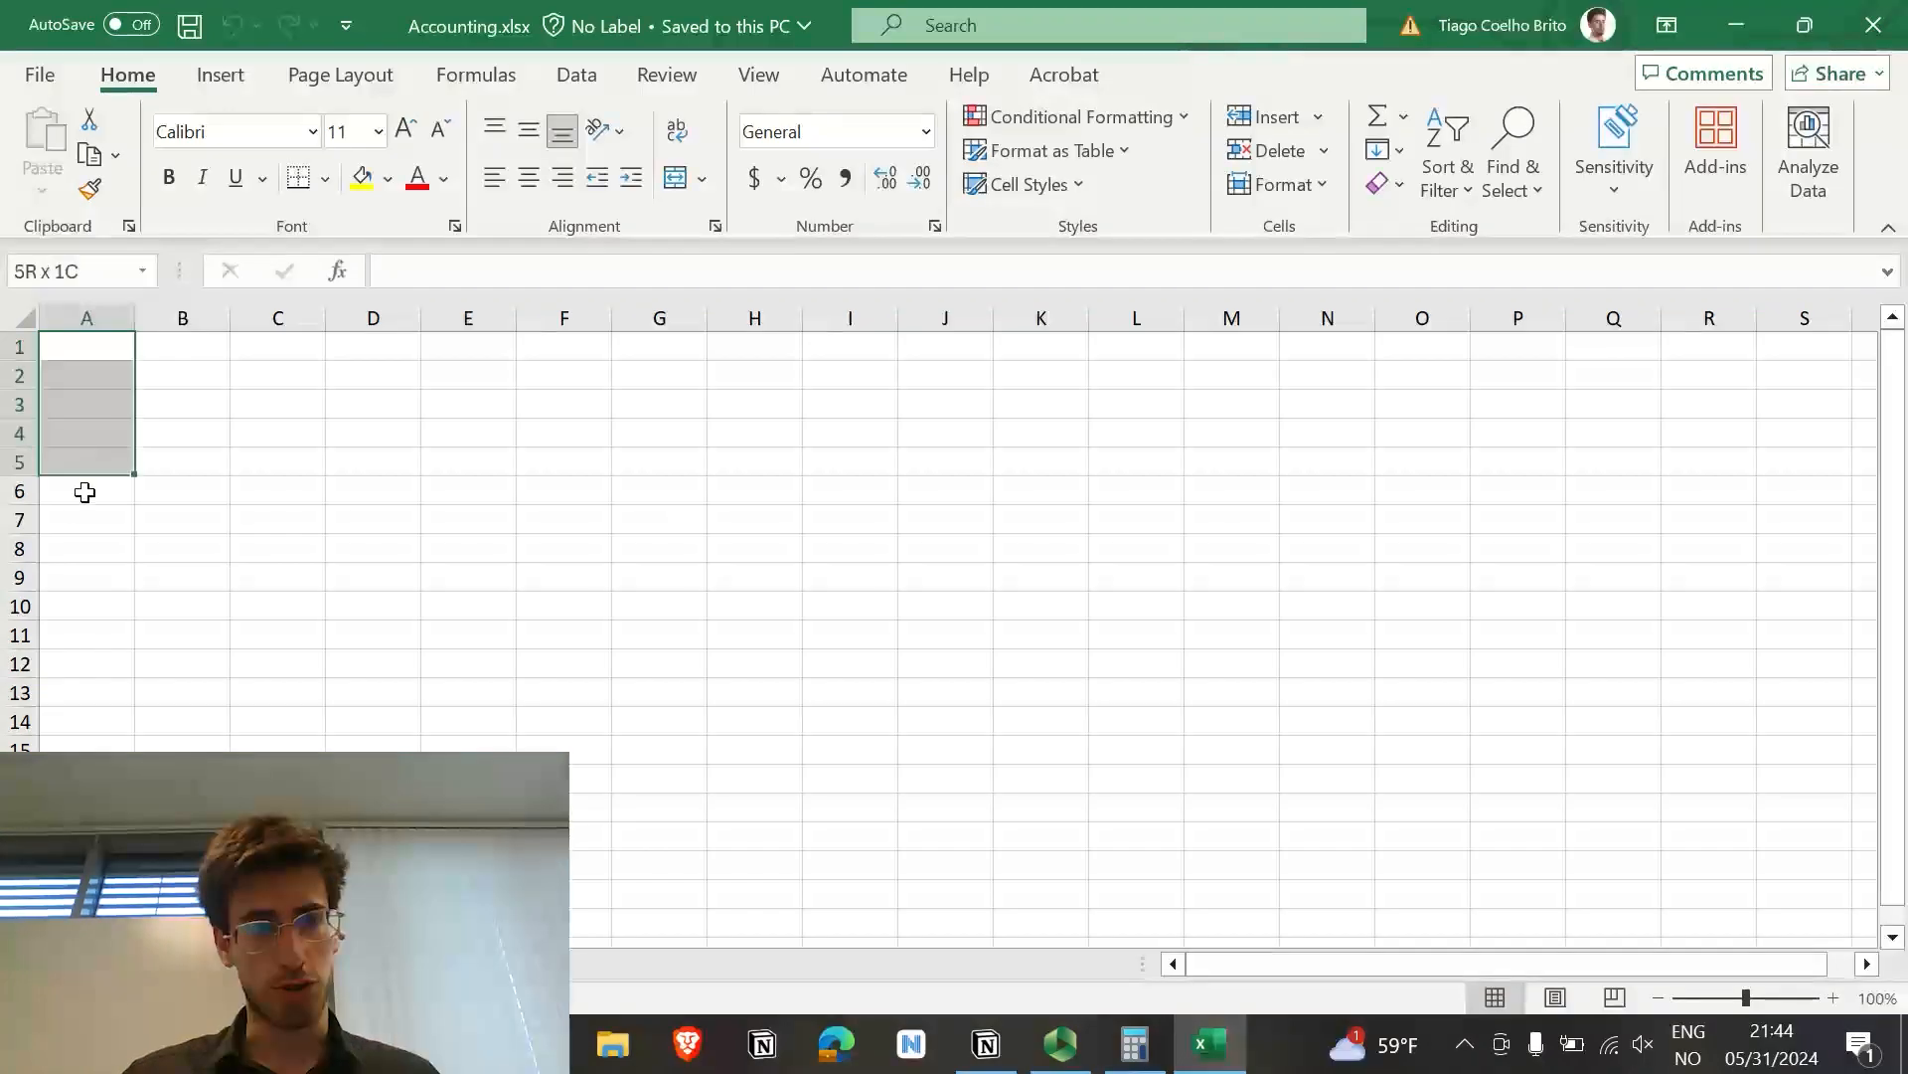
Step: Enter the heading Transaction Text in A1 and widen column A to fit it
click(101, 343)
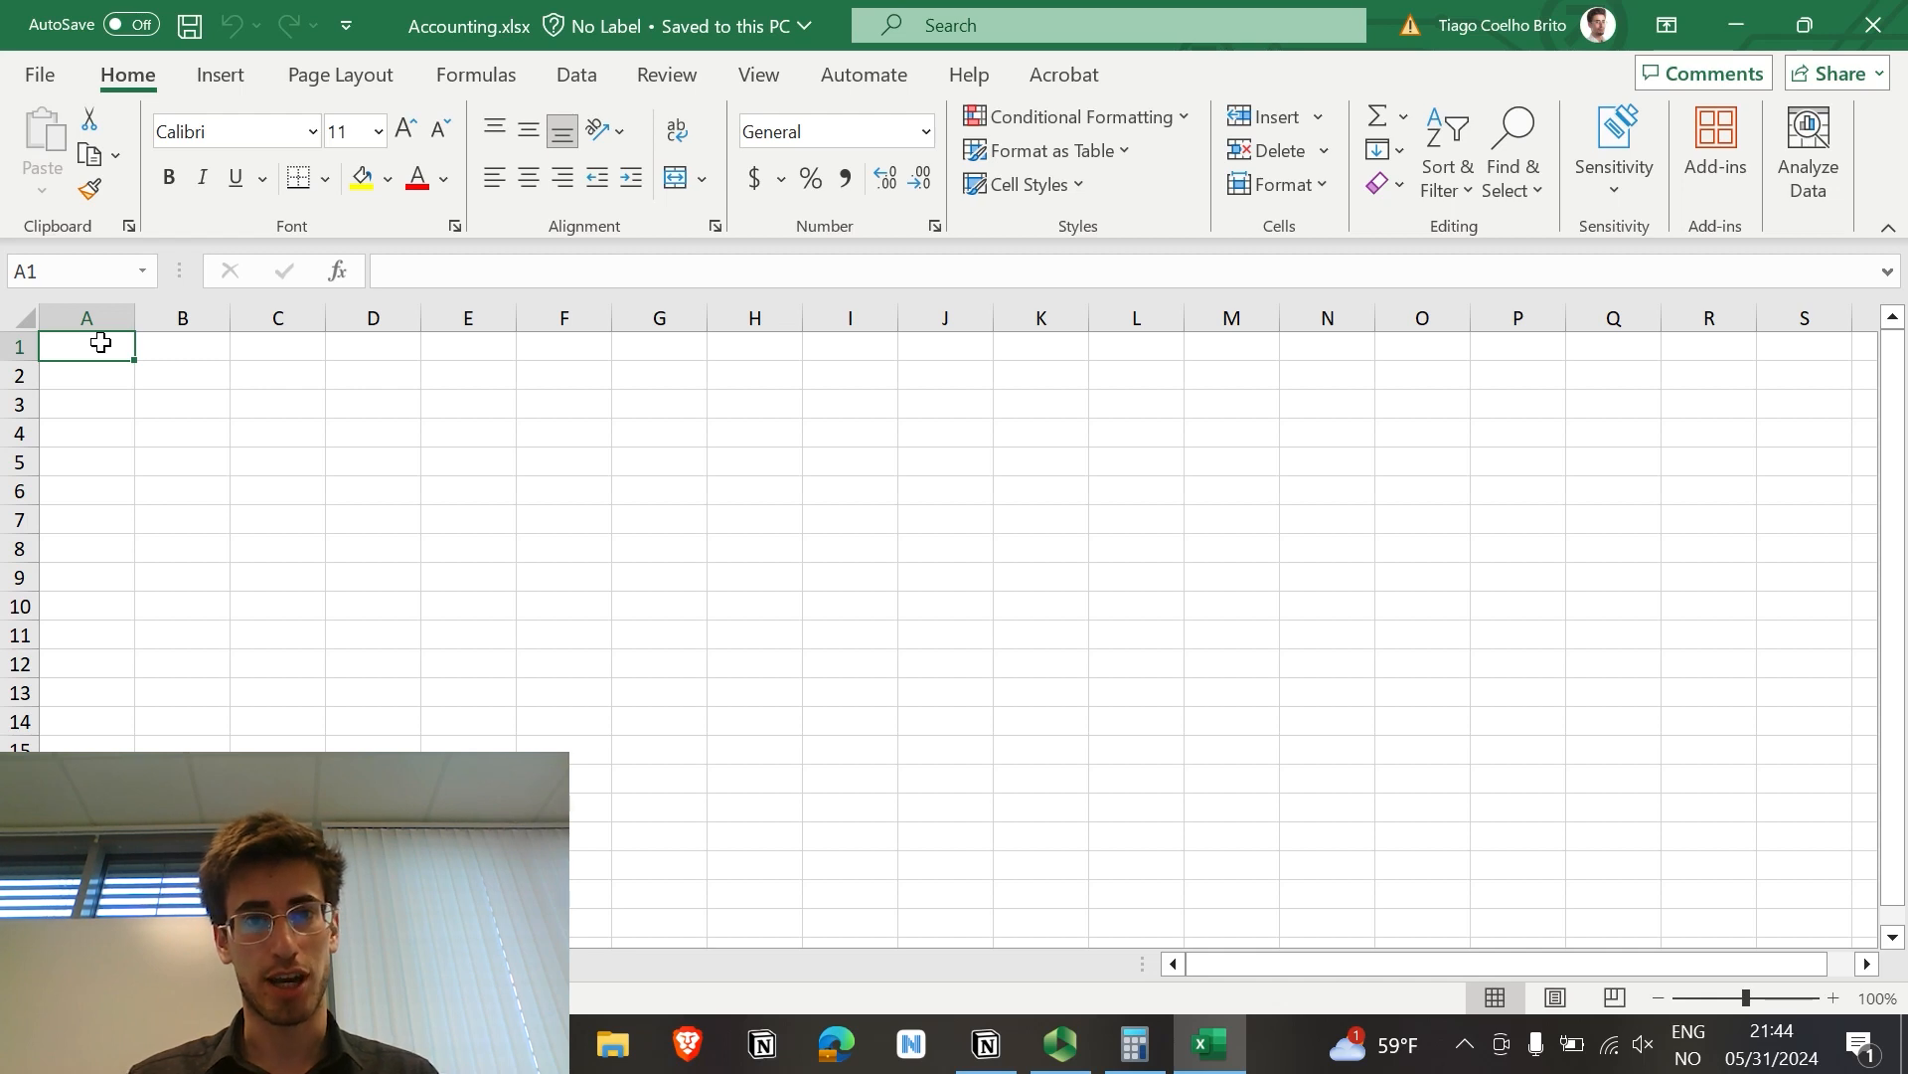
text(Transa)
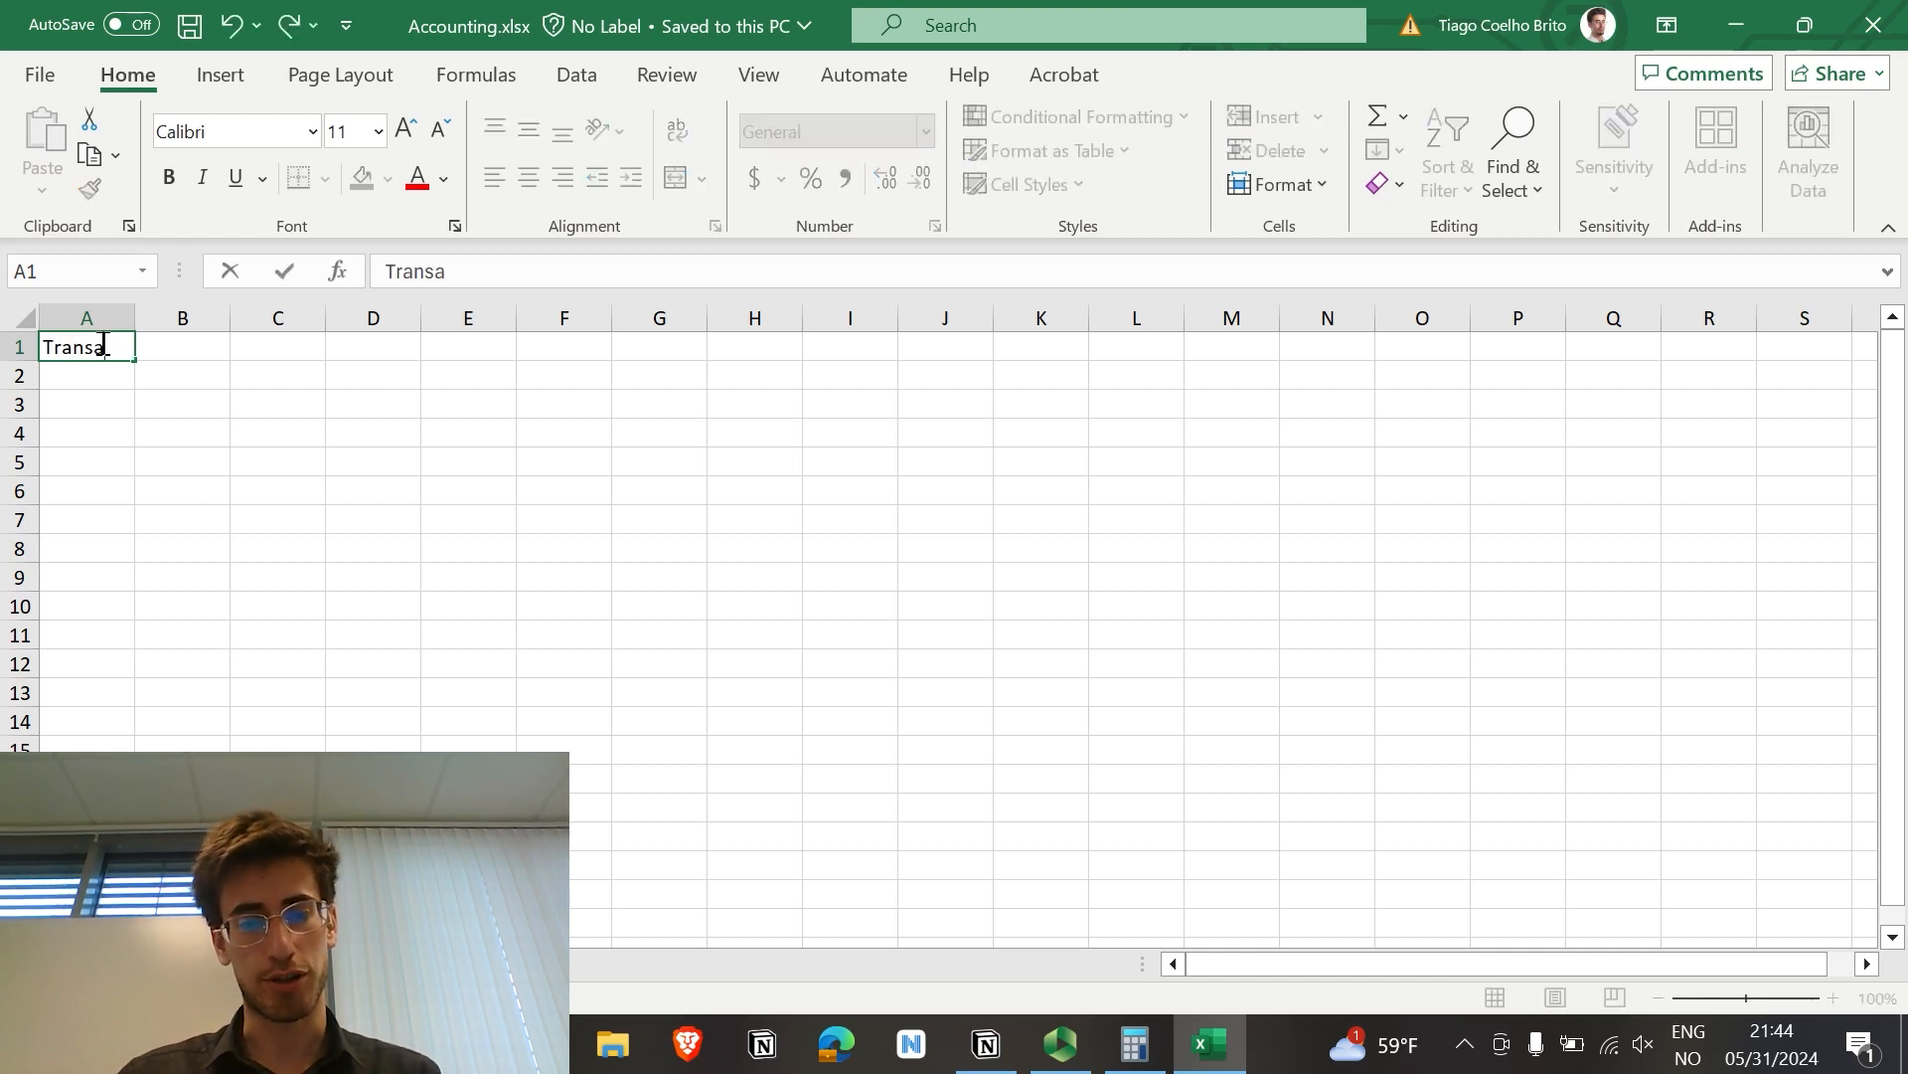
text(ction)
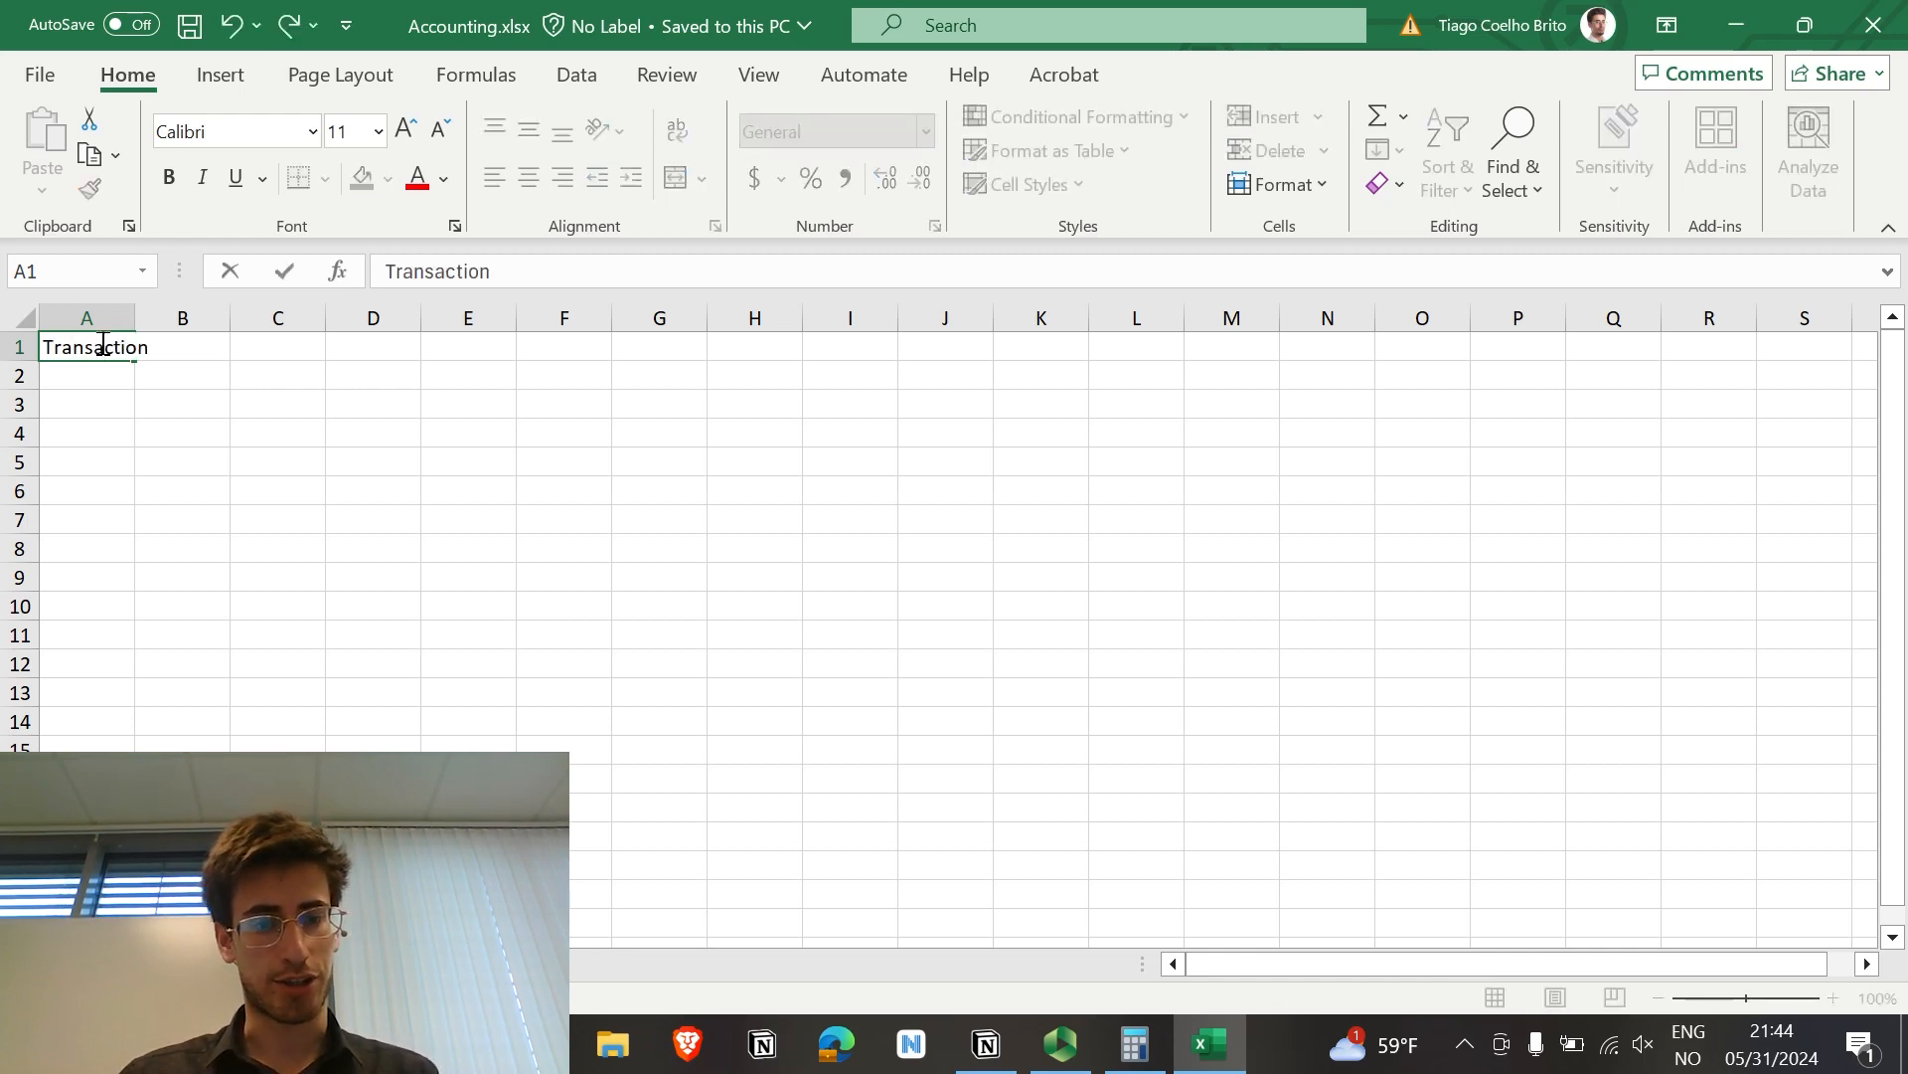
text( Text)
key(Tab)
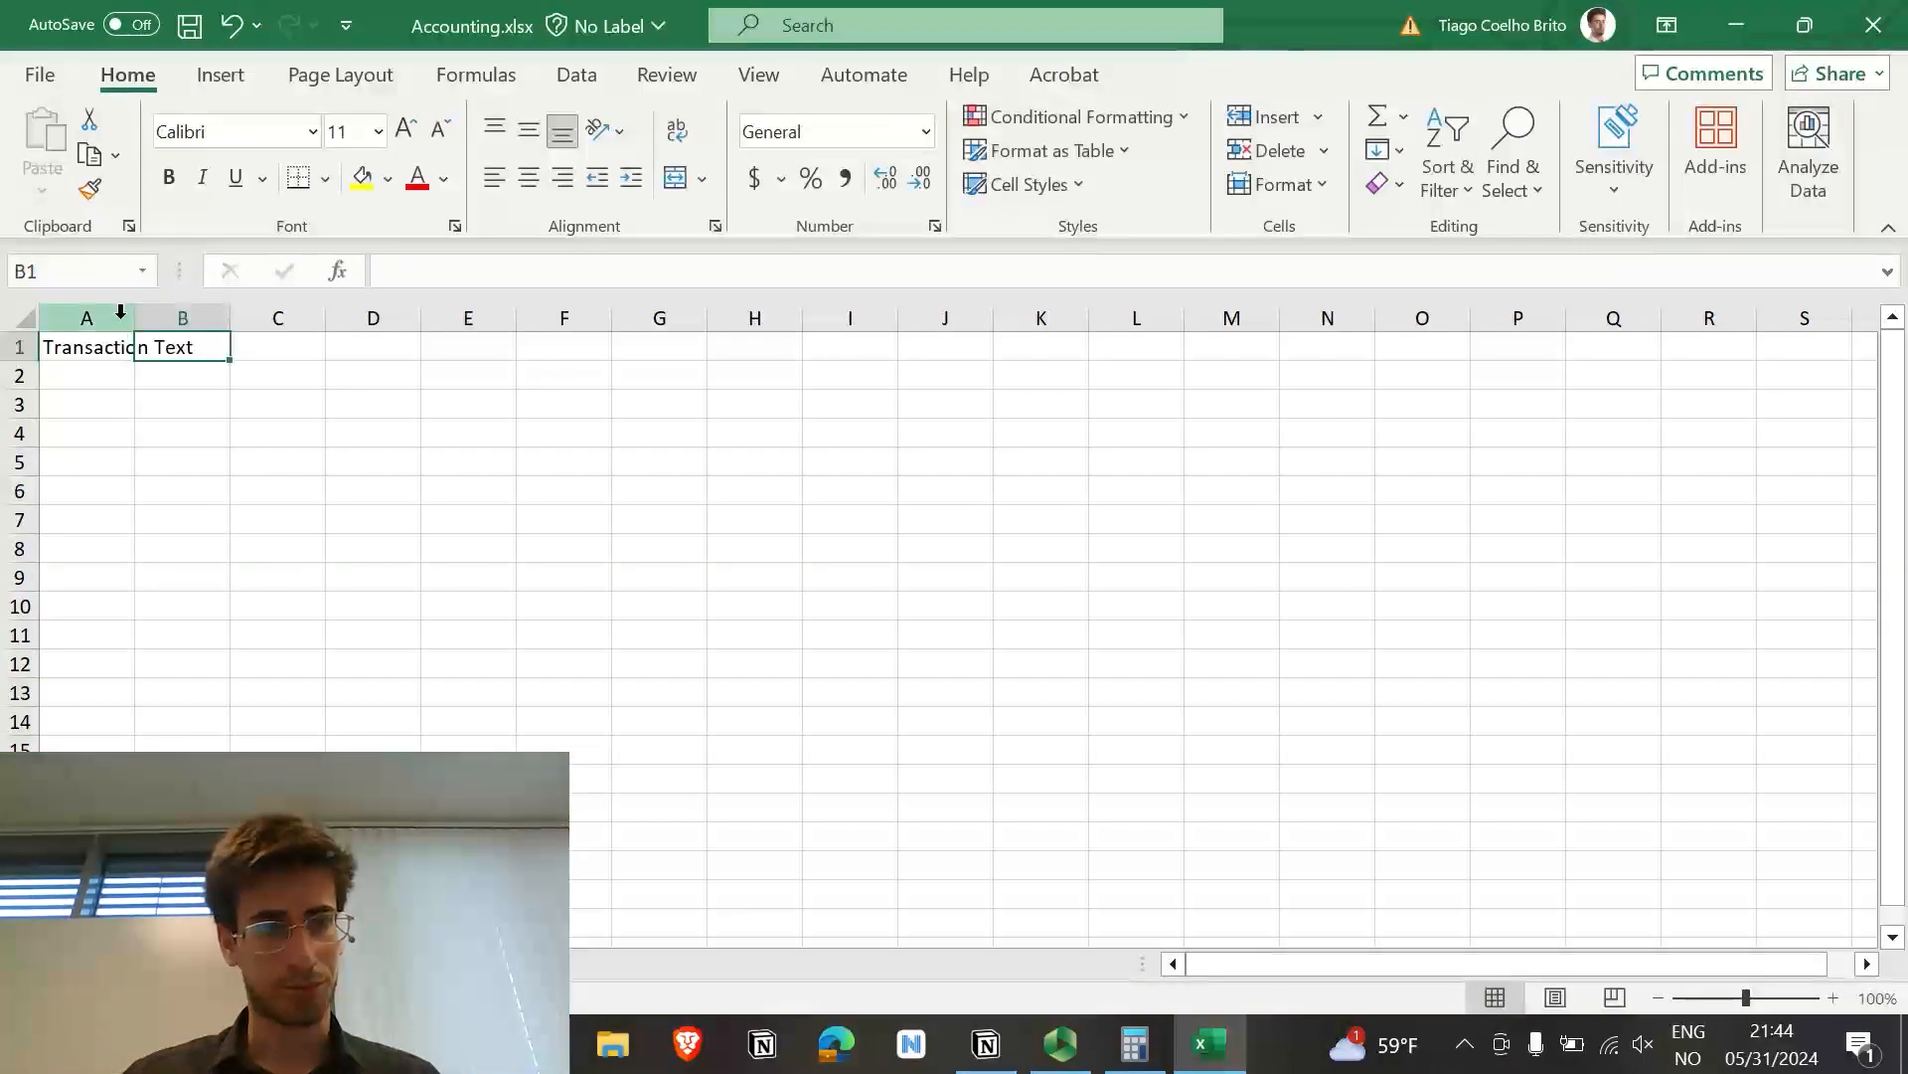
drag(135, 315, 224, 310)
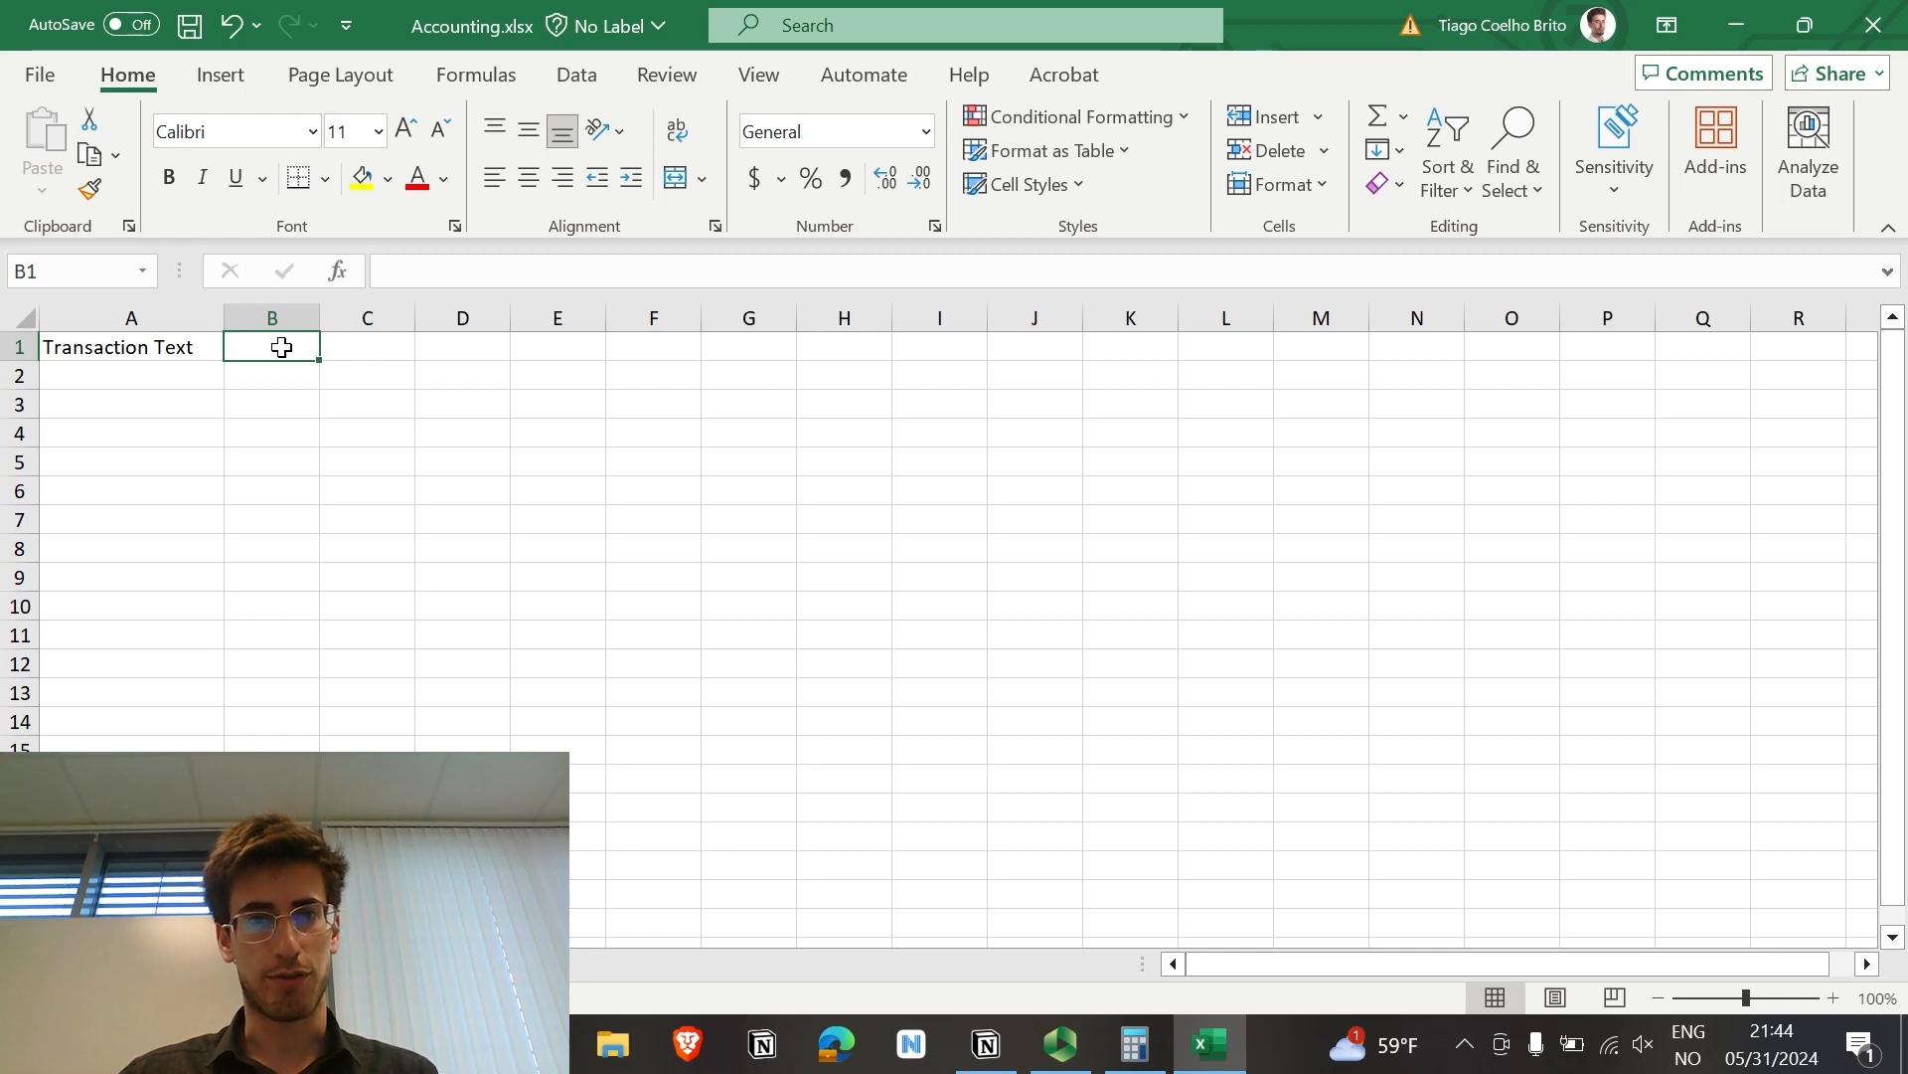
Step: Enter the heading Bank Account in B1 and widen column B
text(Bank Account)
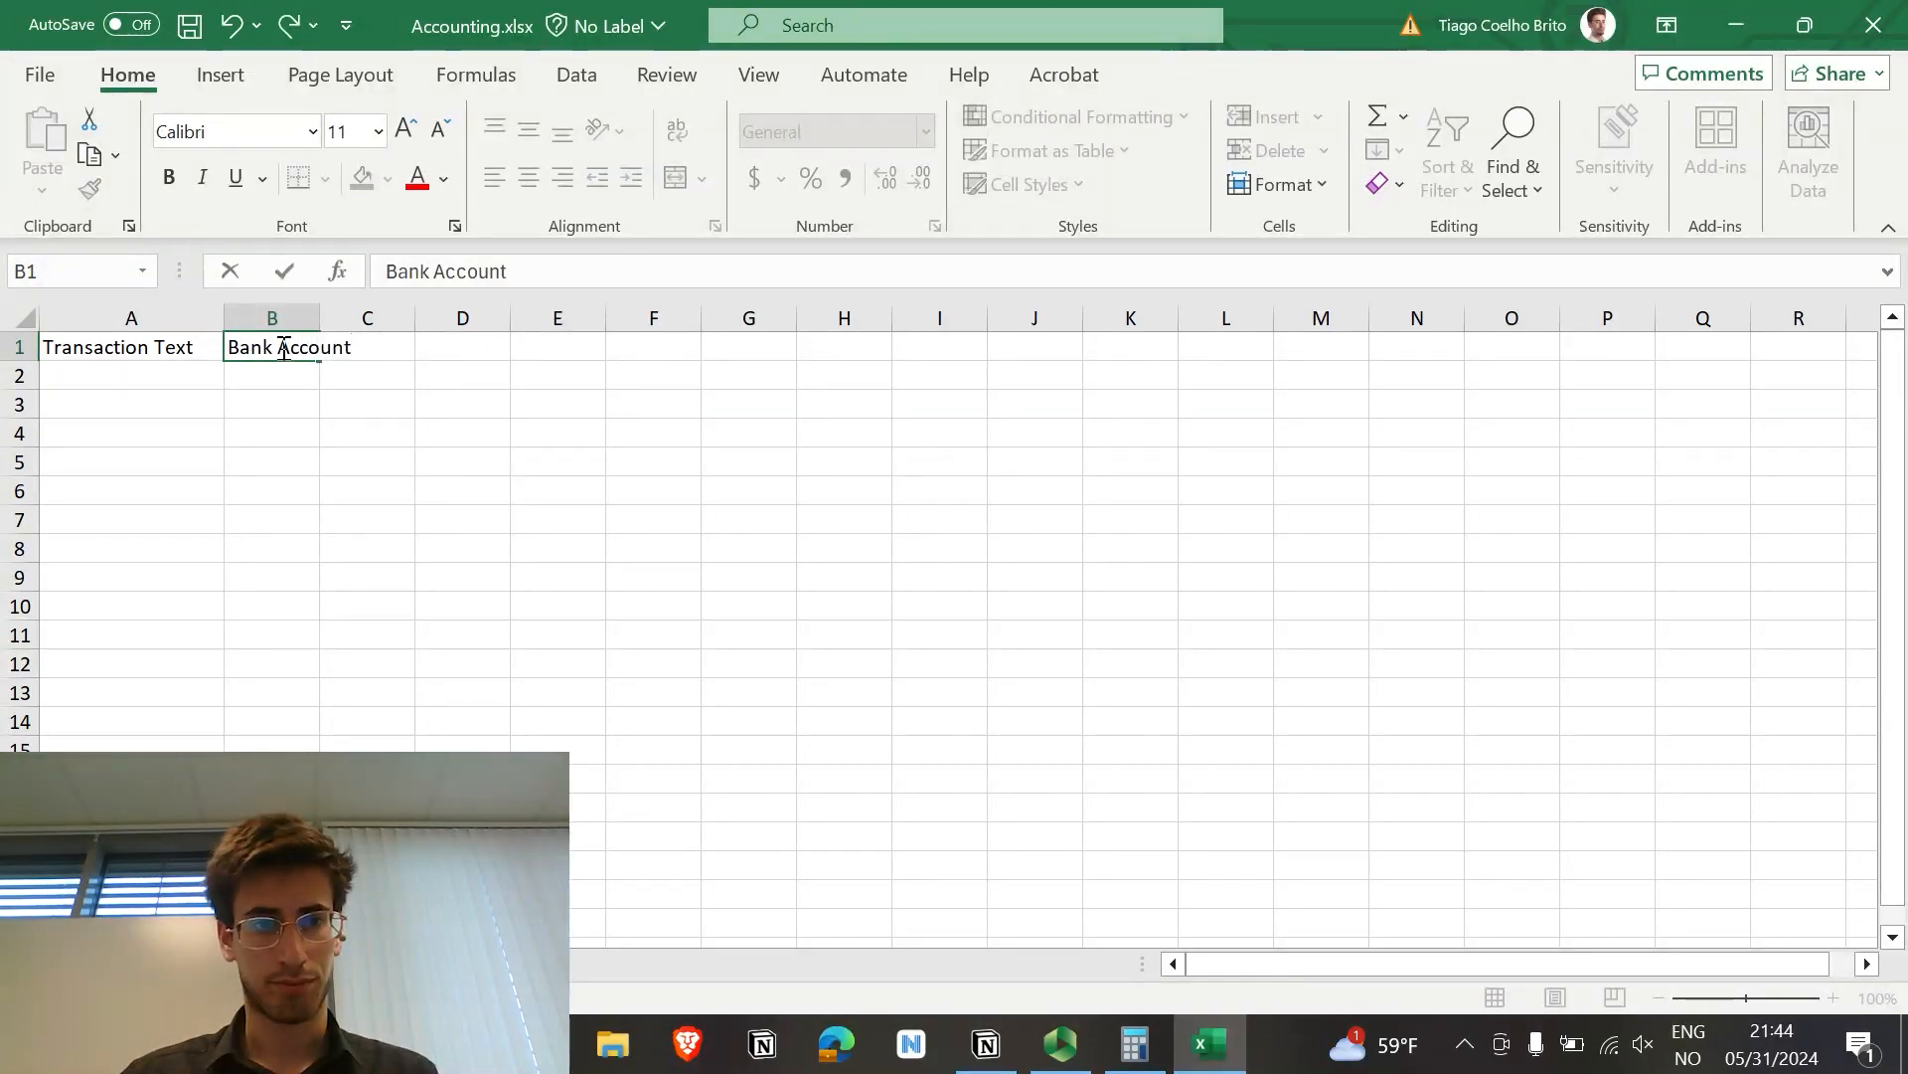
key(Tab)
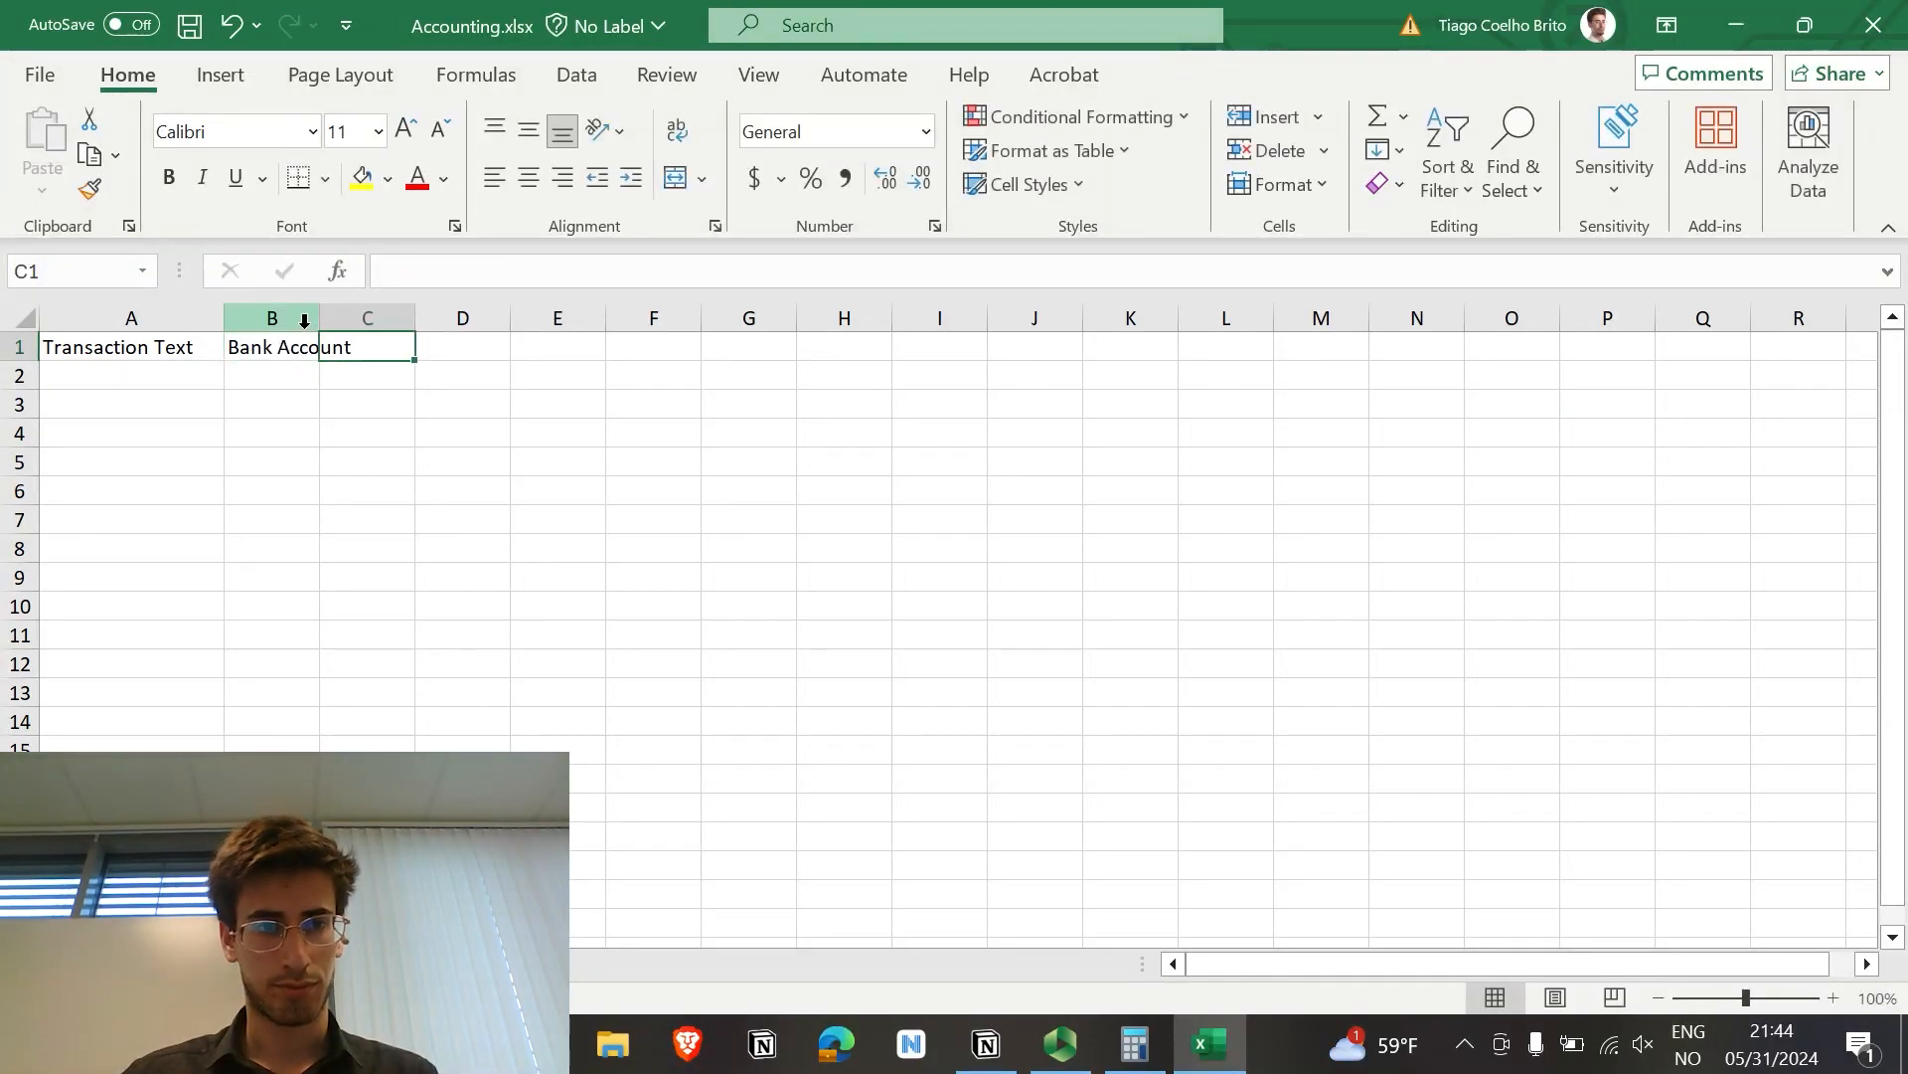
drag(319, 315, 348, 314)
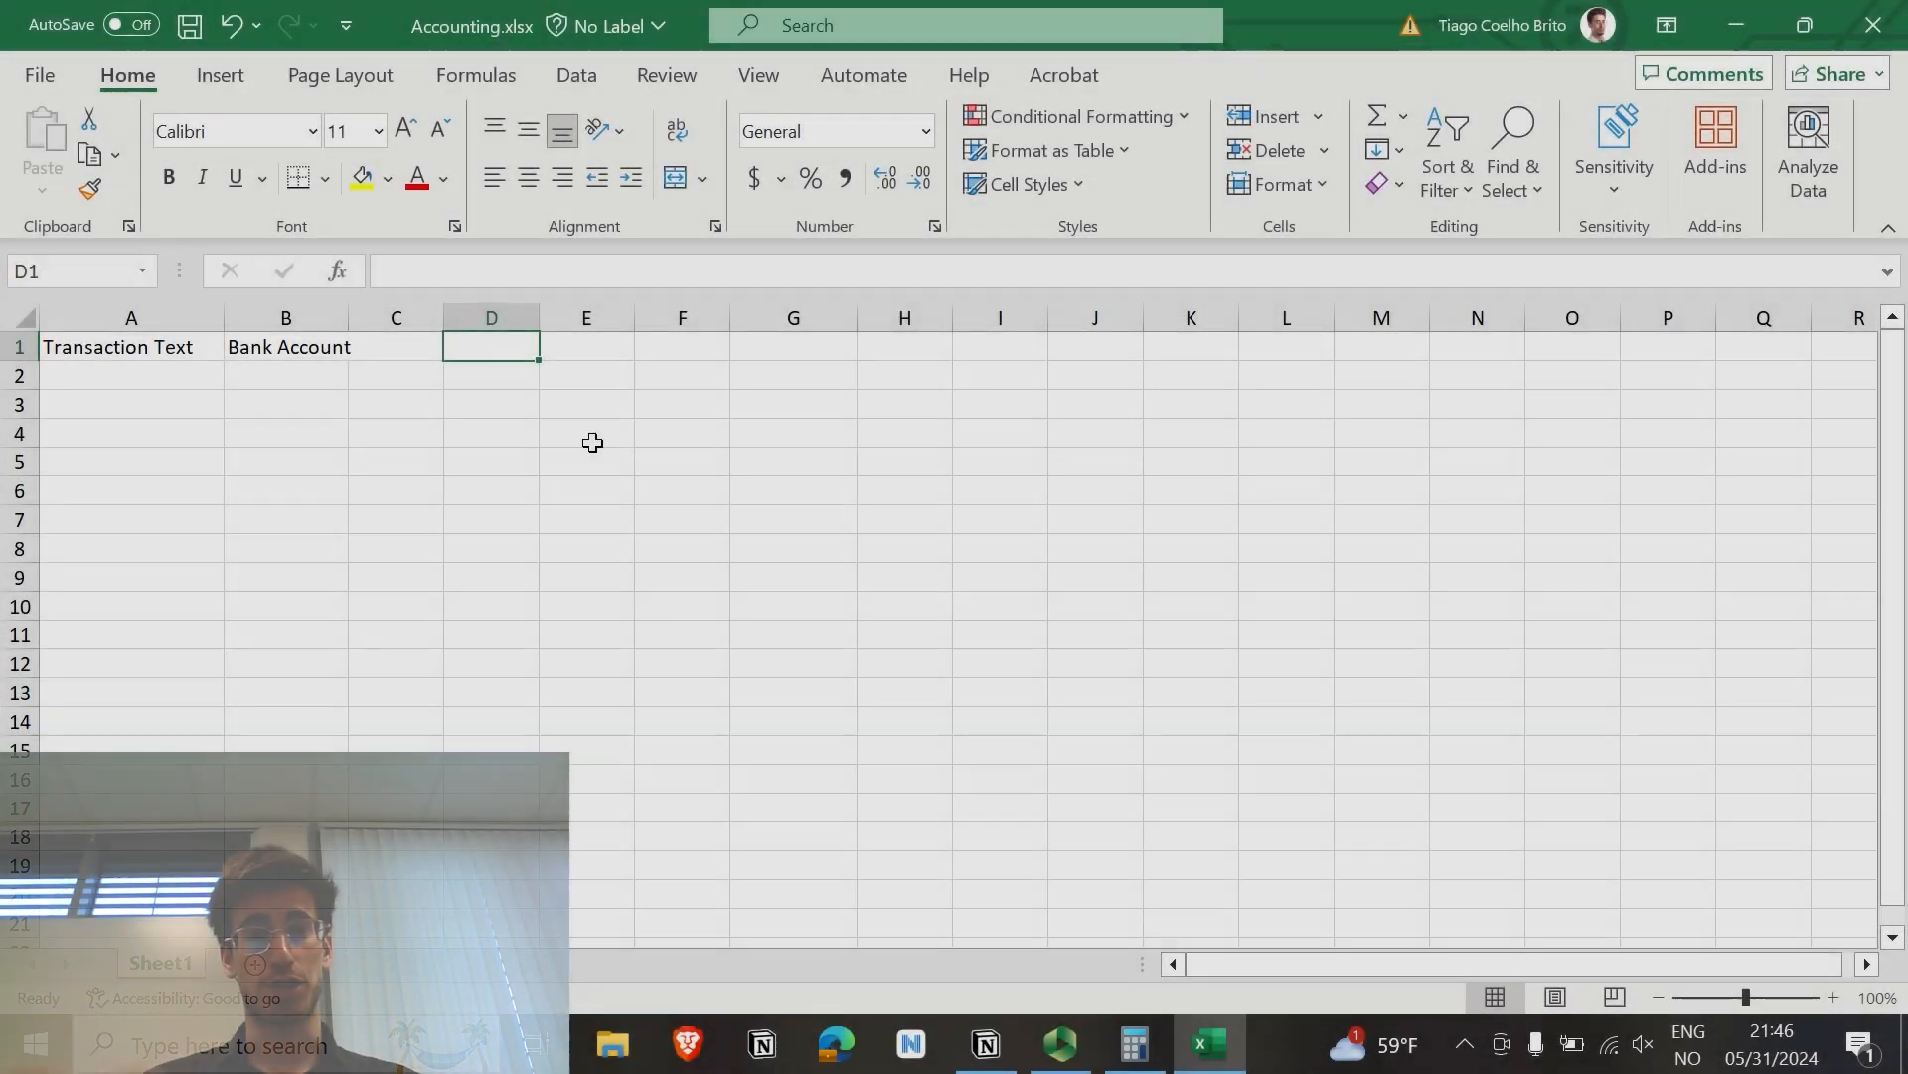
Step: Add the headings Savings Account in D1, Student Loan Account in F1 and Equity Account in H1, and save the workbook
text(Savings)
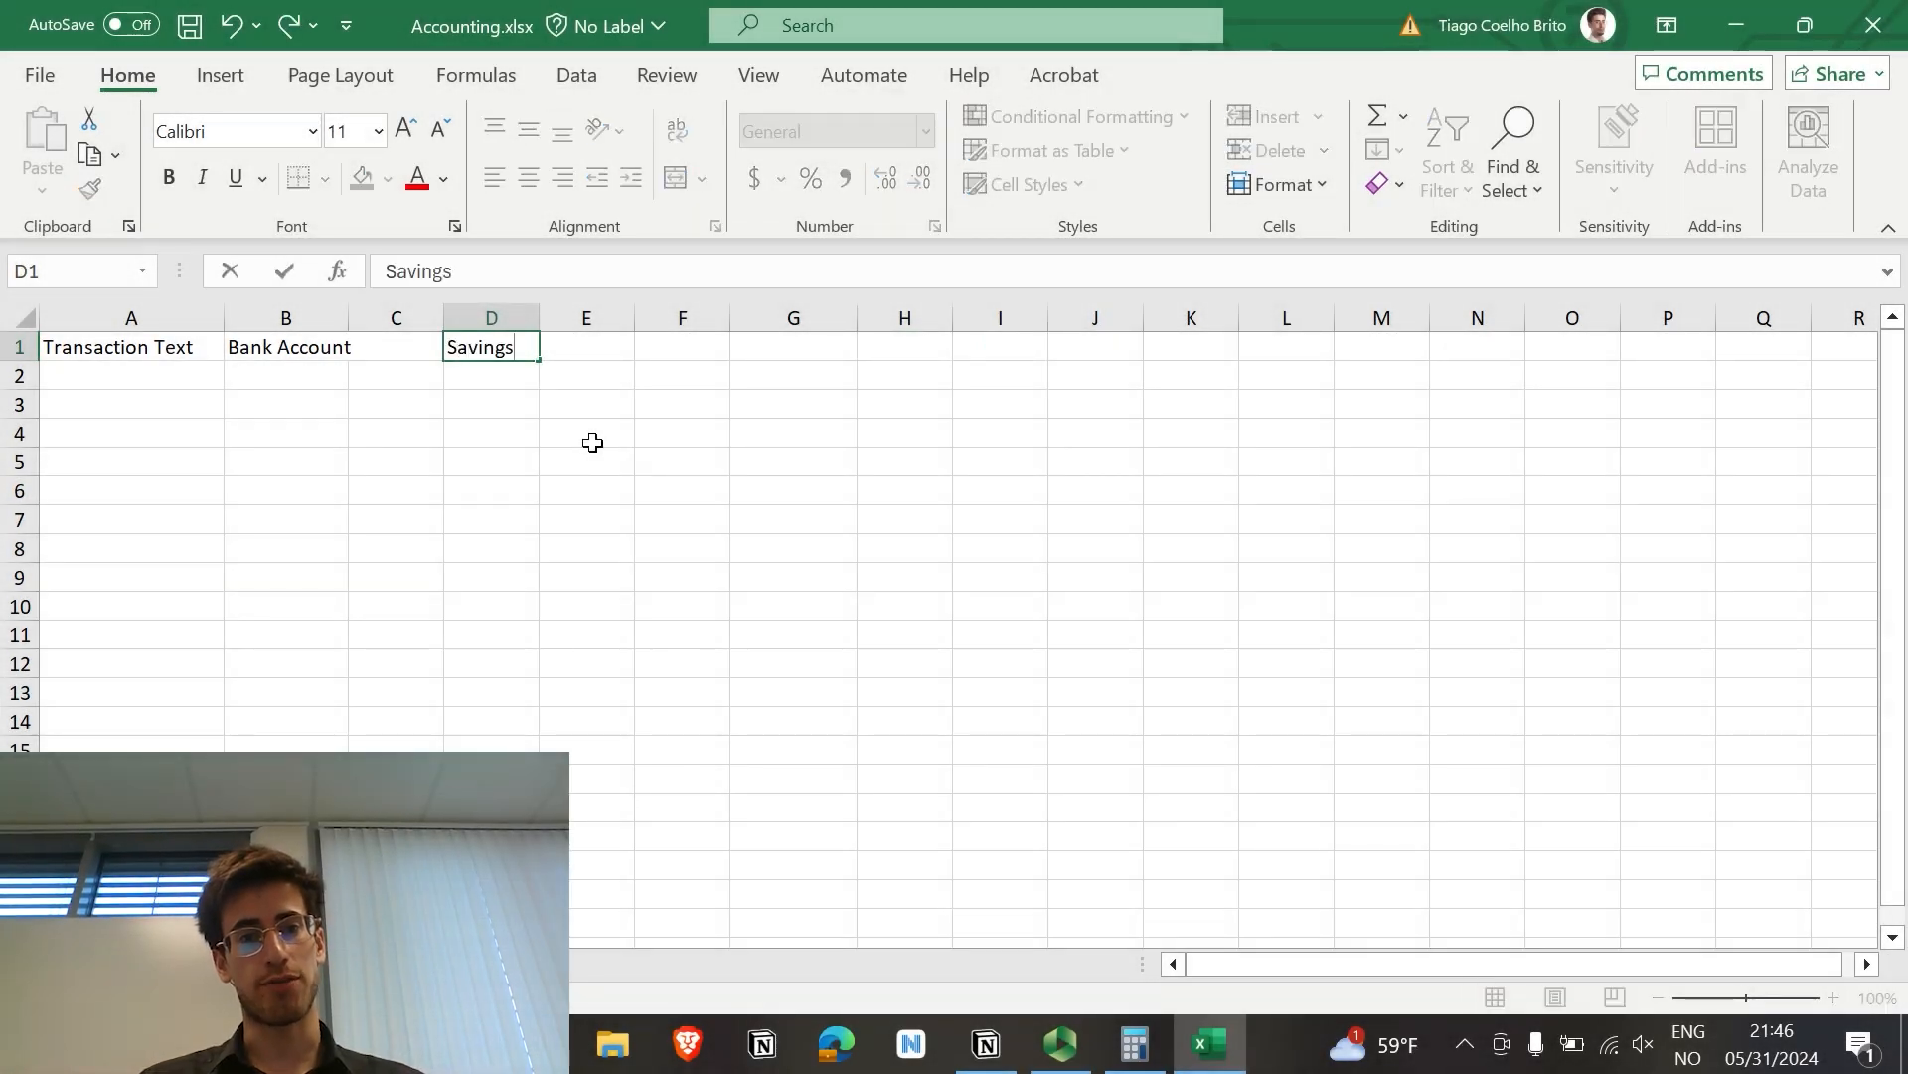
text( Account)
key(Tab)
key(Tab)
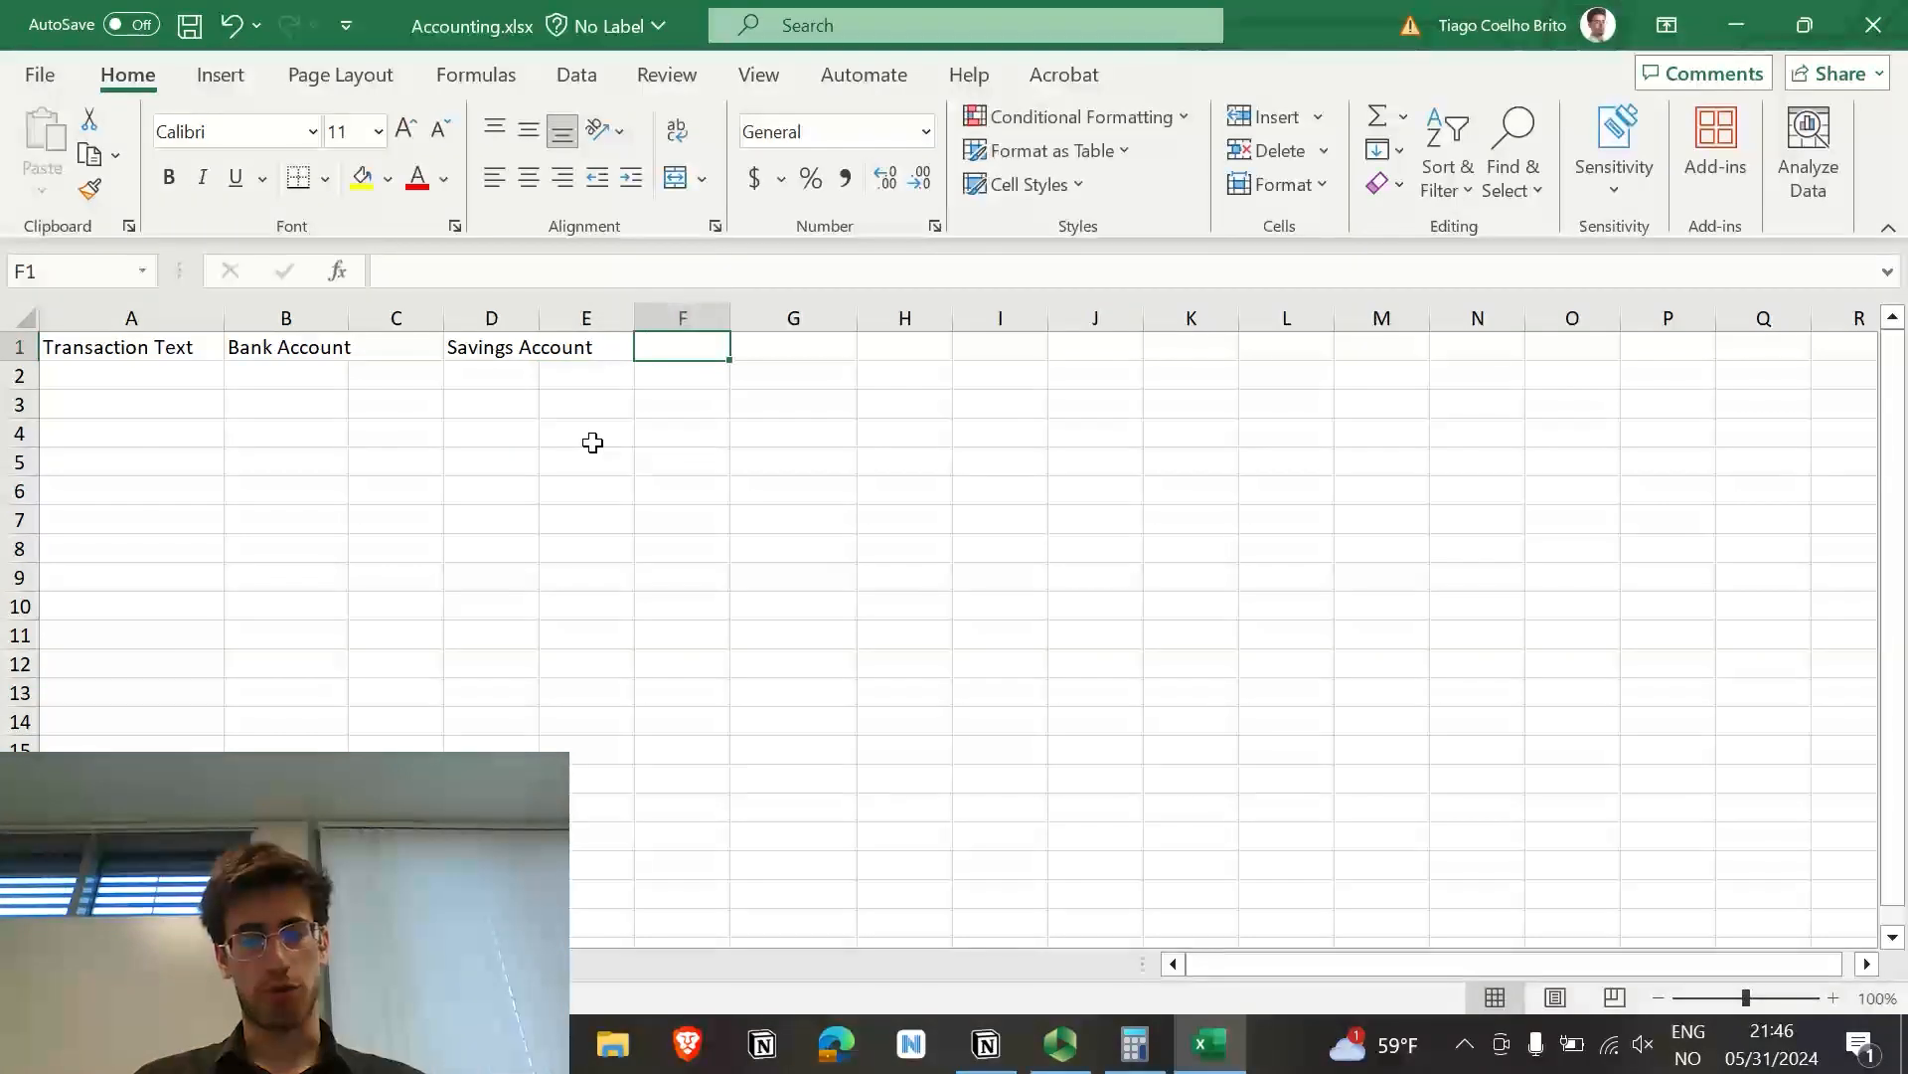
text(Student Loan Account)
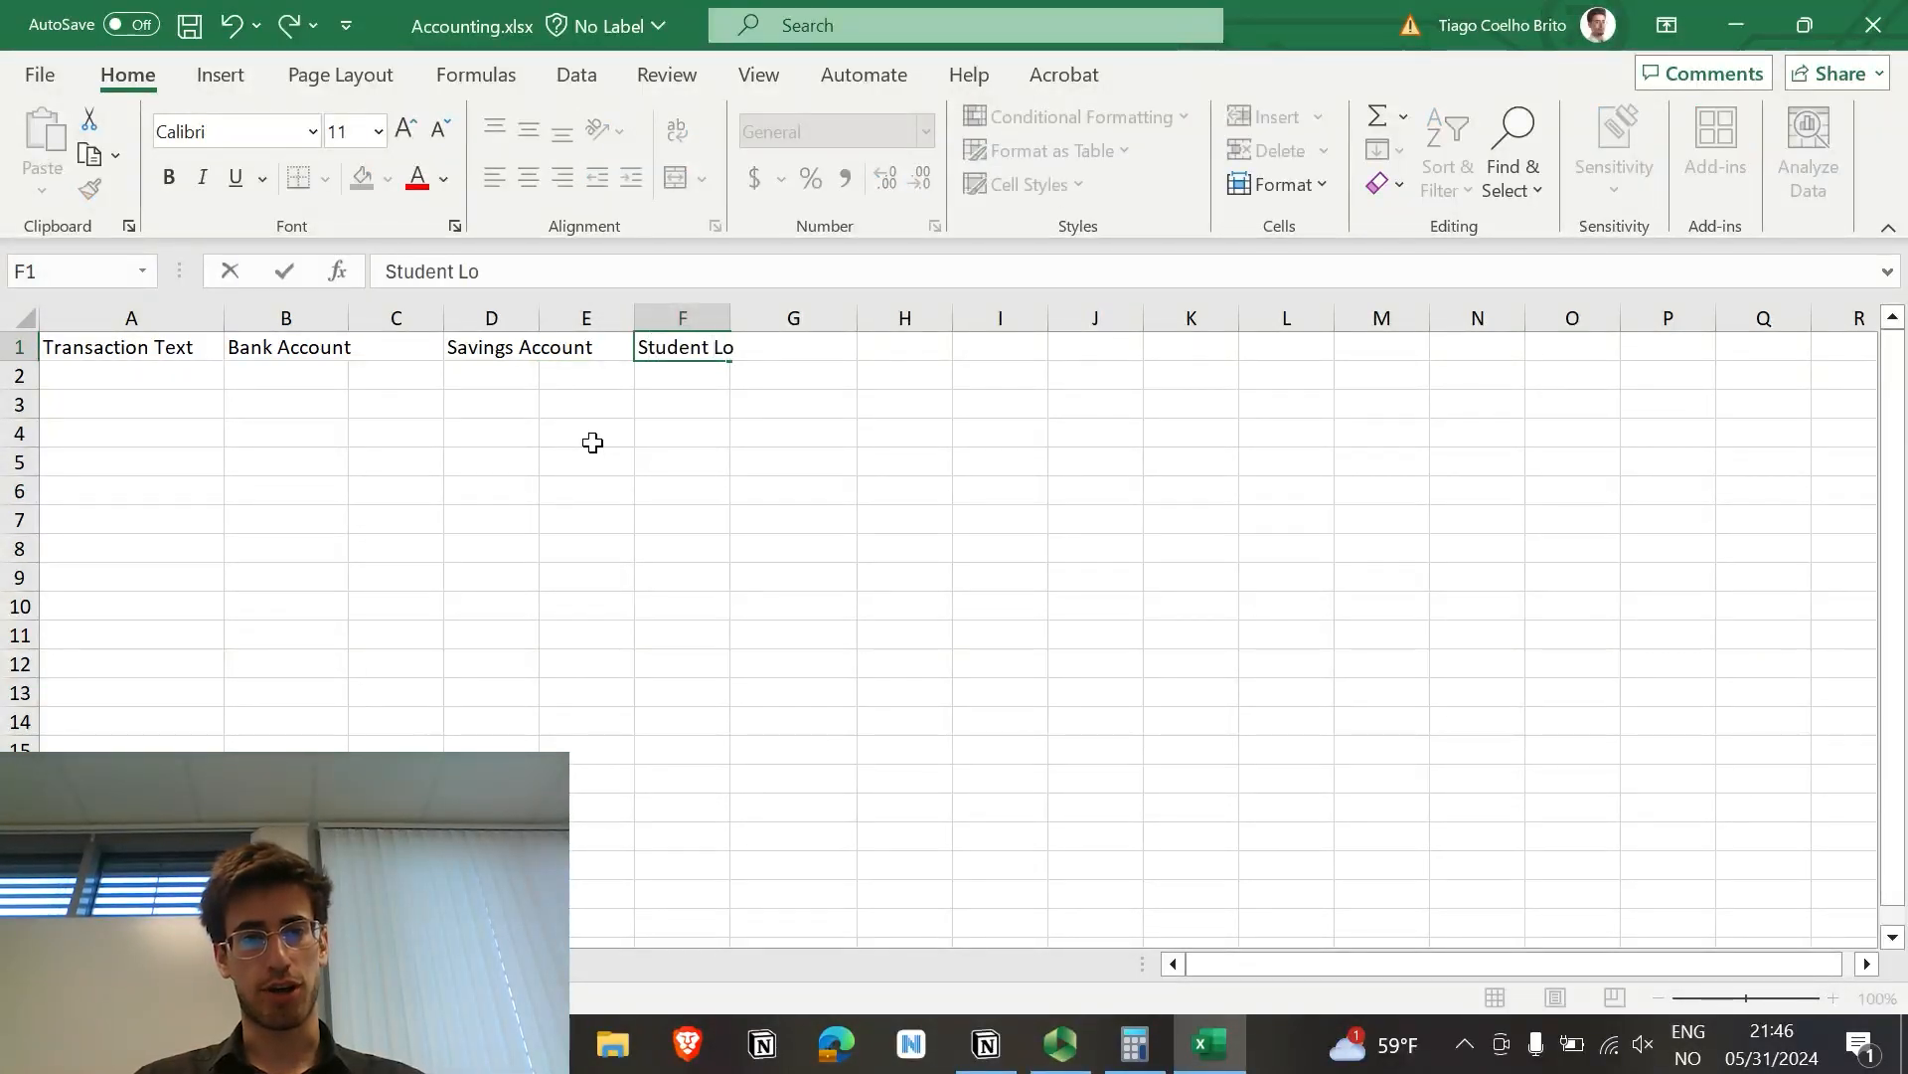
key(Tab)
key(Tab)
text(Equity Account)
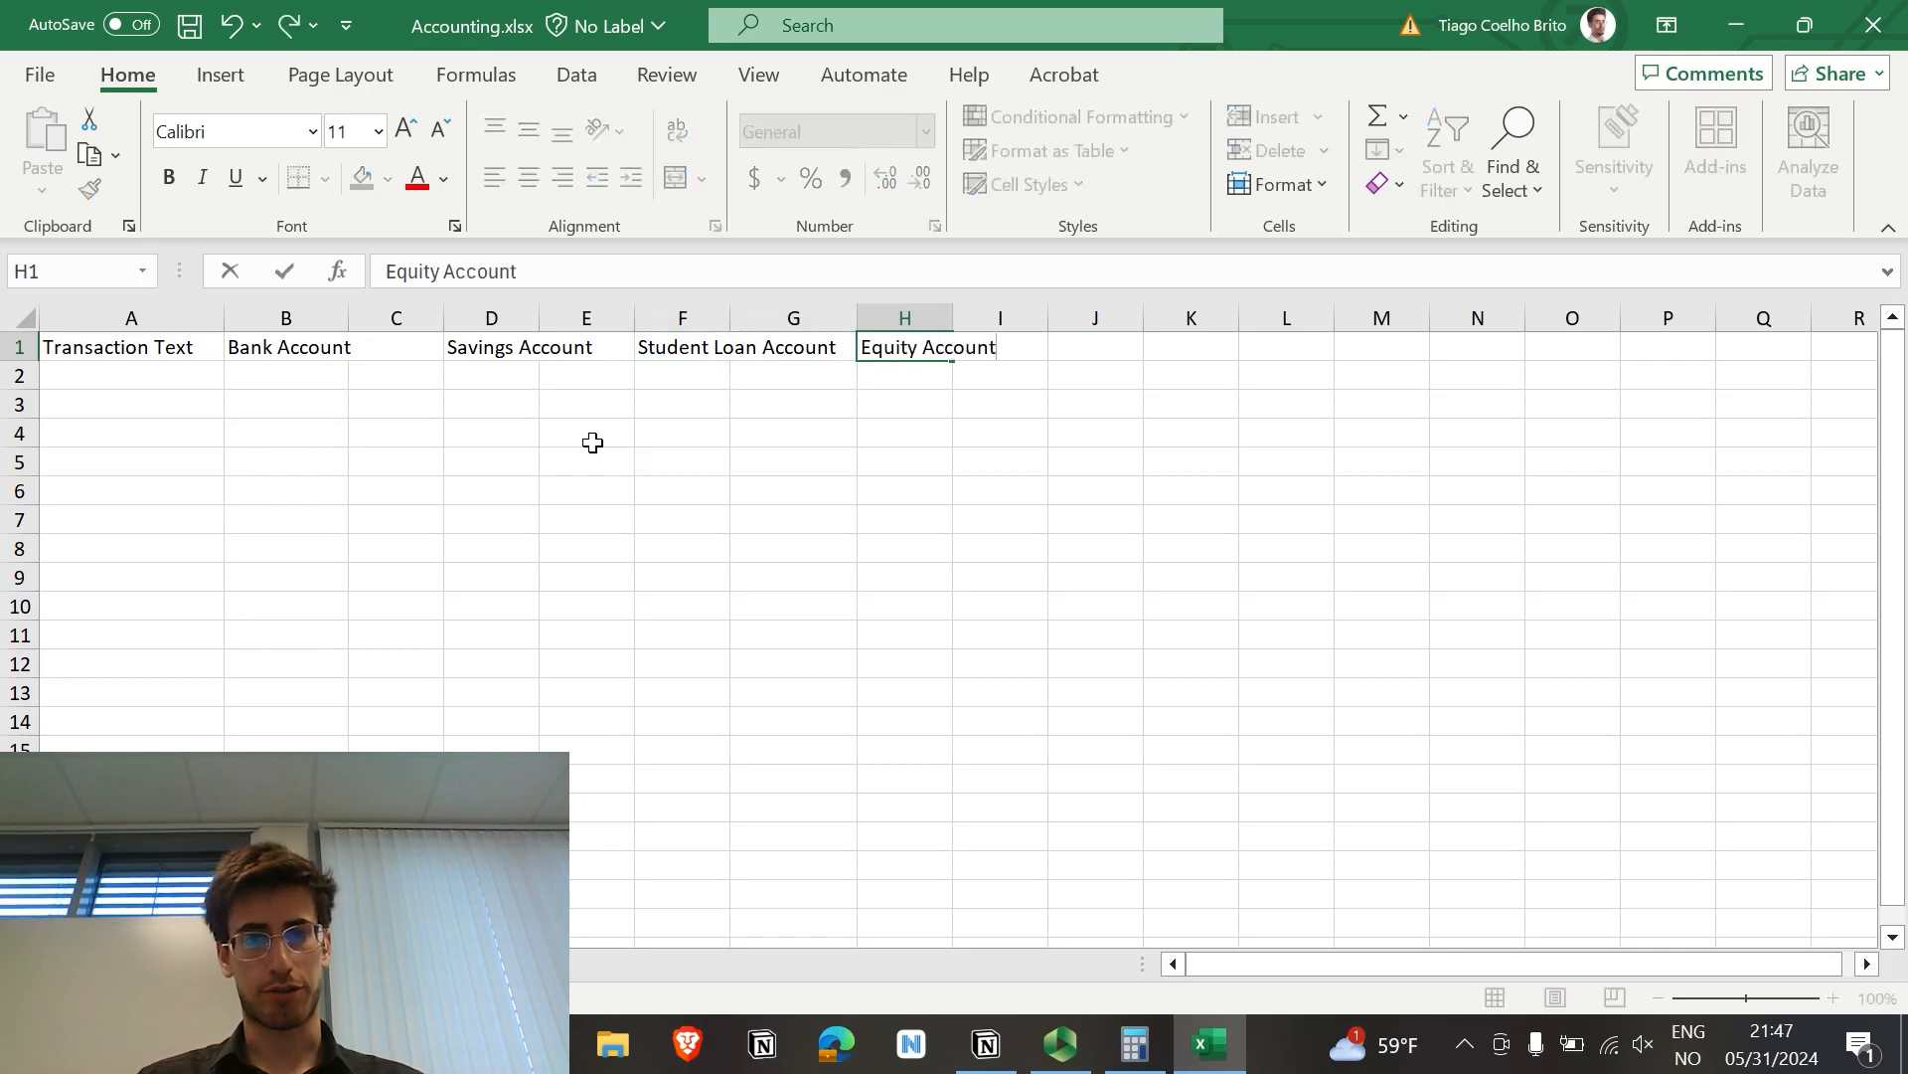
key(Tab)
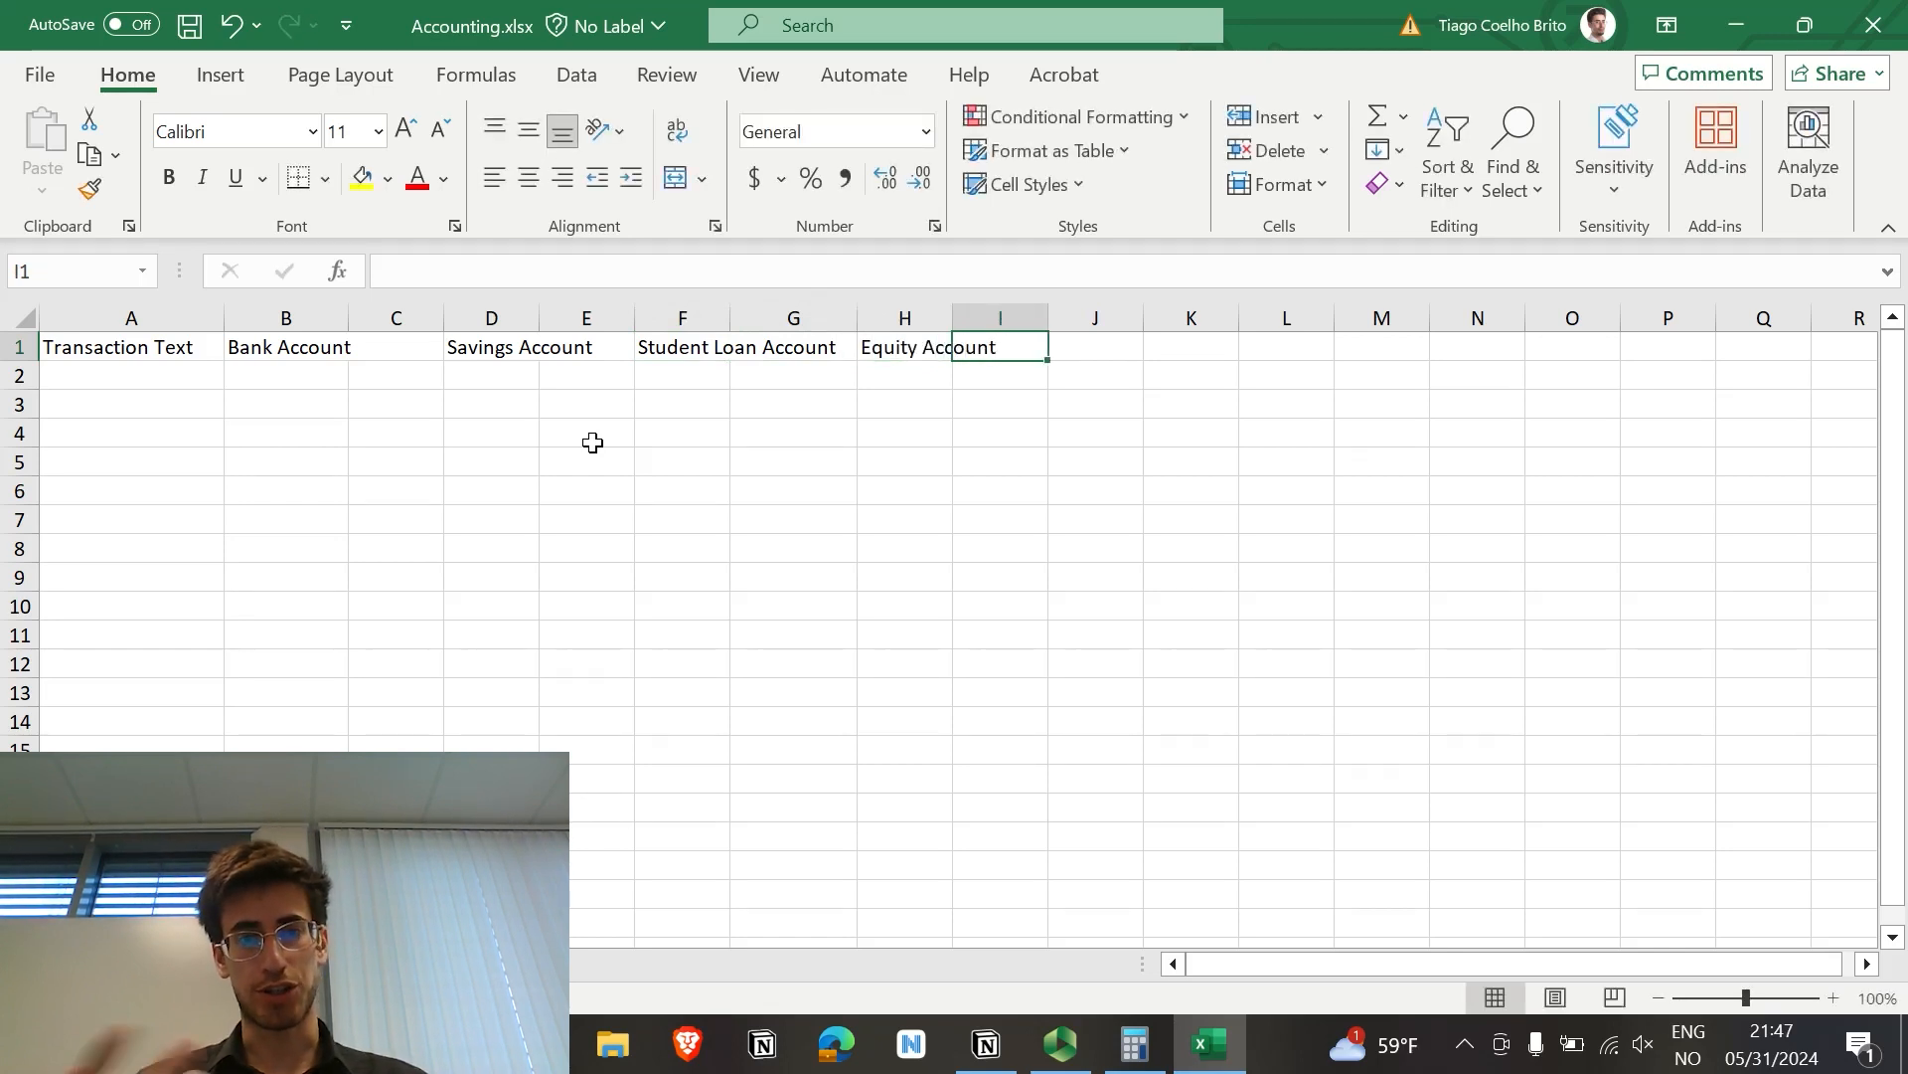
key(ctrl+s)
click(1094, 457)
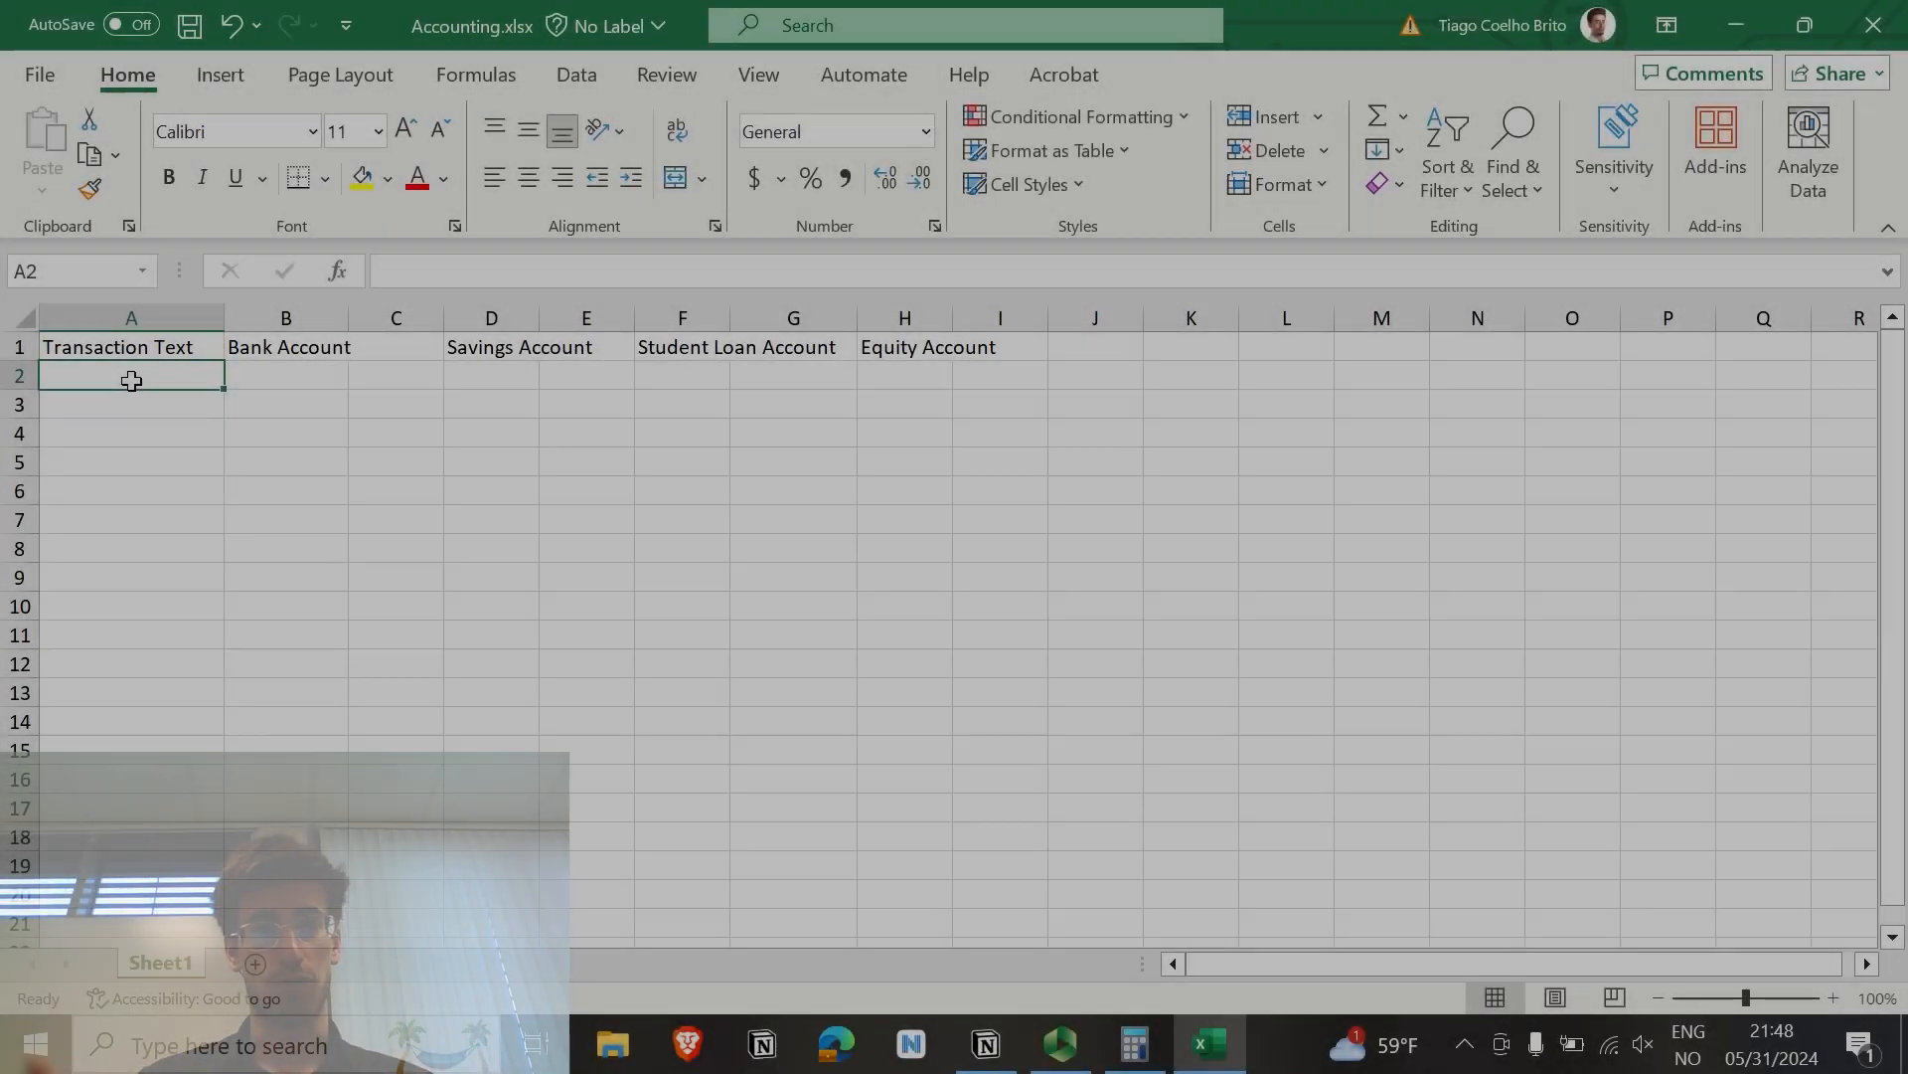
text(Initial Balance)
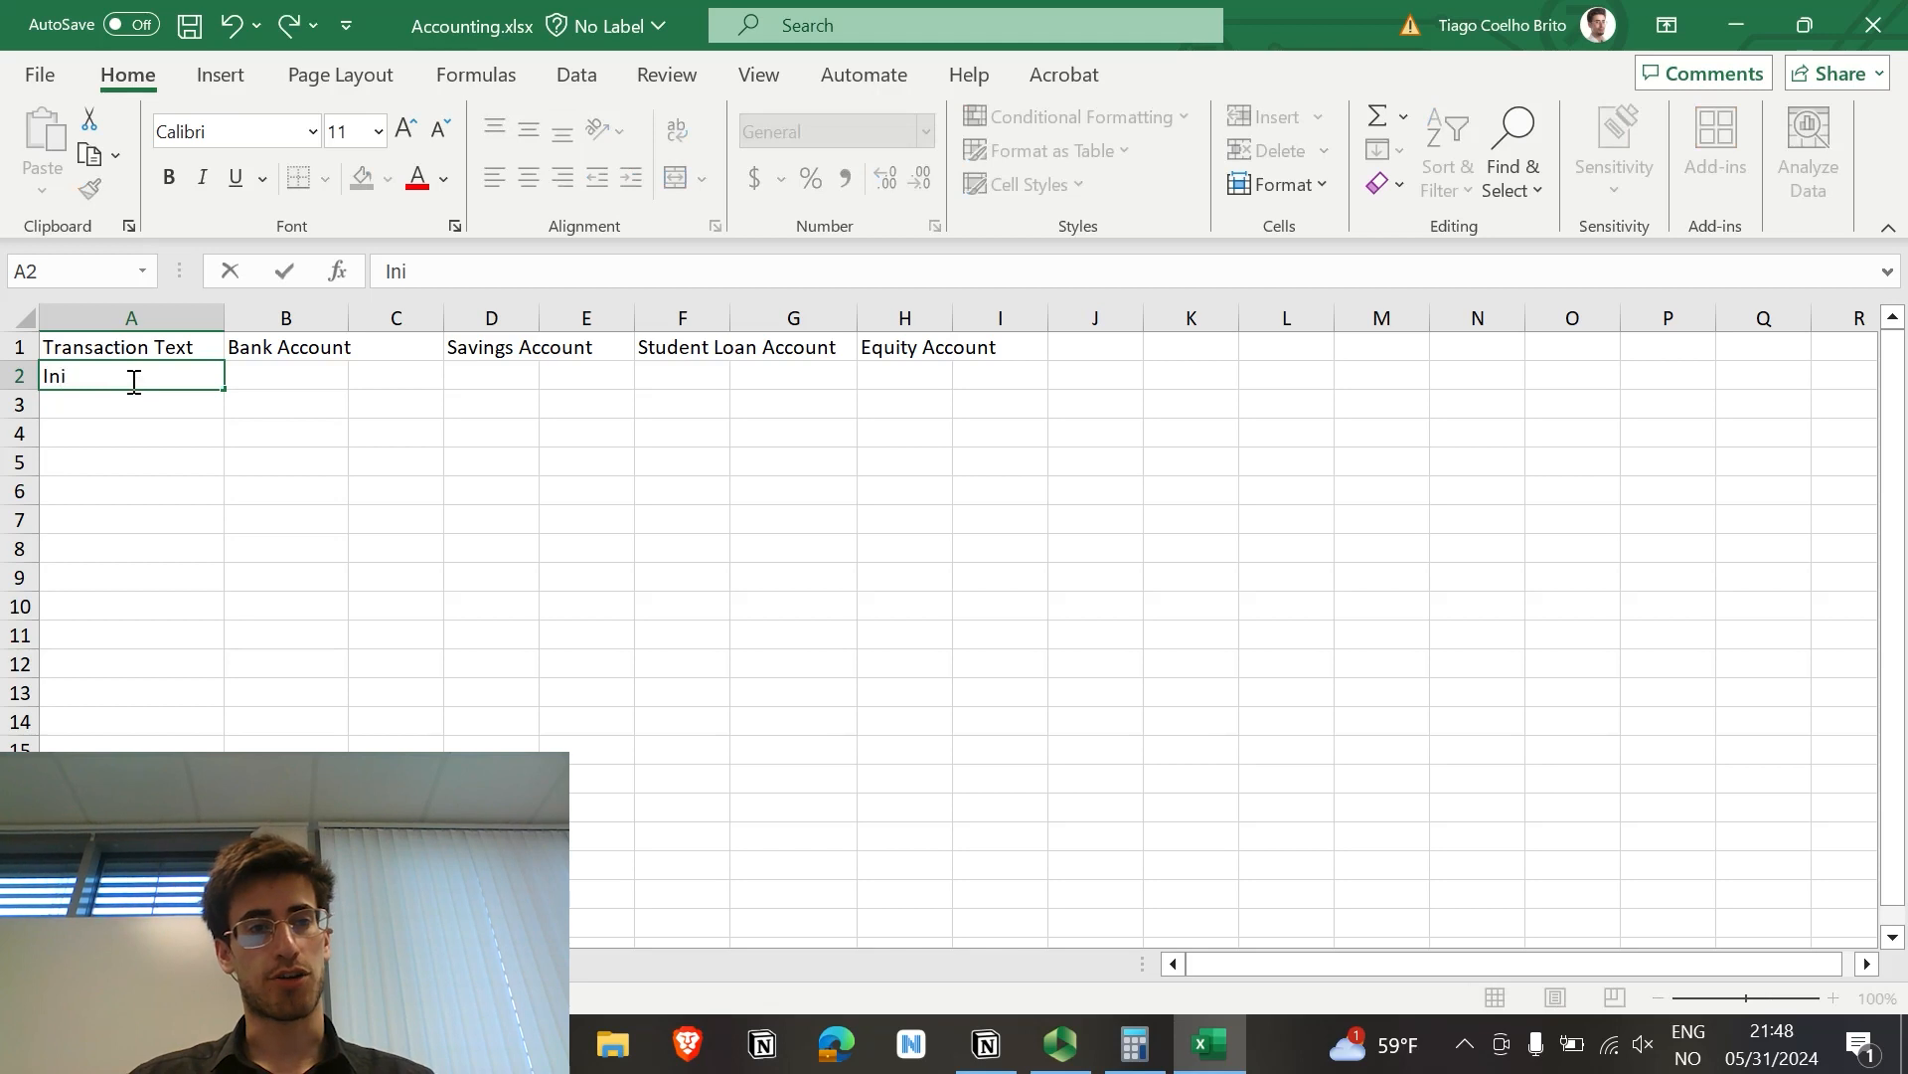
key(Tab)
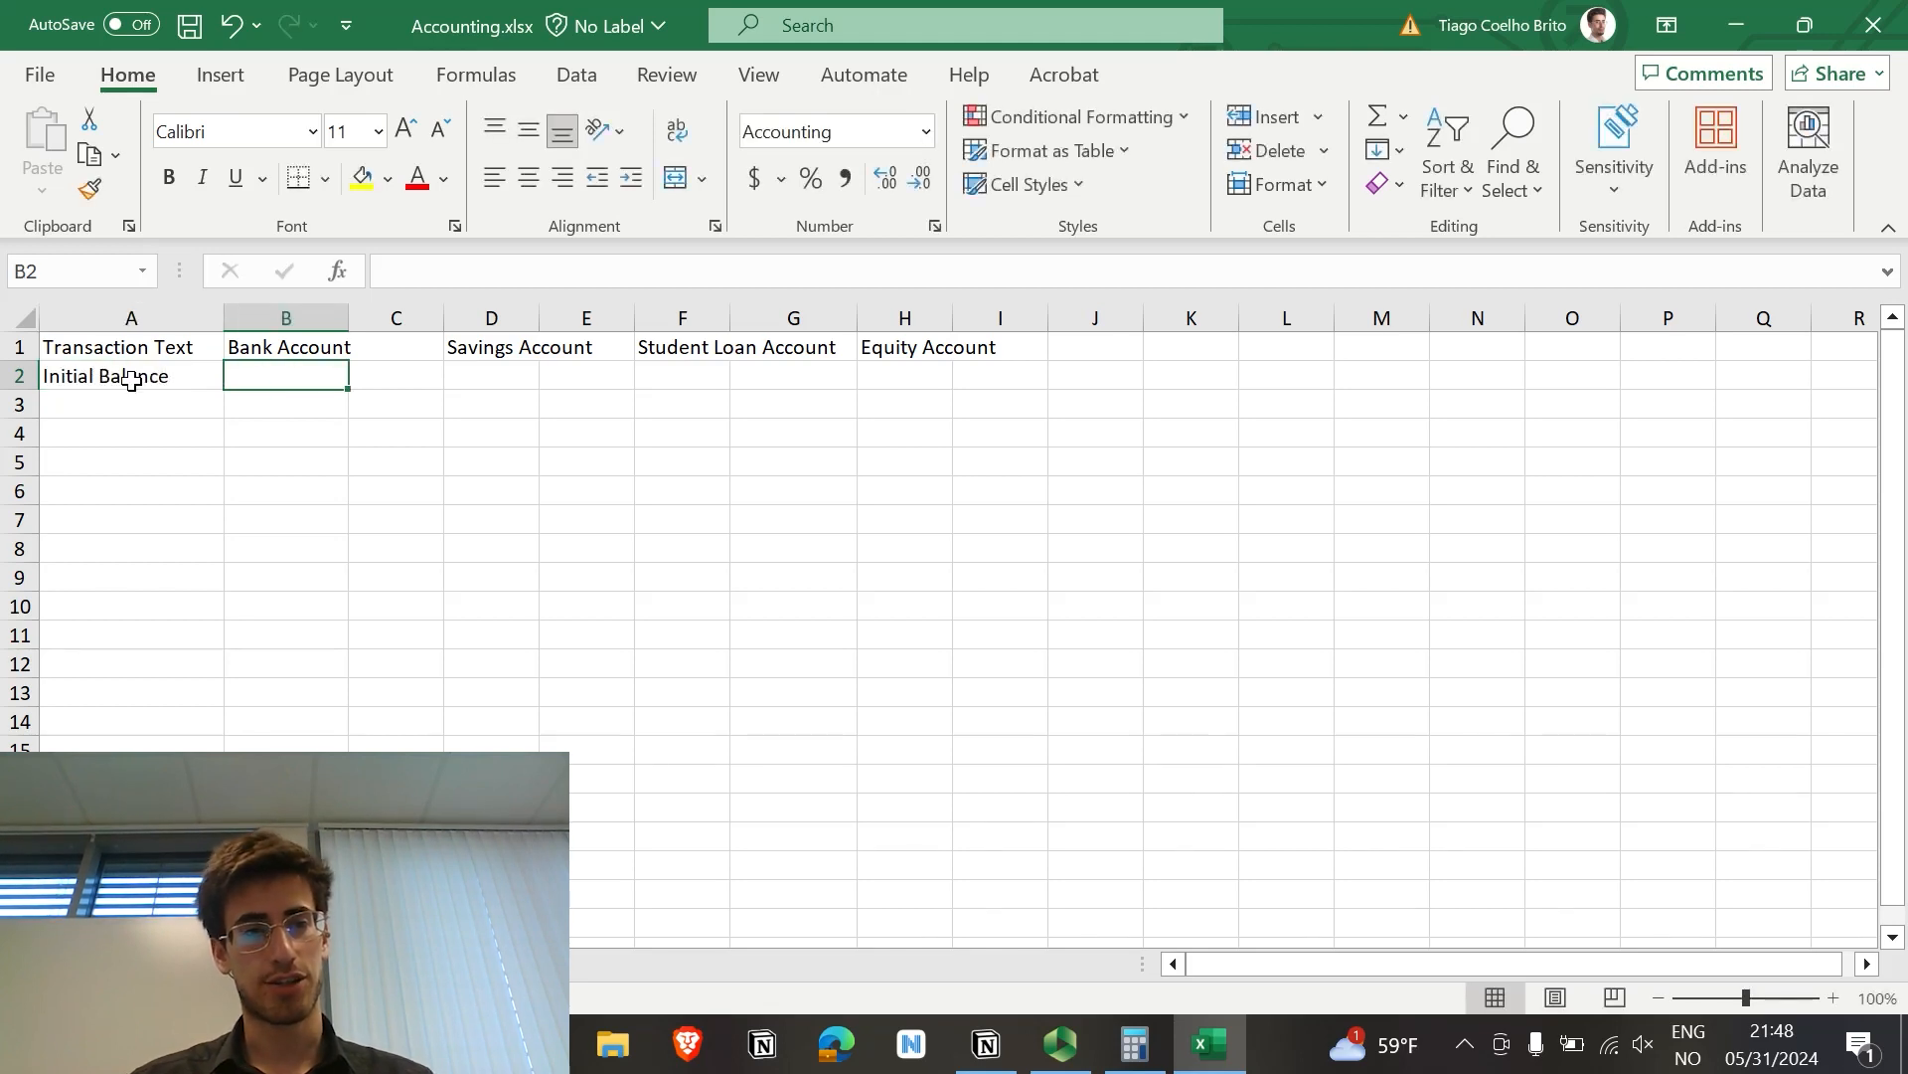
click(130, 381)
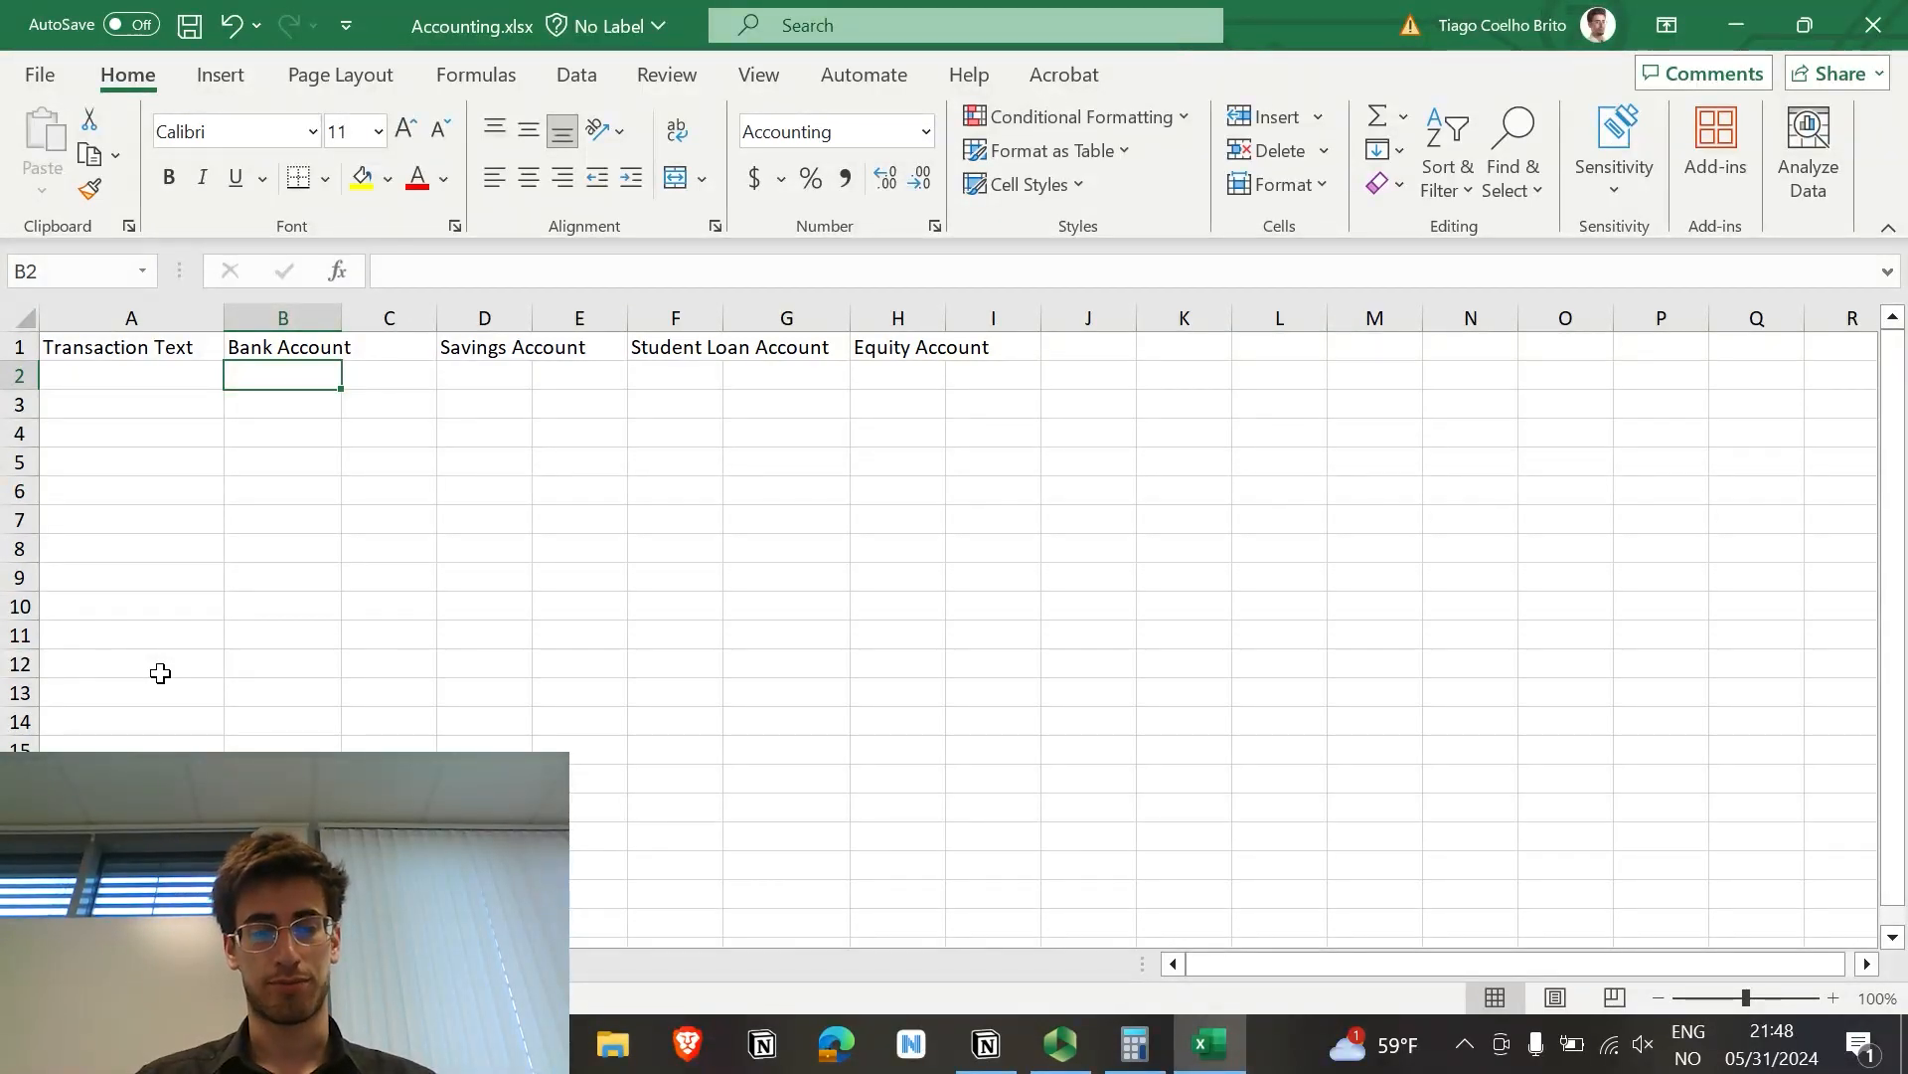
Step: Enter Debit and Credit subheadings in row 2 under Bank Account and Savings Account, filling B2 to E2
text(Debit)
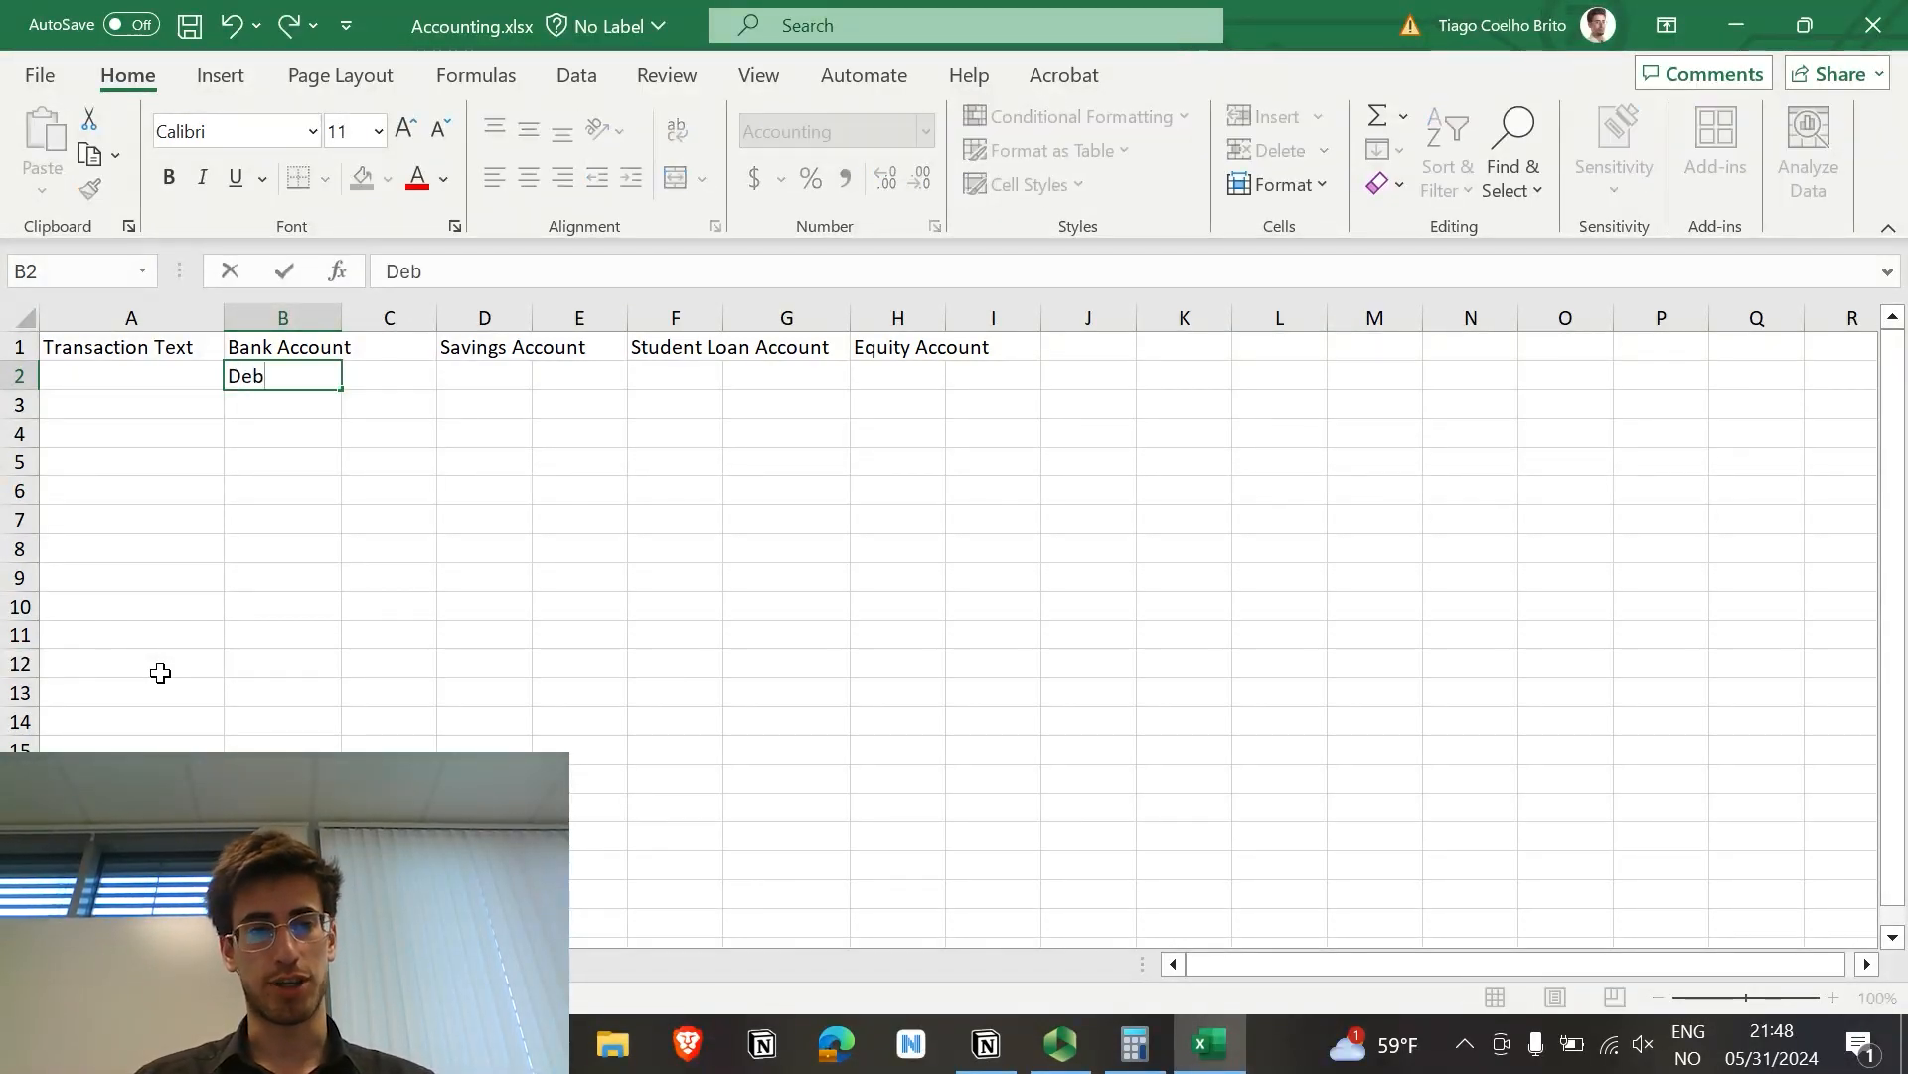
key(Tab)
text(Credit)
key(Tab)
text(Debit)
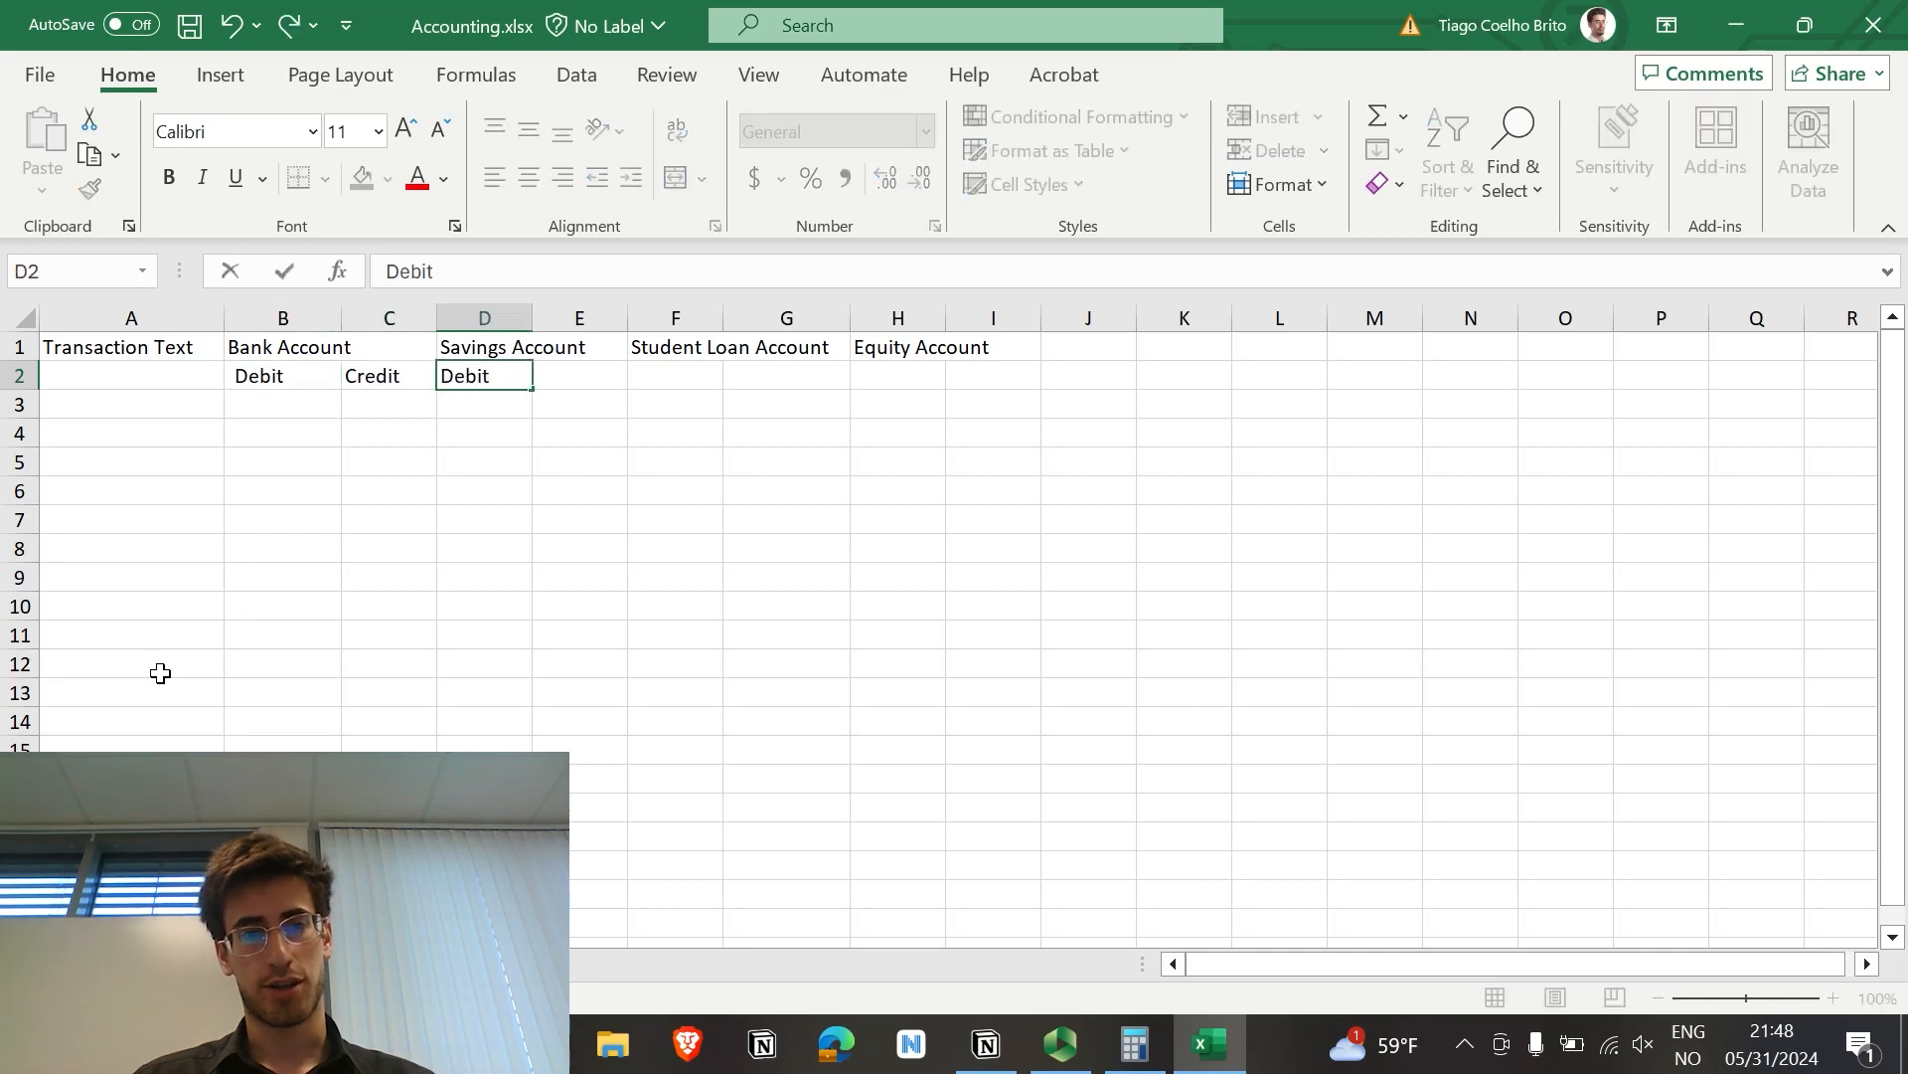
key(Tab)
text(Cr)
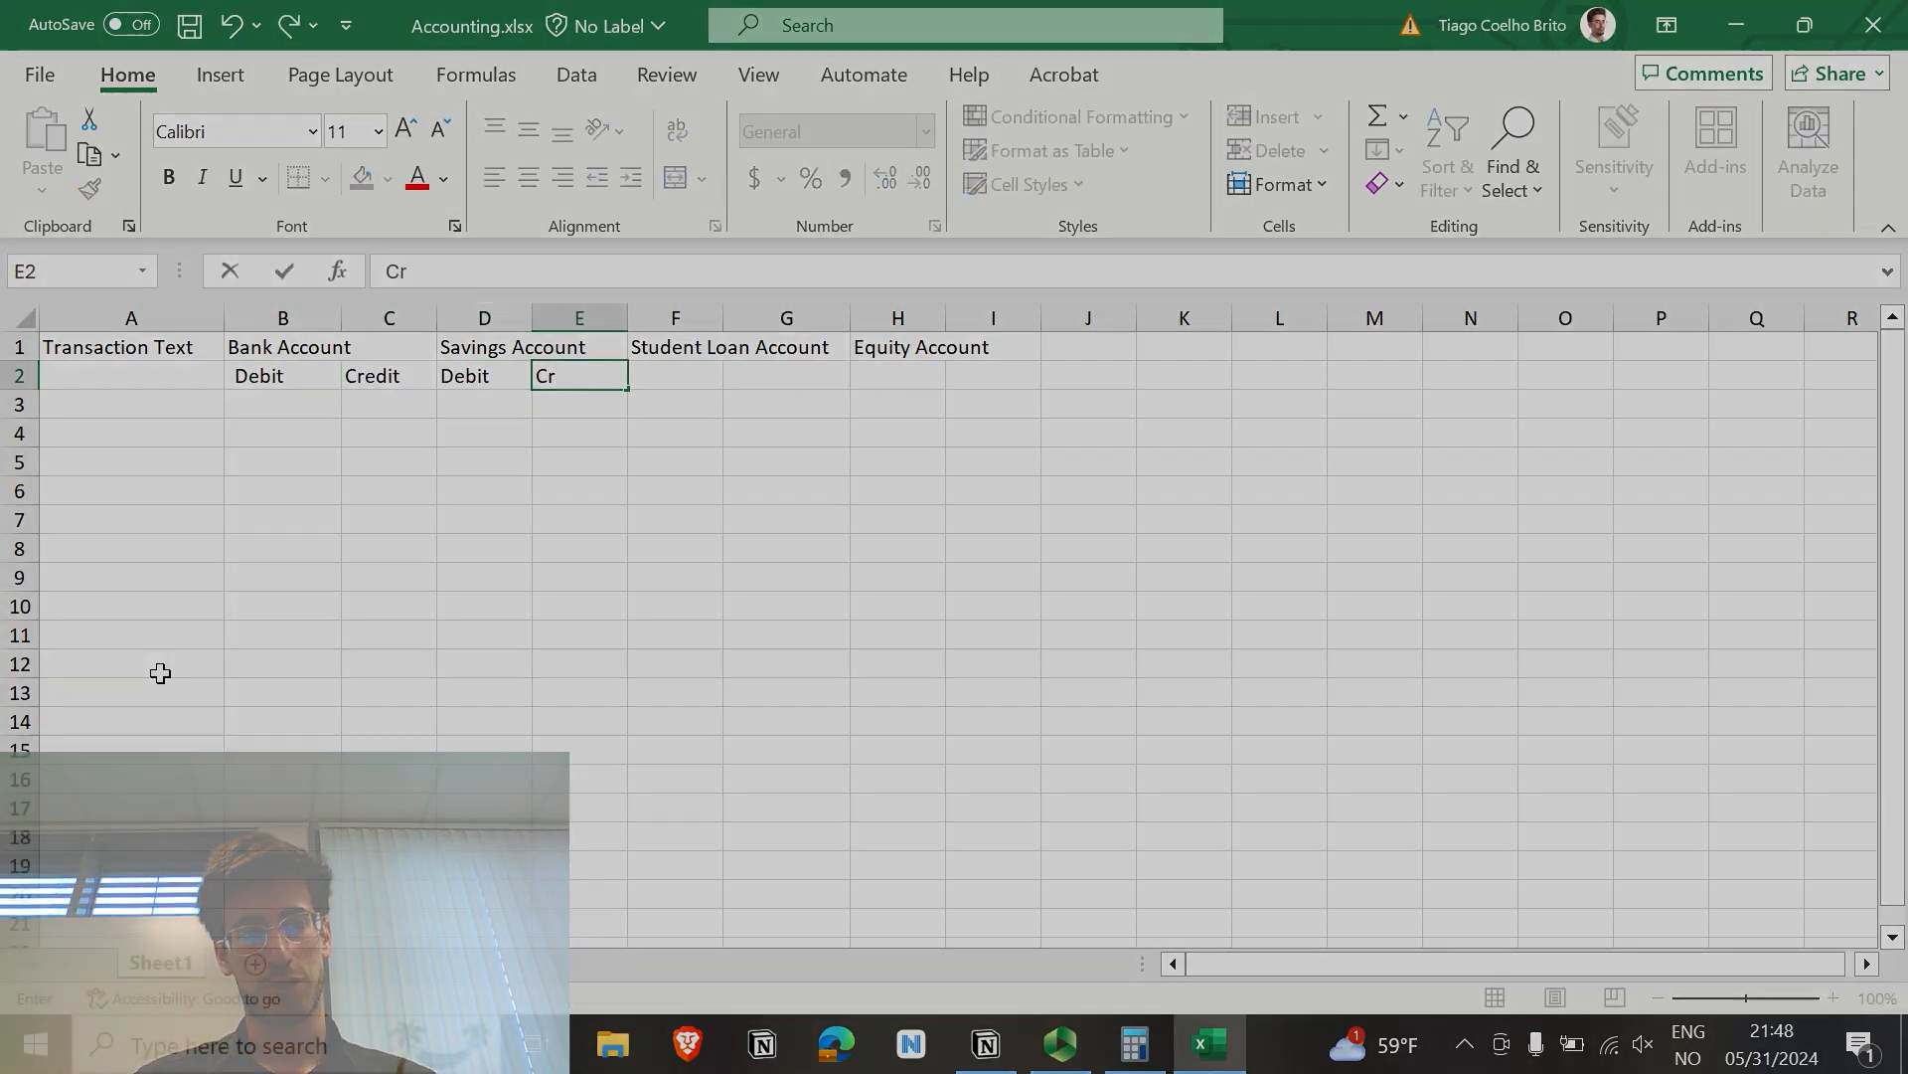
text(edit)
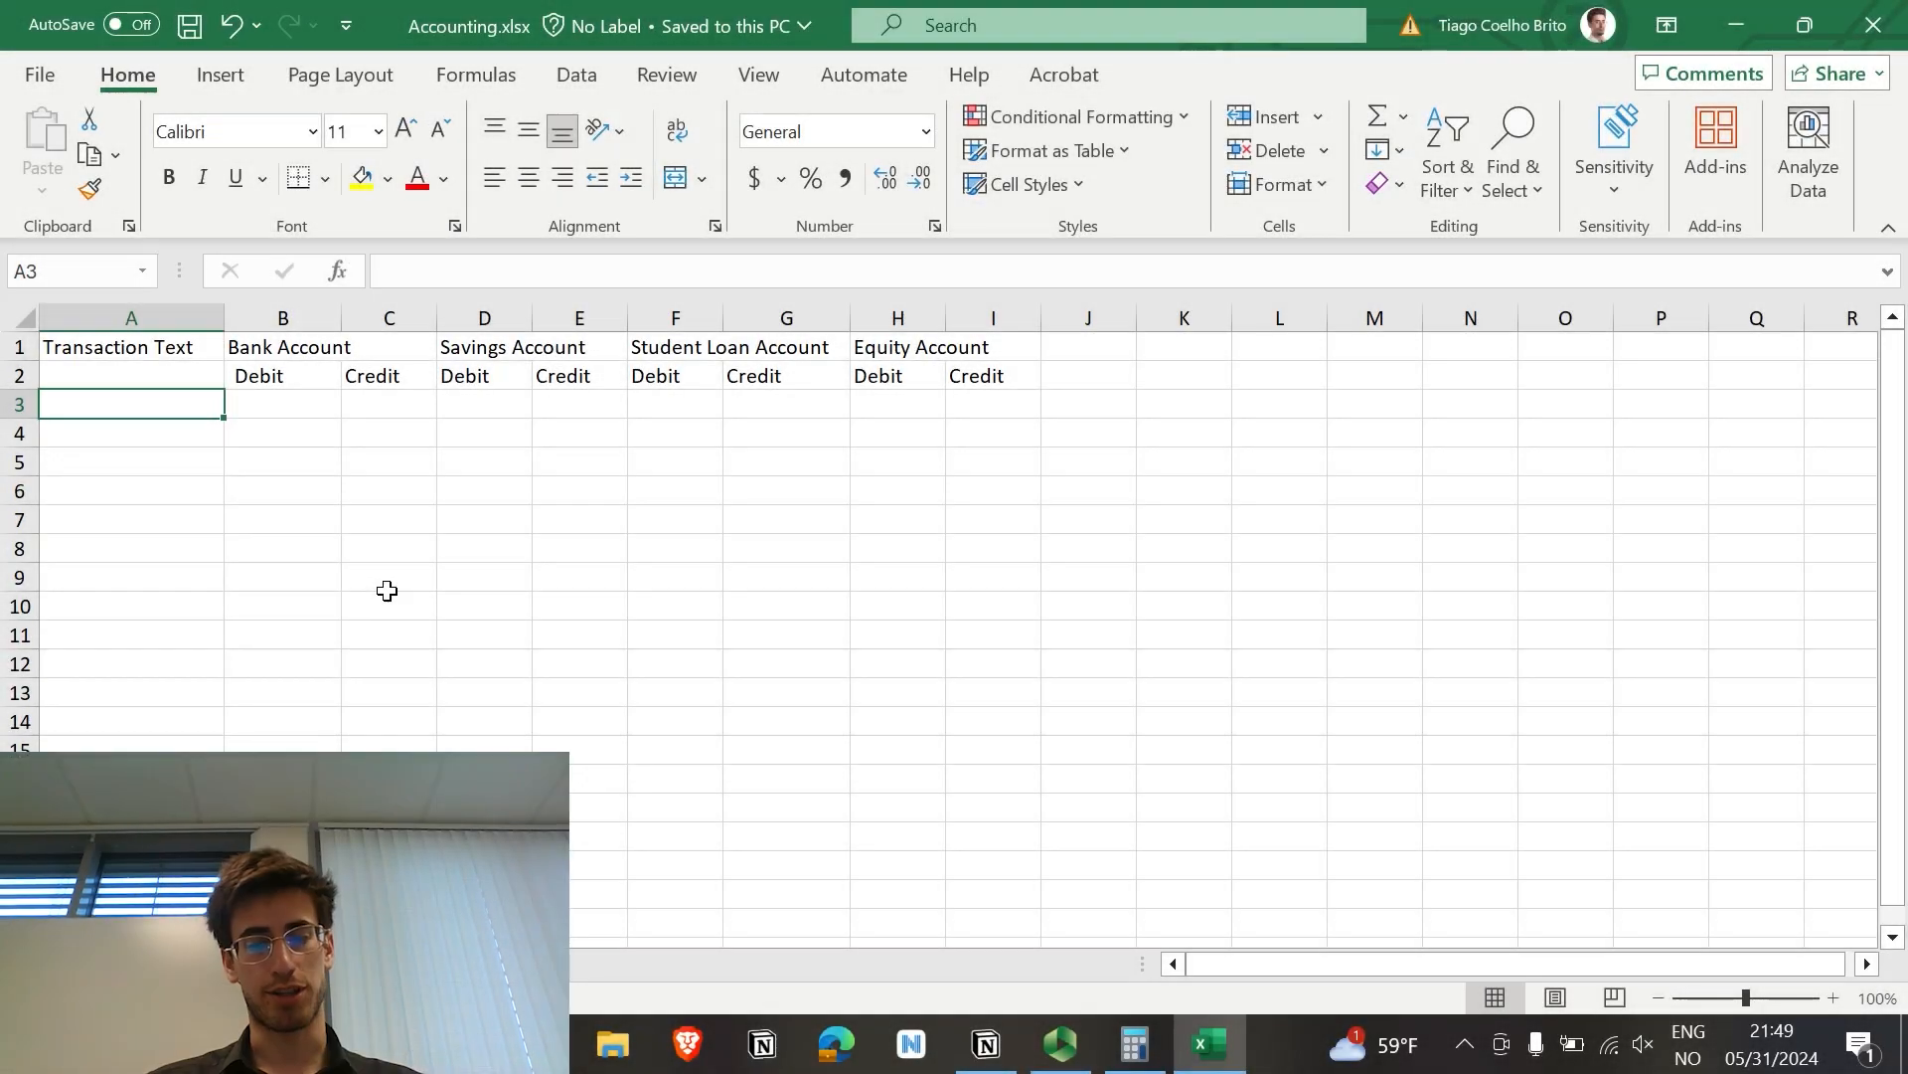
Step: Label A3 as Initial Balance and enter 3000 as the Student Loan Account credit in G3
text(Initial Balance)
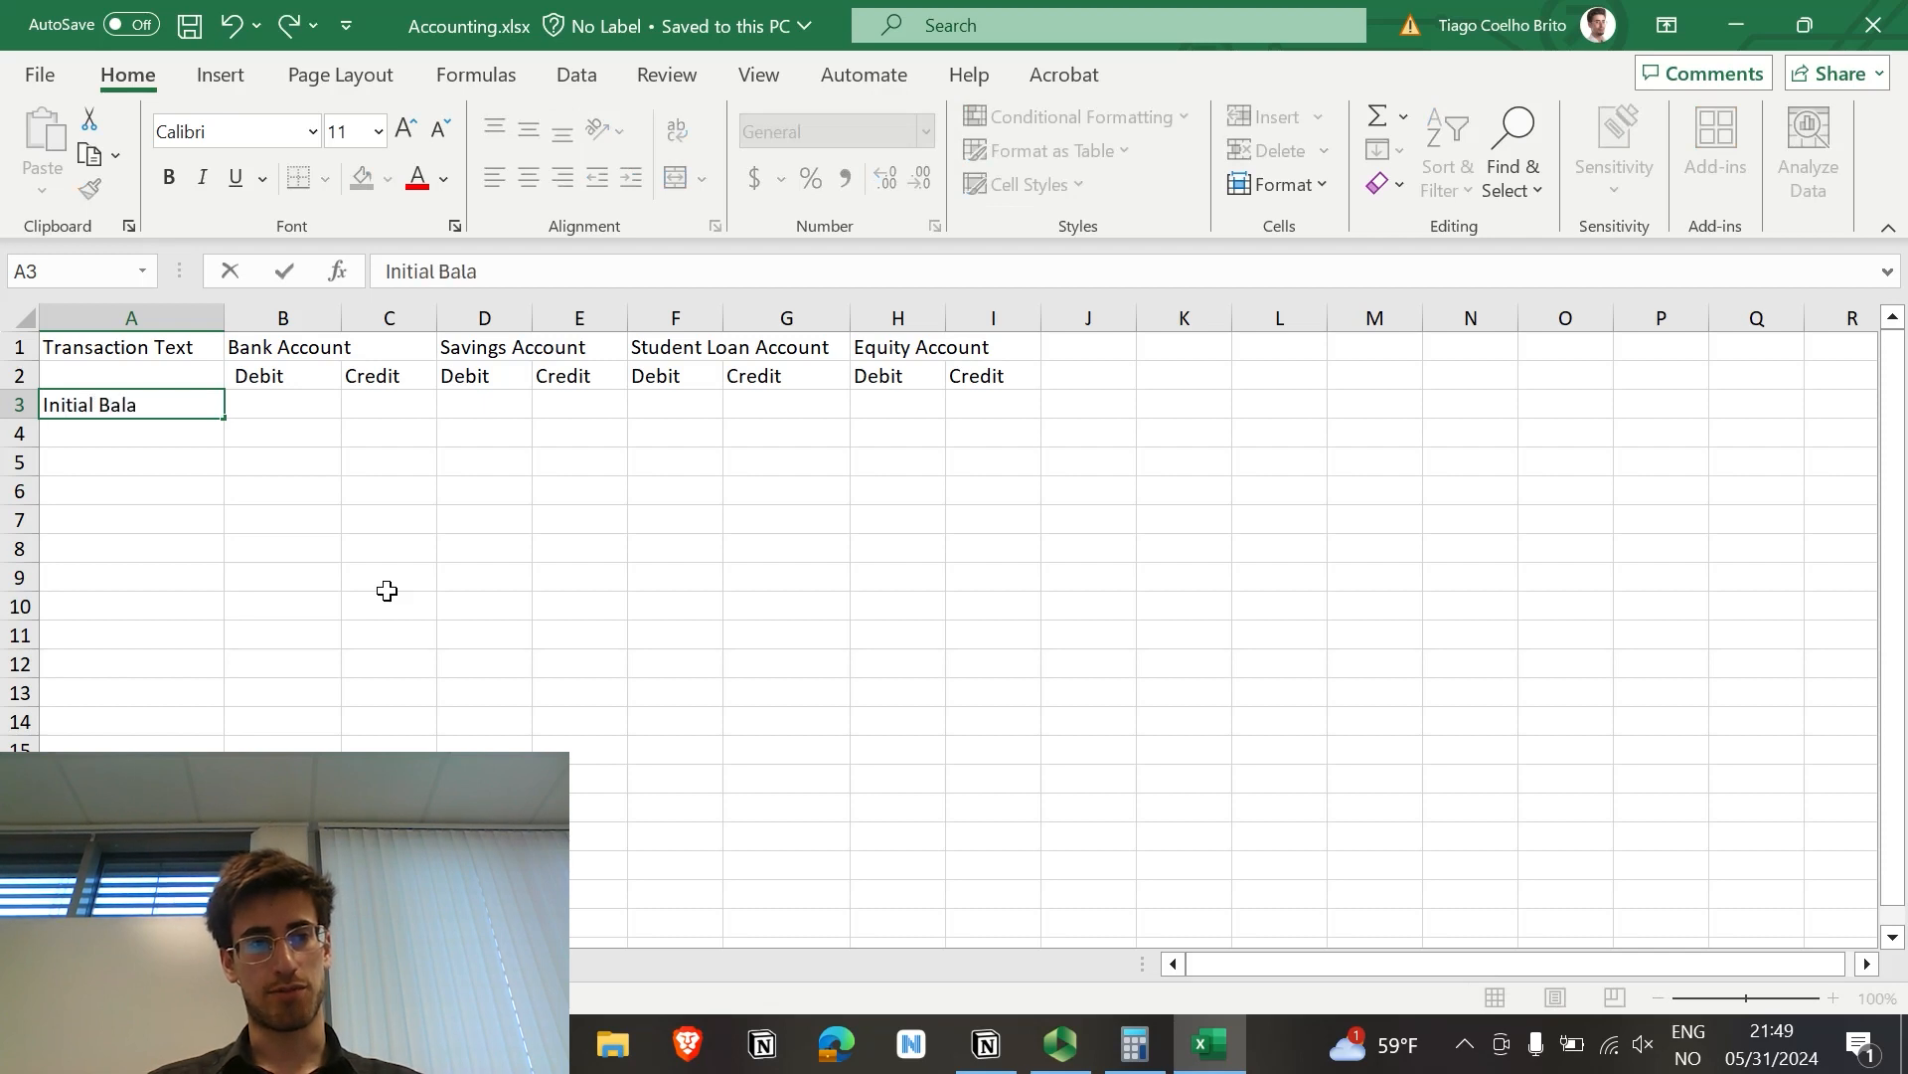
key(Tab)
key(Tab)
key(Tab)
key(Tab)
key(Tab)
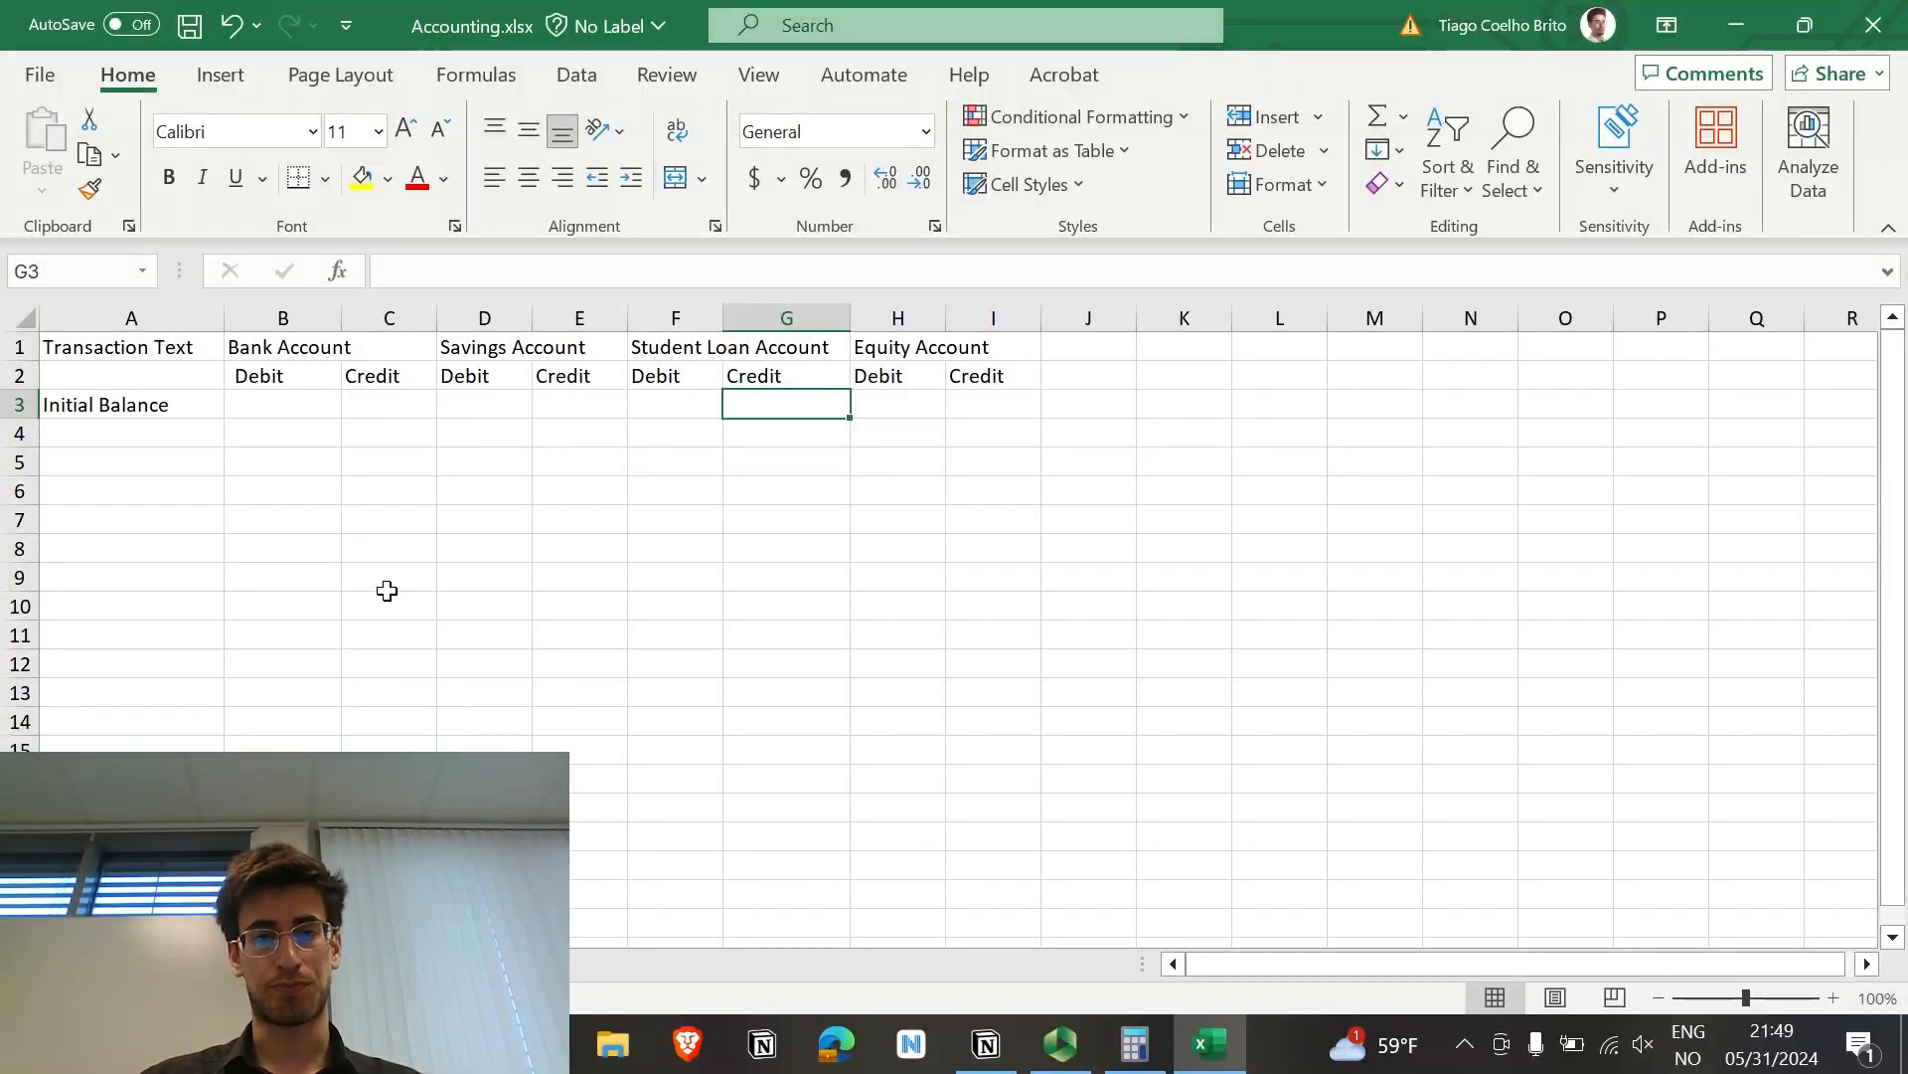
text(30000)
key(BackSpace)
key(Tab)
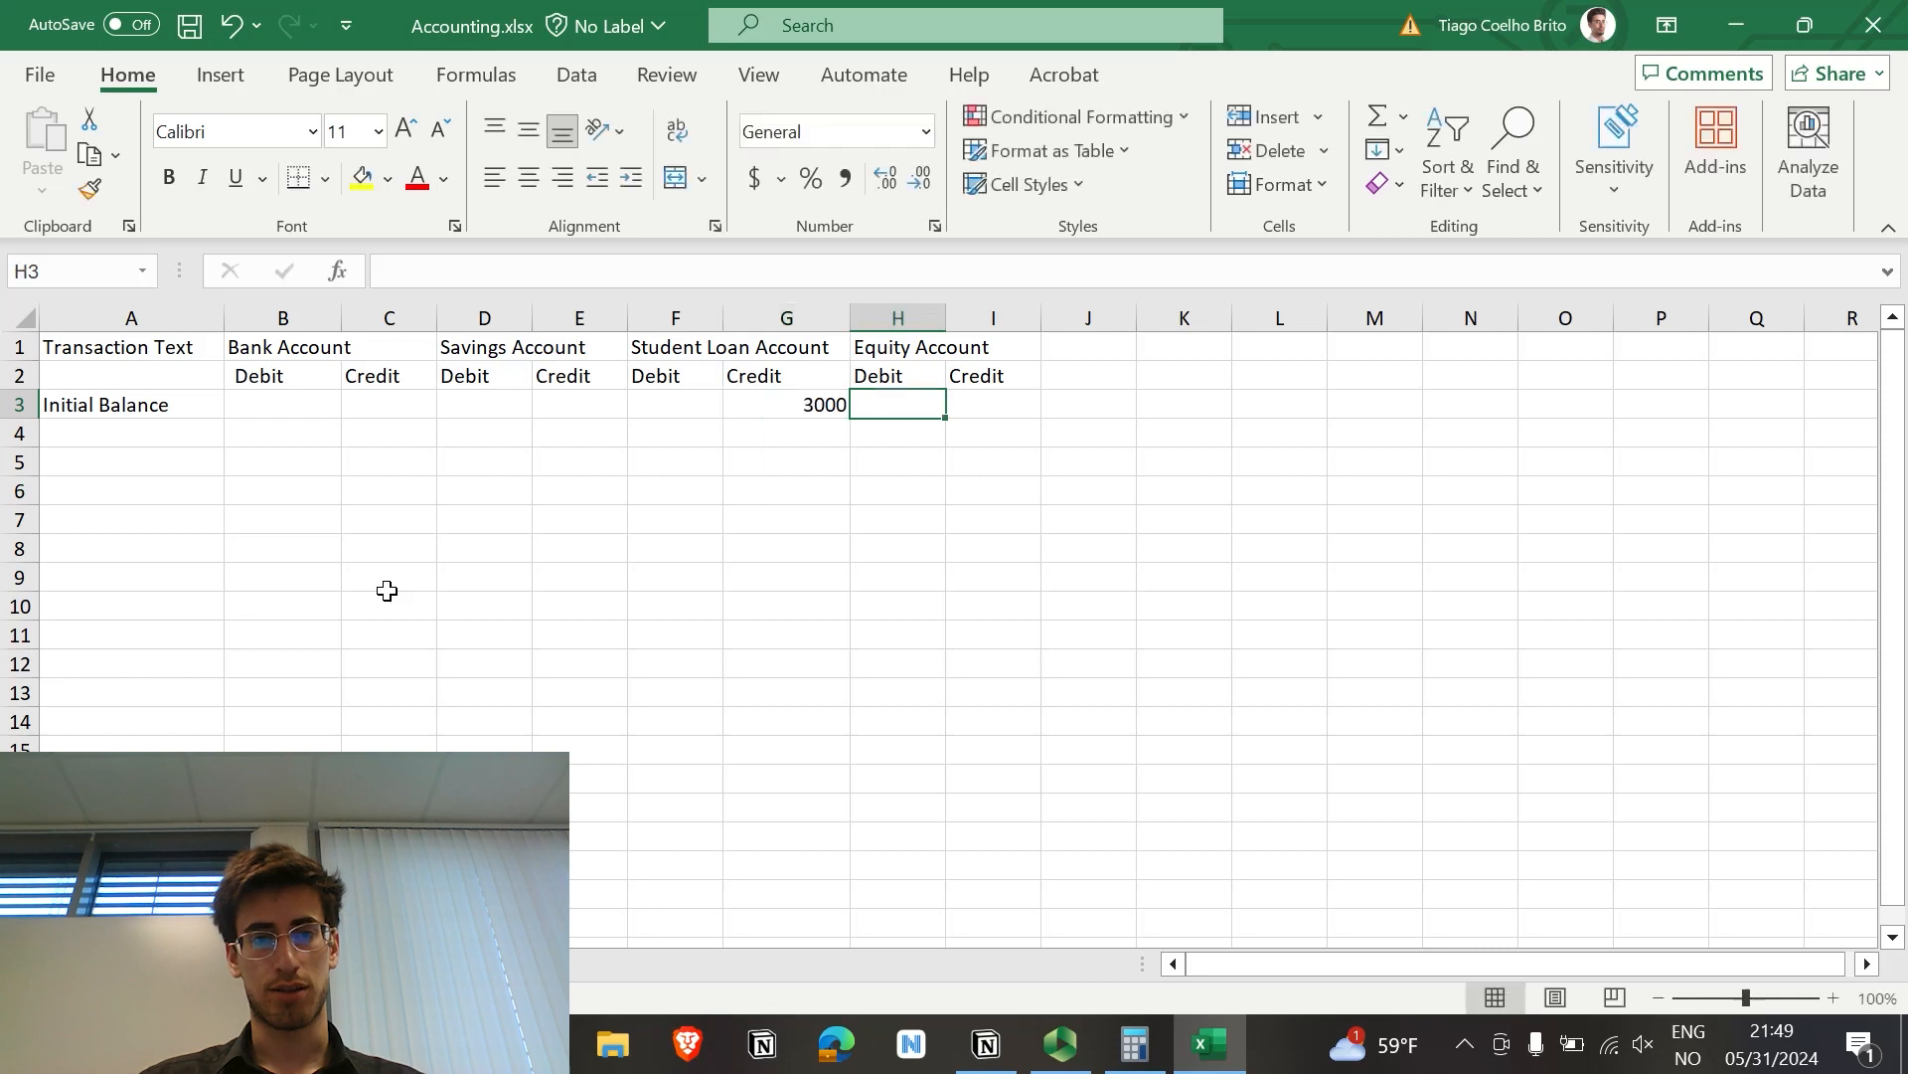
Step: Correct the Student Loan Account credit in G3 to 30000 and apply the dollar accounting number format
key(shift+Tab)
text(30000)
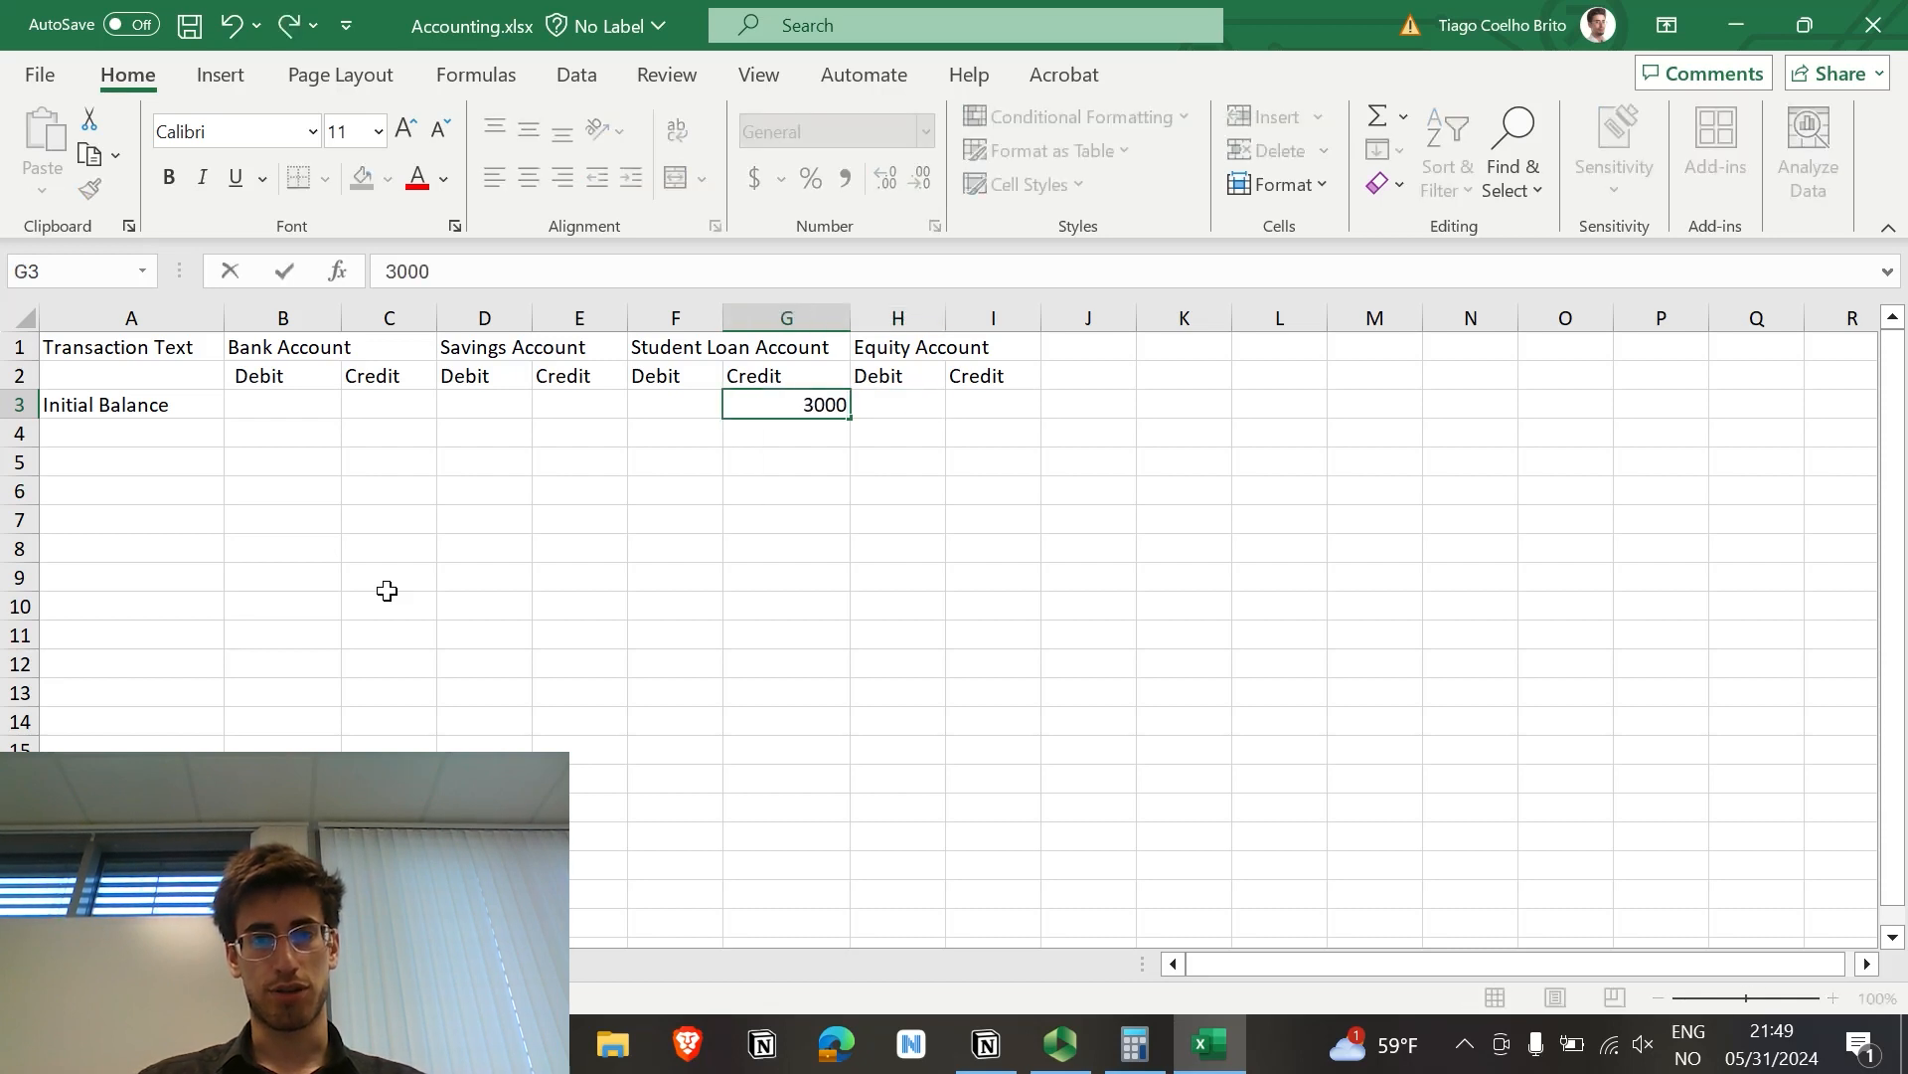
key(Tab)
key(shift+Tab)
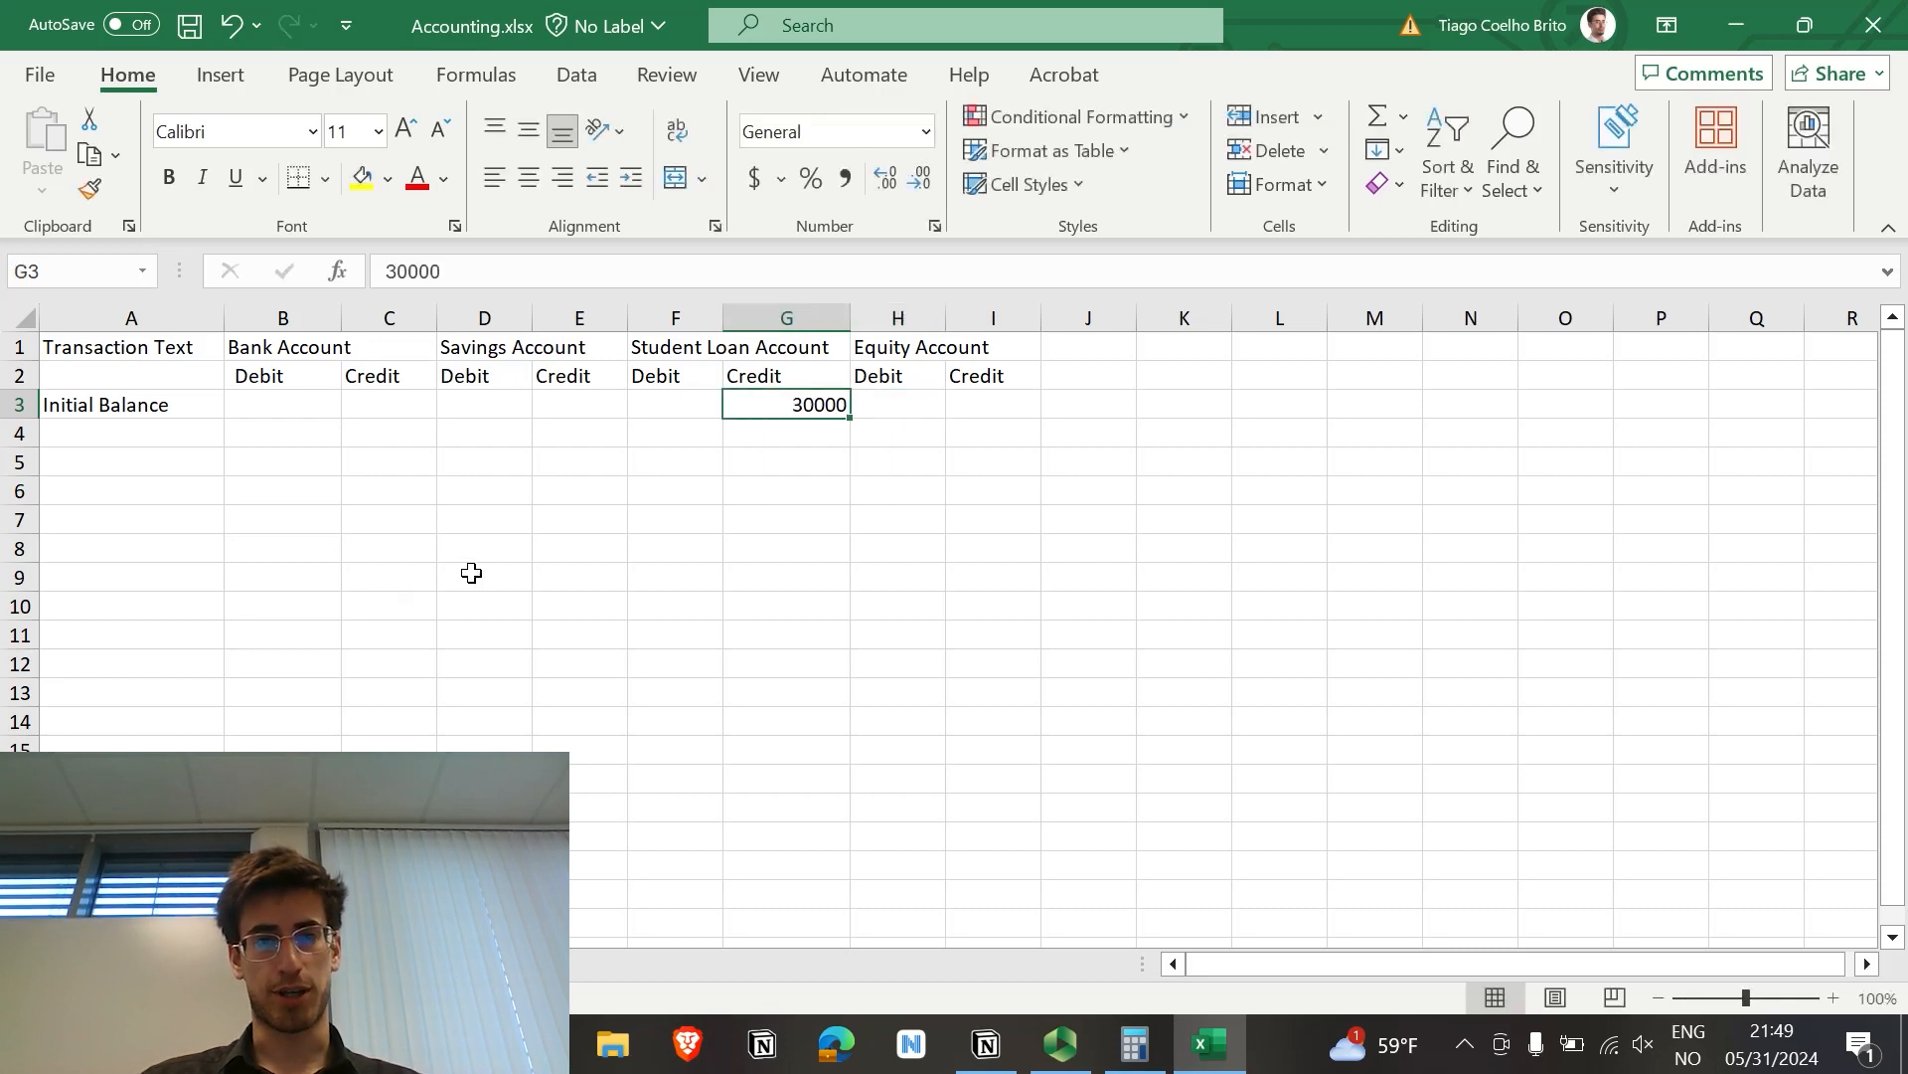
click(756, 179)
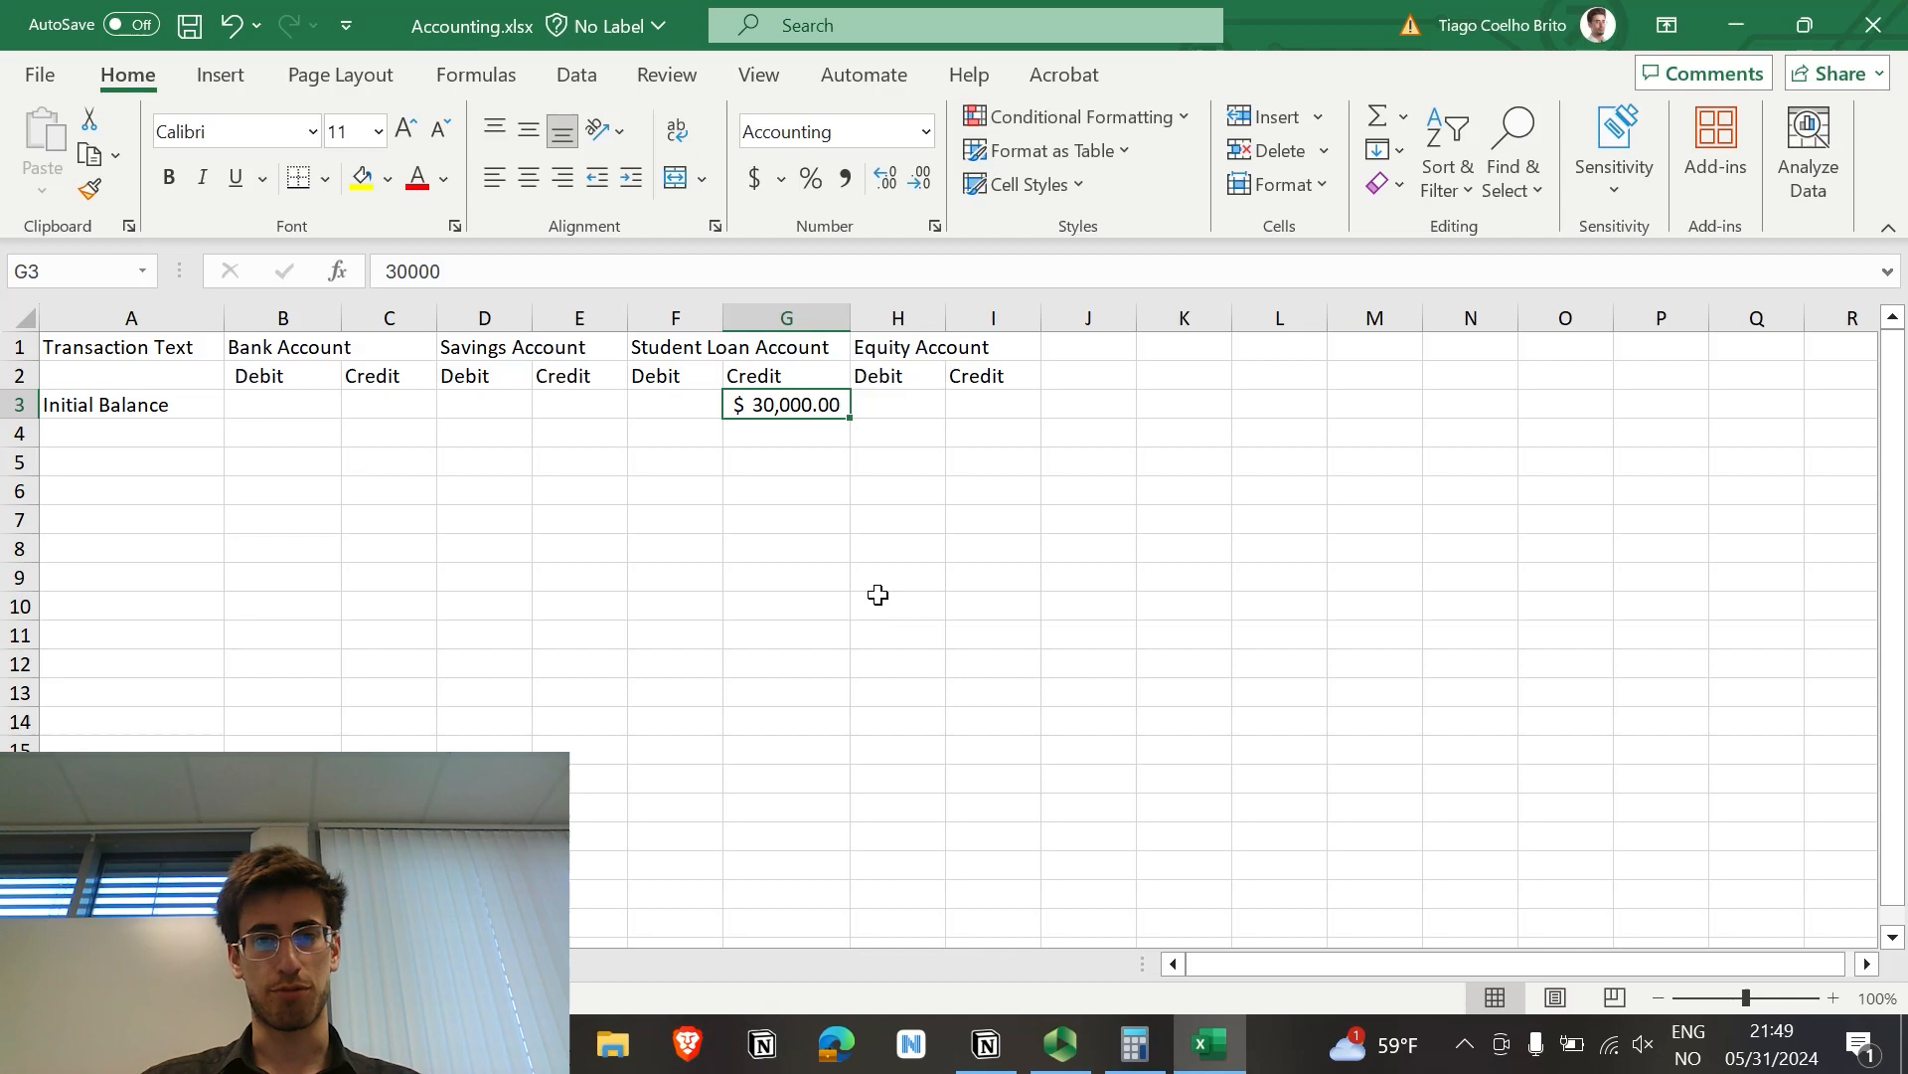
click(775, 436)
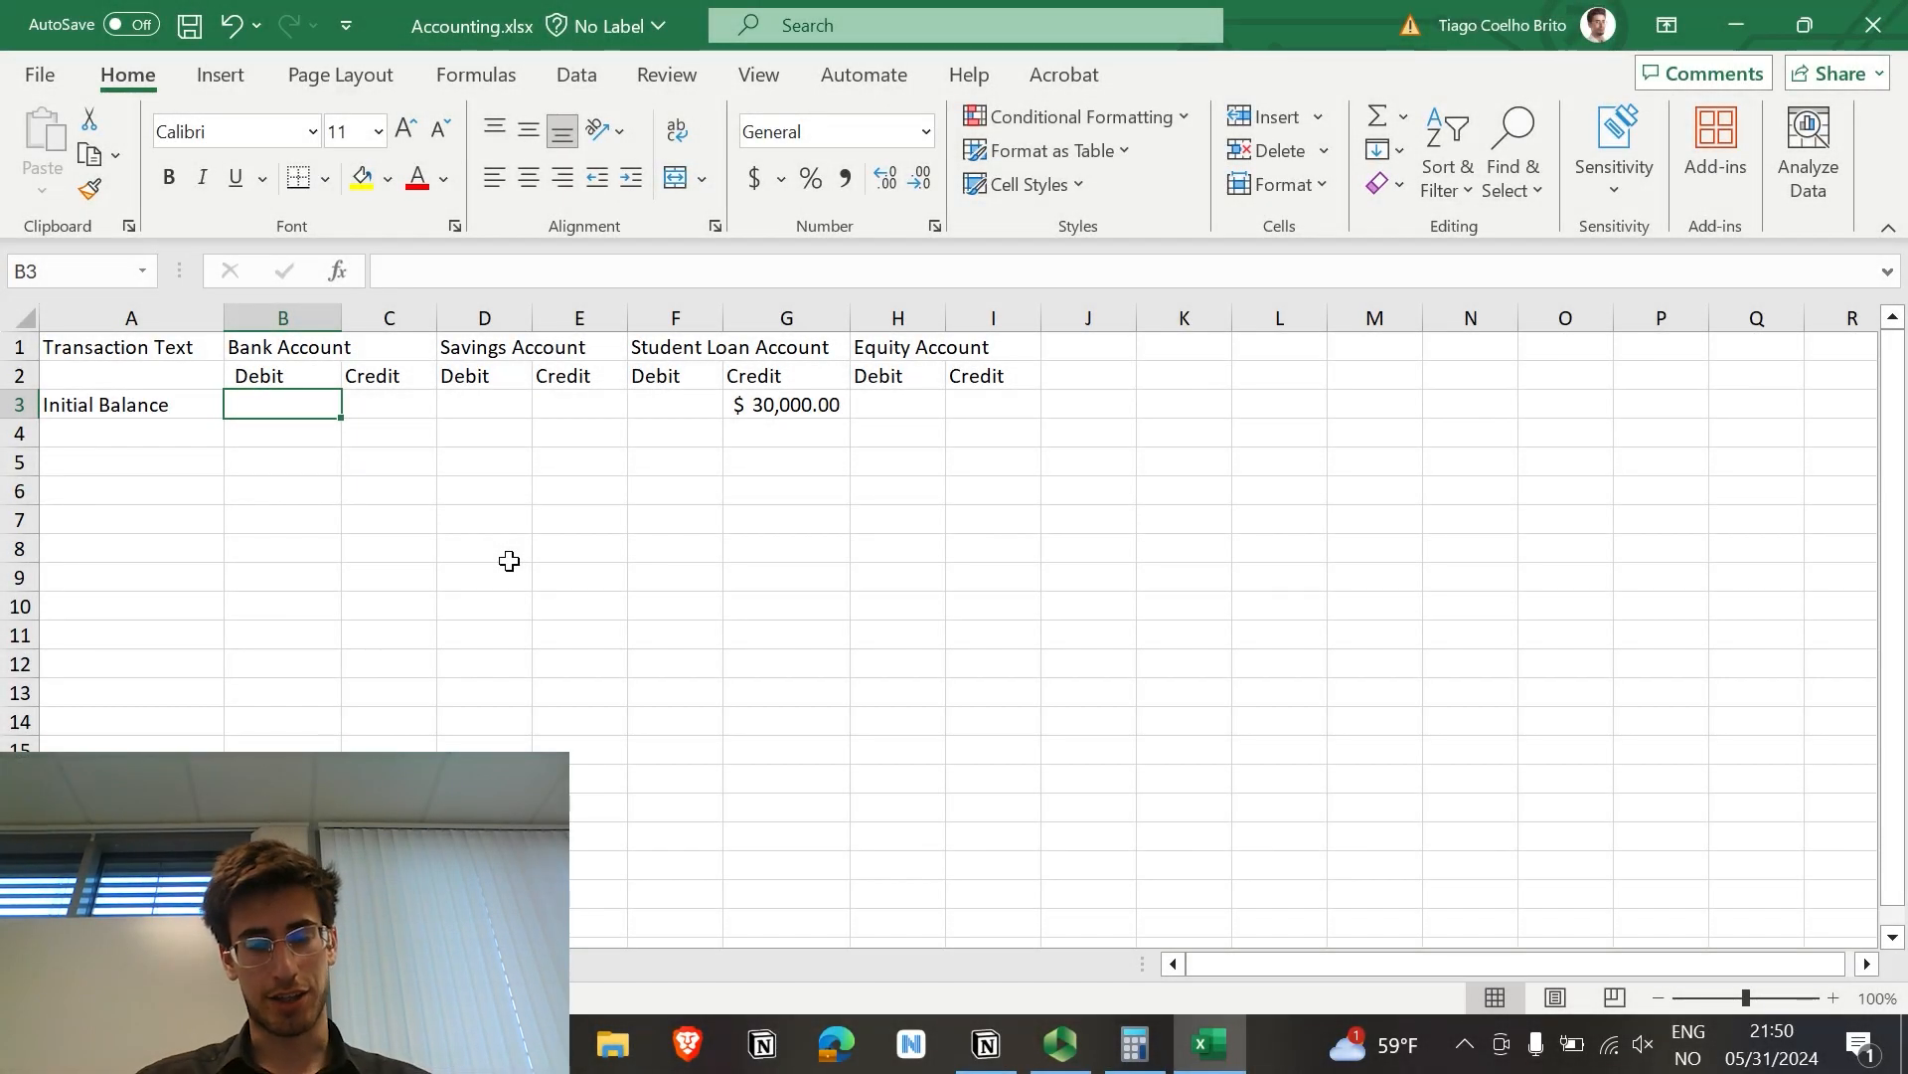
Step: Enter initial debit balances of 500 for the Bank Account in B3 and 1000 for the Savings Account in D3
text(500)
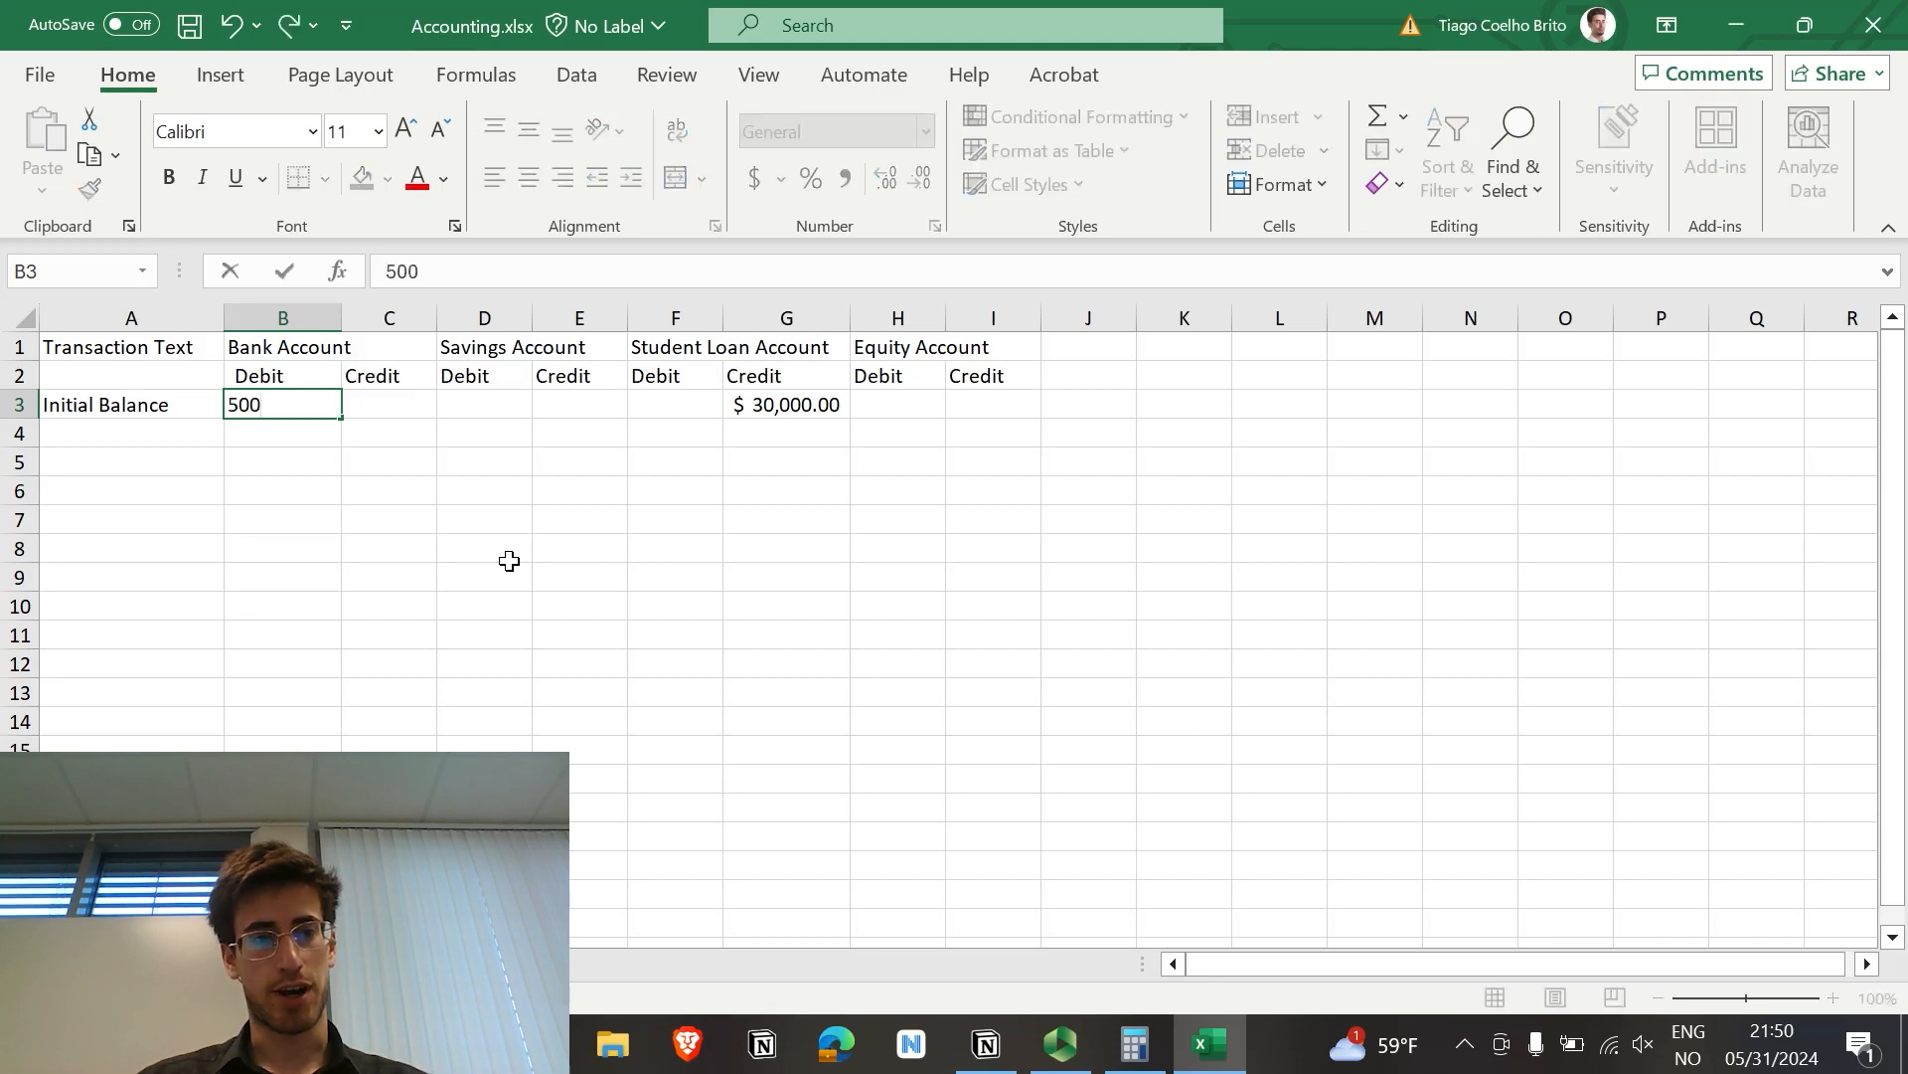
key(Tab)
key(Tab)
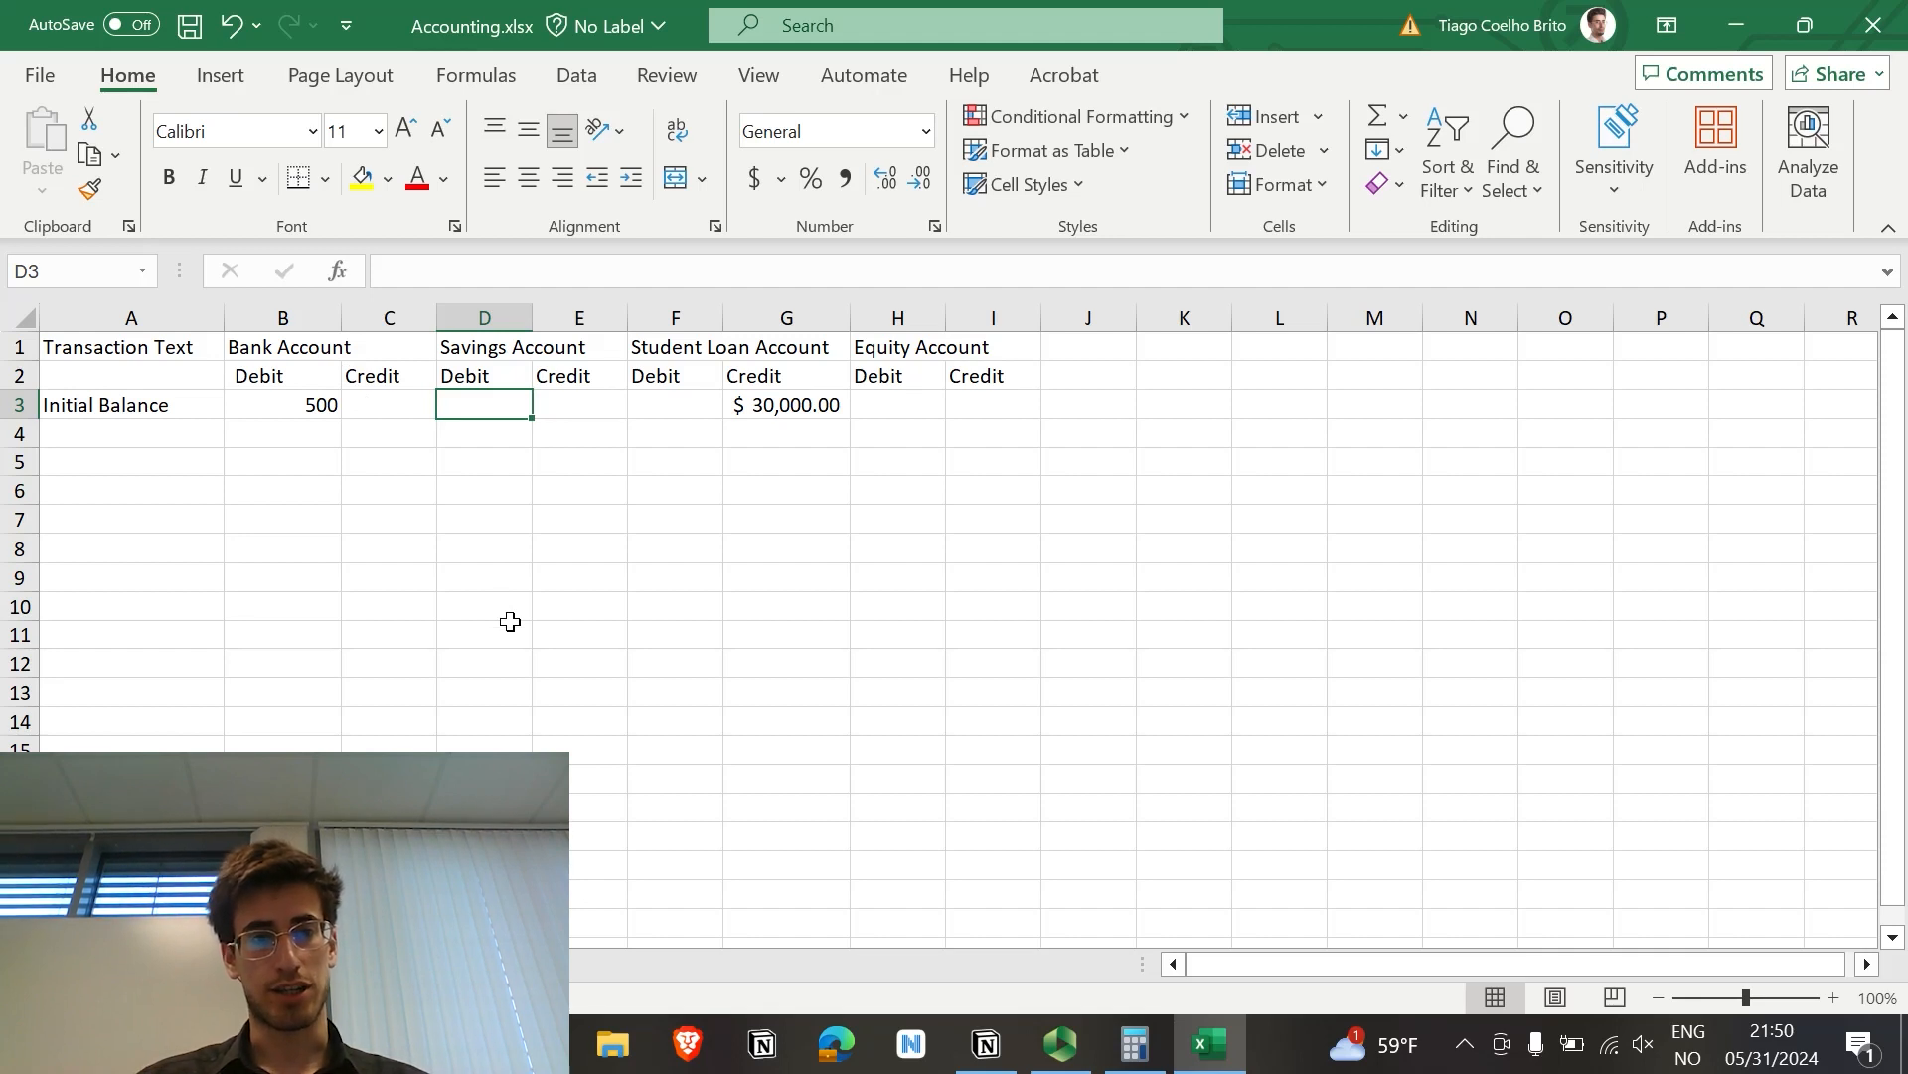
text(1000)
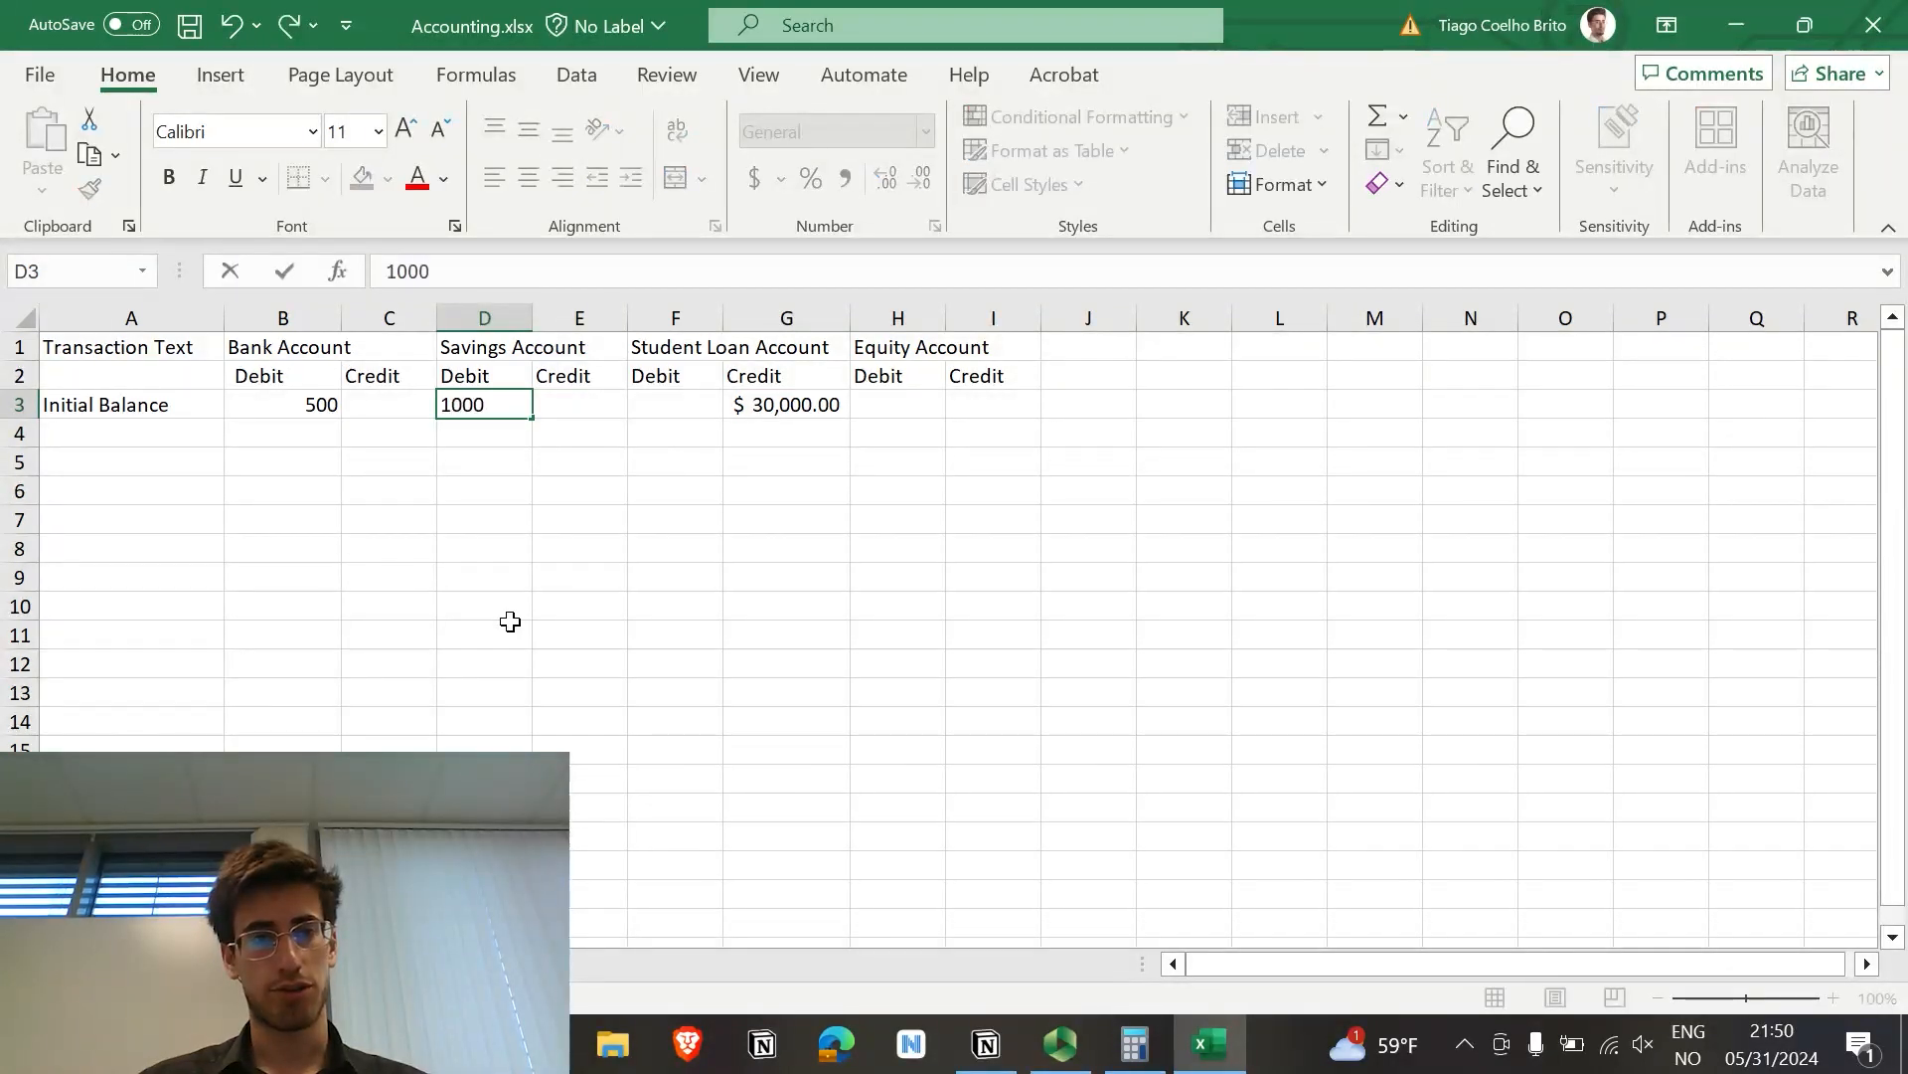
key(Tab)
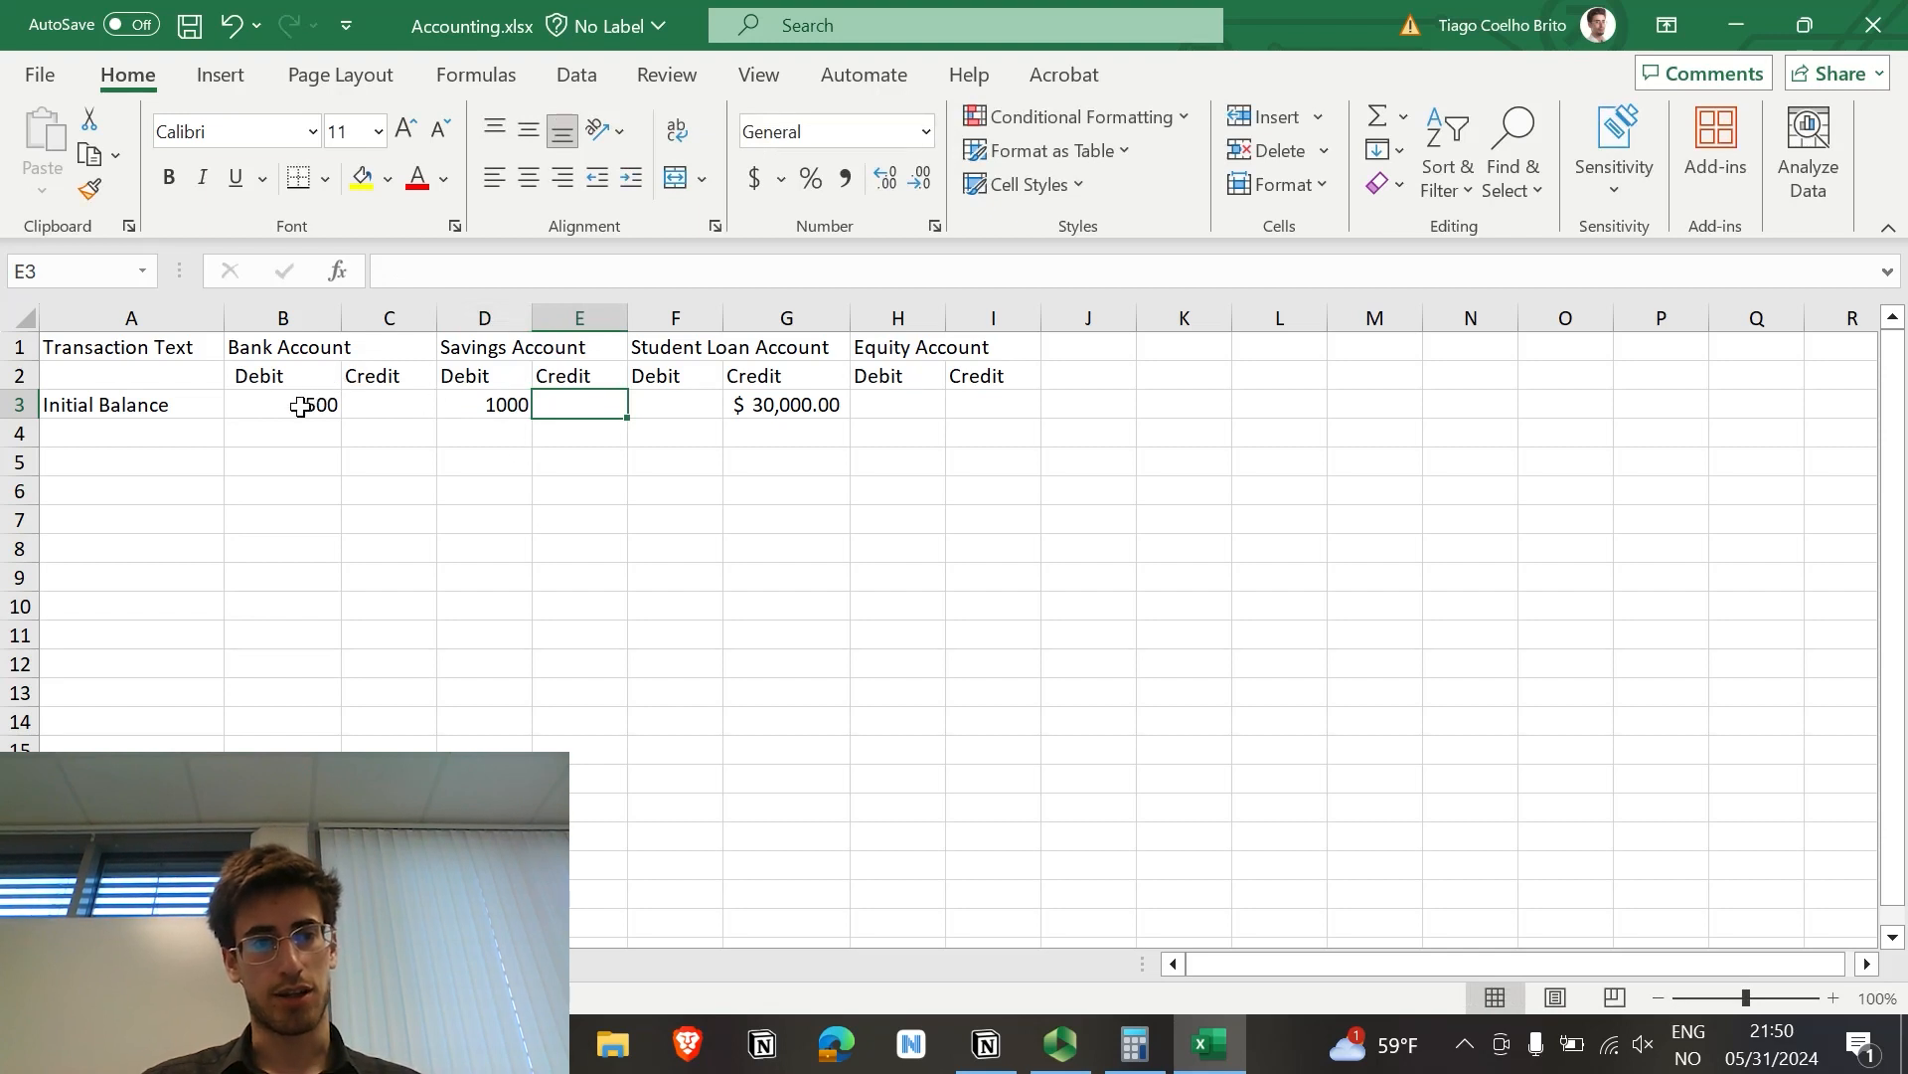
Step: Apply the dollar accounting number format to the initial balances in B3:D3
drag(311, 404, 492, 399)
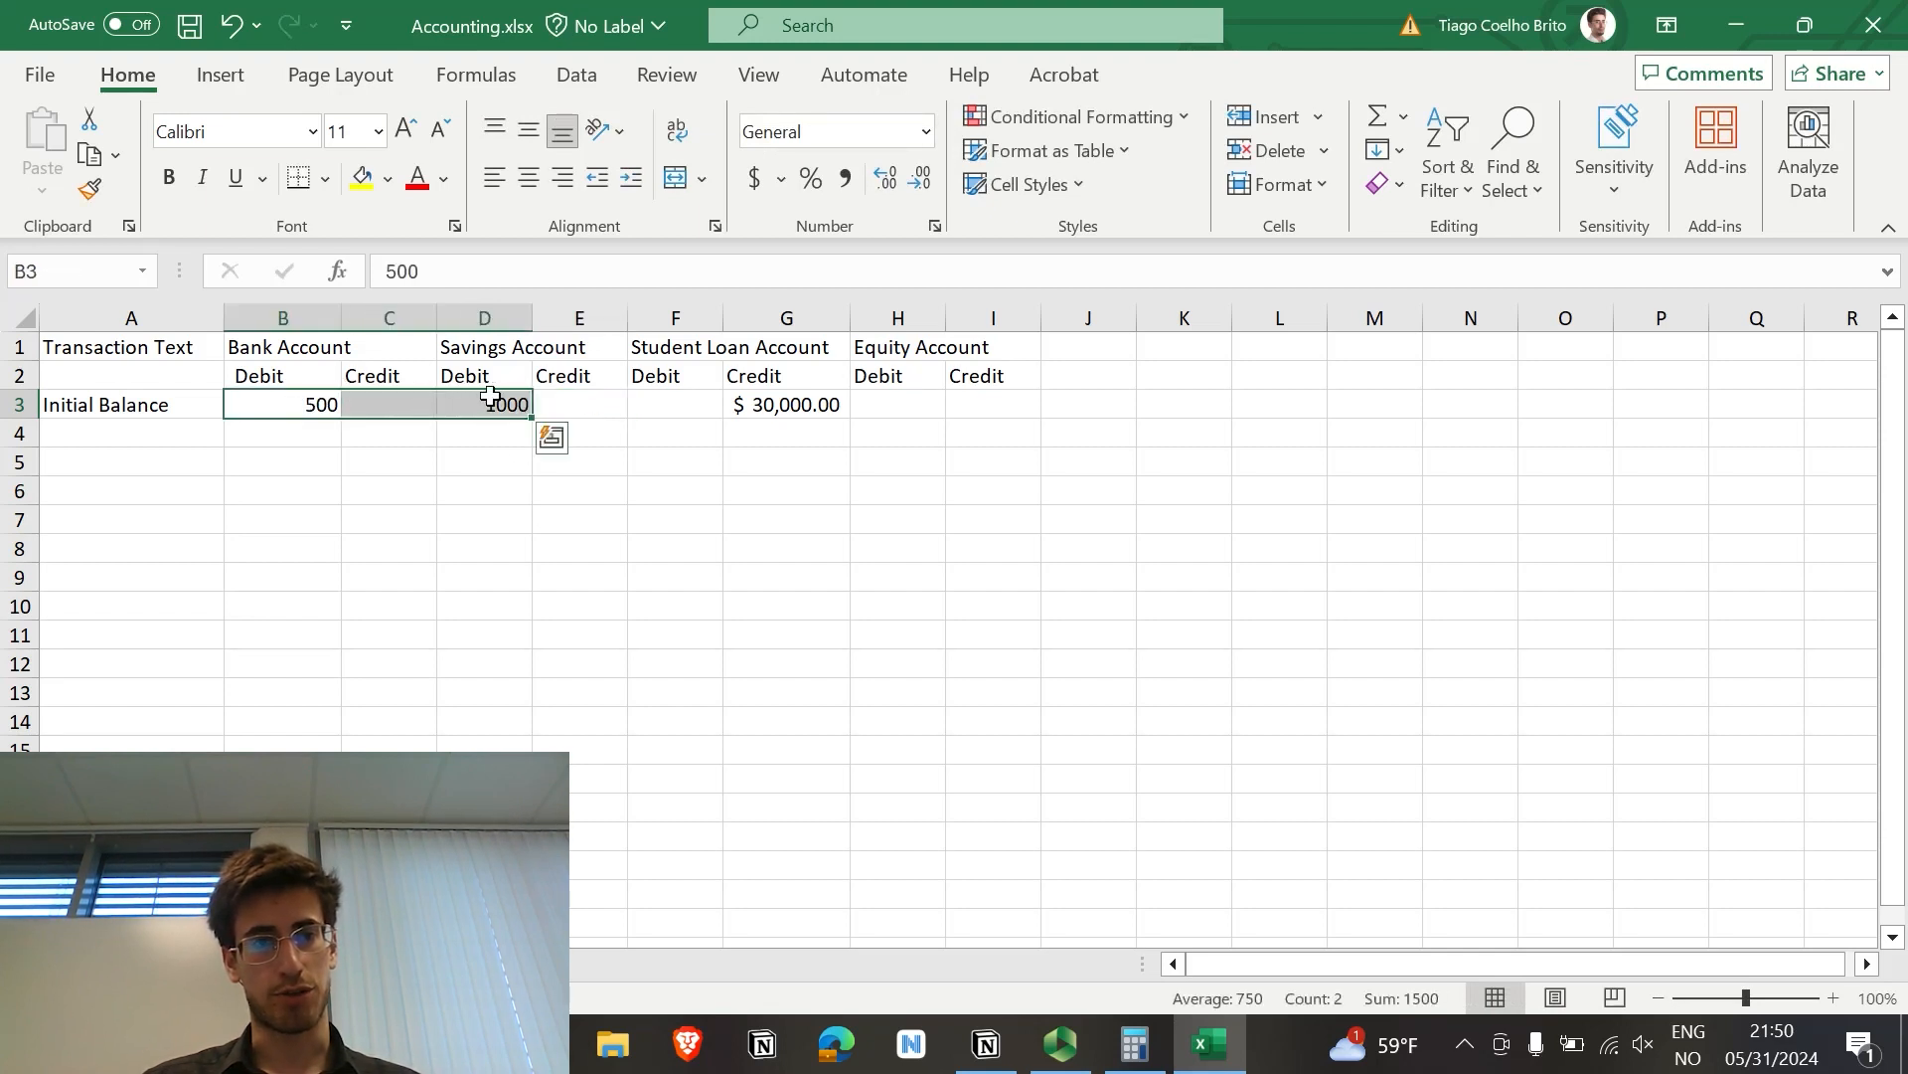
click(768, 179)
click(720, 497)
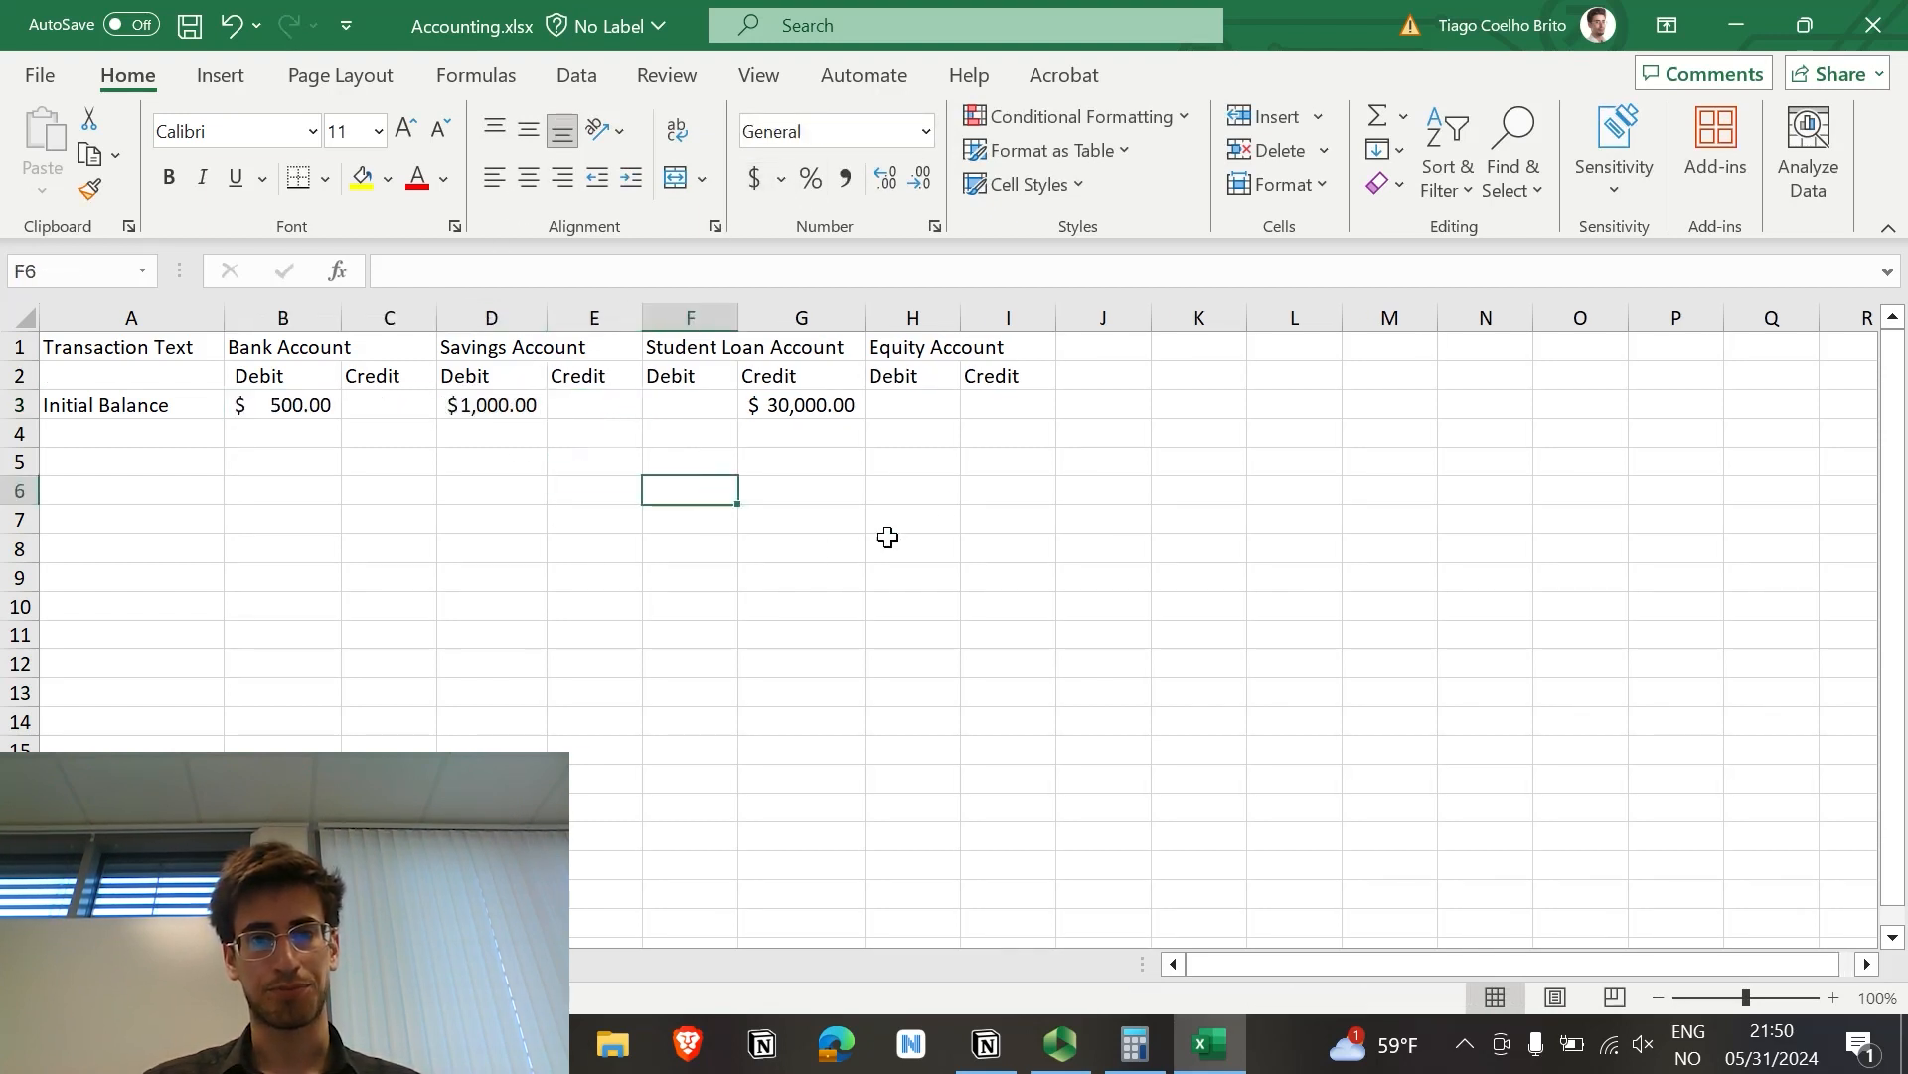
Step: Enter the formula =B3+D3-G3 in I3 as the Equity Account's initial credit balance
click(1022, 398)
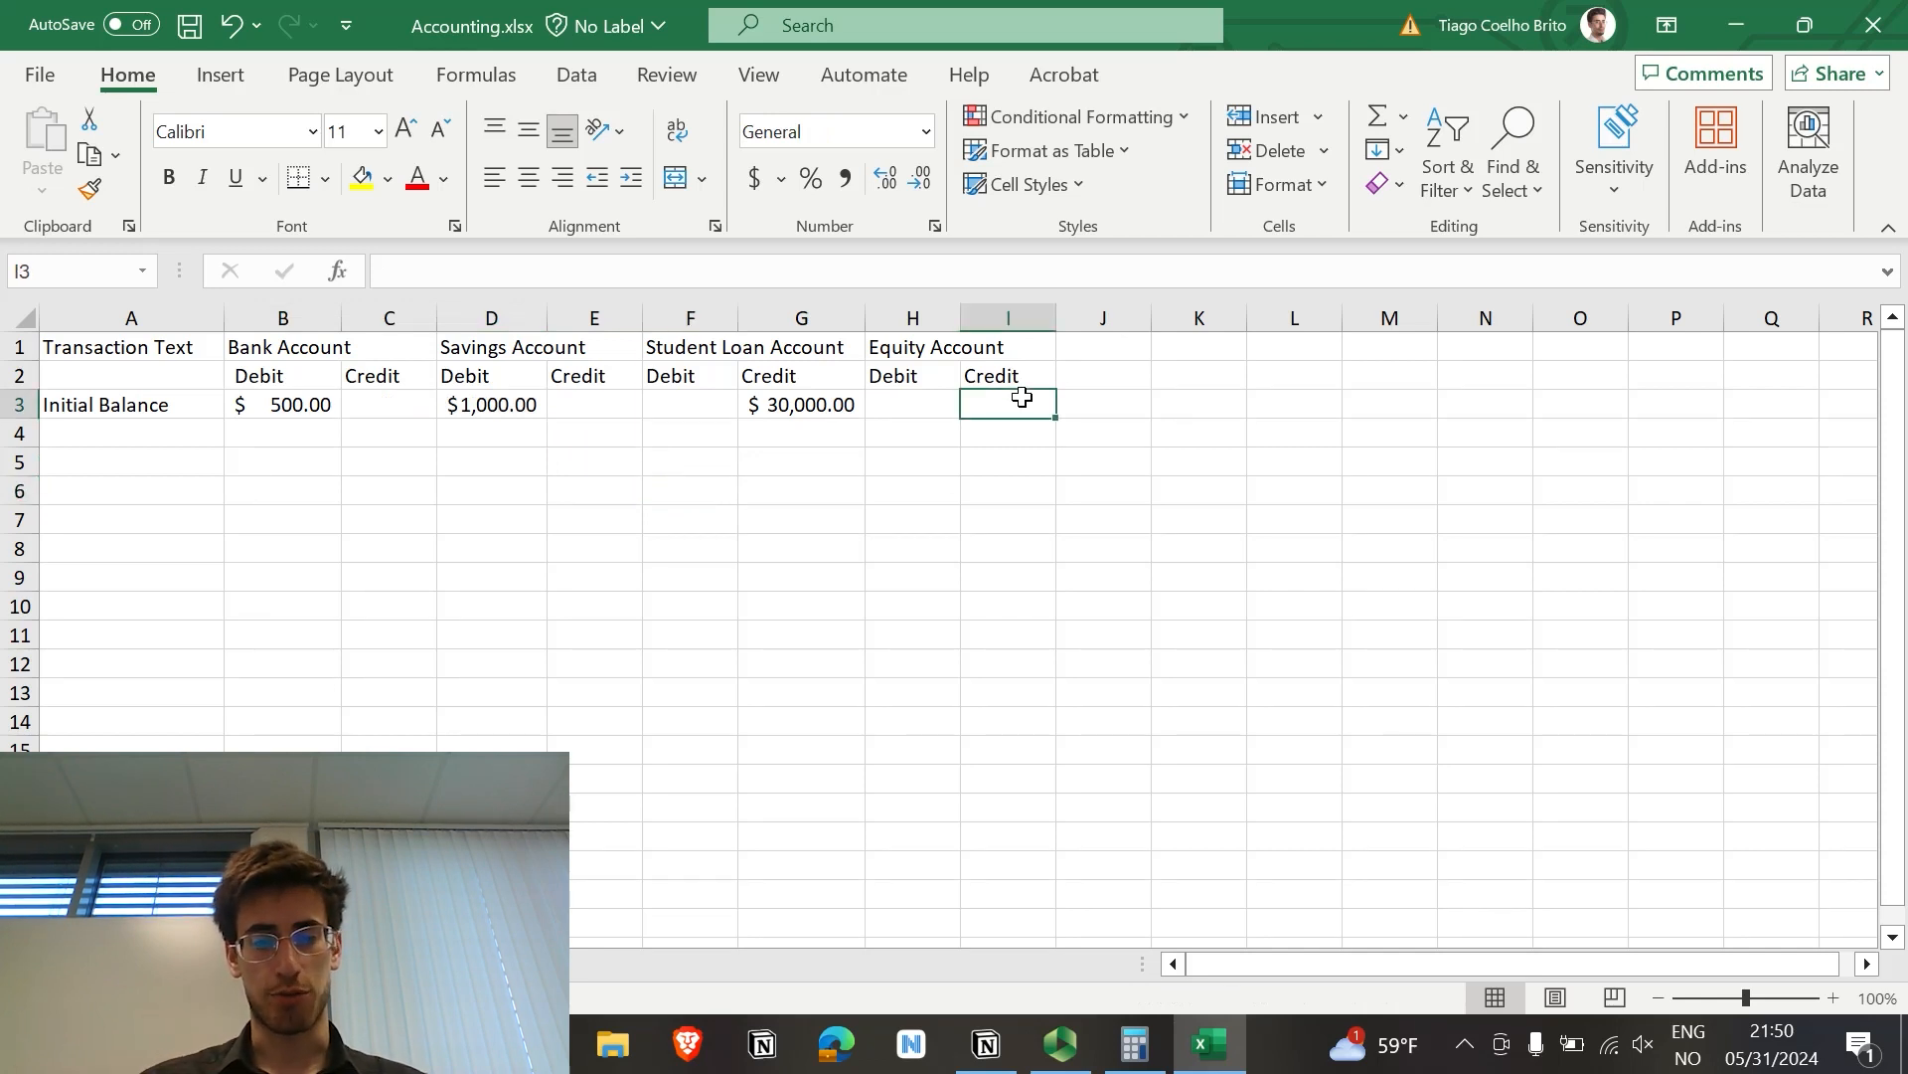
text(=)
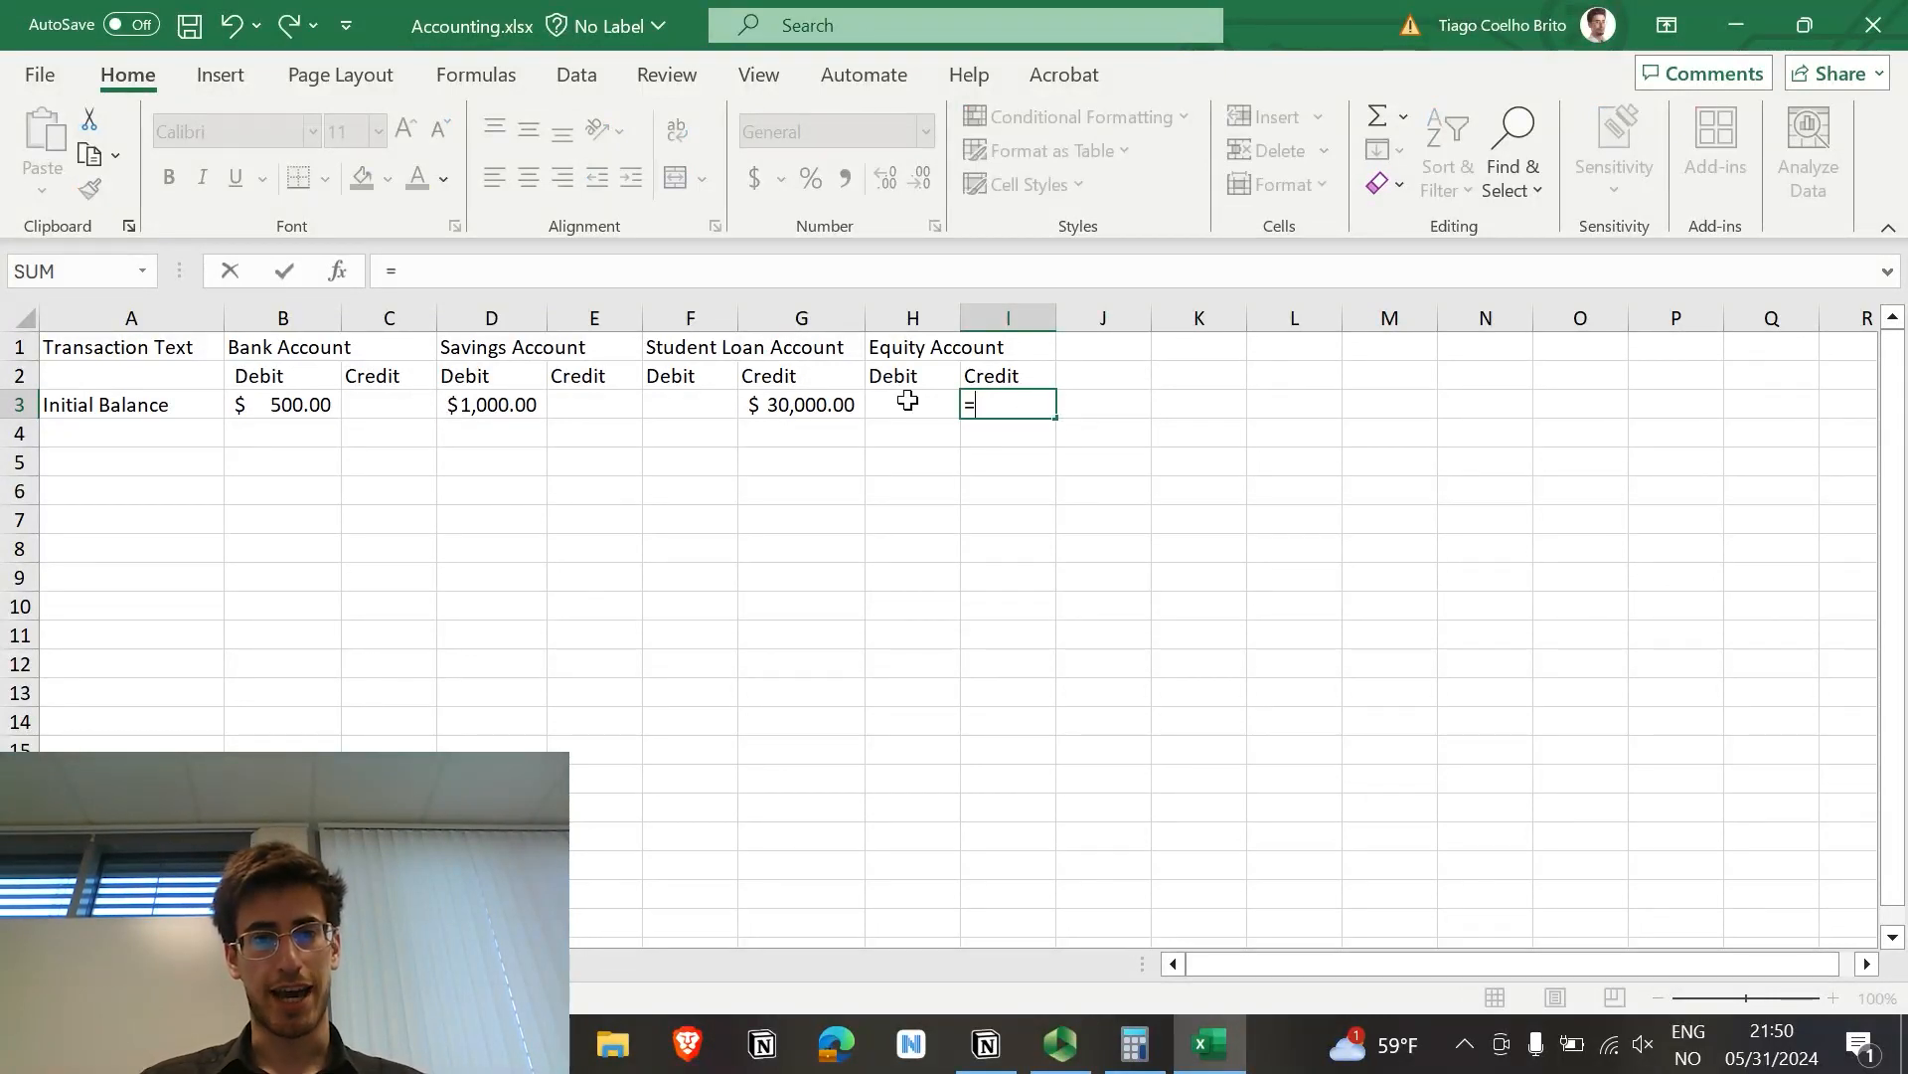
click(824, 408)
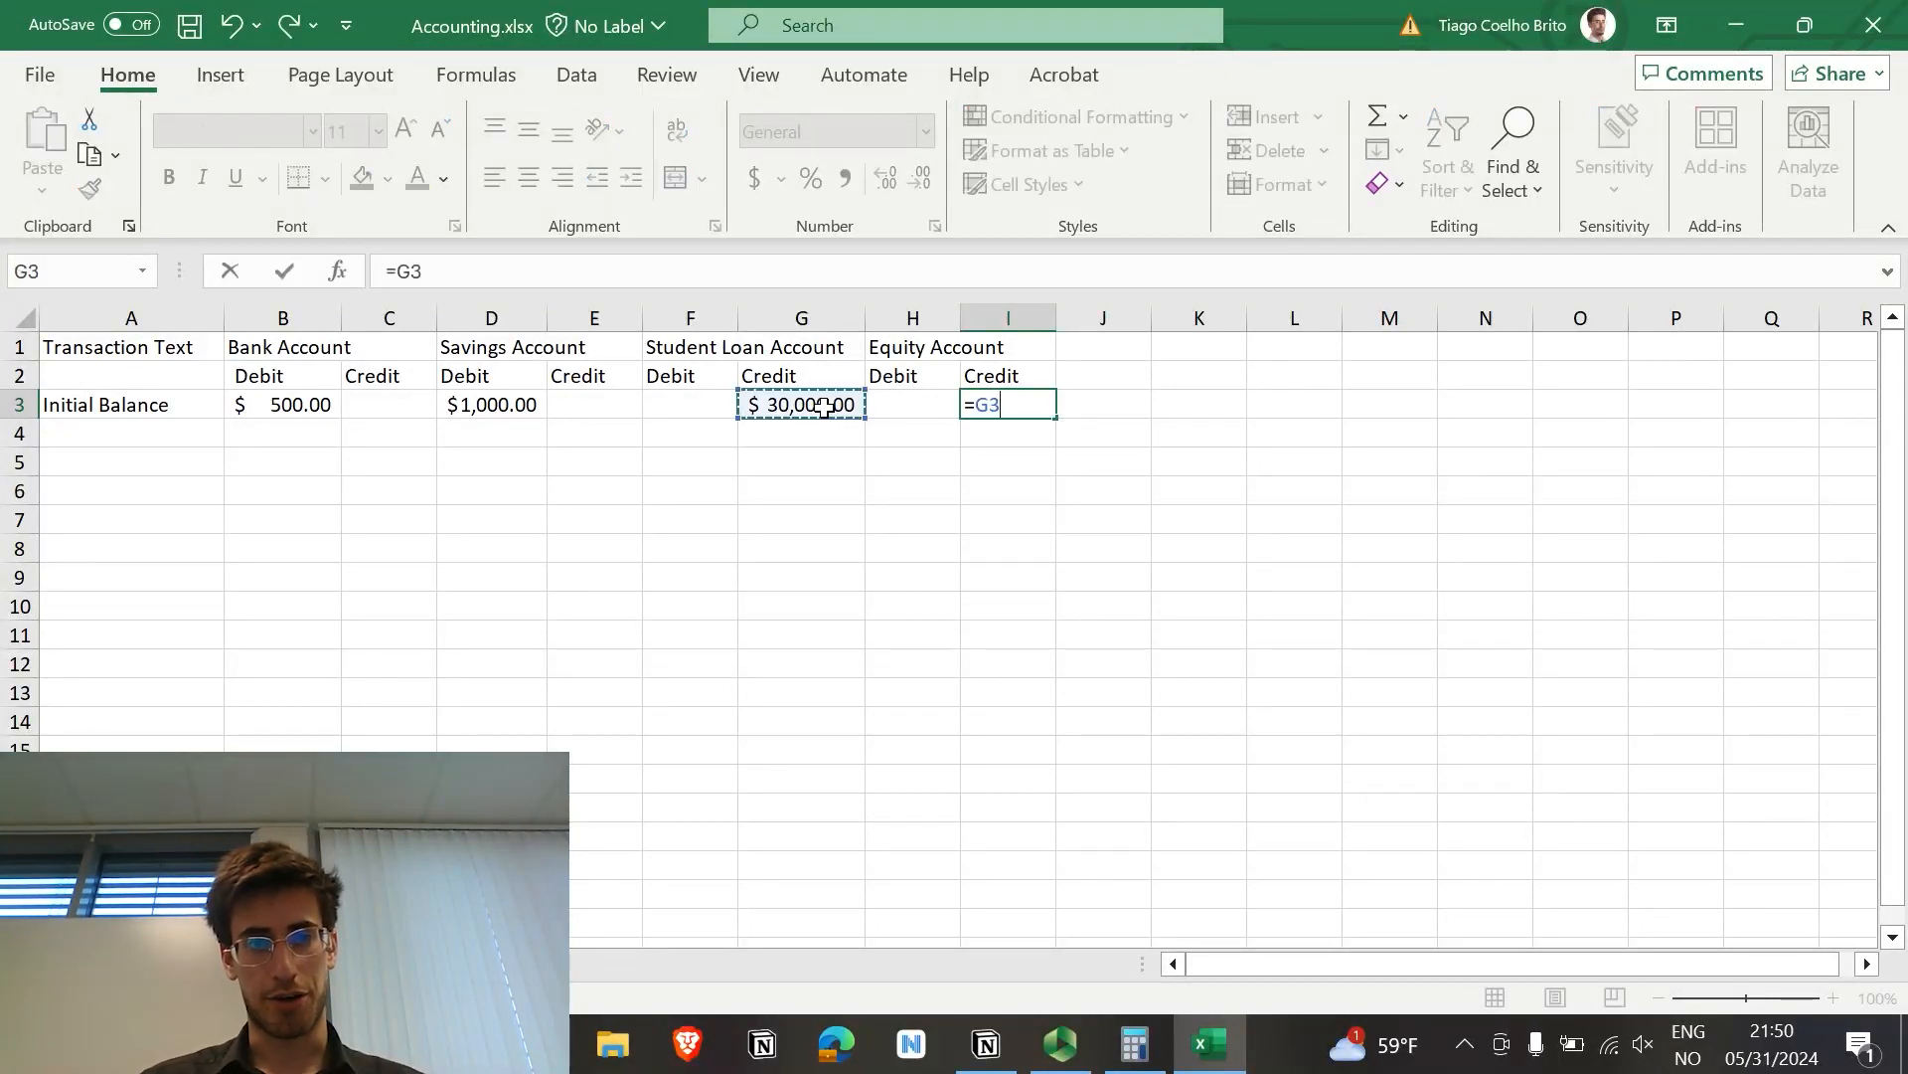
click(285, 403)
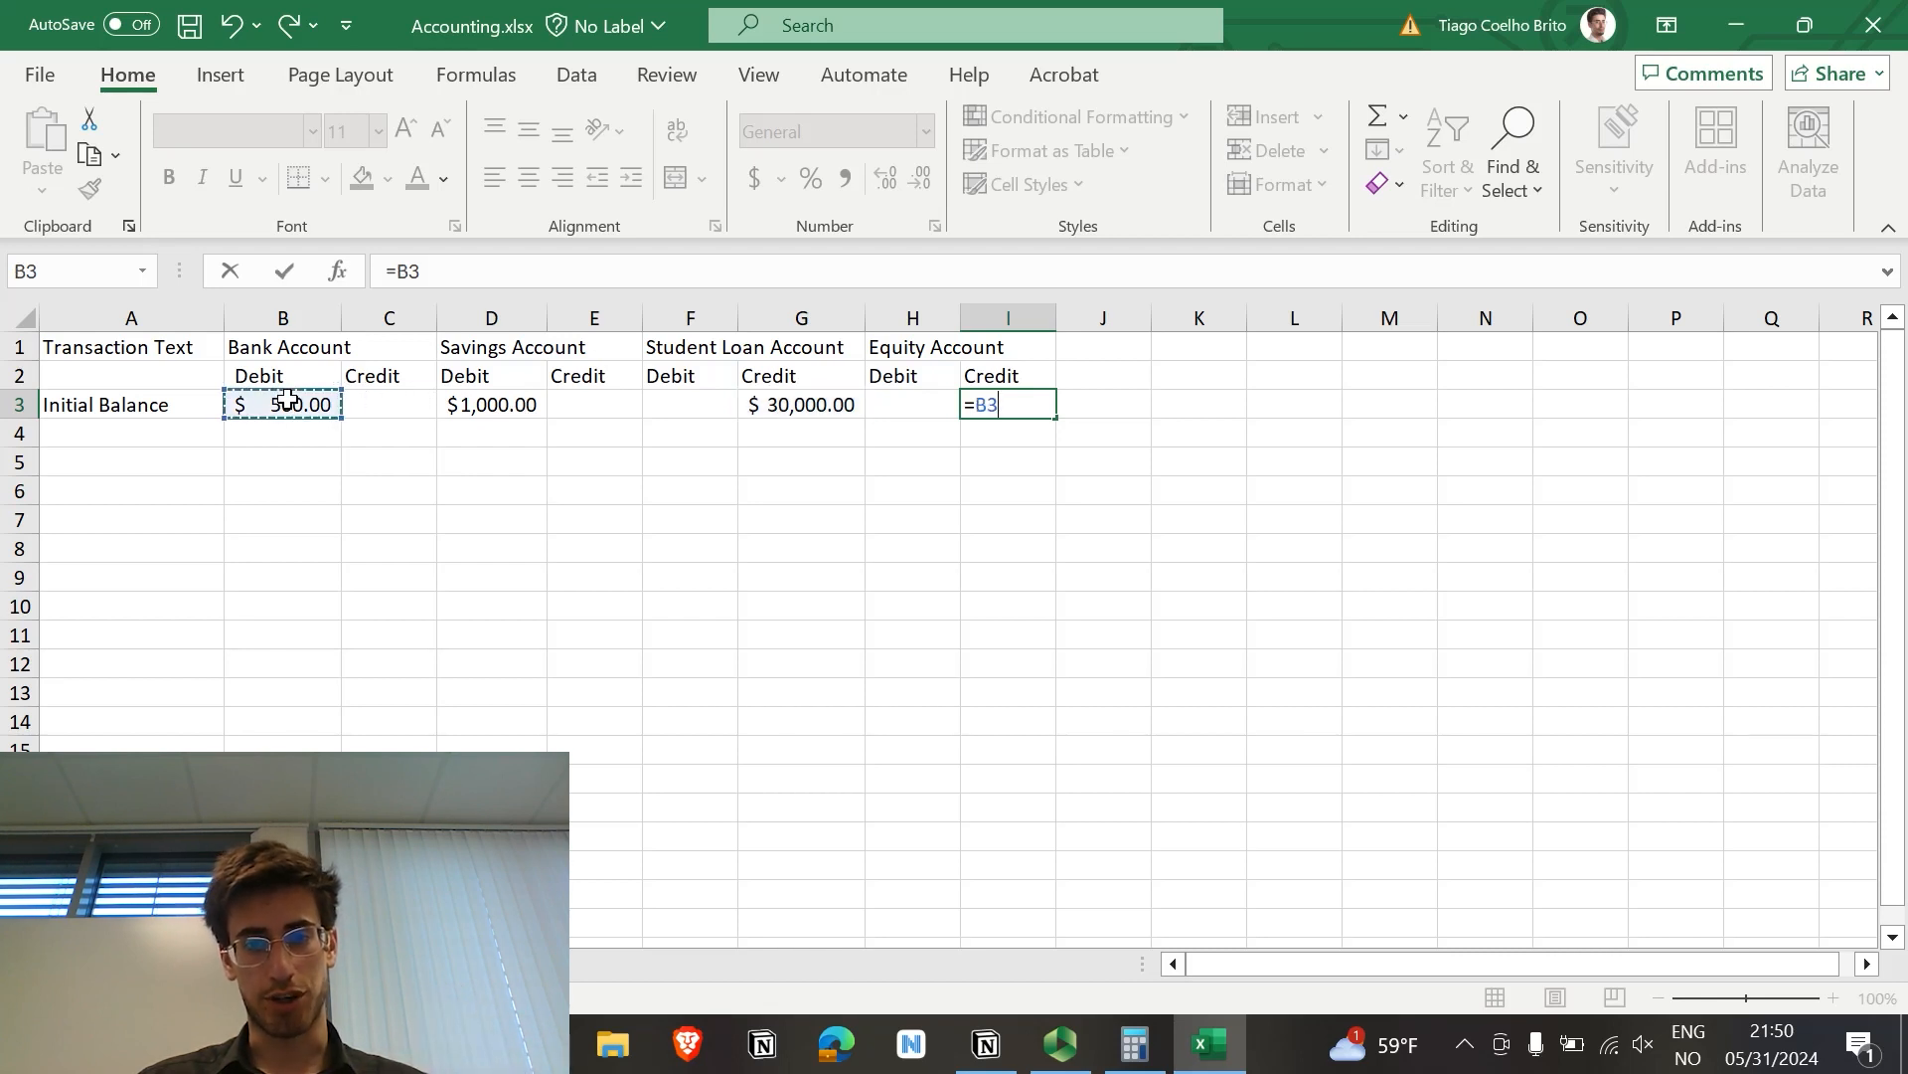
text(+)
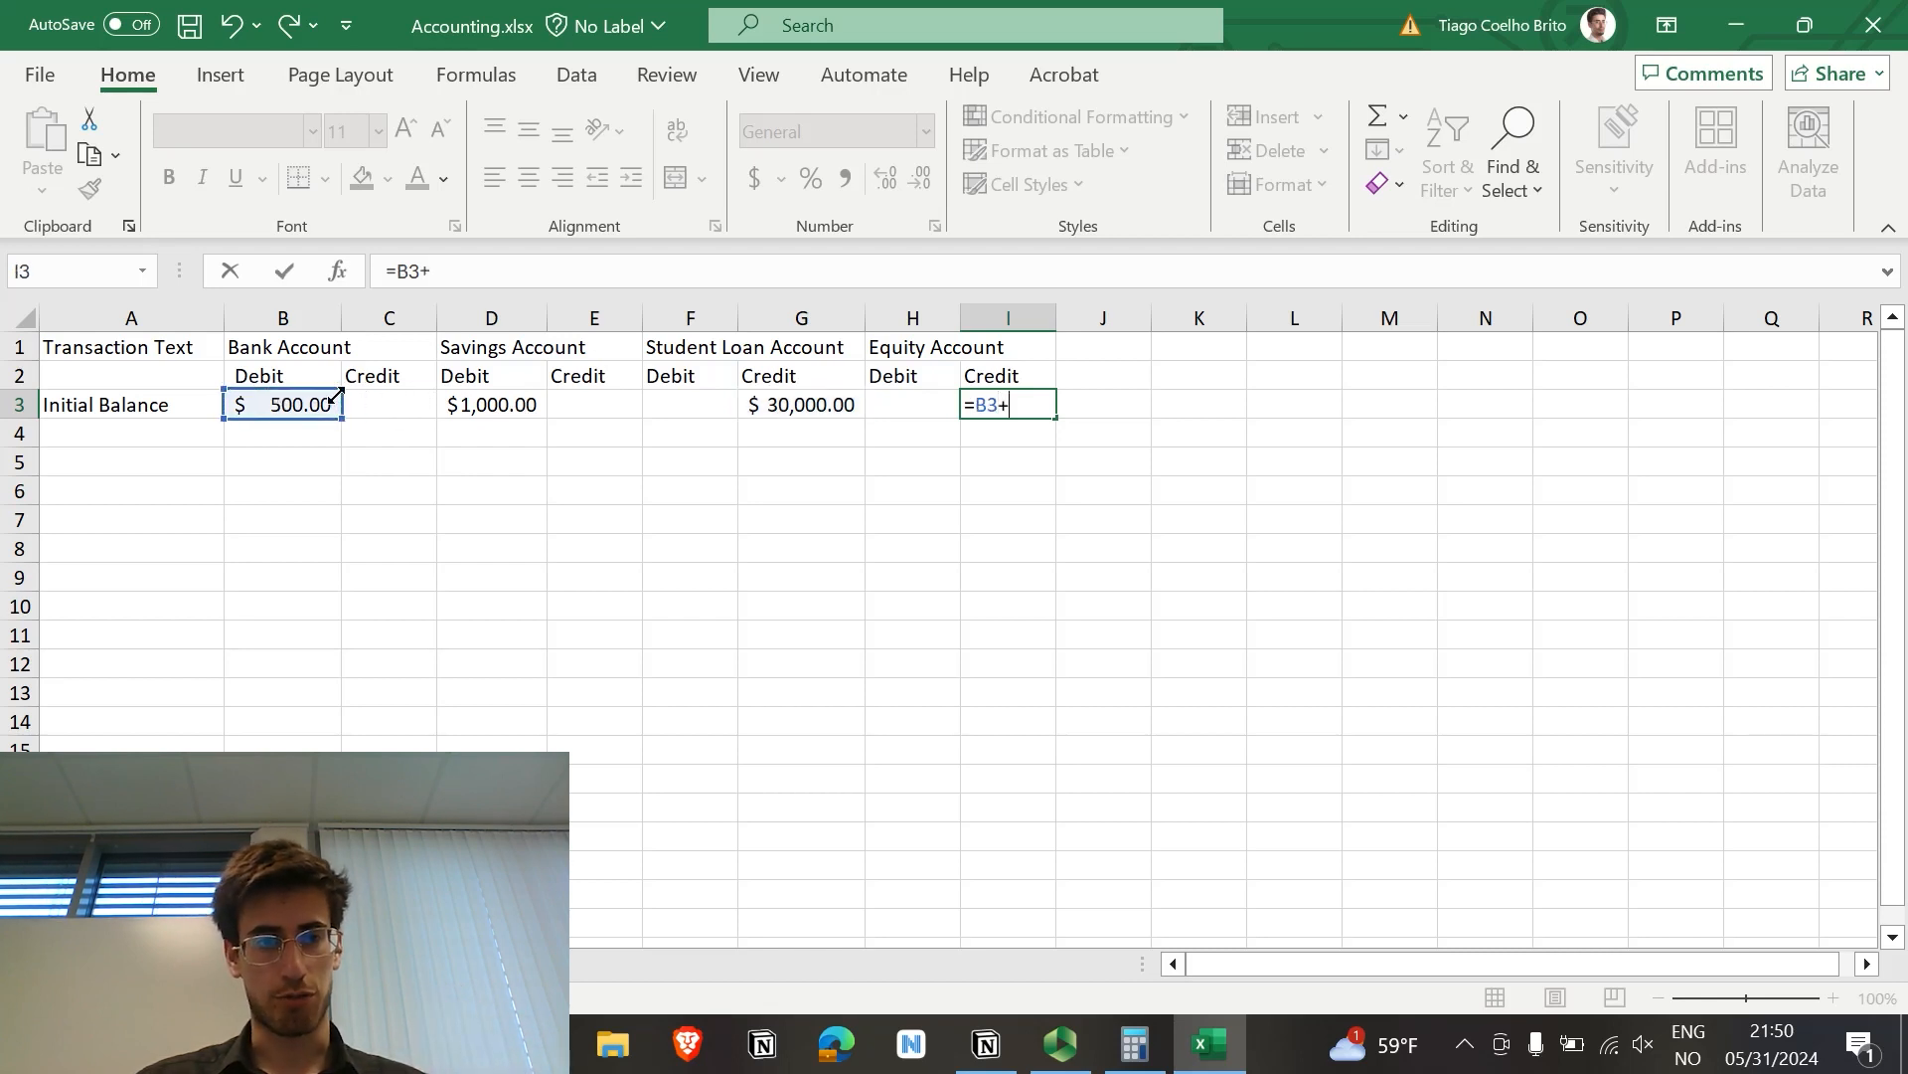
click(471, 405)
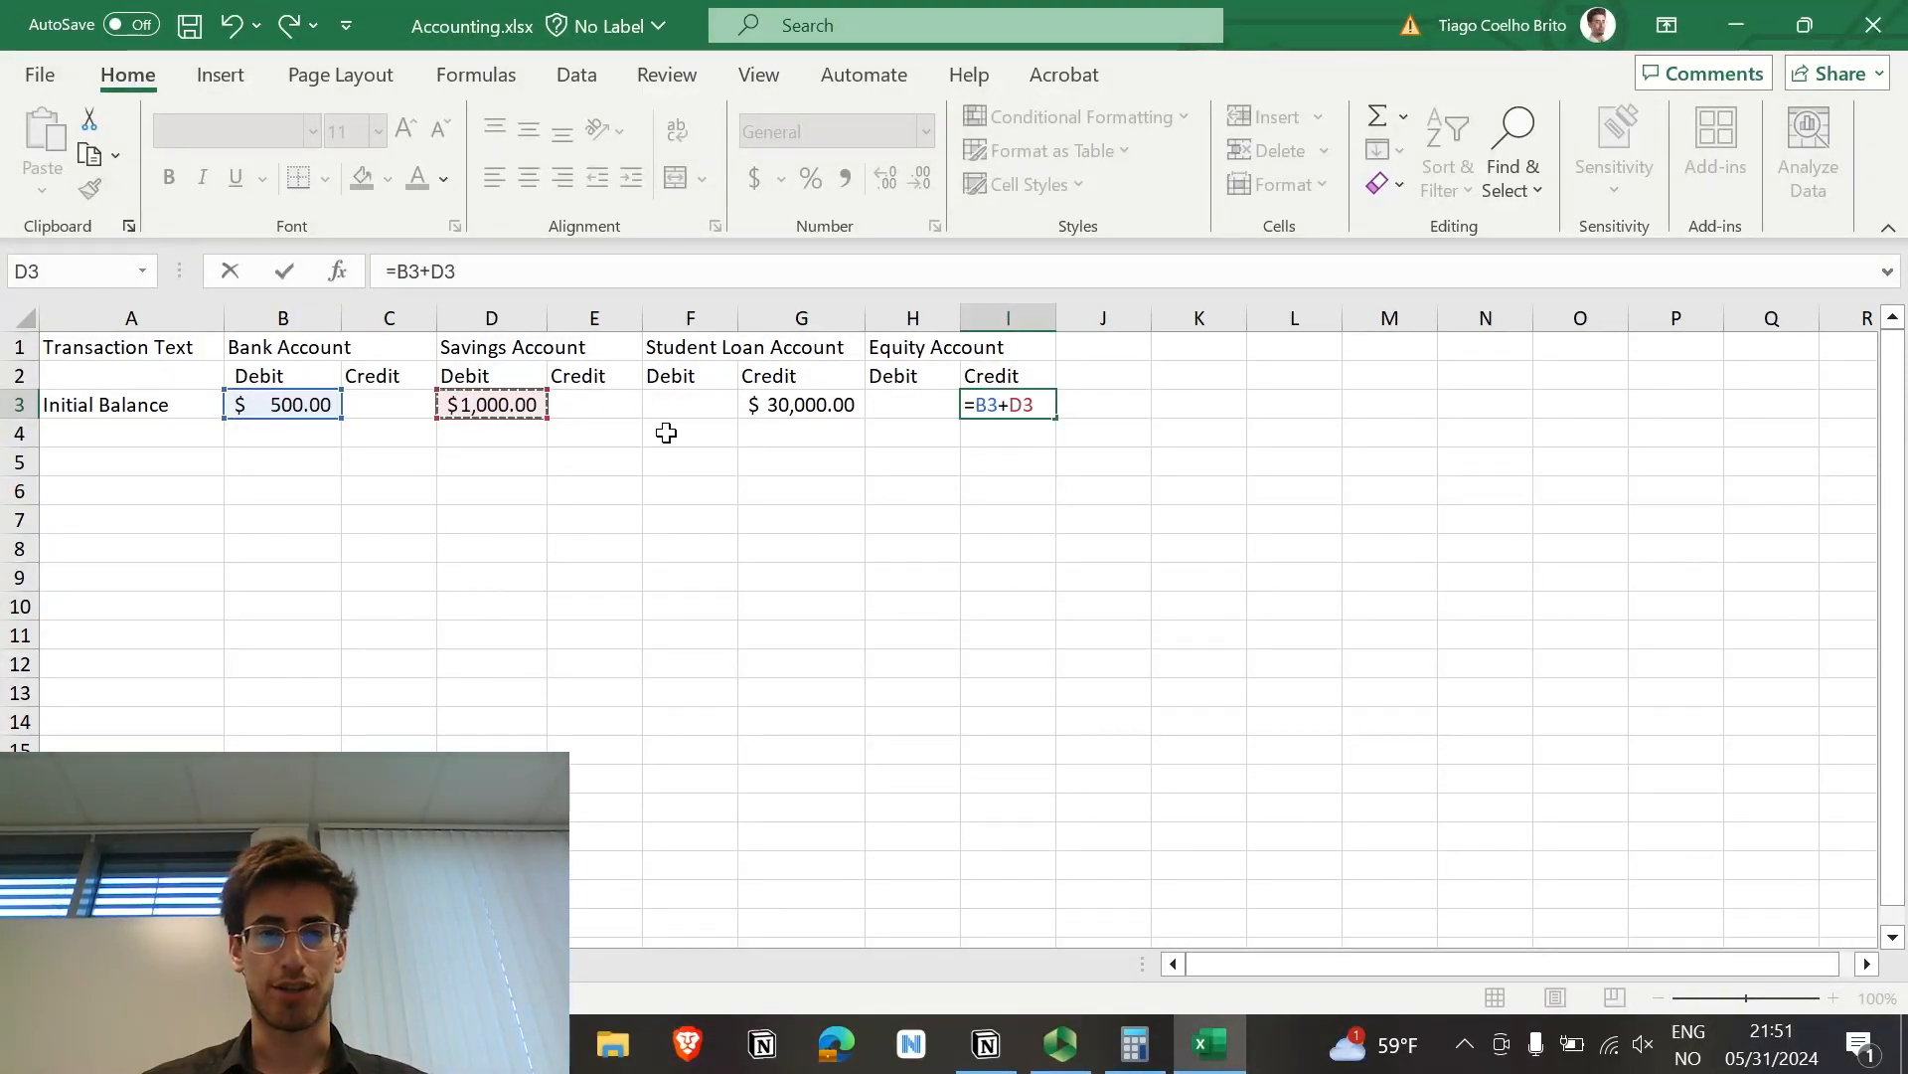
text(-)
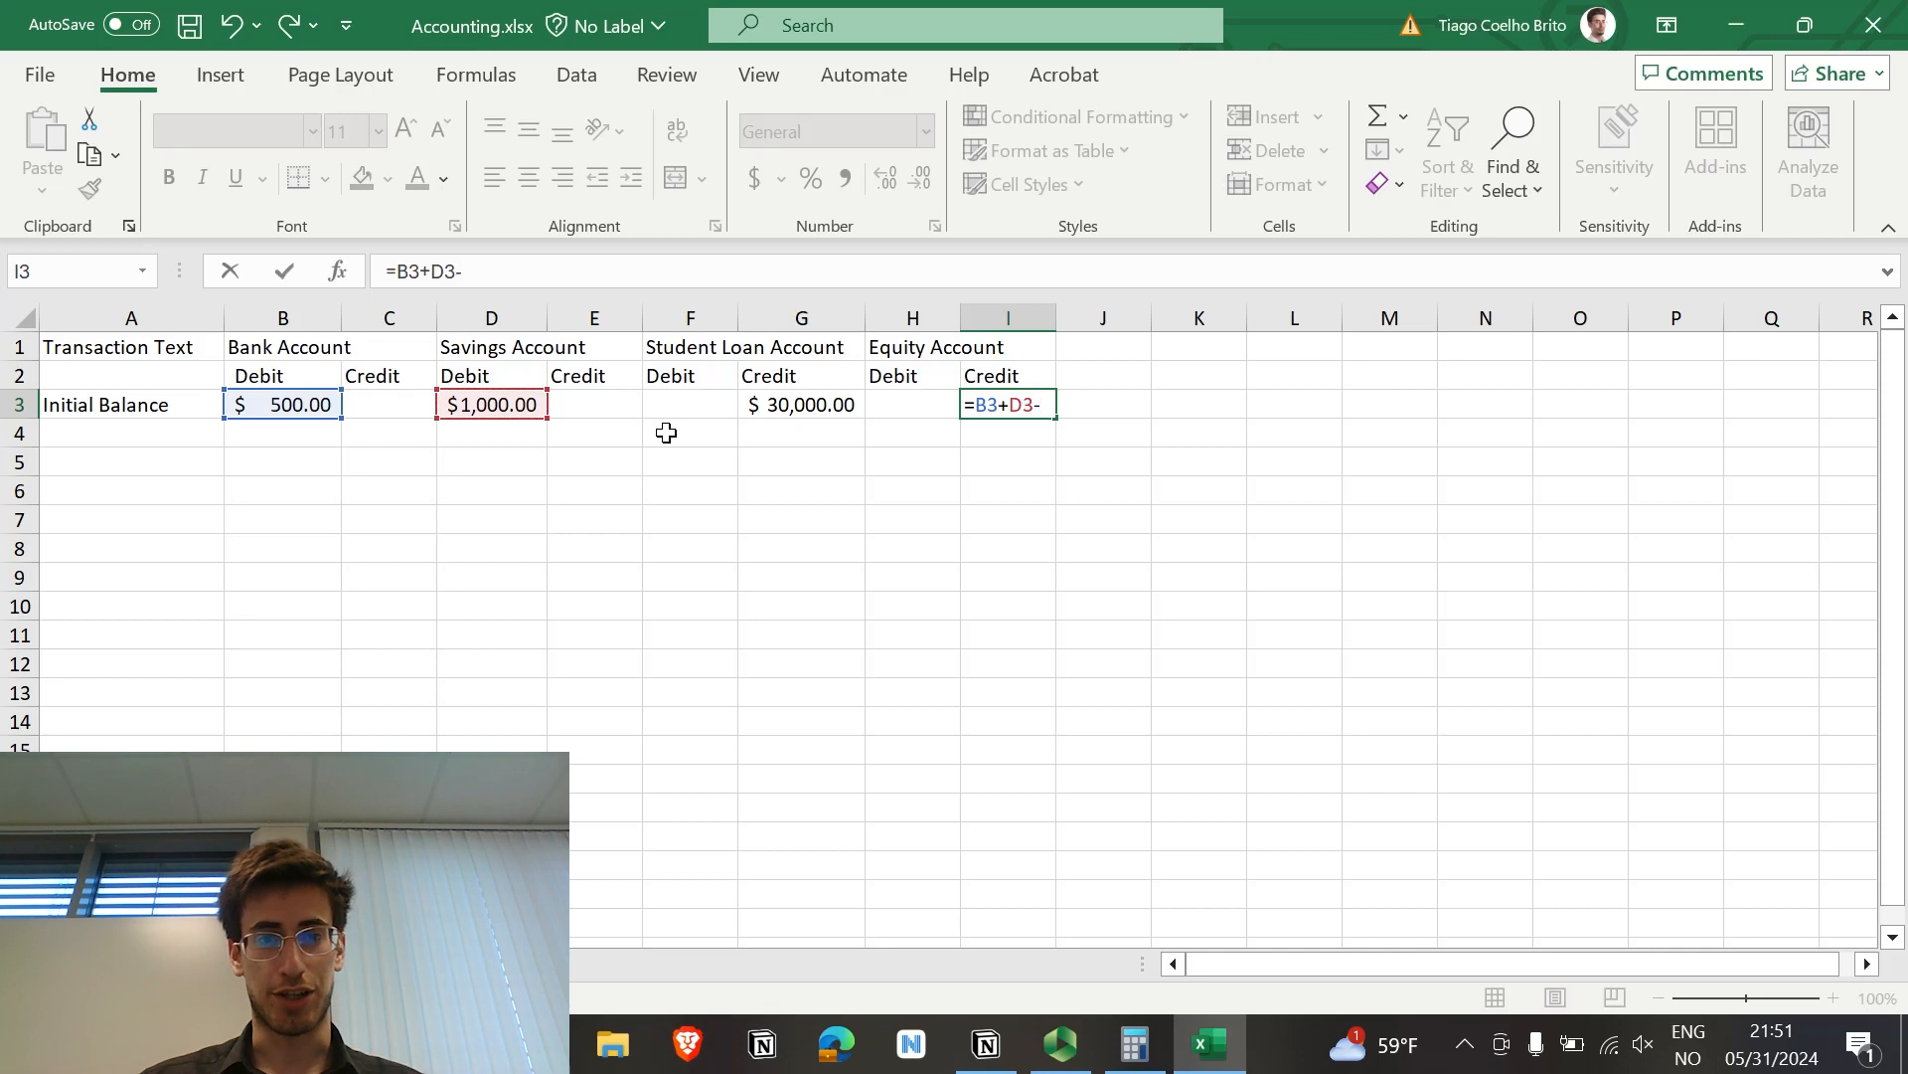
click(792, 405)
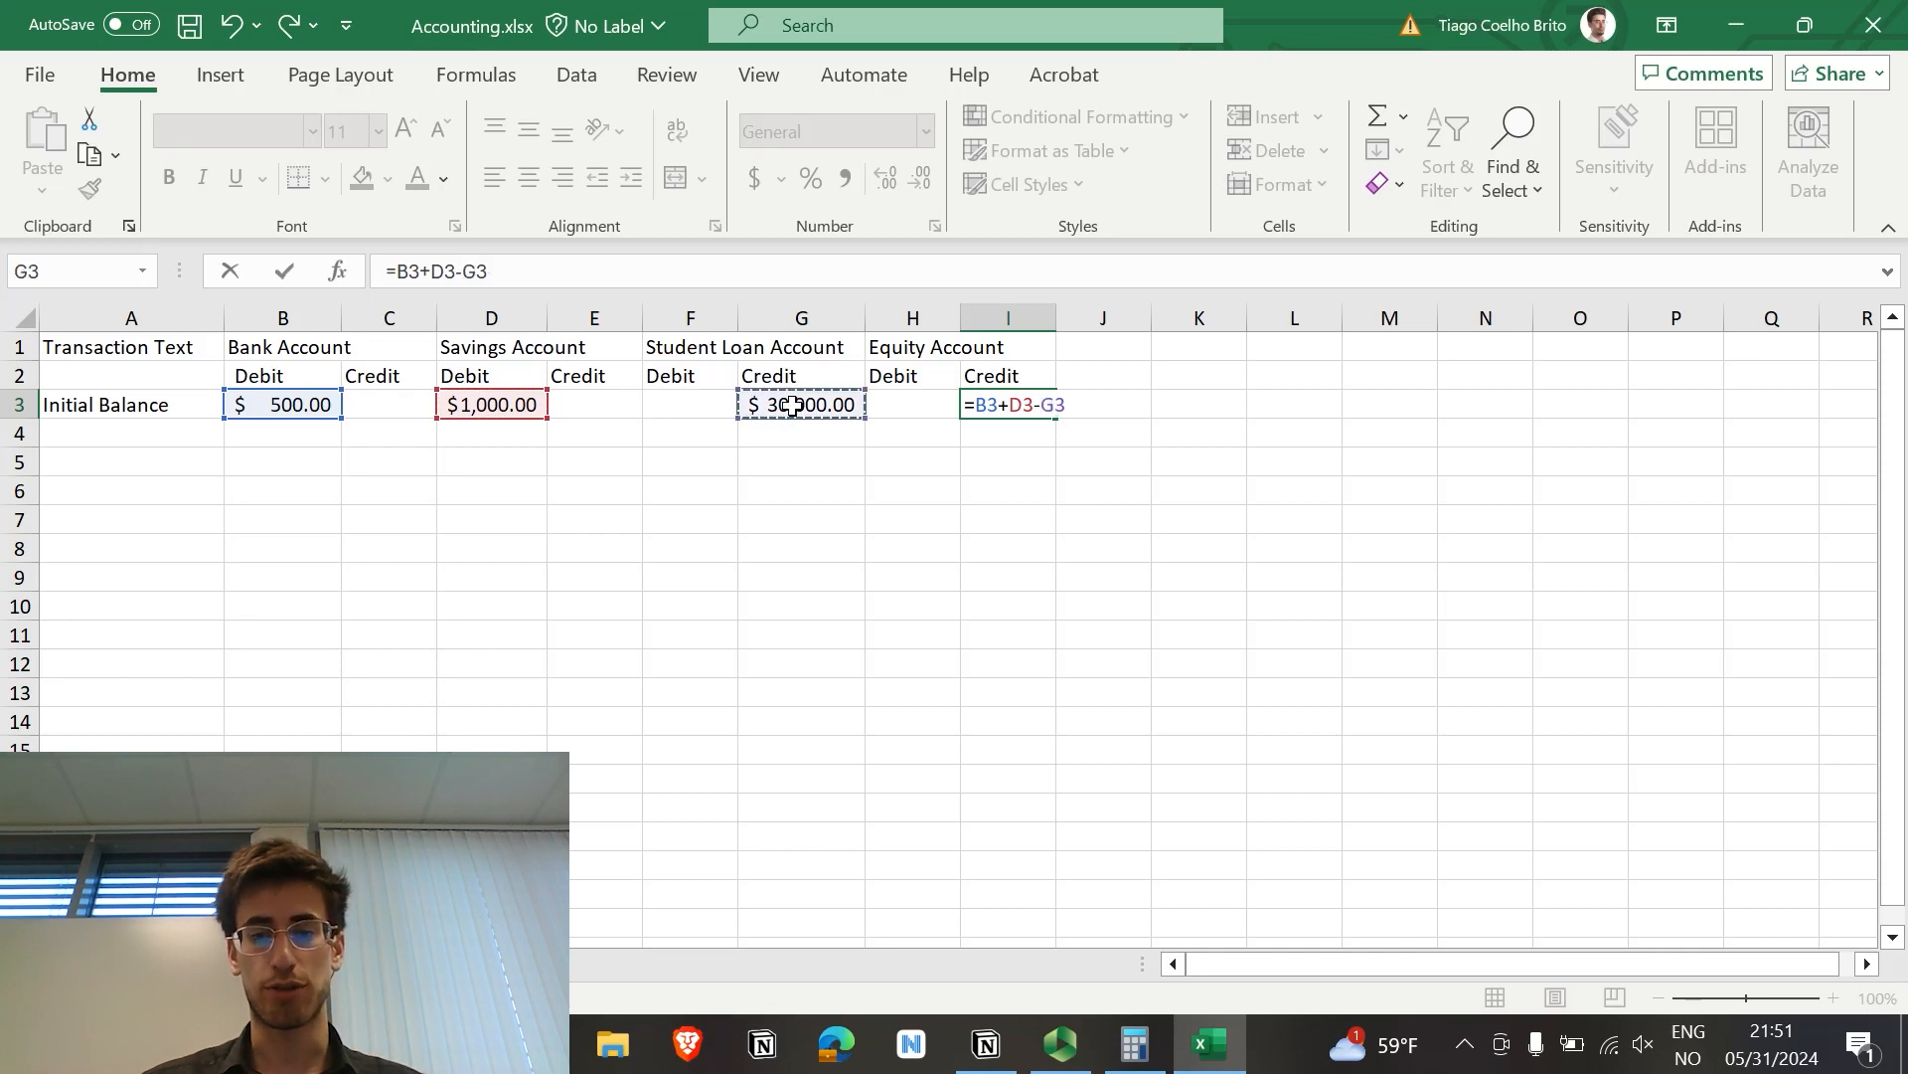
key(Return)
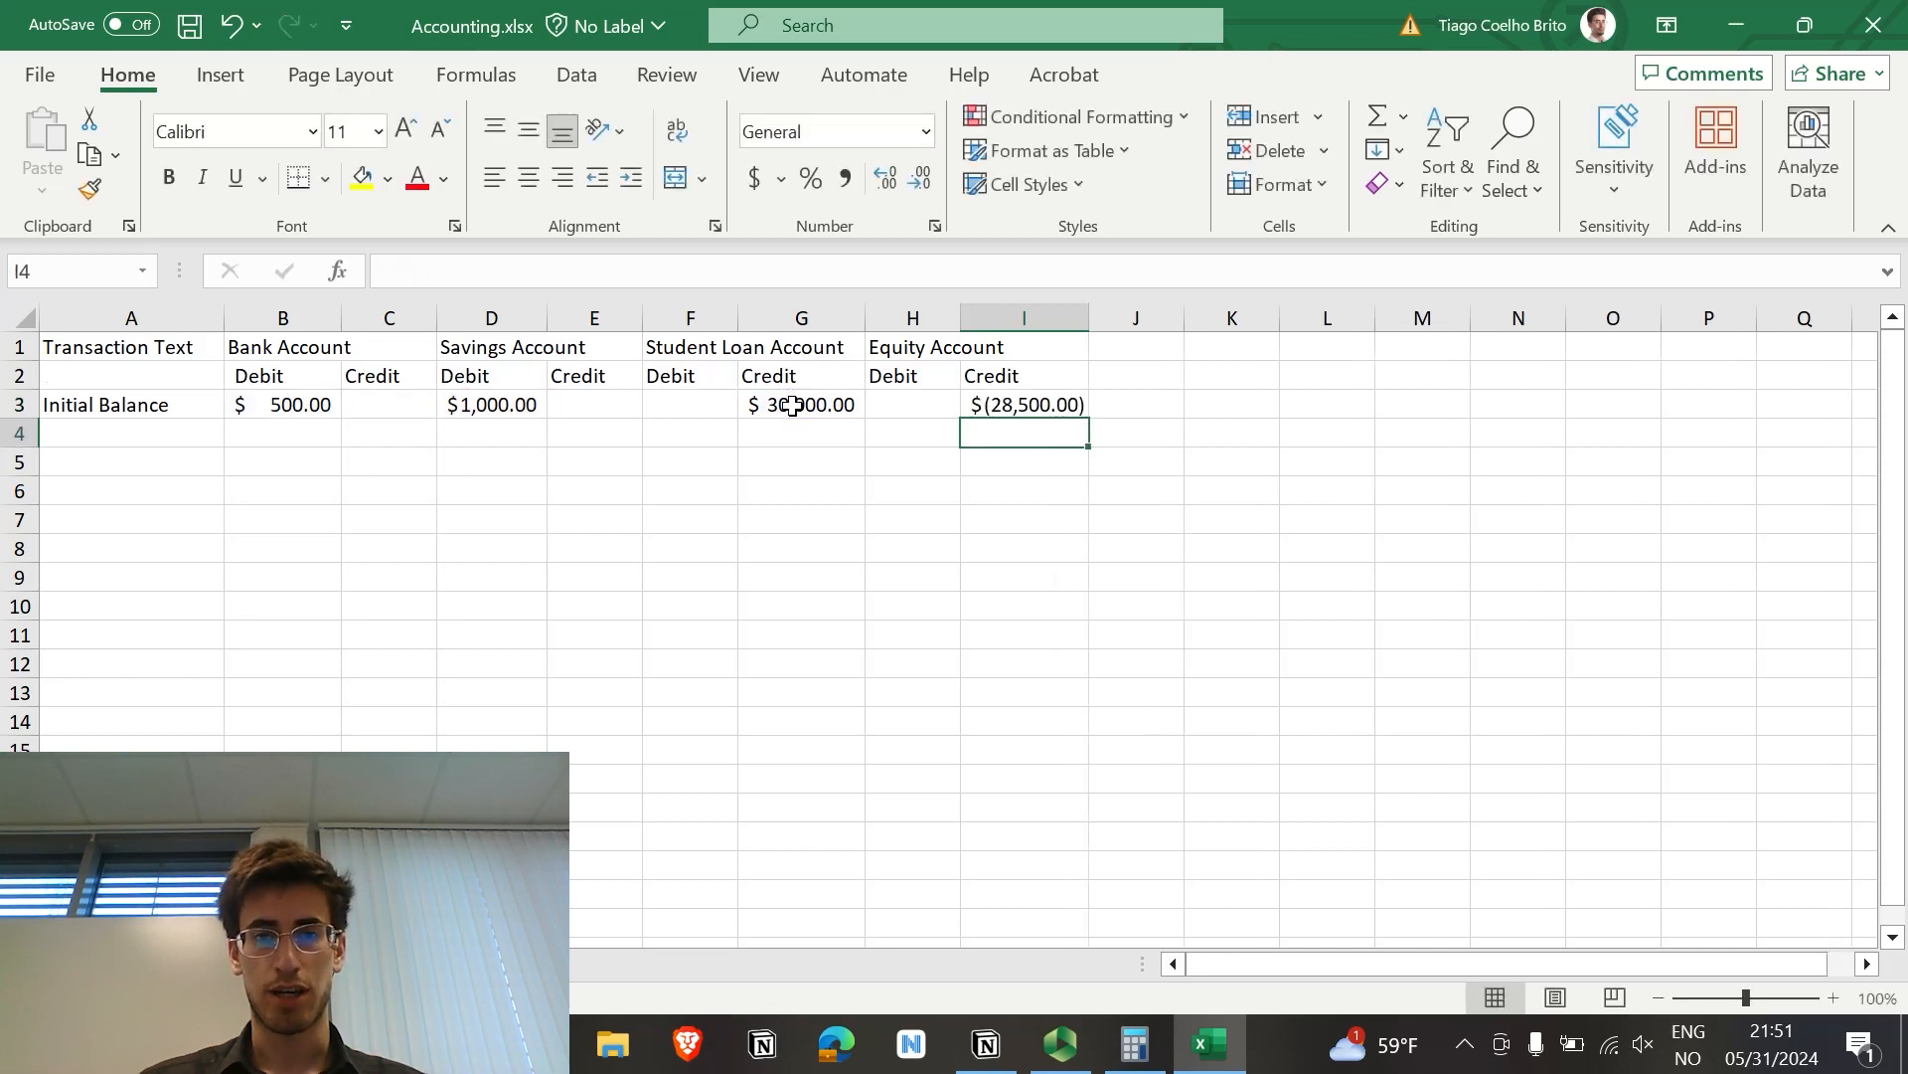
click(1022, 402)
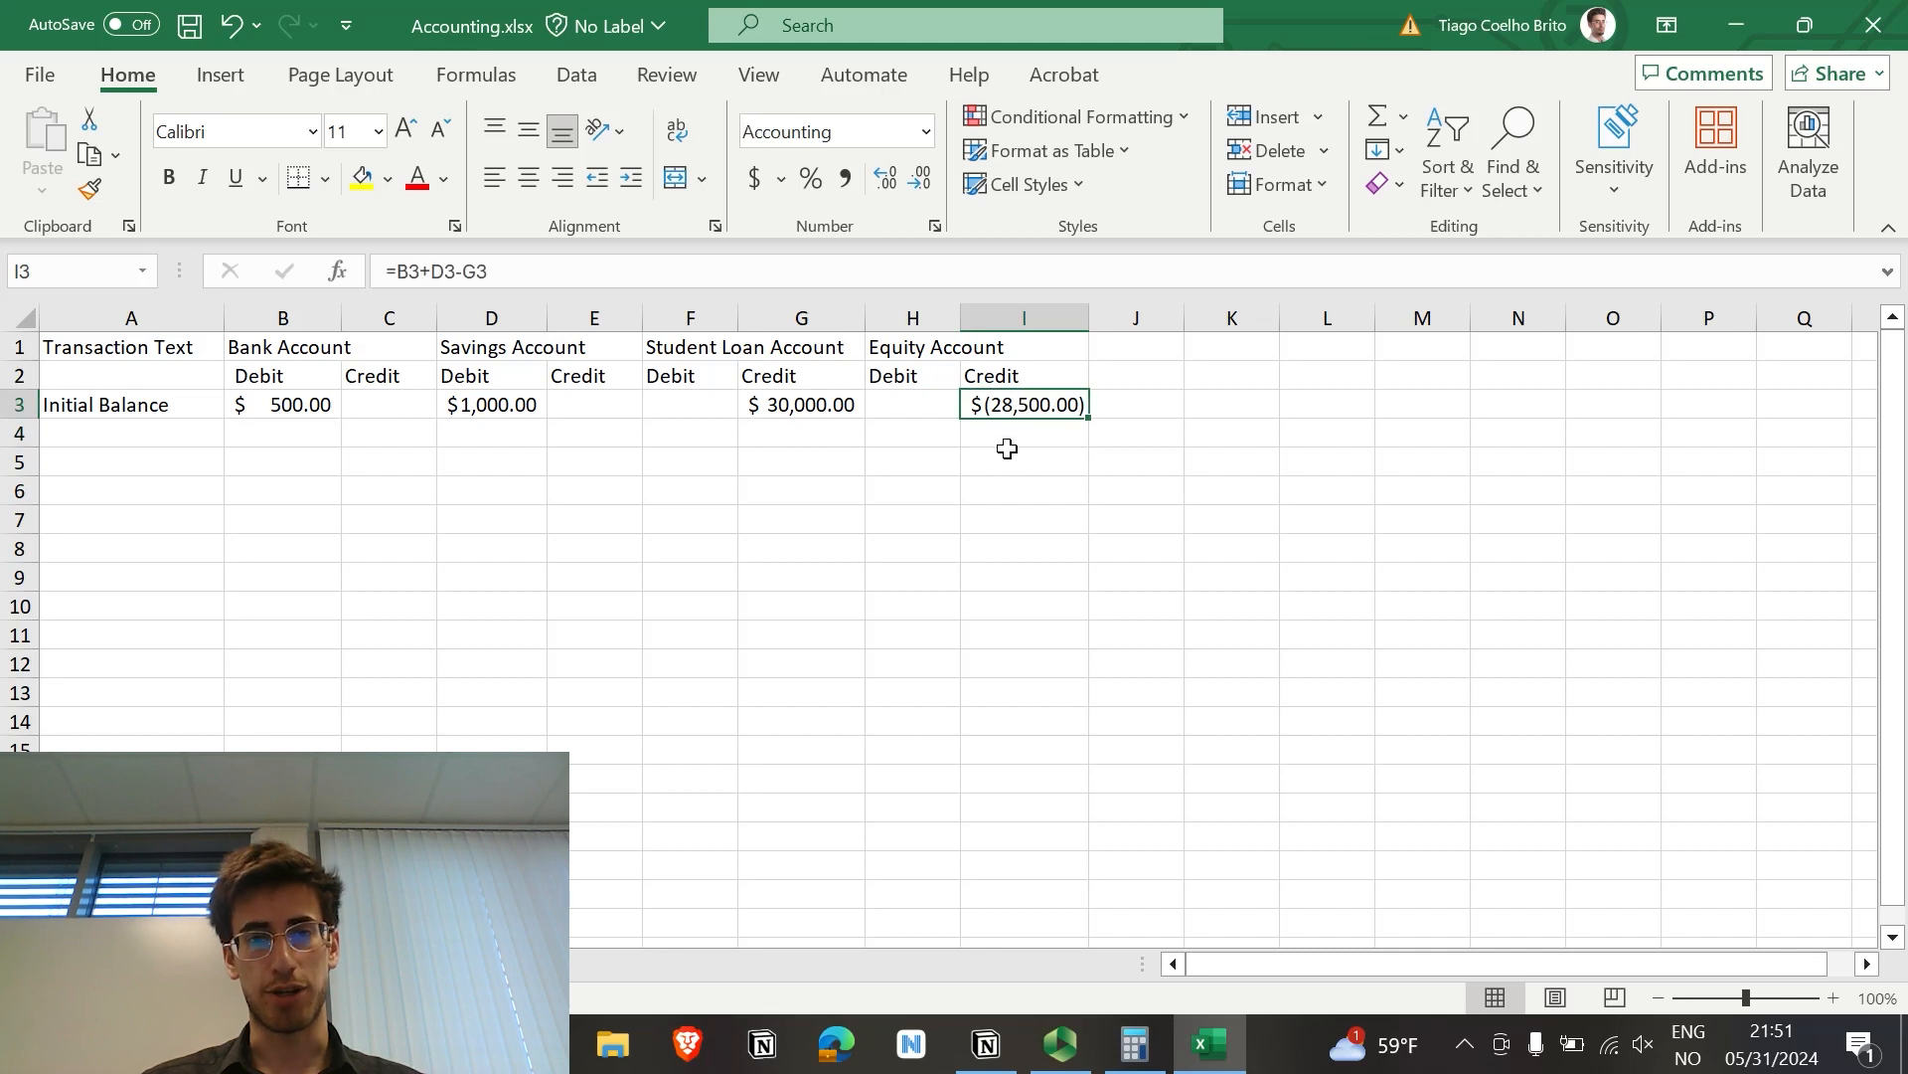
click(1006, 443)
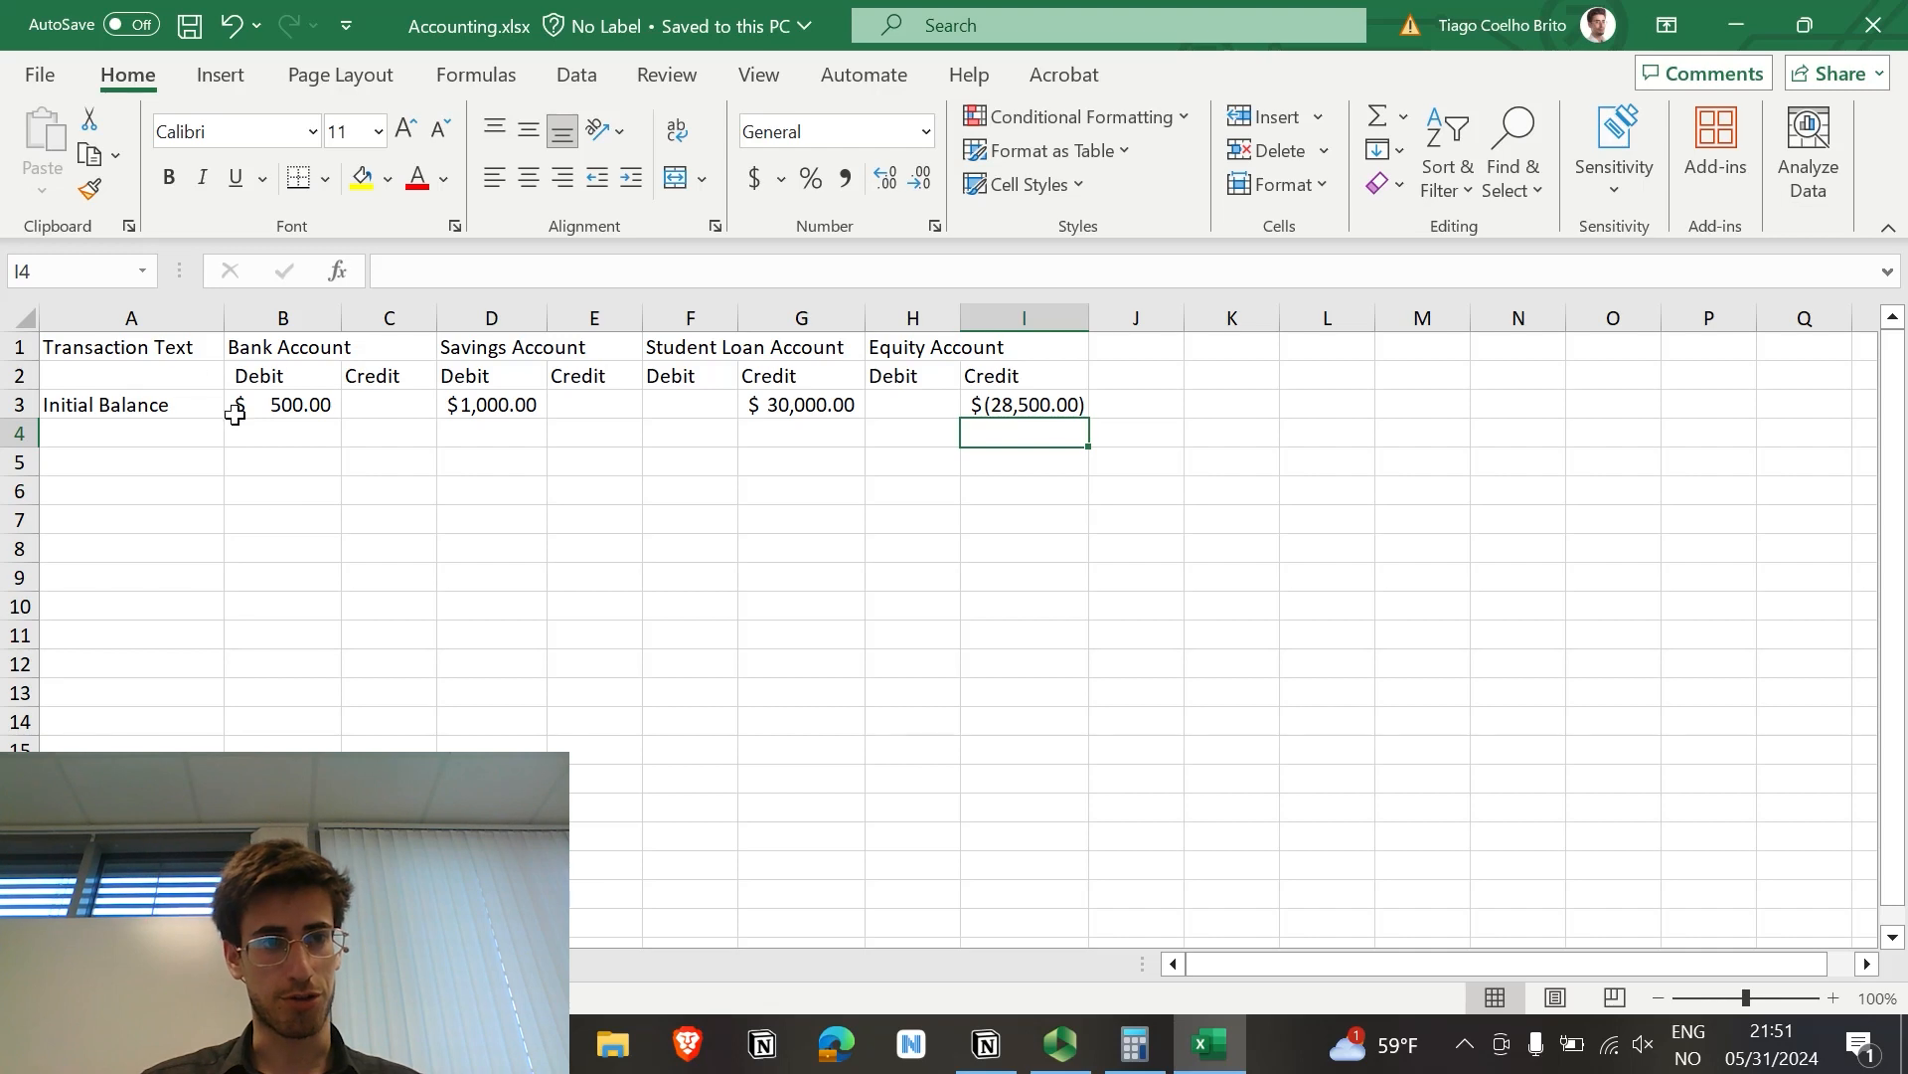
Step: Apply all borders to the range A1:I13 and save the workbook
drag(145, 345, 1031, 700)
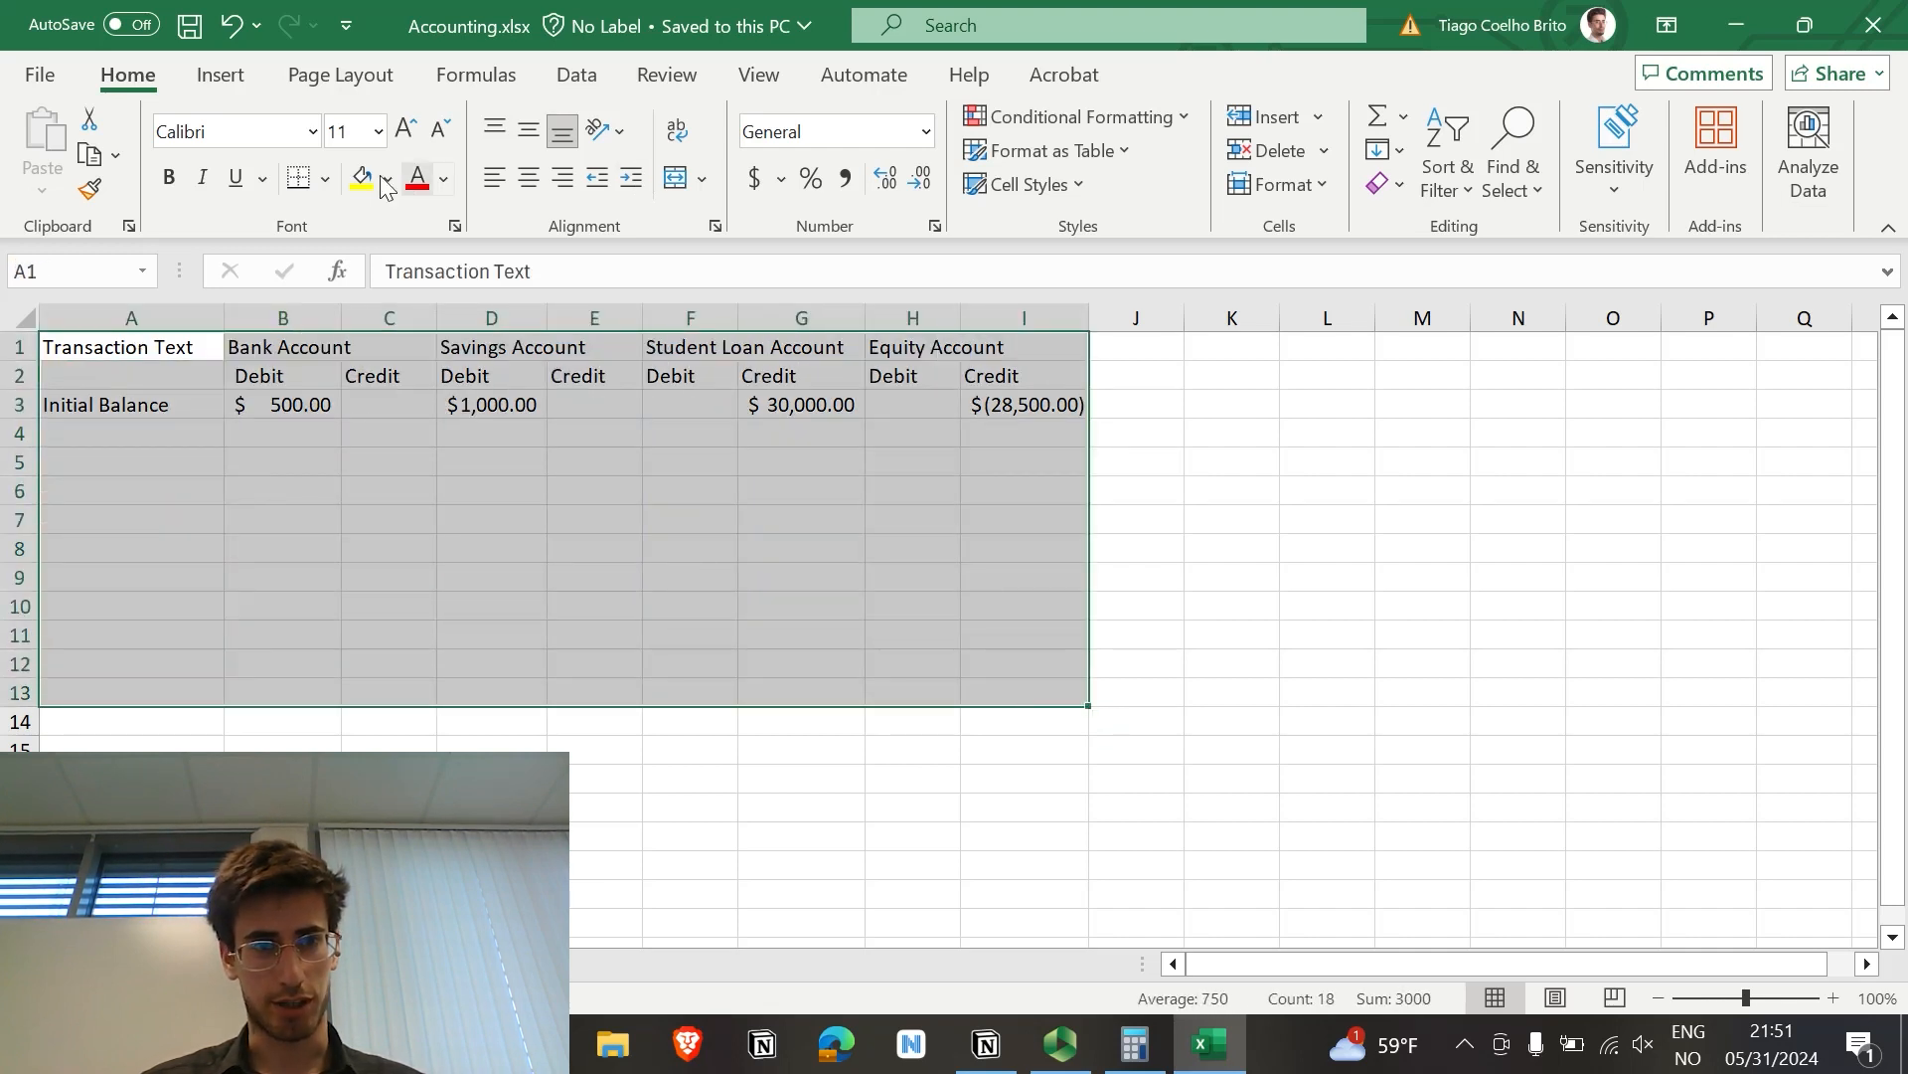
click(326, 179)
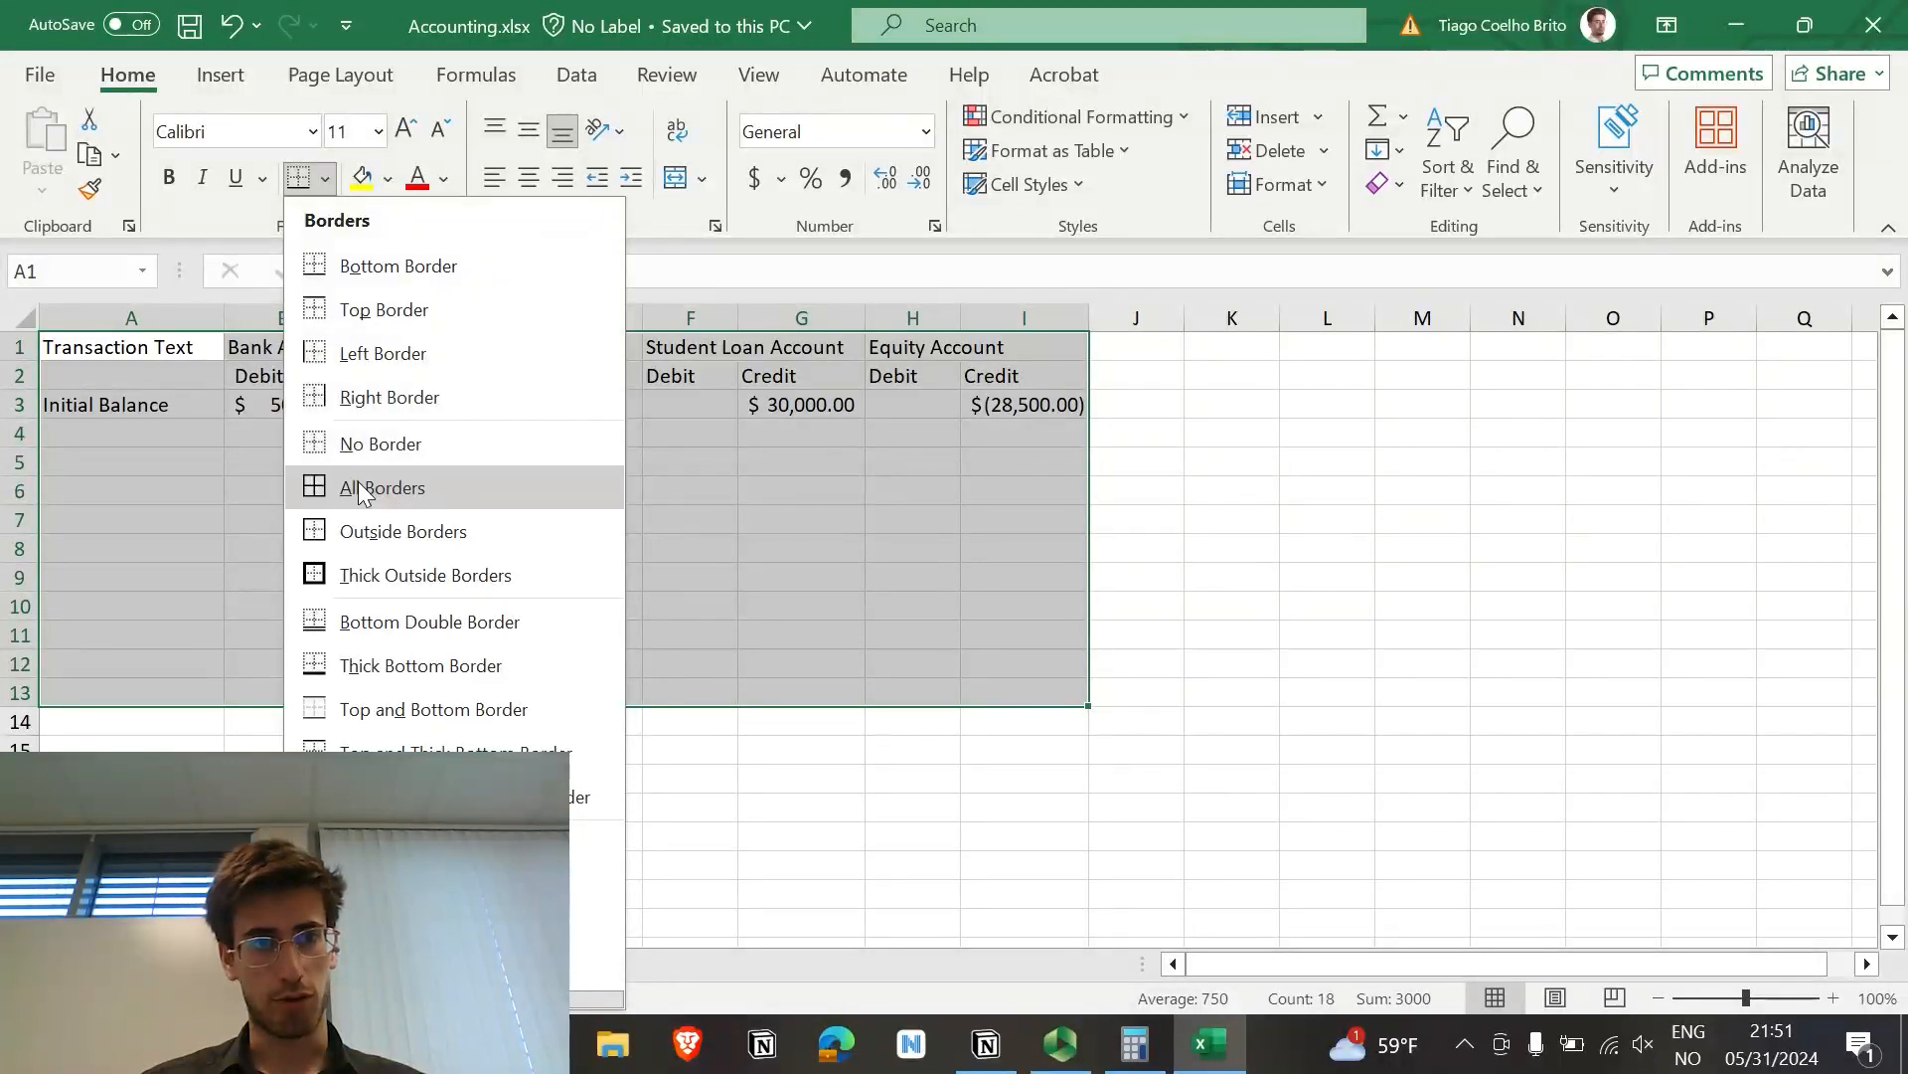
click(358, 481)
click(588, 803)
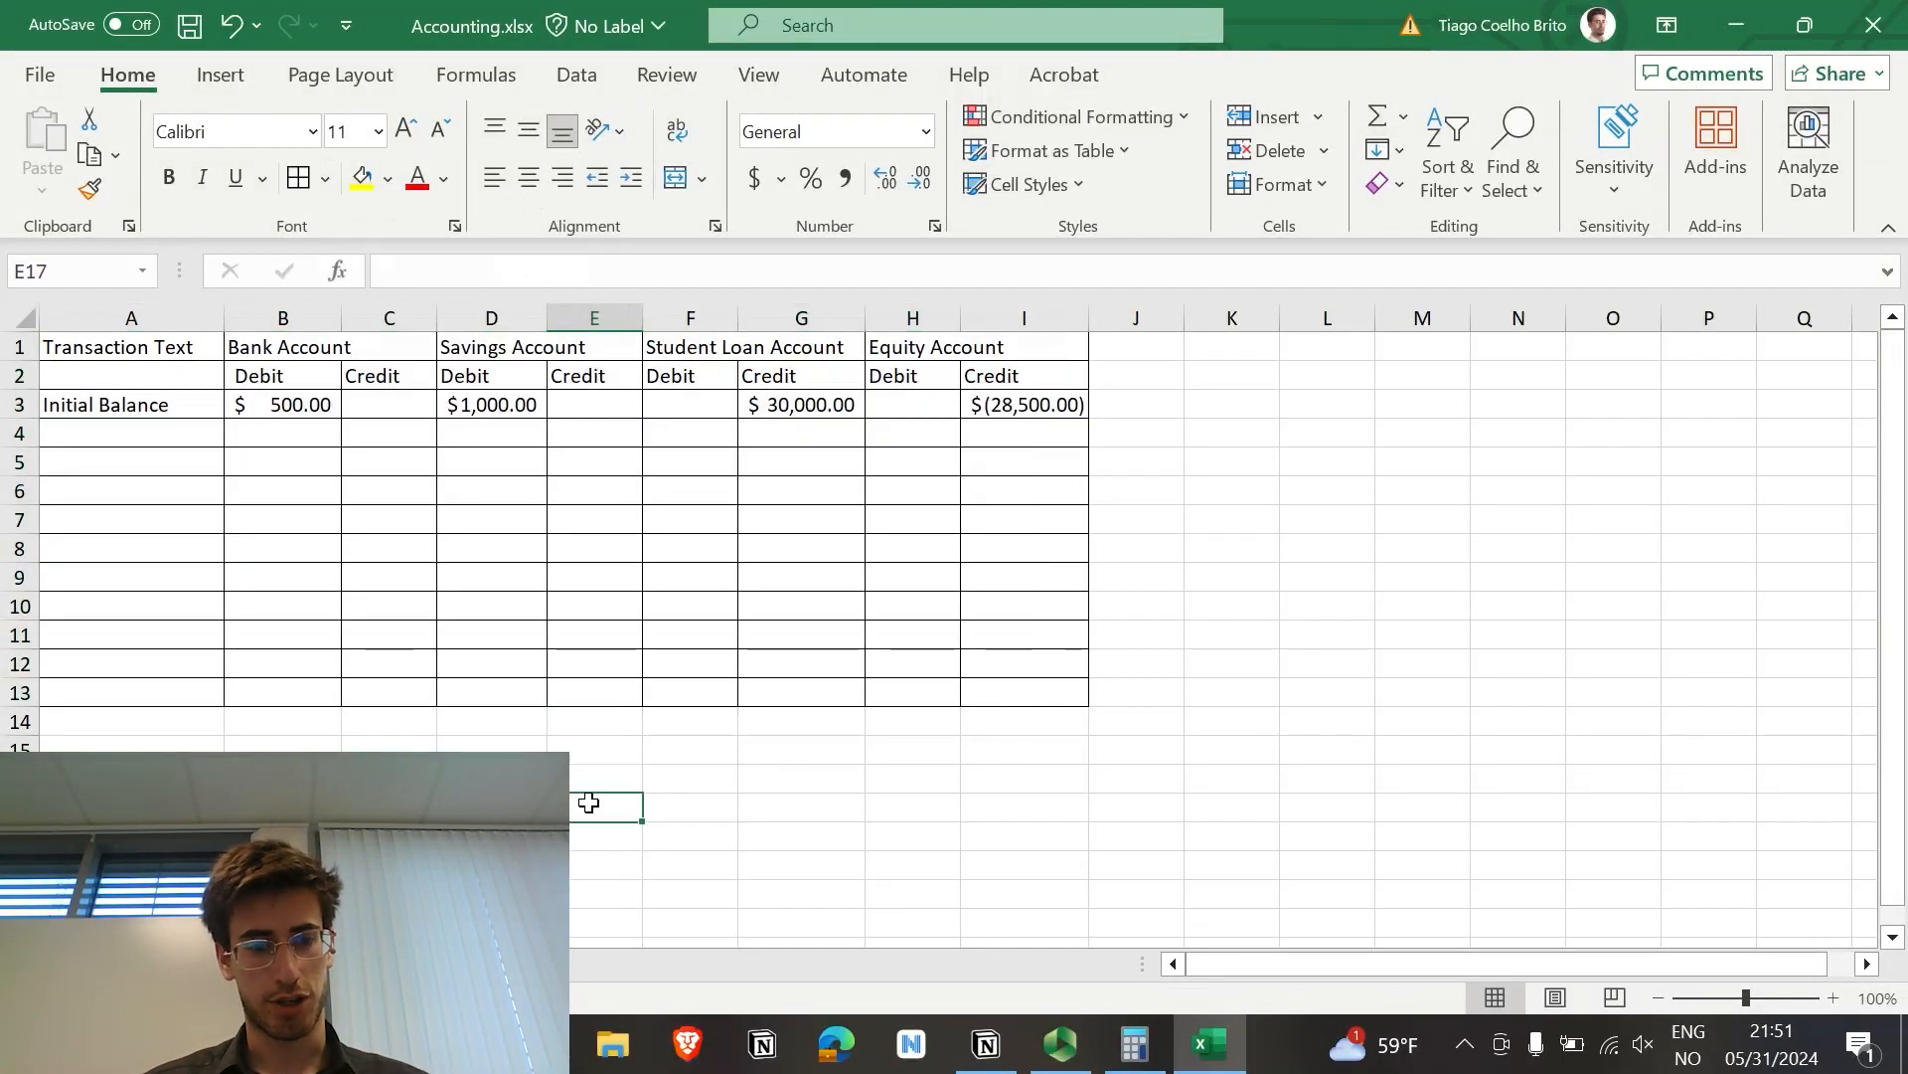
key(ctrl+s)
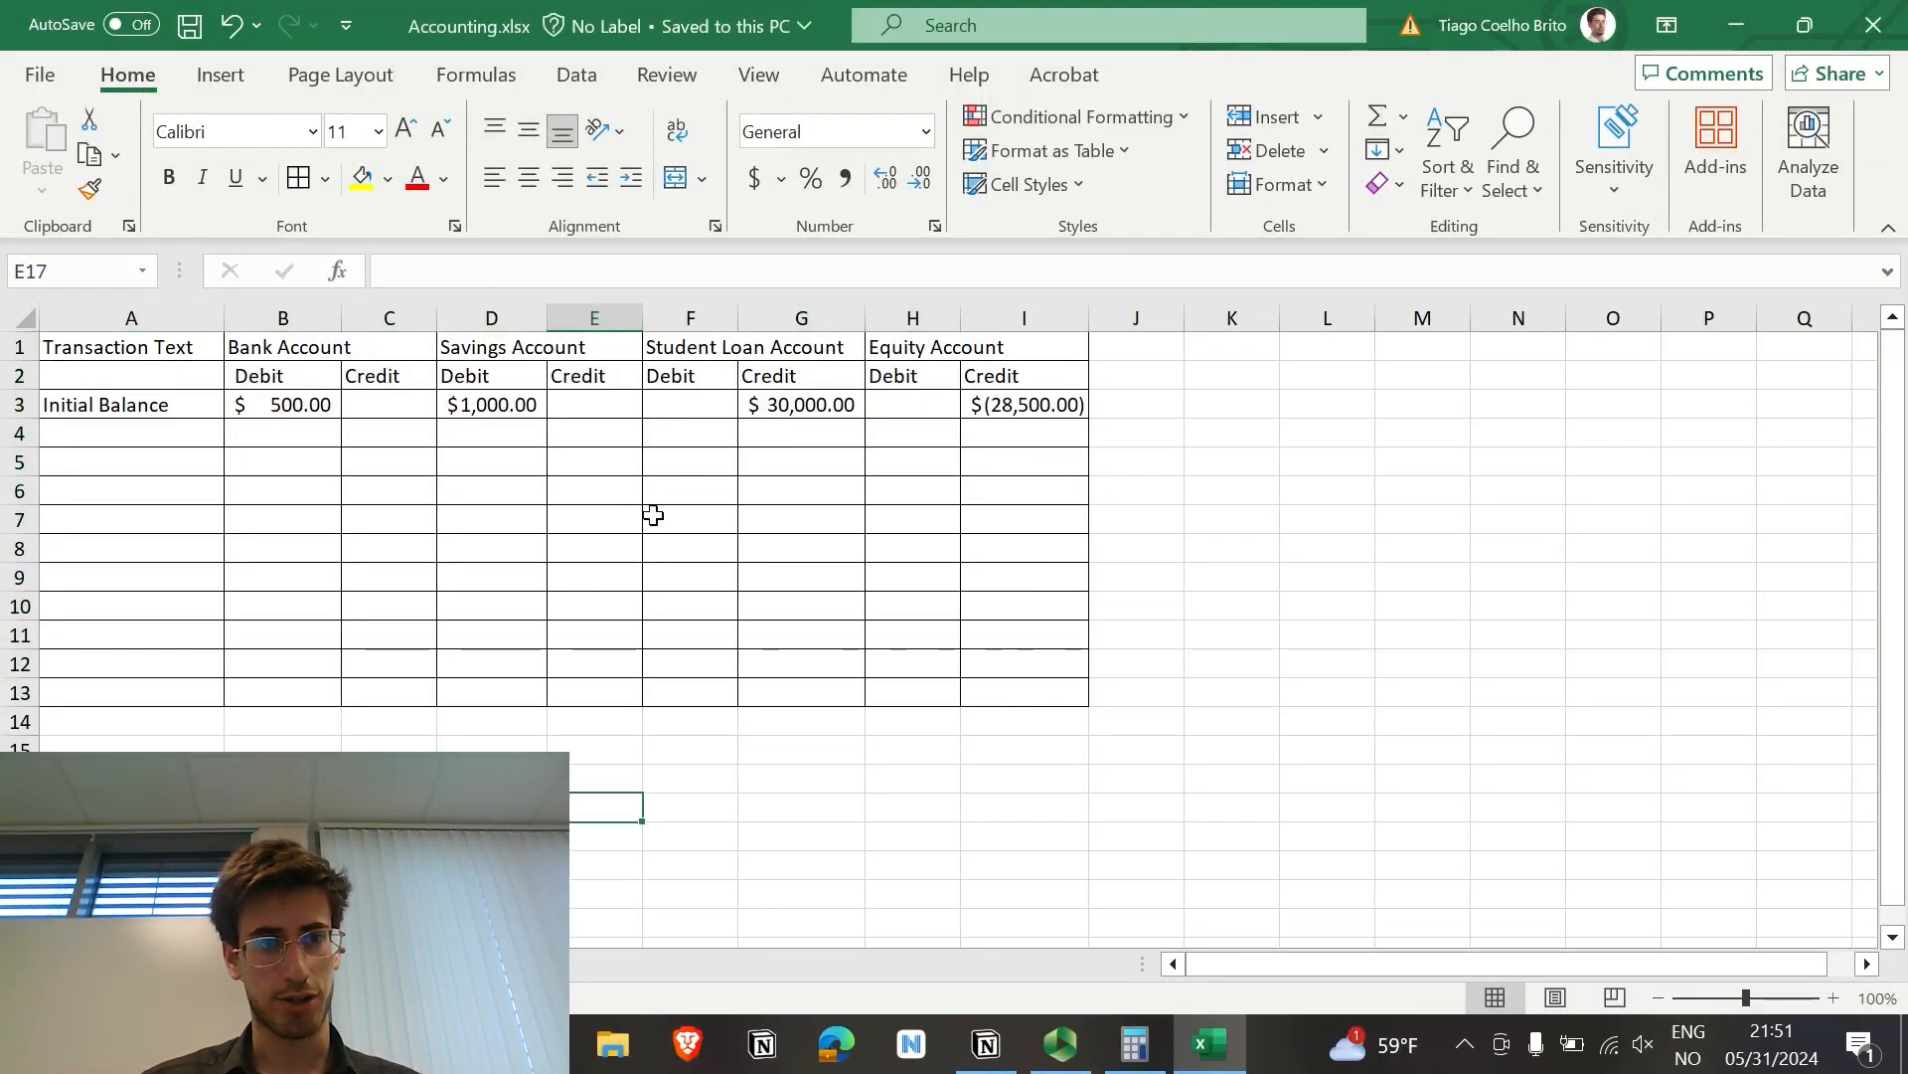
Step: Make the account headings in A1:I1 and the Debit and Credit headings in B2:I2 bold
drag(177, 349, 970, 349)
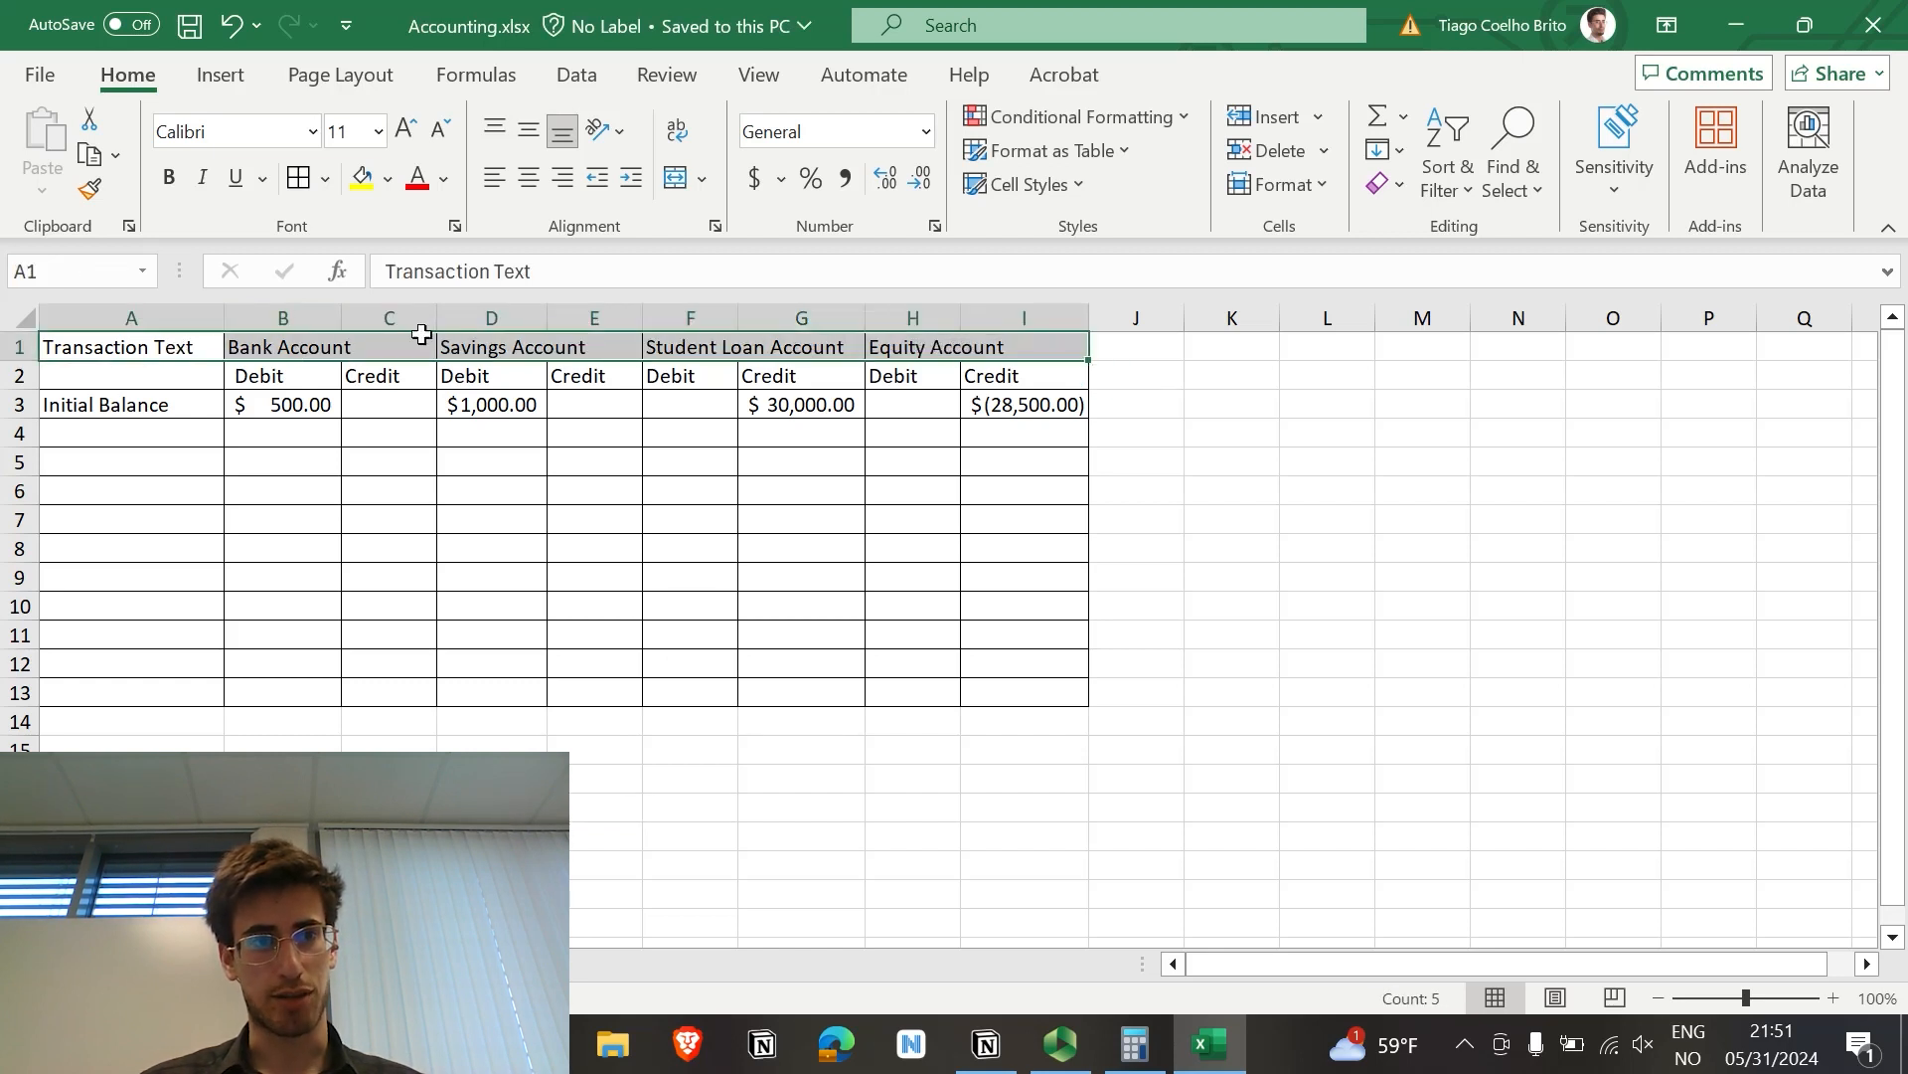
click(180, 186)
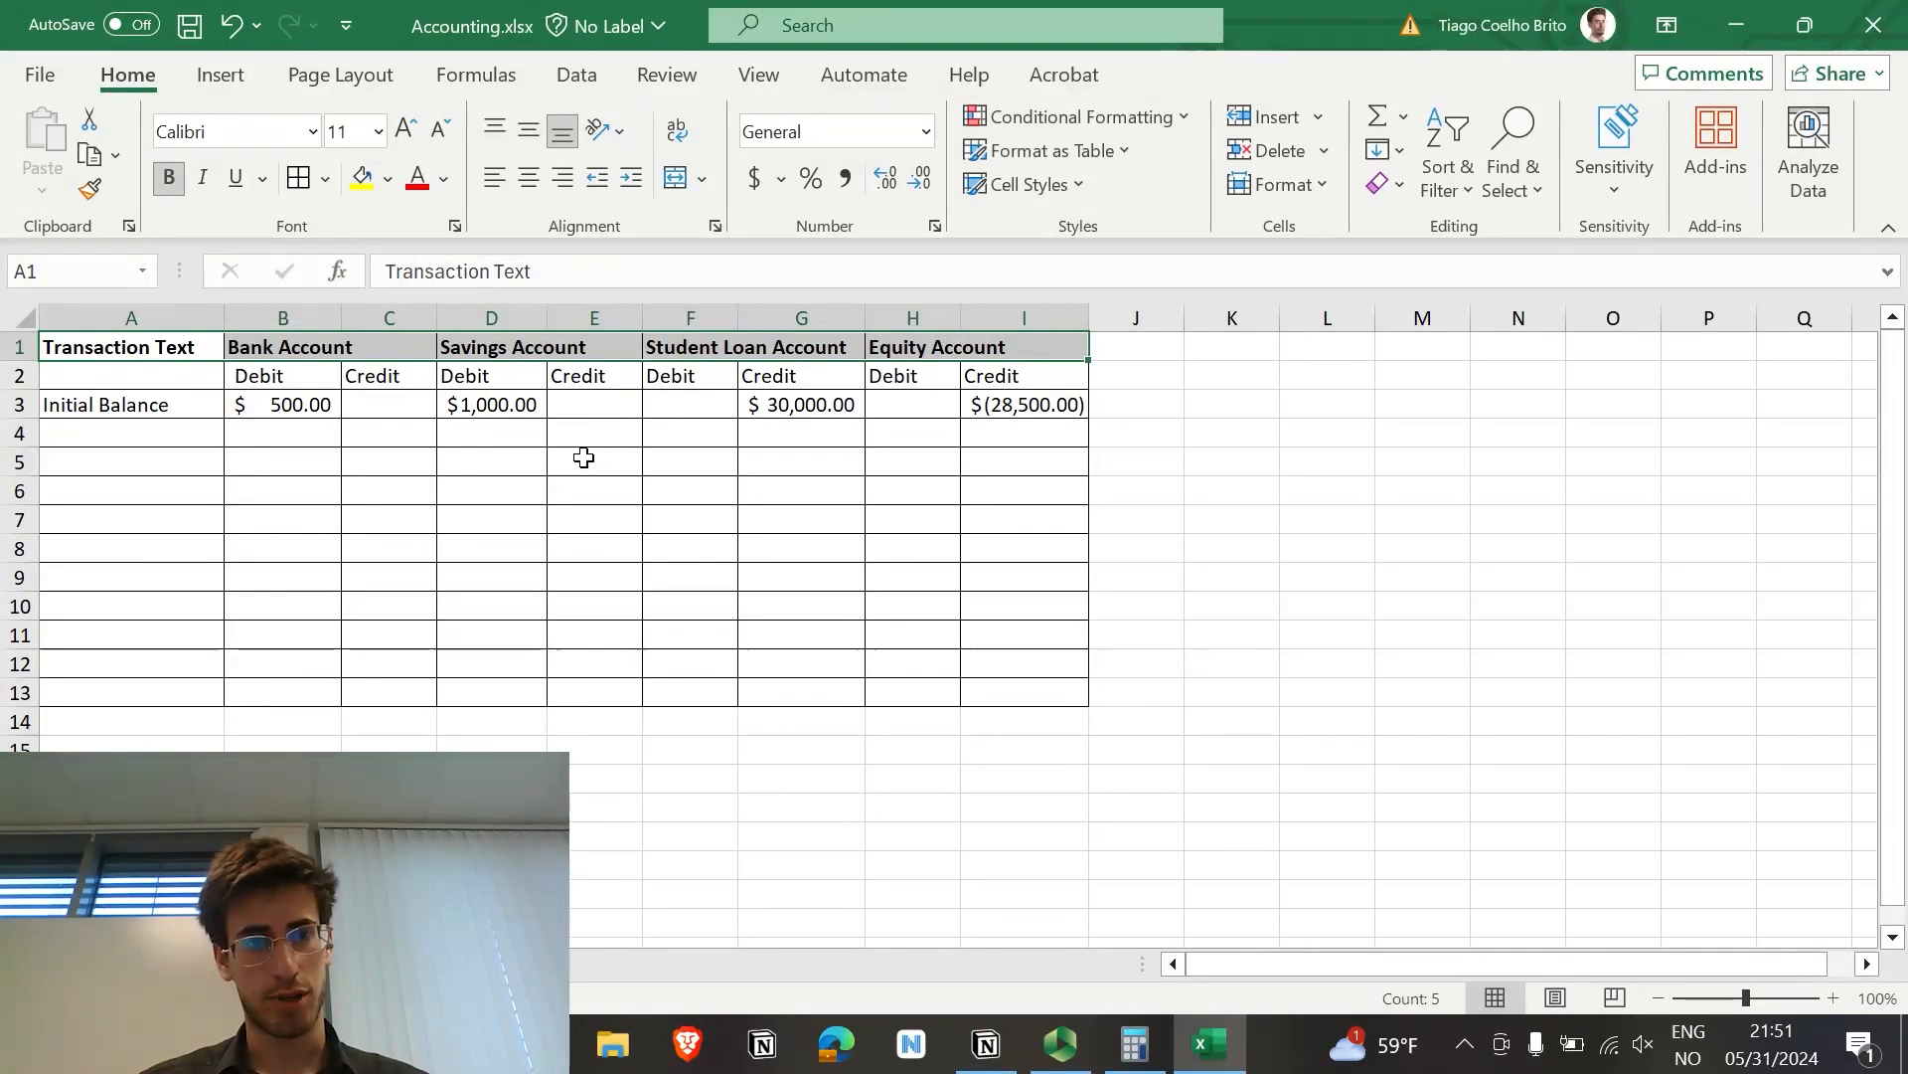
click(473, 518)
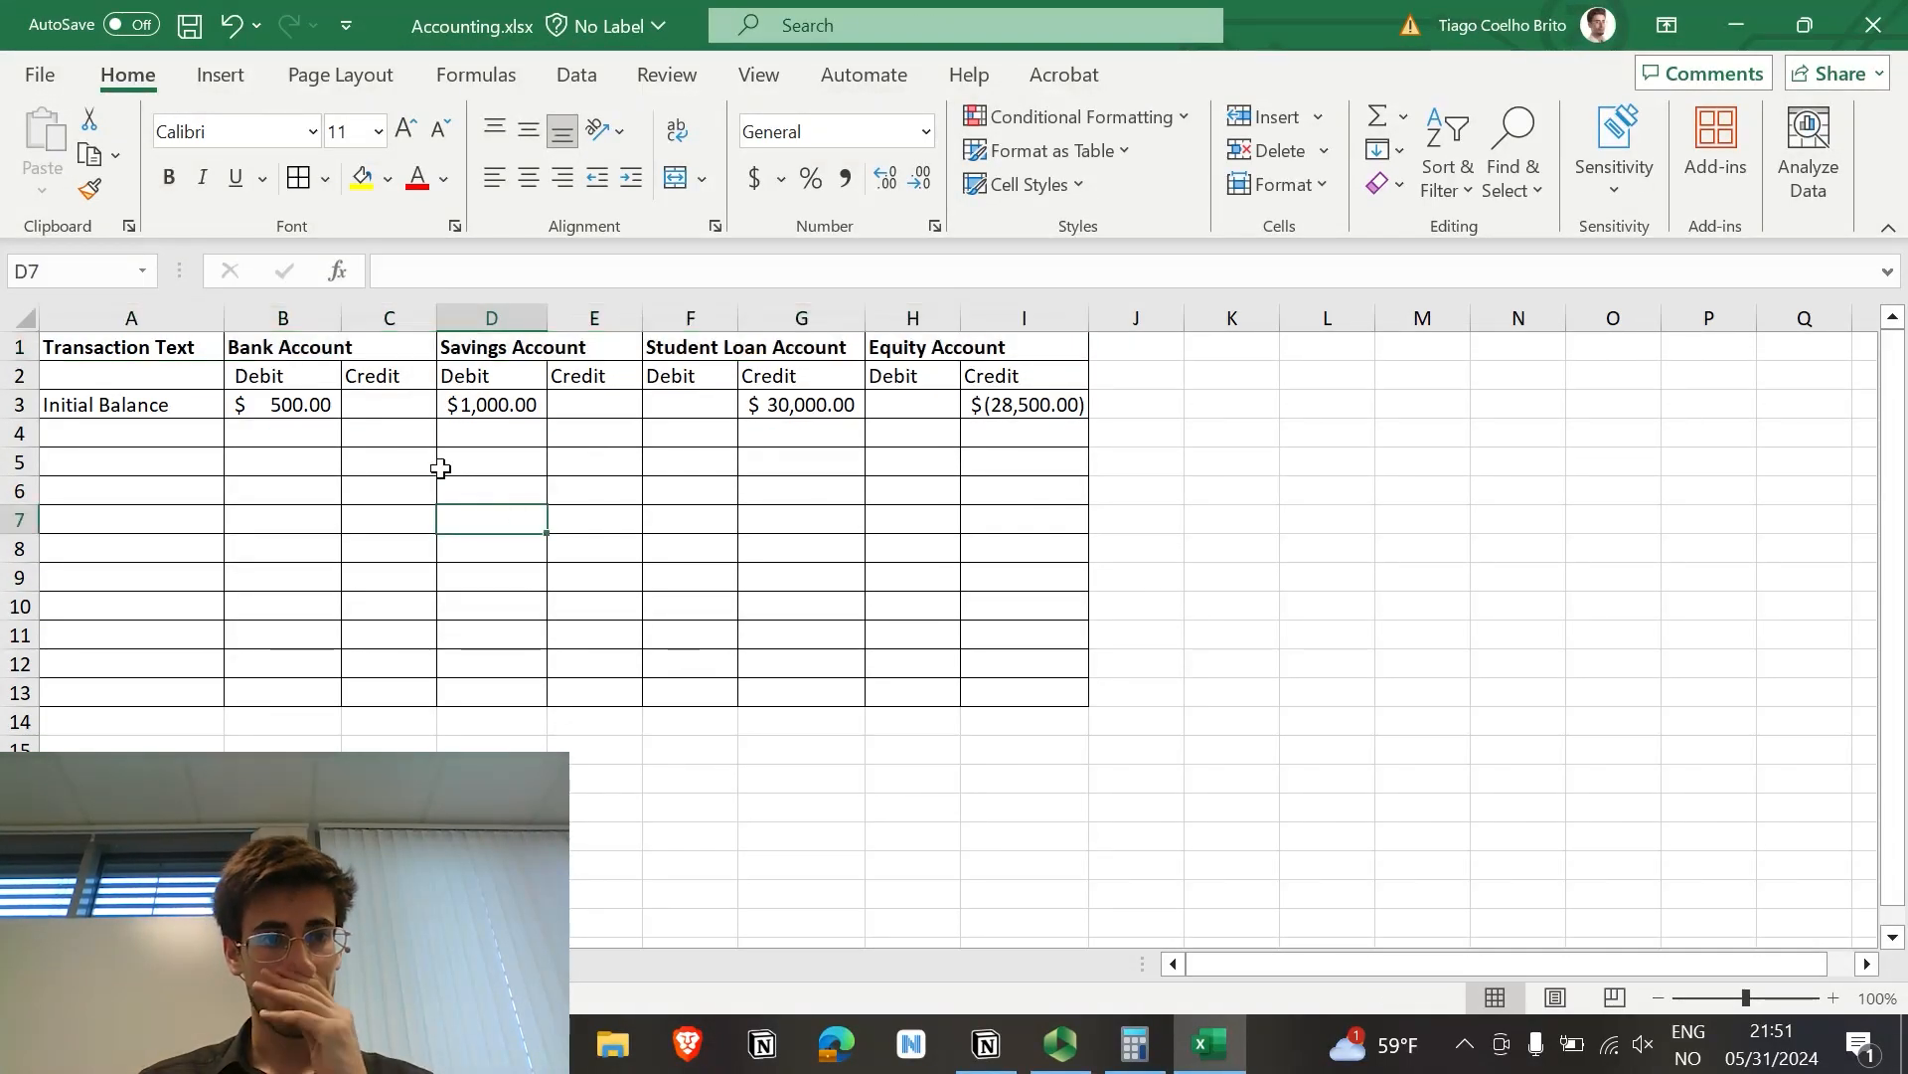
drag(298, 379, 1010, 366)
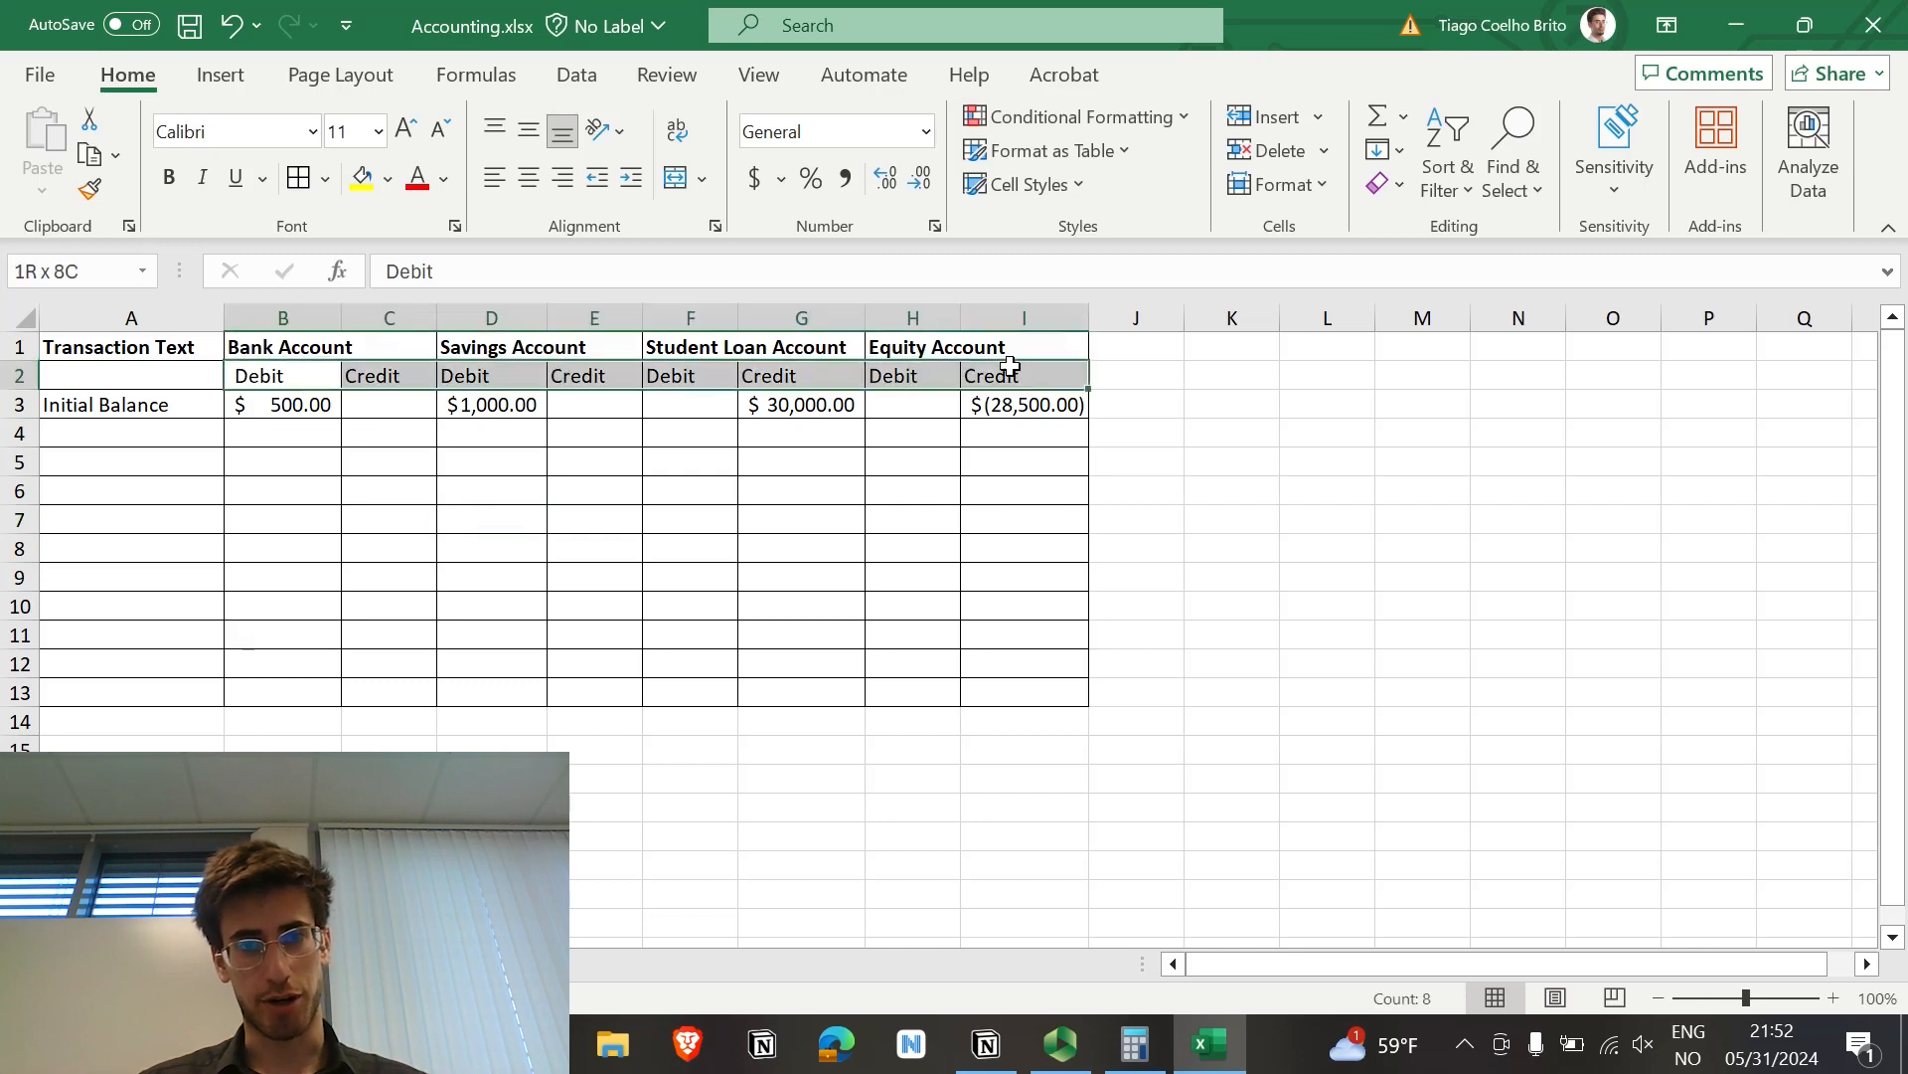
key(ctrl+b)
click(880, 527)
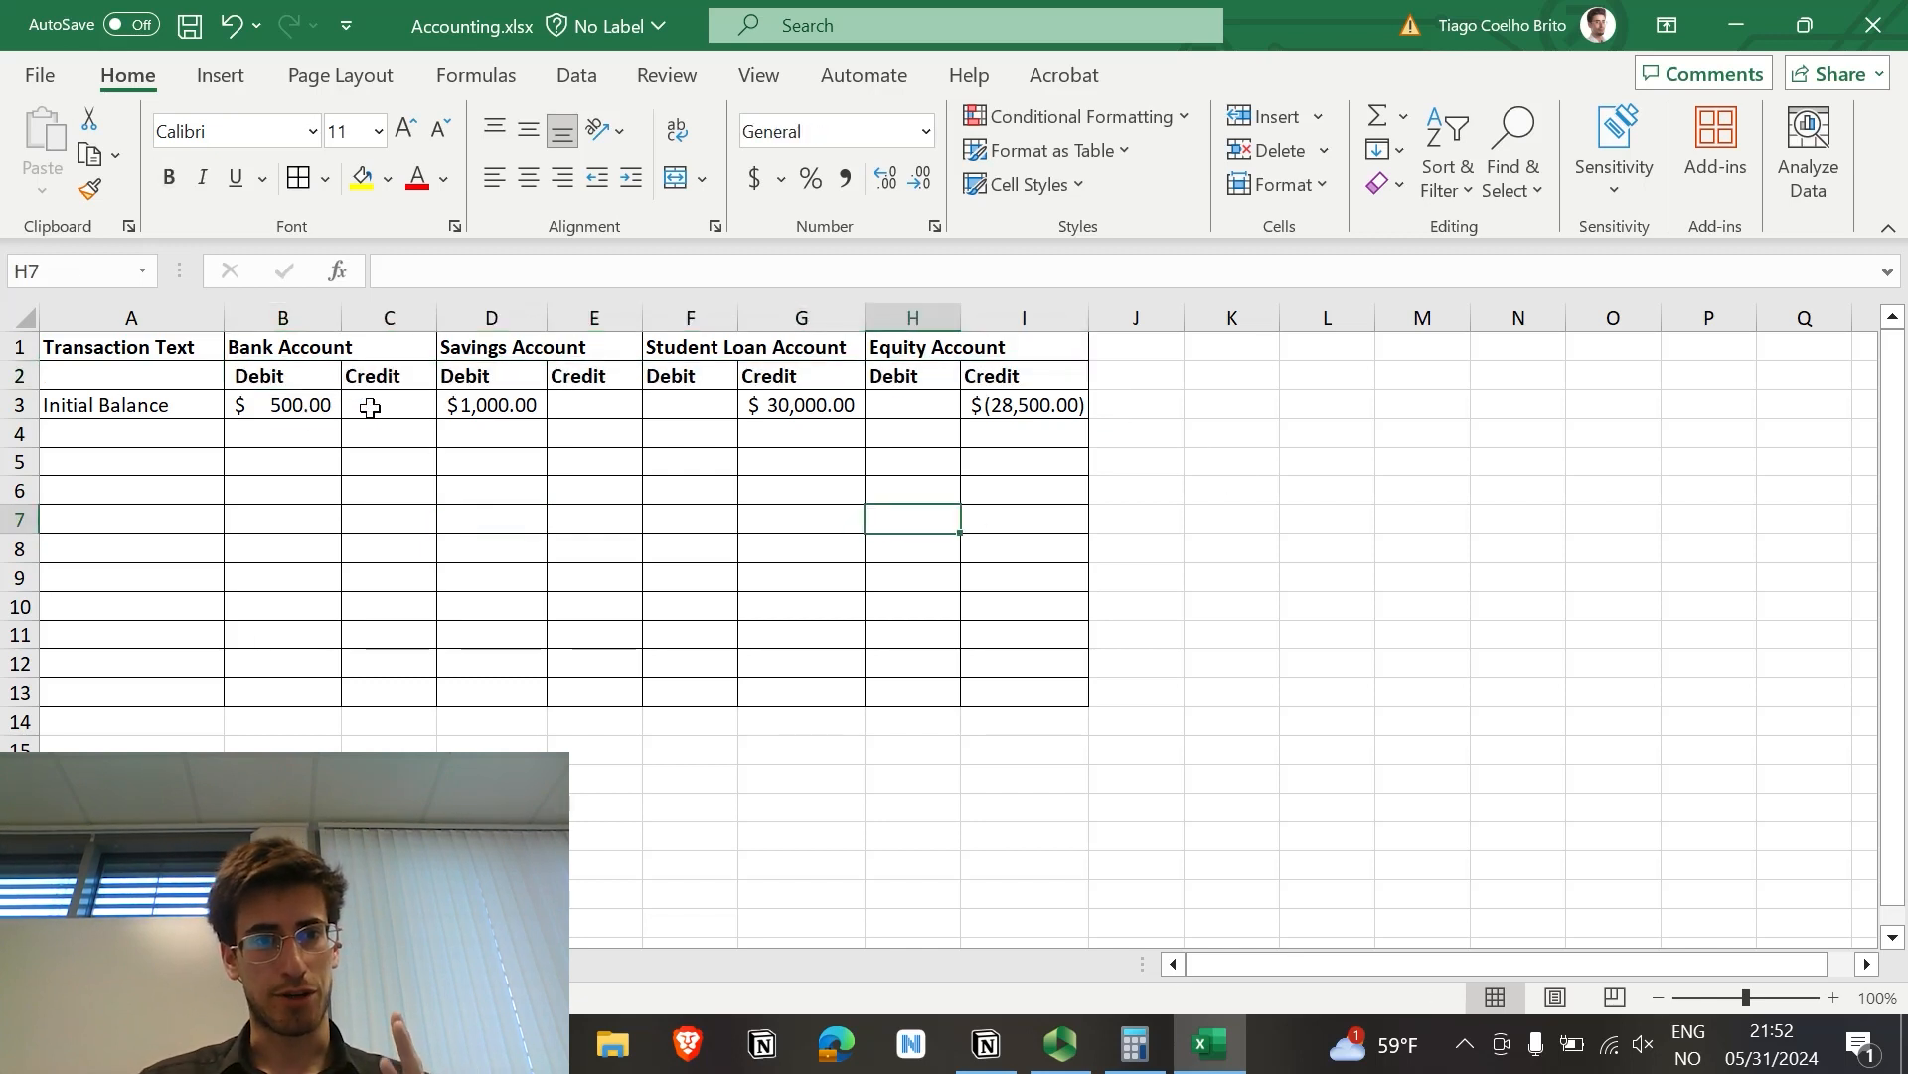
Step: Fill the Bank Account's Credit column, C2:C13, with the light gray theme color
drag(385, 376, 388, 693)
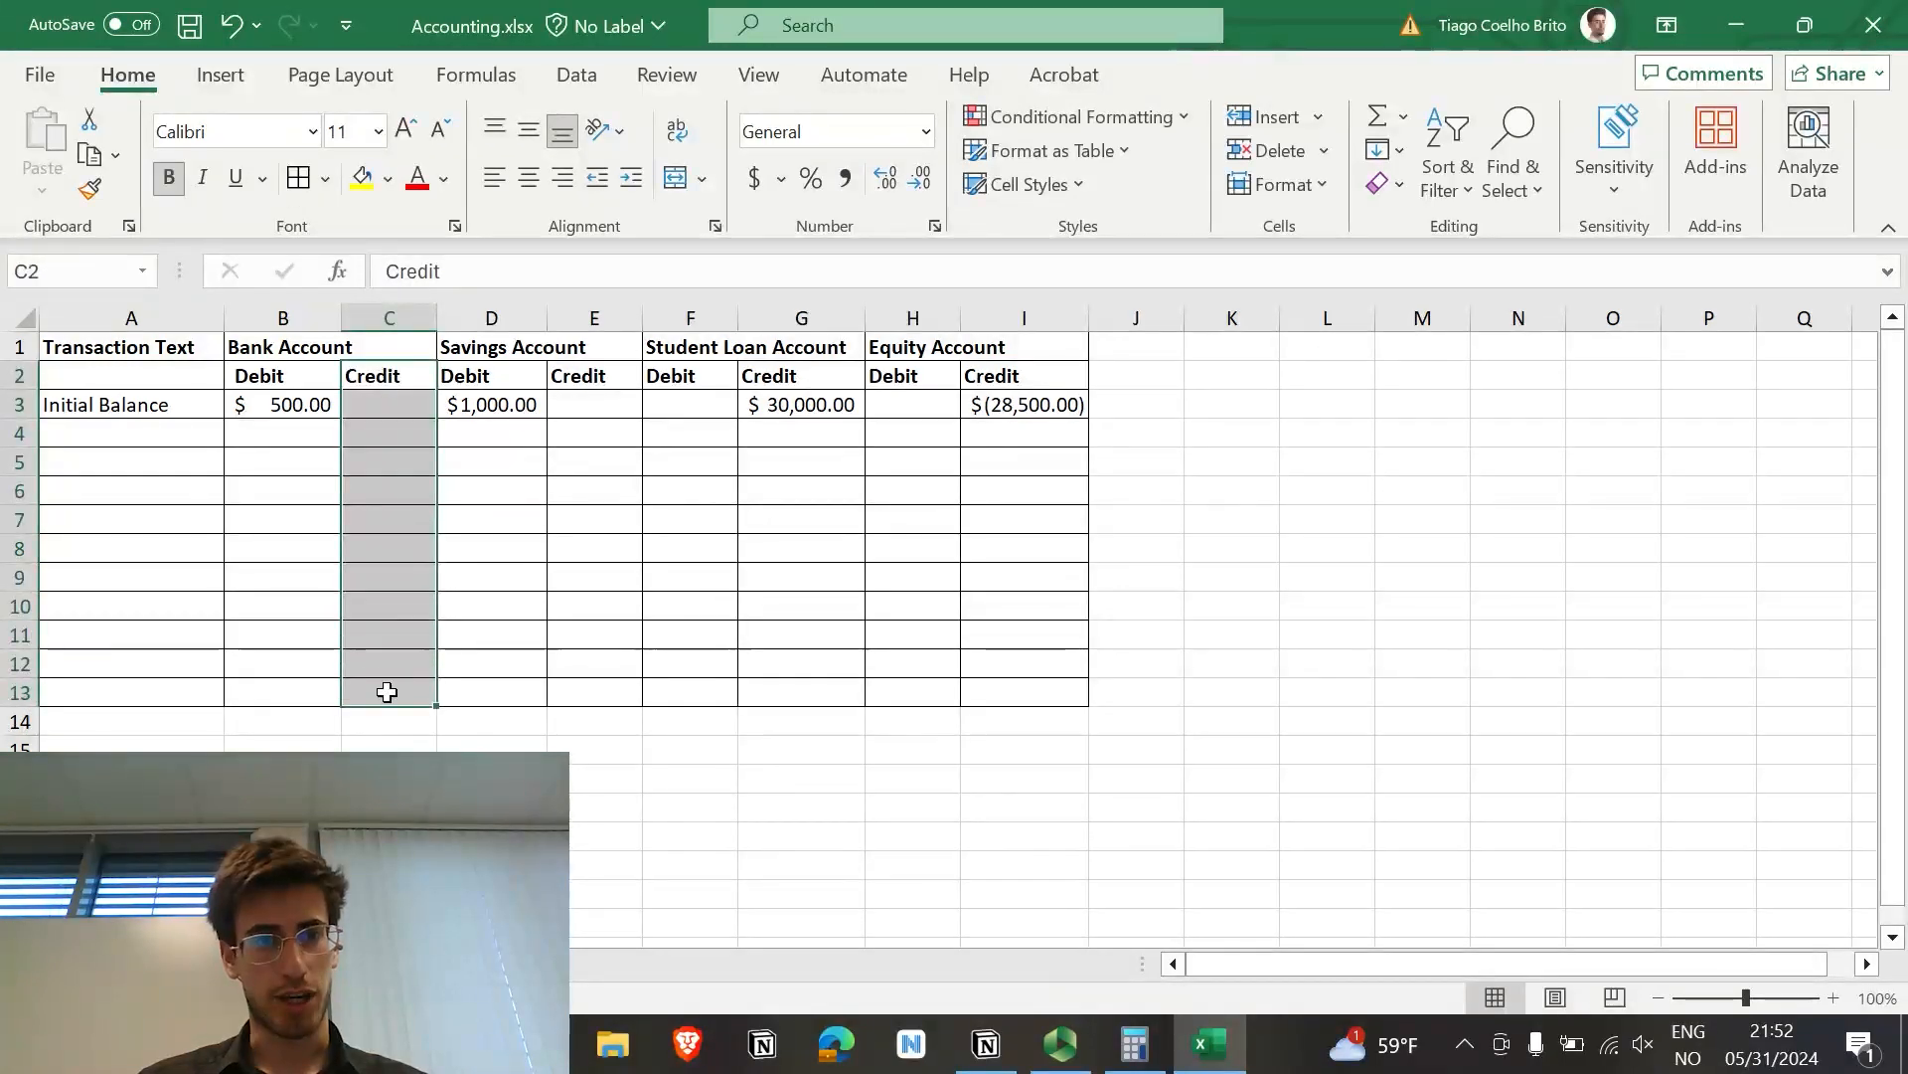
click(388, 179)
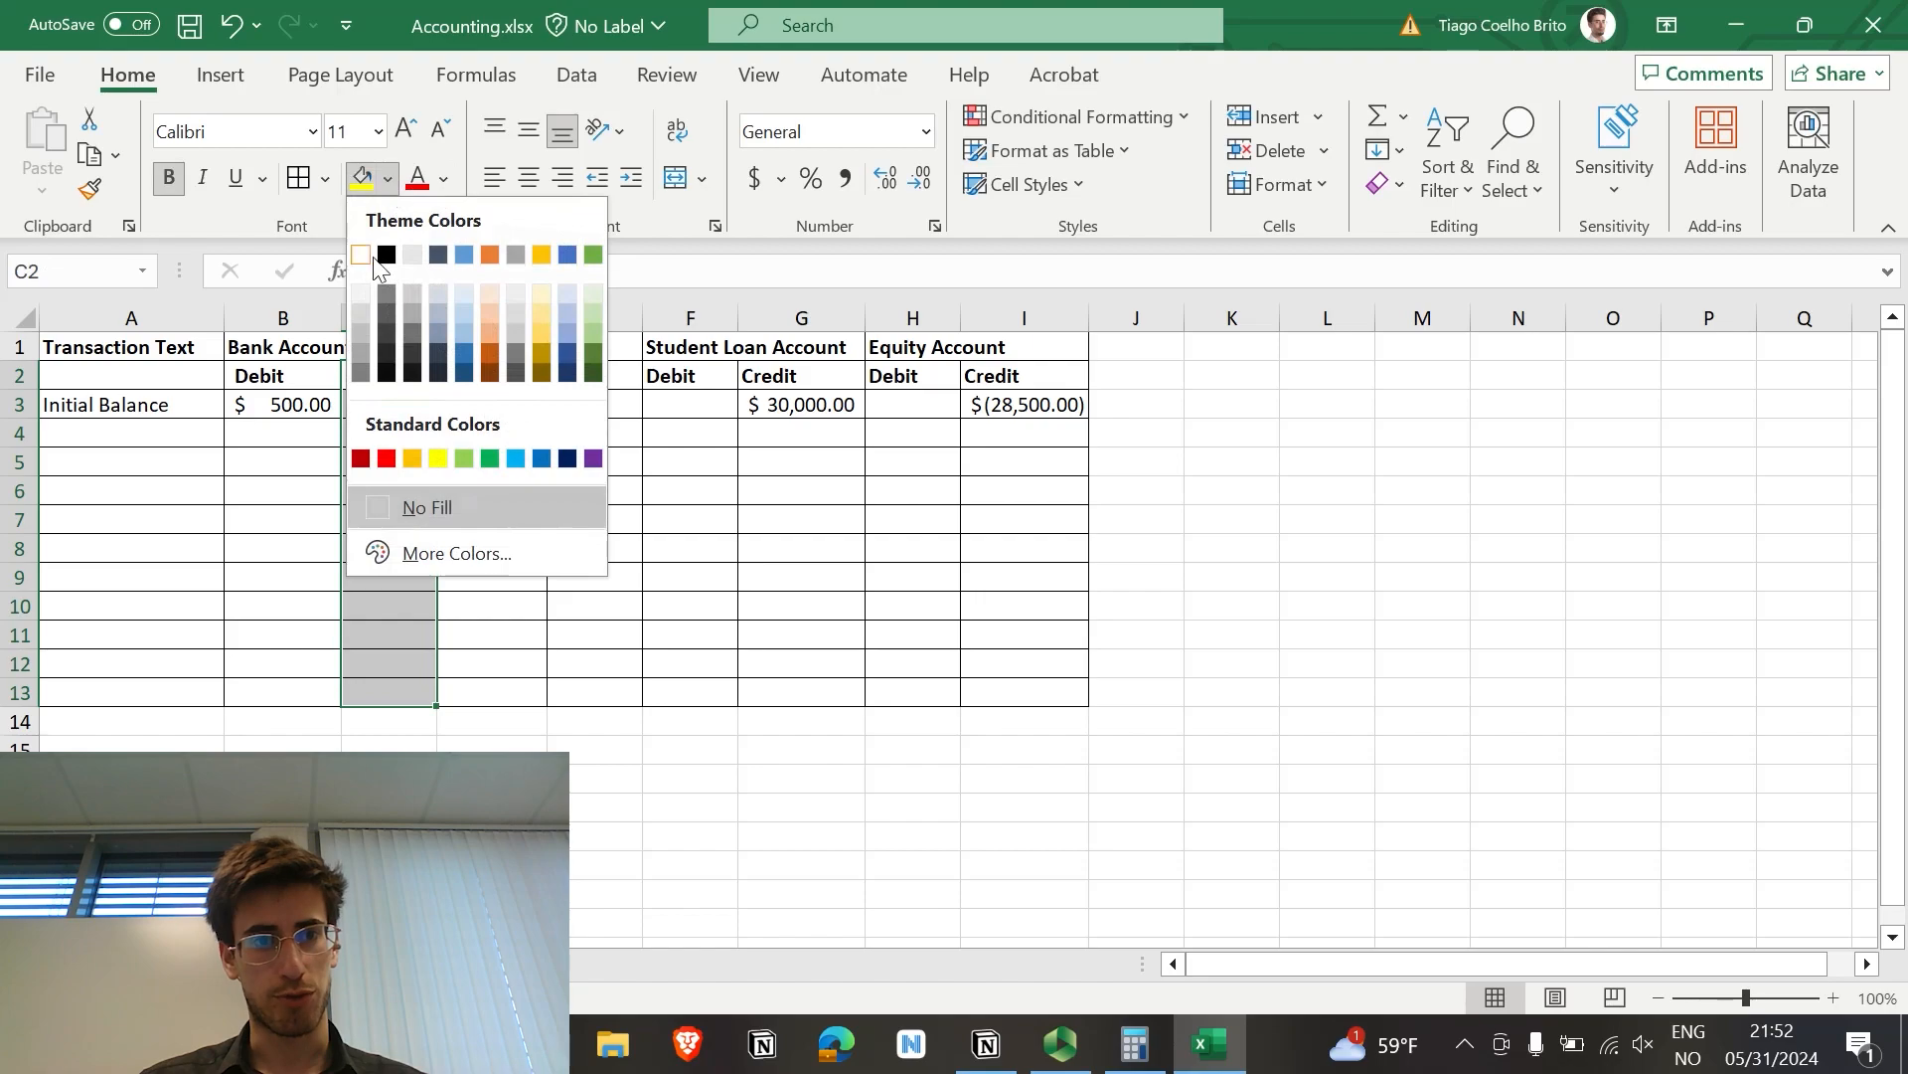
click(414, 255)
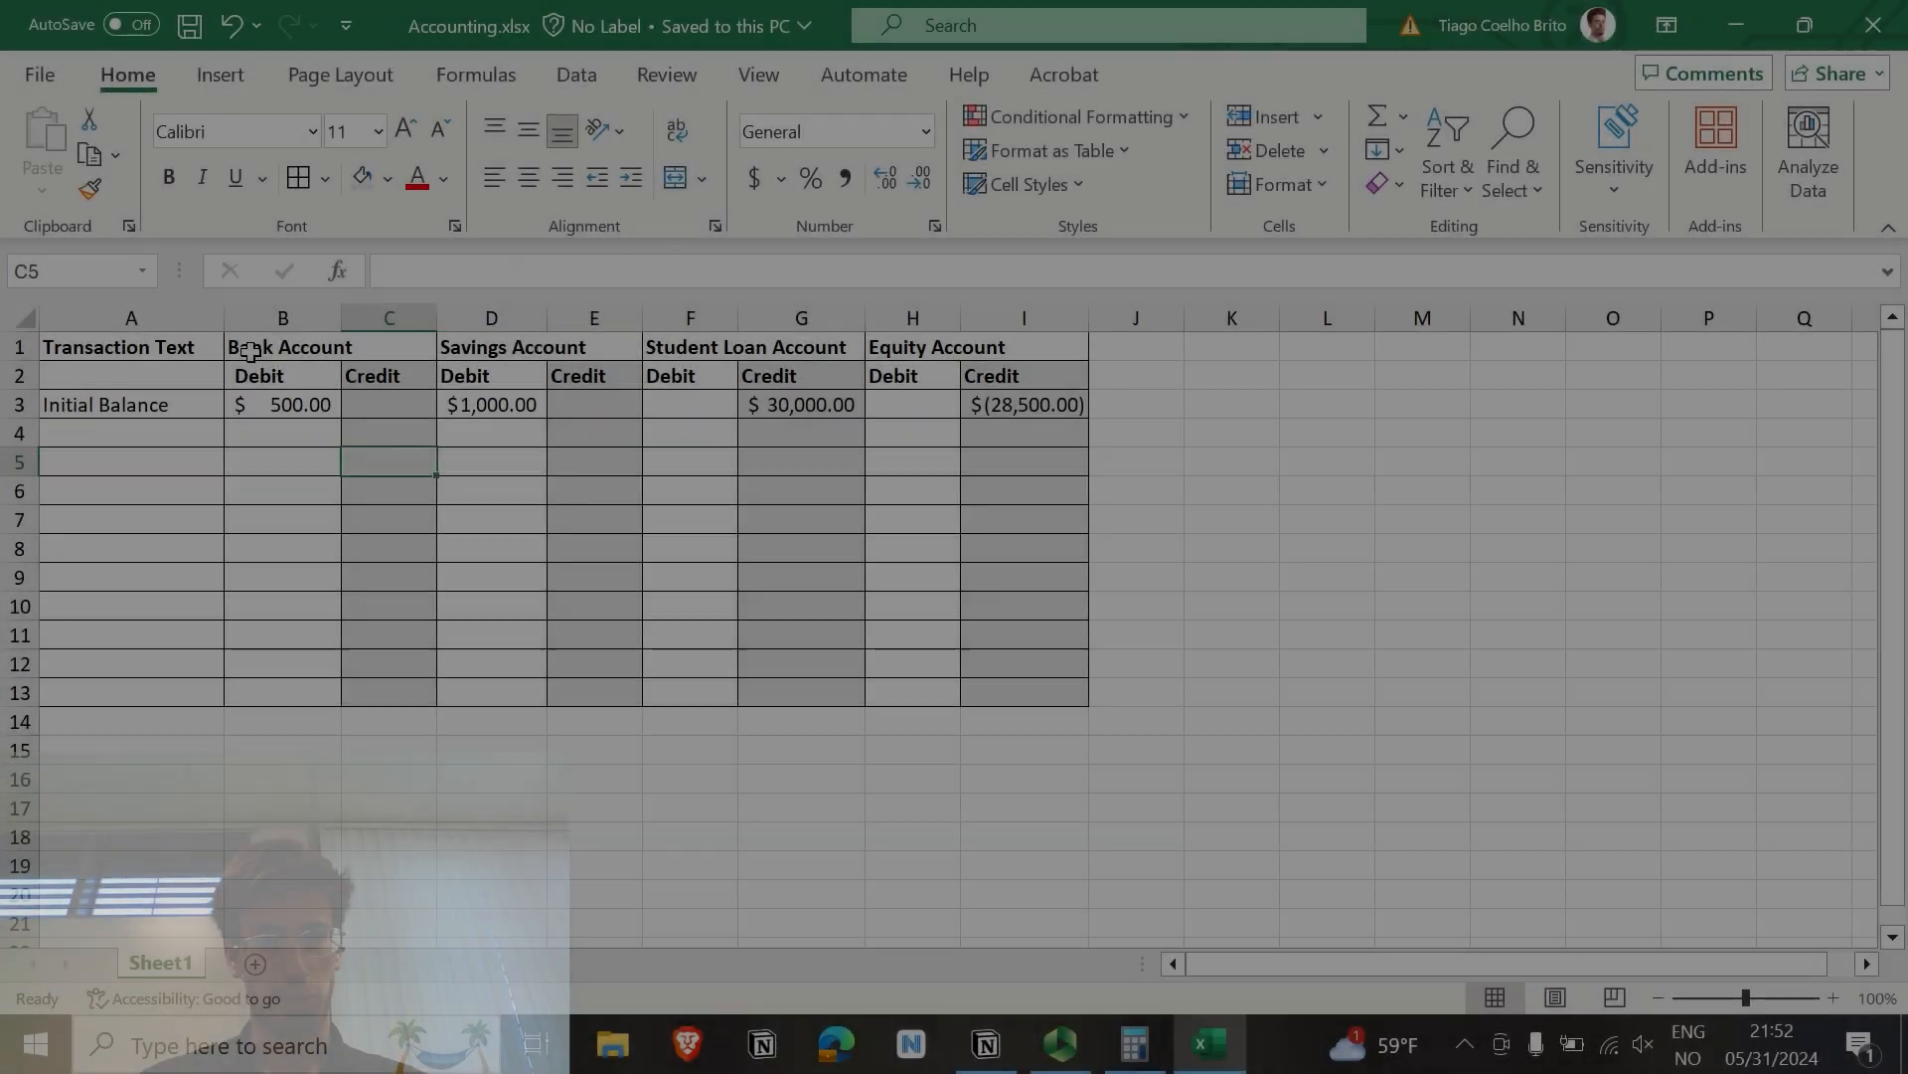
Step: Fill the account headings in B1:I1 with light blue and save the workbook
drag(248, 348, 1083, 350)
click(387, 180)
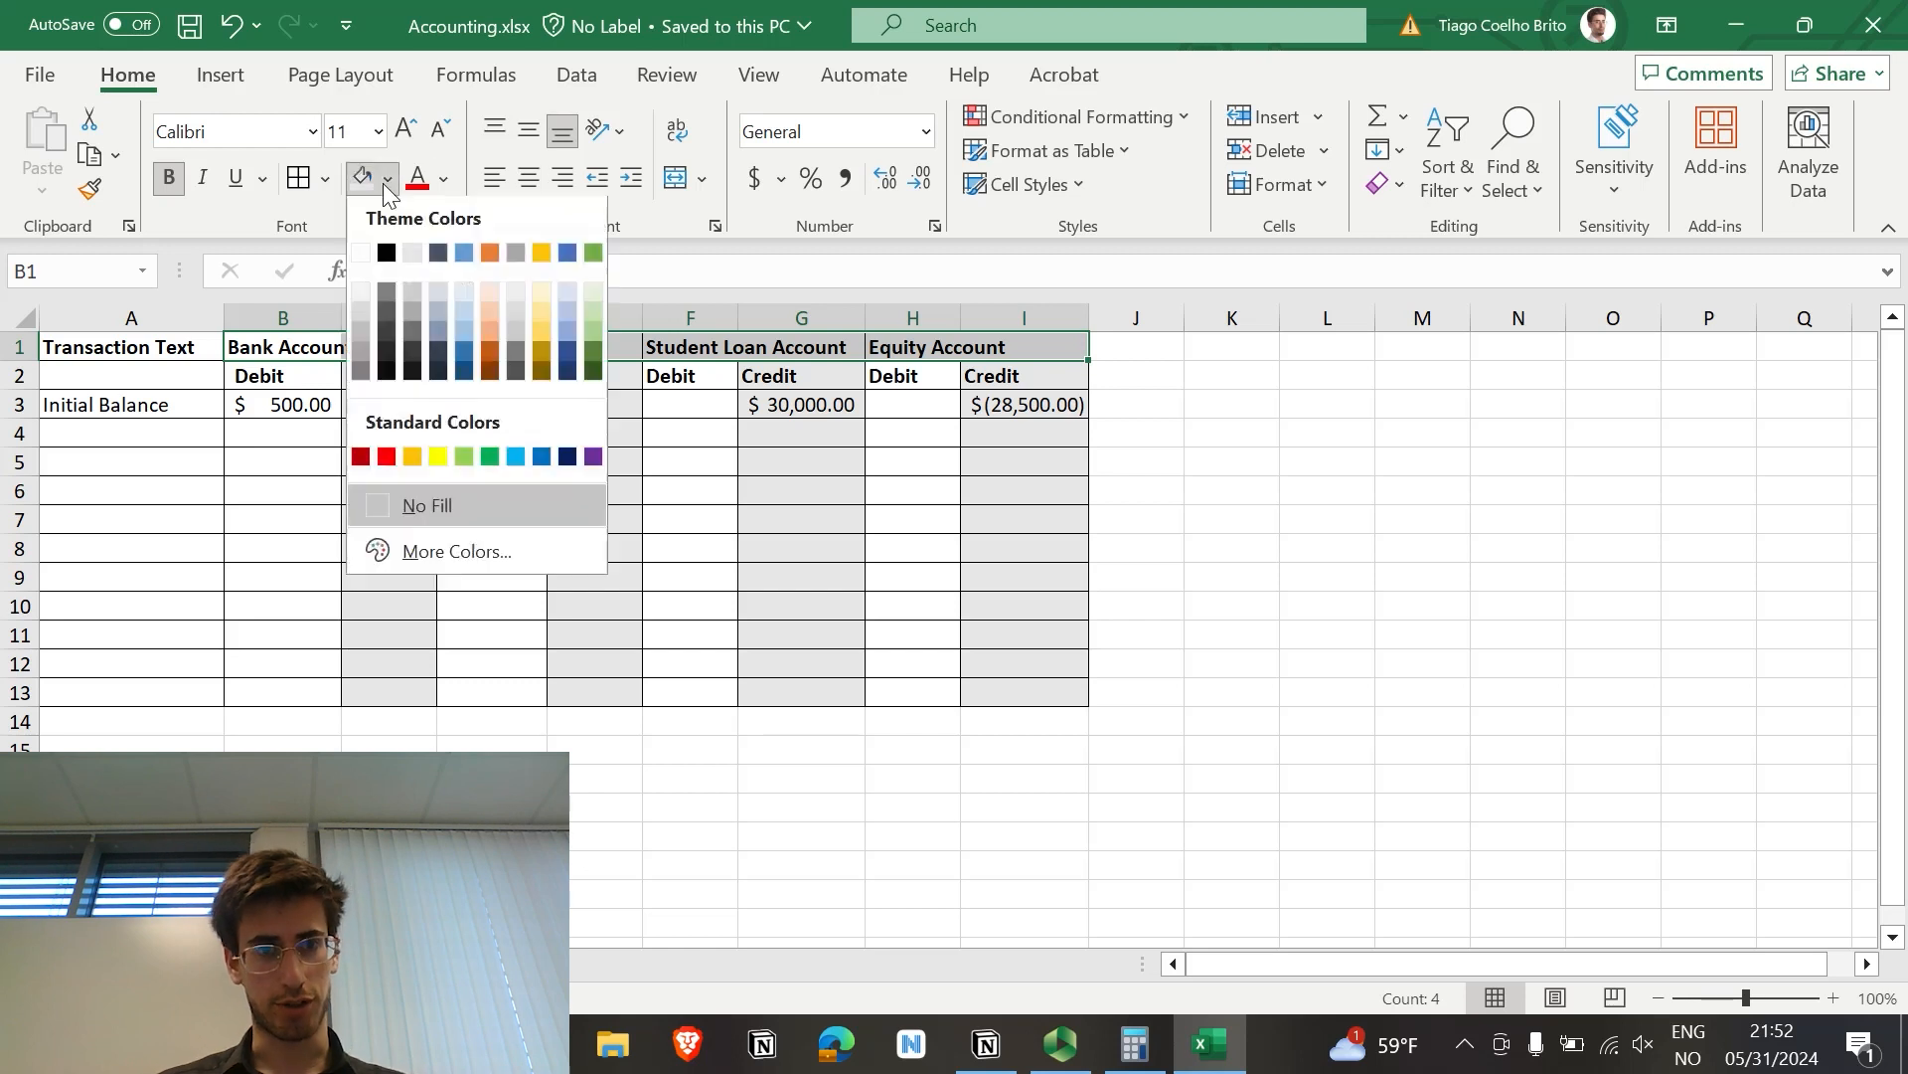
click(467, 296)
click(505, 837)
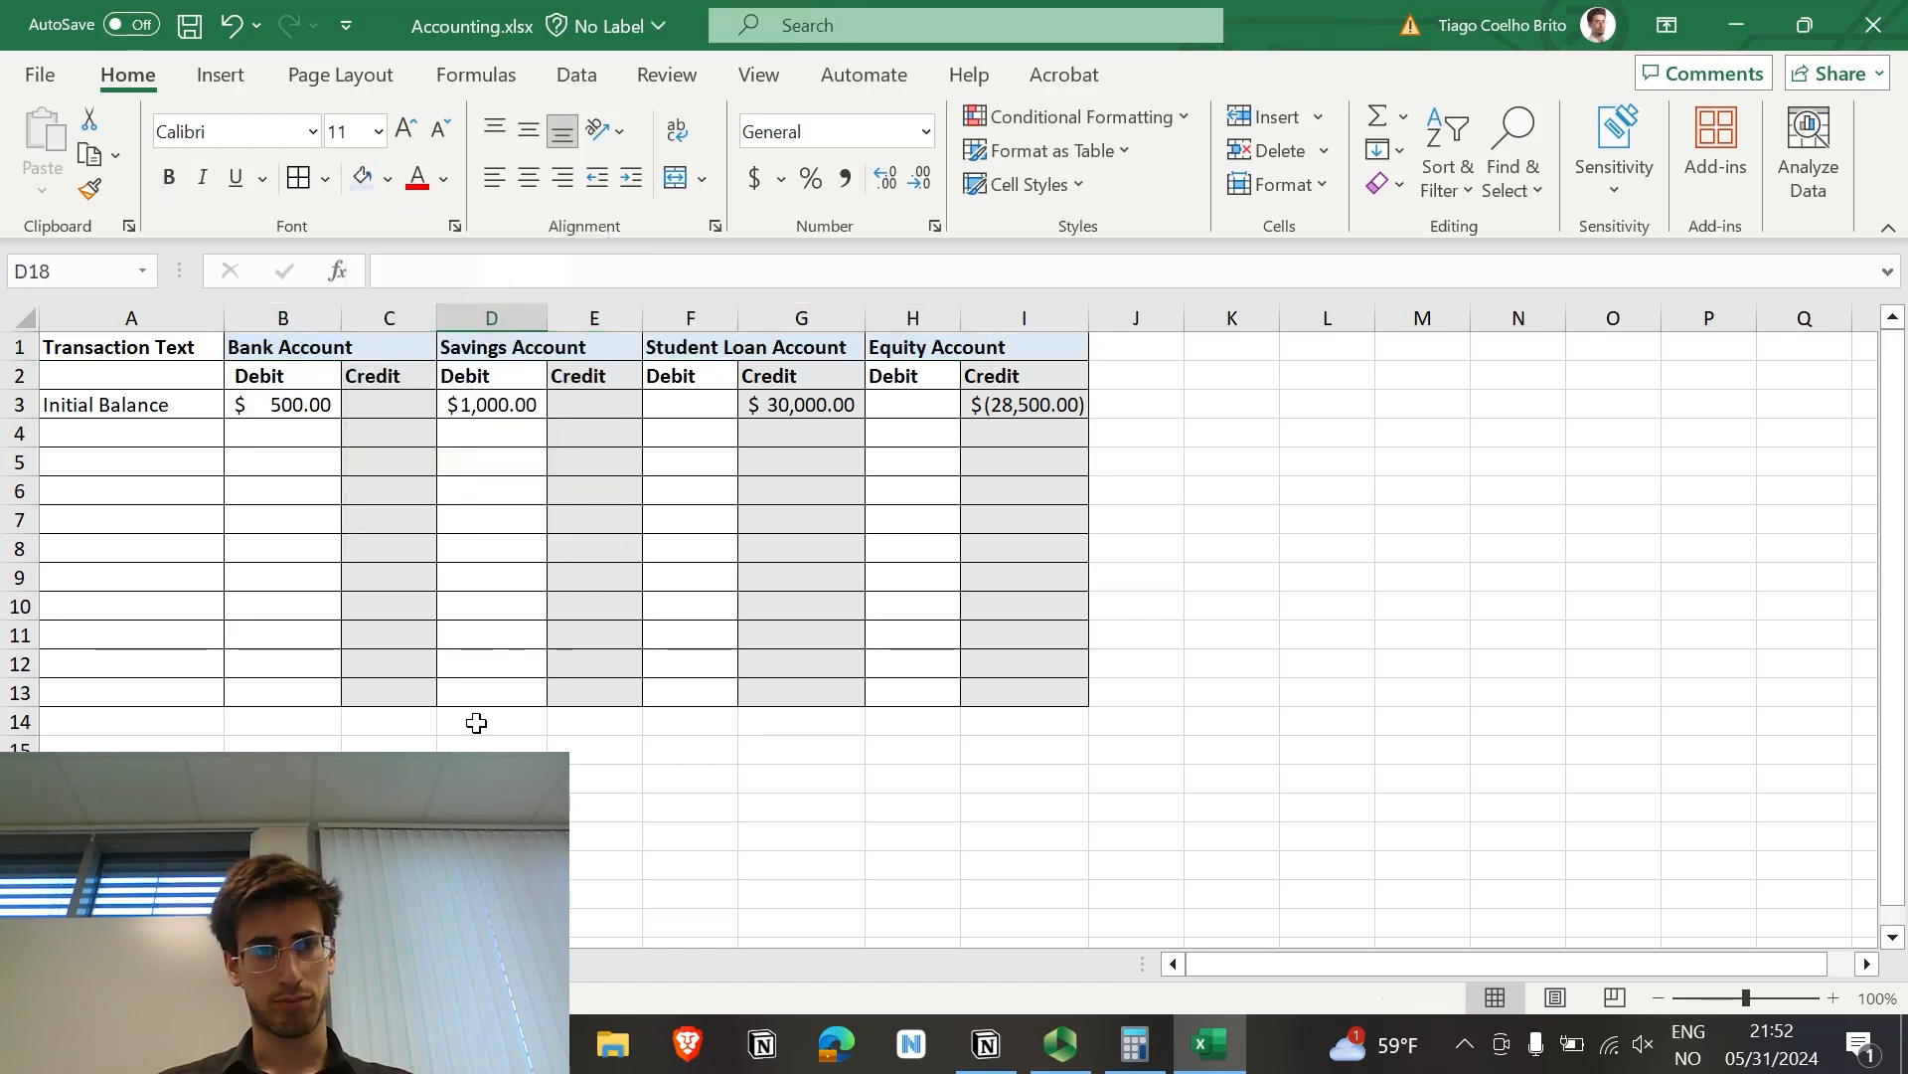
key(ctrl+s)
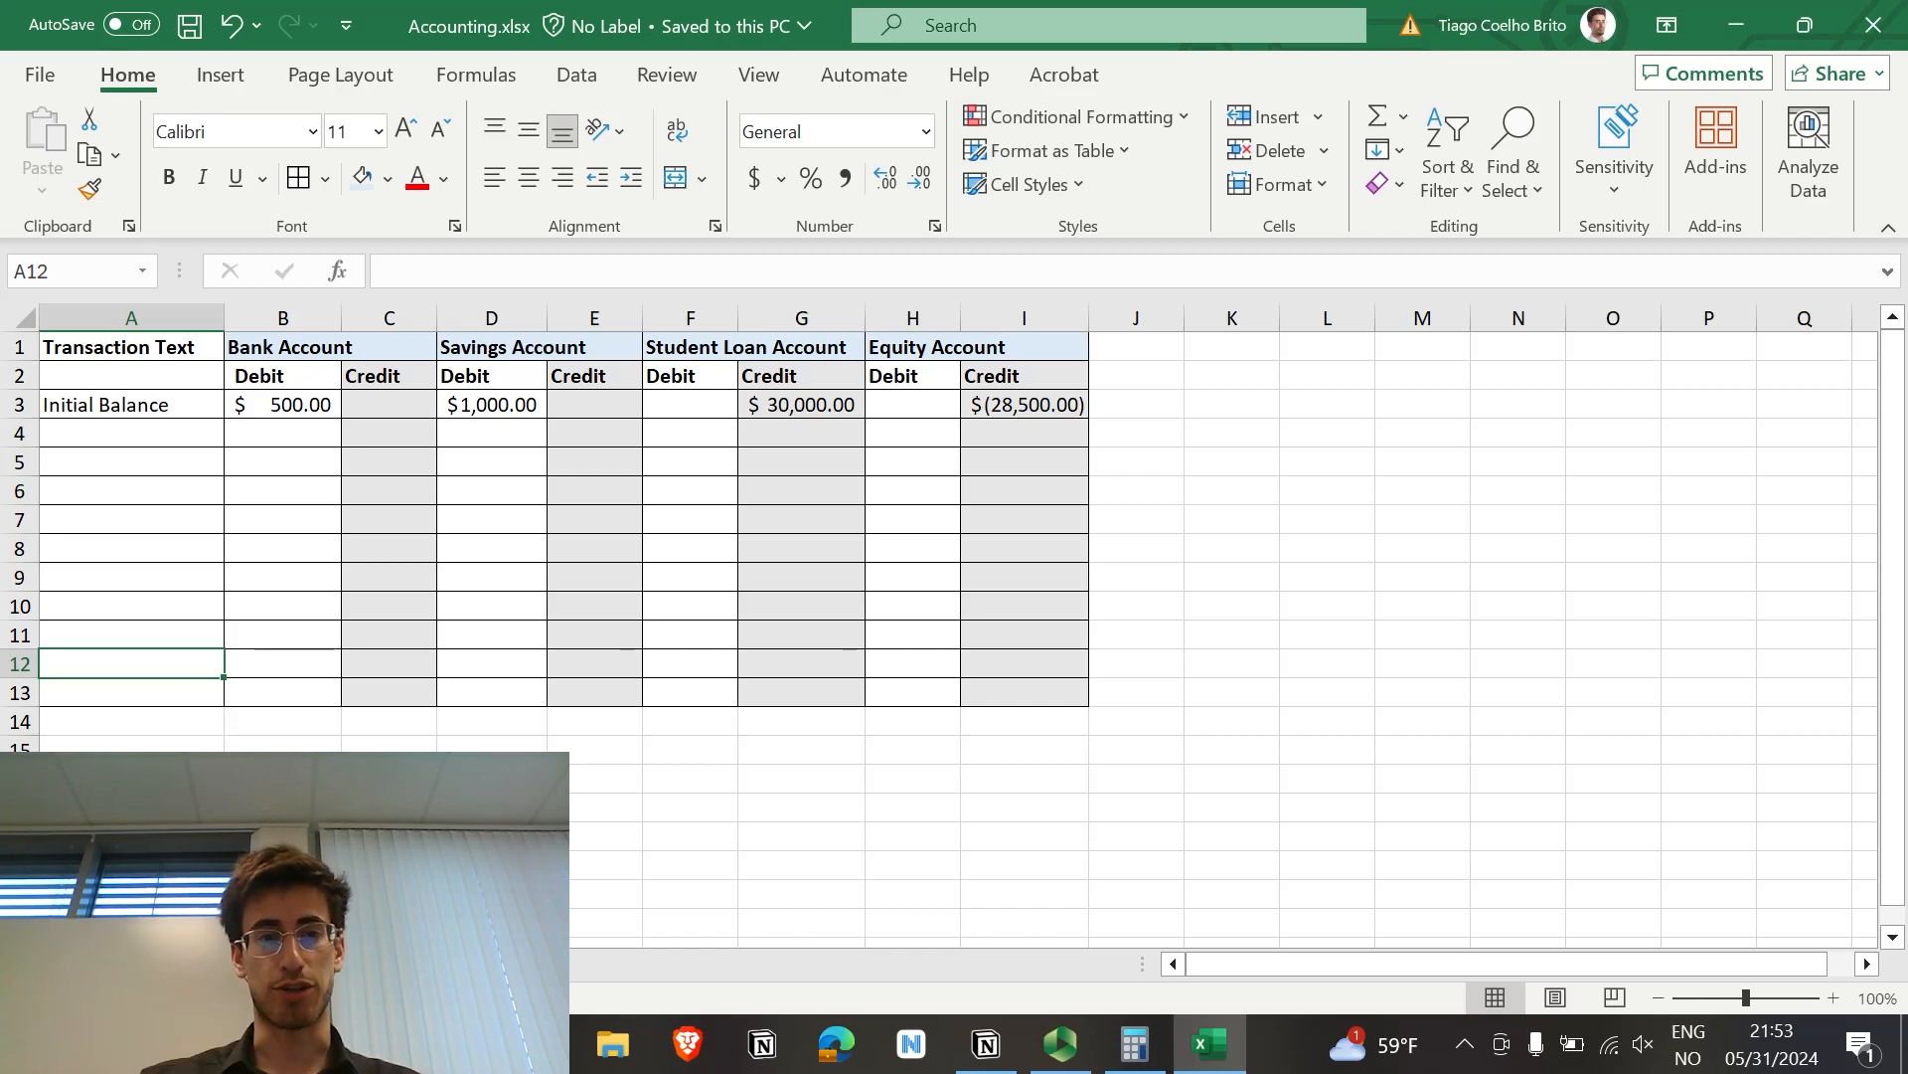
Step: Label A12 as Sum and total the Bank Account debits in B12 with =SUM(B3:B11)
text(Sum)
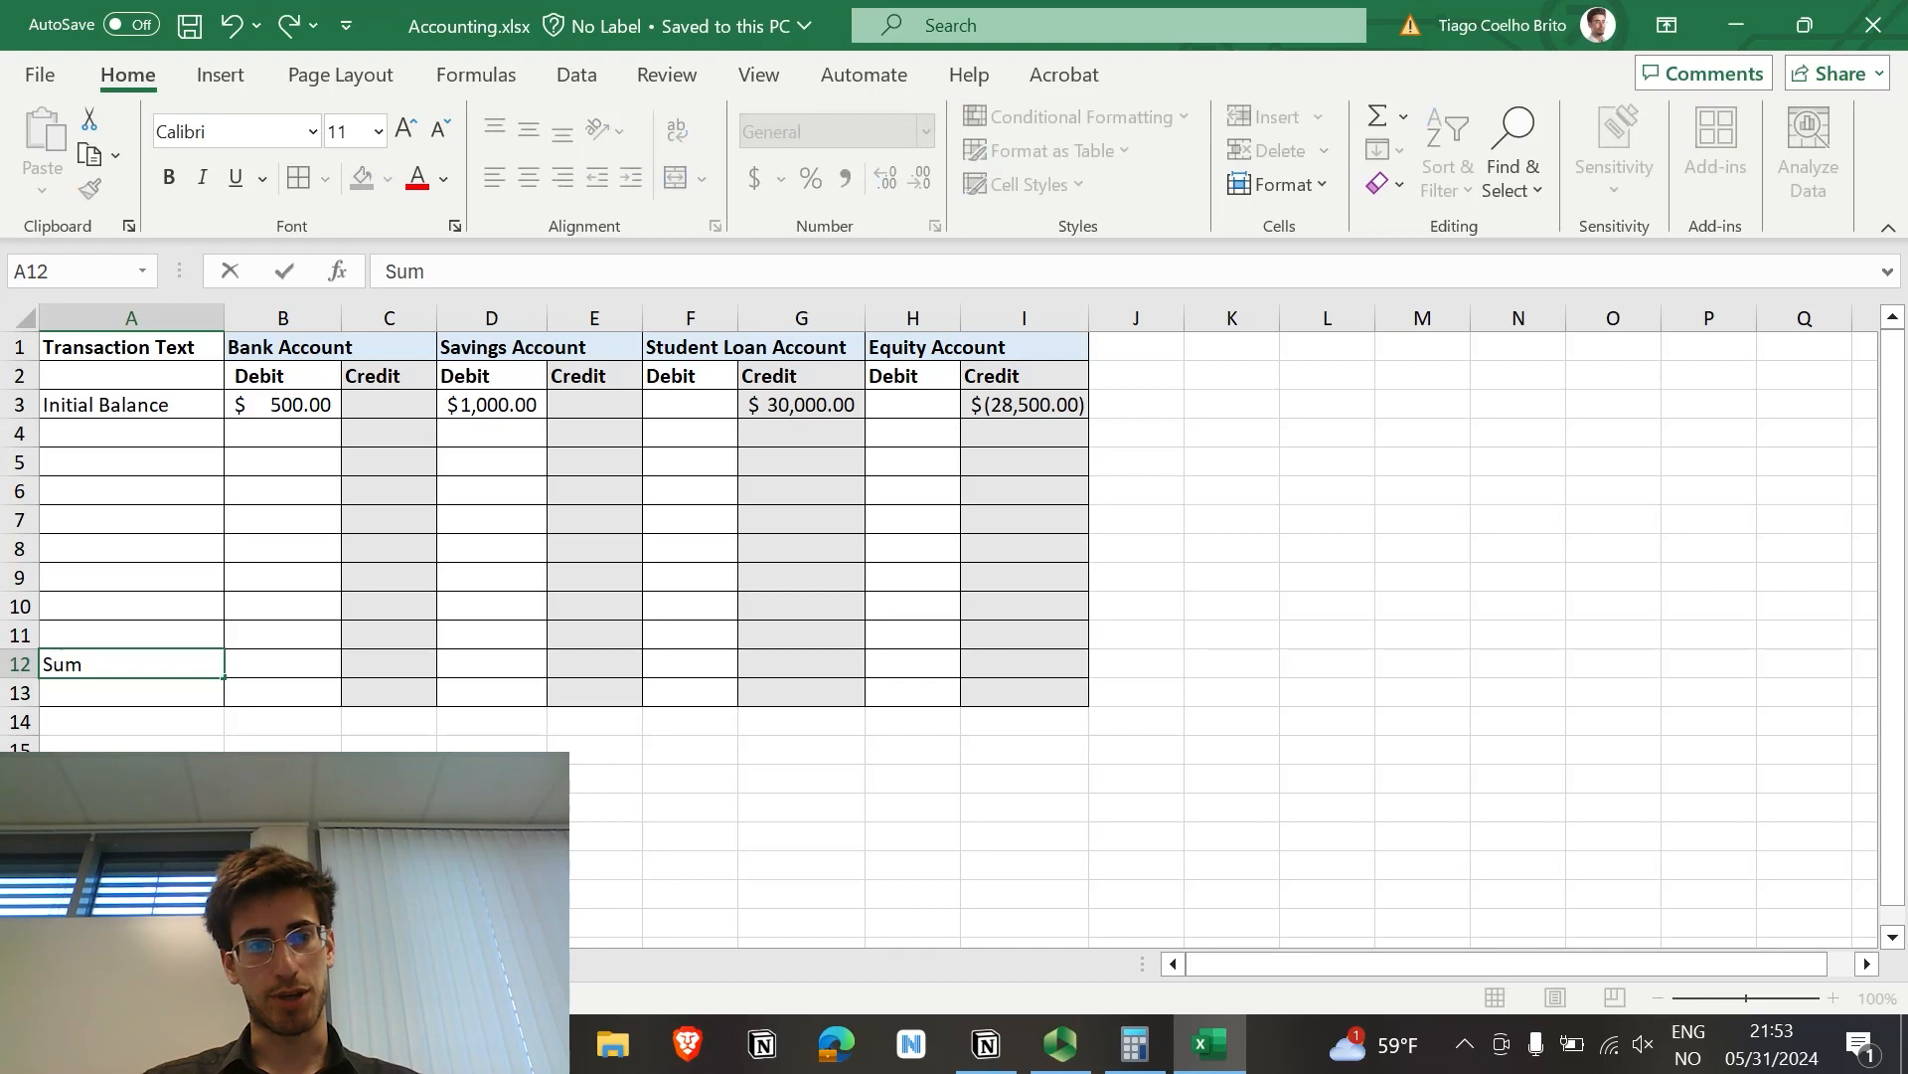
key(Tab)
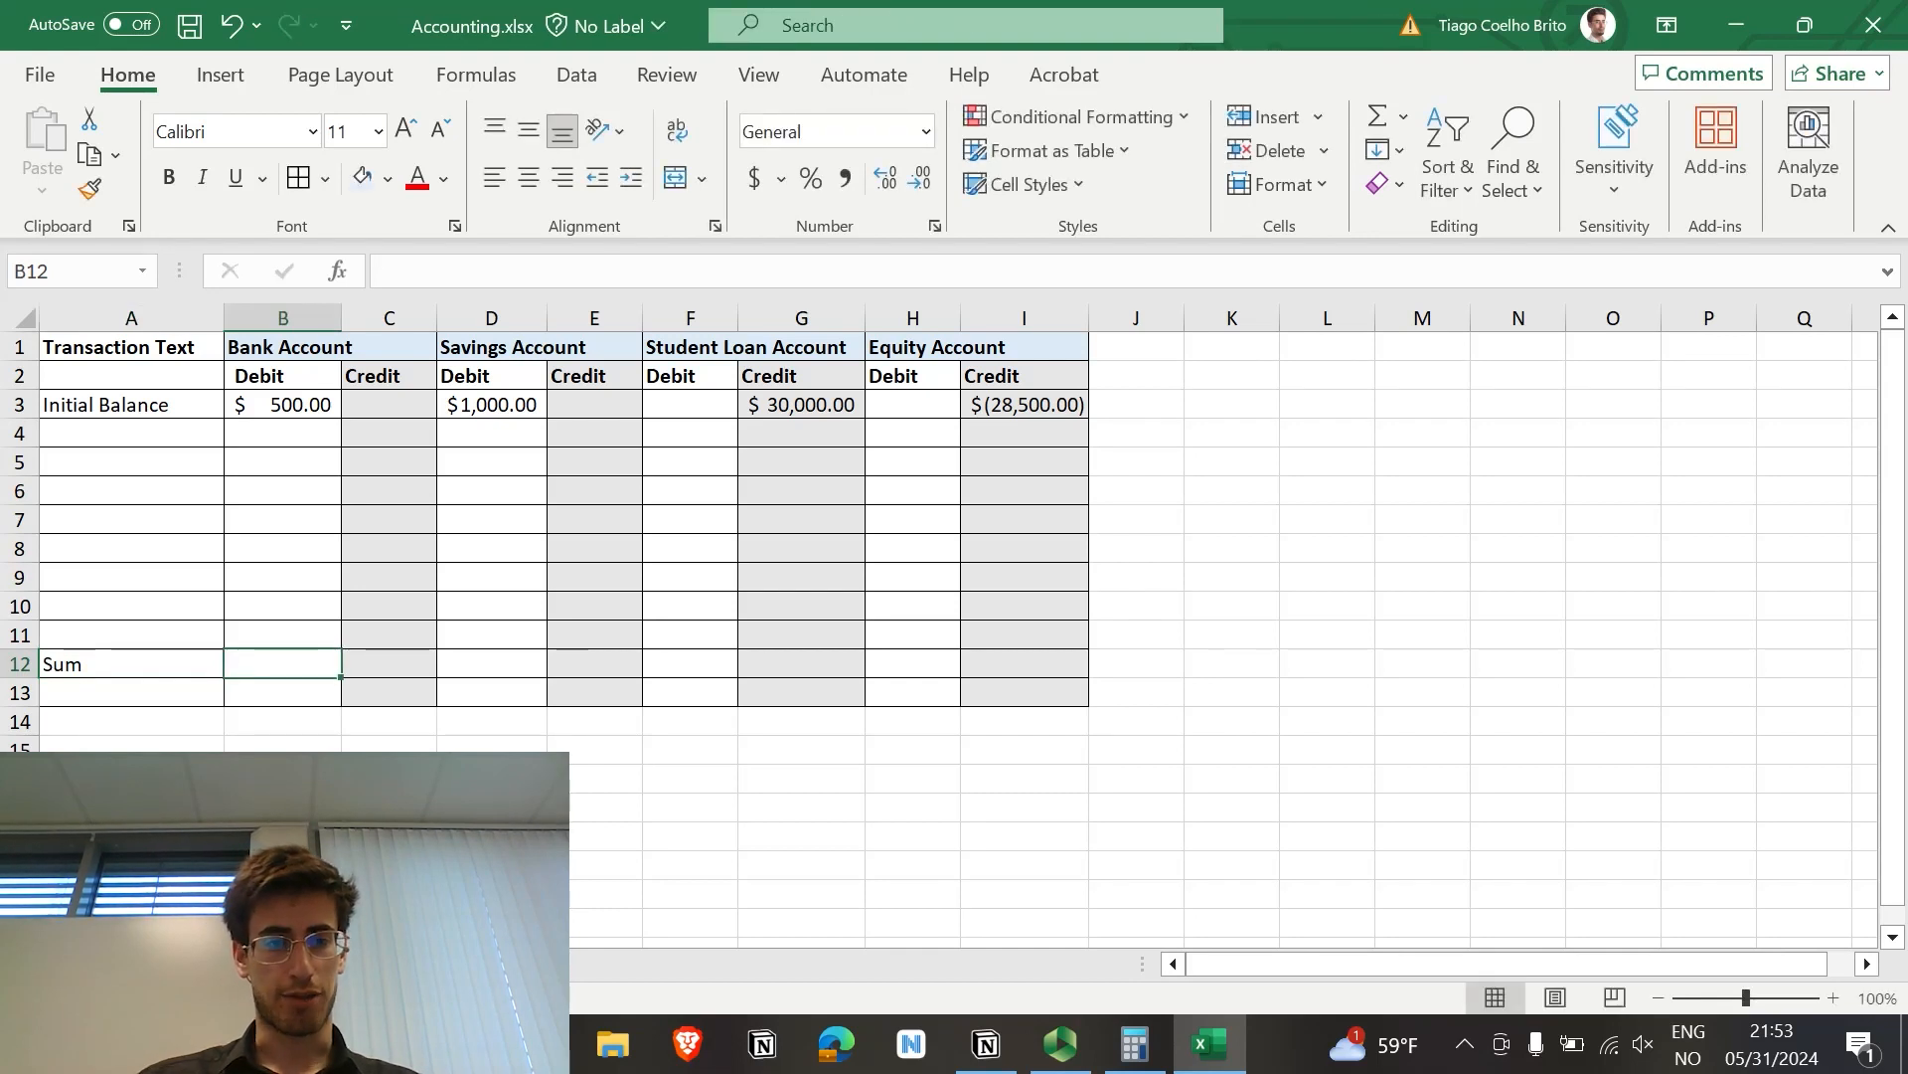
text(=)
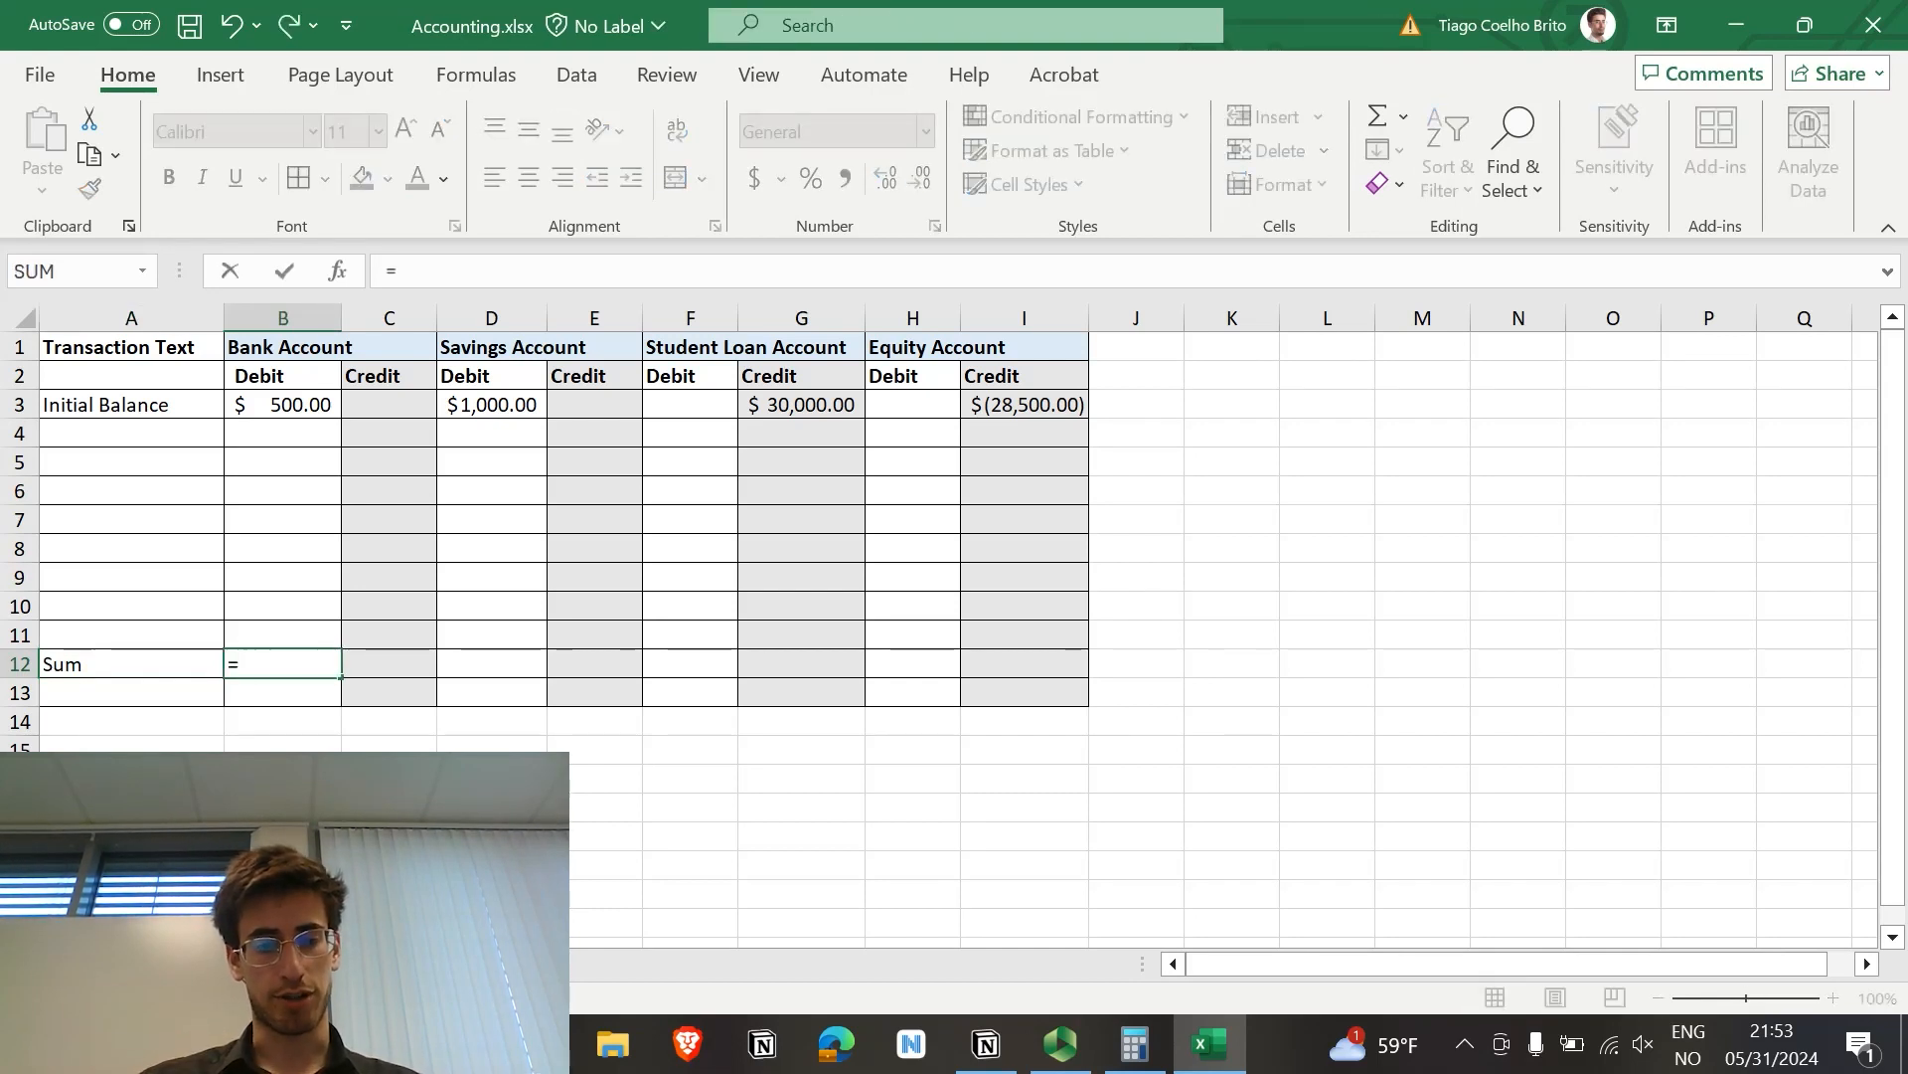
text(SUM)
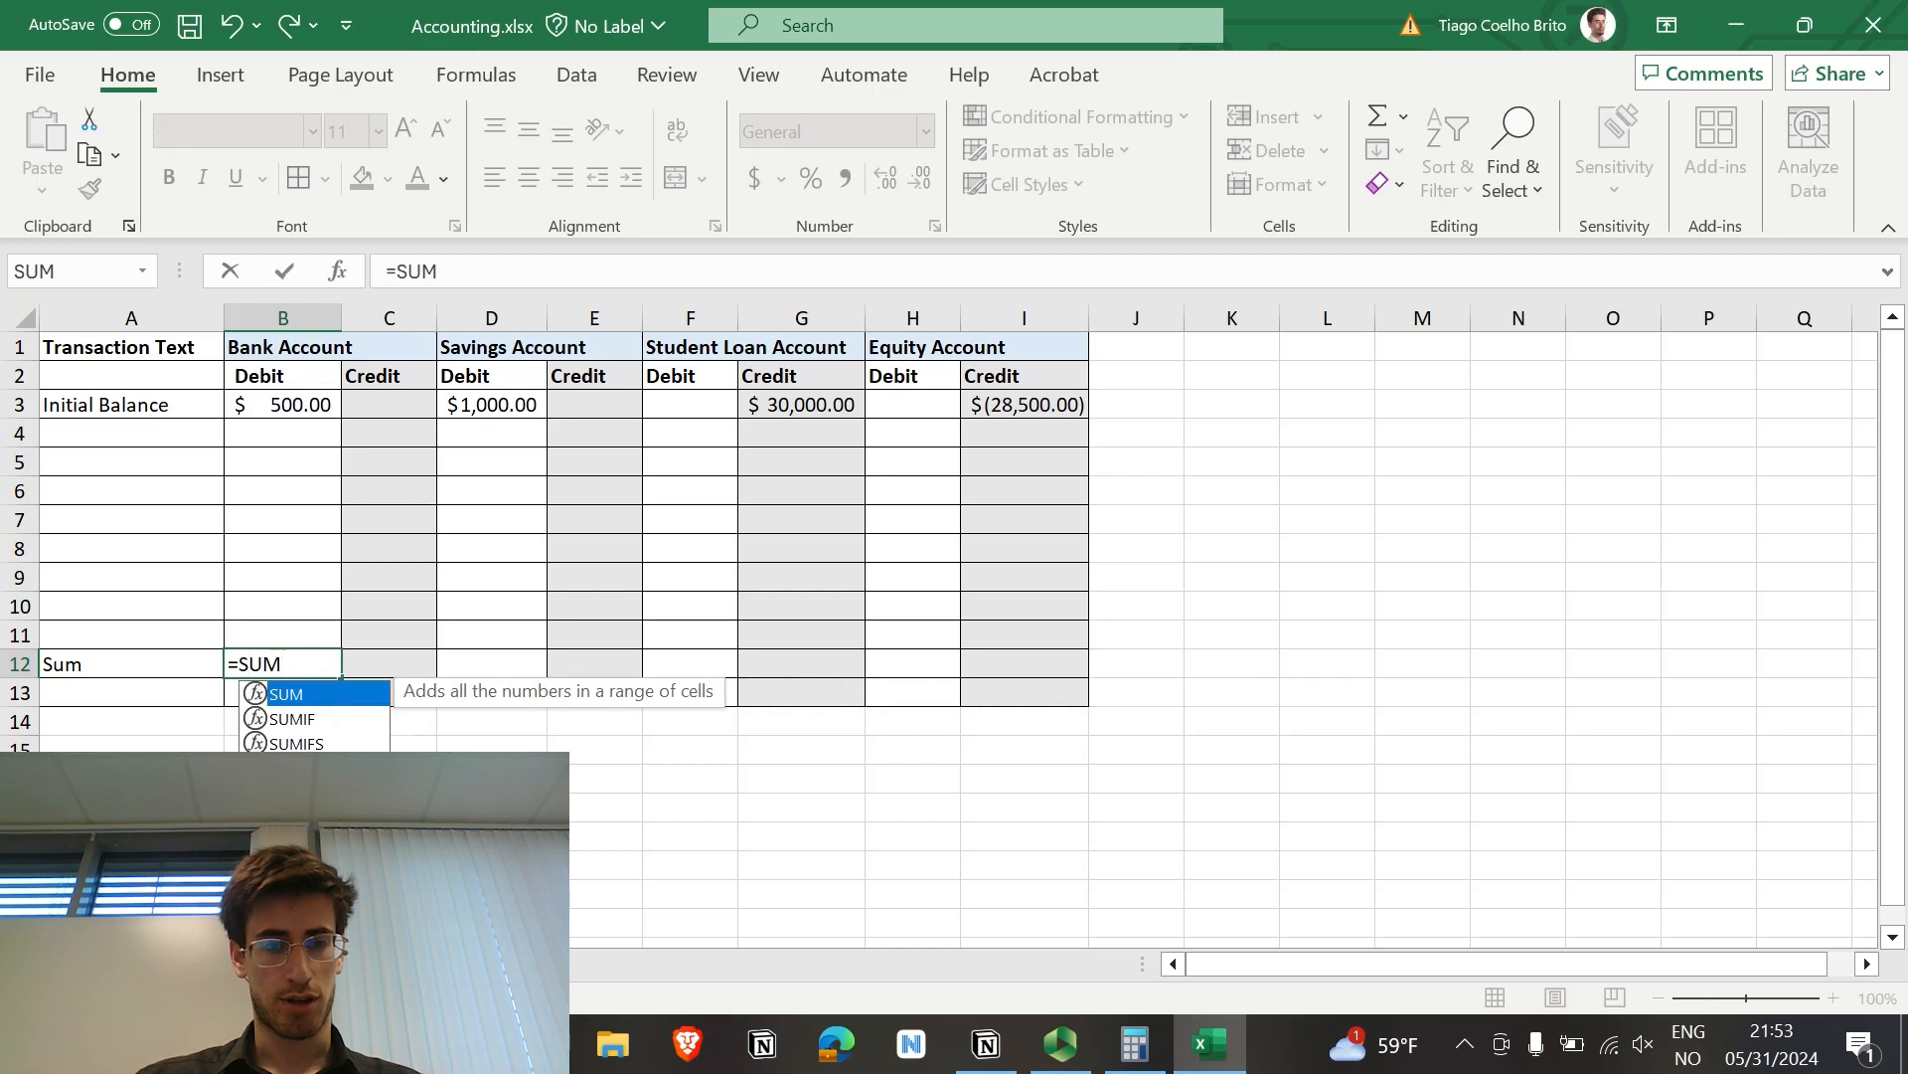
text(()
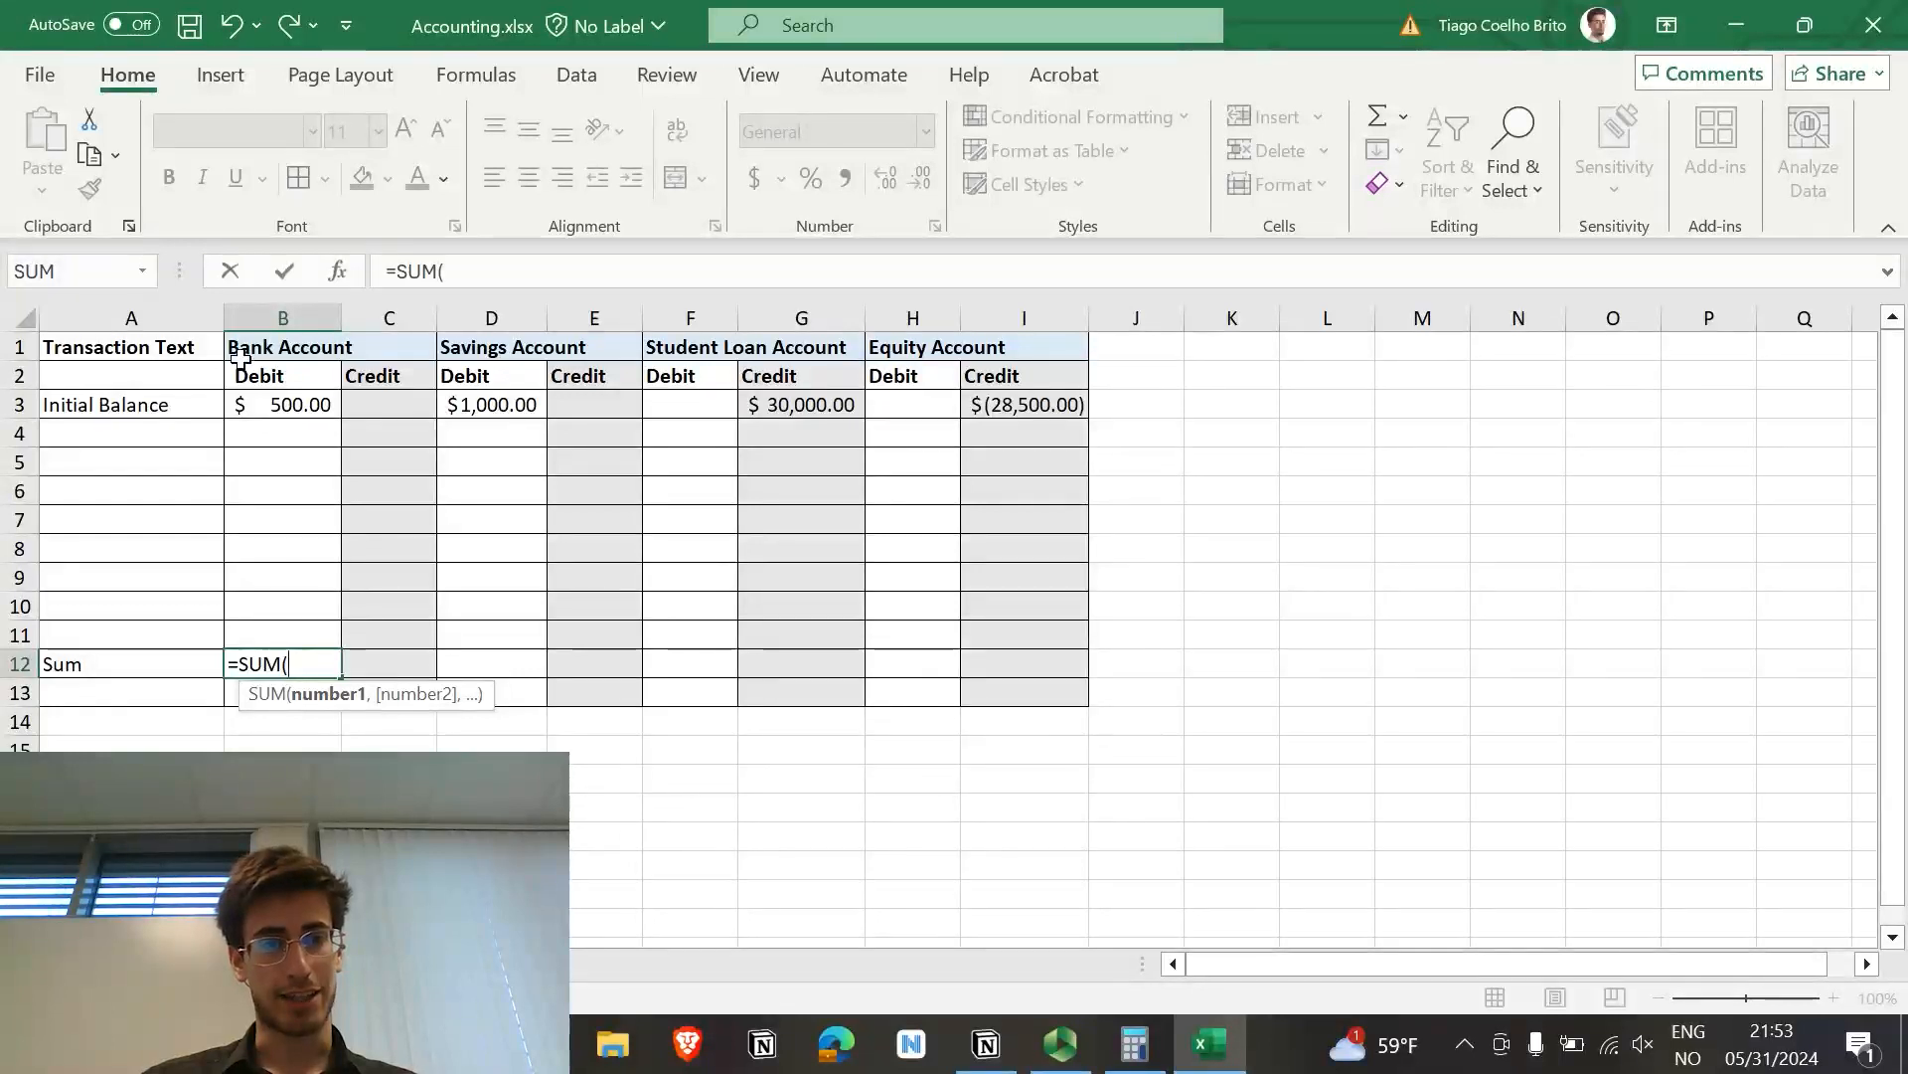
drag(274, 408, 276, 636)
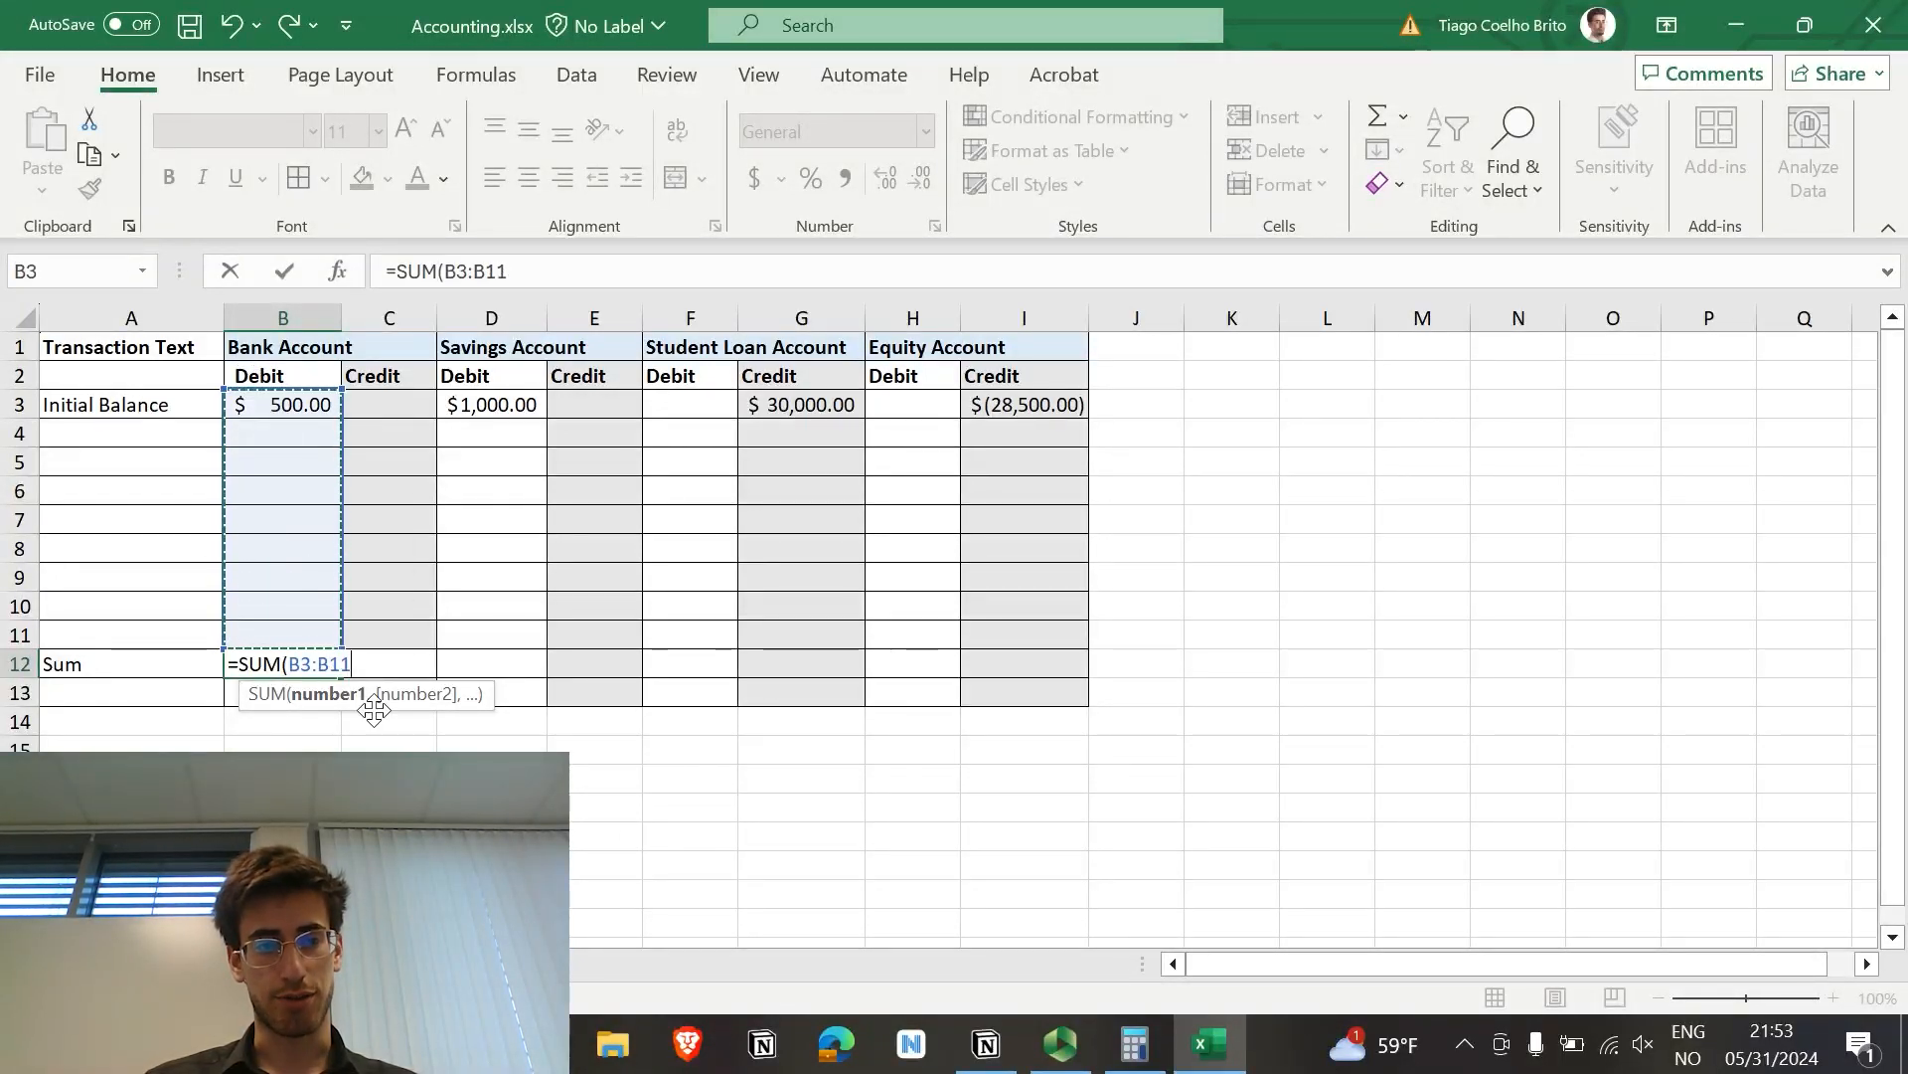
key(Return)
click(313, 659)
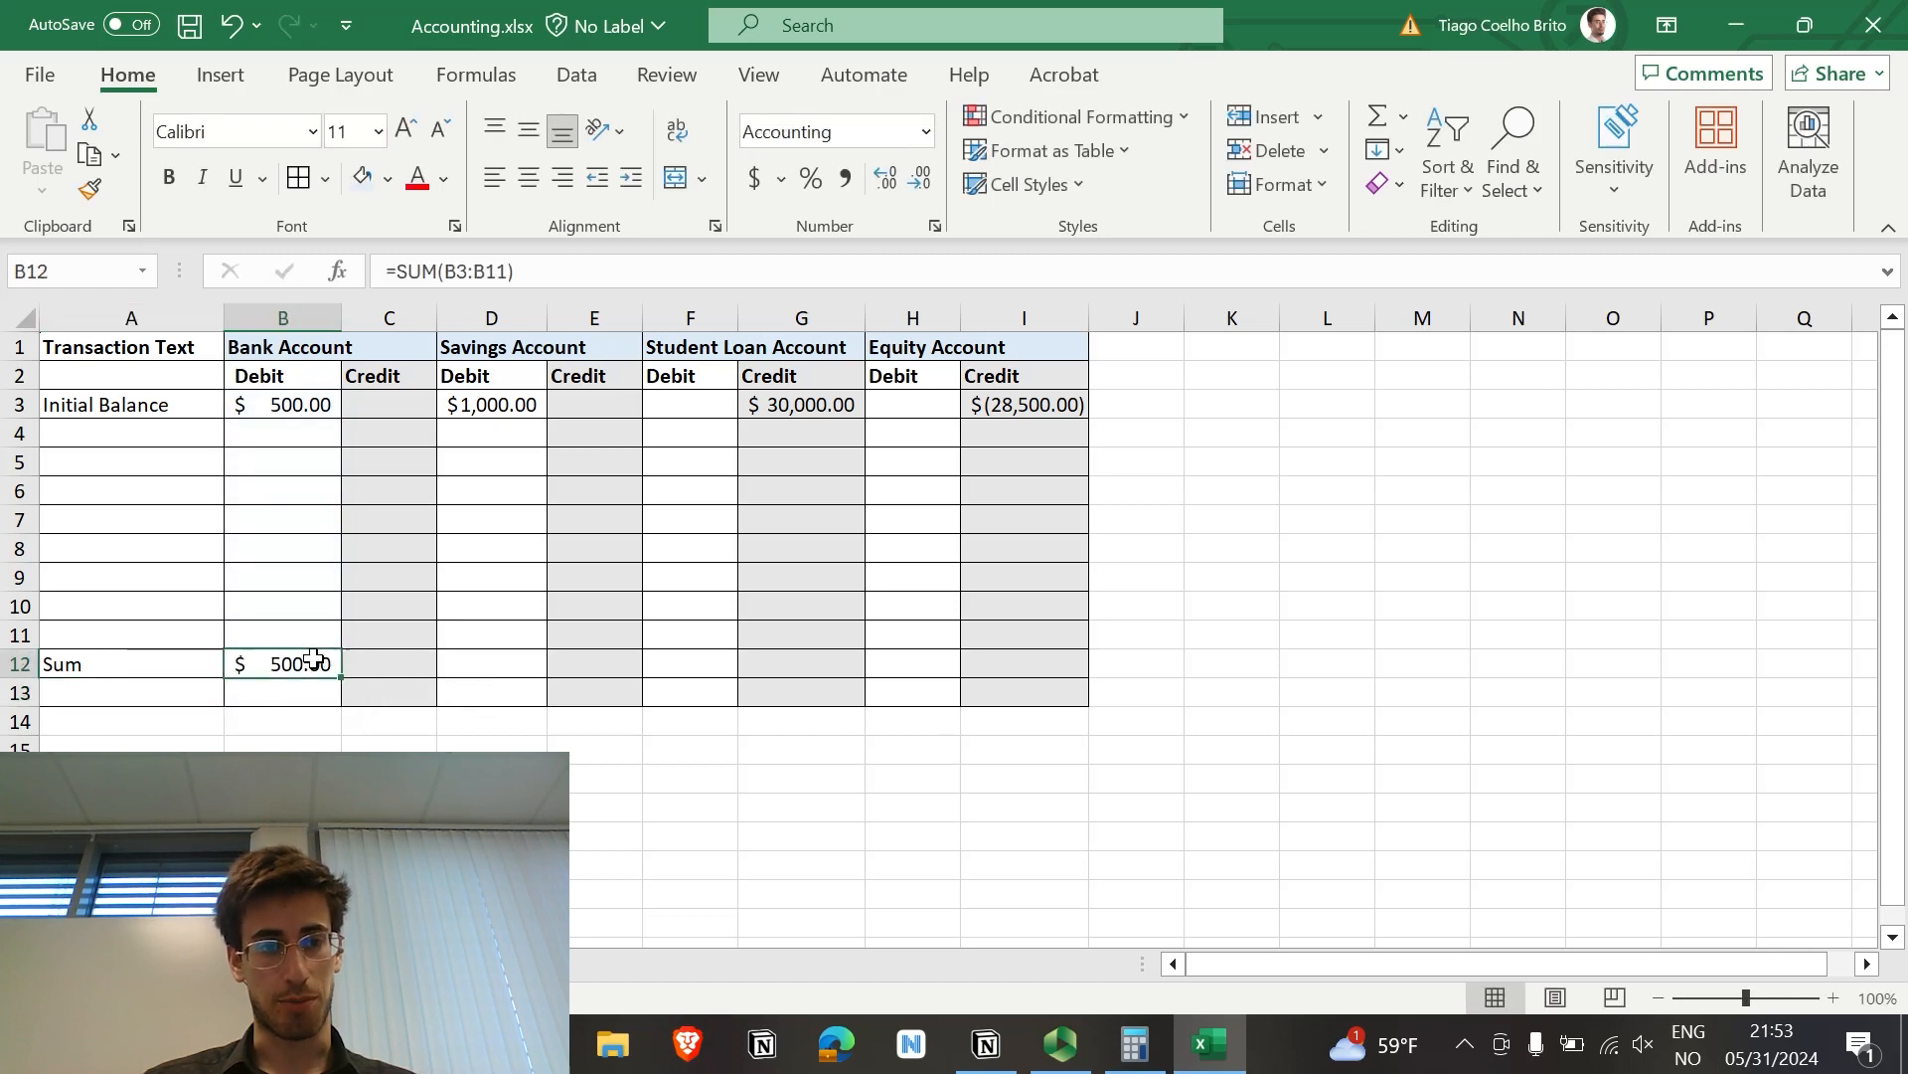
click(356, 663)
text(=su)
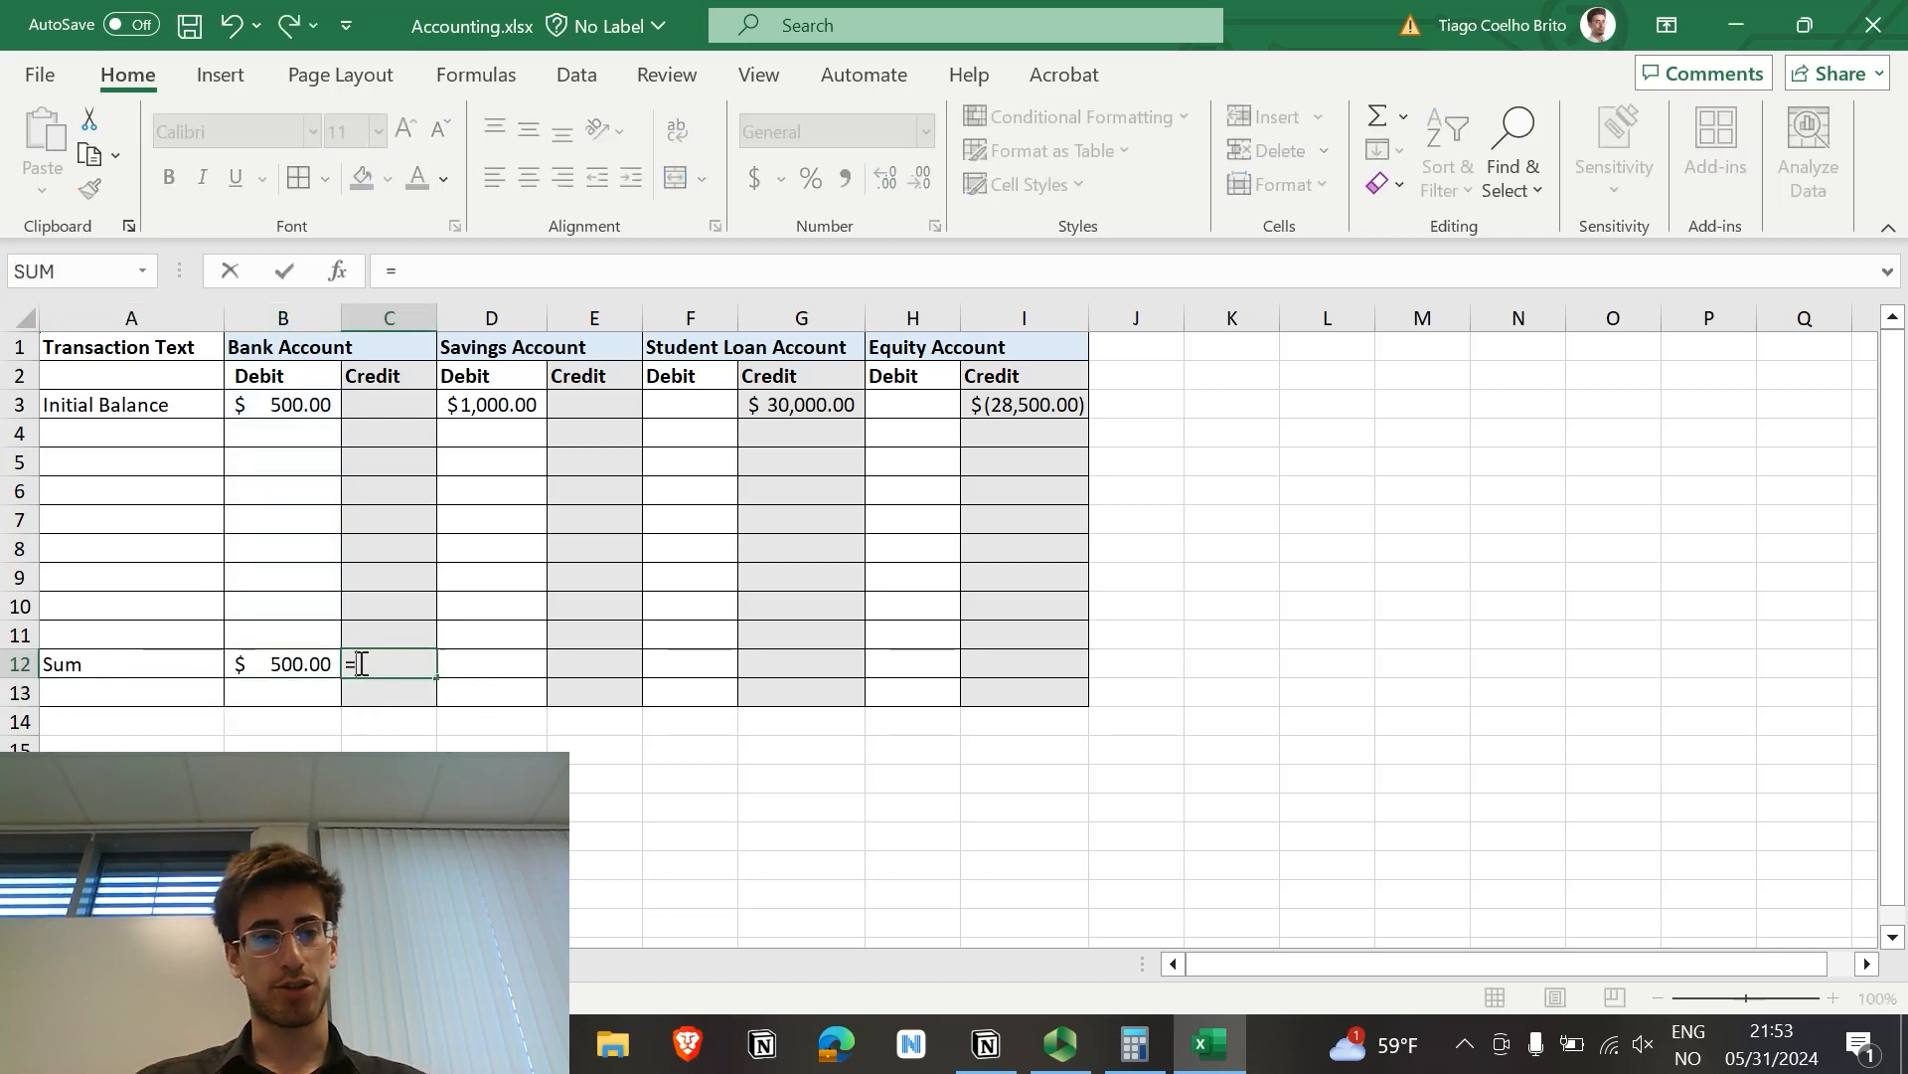
key(Escape)
key(Escape)
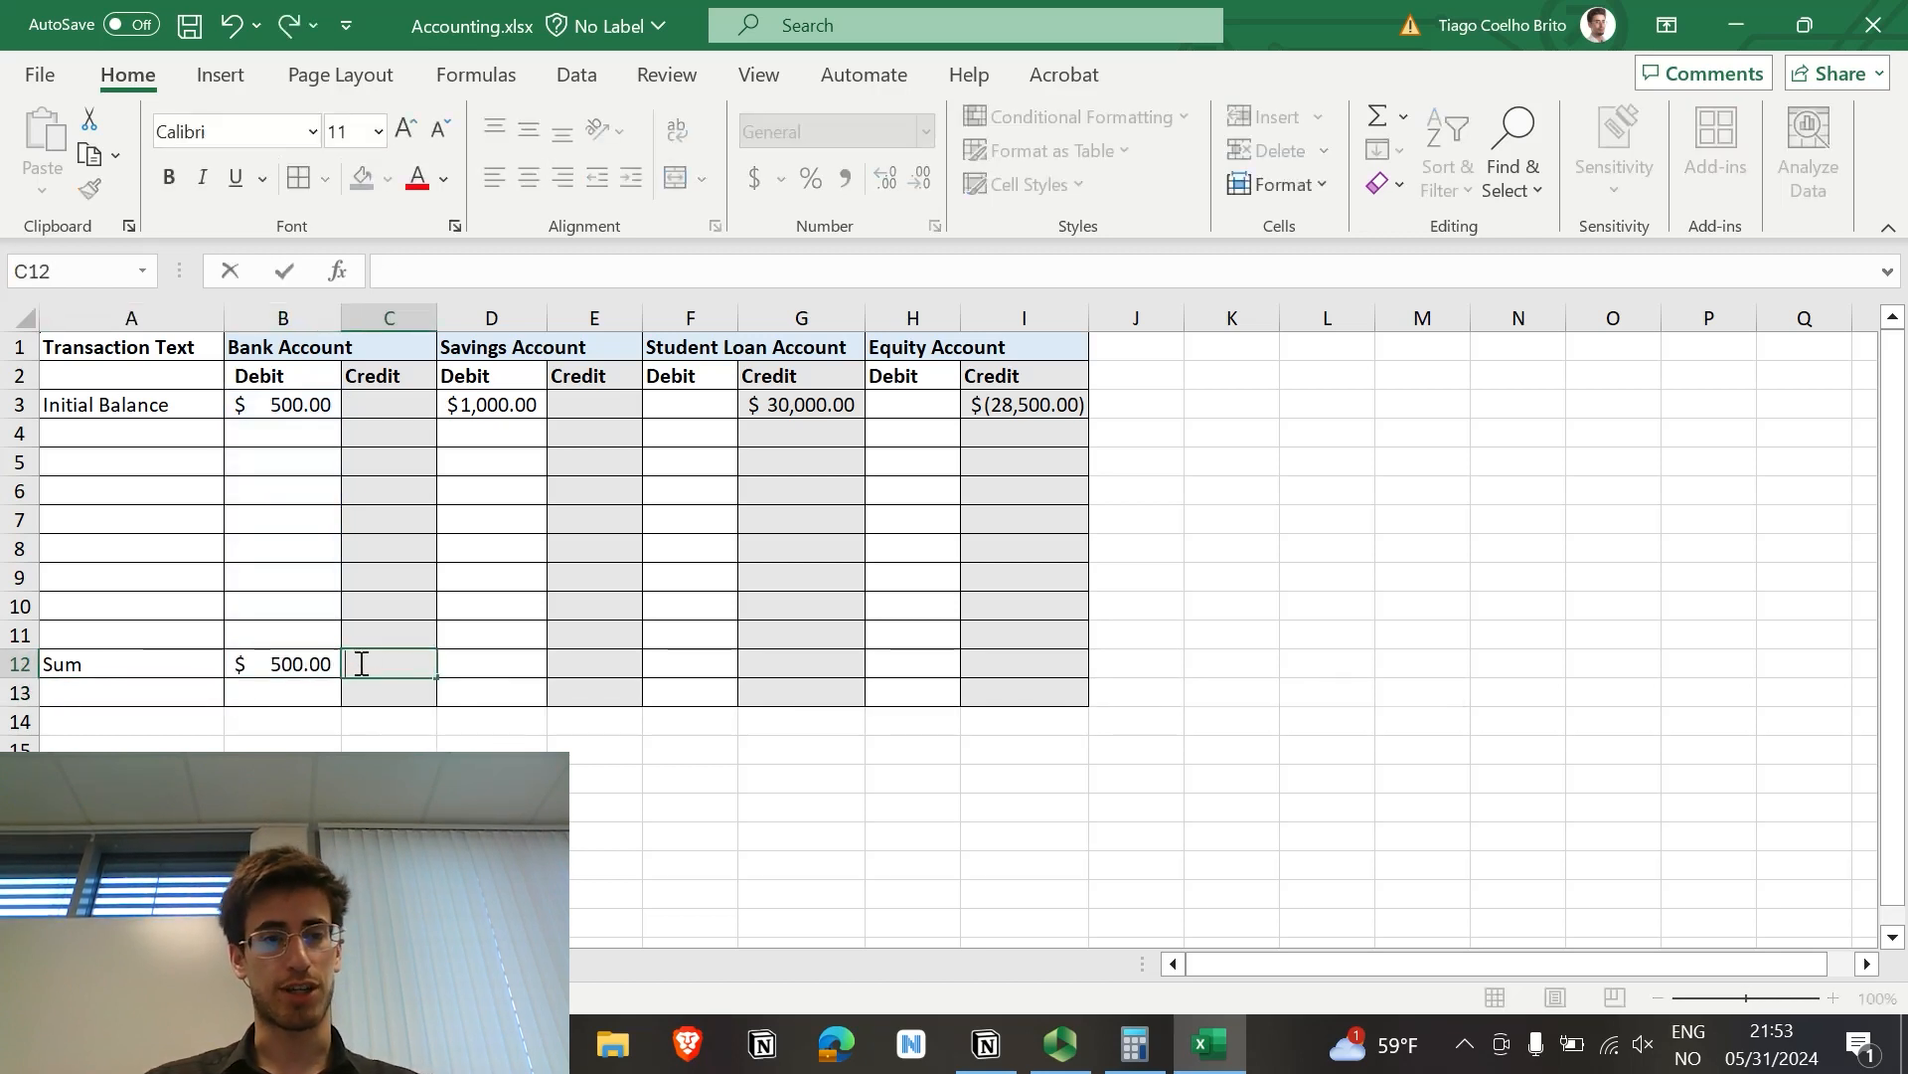
Step: Copy the sum formula from B12 across row 12 through I12 and save the workbook
click(304, 660)
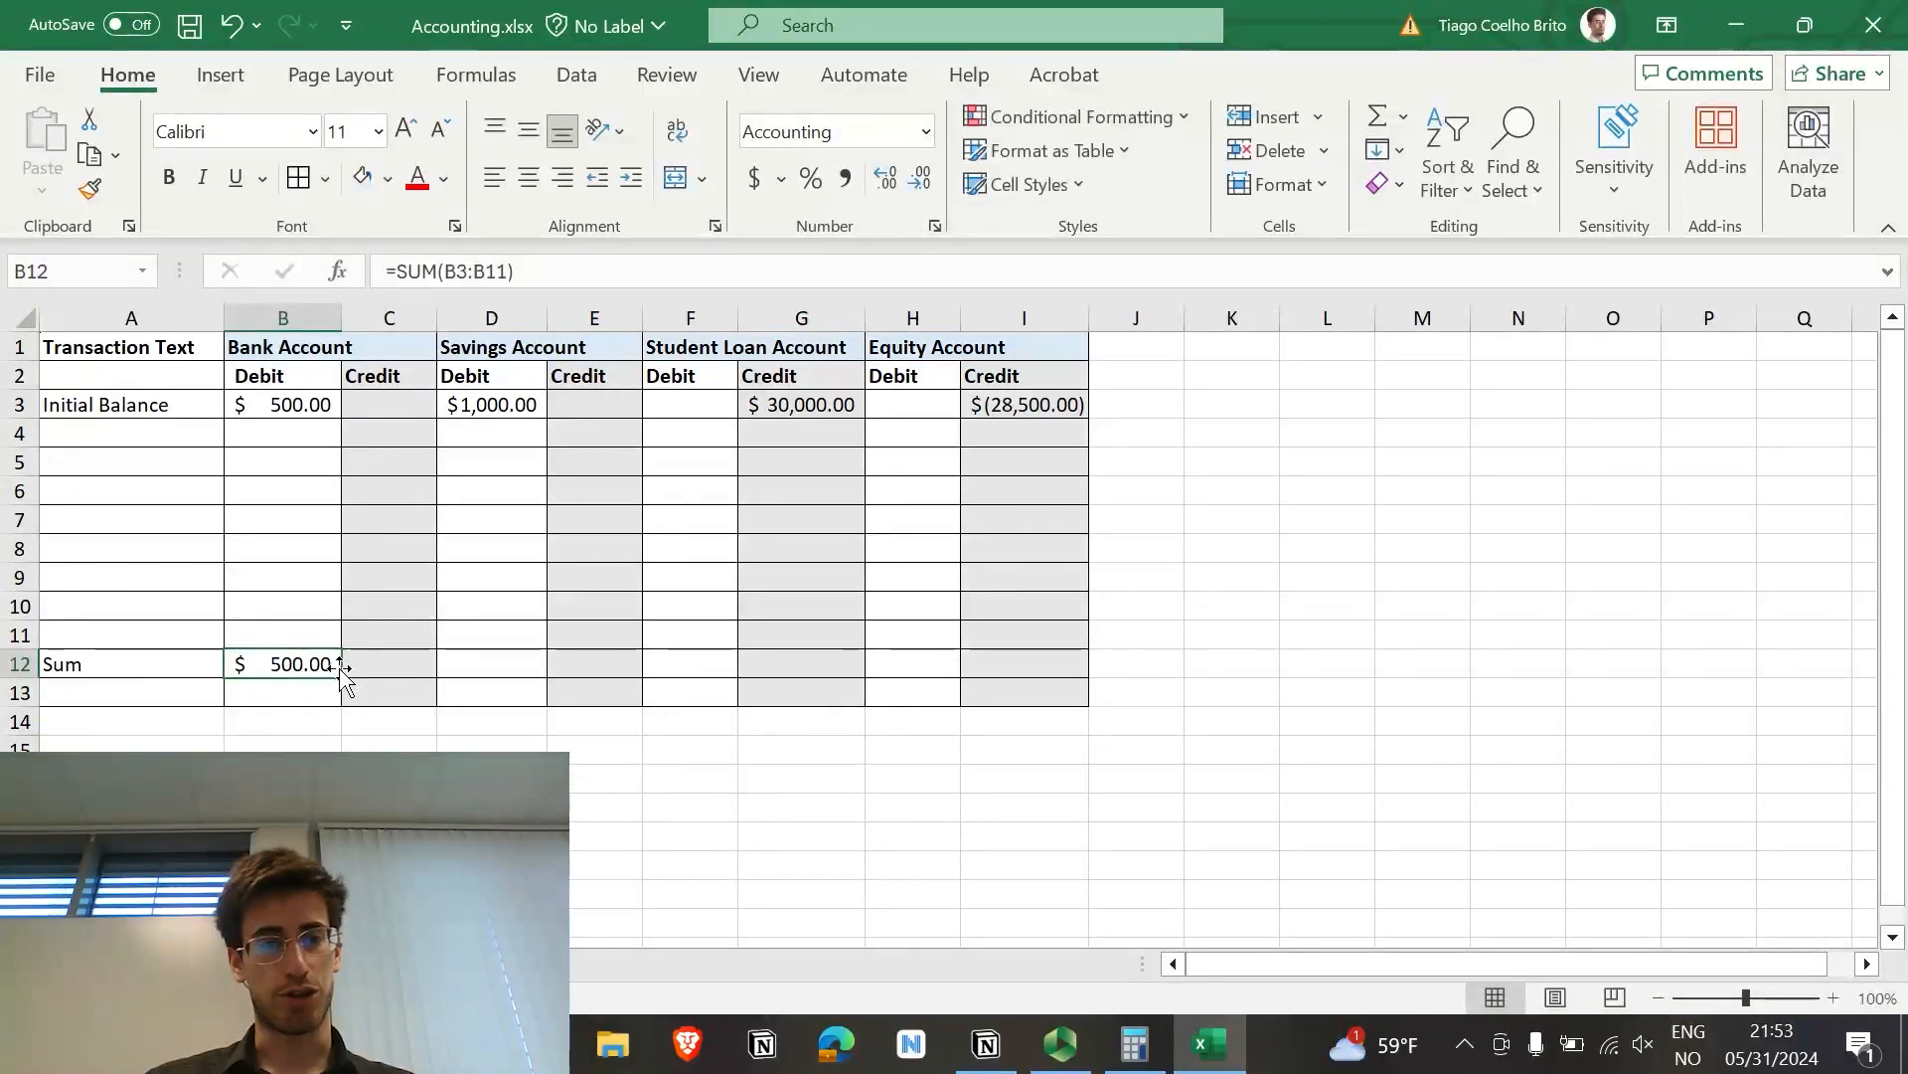
drag(344, 679, 1074, 679)
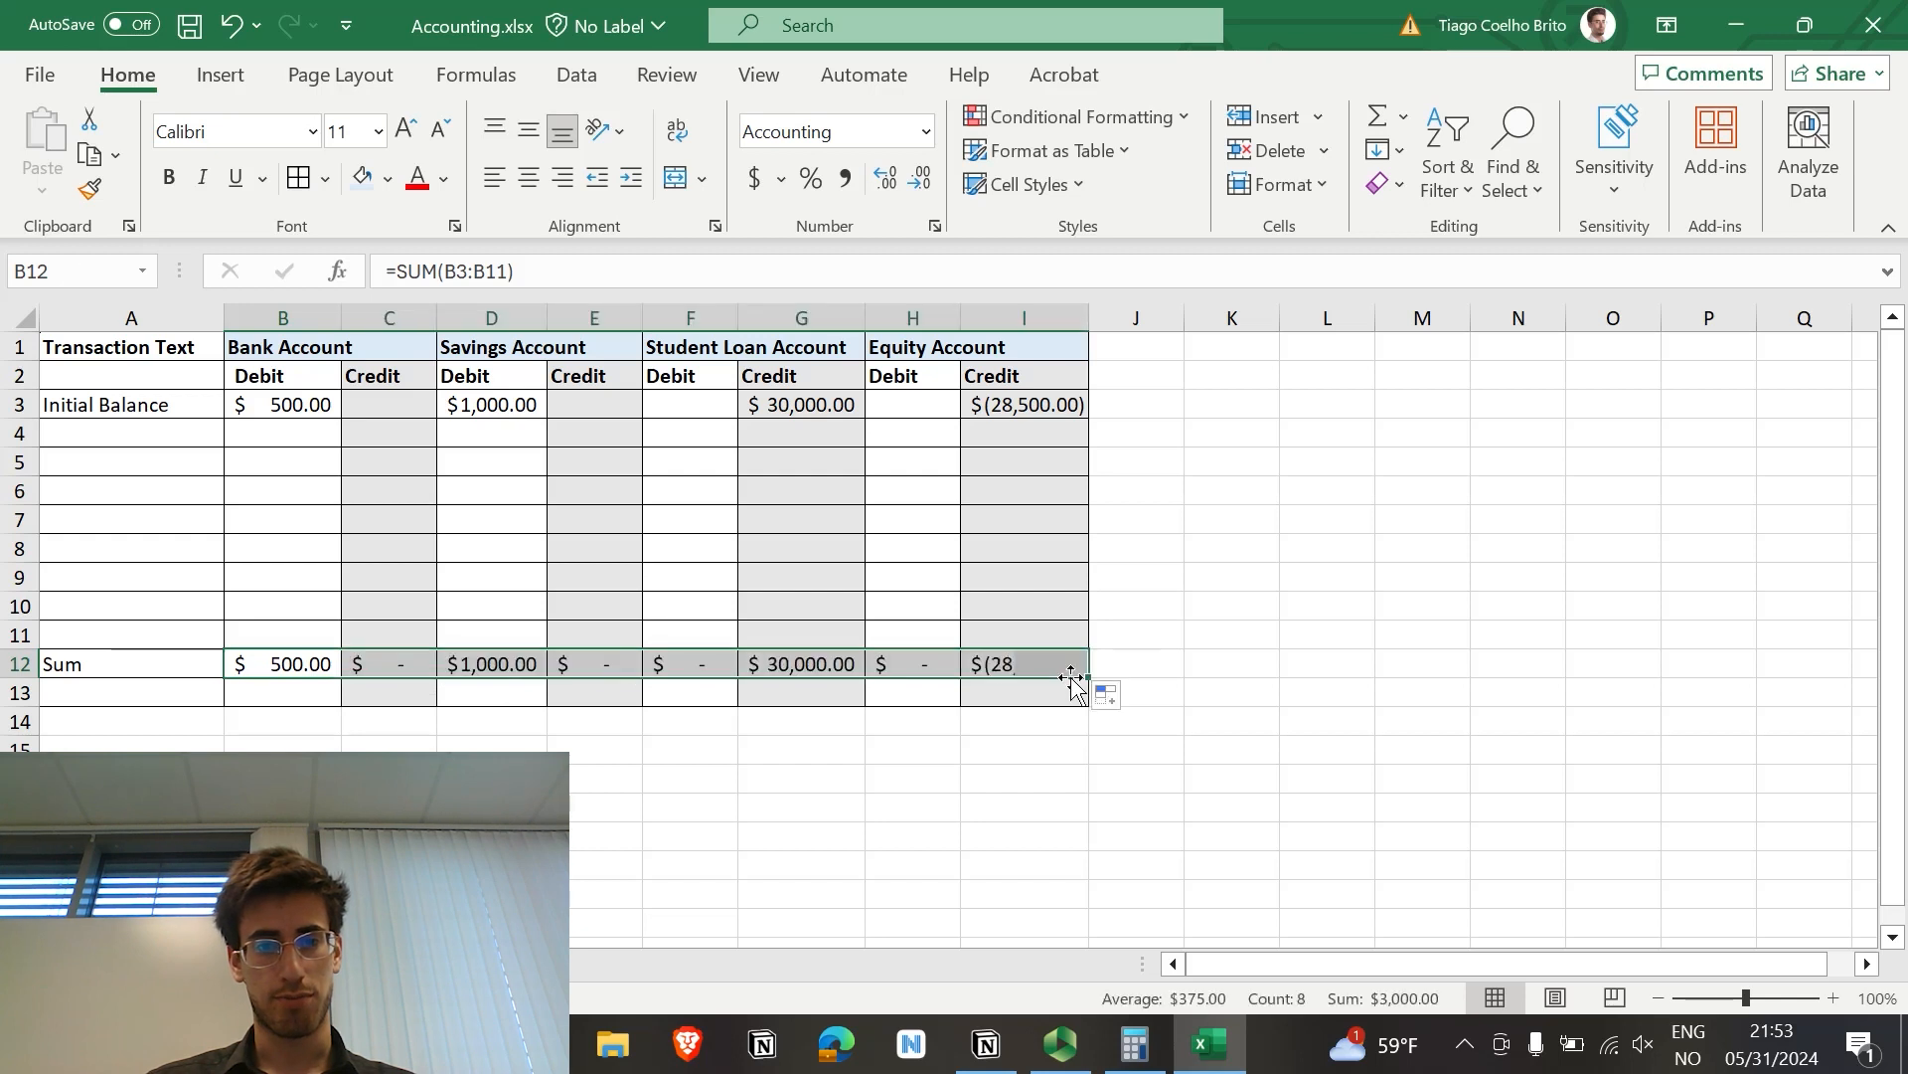
click(779, 788)
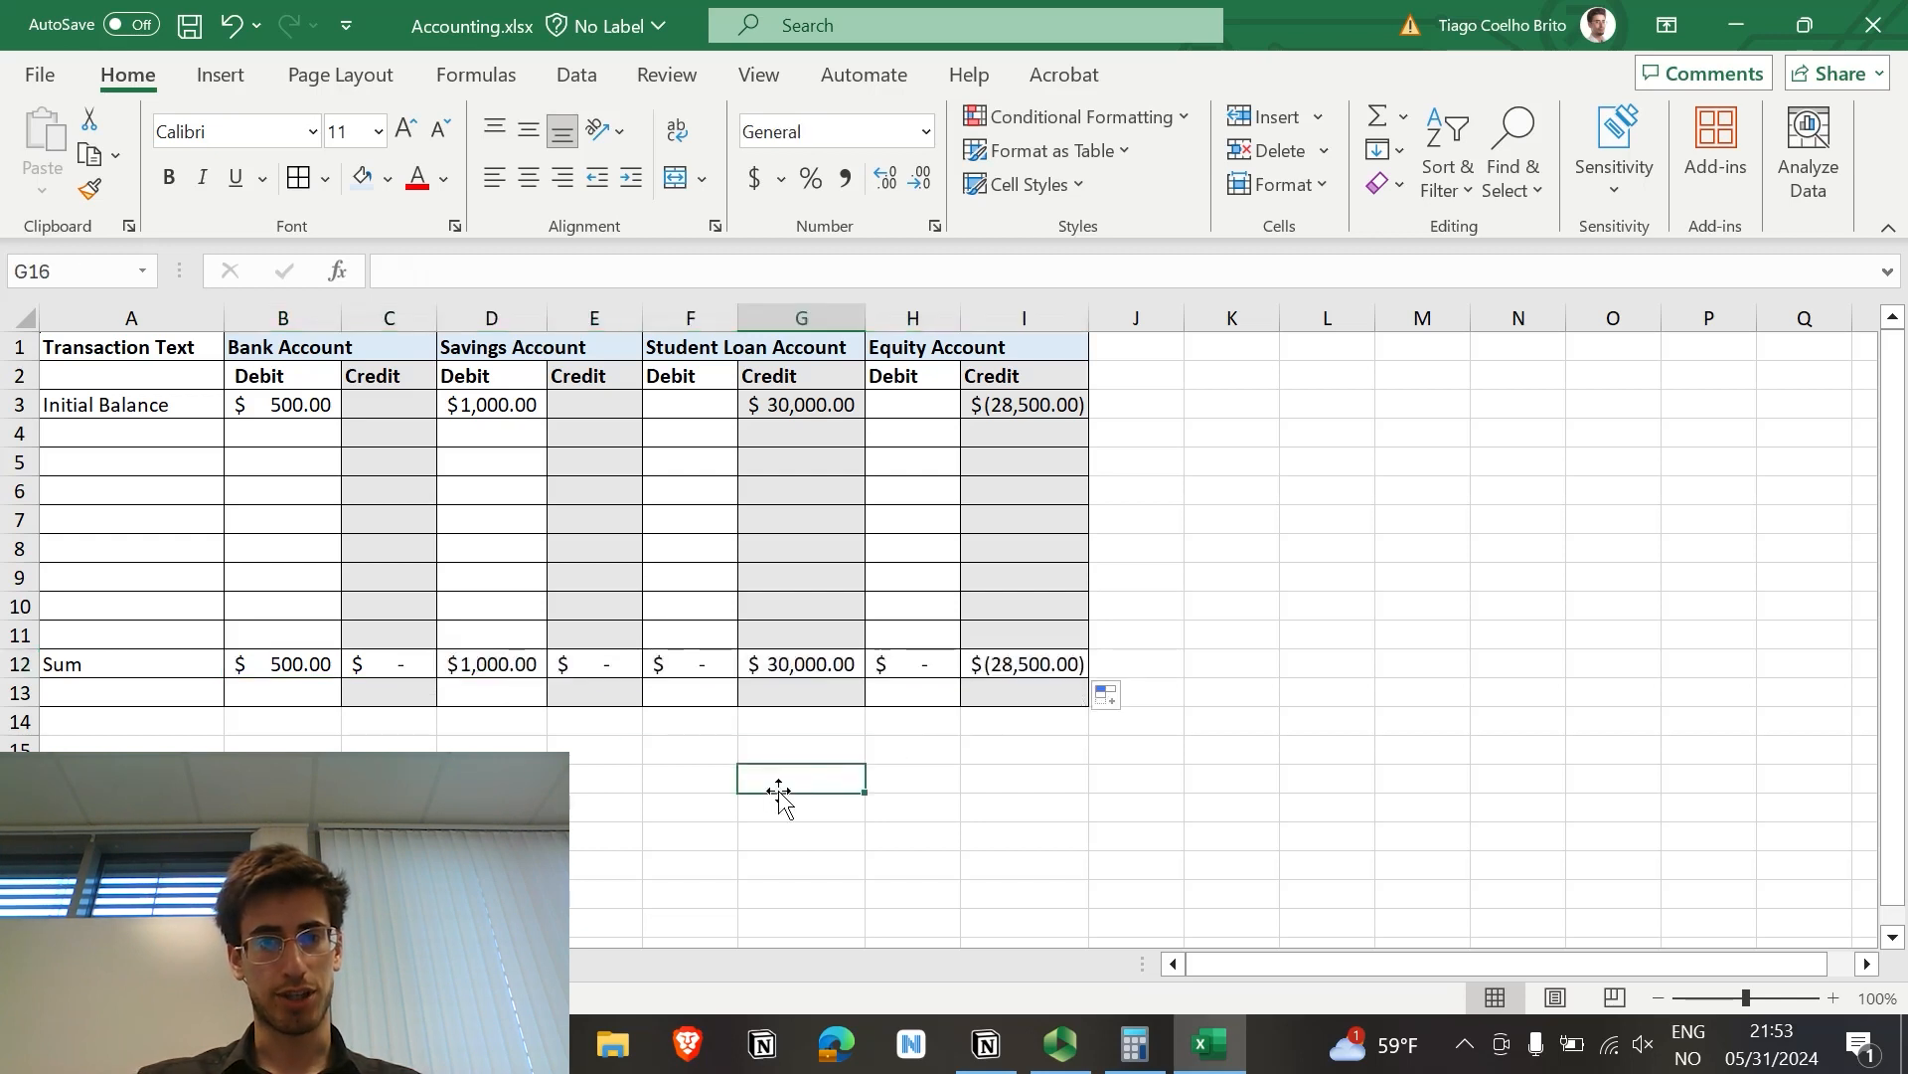
key(ctrl+s)
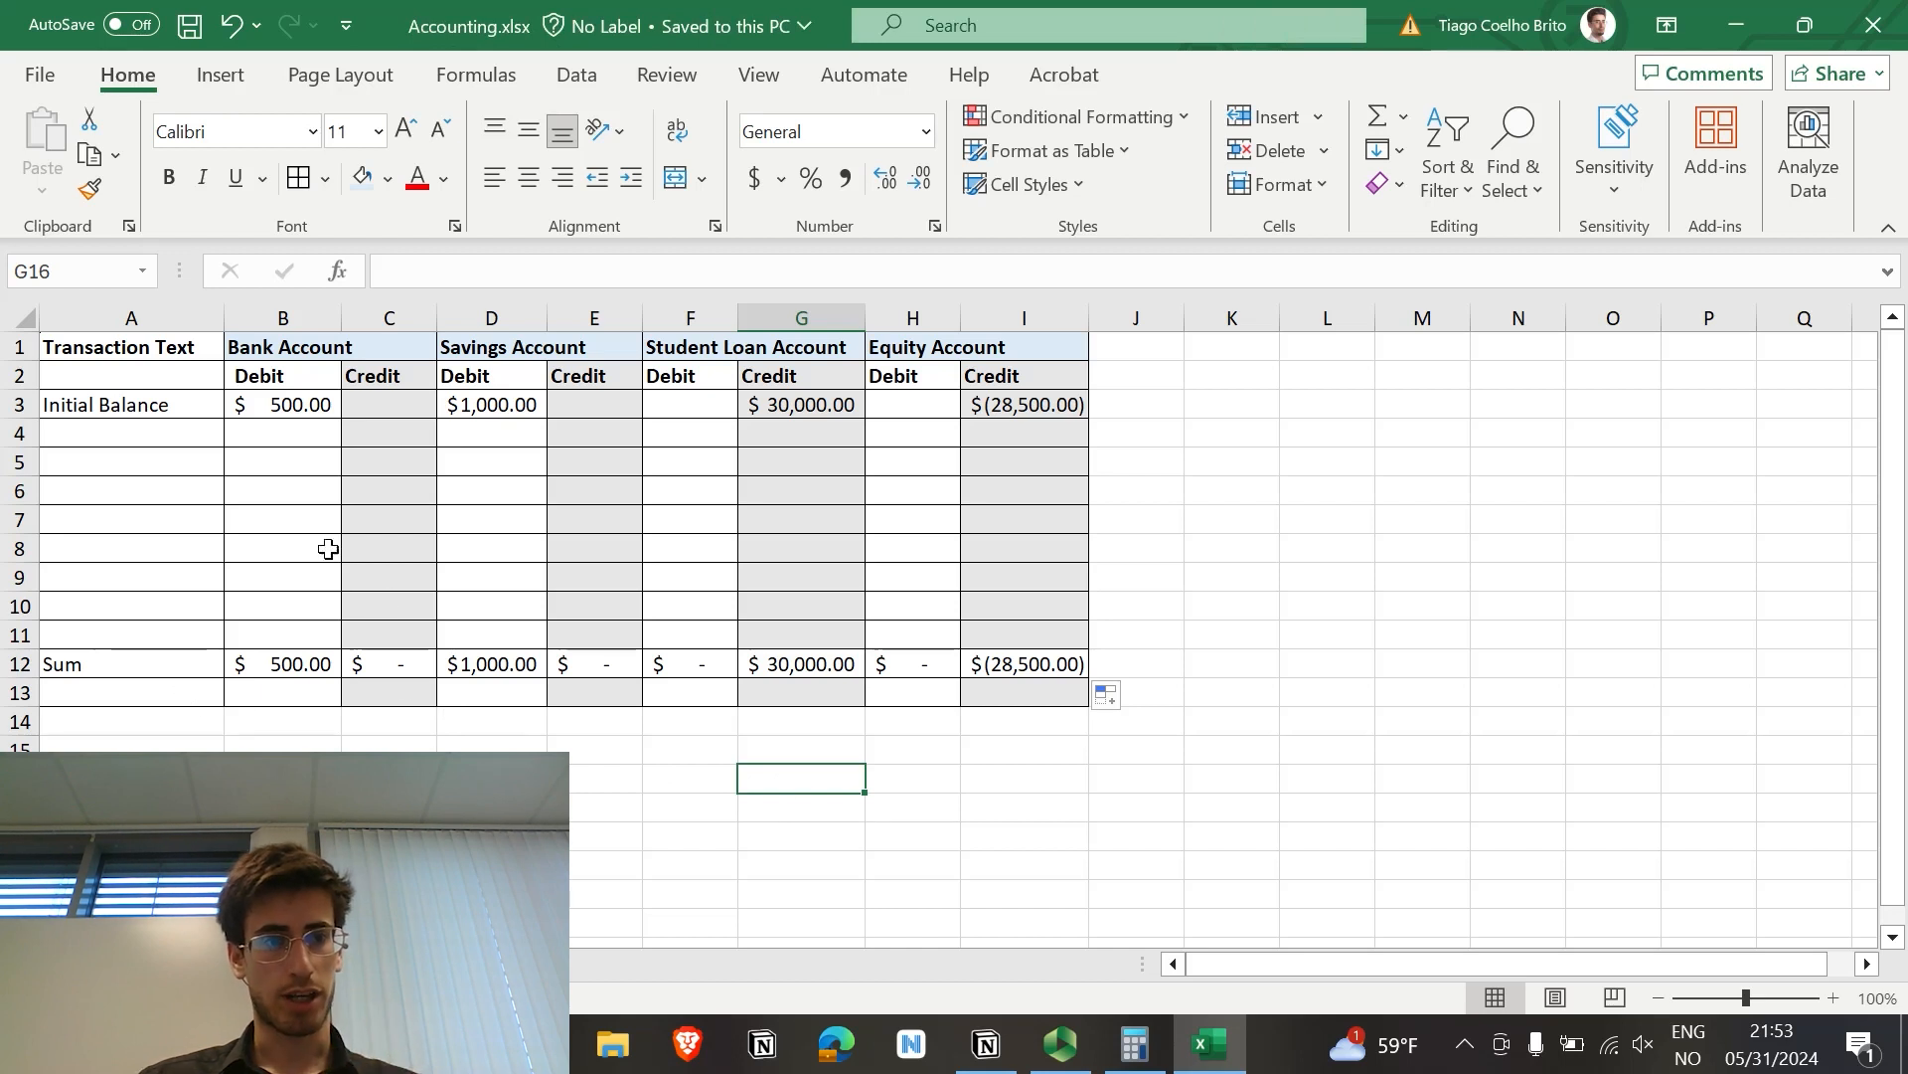
Step: Make the Sum label in A12 bold and save the workbook
click(127, 662)
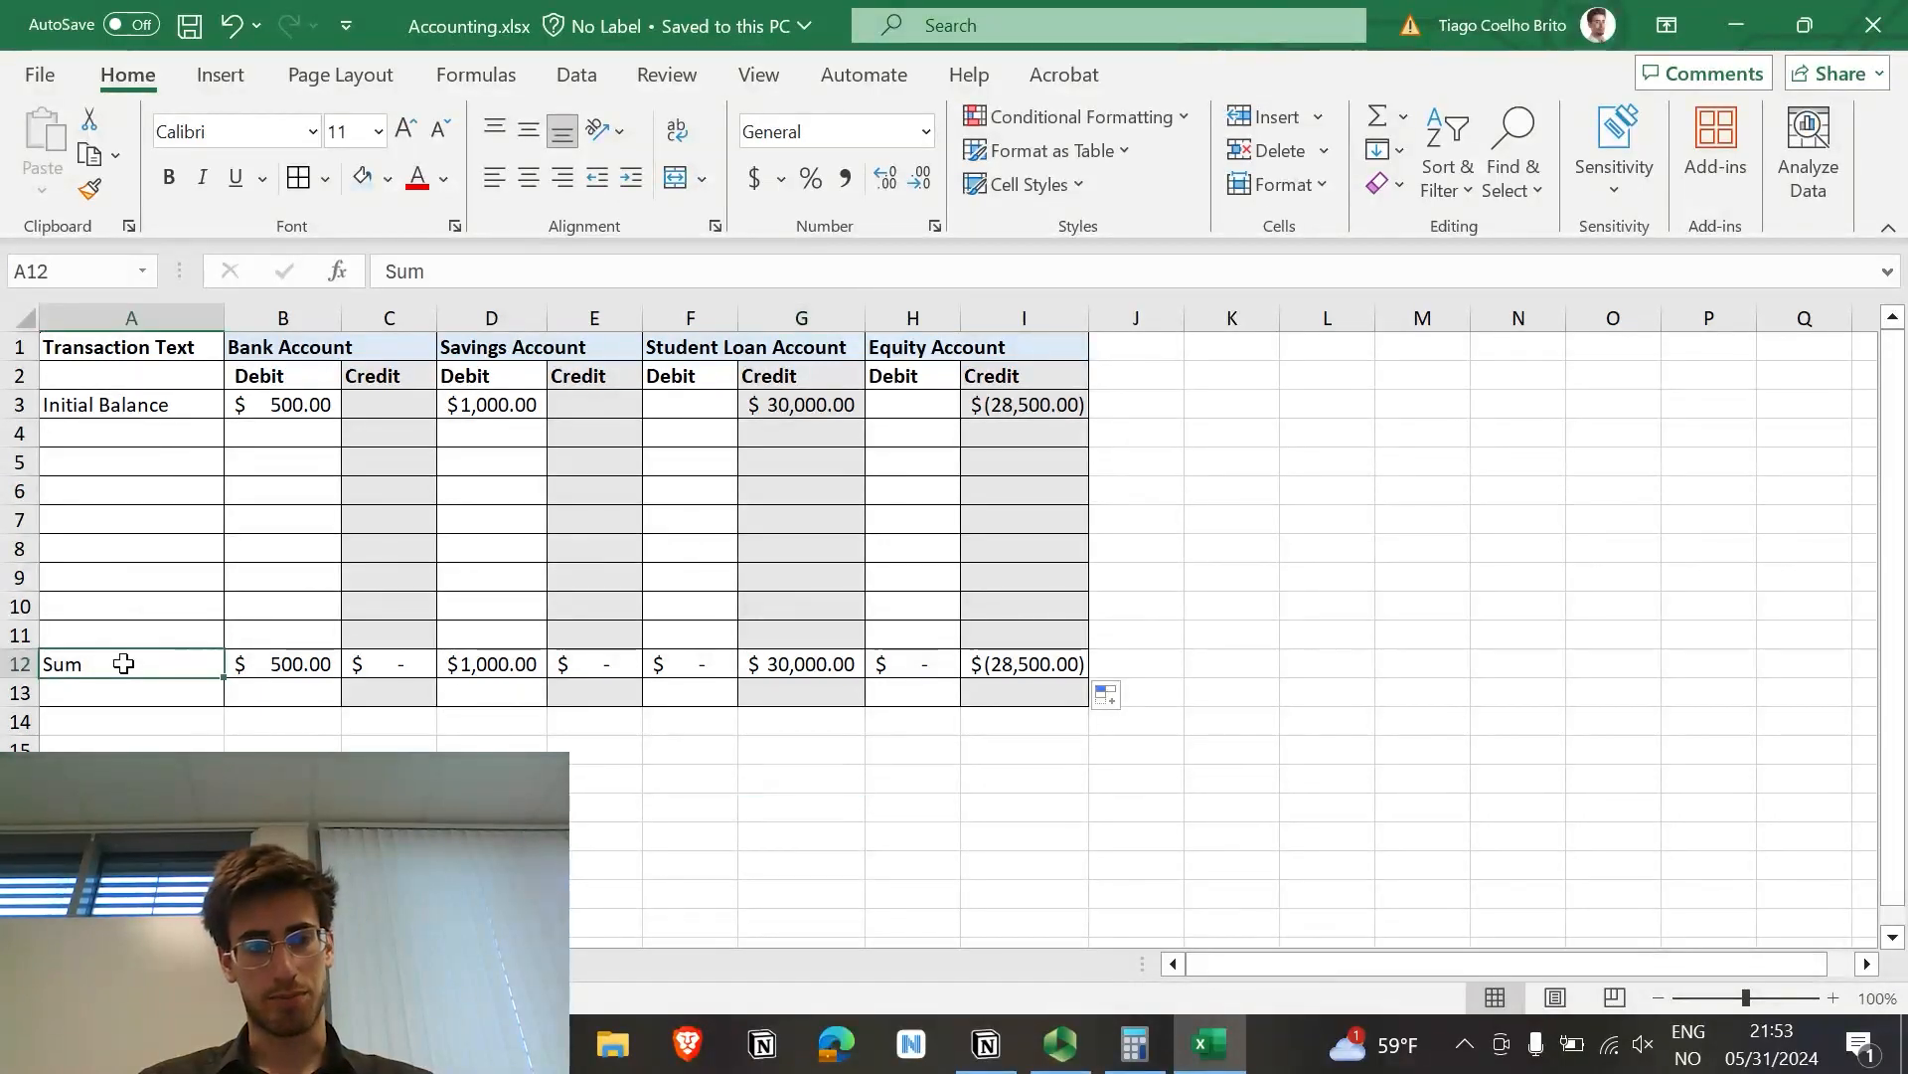
key(ctrl+b)
click(179, 703)
key(ctrl+s)
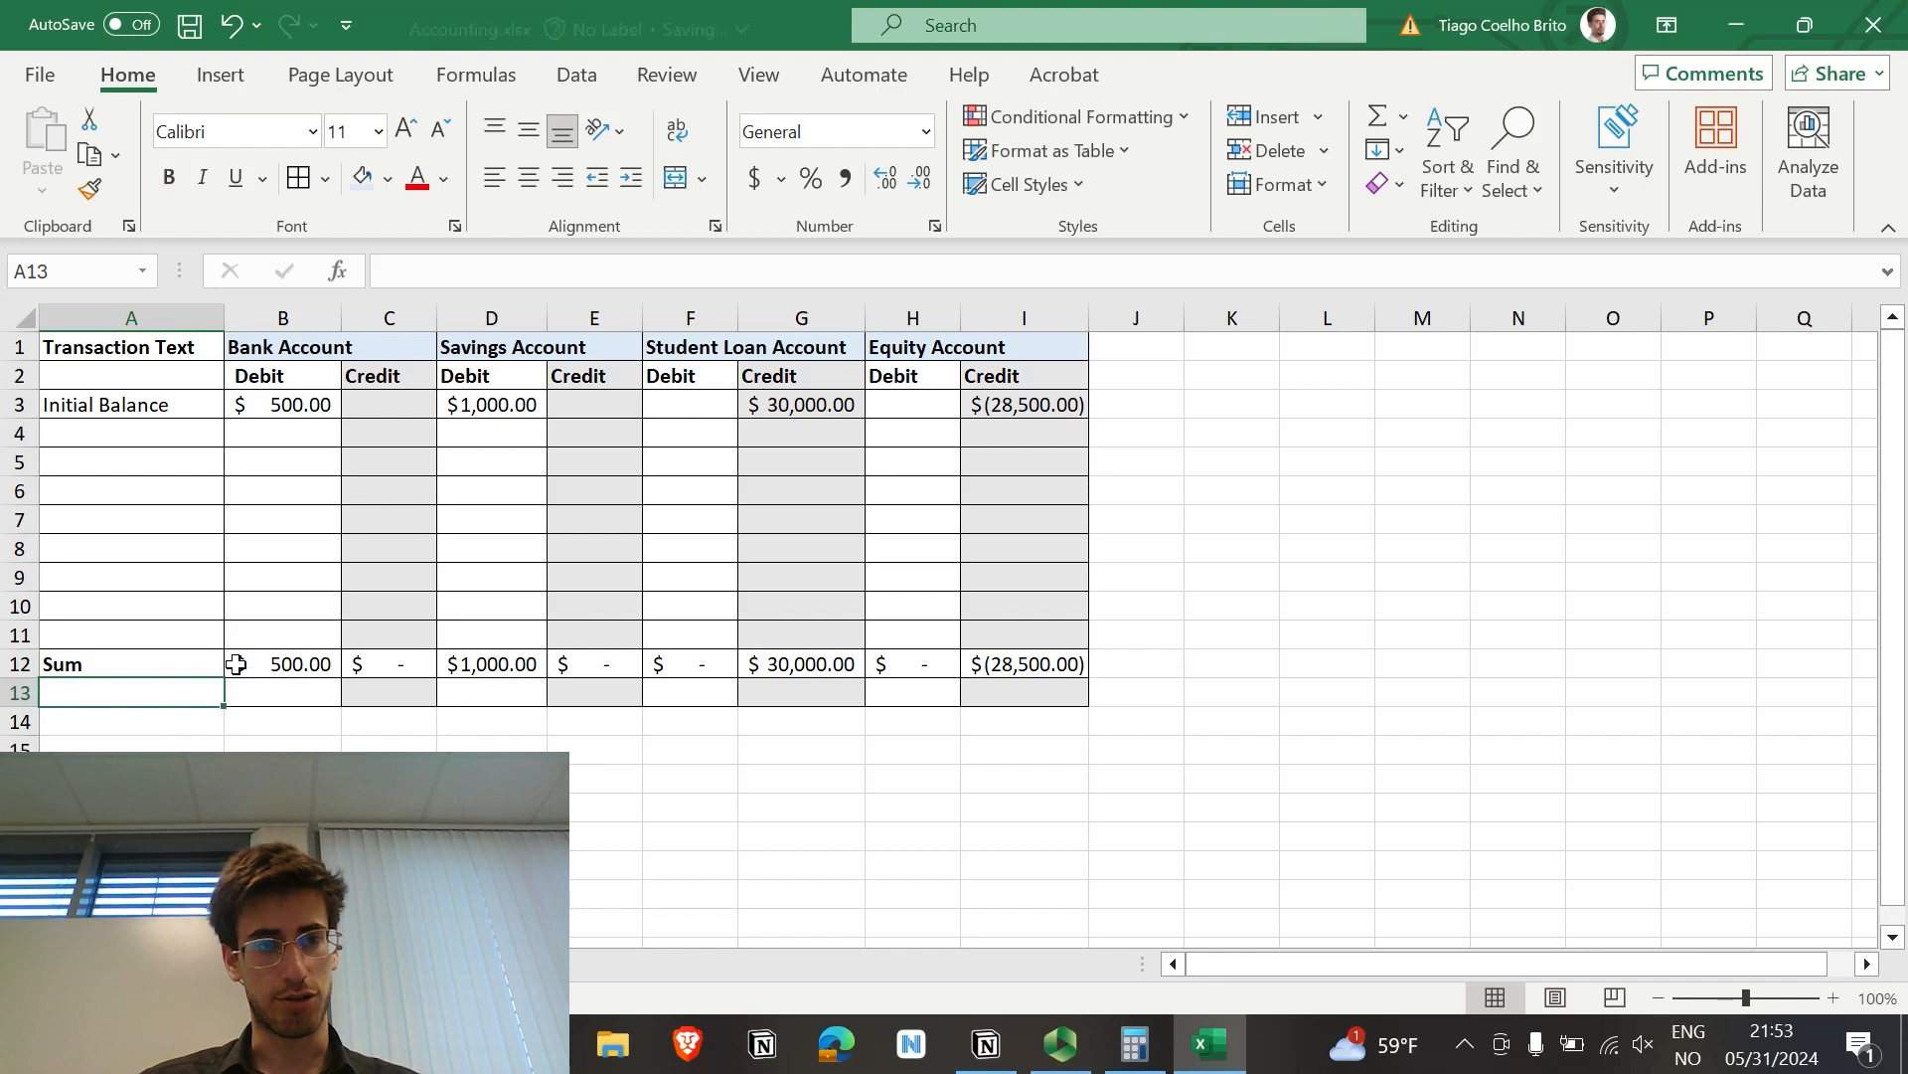
Step: Enter the transaction 2024.05.05 - May Salary in A4 with a Bank Account debit of 3000 in B4
click(165, 436)
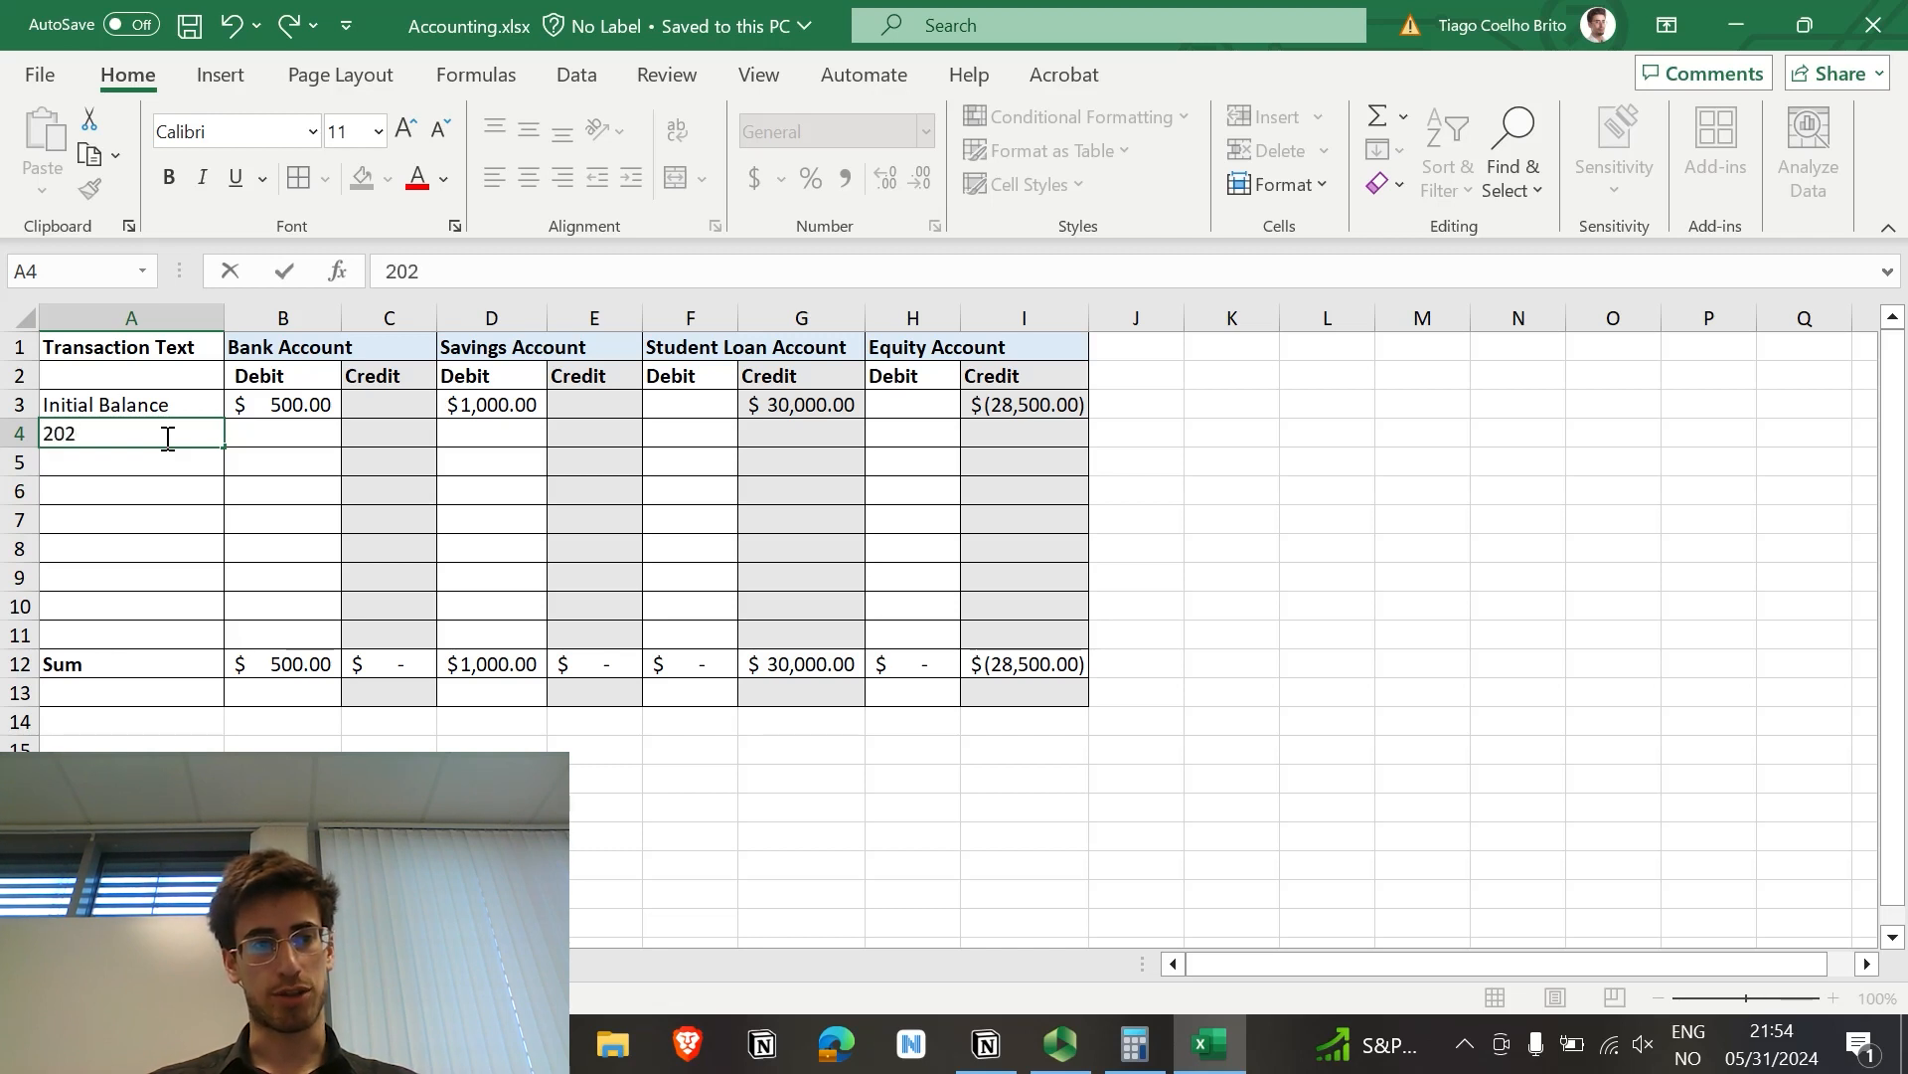
text(05.)
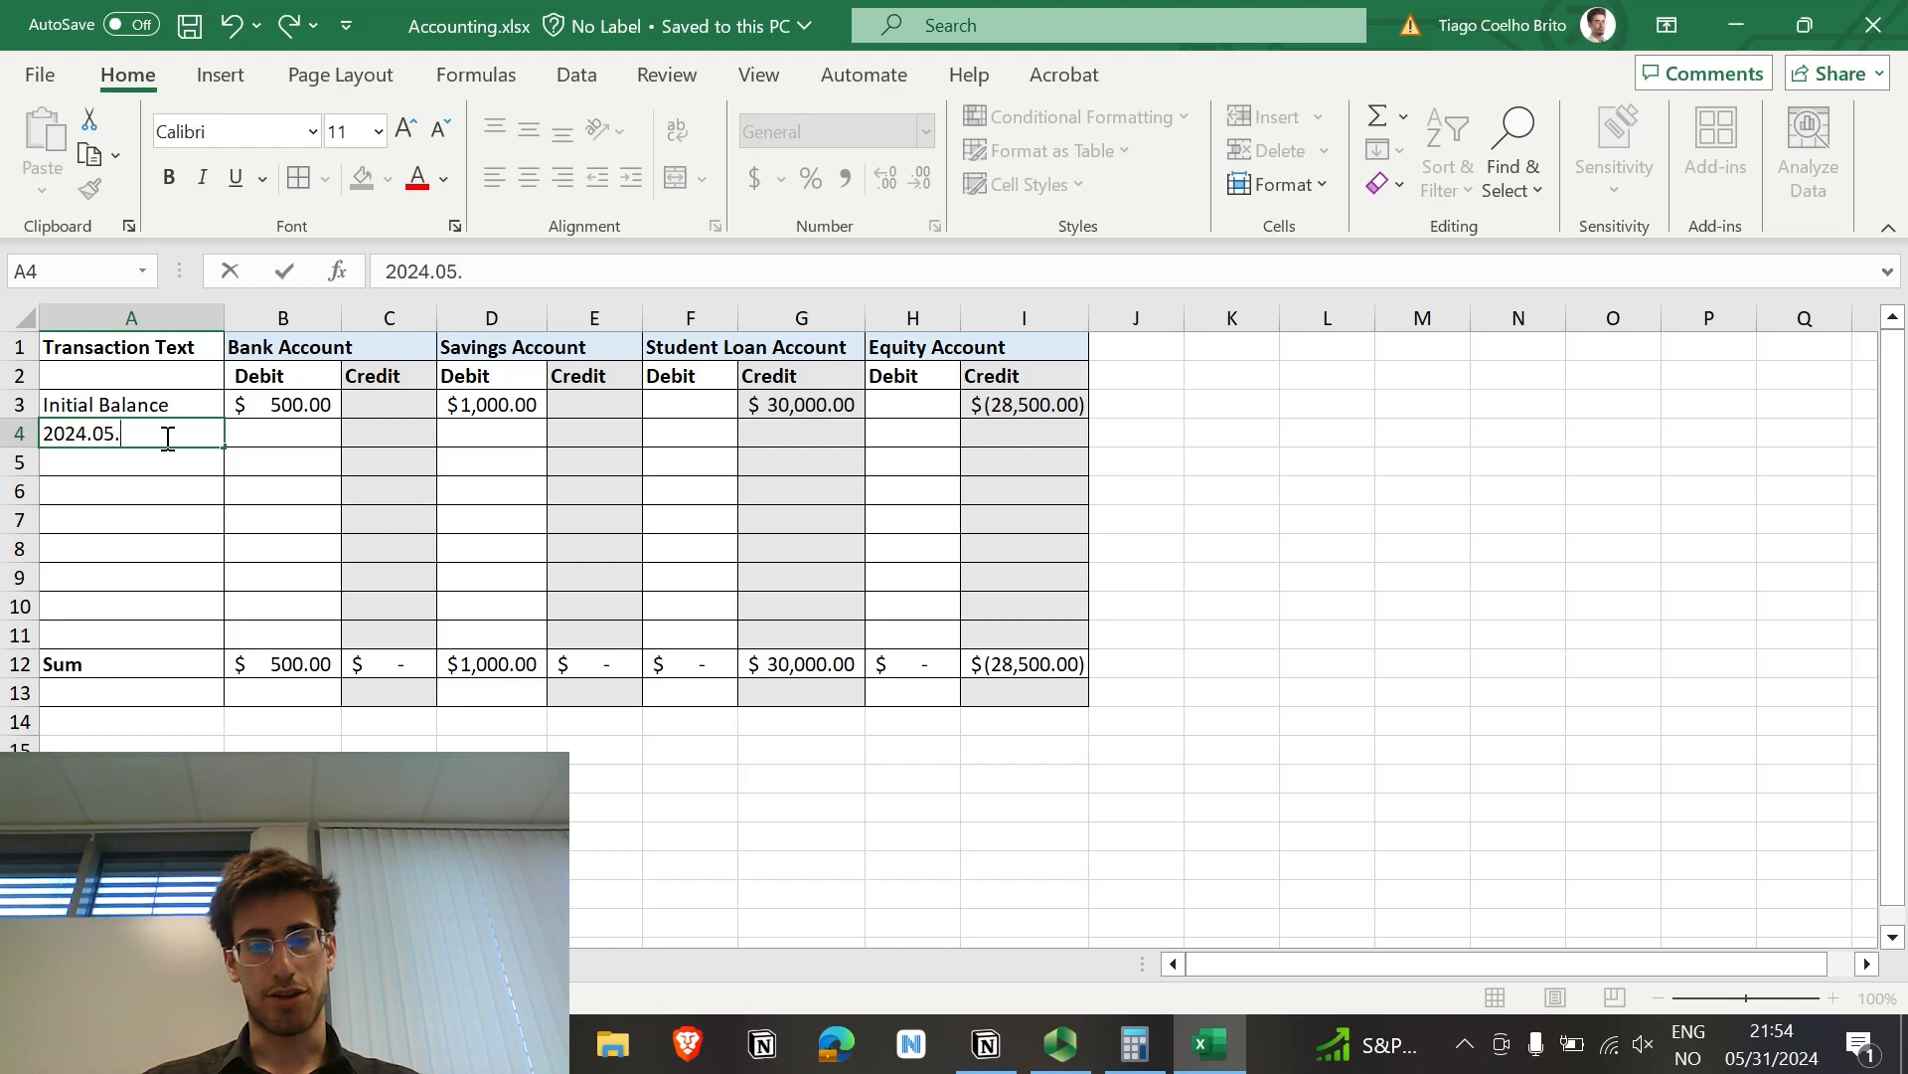
text(05)
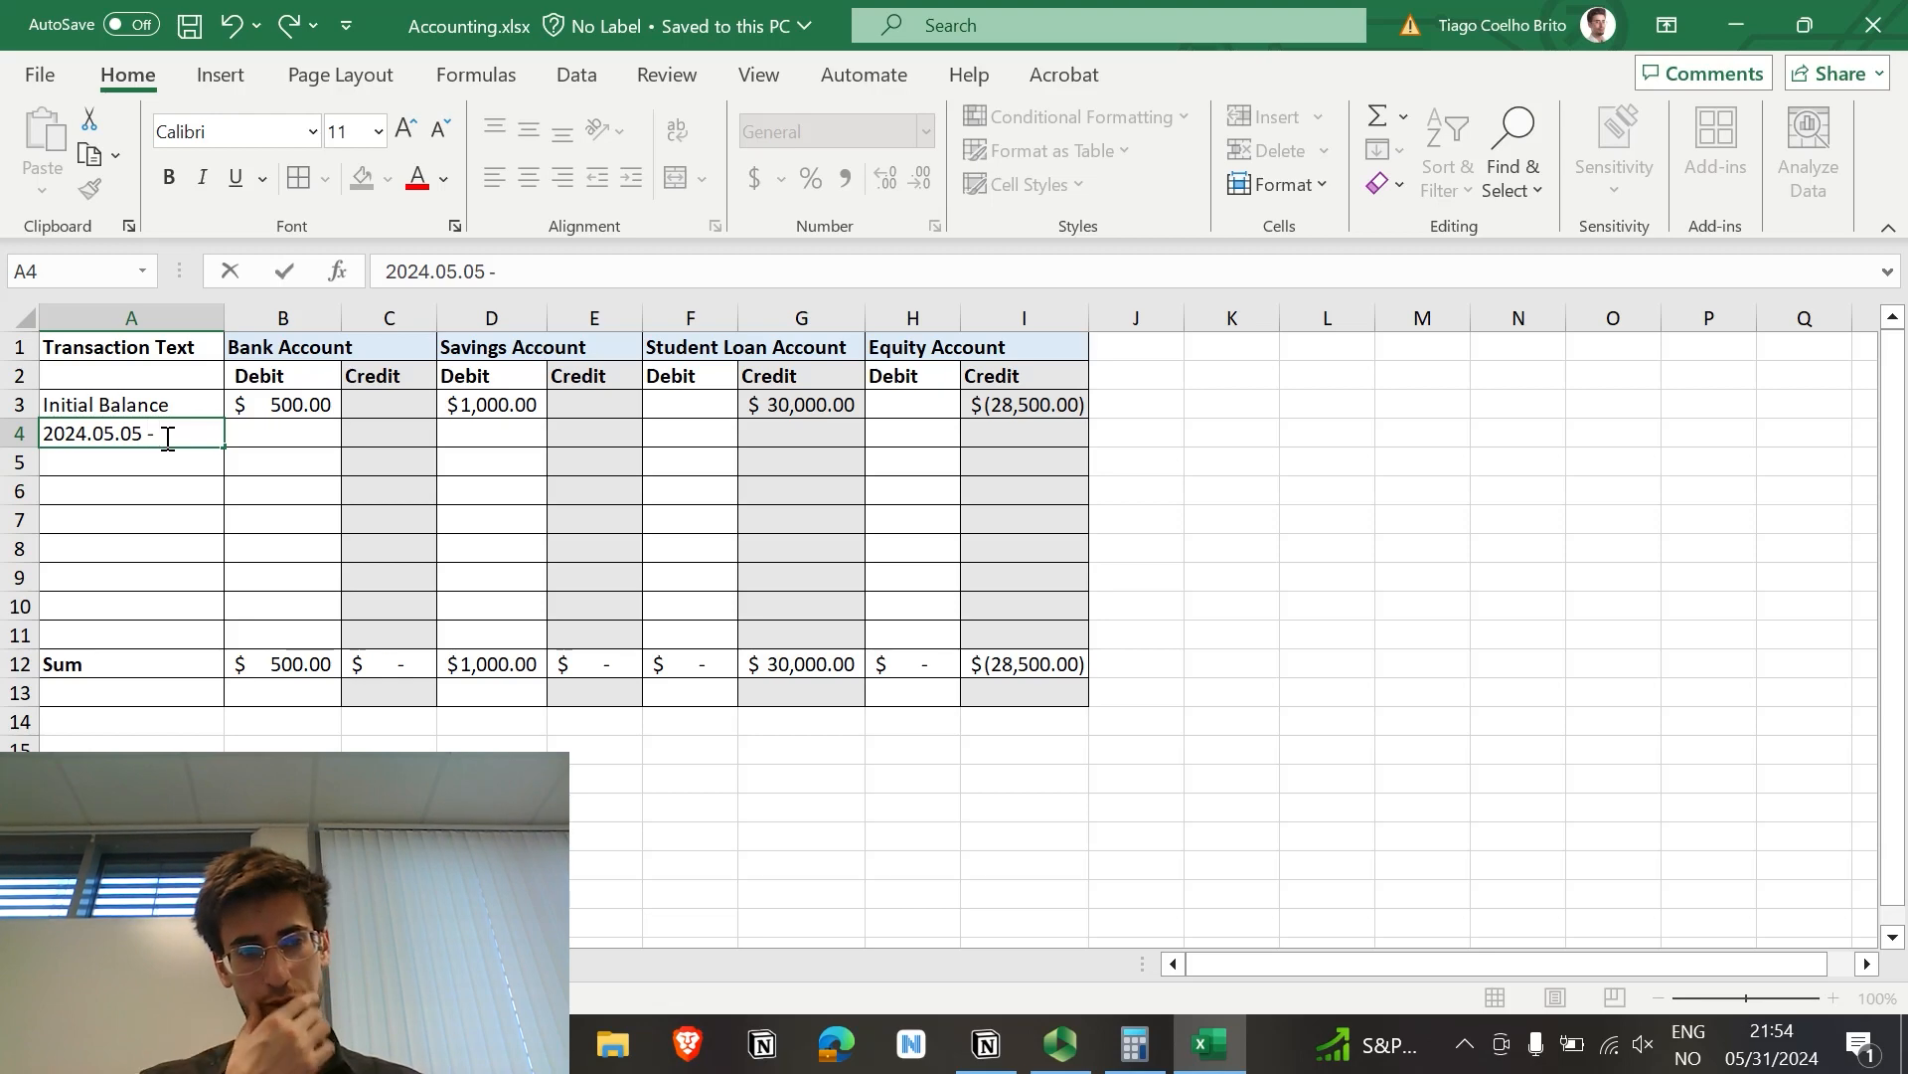
text(- May Salary)
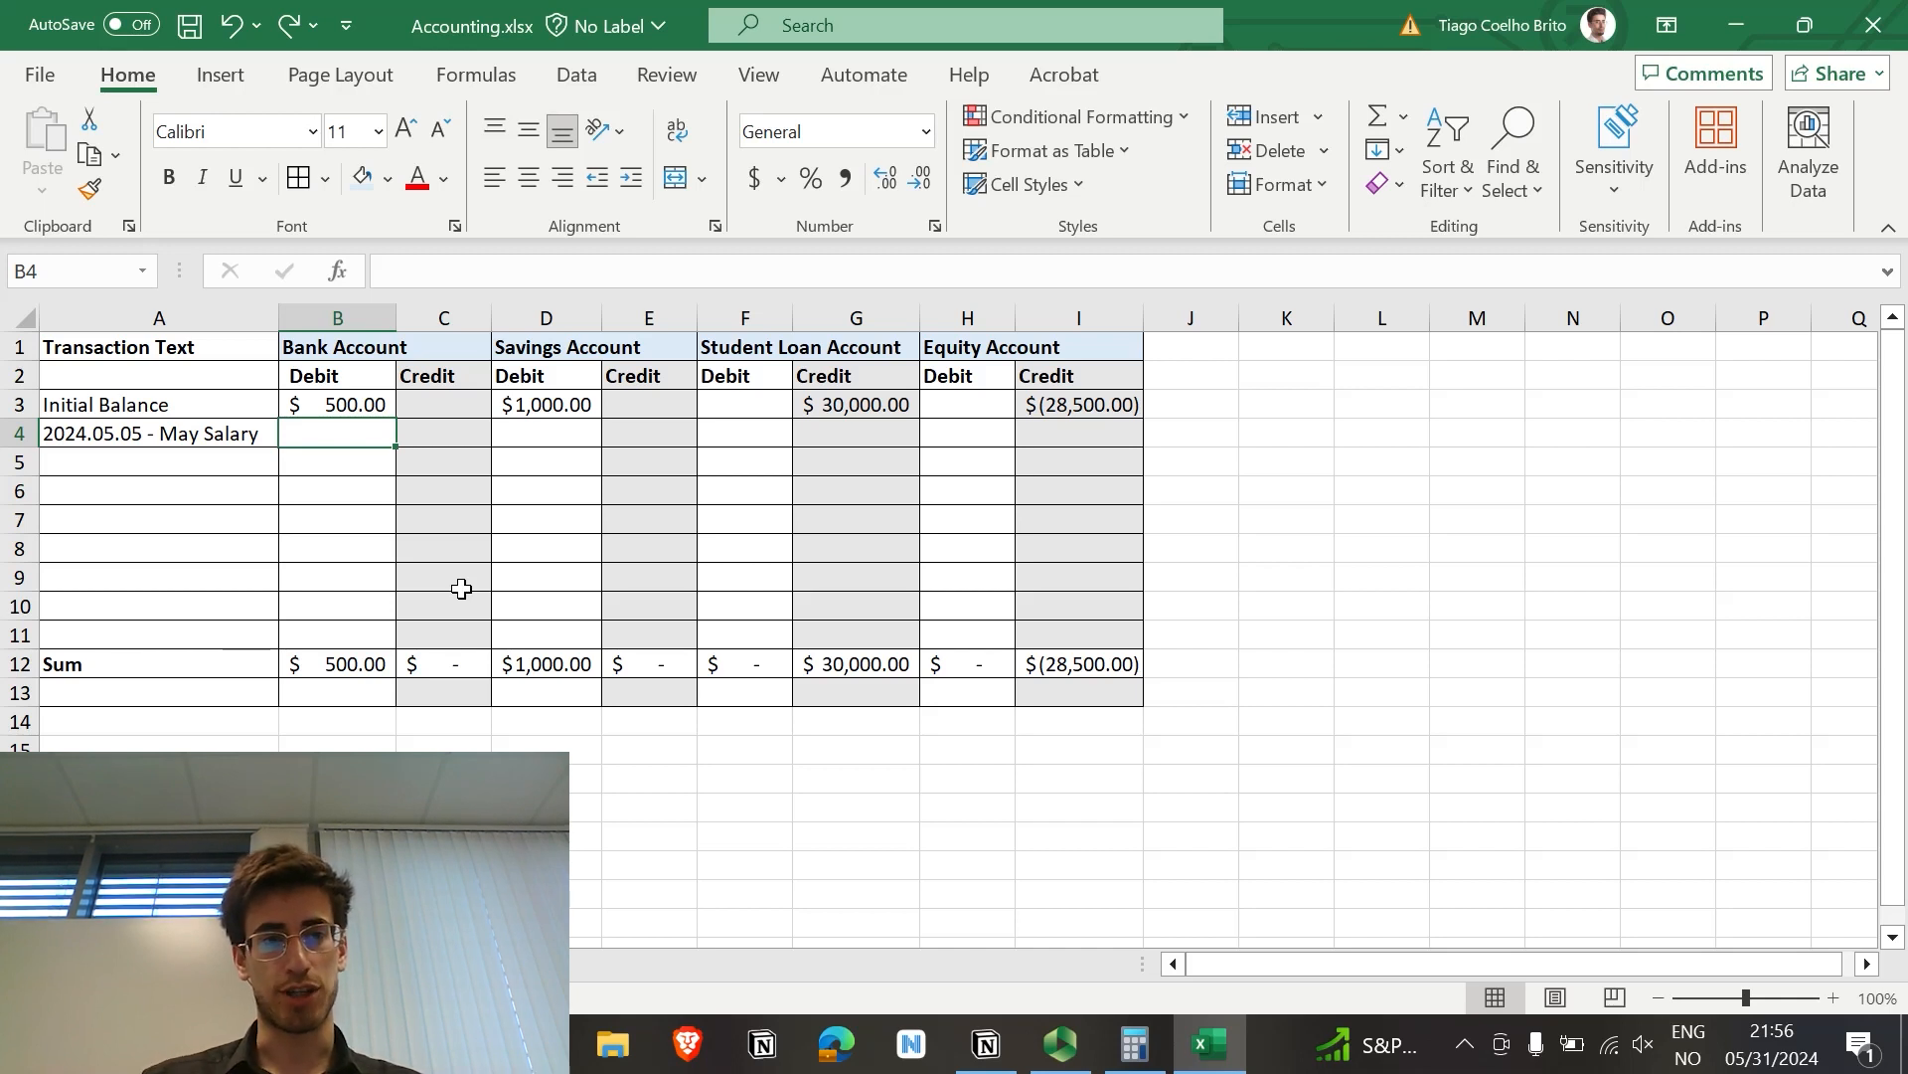
text(3000)
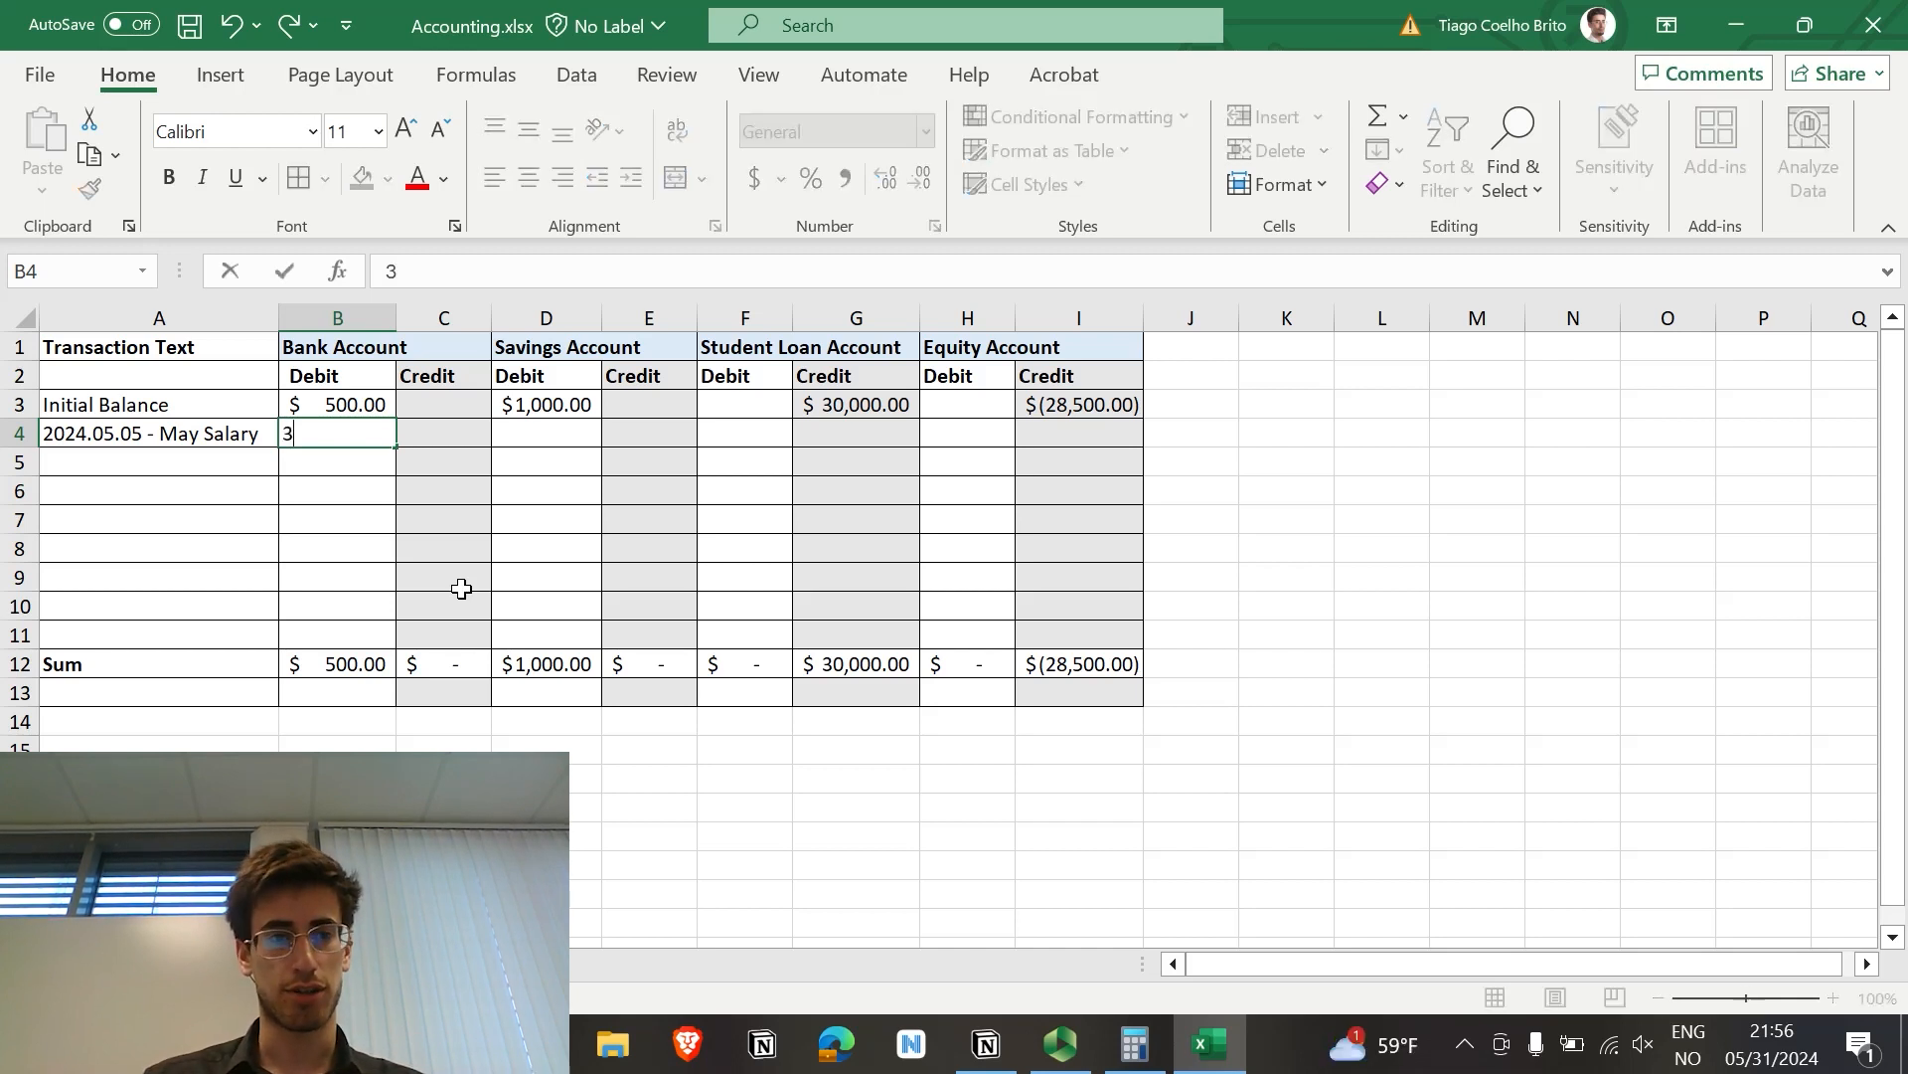
key(Tab)
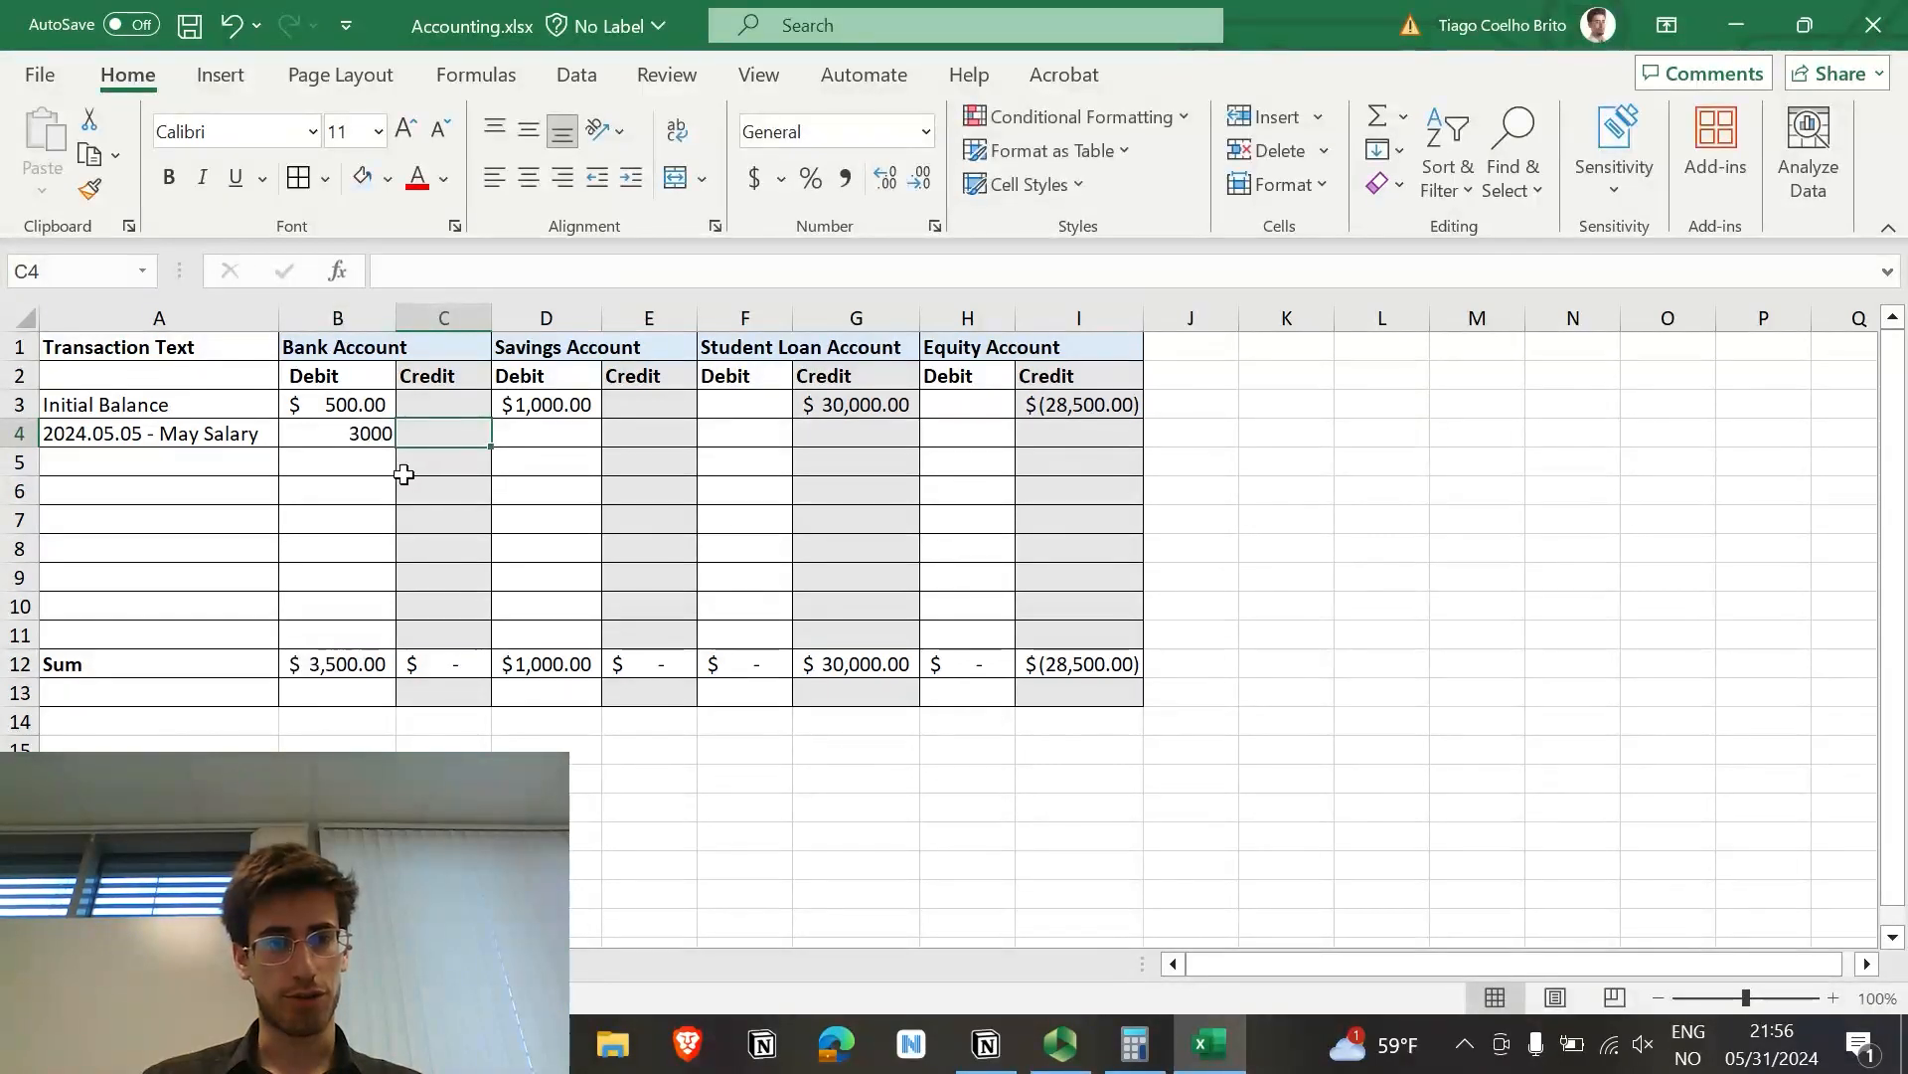
Step: Apply the dollar Accounting number format to the whole table, A1:I13
drag(159, 343, 1027, 689)
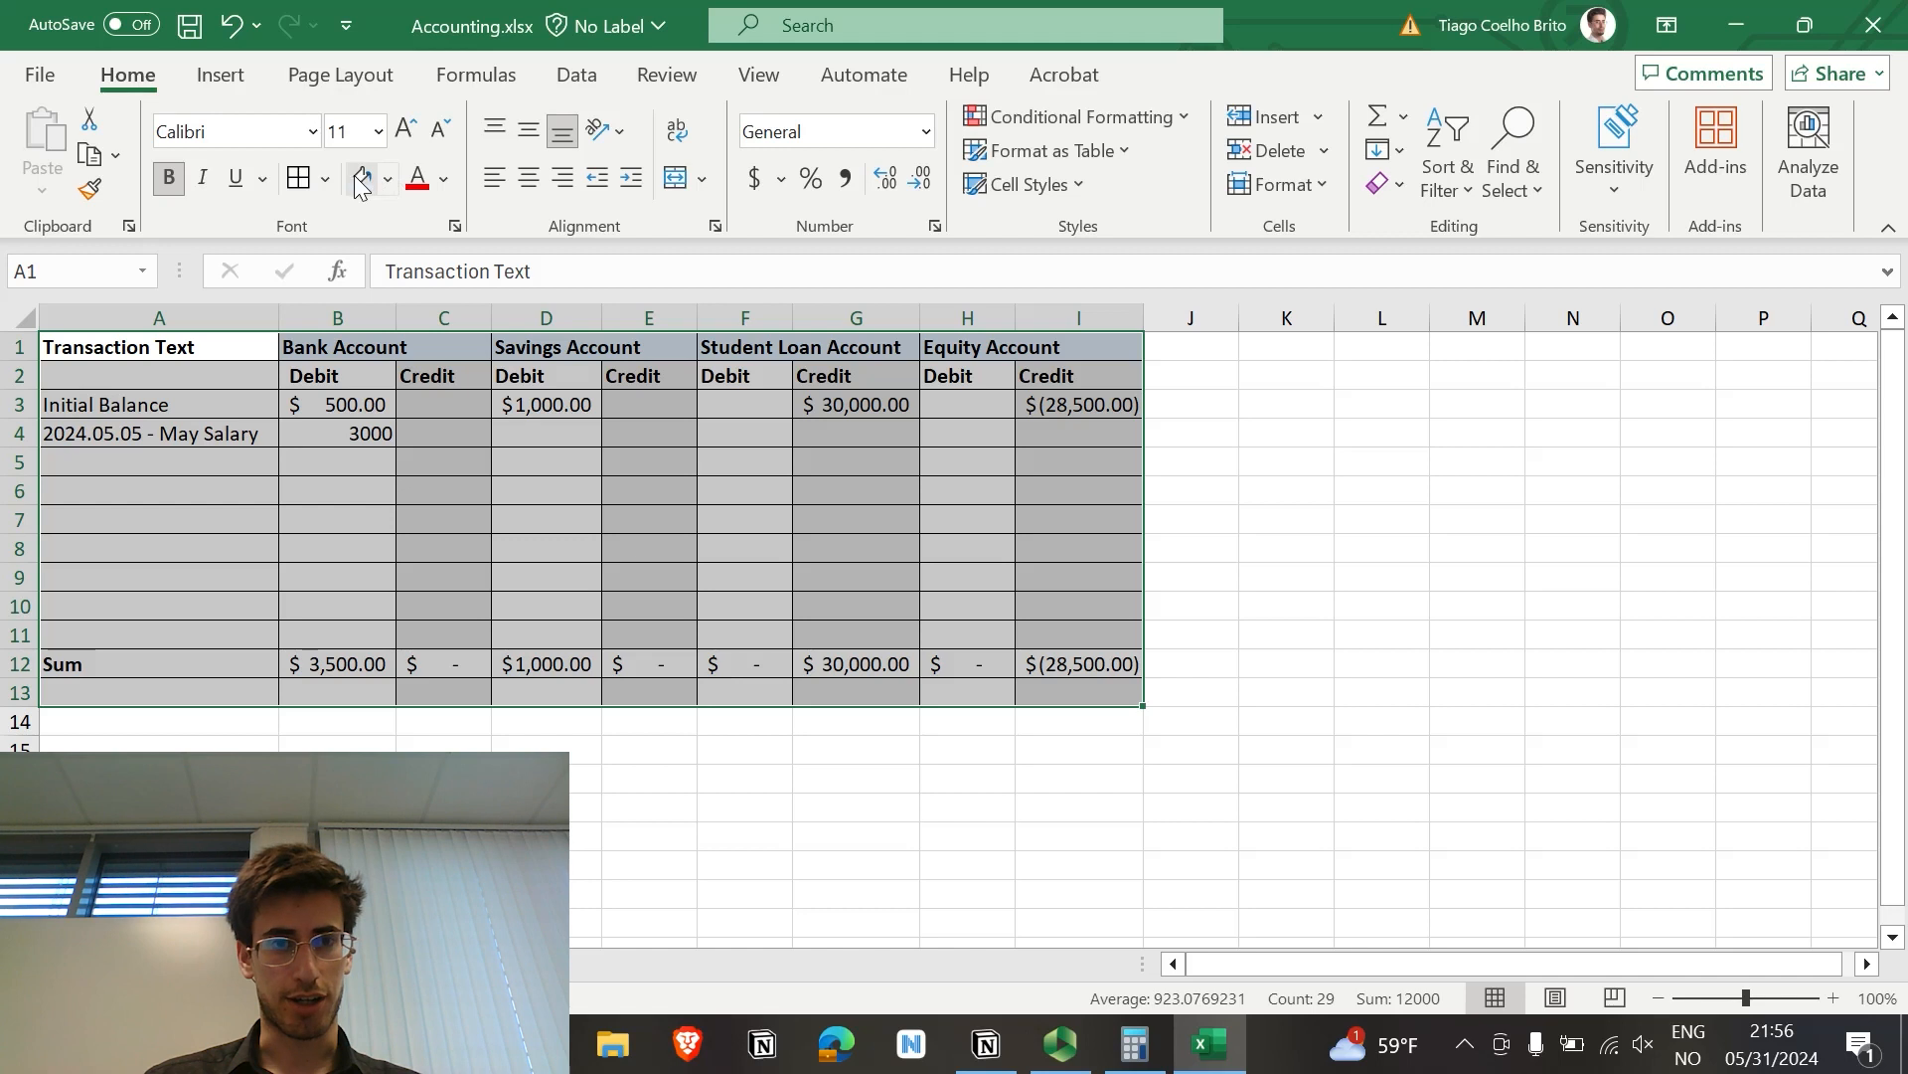
click(755, 179)
click(543, 513)
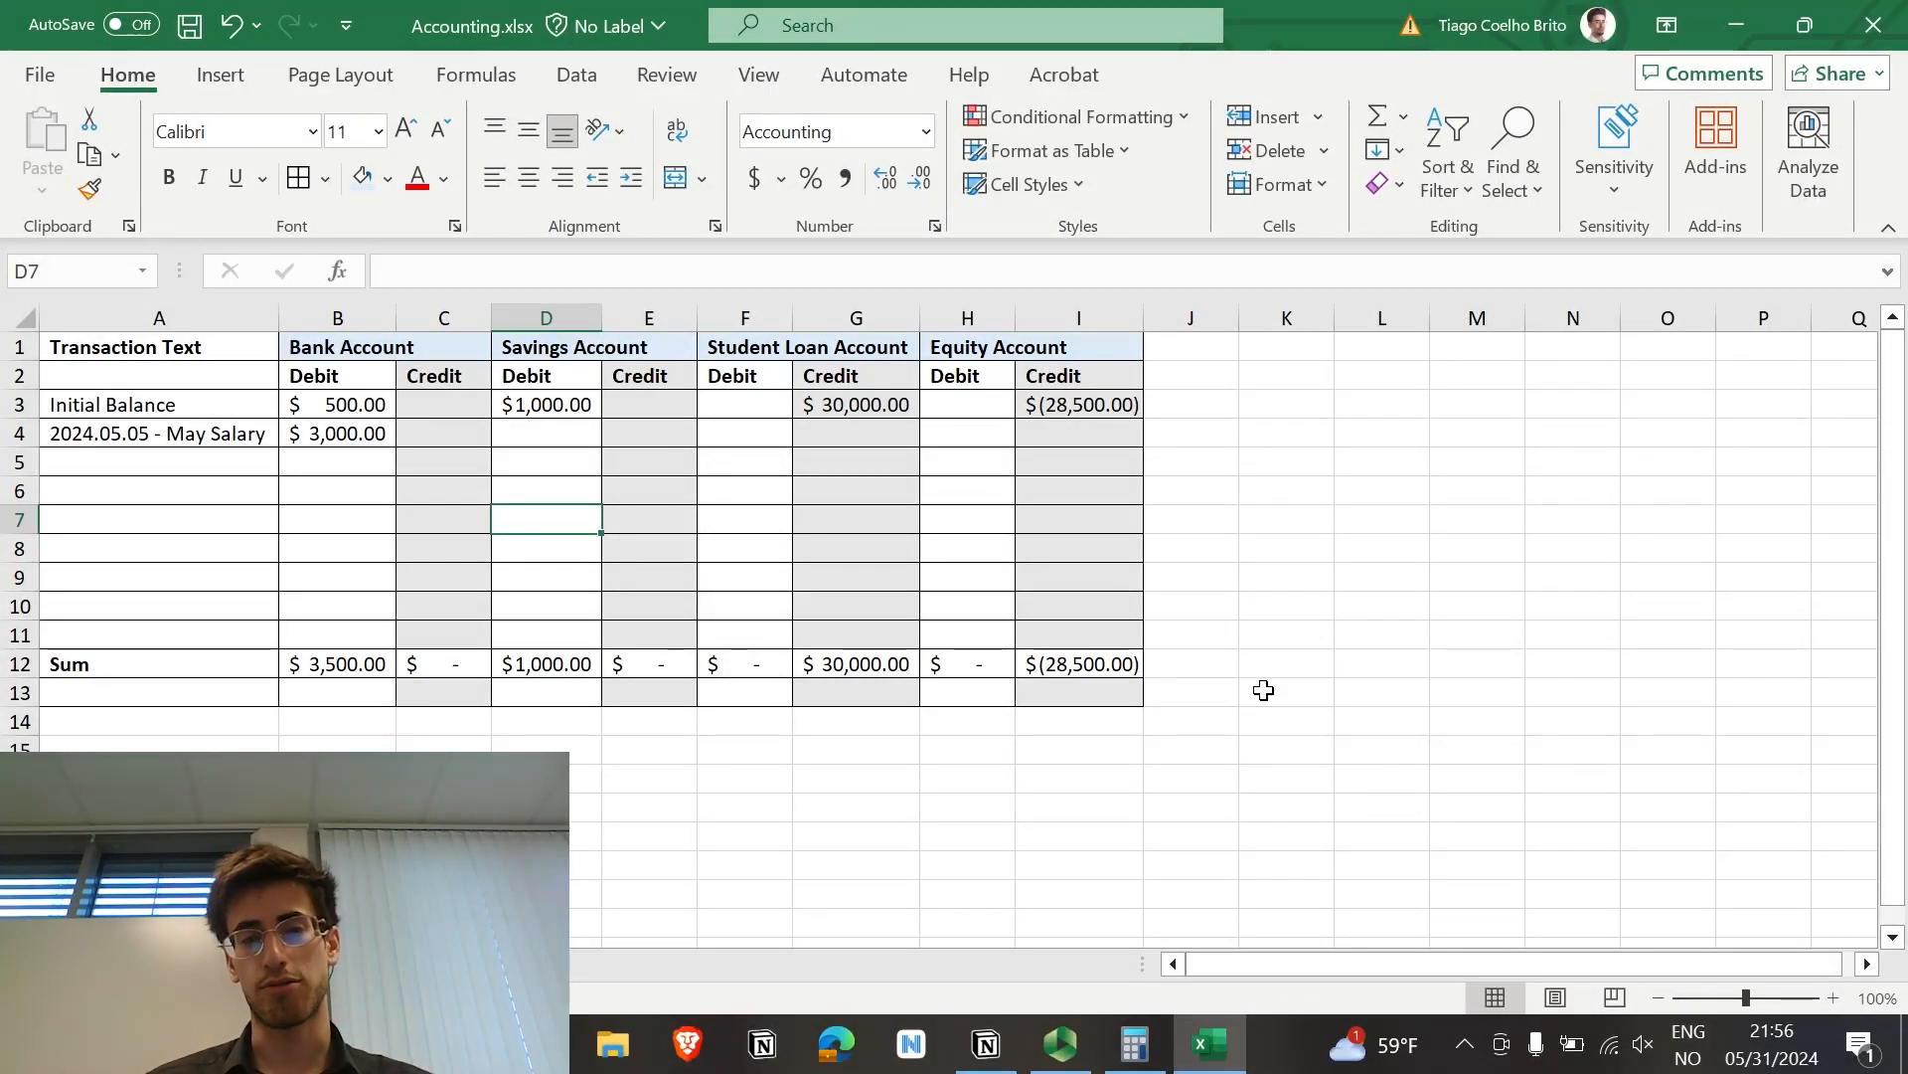
Step: Copy the Equity Account block H1:I13 to J1 and clear the copied amount in the new Credit column
drag(959, 348, 1065, 699)
key(ctrl+c)
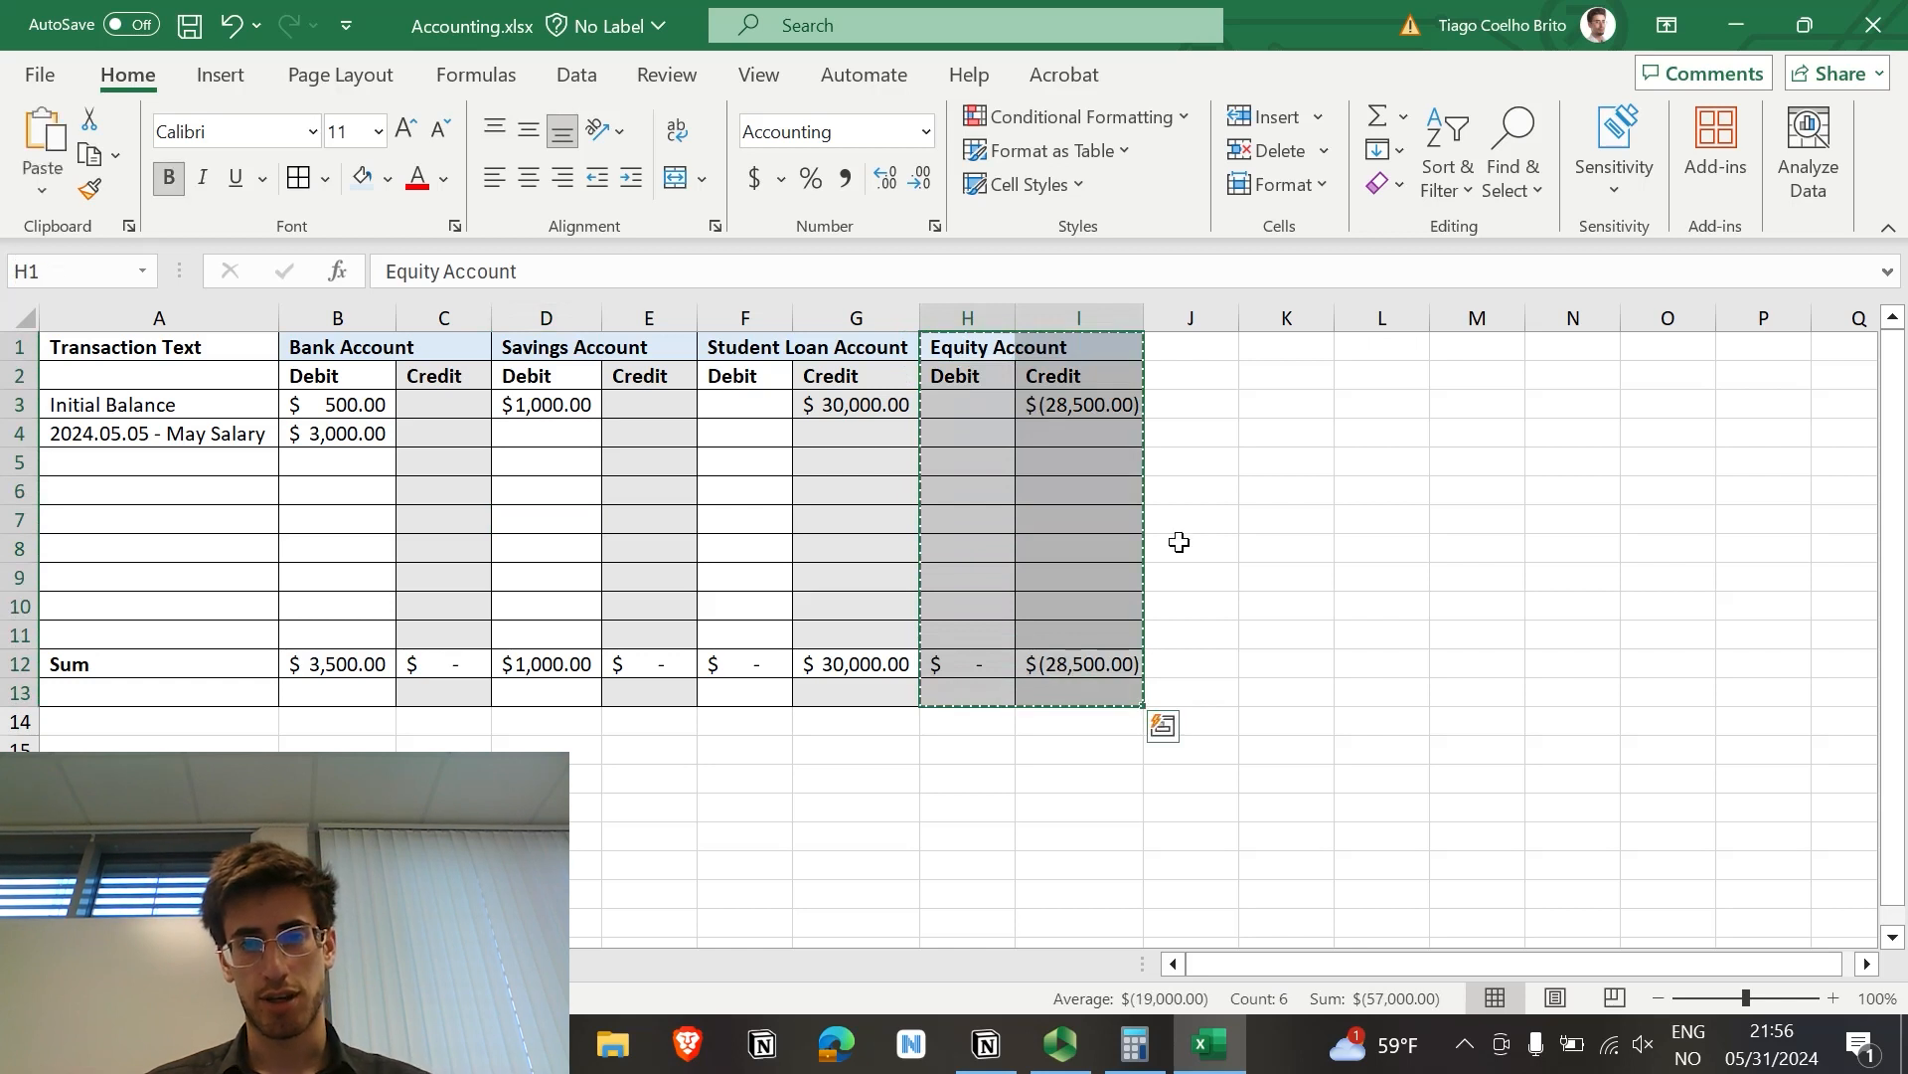
click(1193, 357)
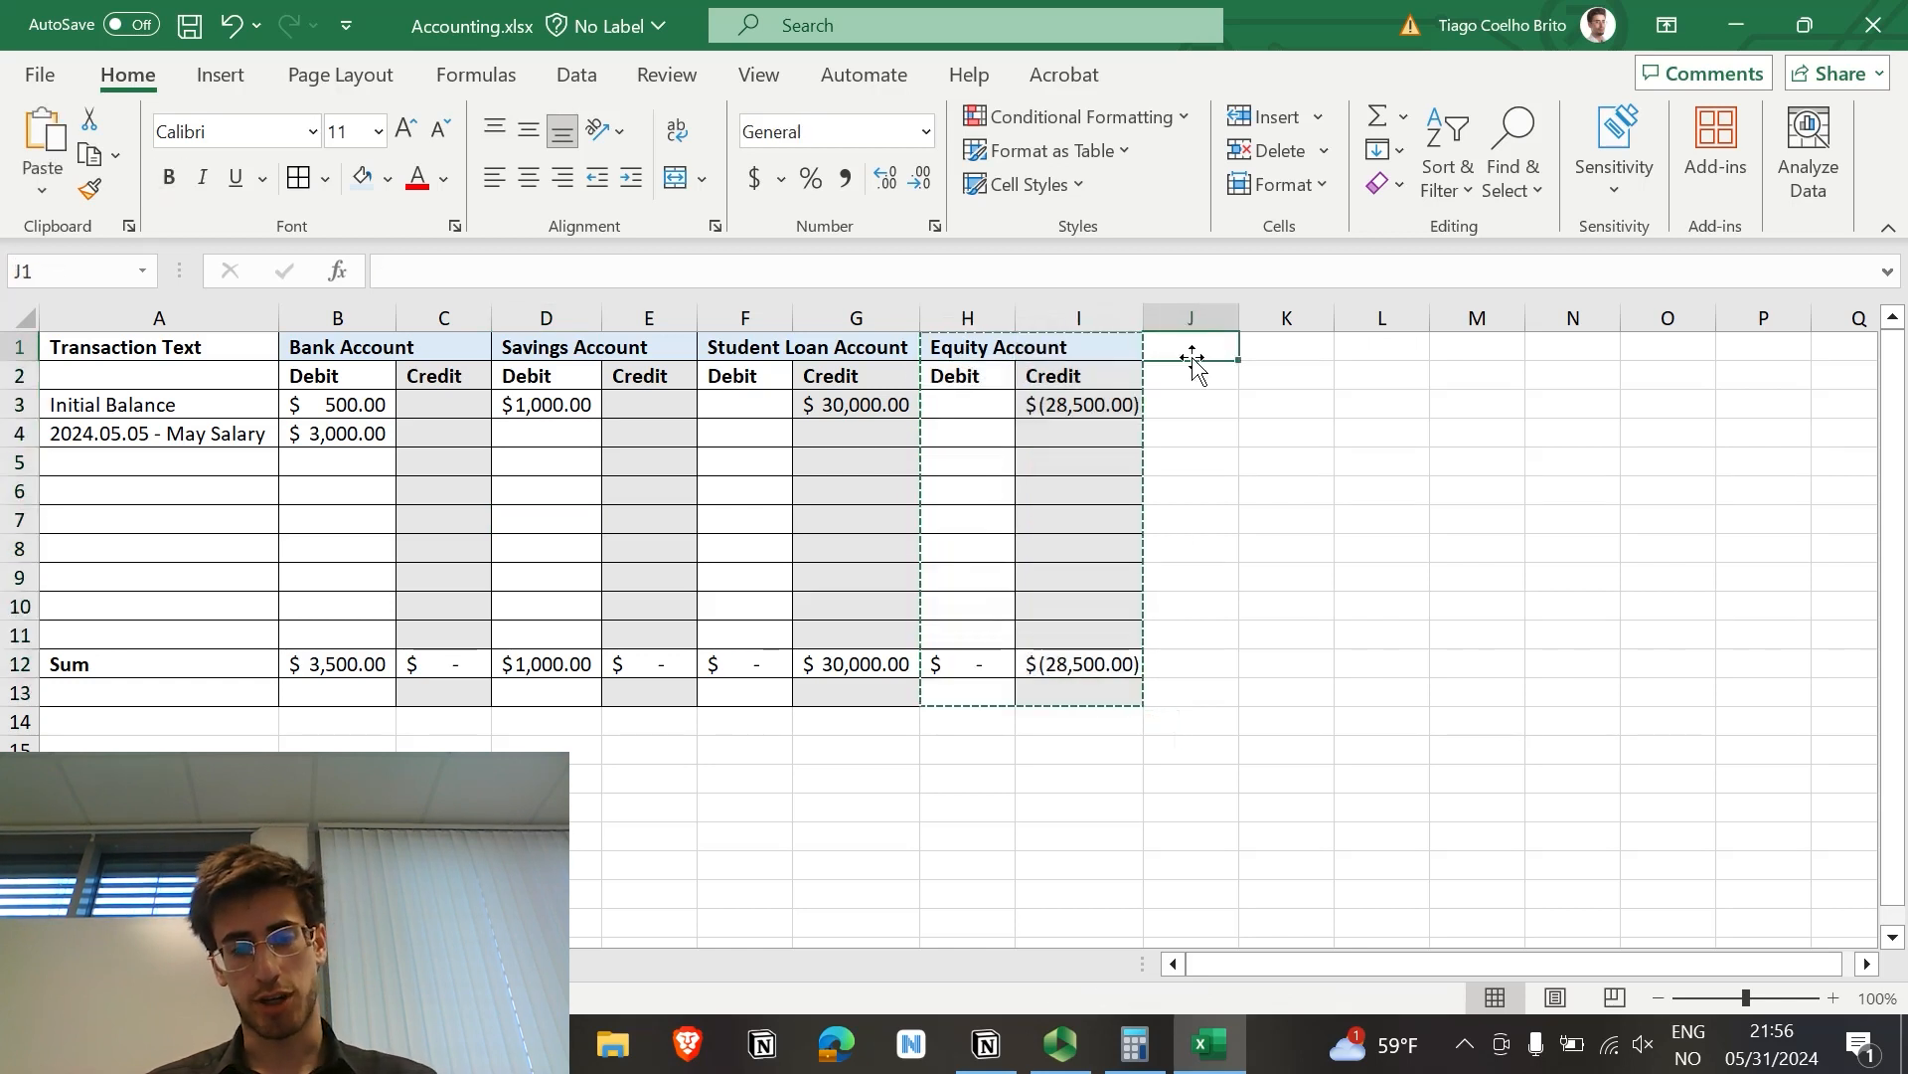
key(ctrl+v)
drag(1292, 404, 1292, 482)
key(Delete)
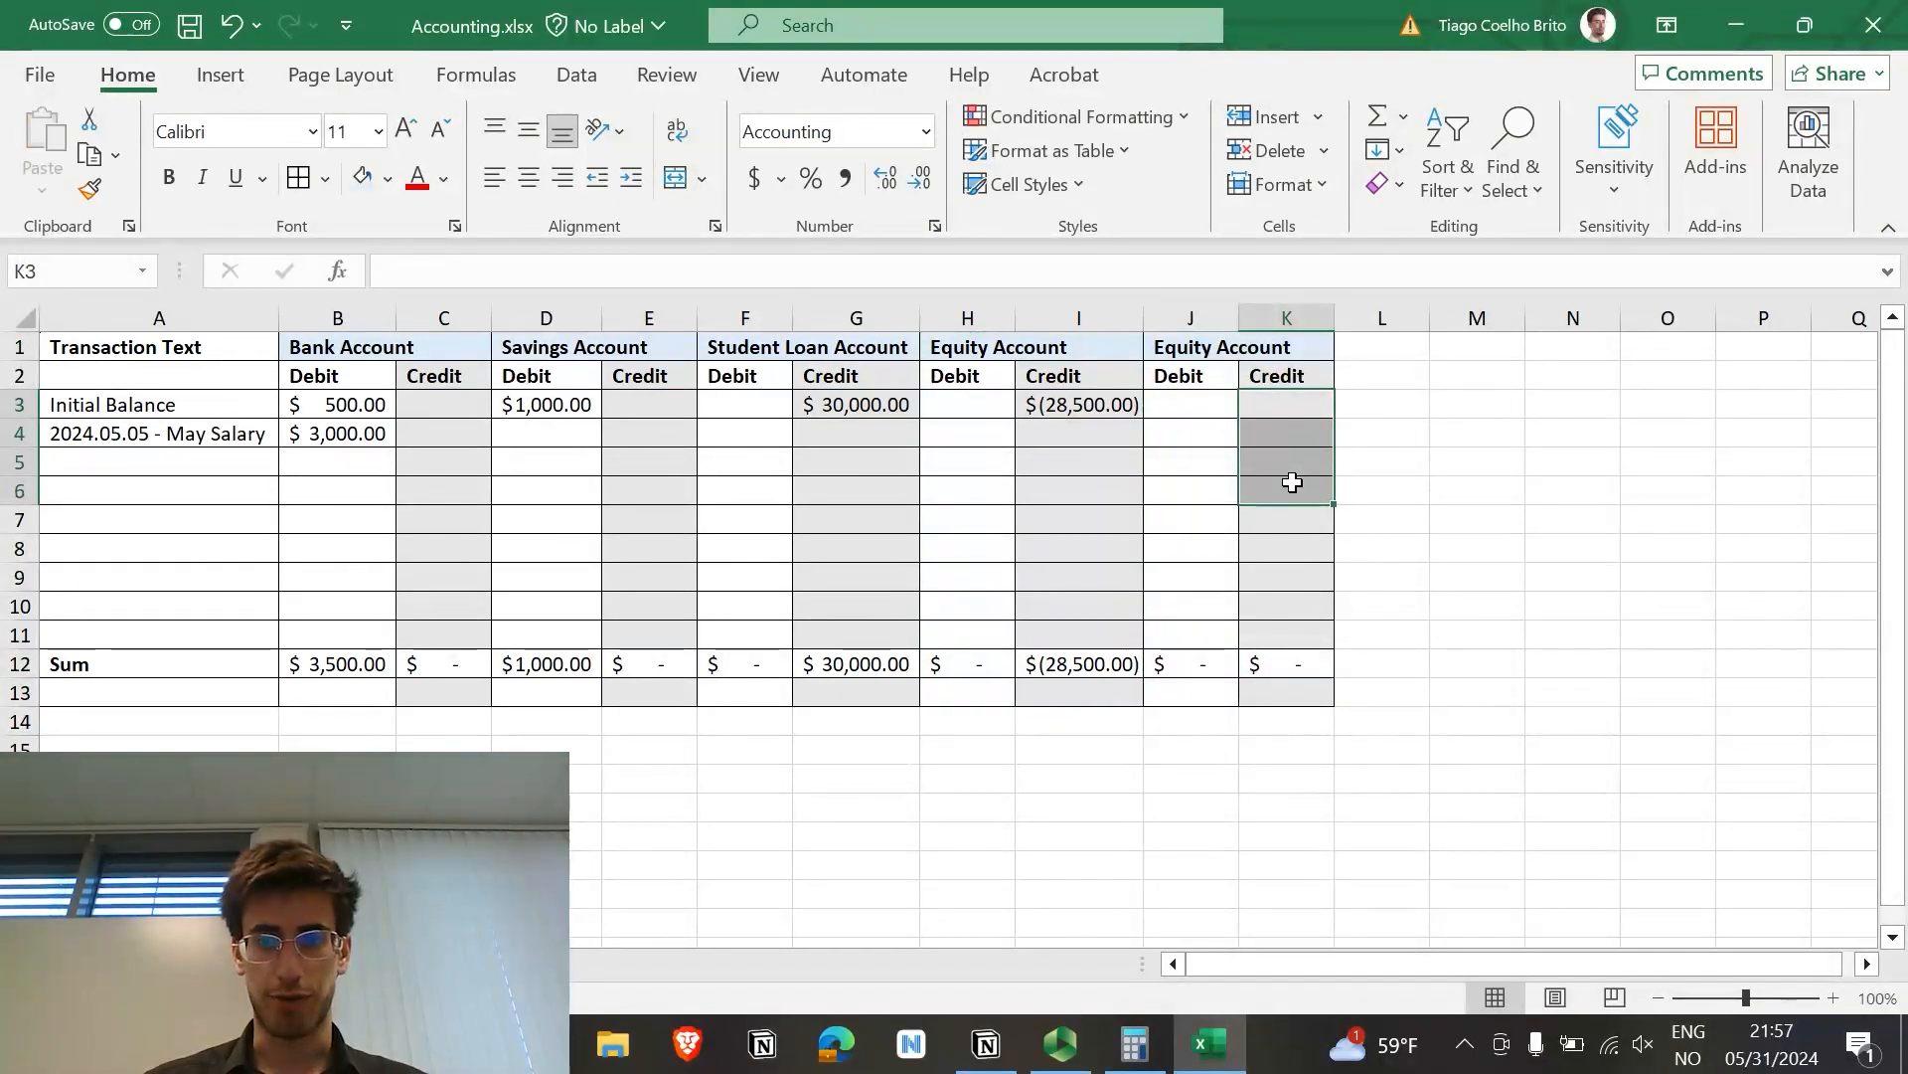
Step: Rename the account heading in J1 as Salary Income Account and widen column K to fit it
drag(1334, 319, 1361, 319)
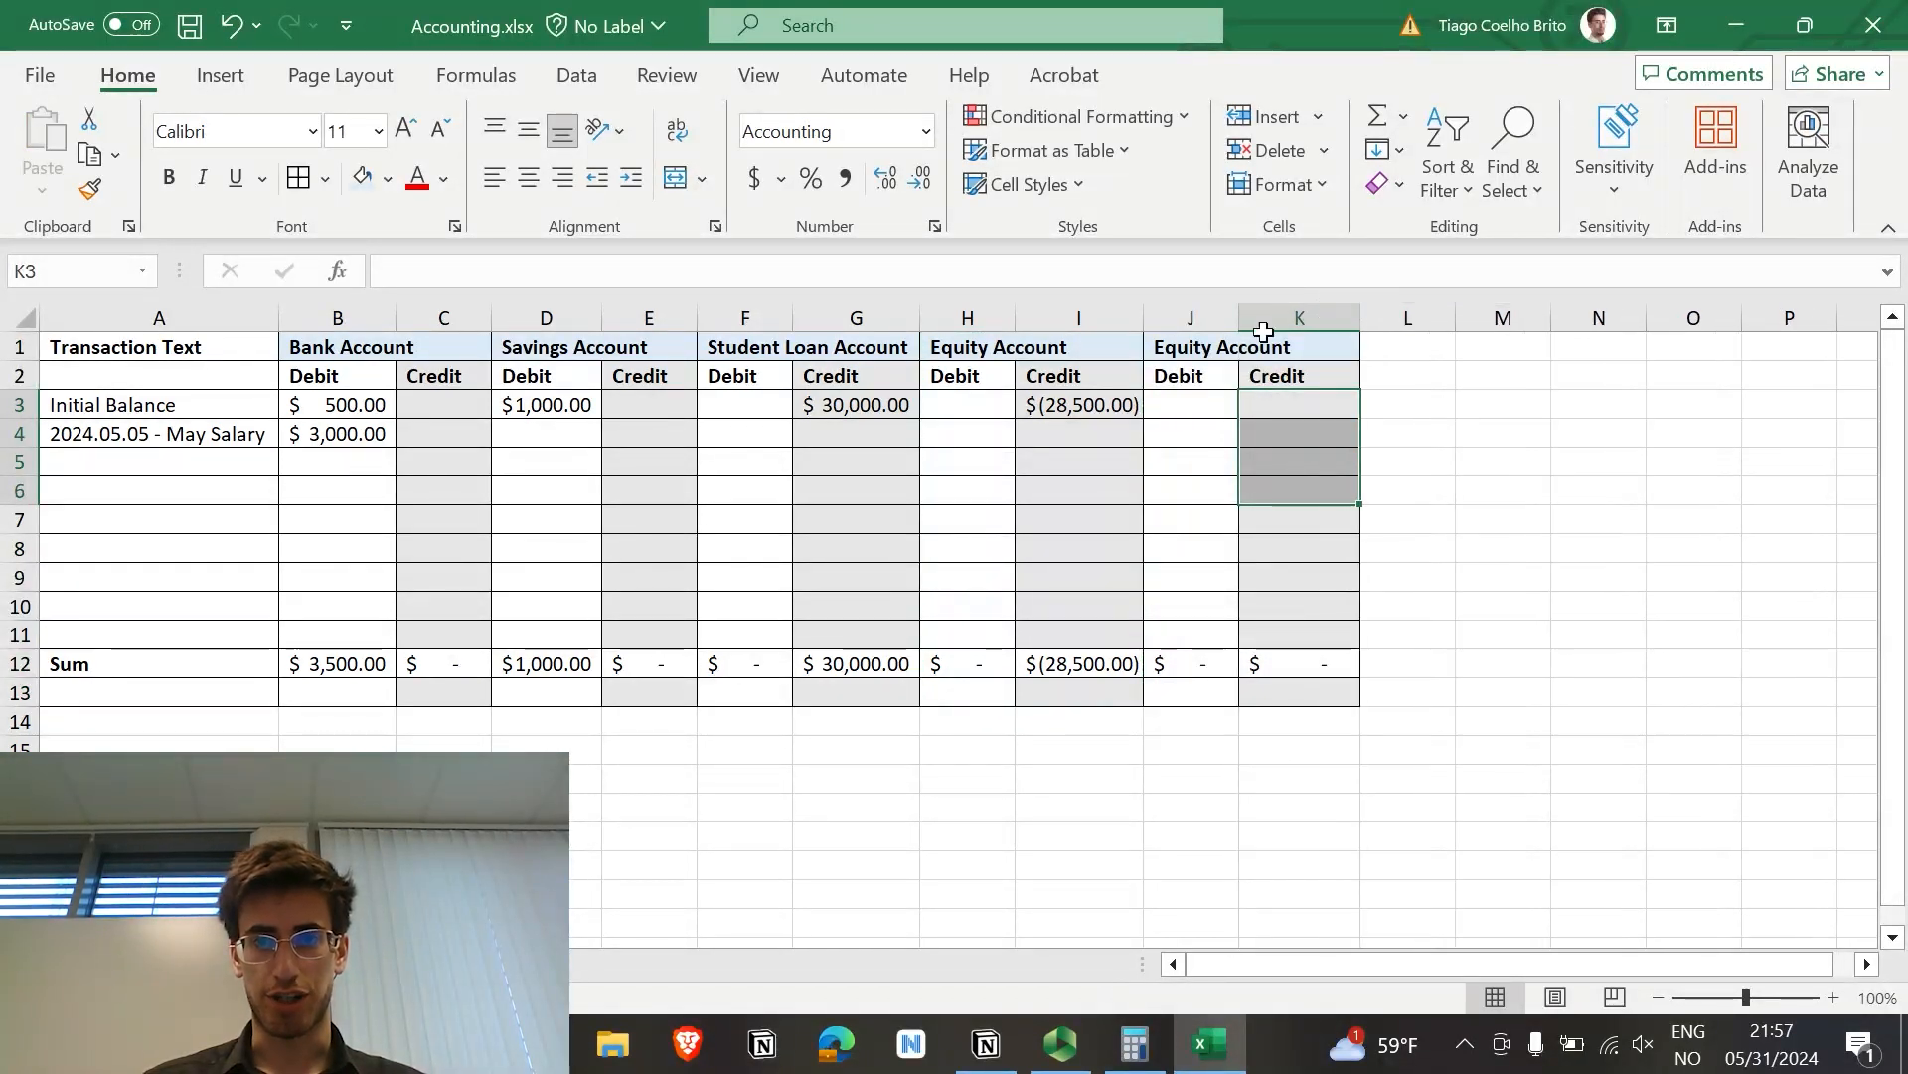
click(1222, 344)
double_click(406, 271)
text(Salary Income)
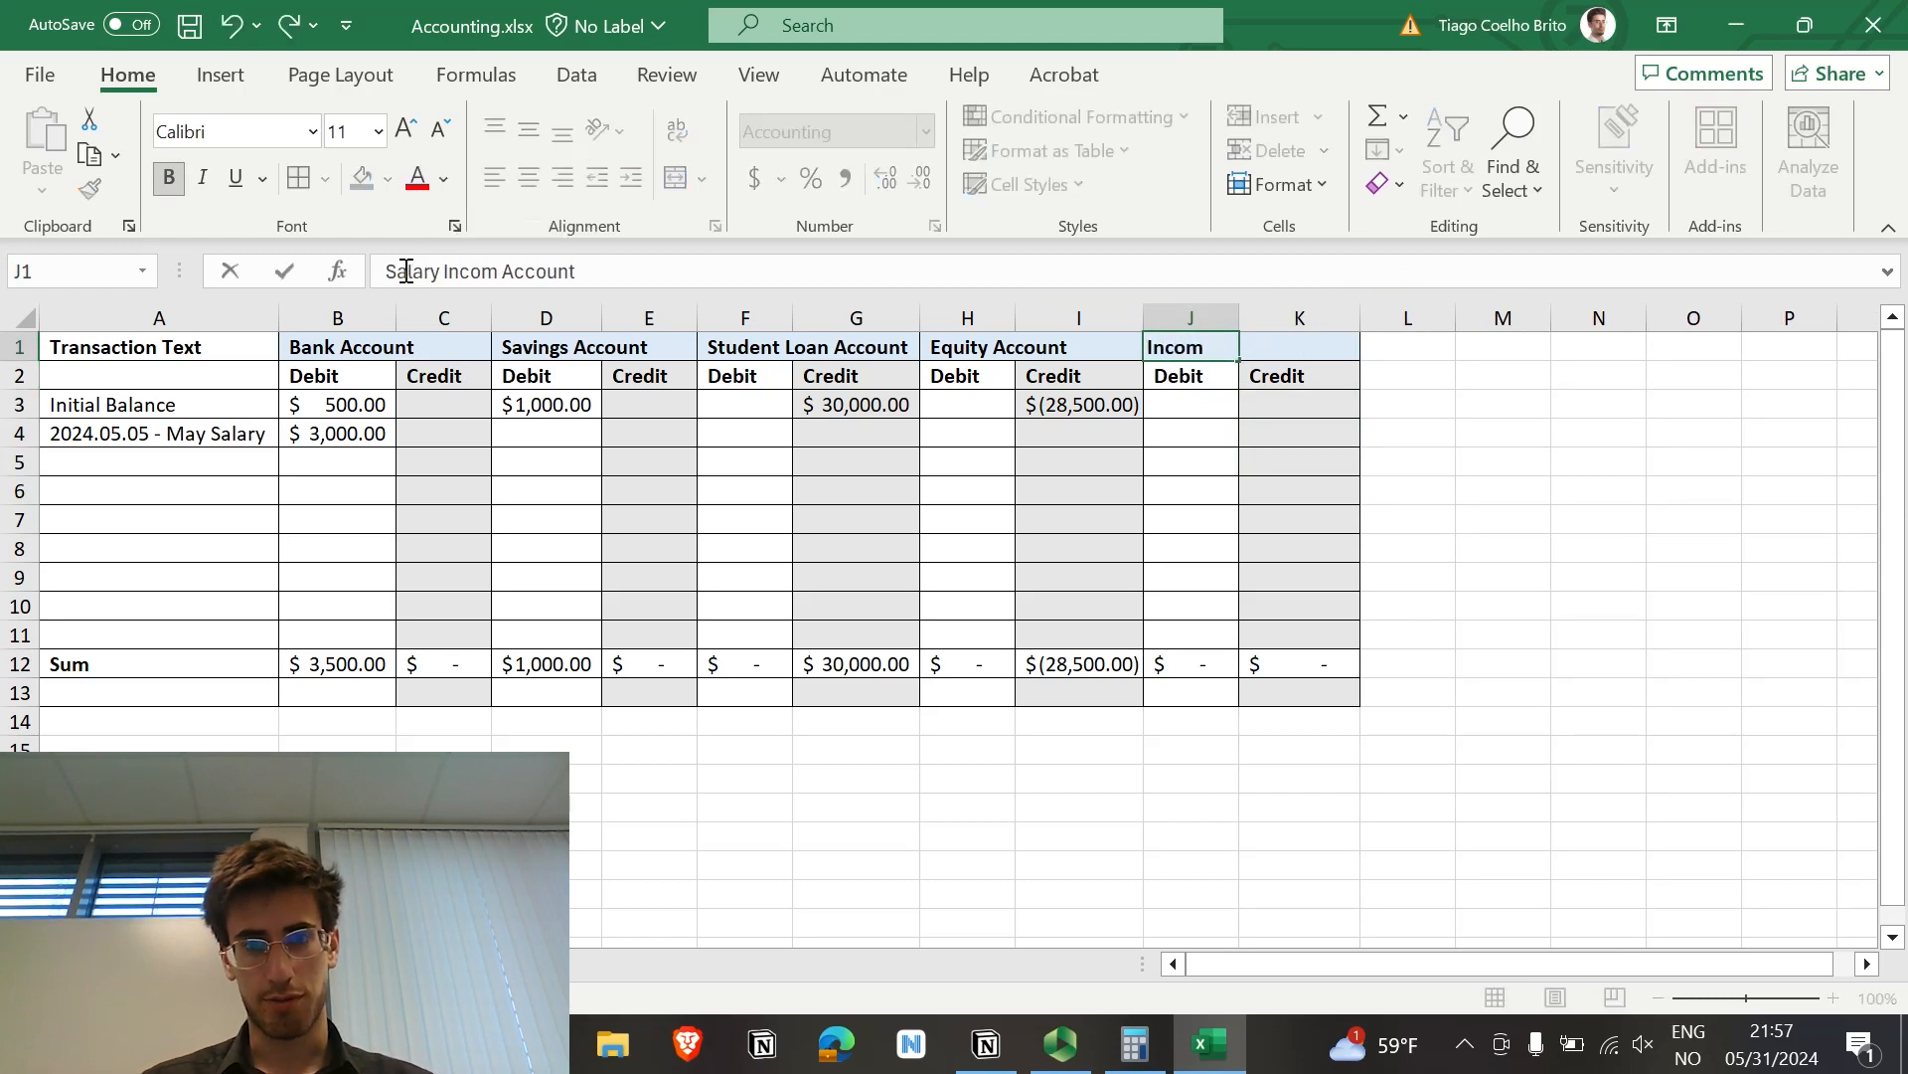
key(Return)
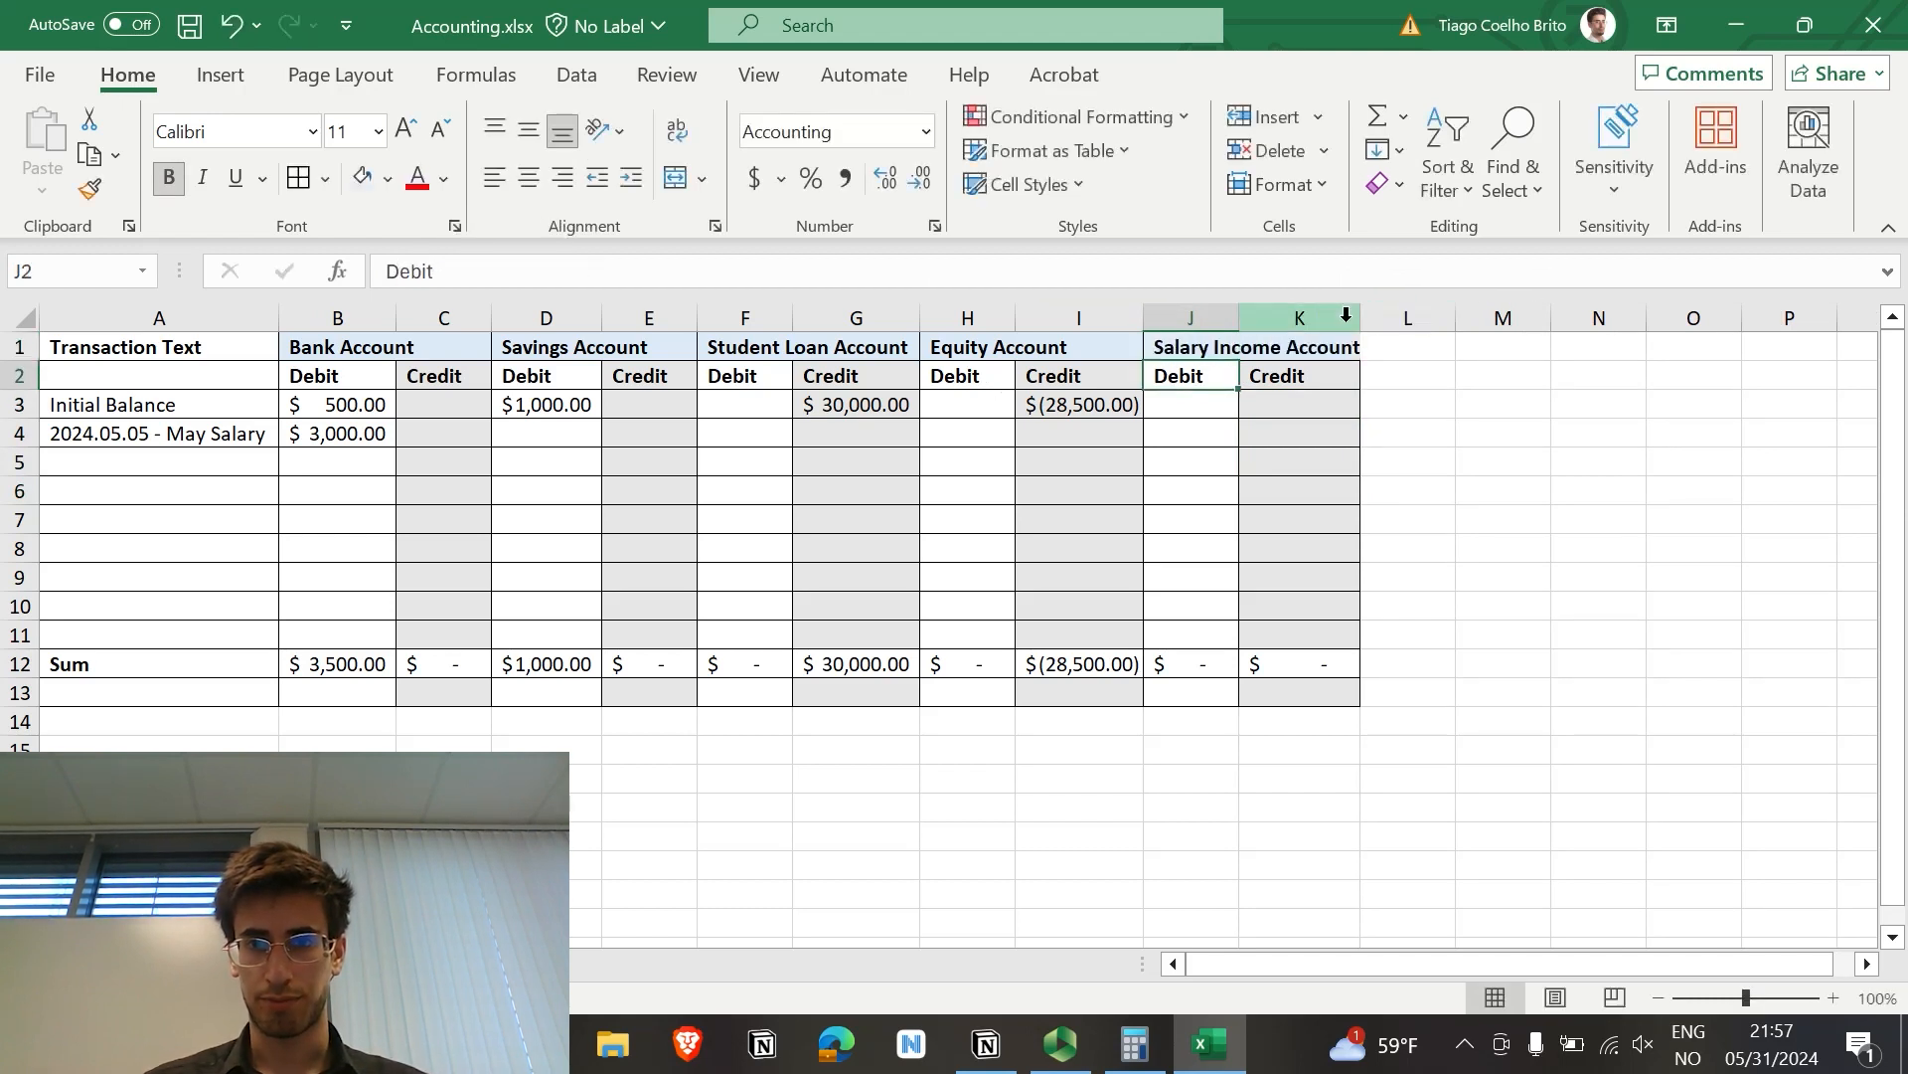
drag(1360, 316, 1395, 316)
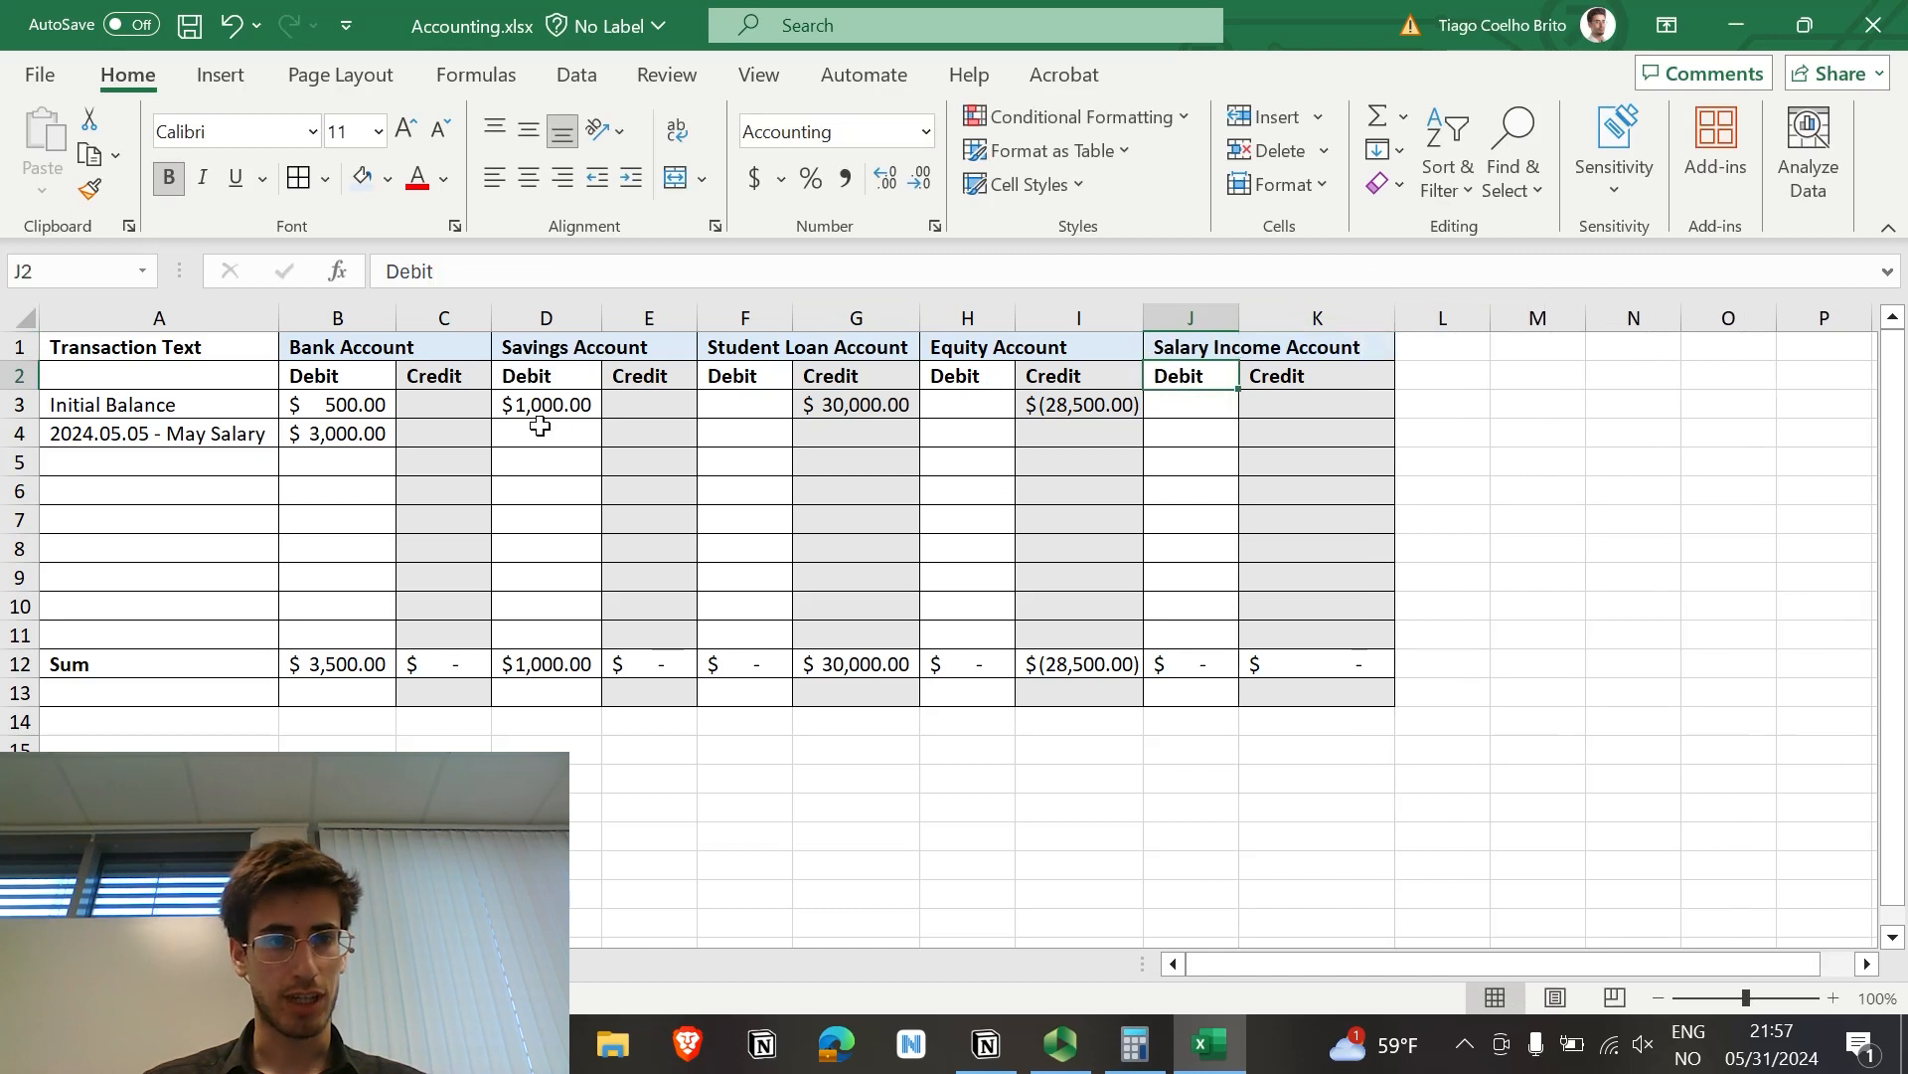
Step: Enter 3000 in the Salary Income Account's Credit column for the May Salary transaction, cell K4
click(379, 428)
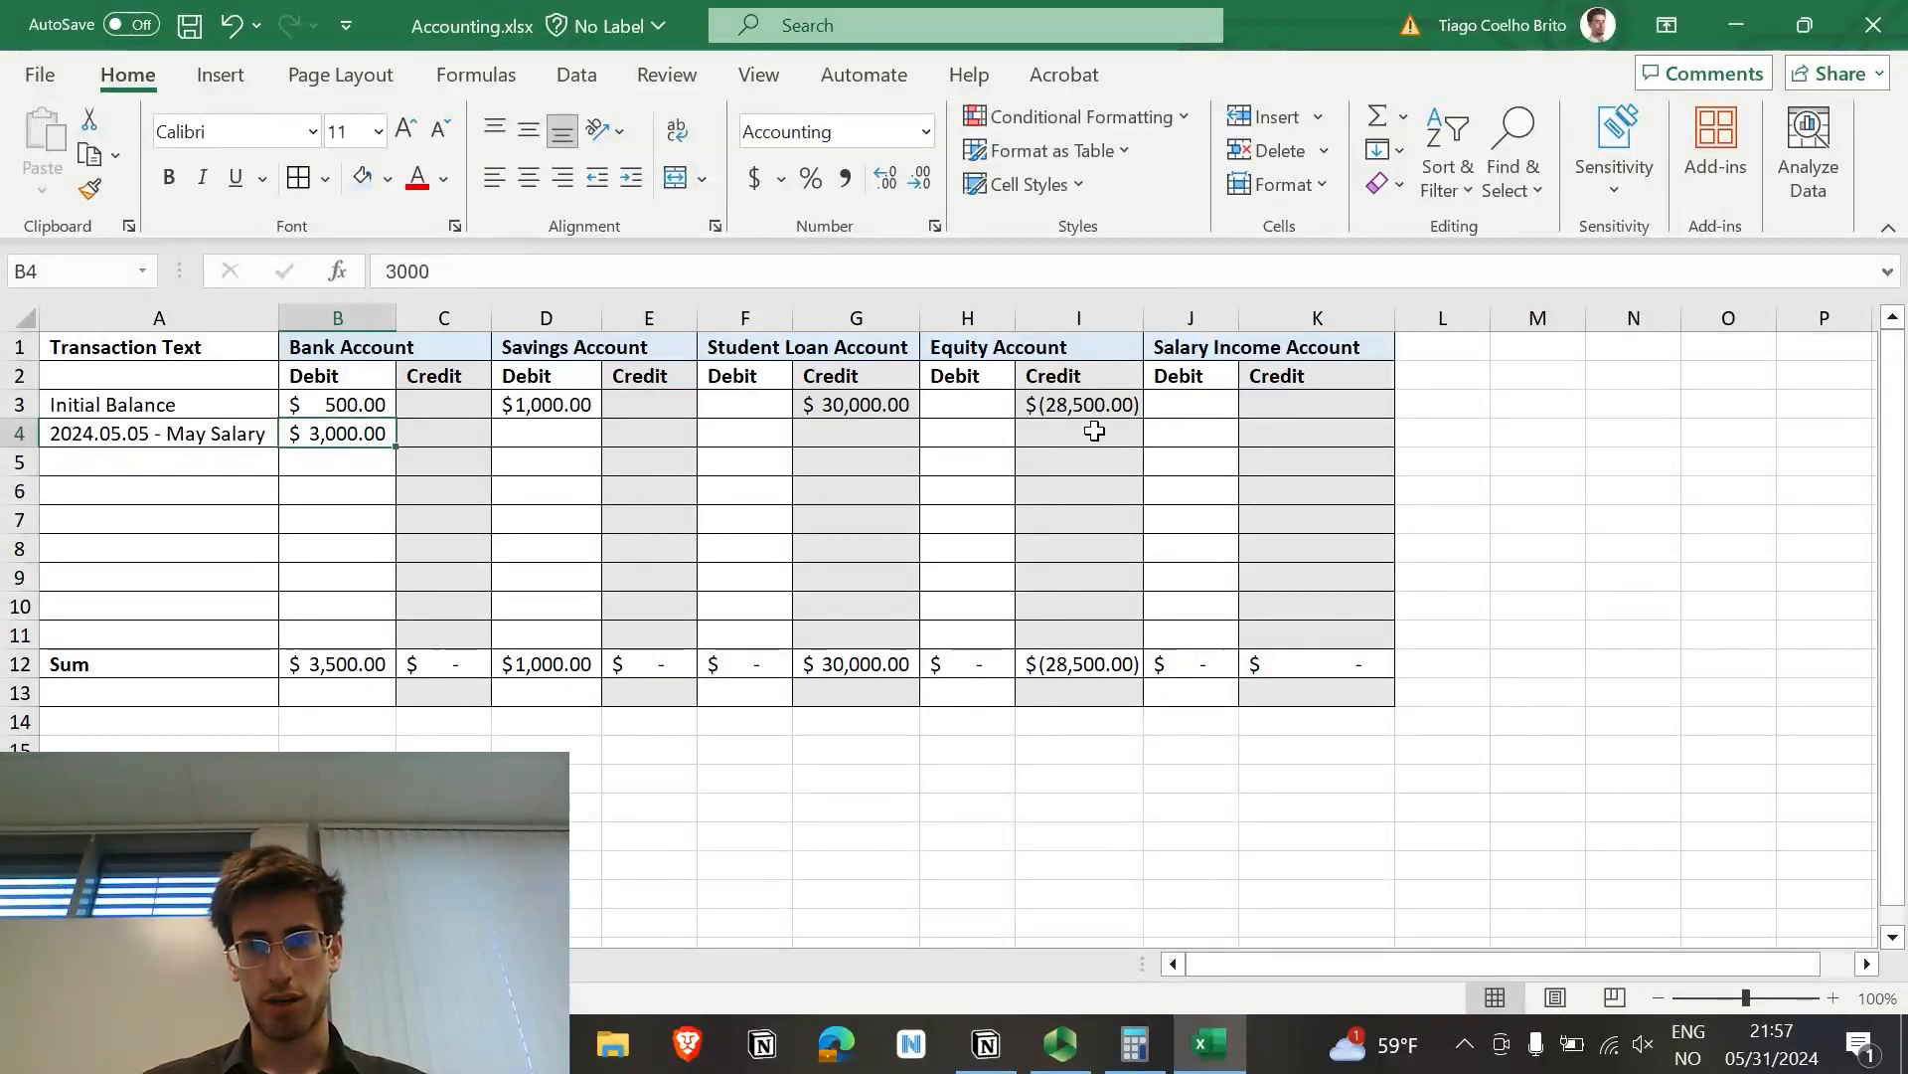
click(1268, 424)
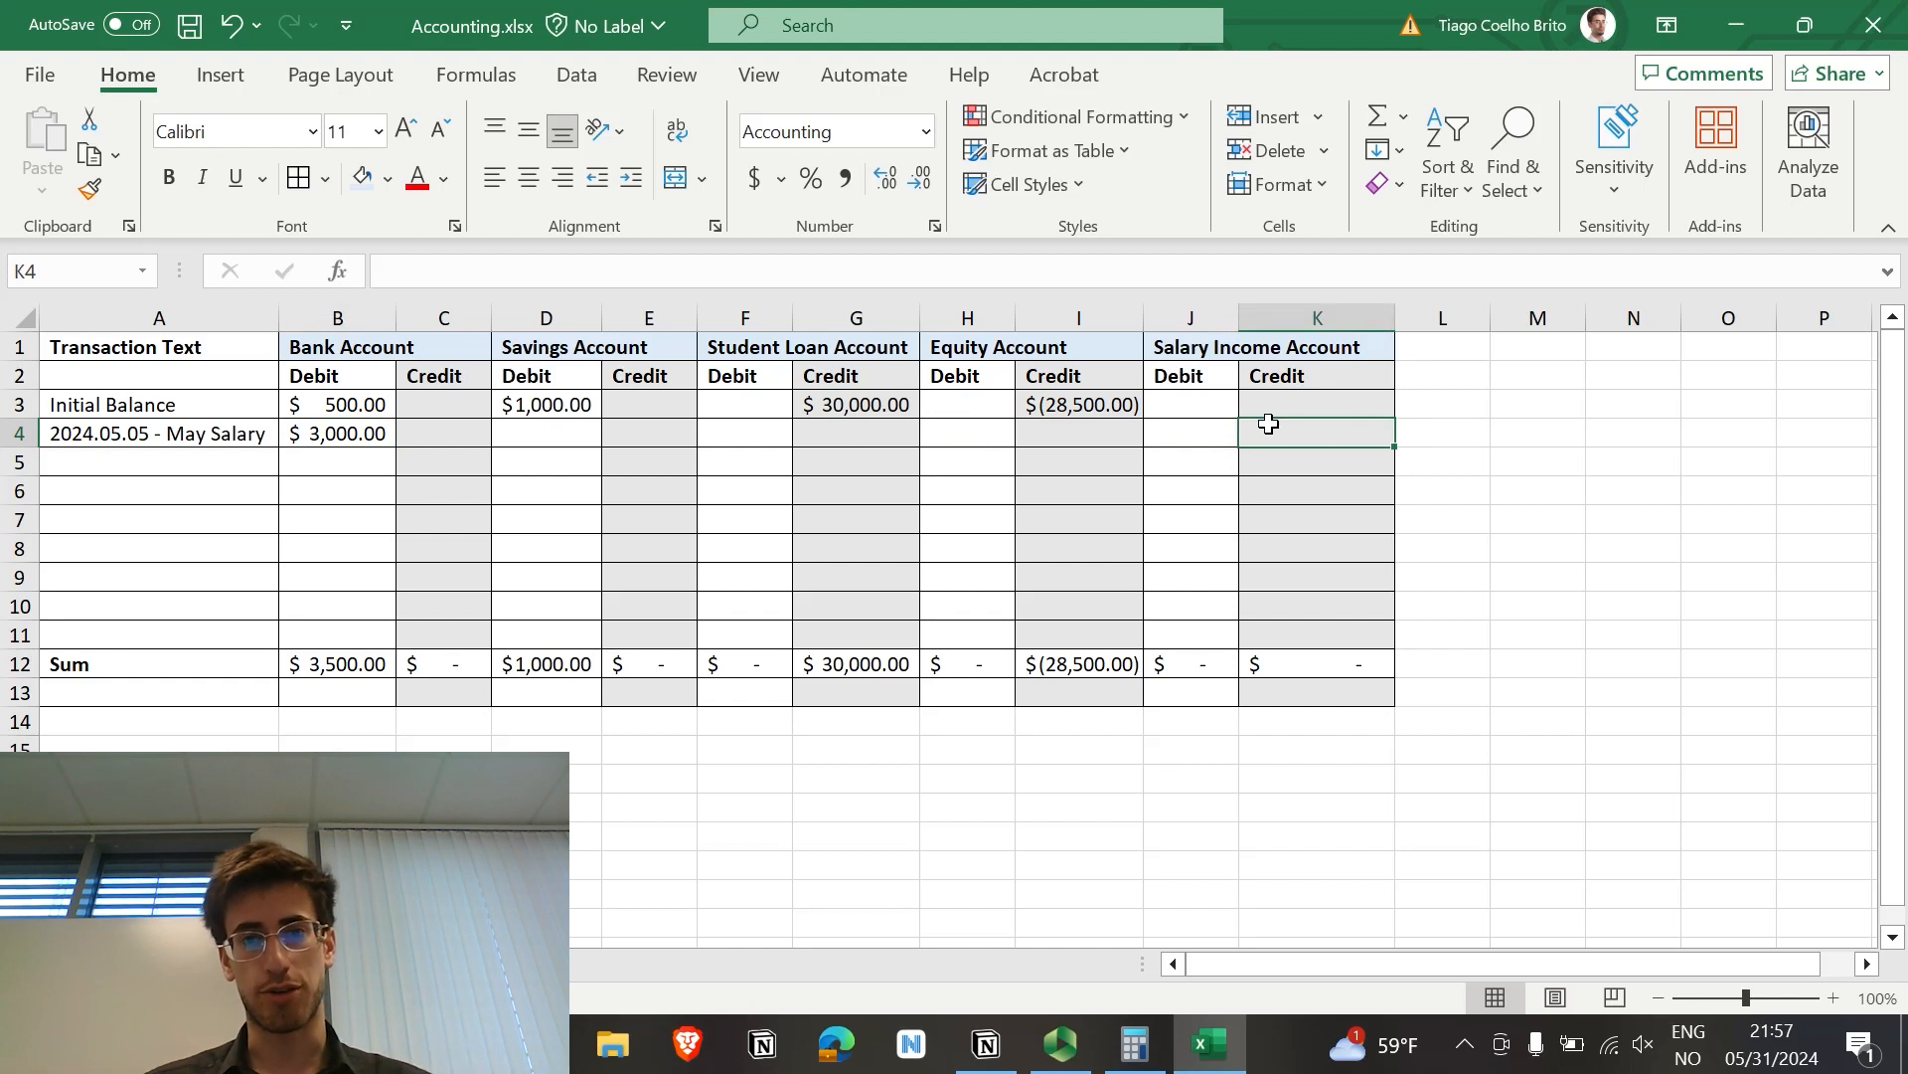
text(3000)
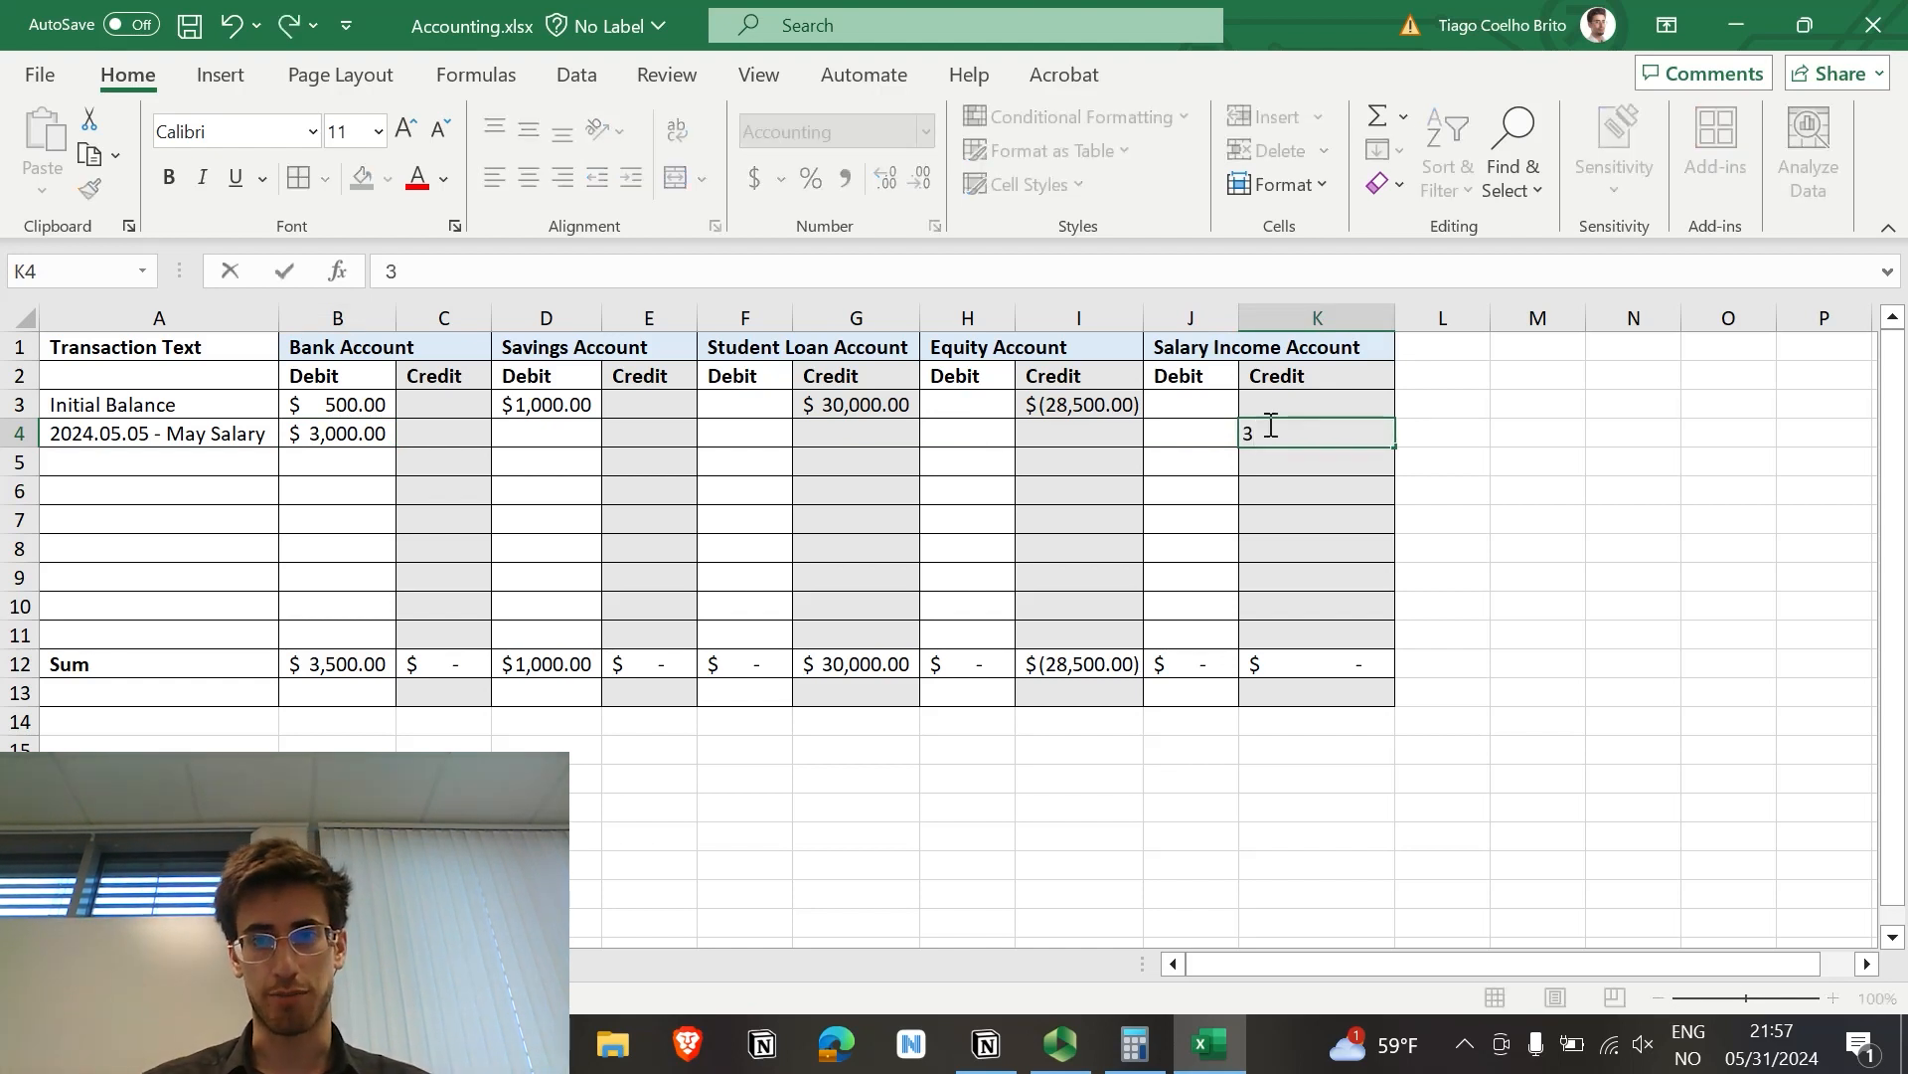
key(Tab)
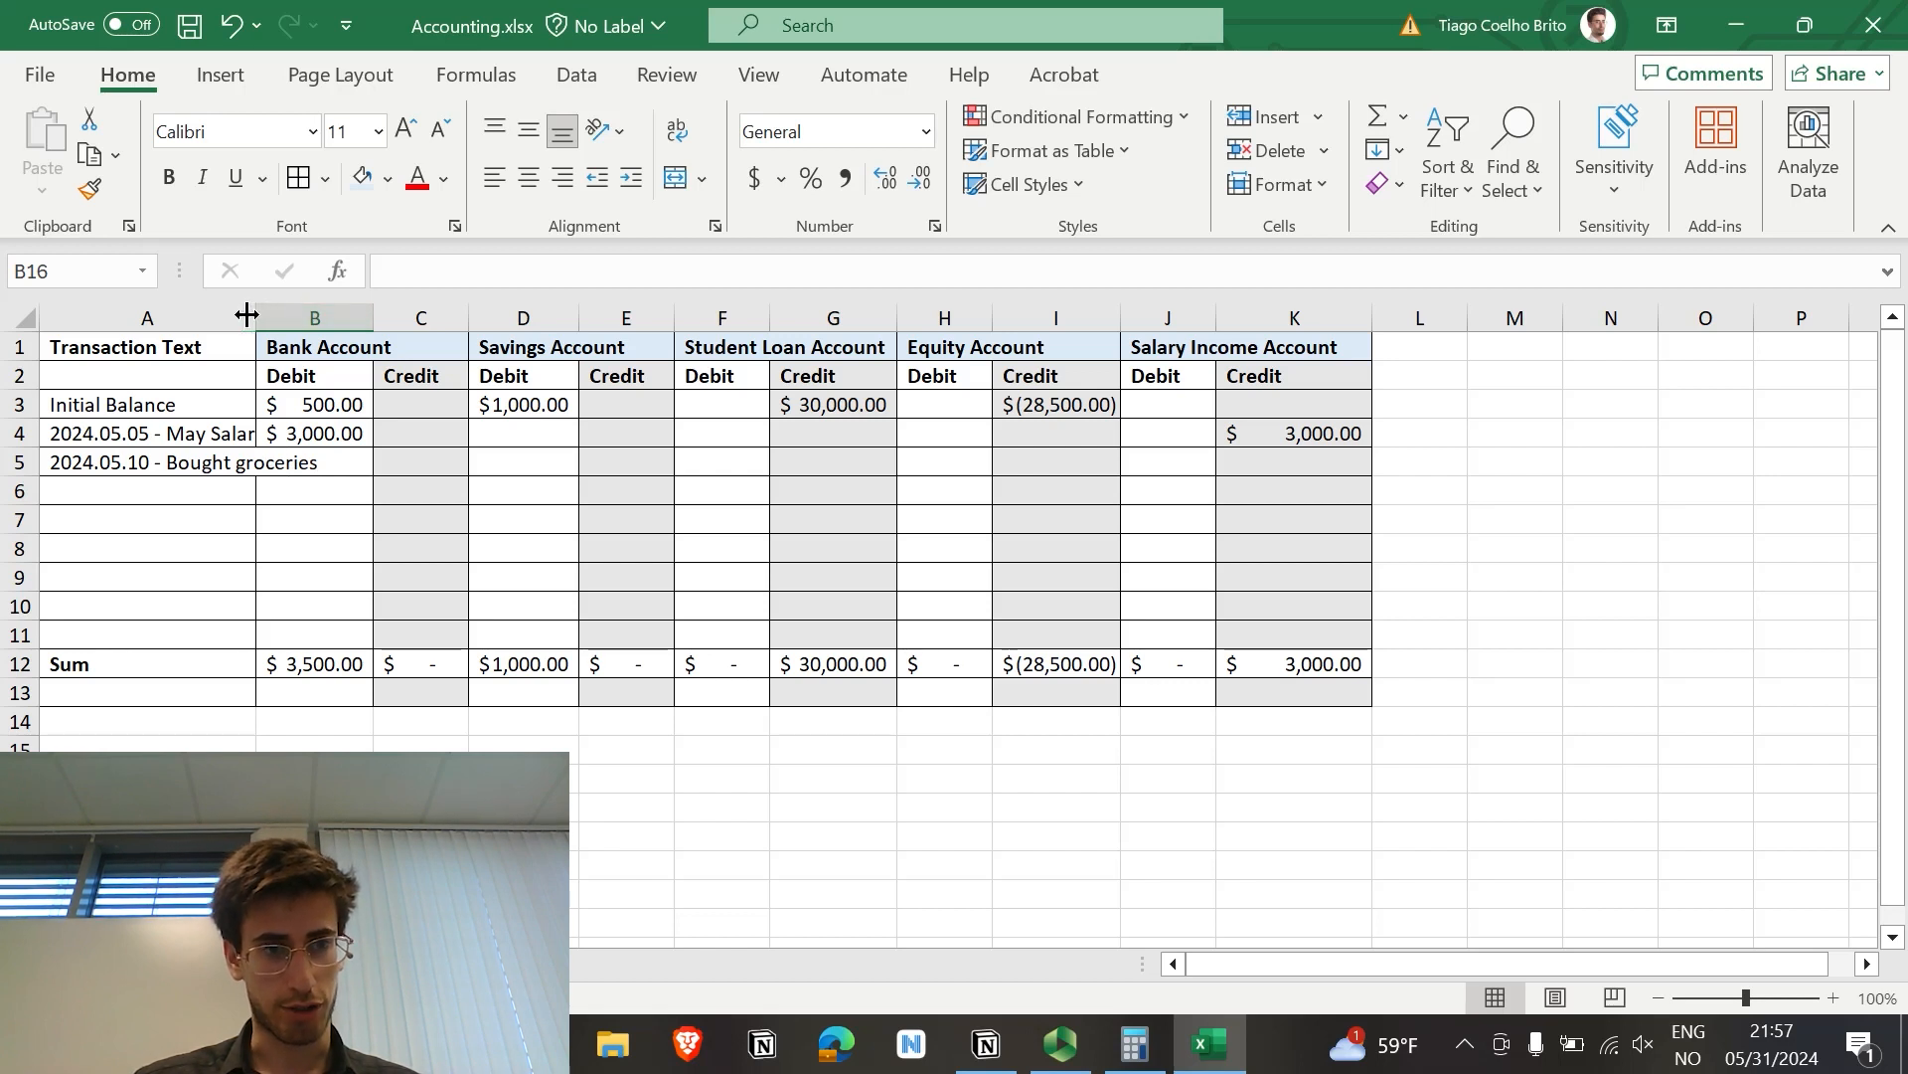
Step: Widen column A so the full transaction texts fit
drag(246, 314, 247, 314)
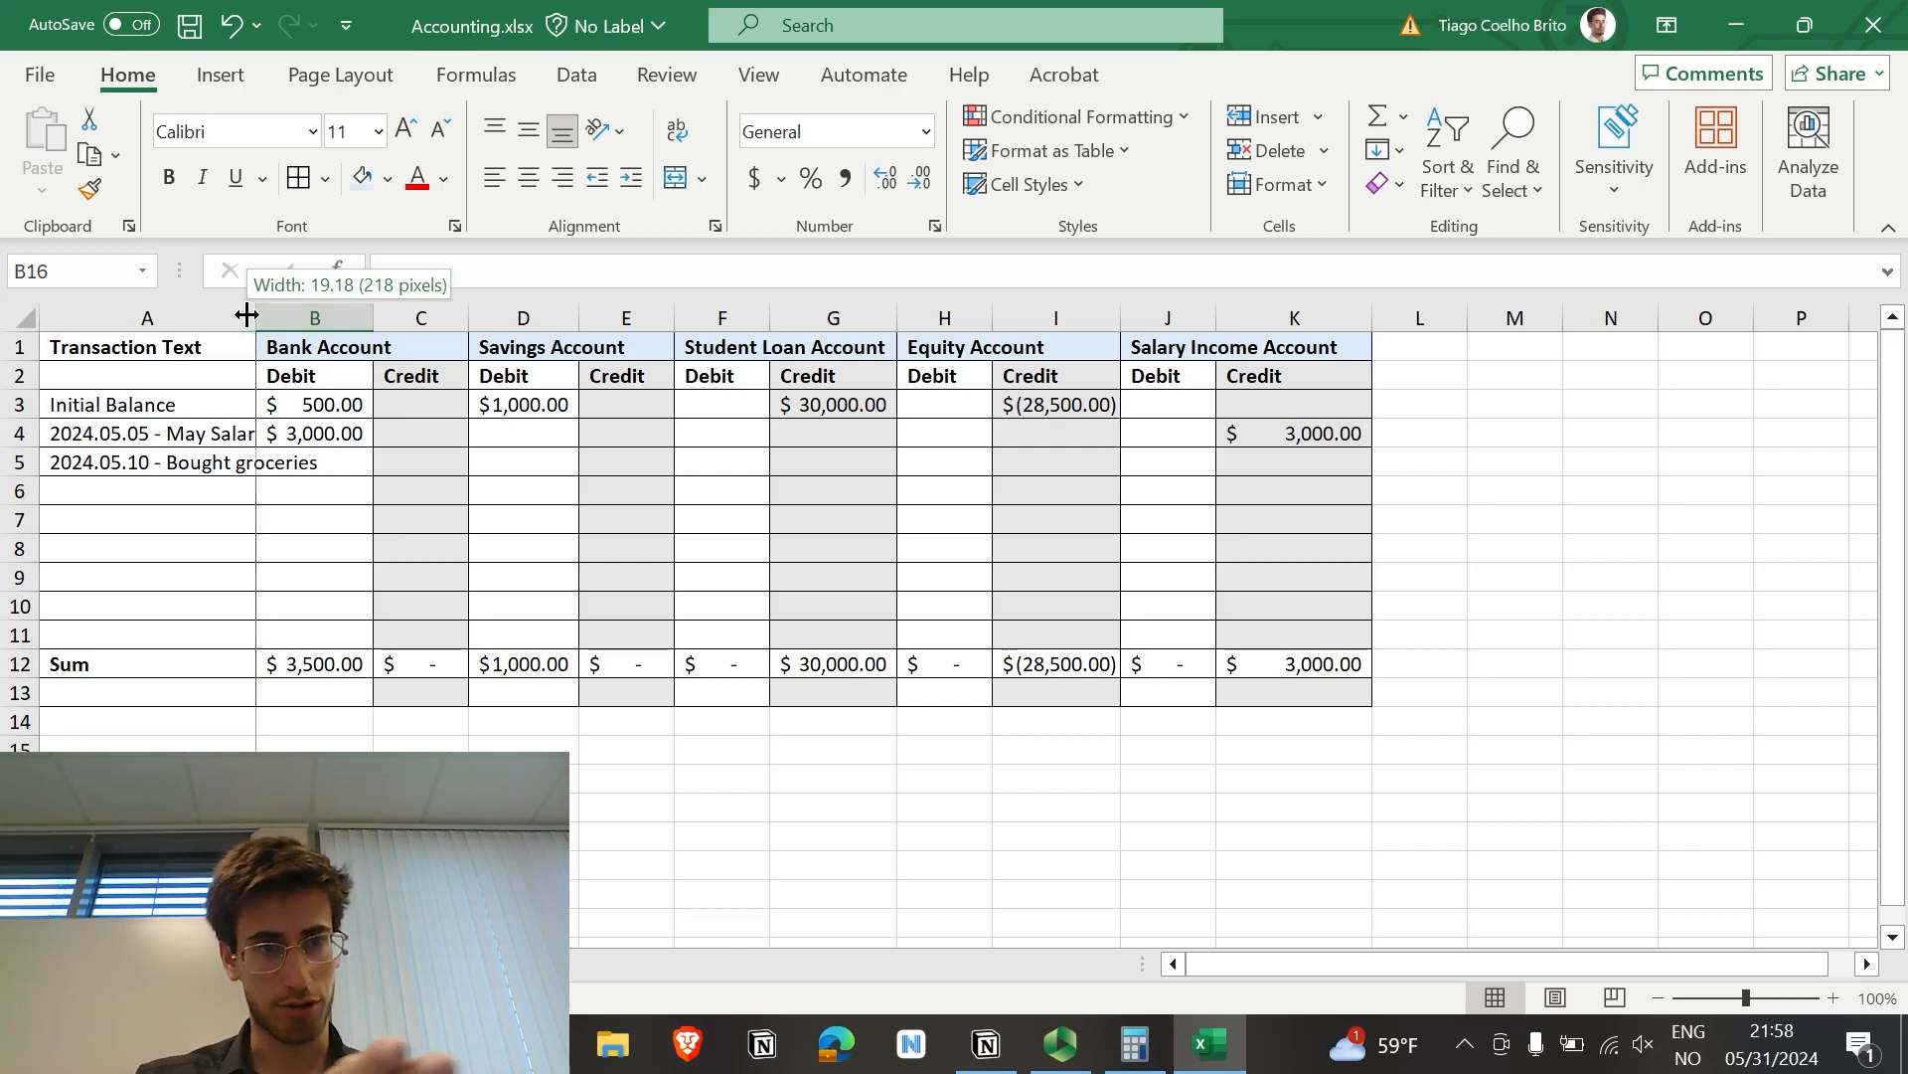
drag(246, 314, 247, 313)
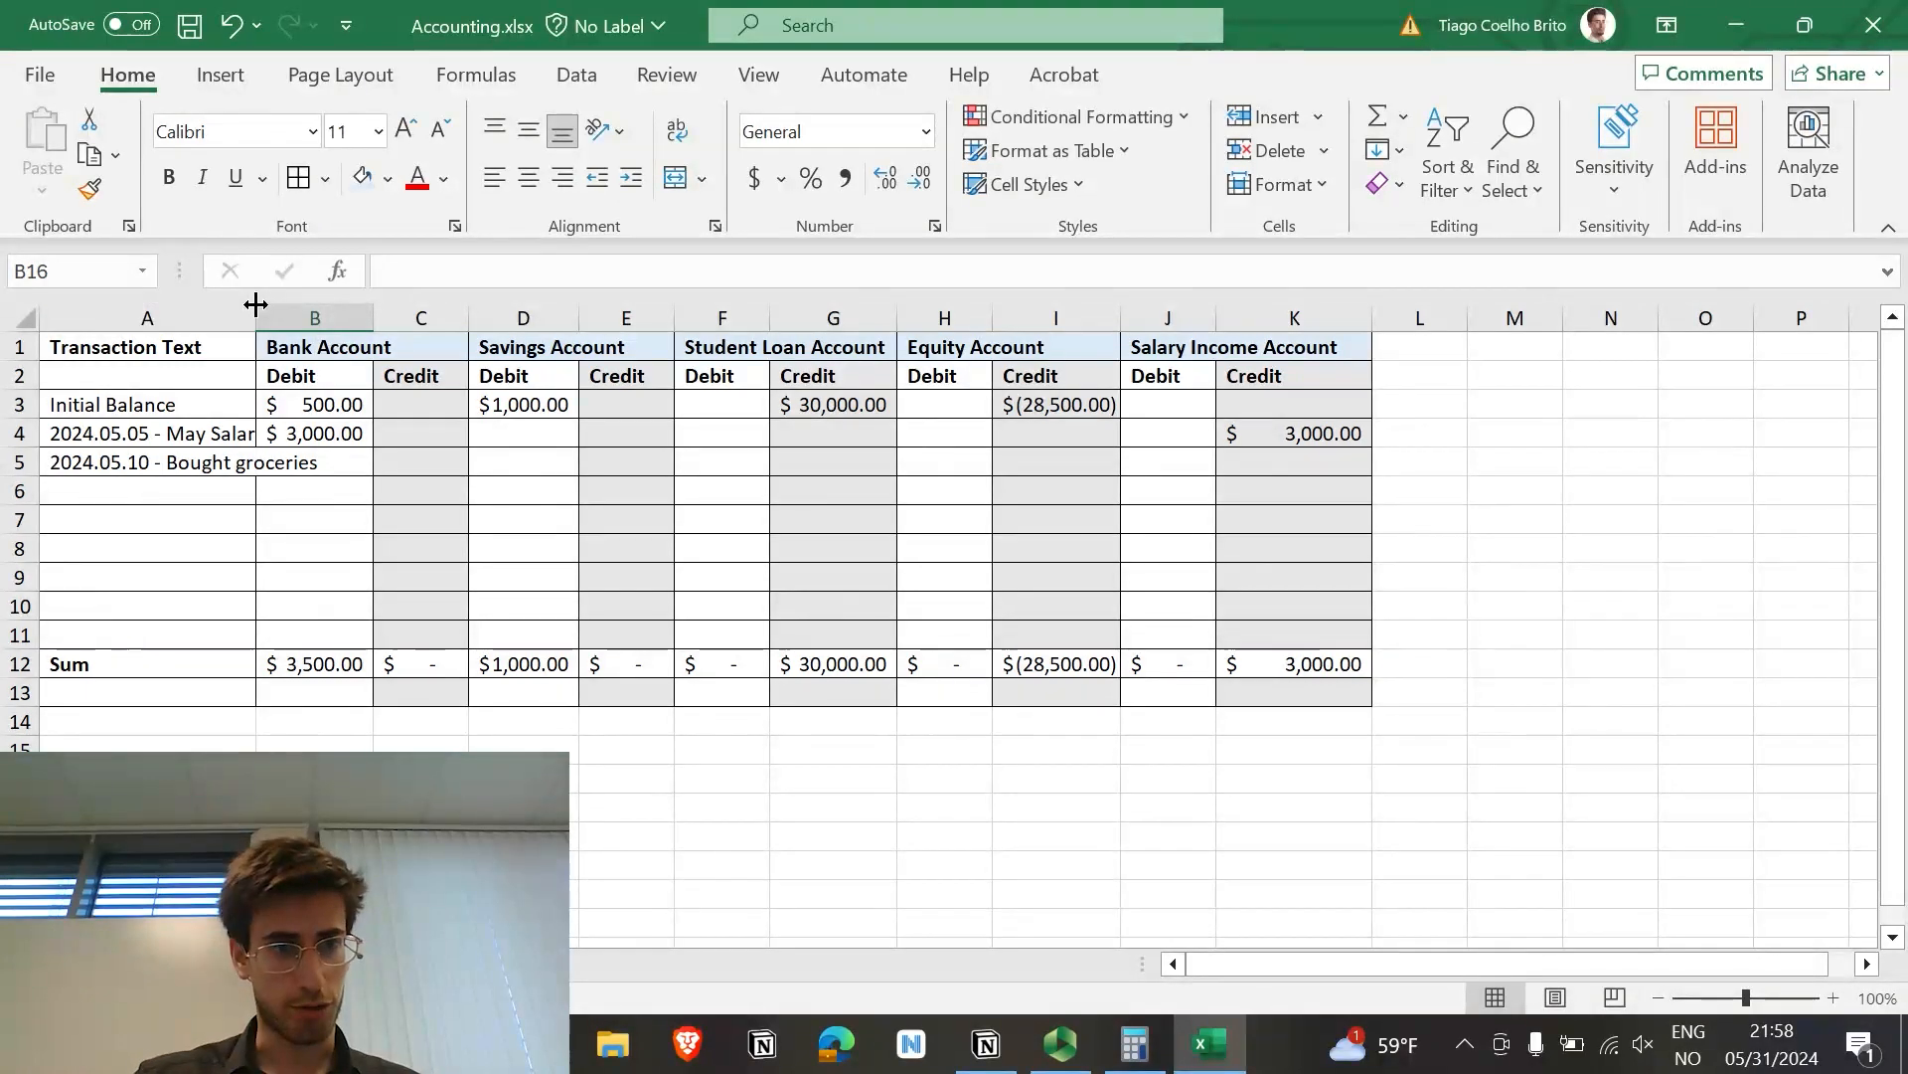
drag(248, 313, 336, 312)
Step: Enter 100 in the Bank Account's Credit column for the Bought groceries transaction, cell C5
click(414, 466)
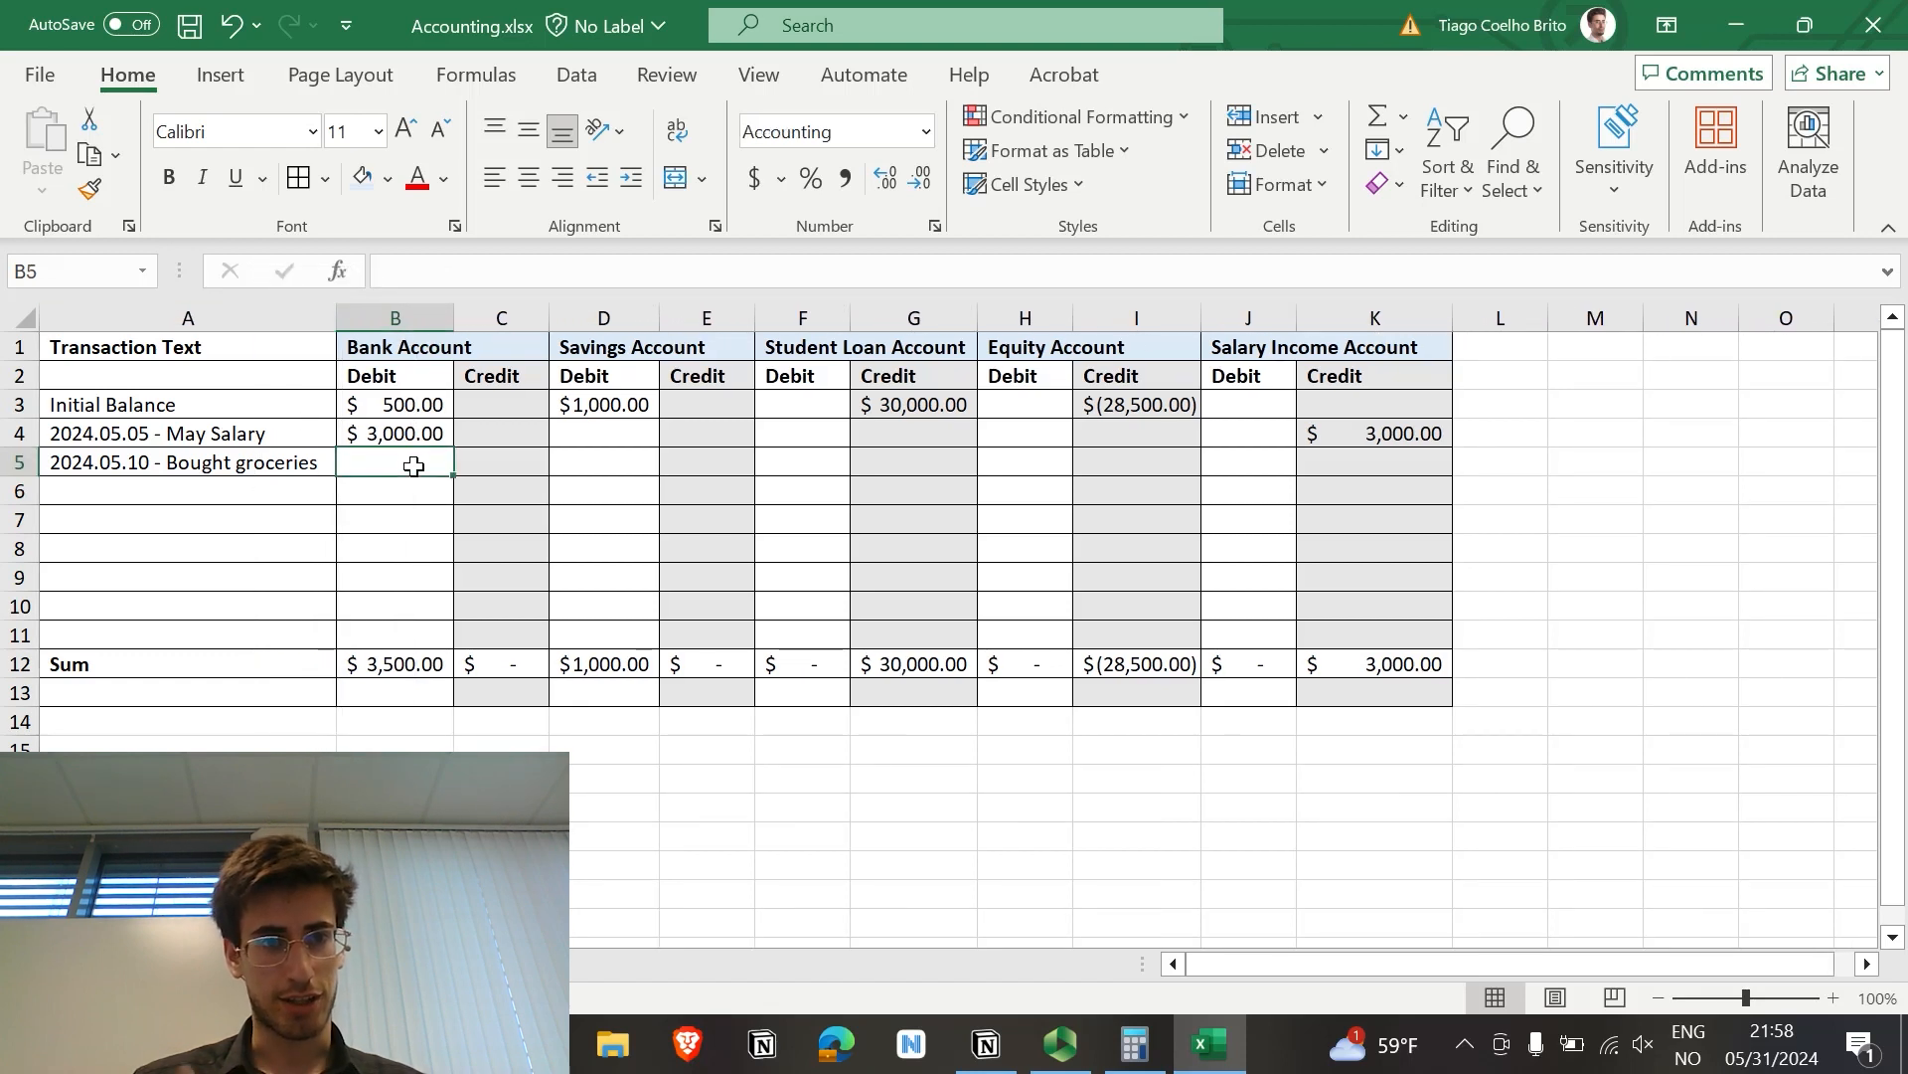
key(Tab)
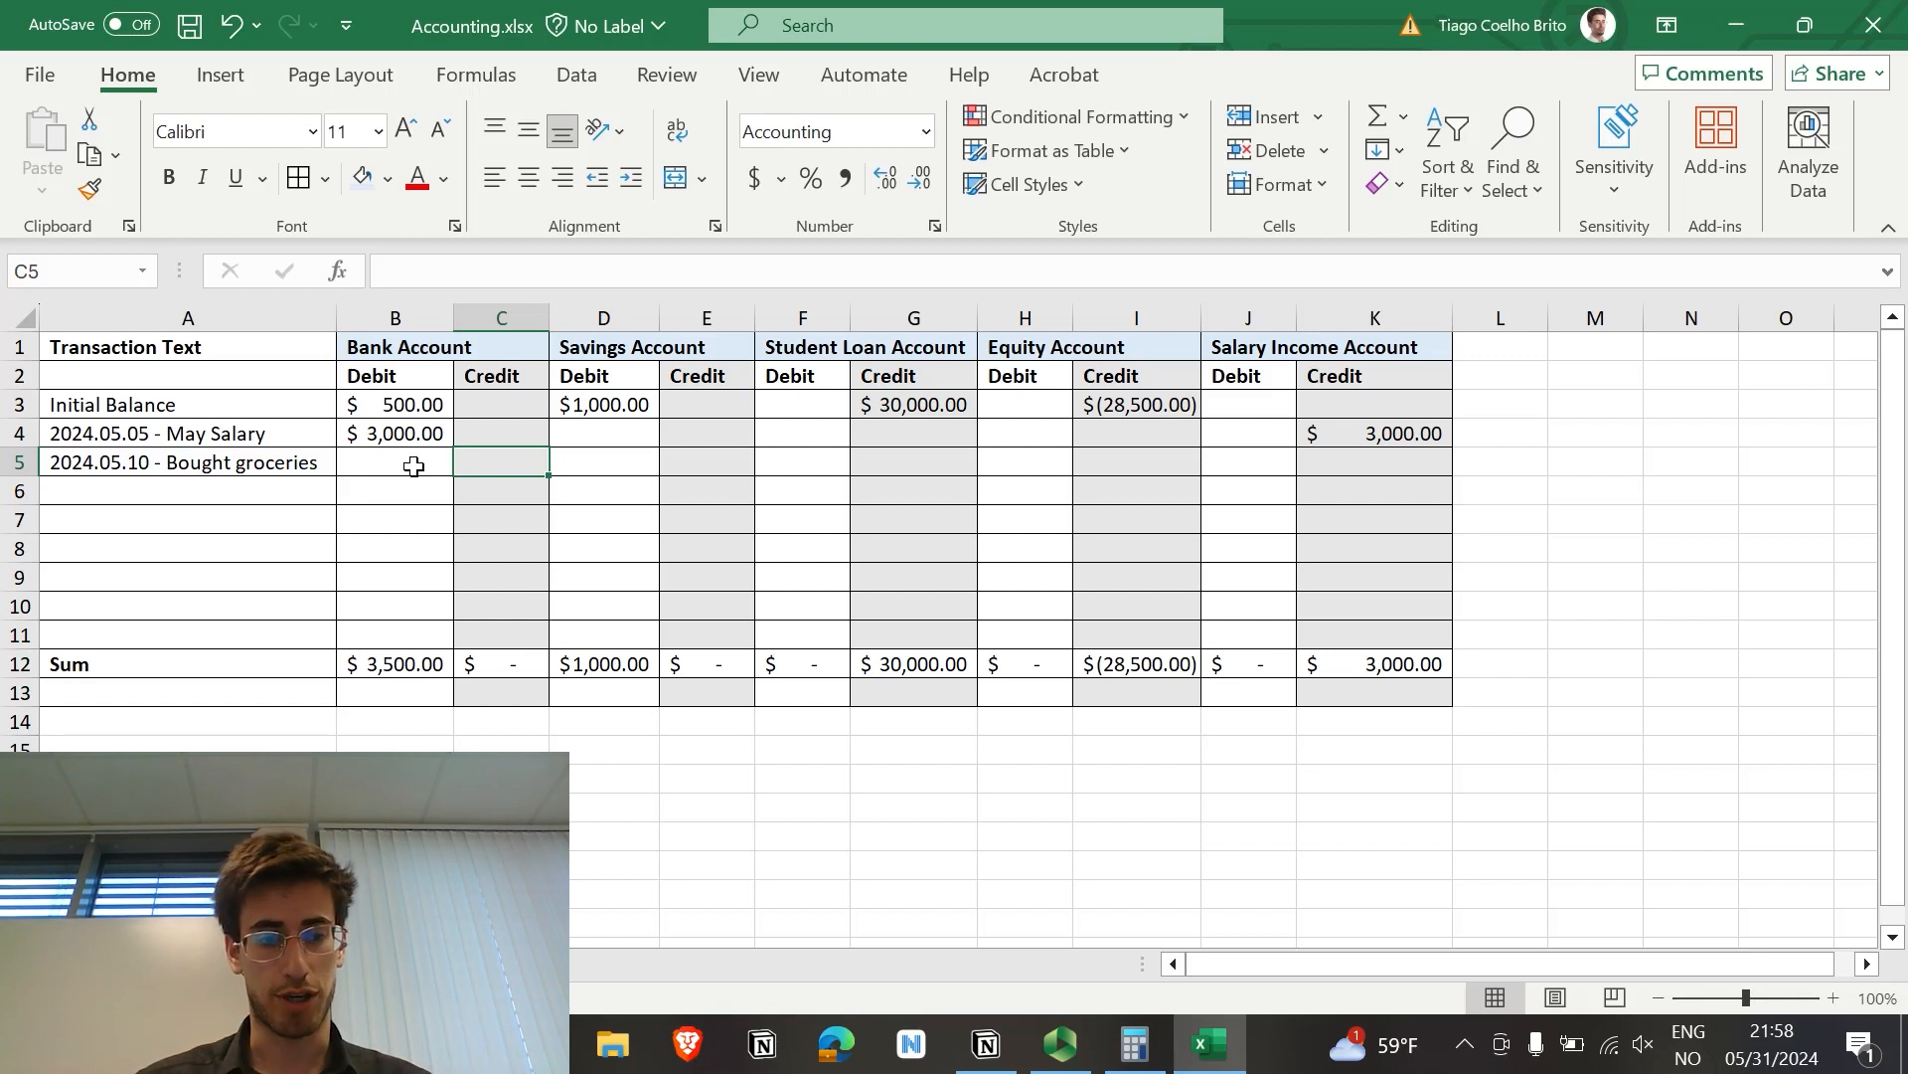
text(100)
key(Tab)
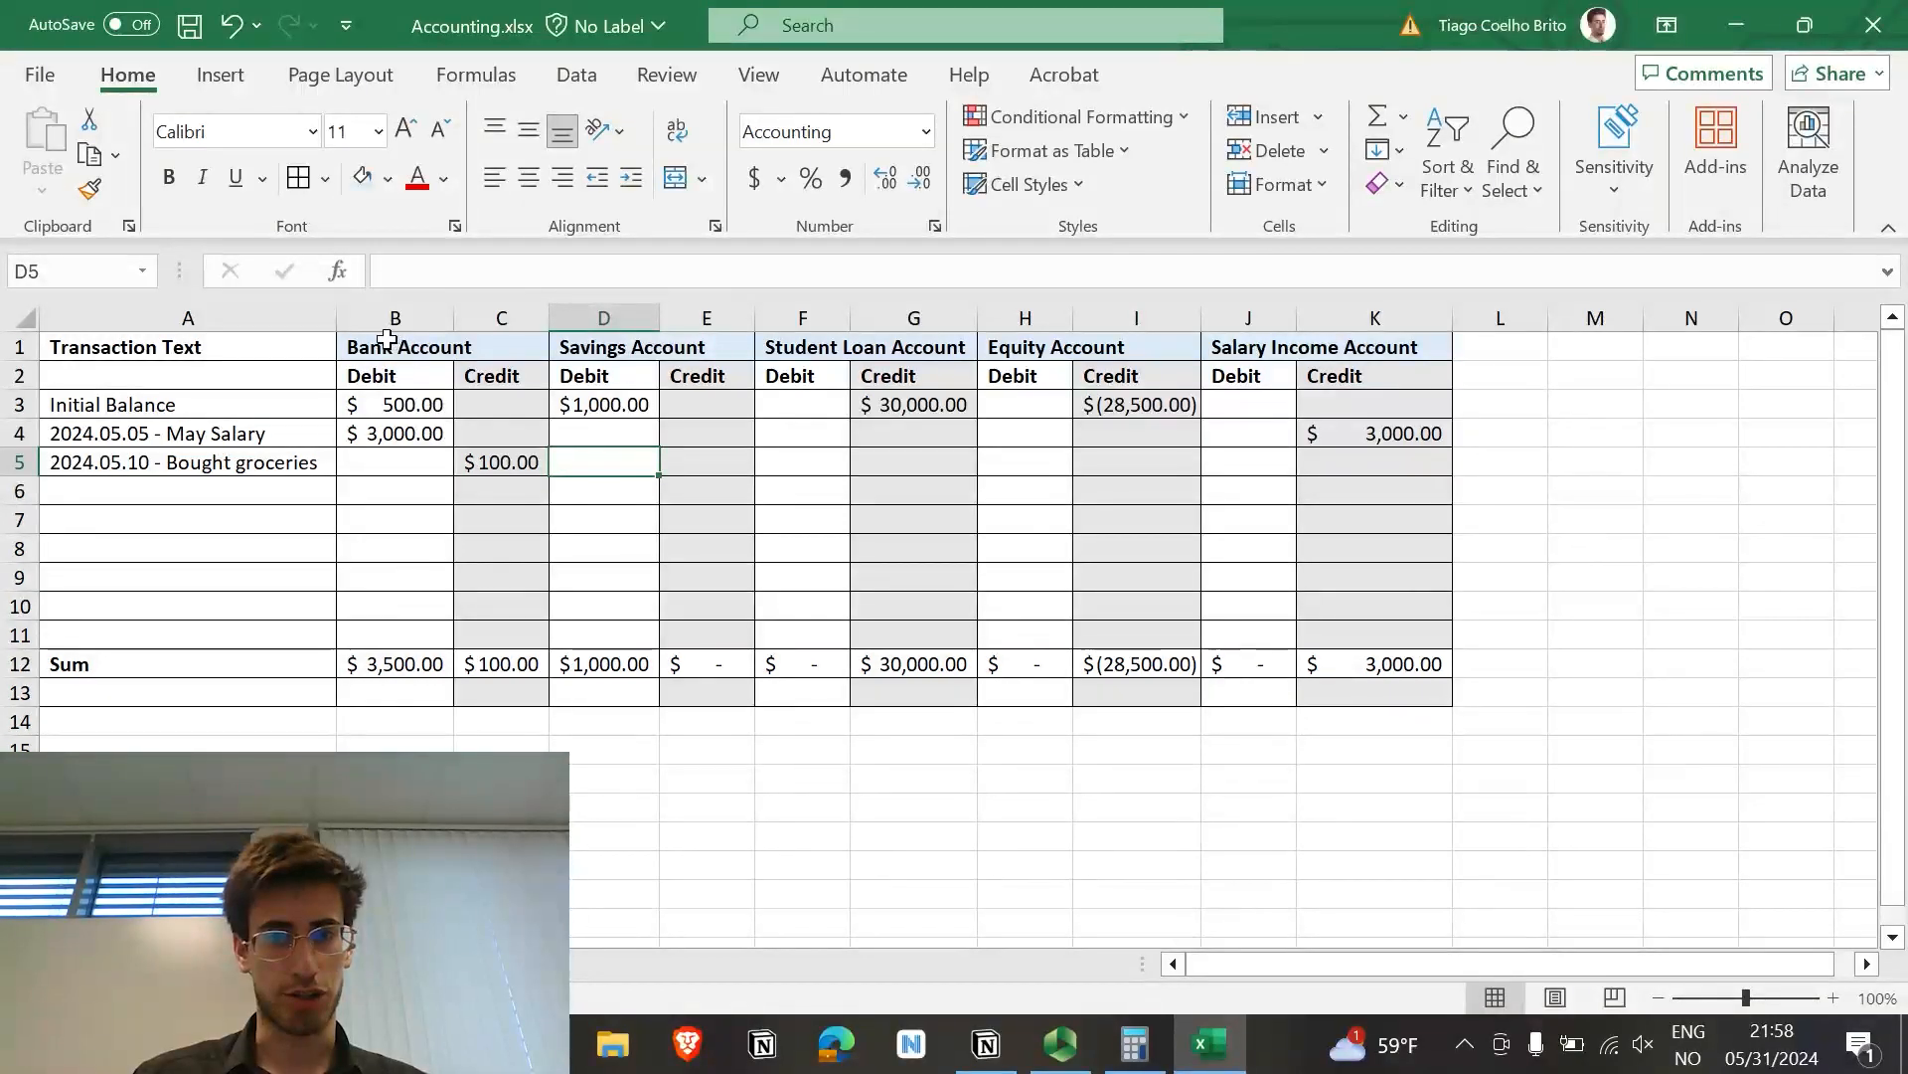
Step: Copy the Bank Account block B1:C13 to L1 as the base for another account
drag(387, 343, 489, 681)
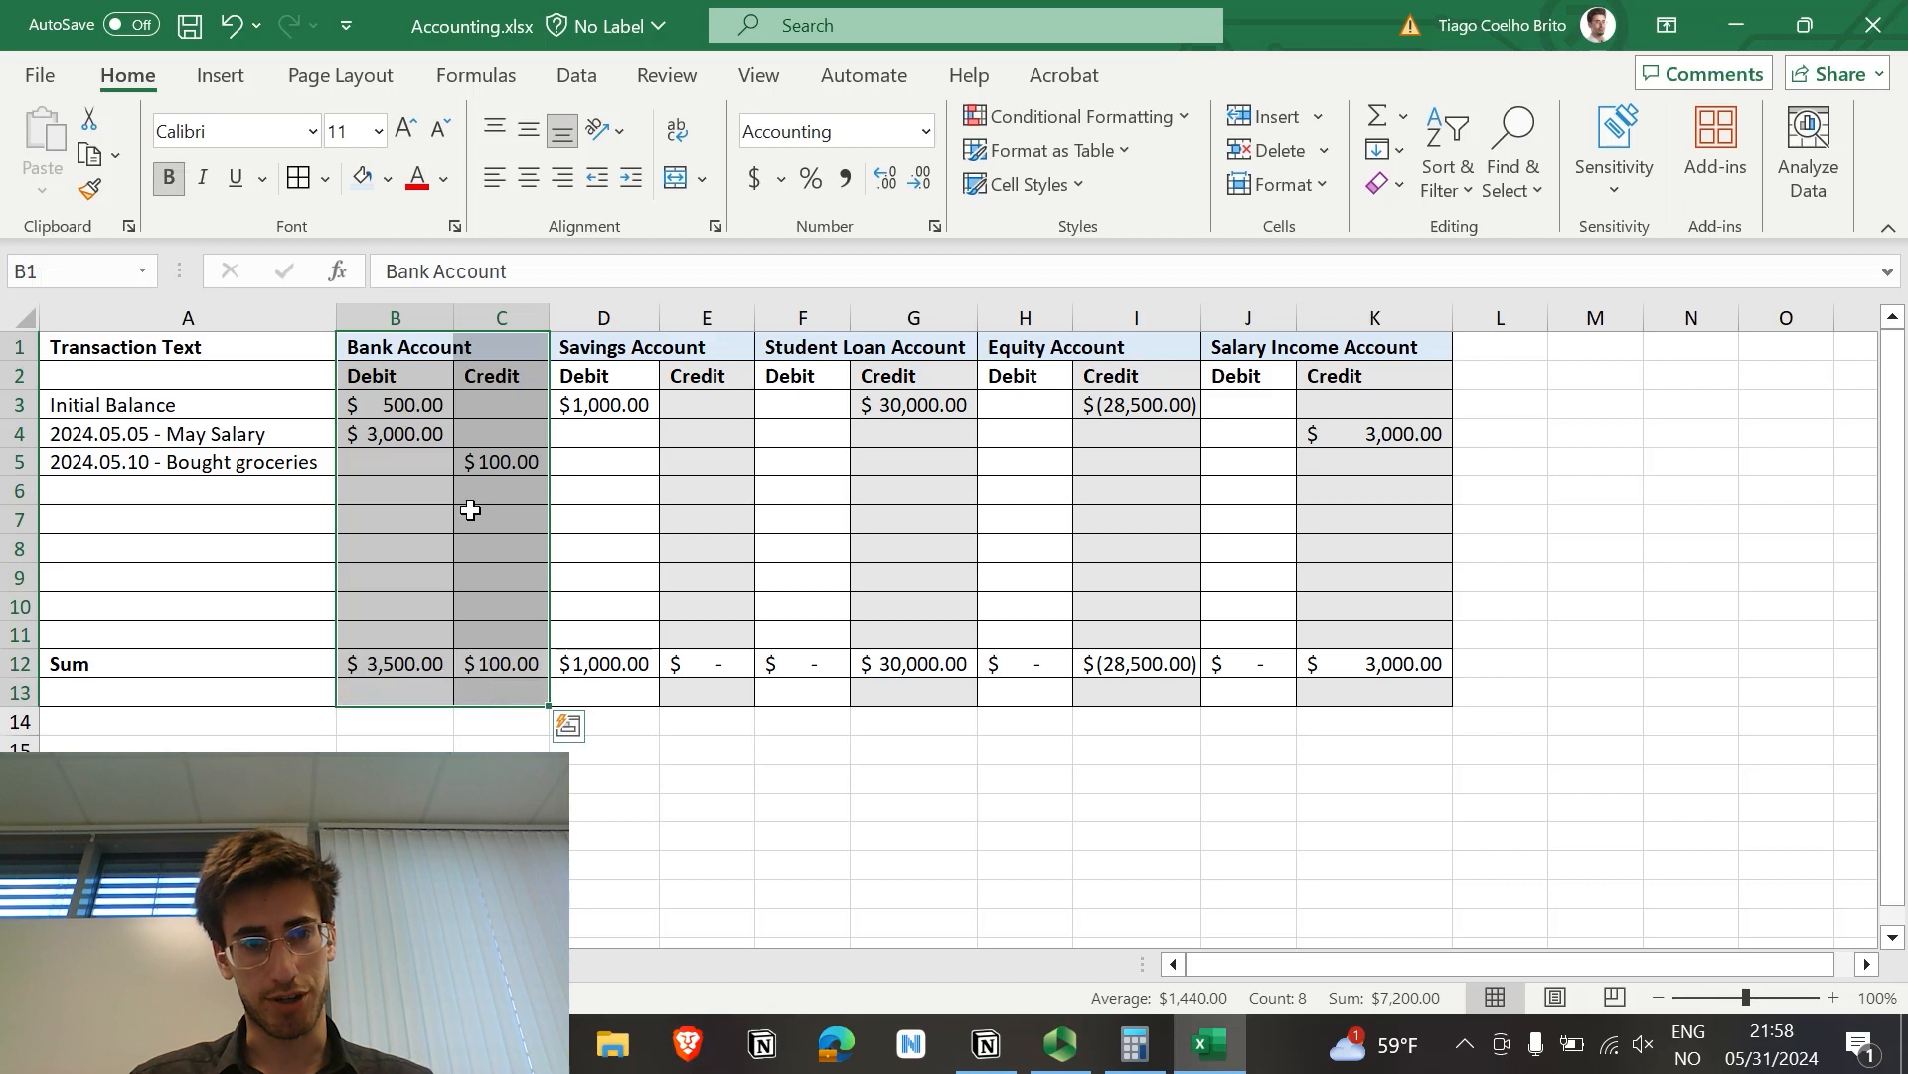
key(ctrl+c)
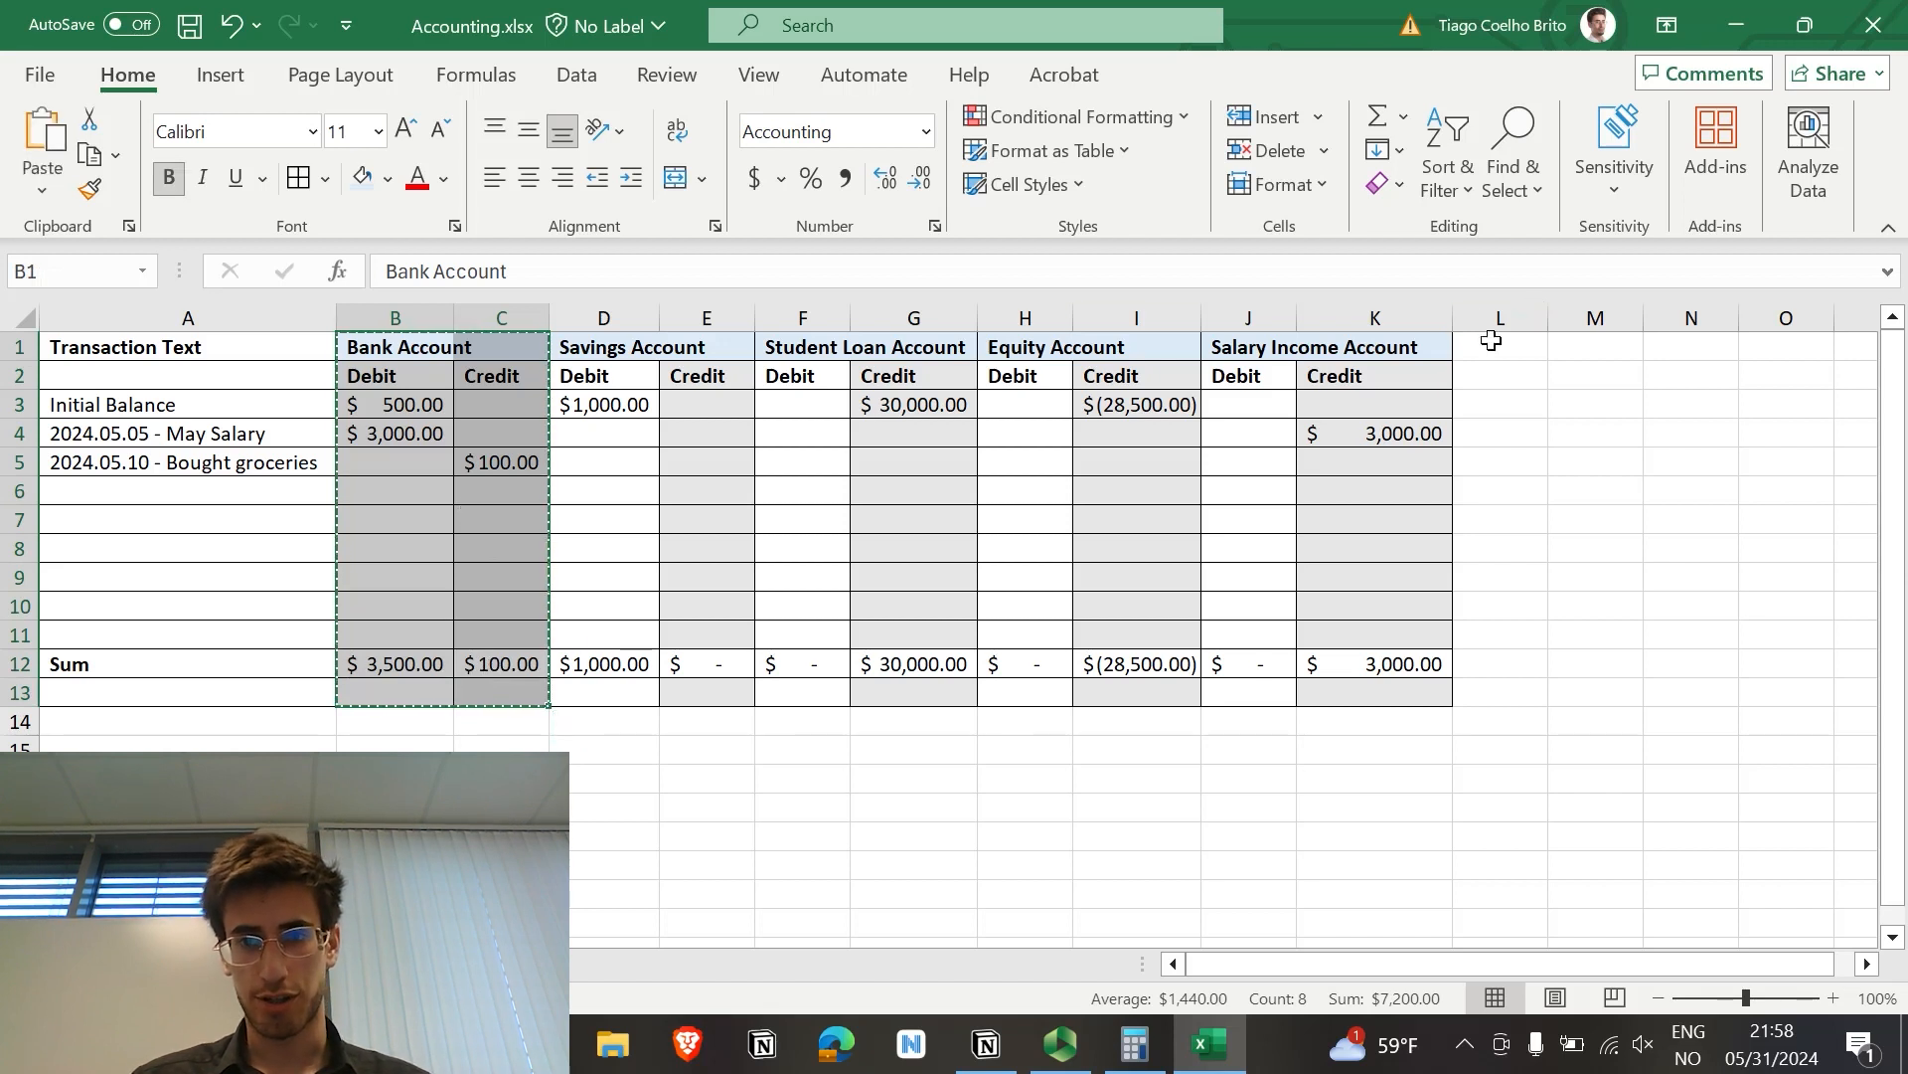
click(1491, 341)
key(ctrl+v)
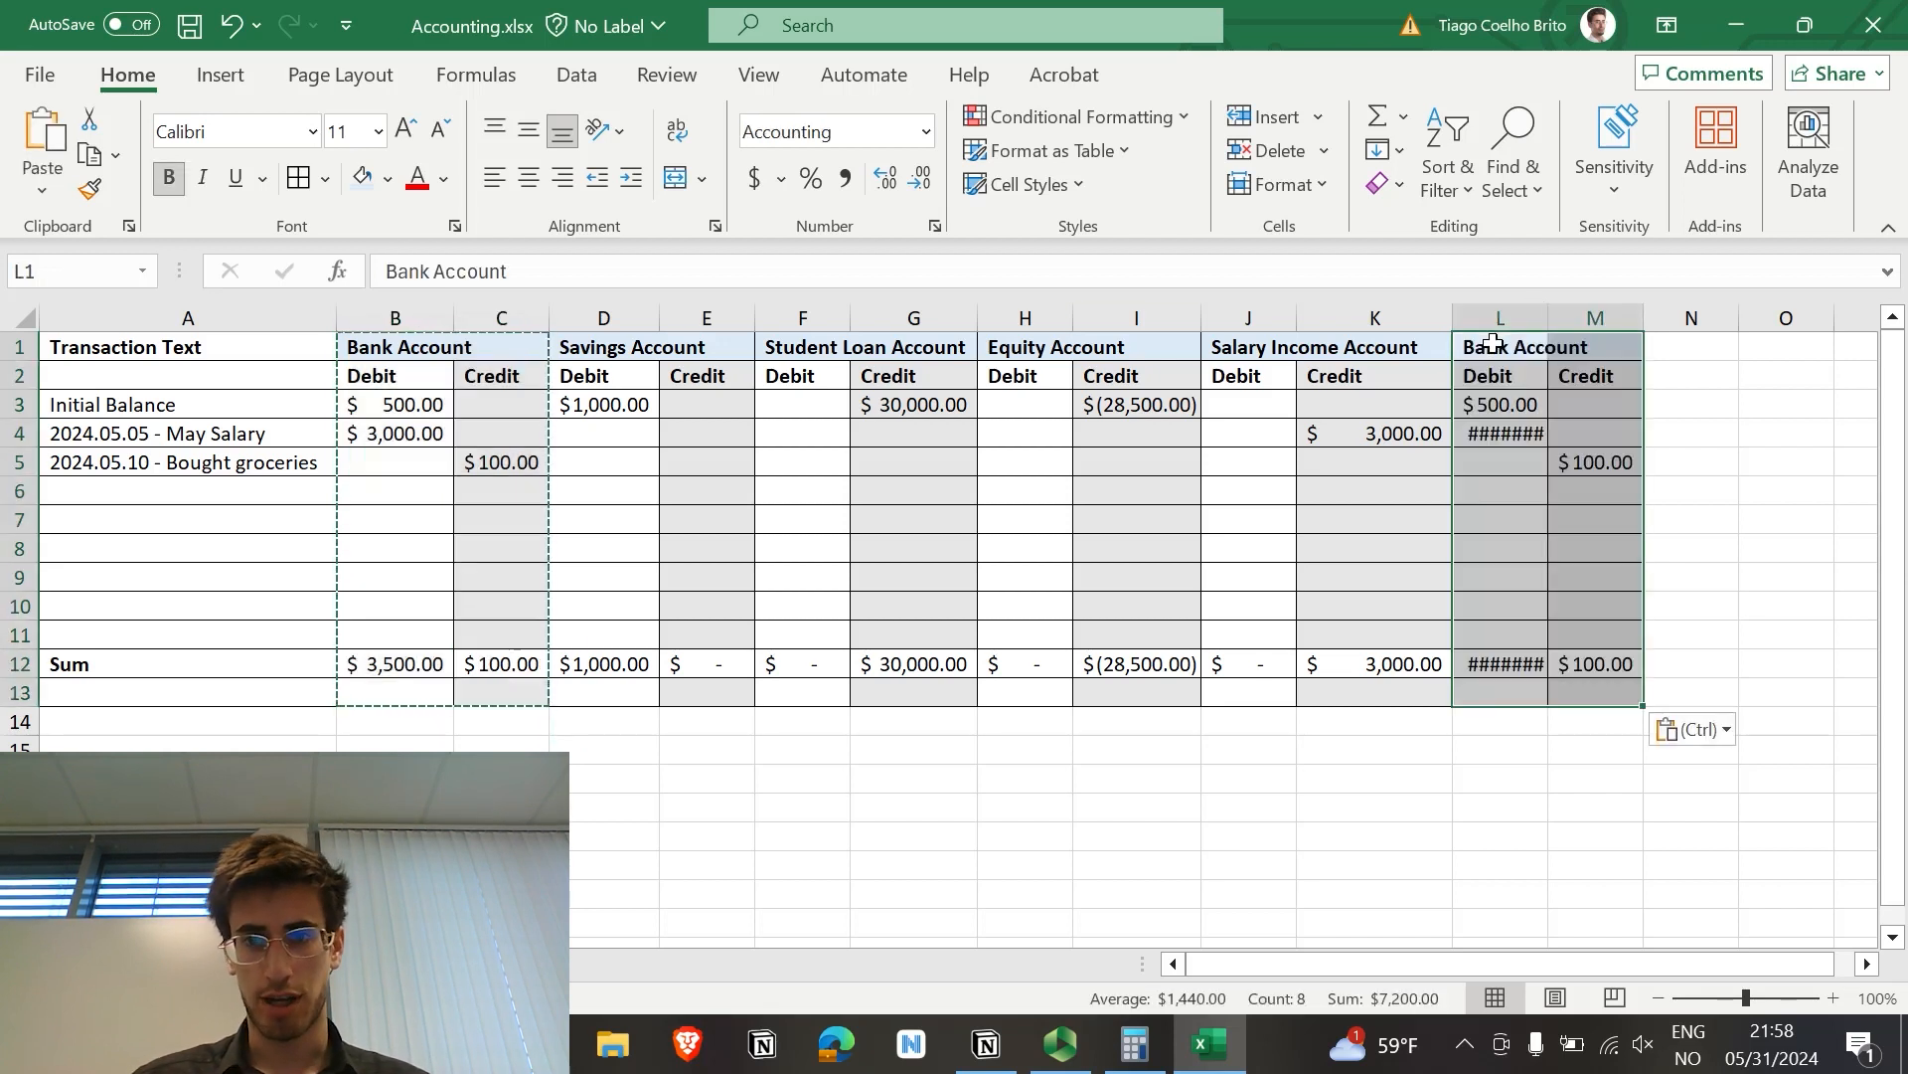
Step: Rename the copied account heading in L1 to Grocery Expenses Account and widen column M so the full heading fits
double_click(405, 270)
text(Grocer)
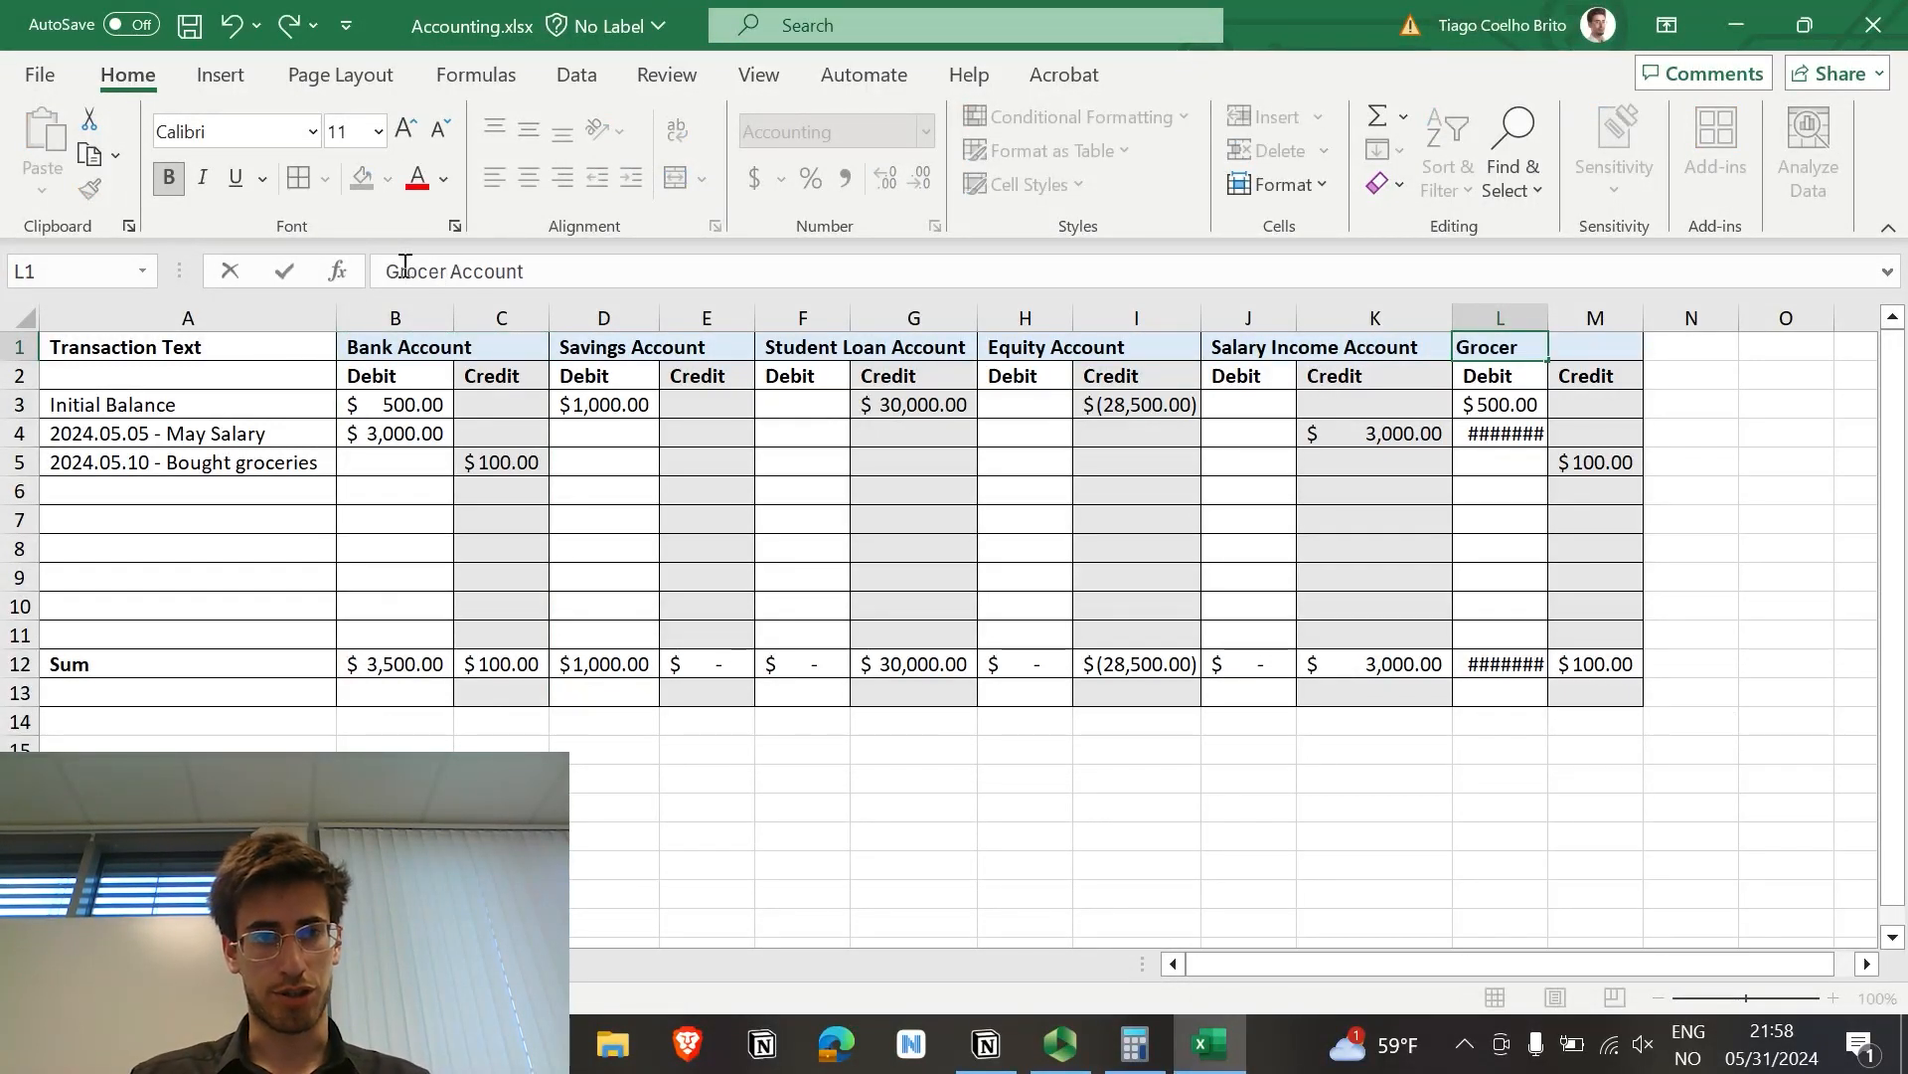
text(y Expense)
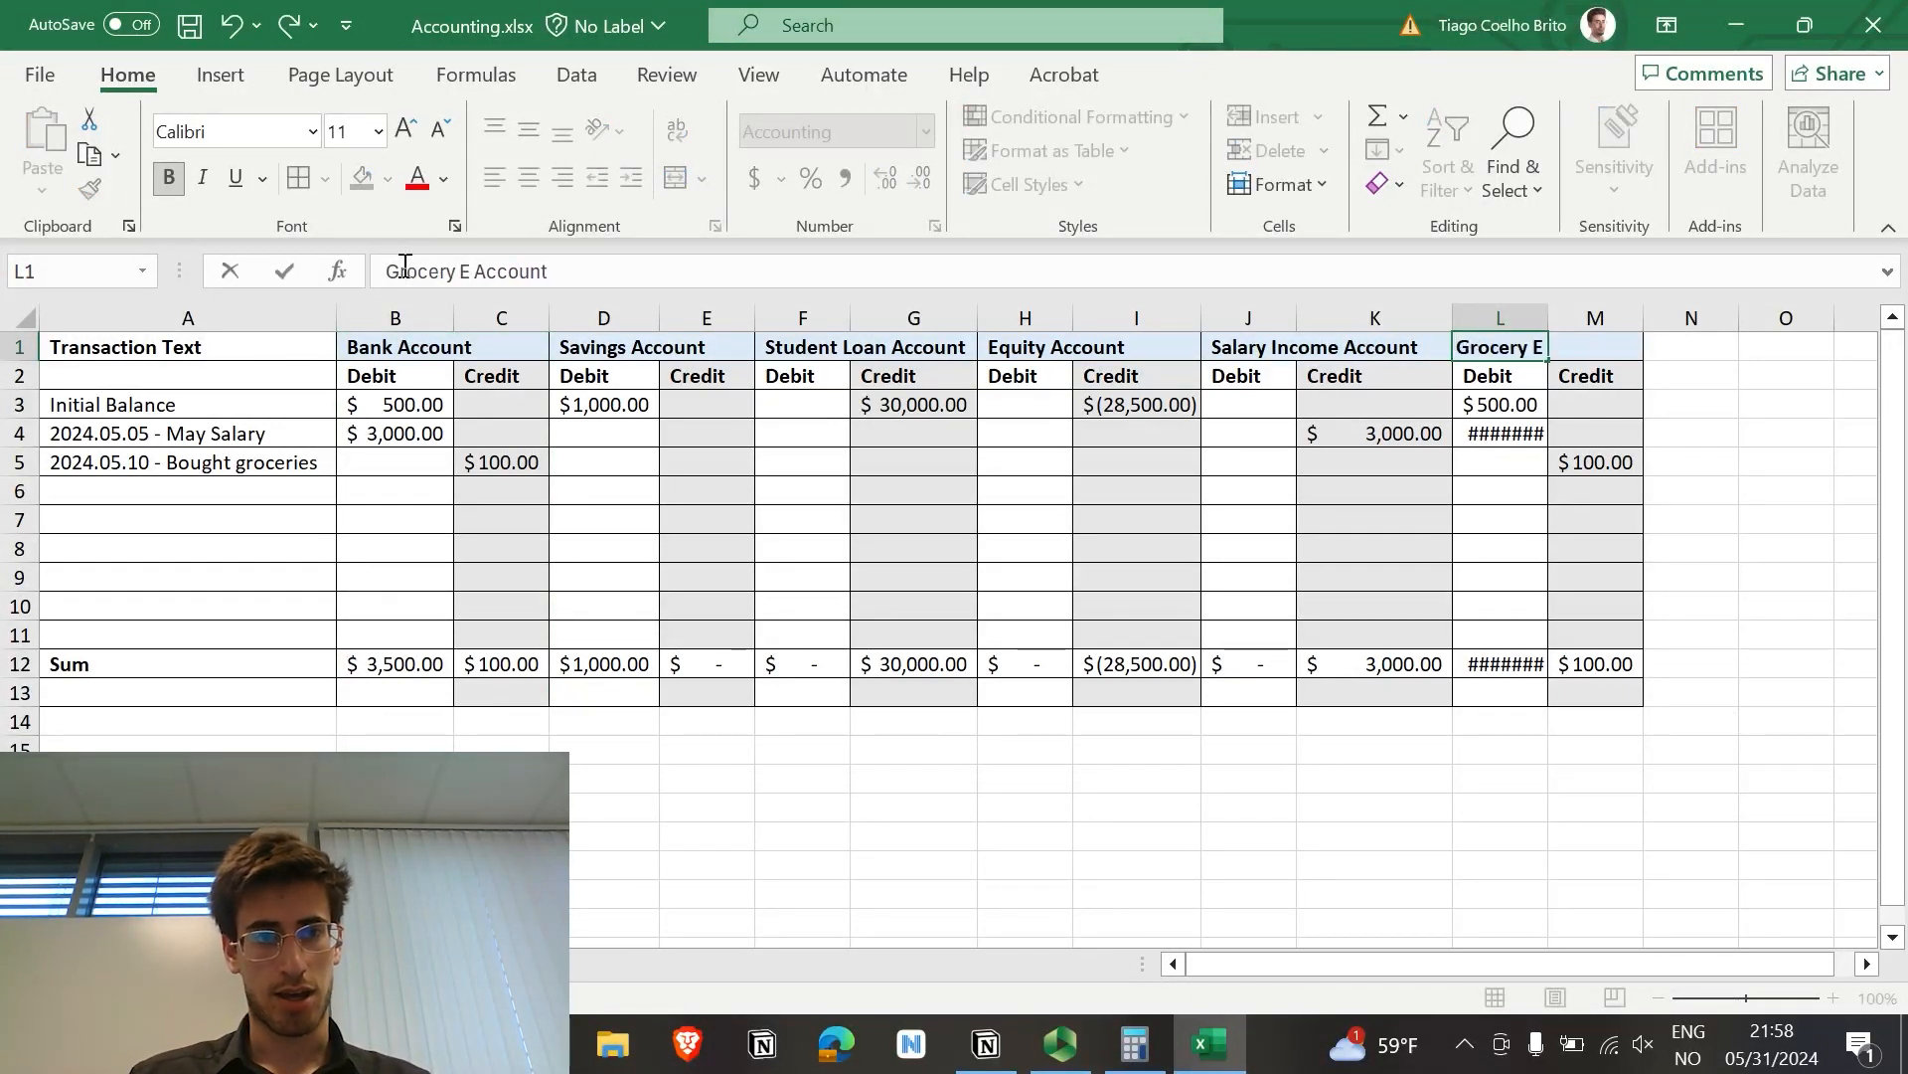
text(se)
key(Tab)
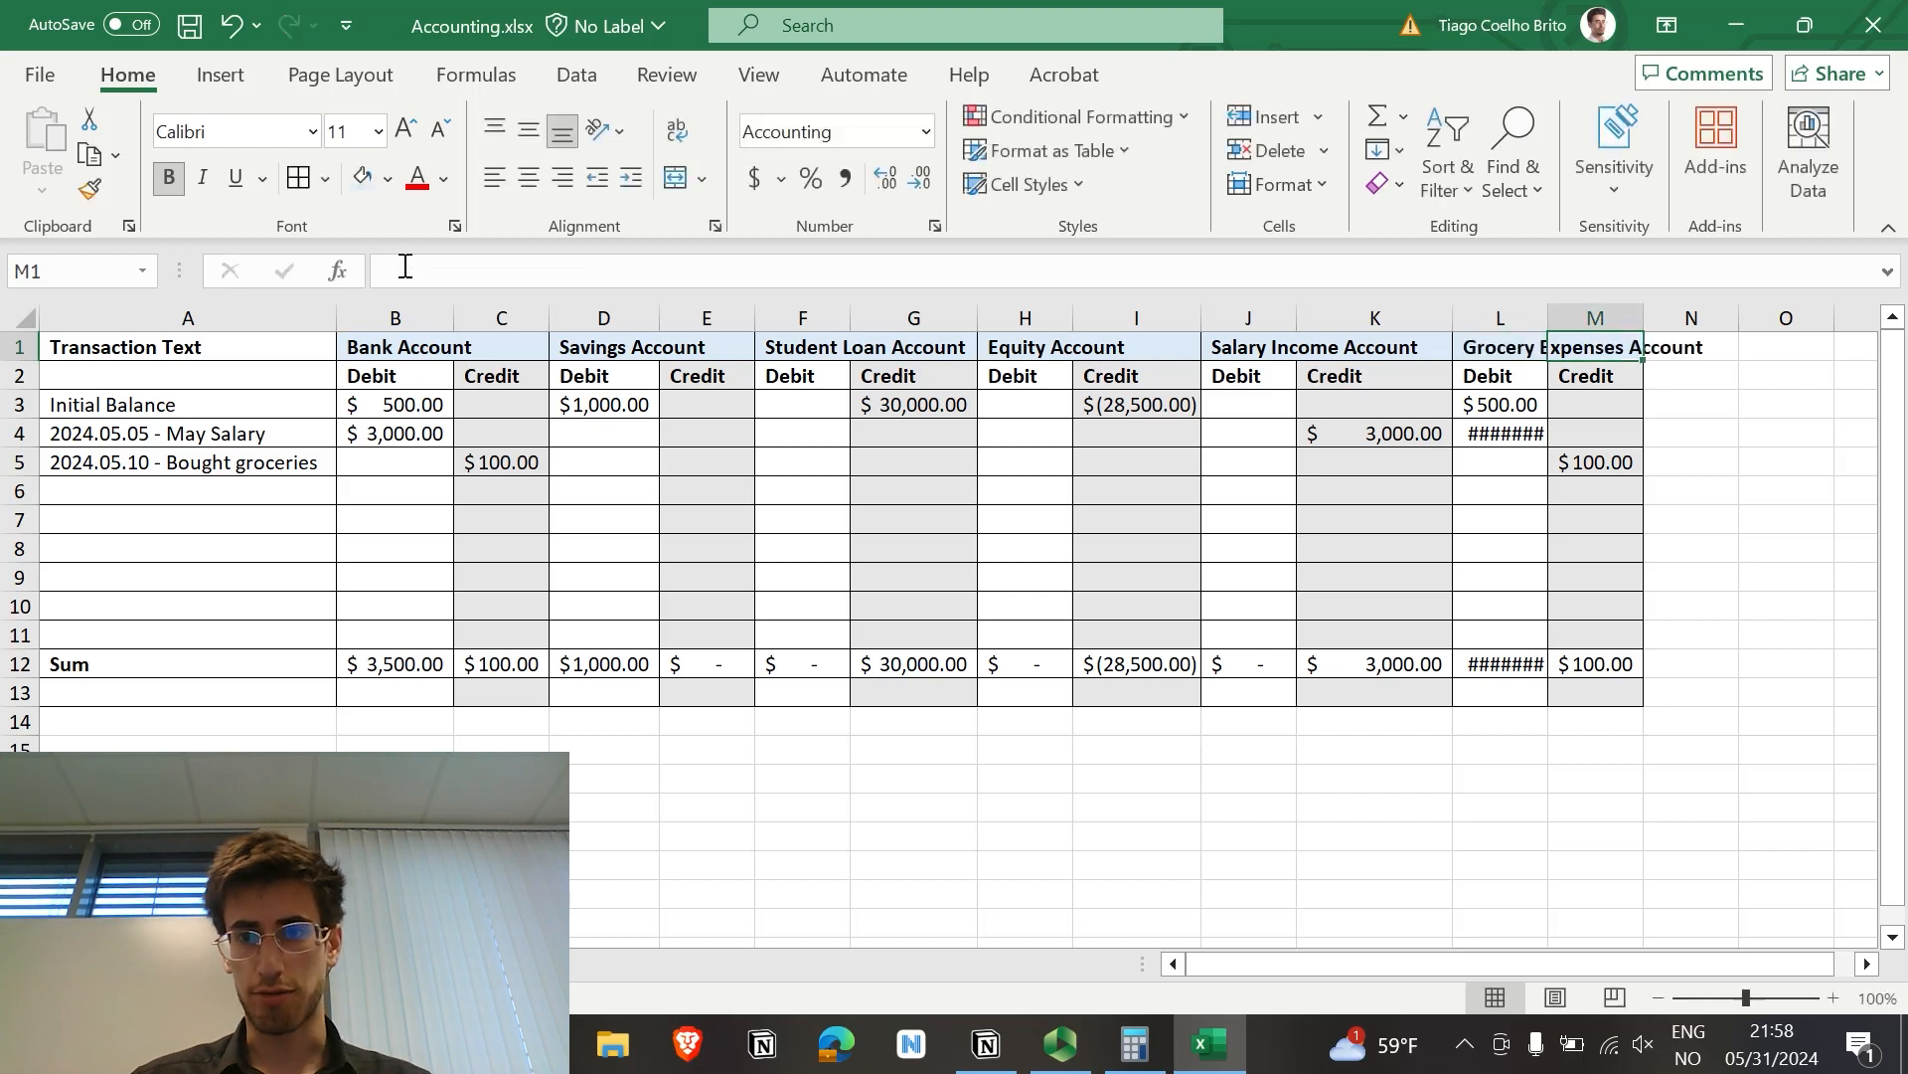
drag(1639, 319, 1717, 317)
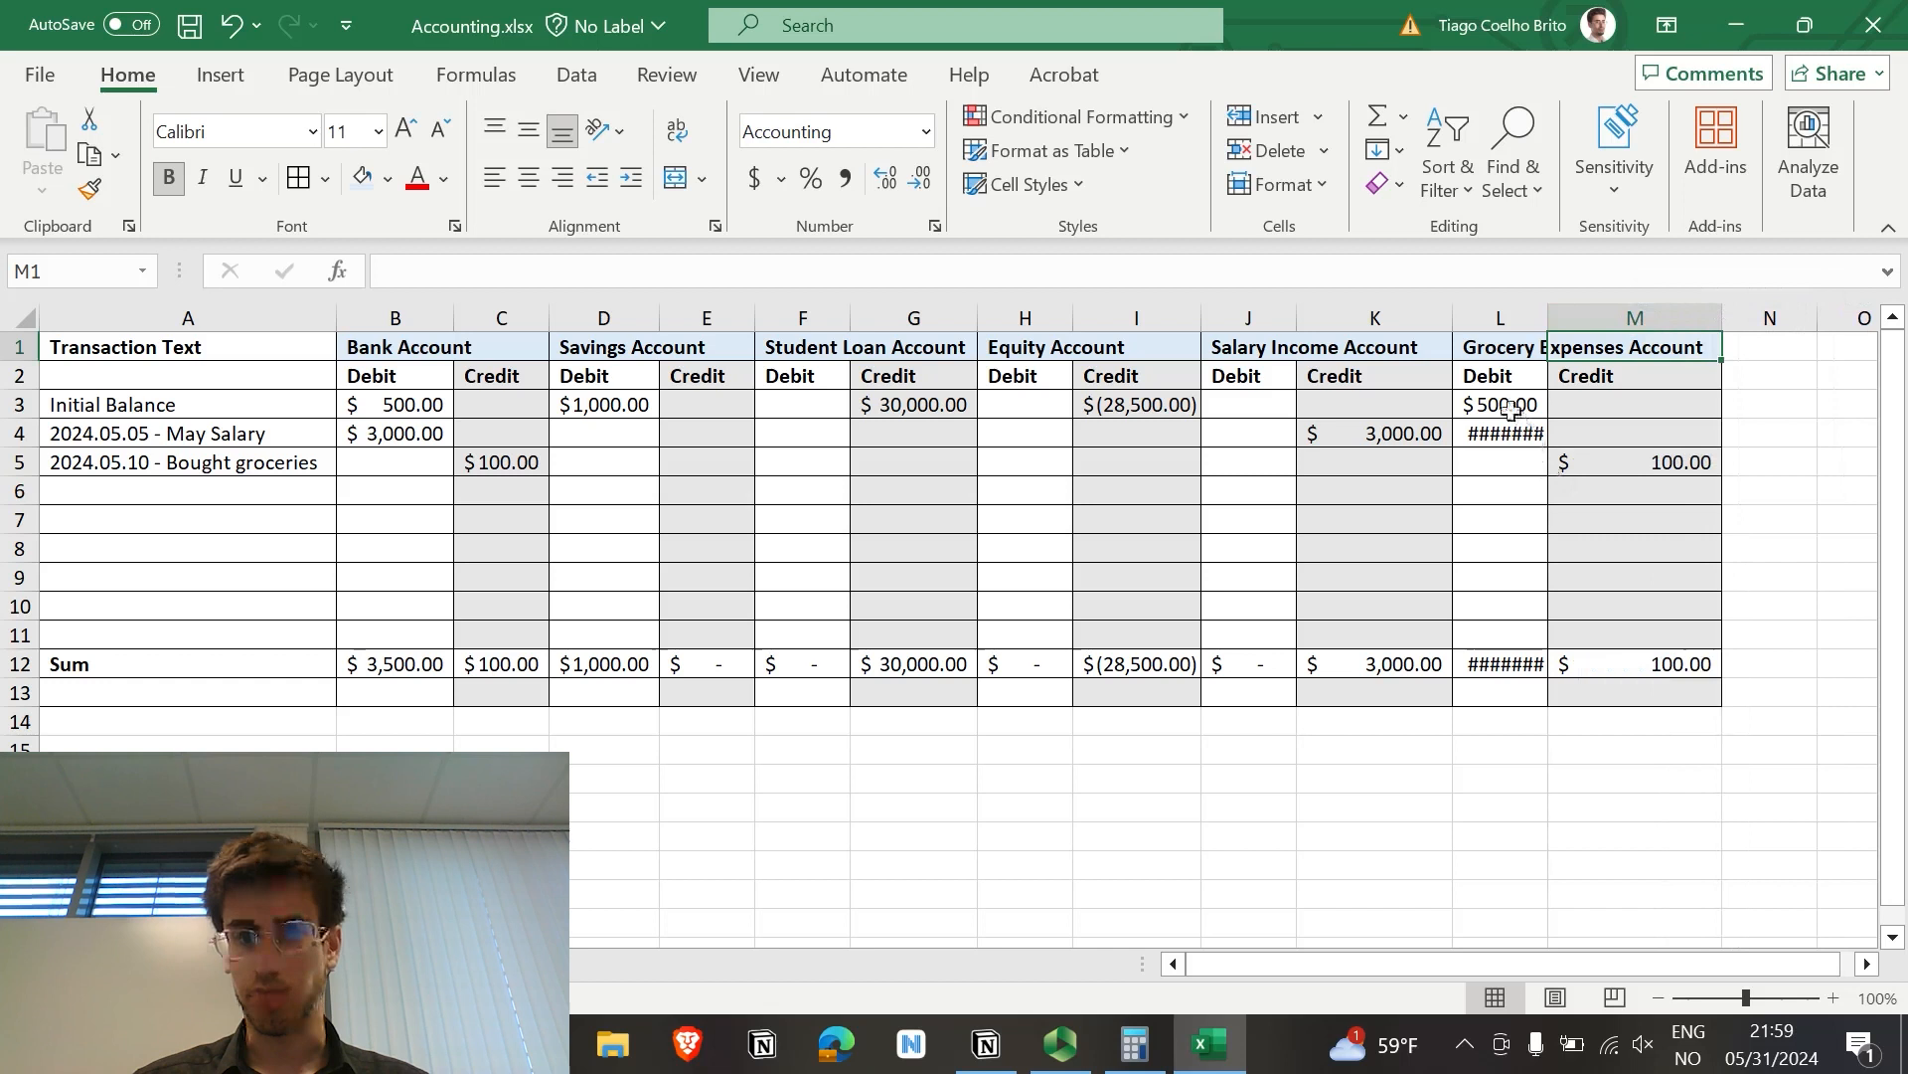
Step: Clear the copied transaction amounts from the Grocery Expenses Account, cells L3:M6
drag(1510, 411, 1622, 494)
key(Delete)
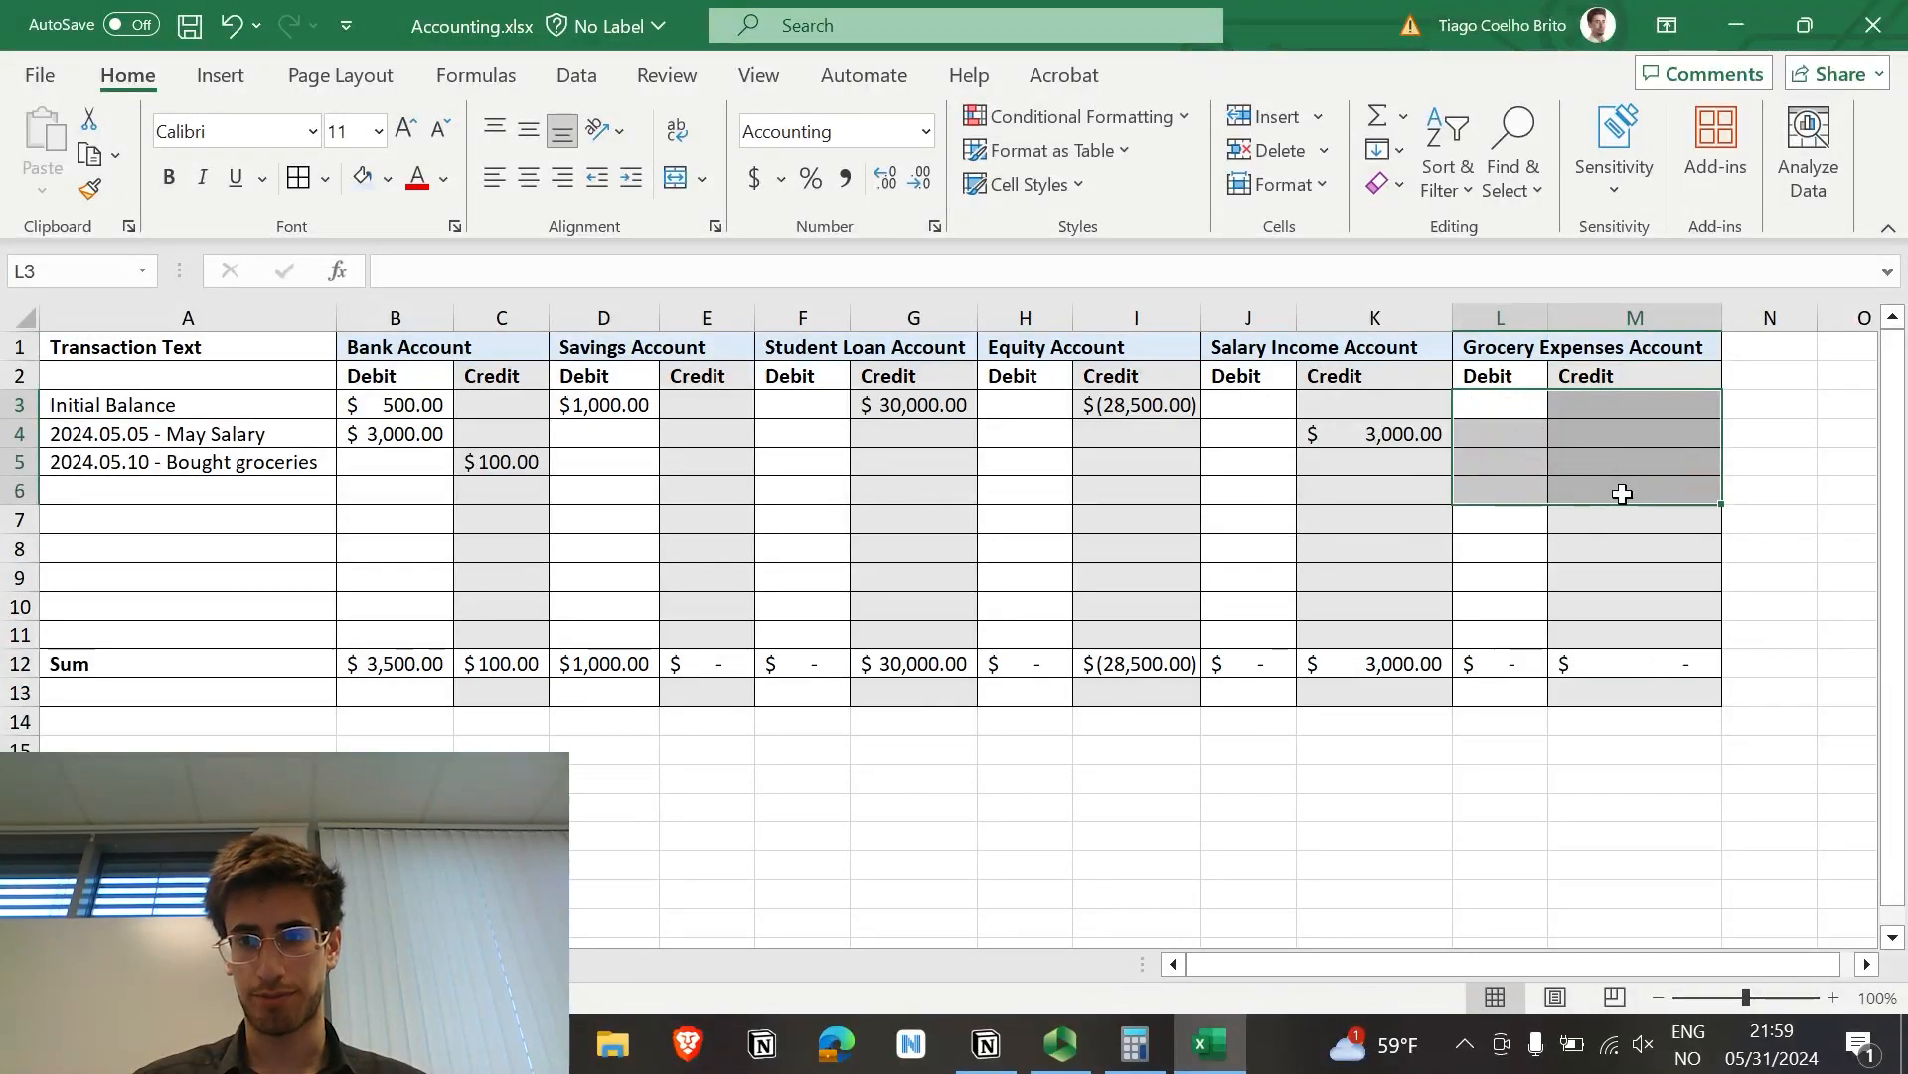
click(1580, 548)
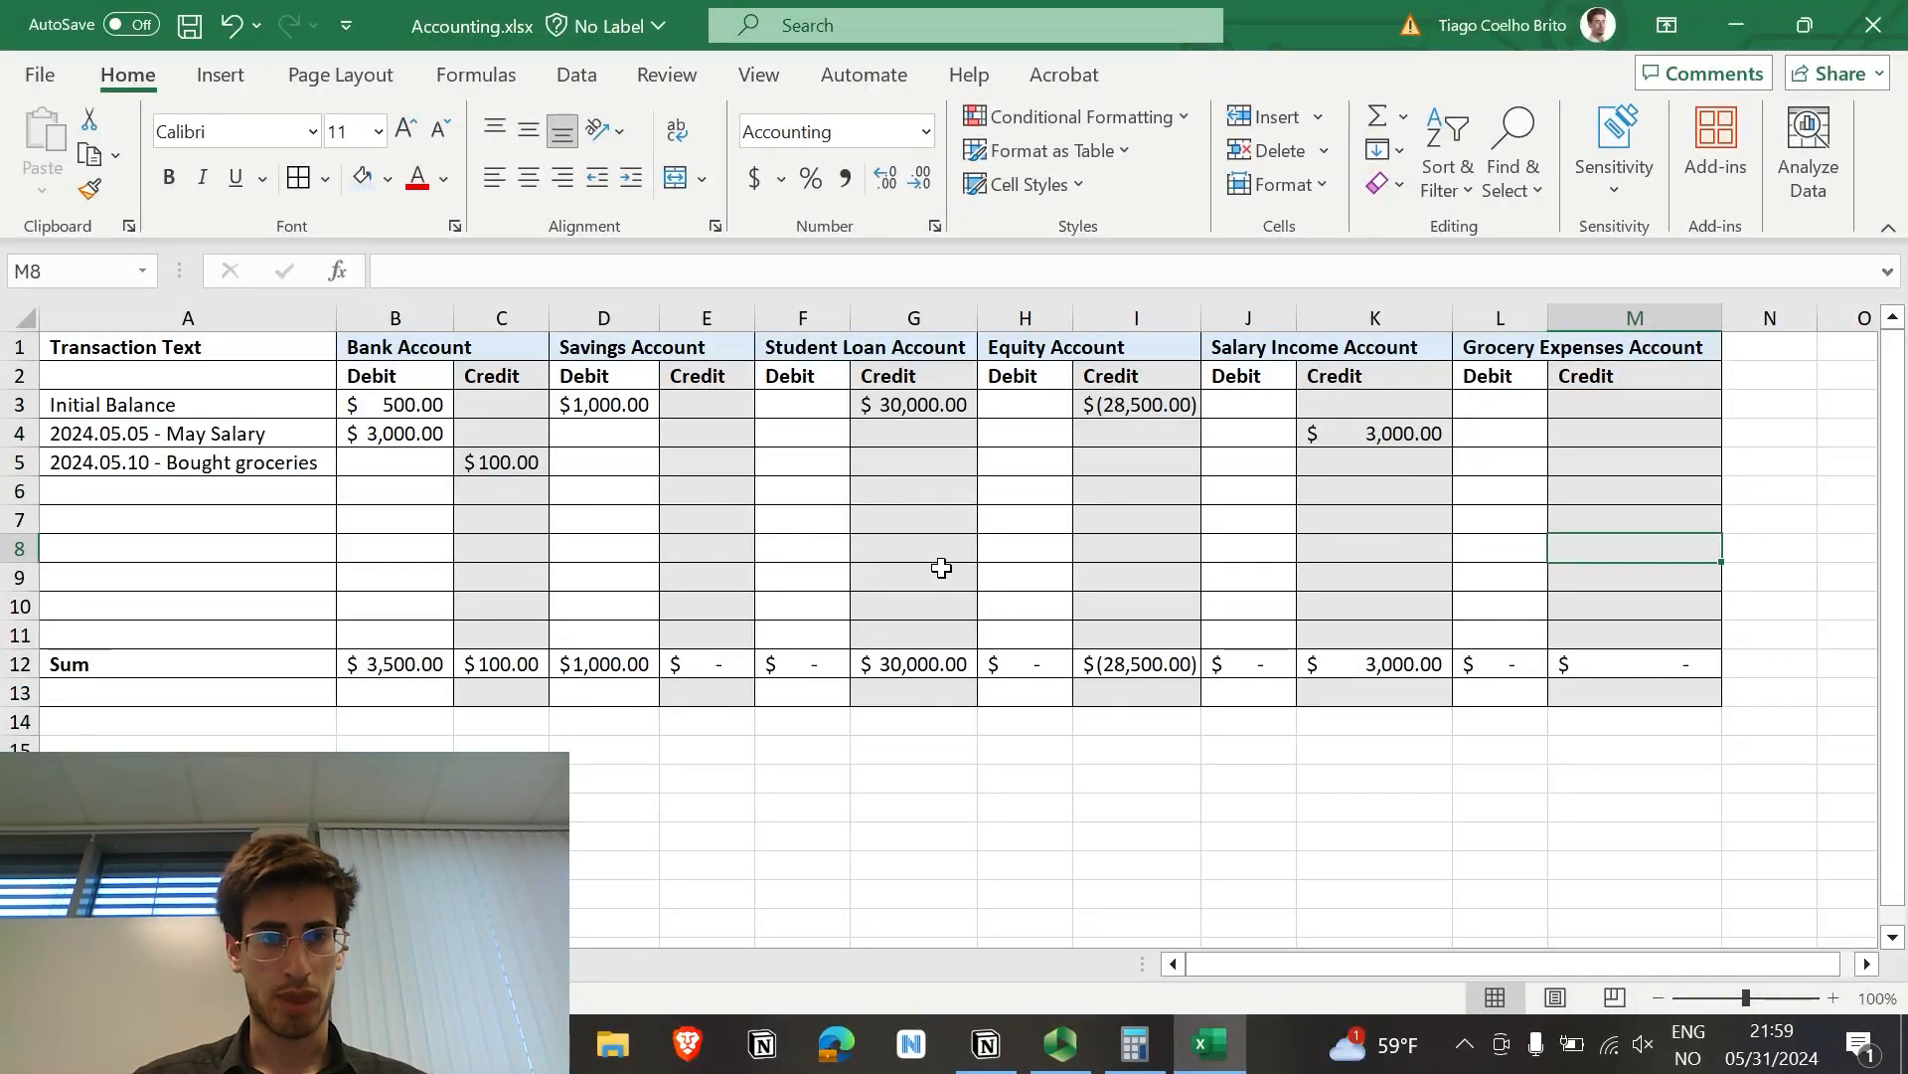
Step: Enter 100 in the Grocery Expenses Account's Debit column for the Bought groceries transaction, cell L5
click(506, 464)
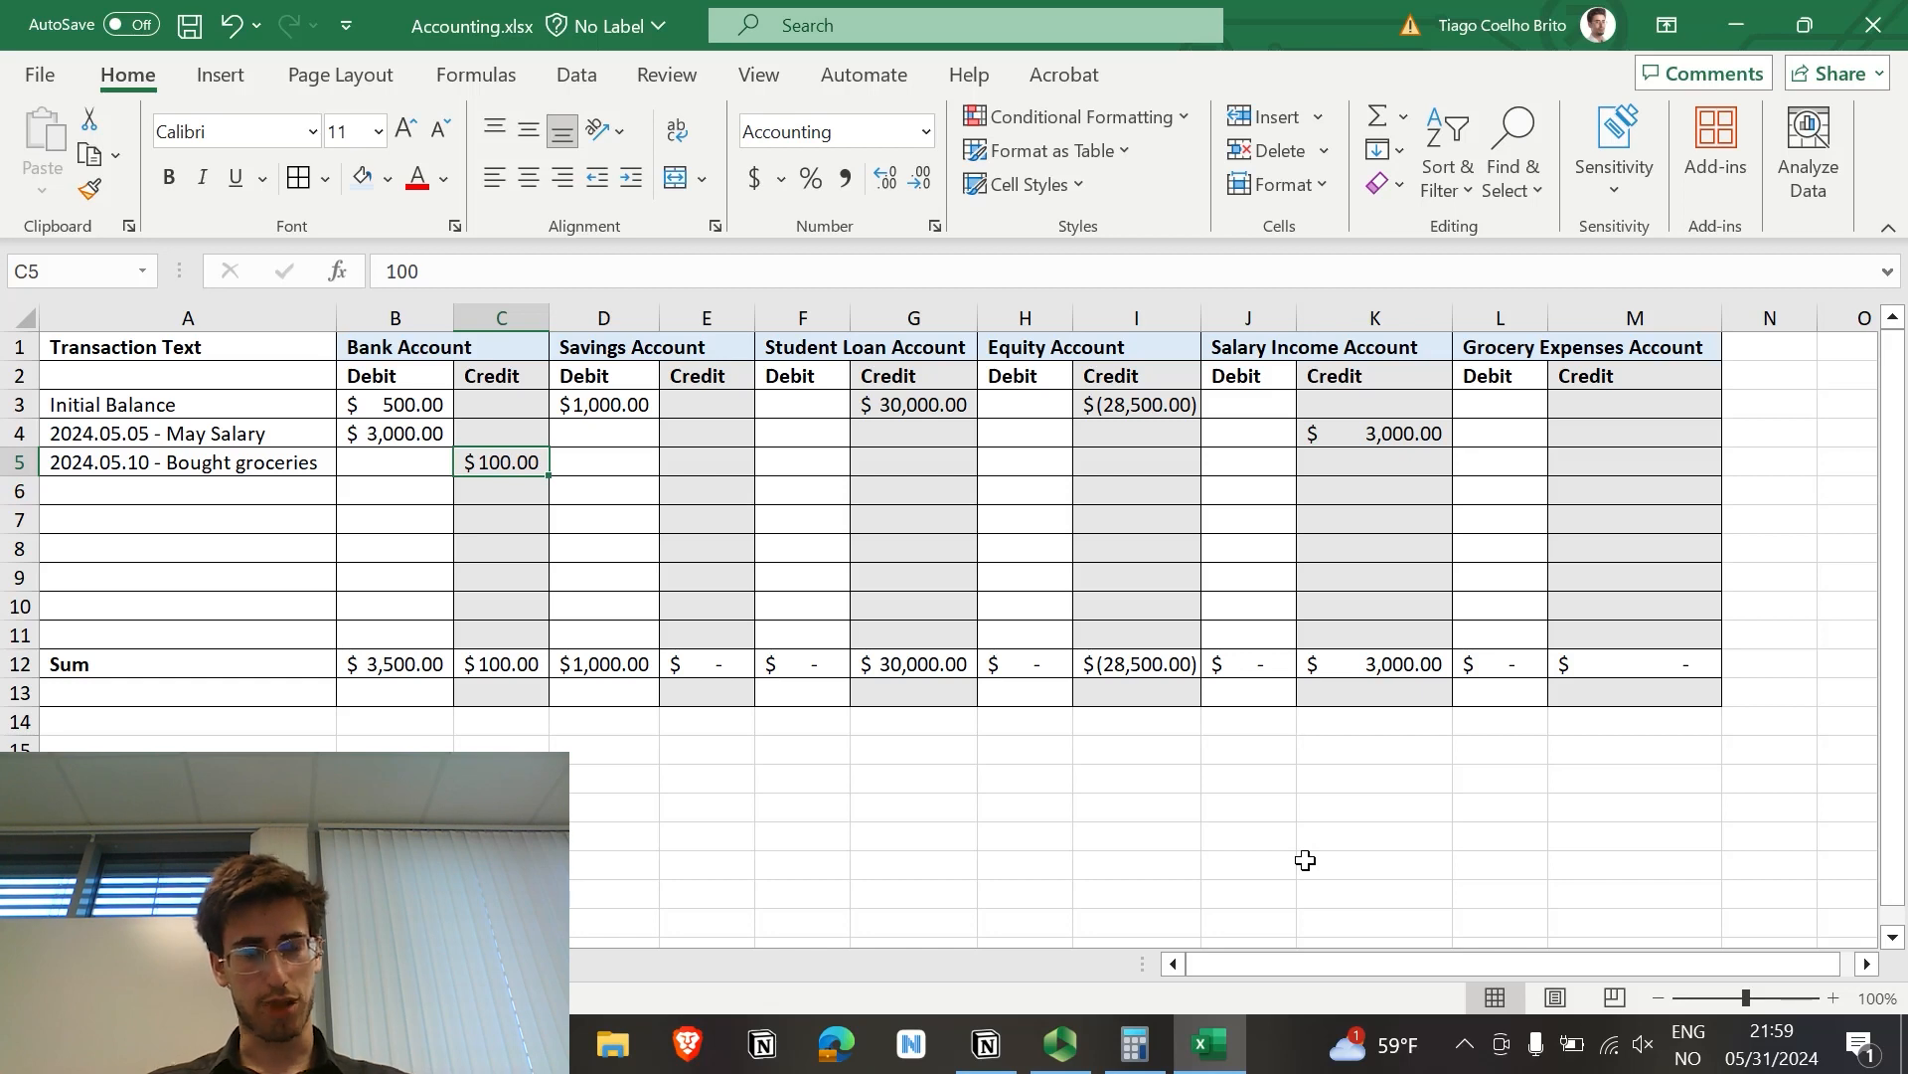
key(Right)
key(Right)
key(Right)
key(Right)
key(Right)
key(Right)
key(Right)
key(Right)
key(Right)
key(Right)
key(Left)
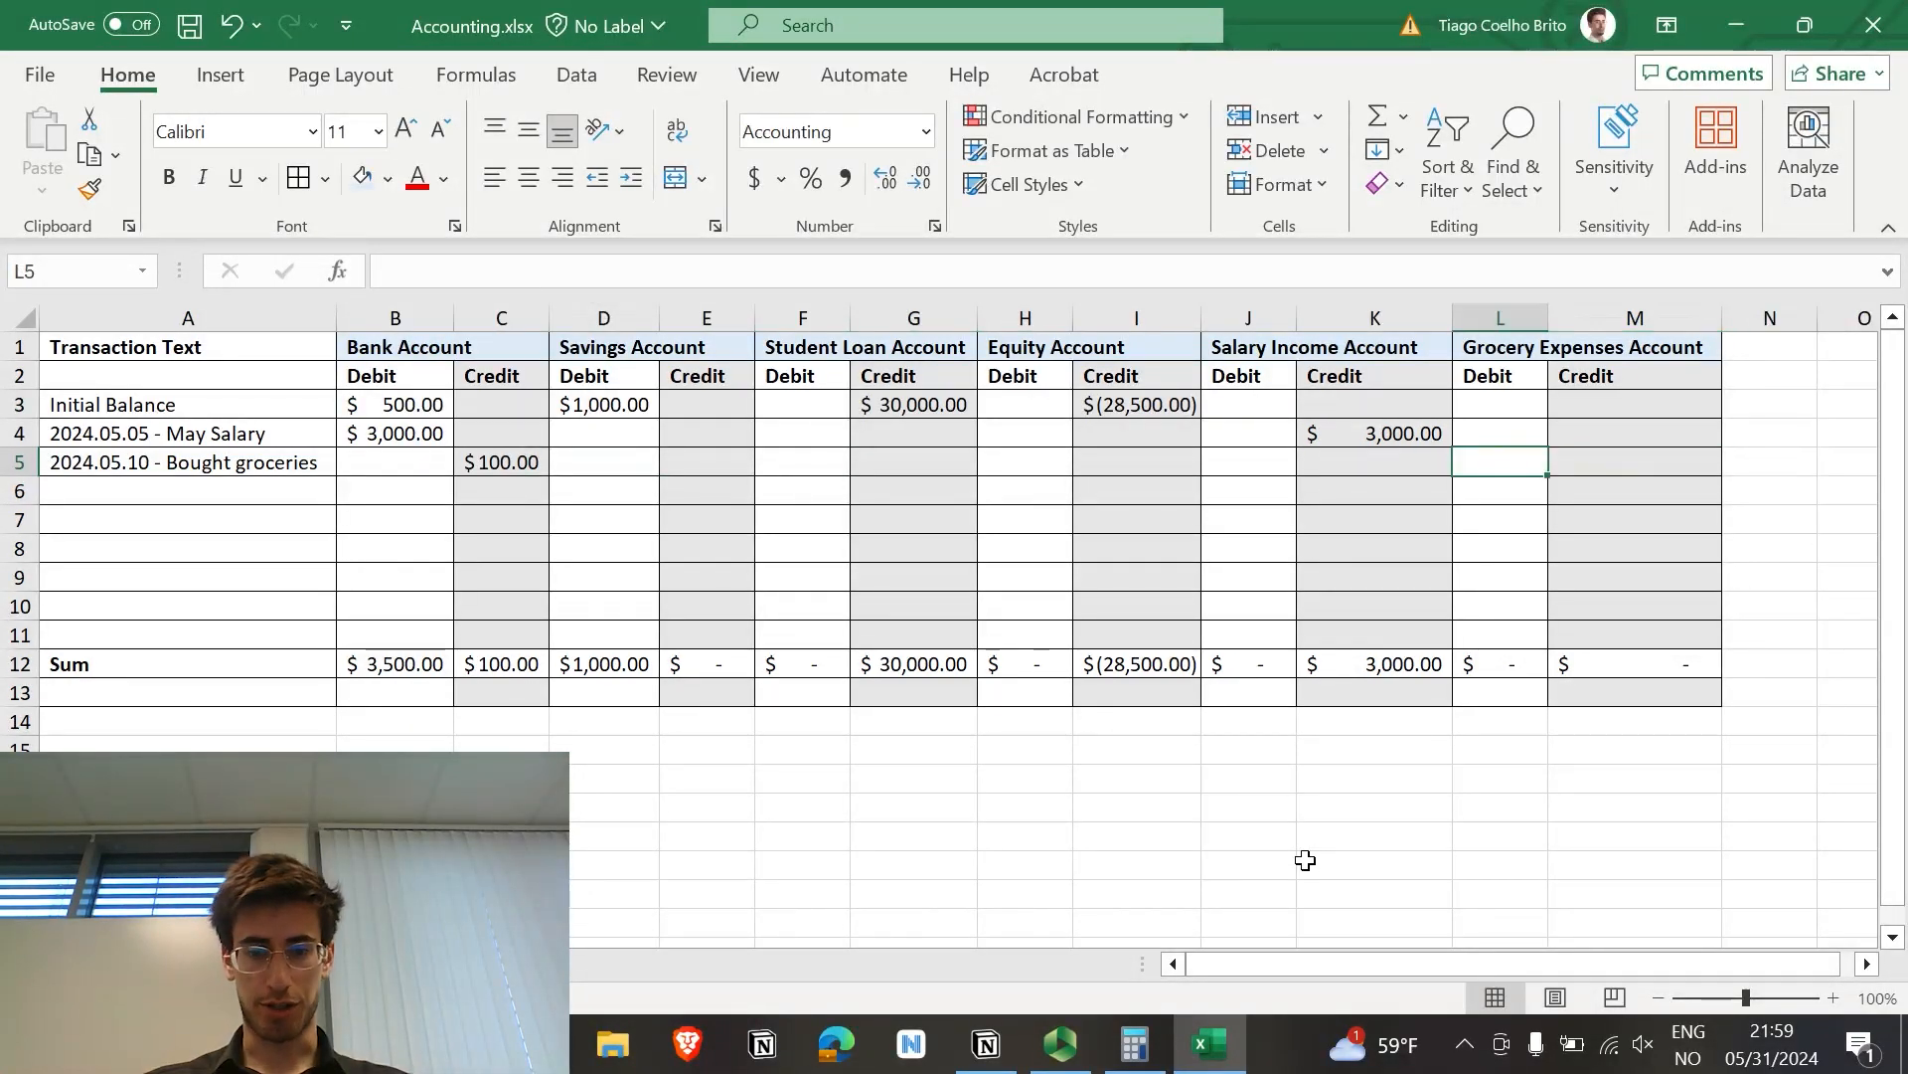
text(100)
key(Right)
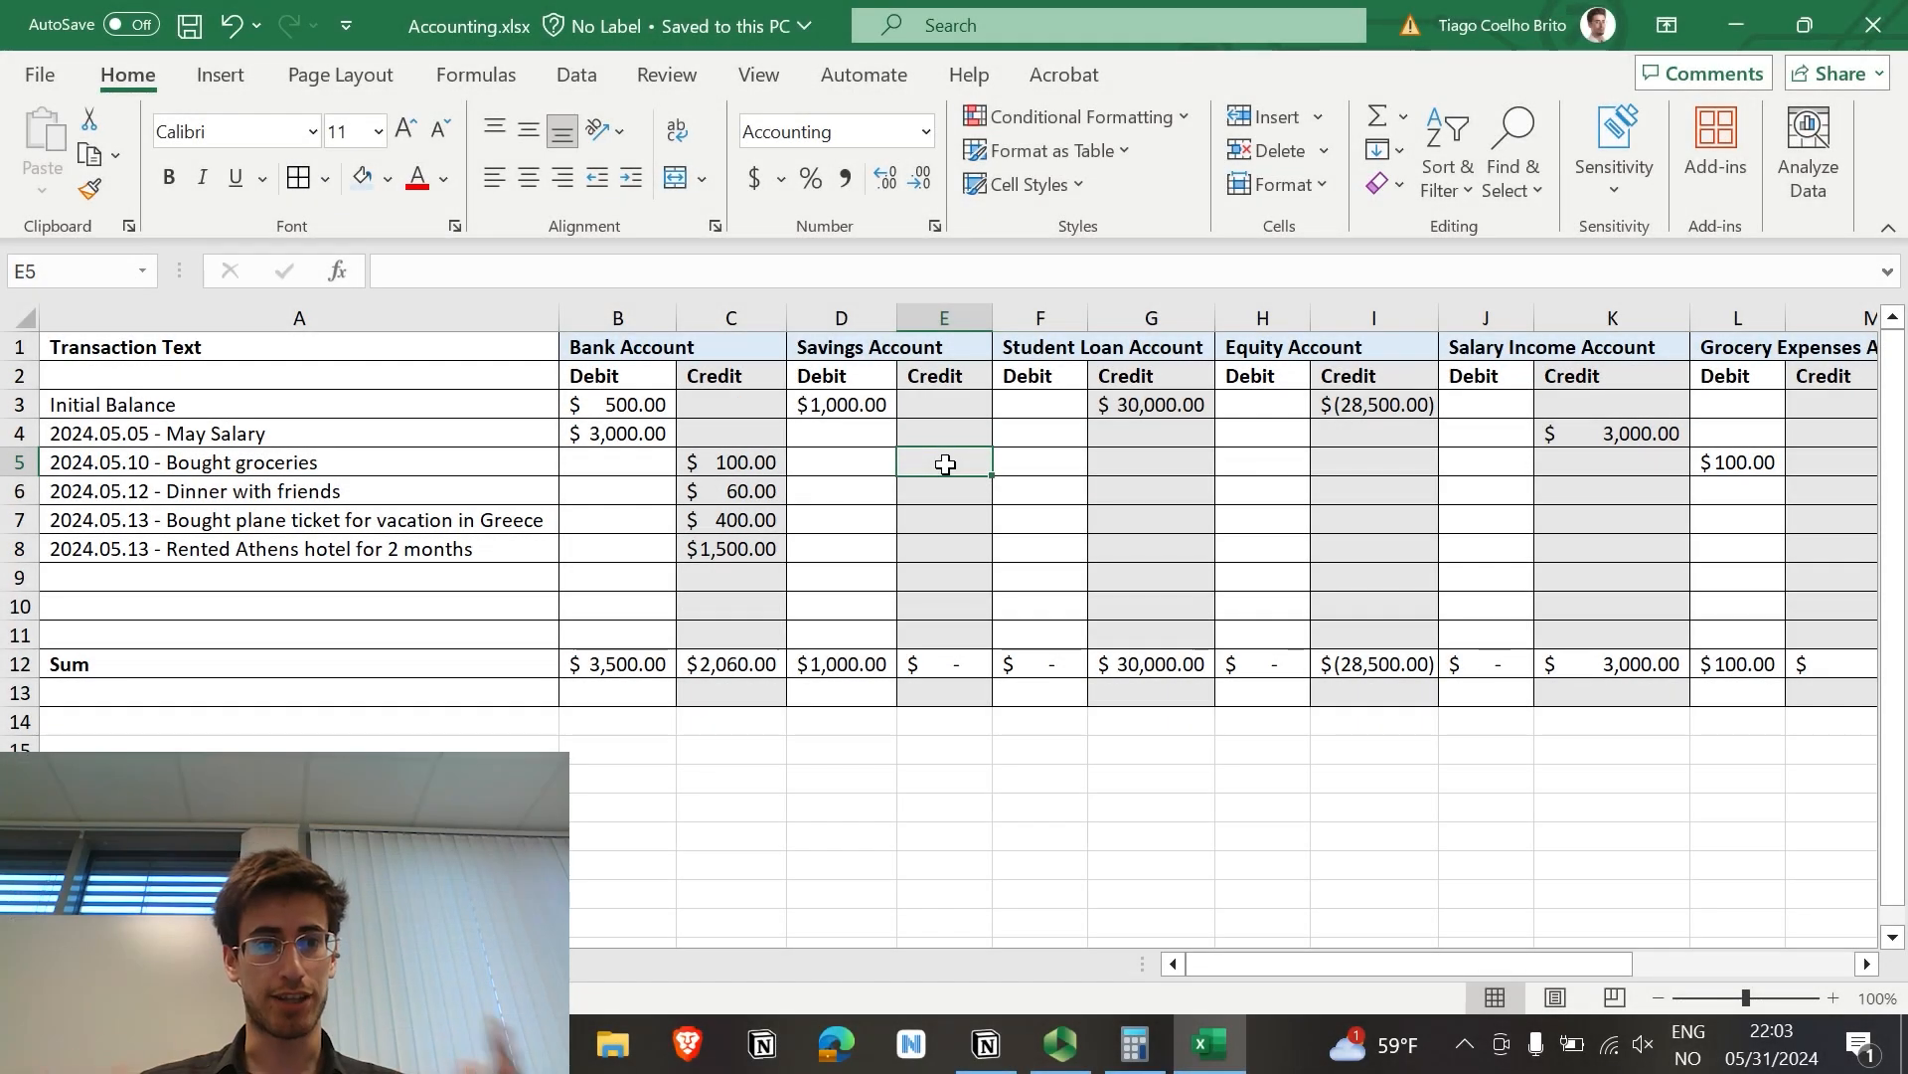
Step: Examine how the dinner, plane ticket and Athens hotel transactions are recorded in the Bank Account and the matching expense accounts
click(82, 485)
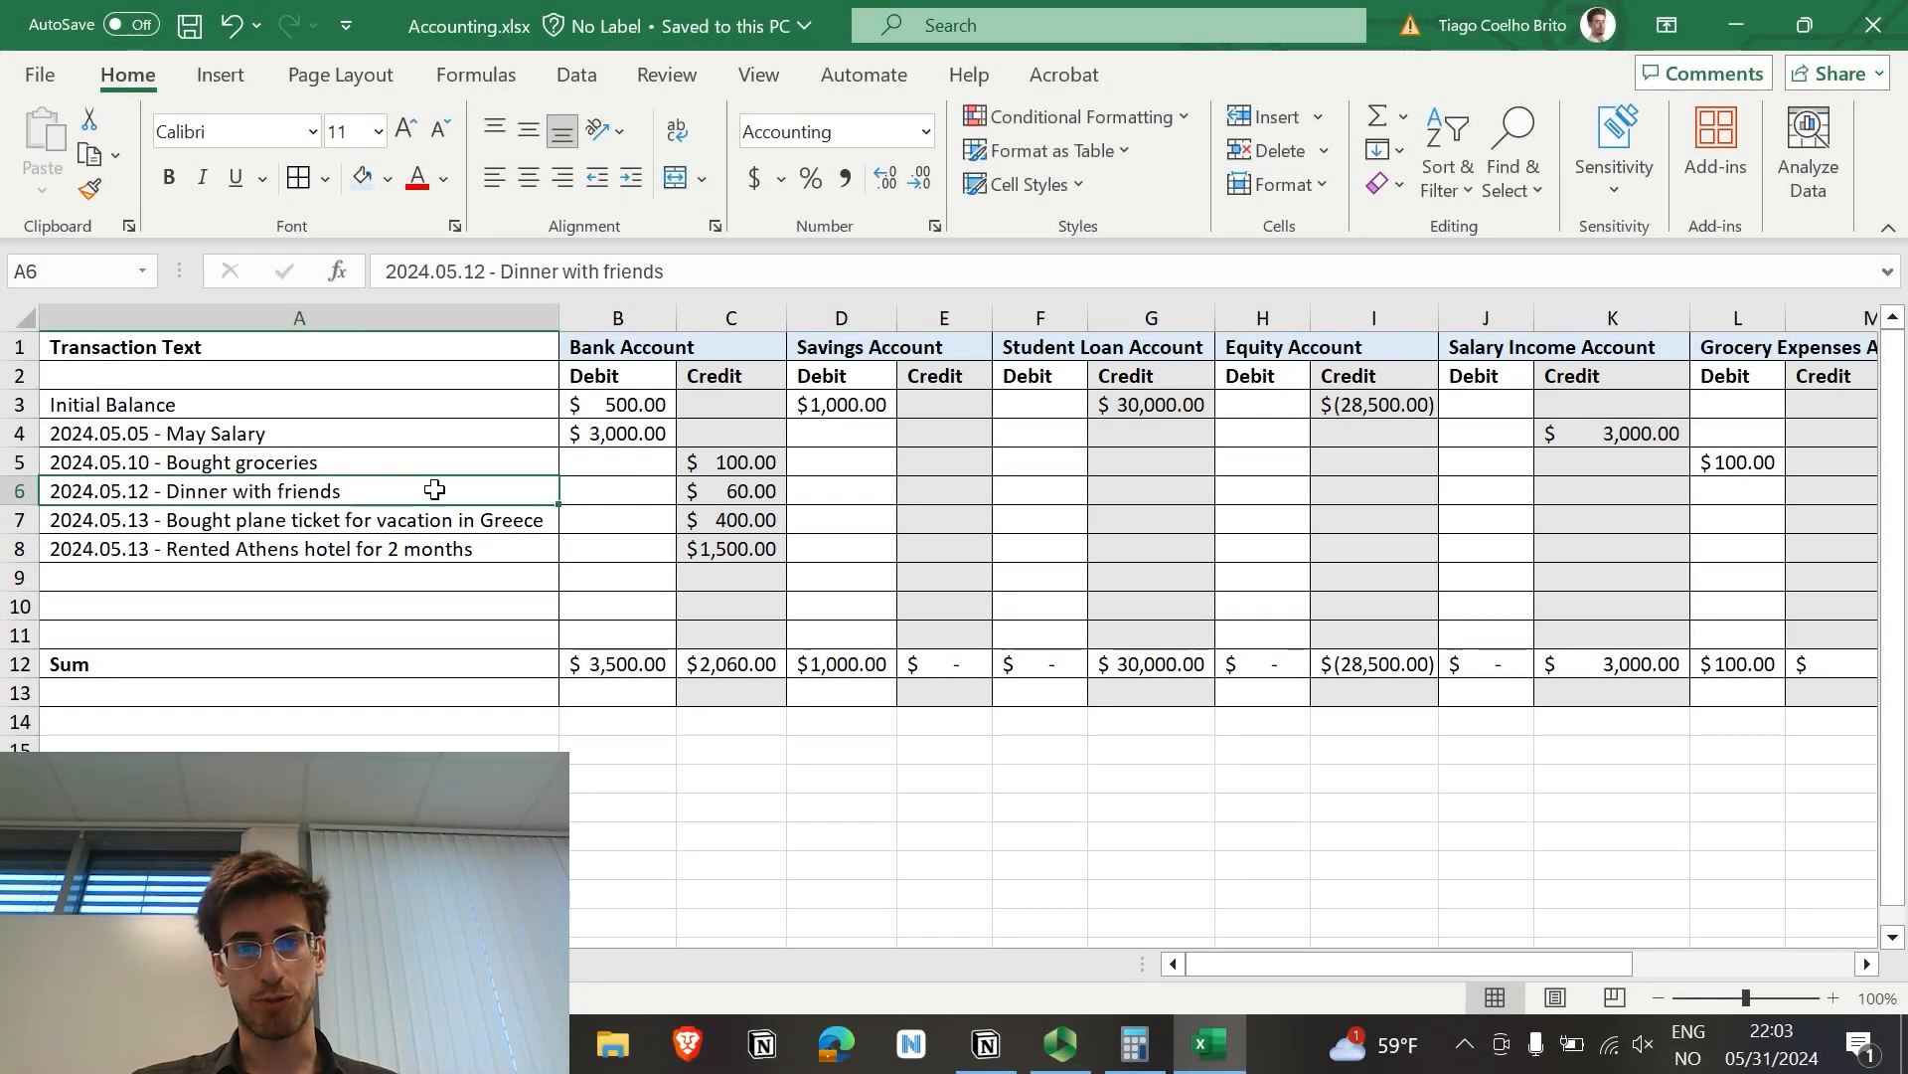
click(734, 491)
scroll(734, 491, right, 5)
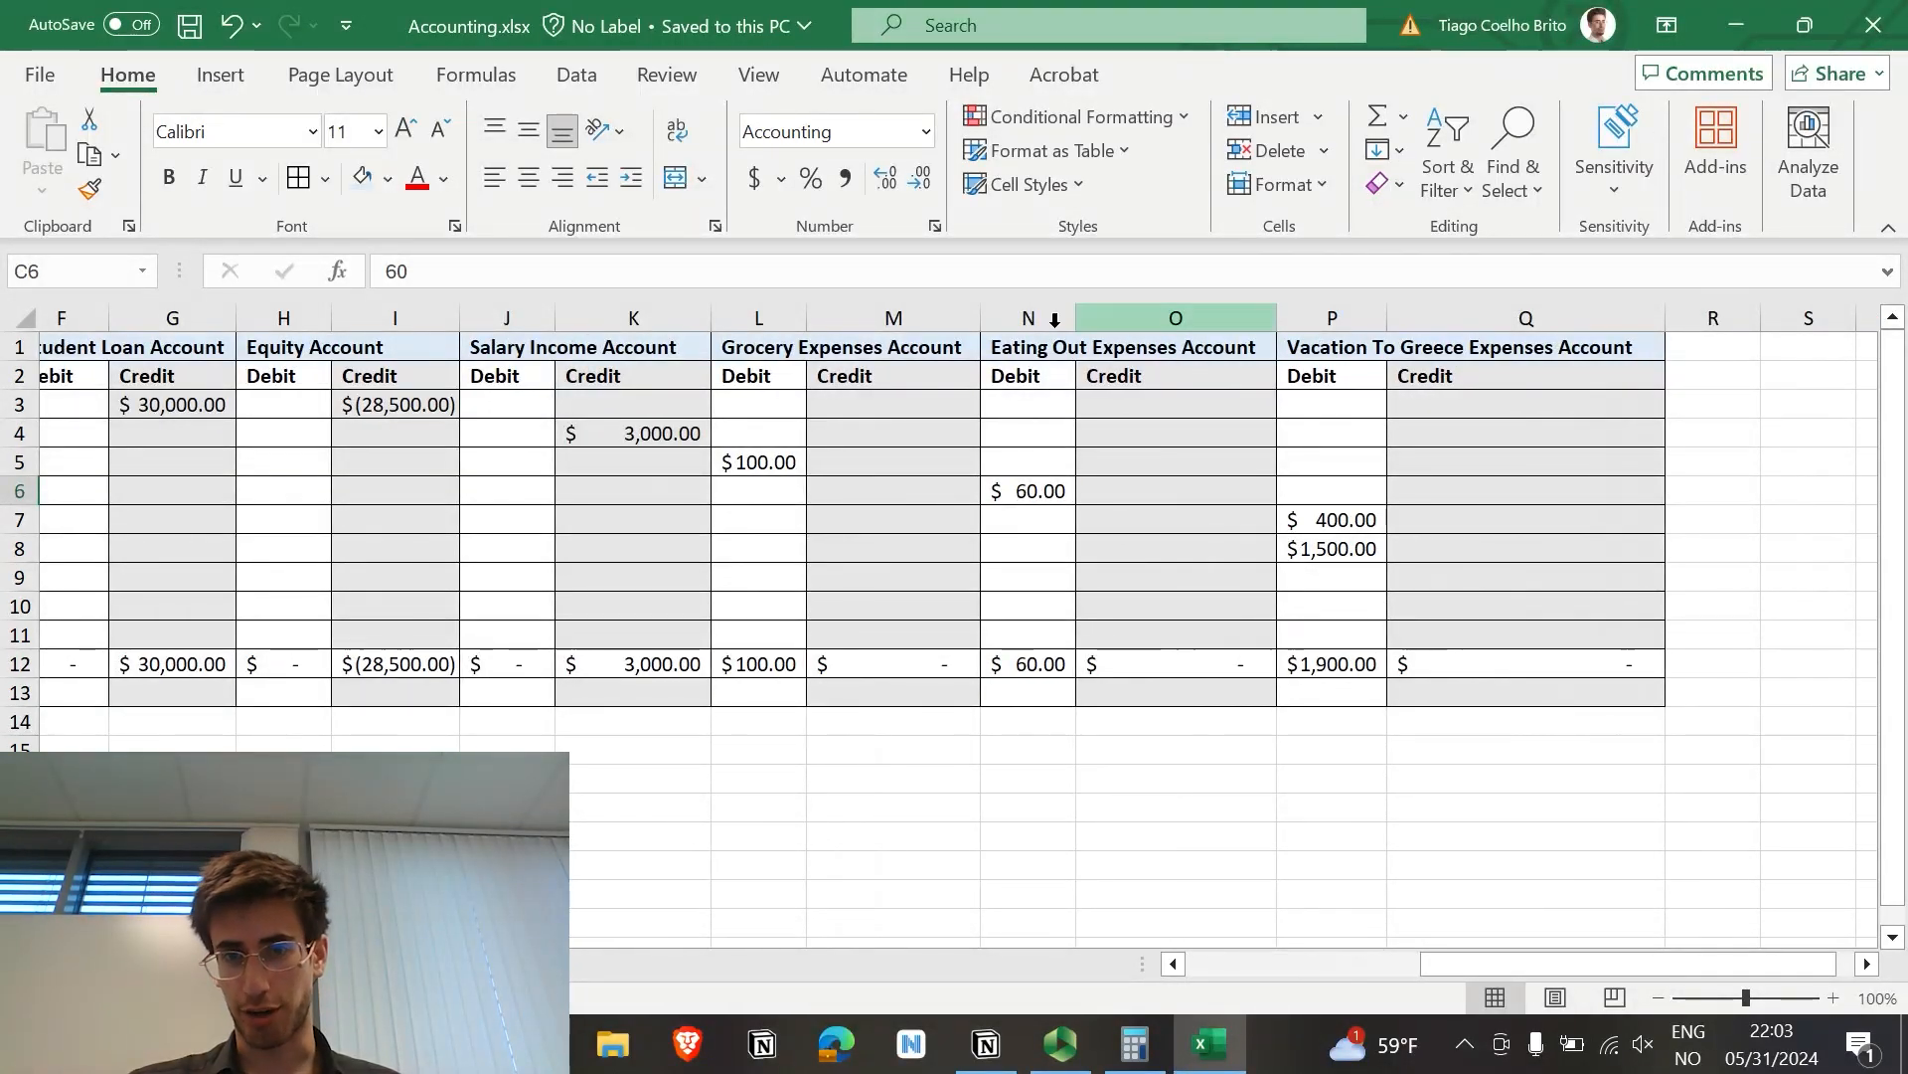
scroll(1120, 473, left, 5)
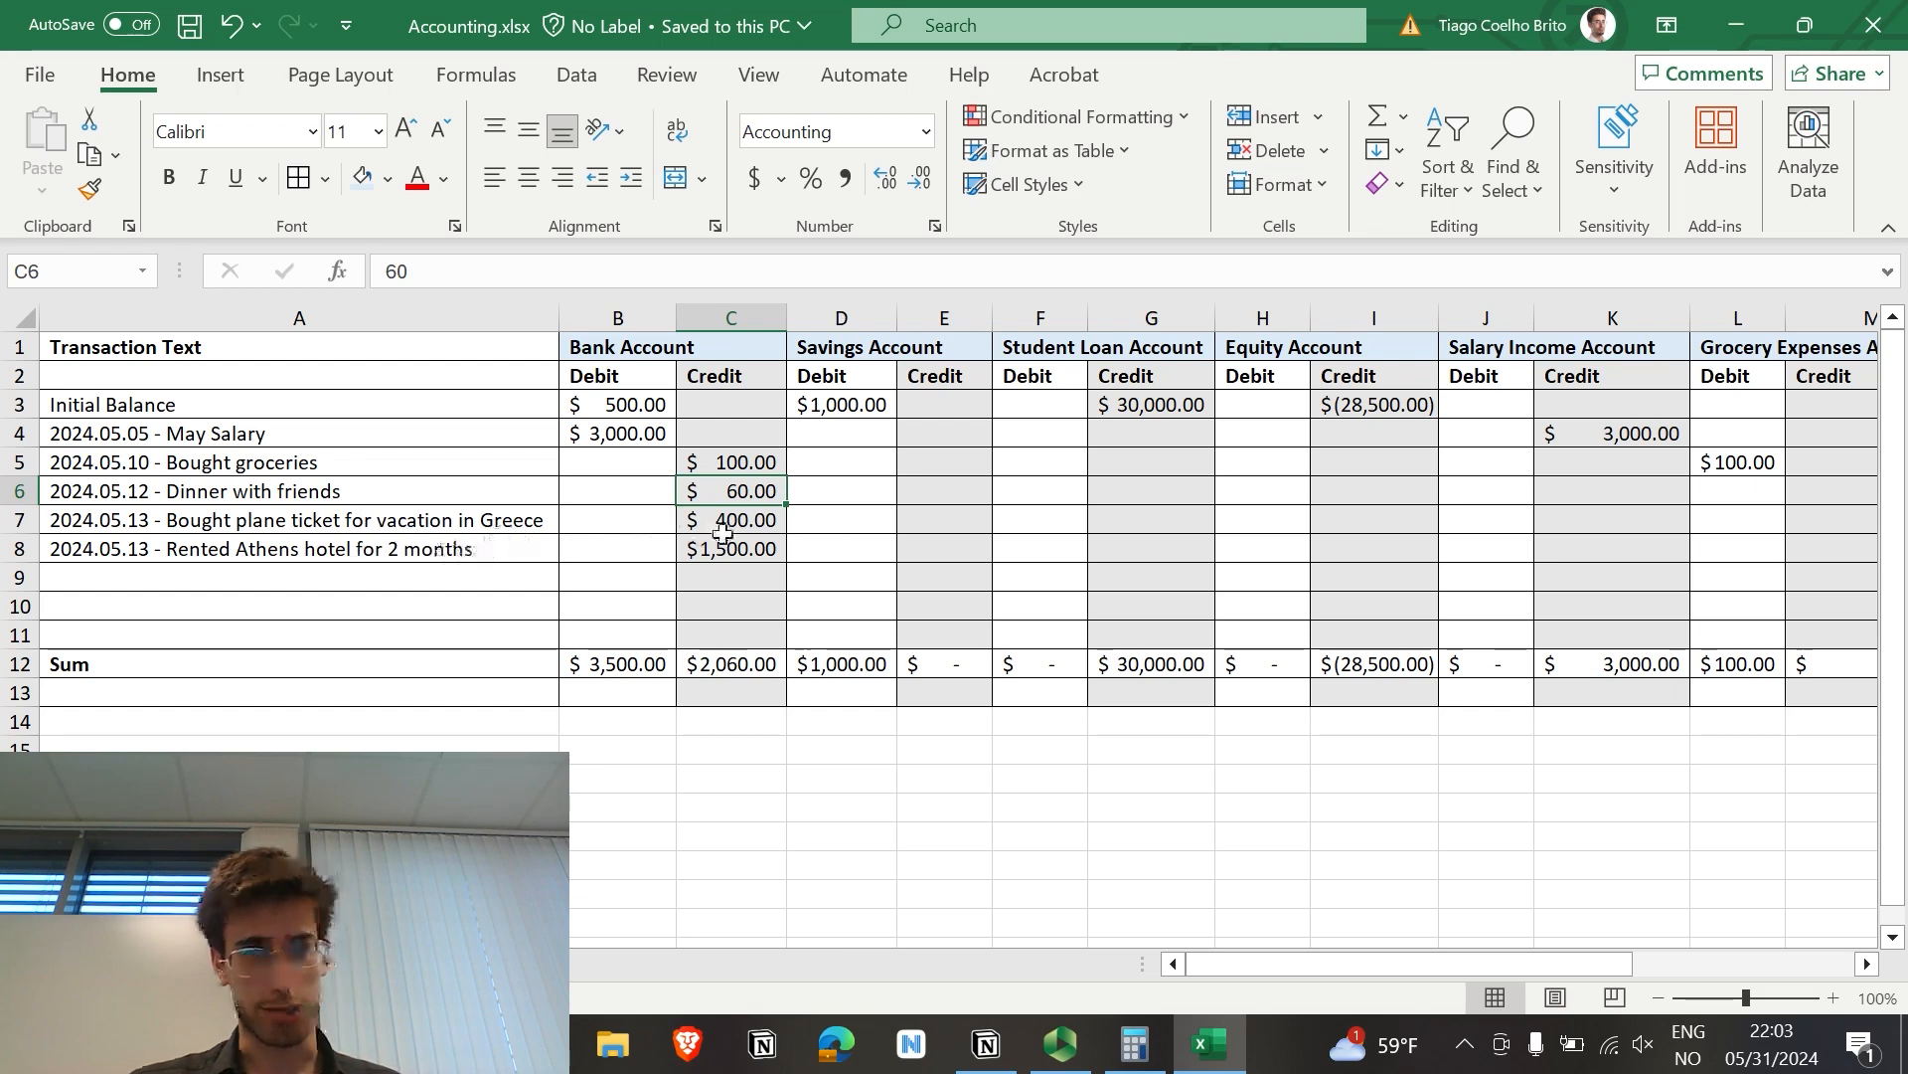
scroll(725, 534, right, 3)
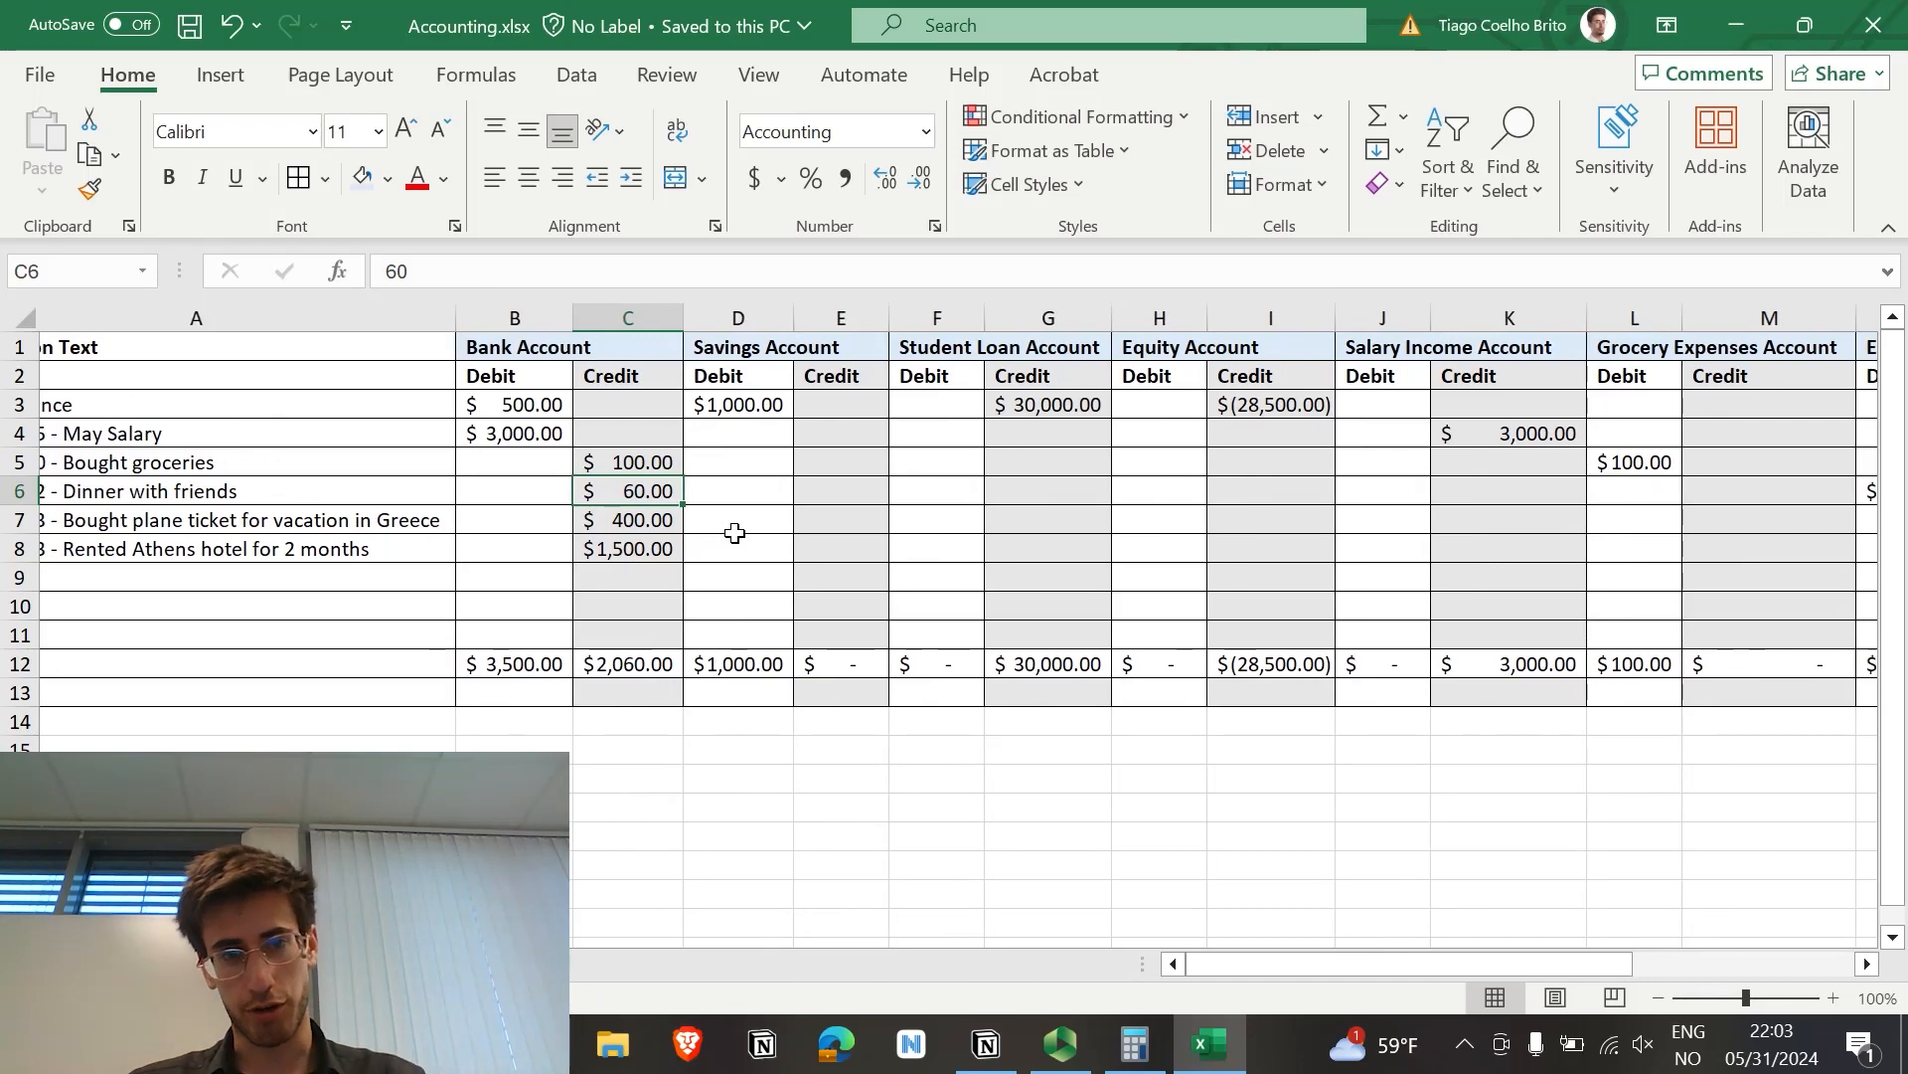
scroll(734, 534, right, 10)
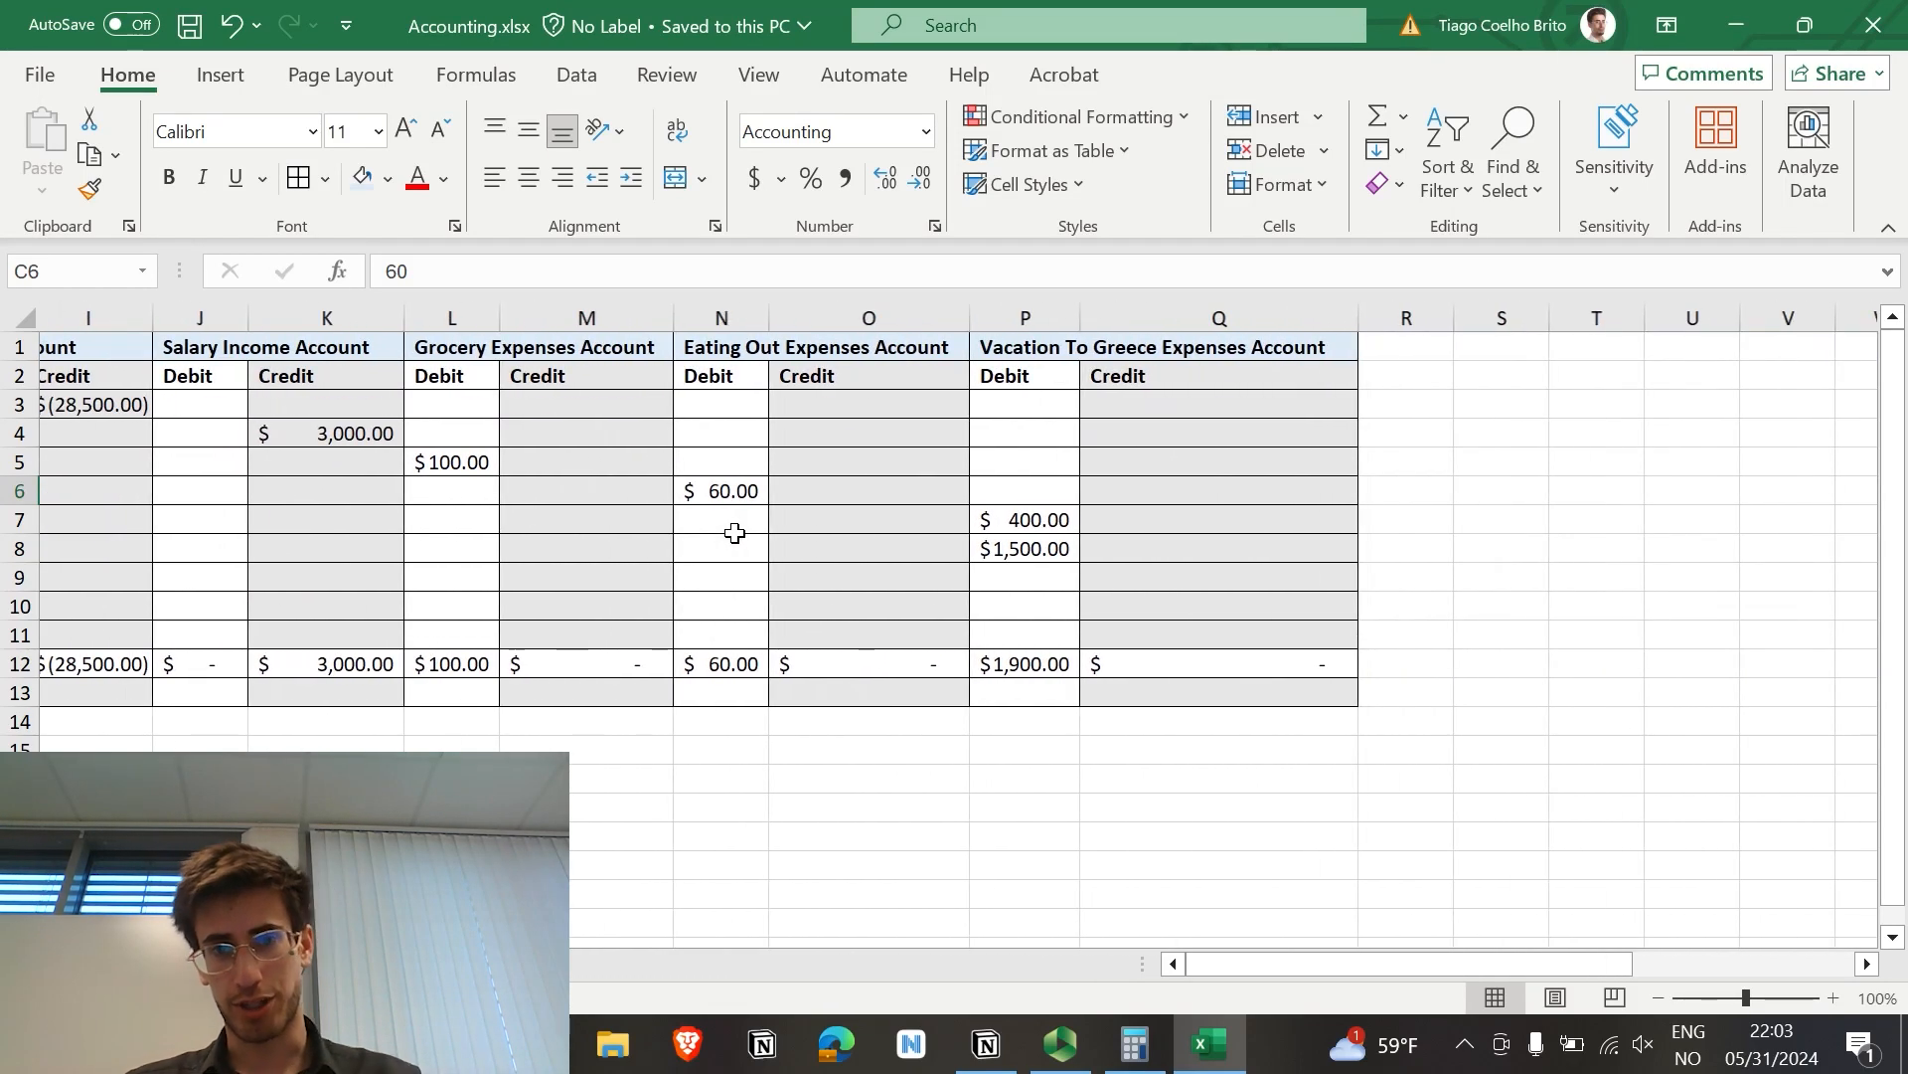
scroll(735, 533, left, 1)
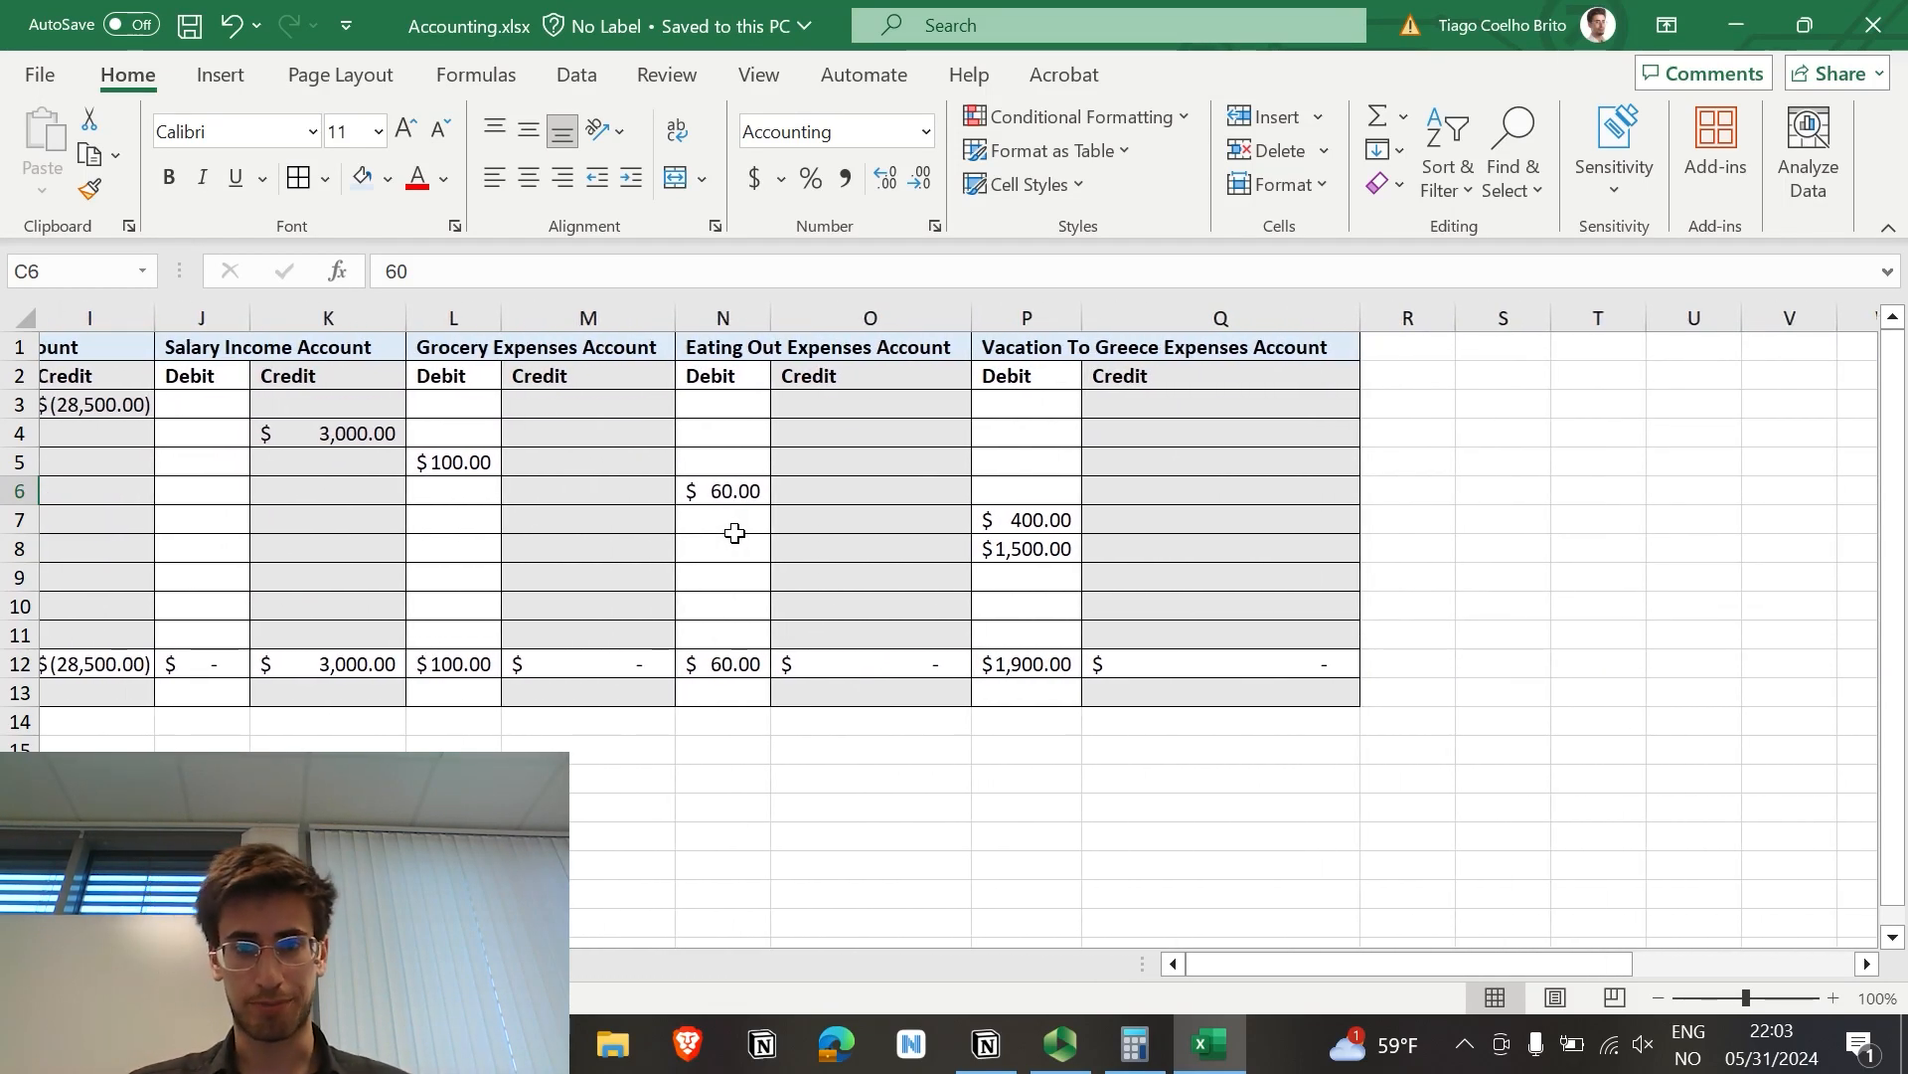
scroll(735, 534, left, 12)
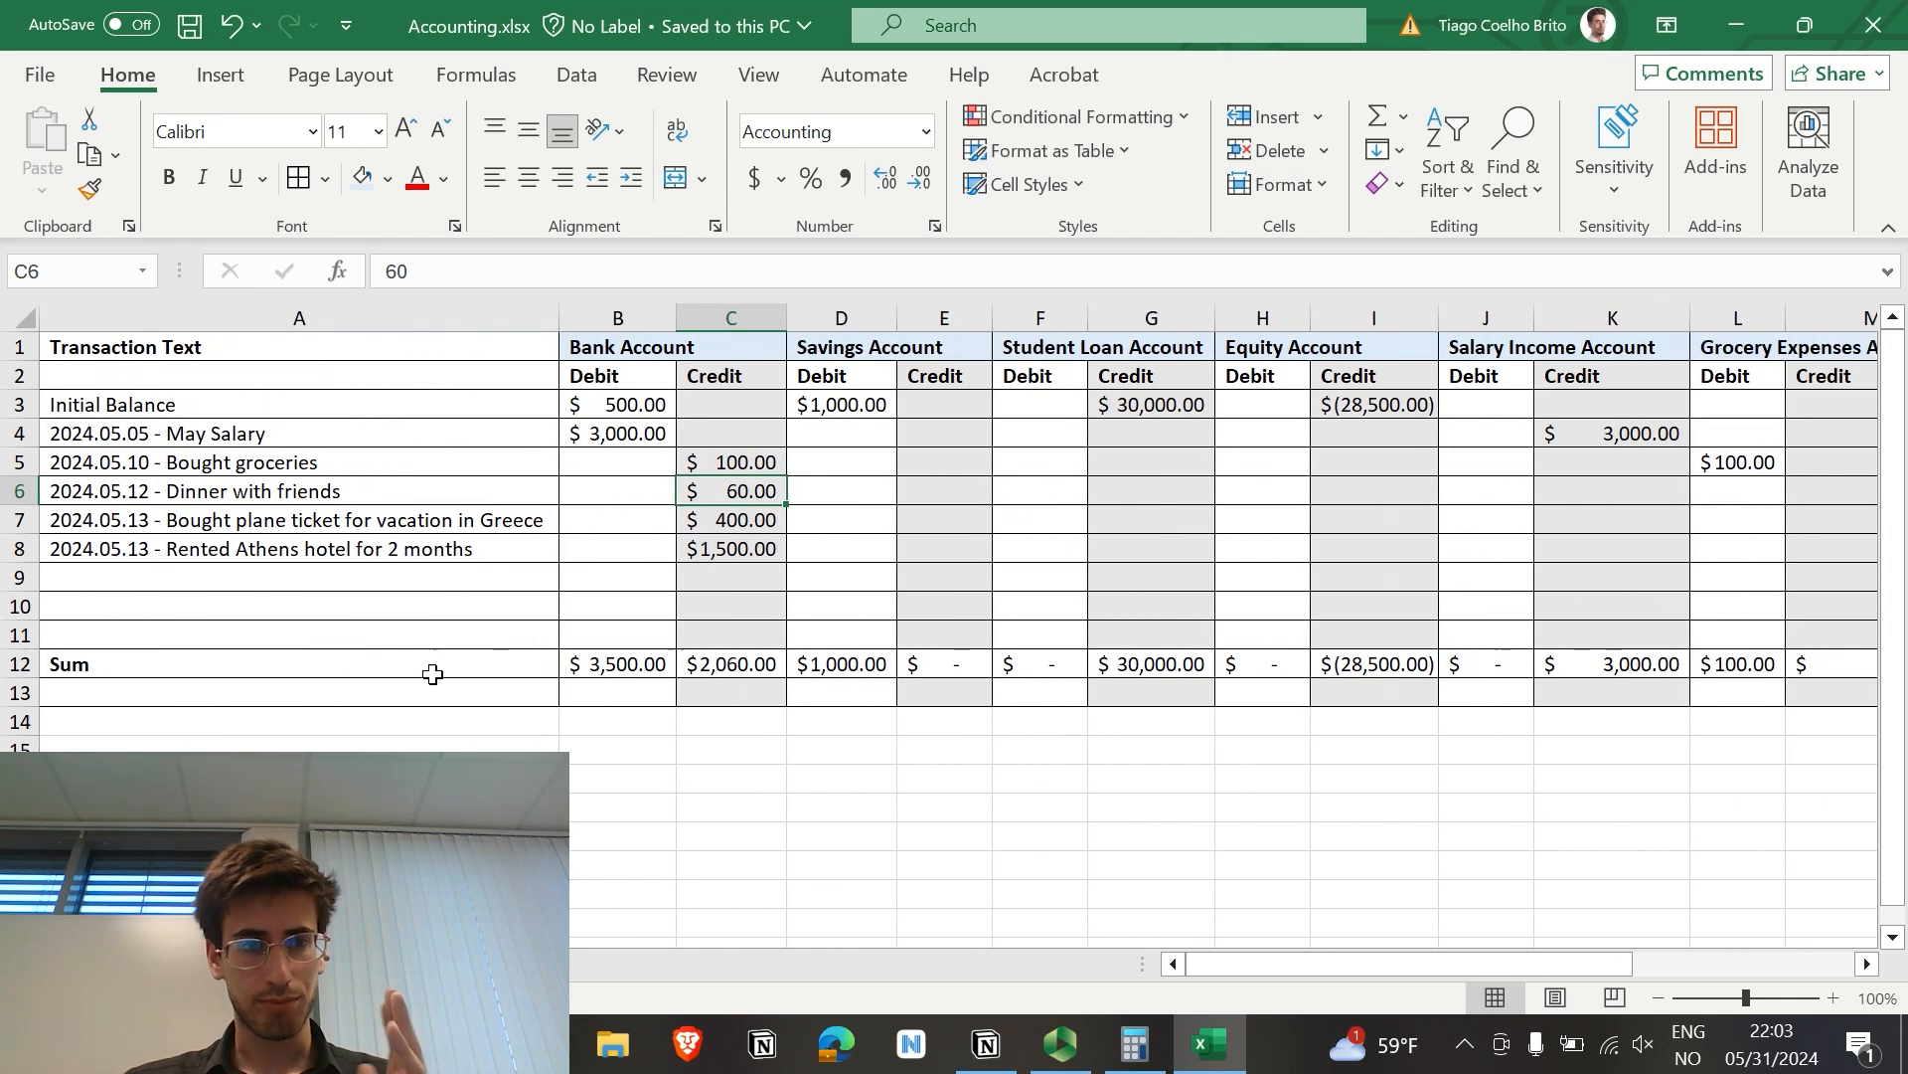
Step: Label cell A13 below Sum as Balance and make the label bold
click(381, 693)
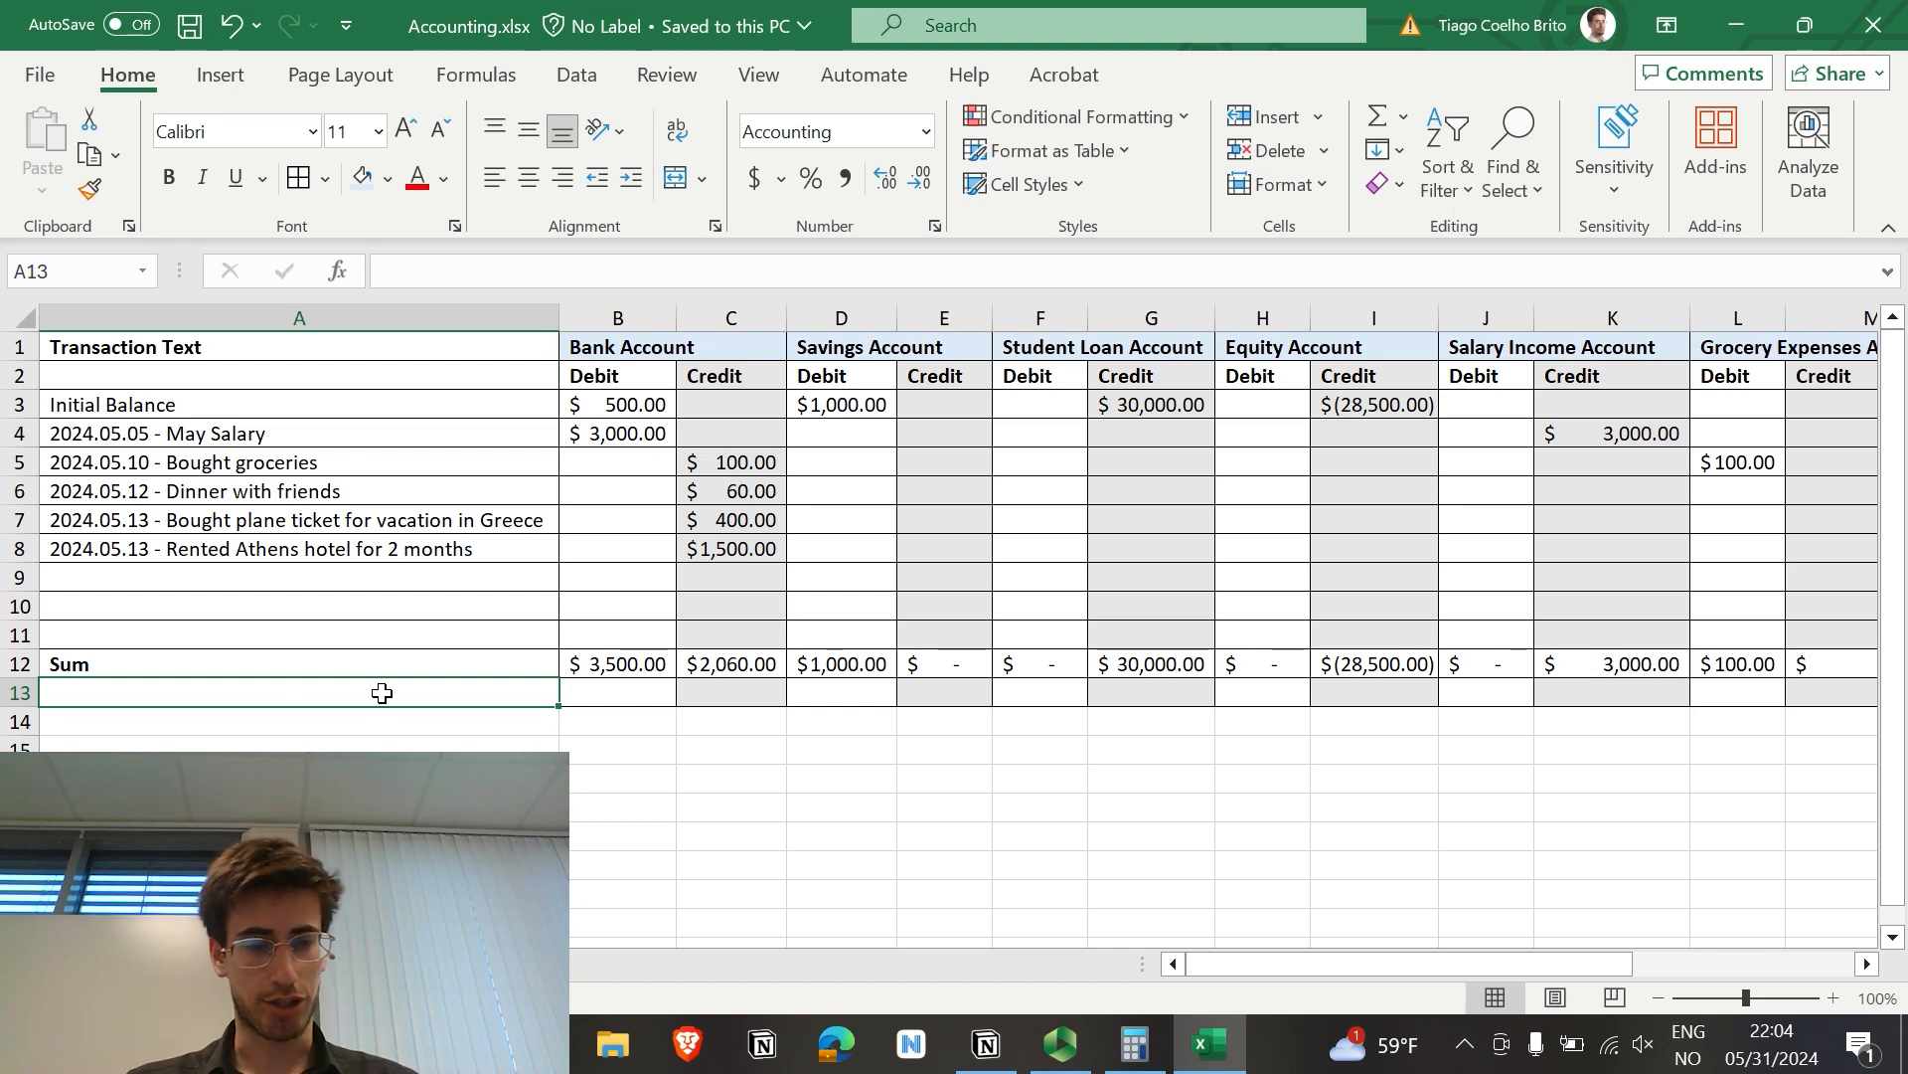
text(Balance)
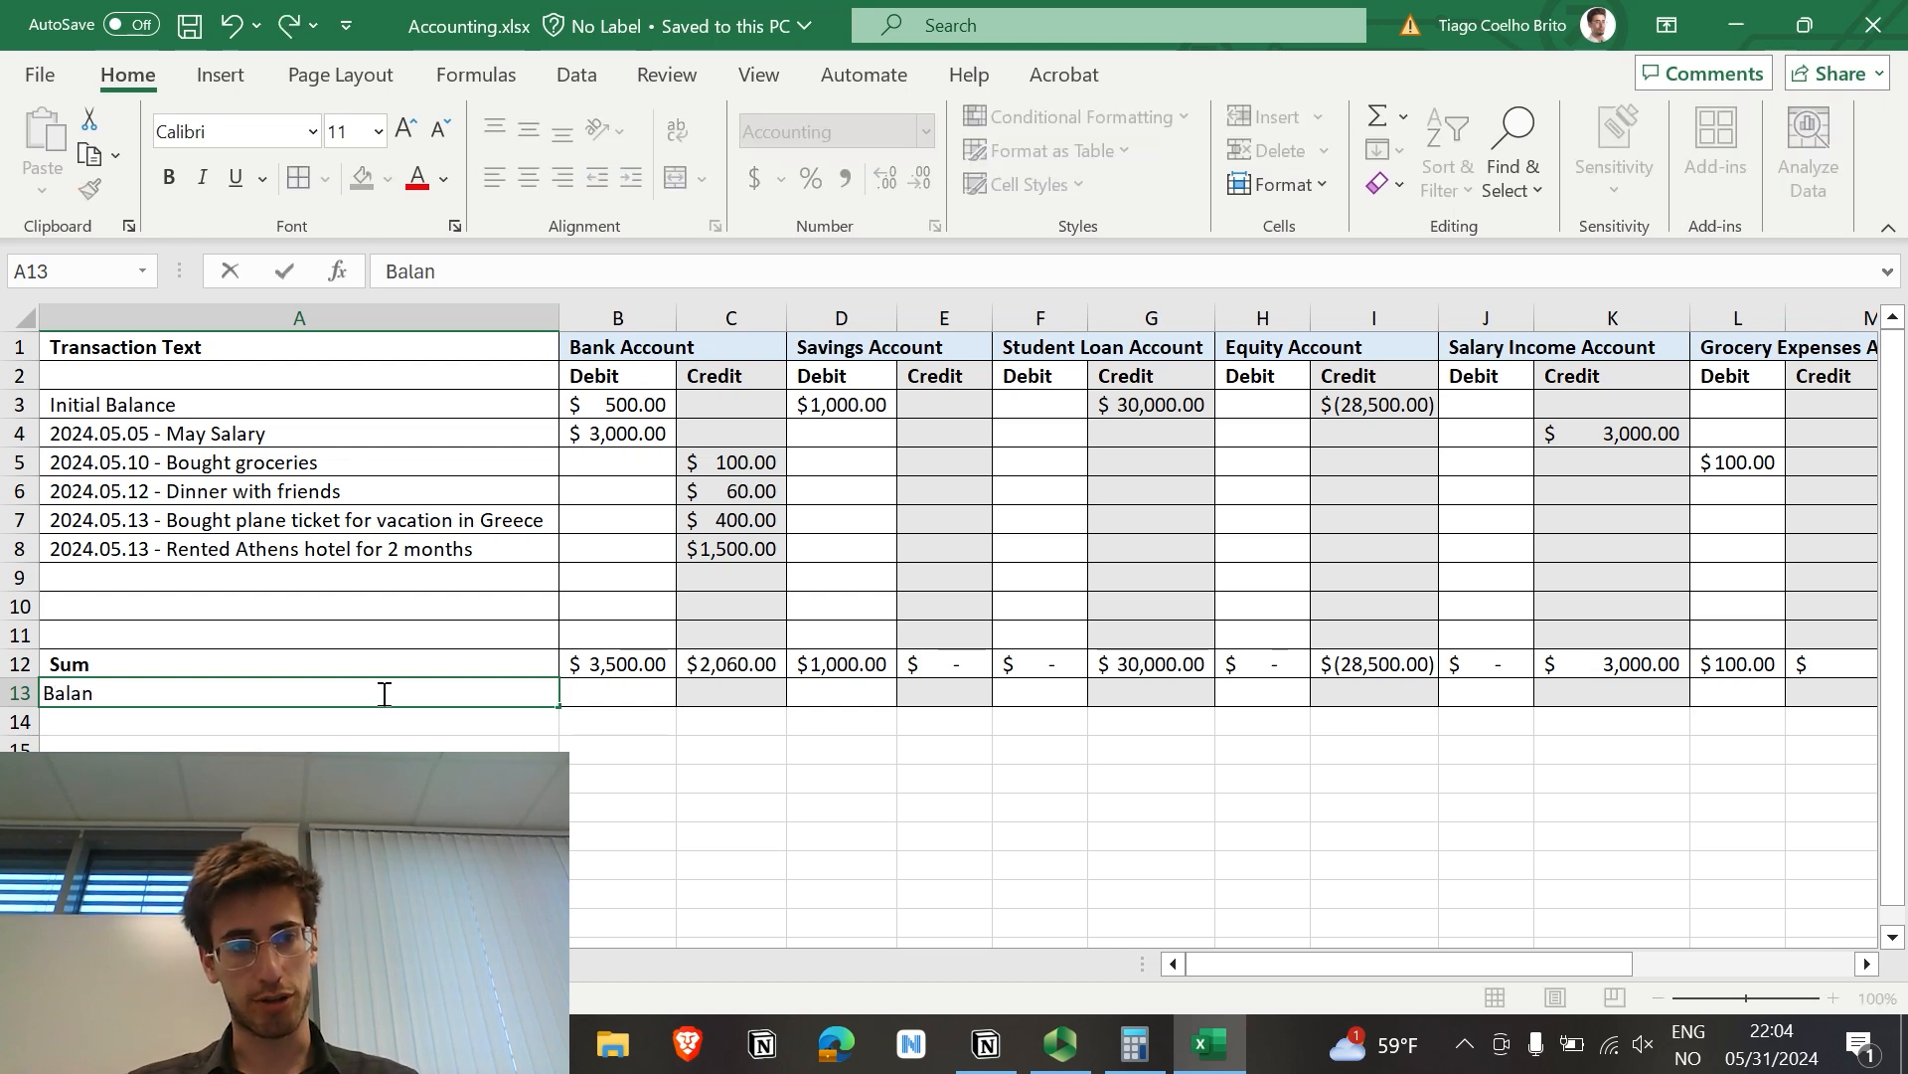
key(Tab)
click(382, 693)
key(ctrl+b)
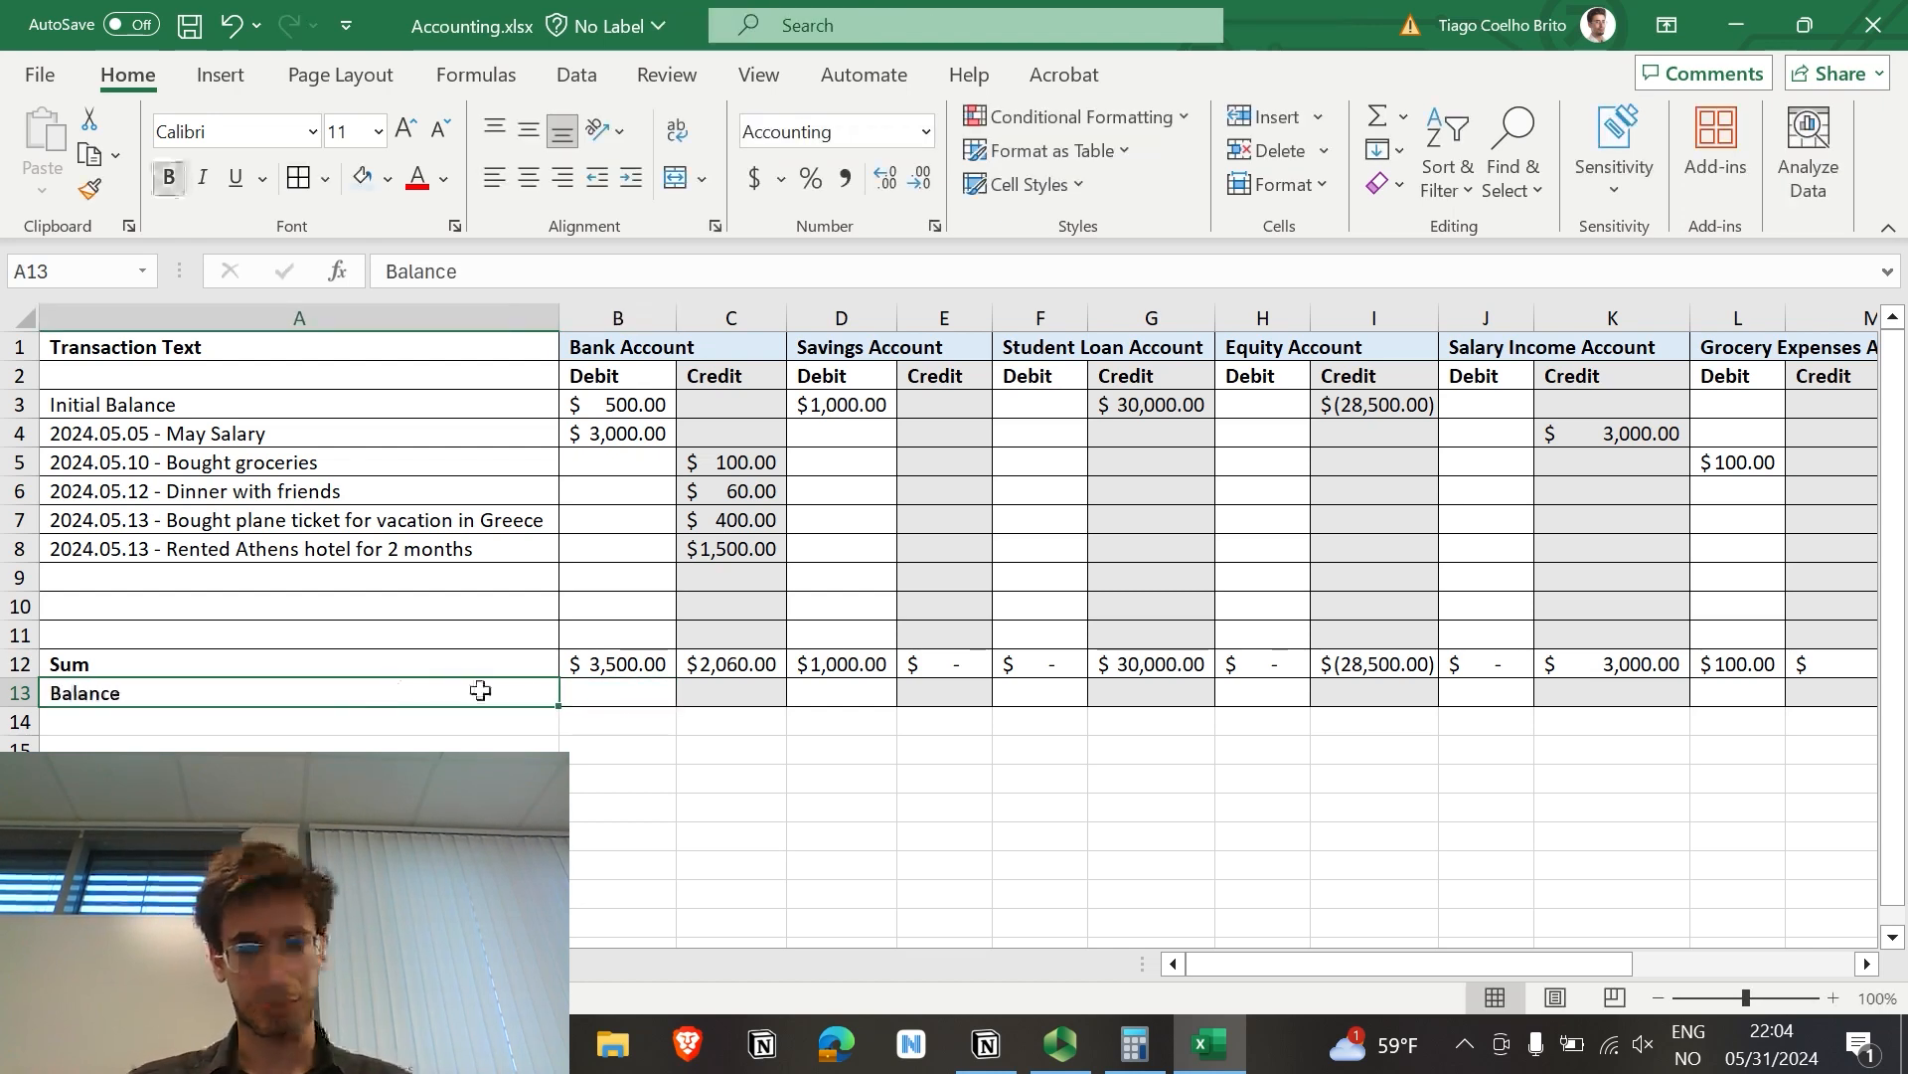
Step: Remove the fill color from the Balance row across all accounts, cells B13:Q13
click(707, 691)
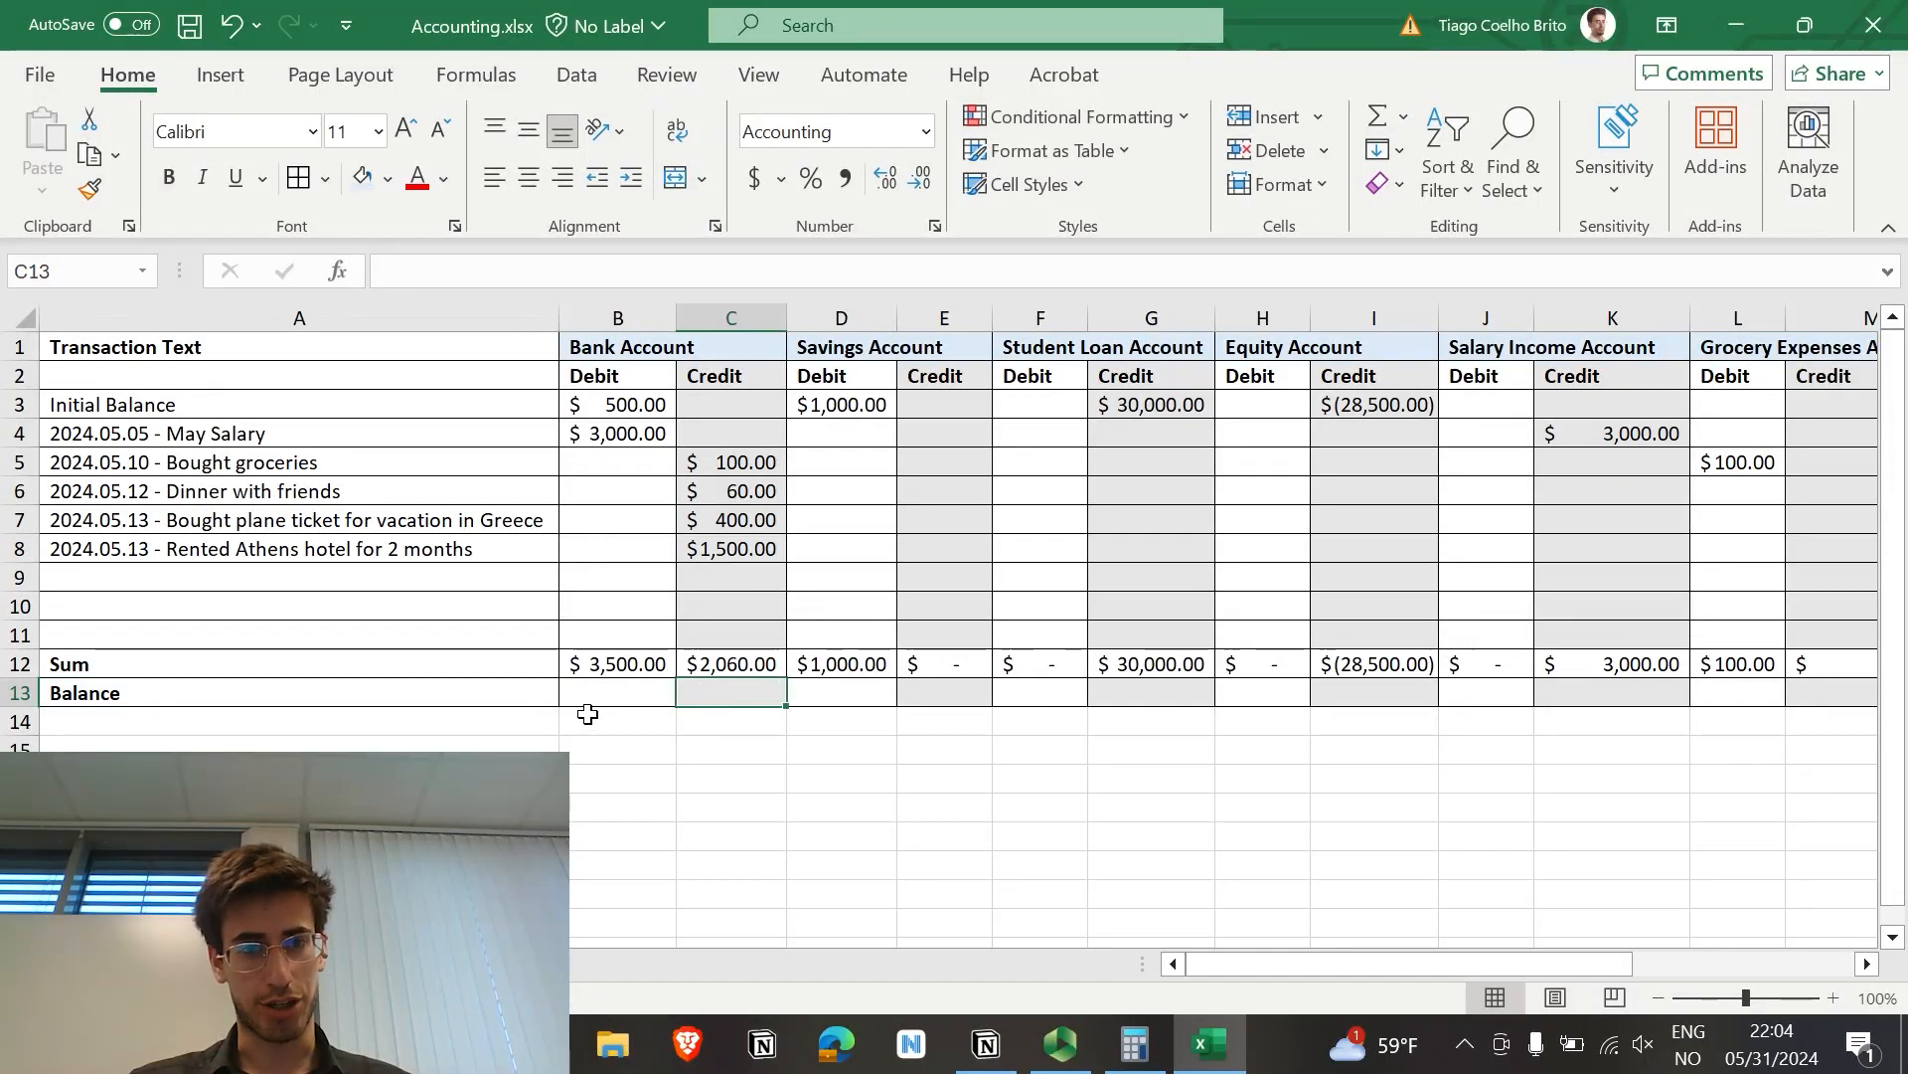
drag(641, 696, 1652, 697)
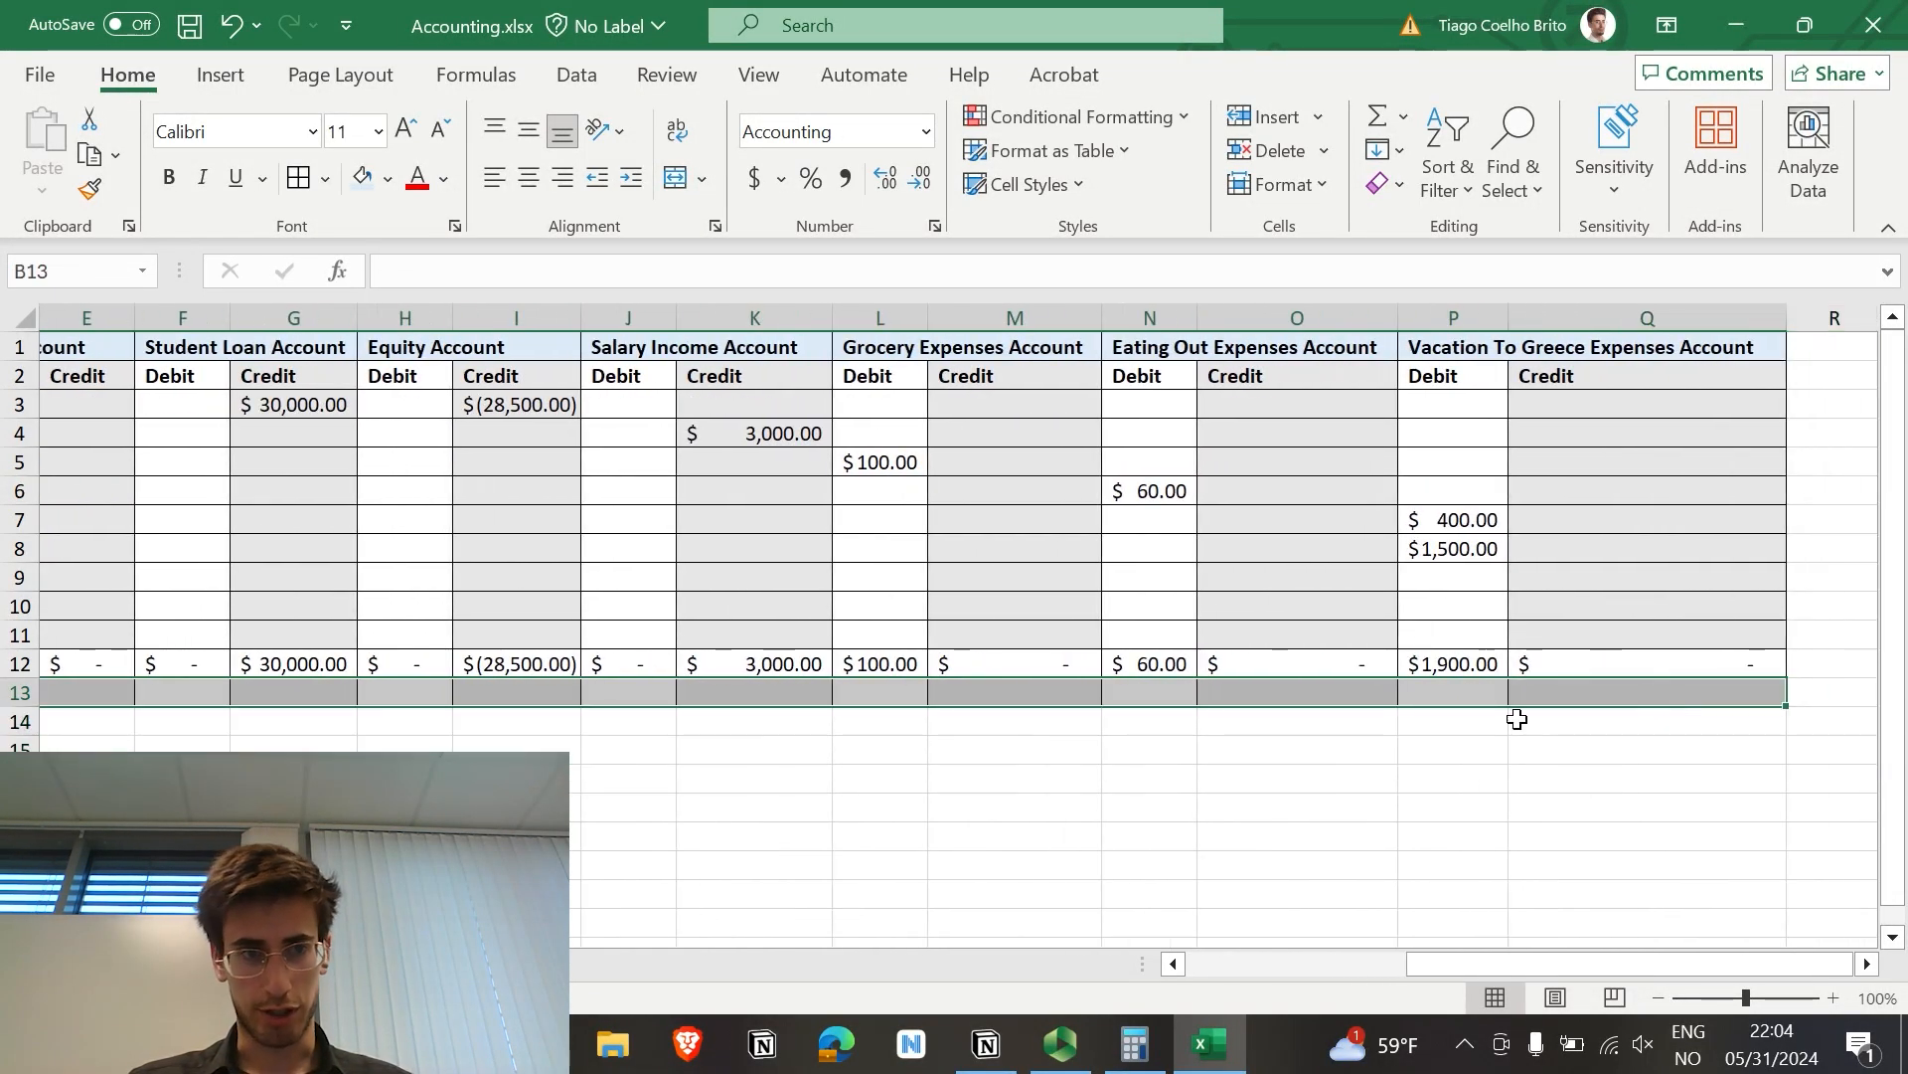
scroll(1219, 732, left, 8)
click(388, 179)
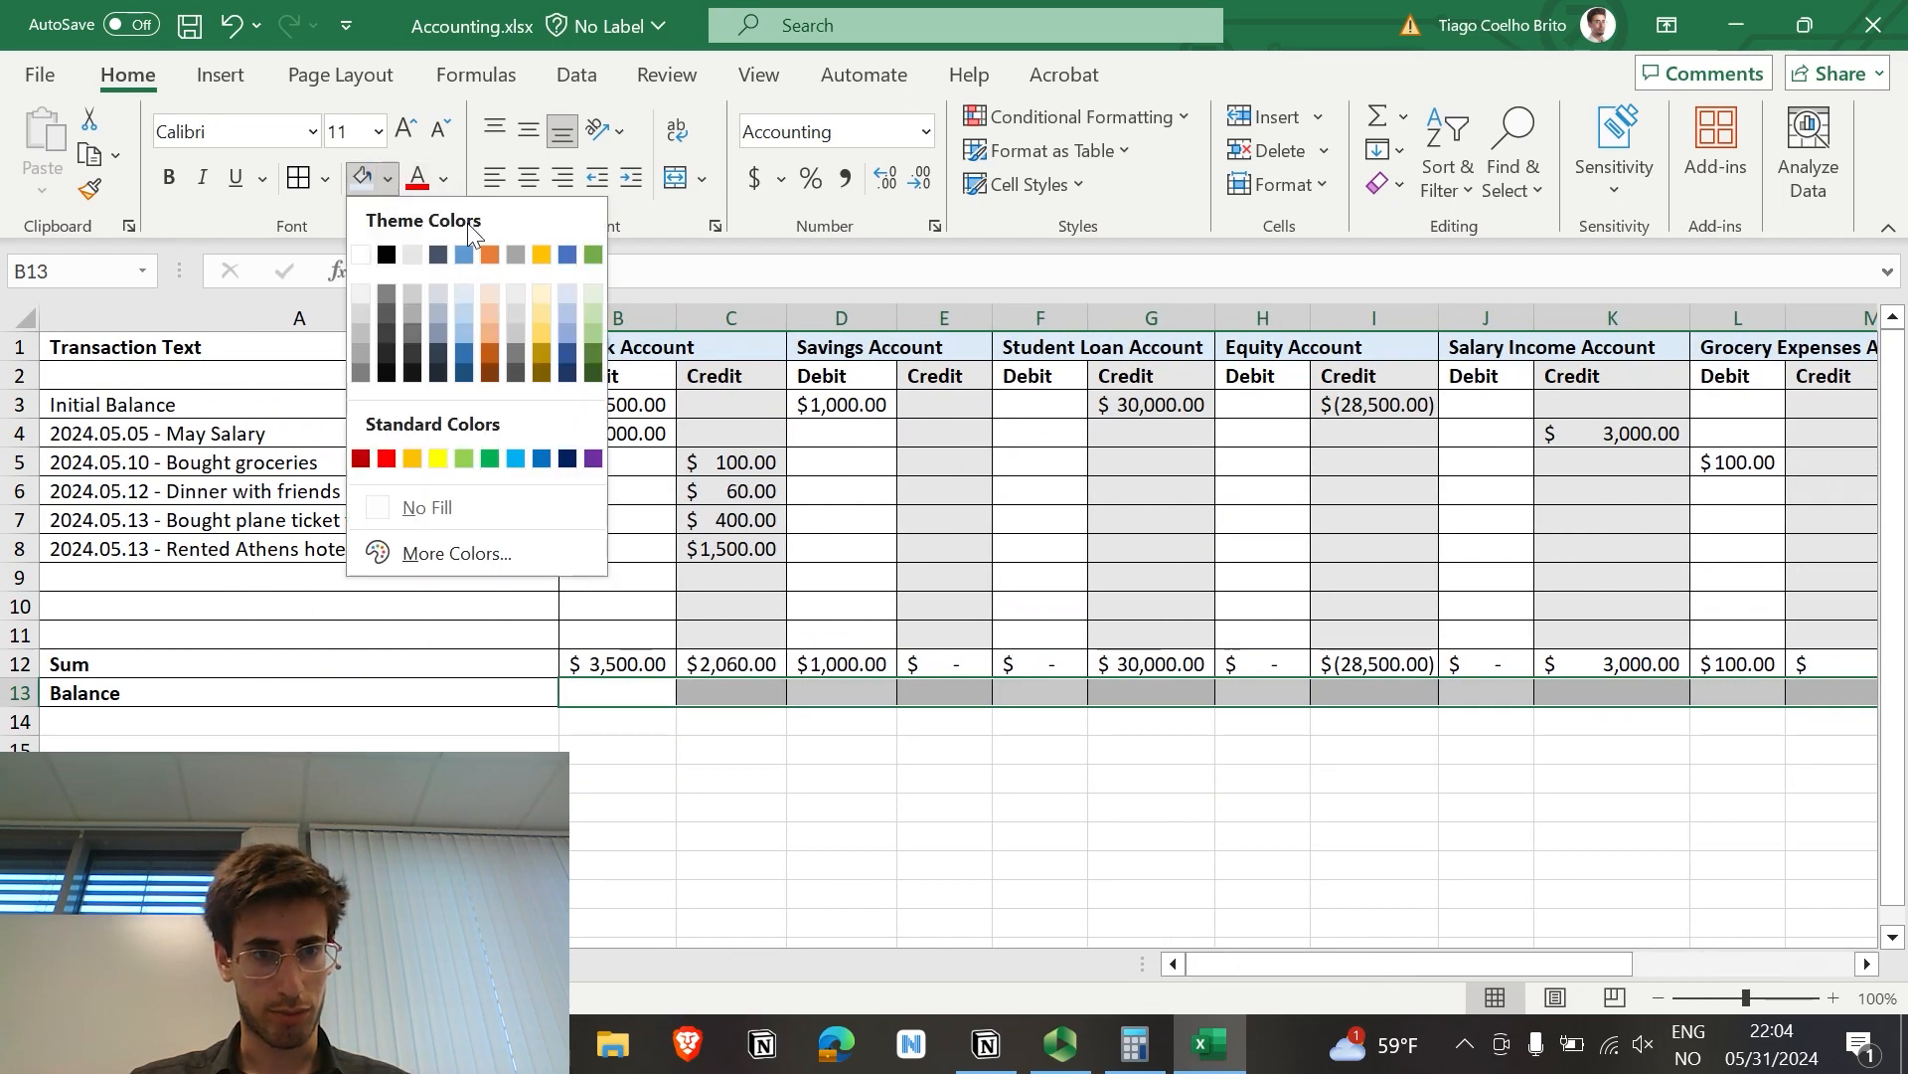
click(431, 502)
click(738, 691)
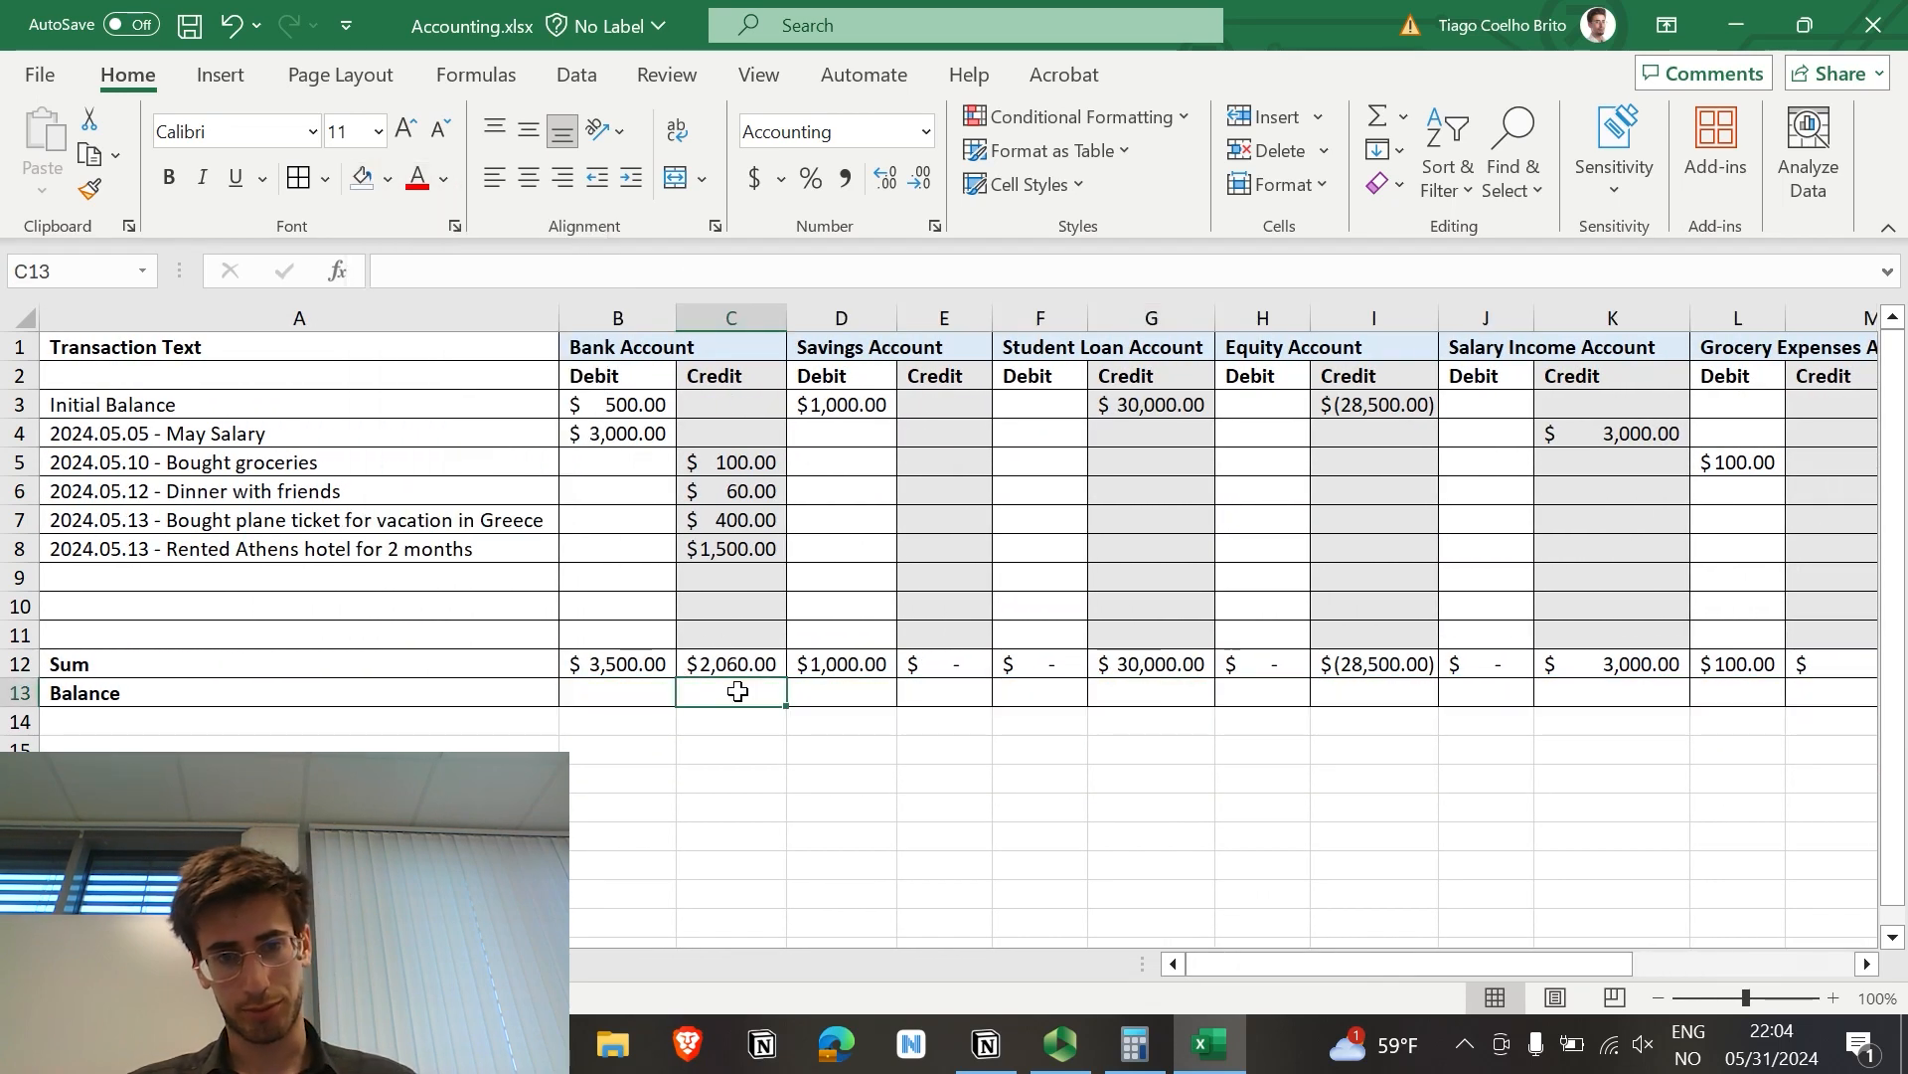
key(ctrl+z)
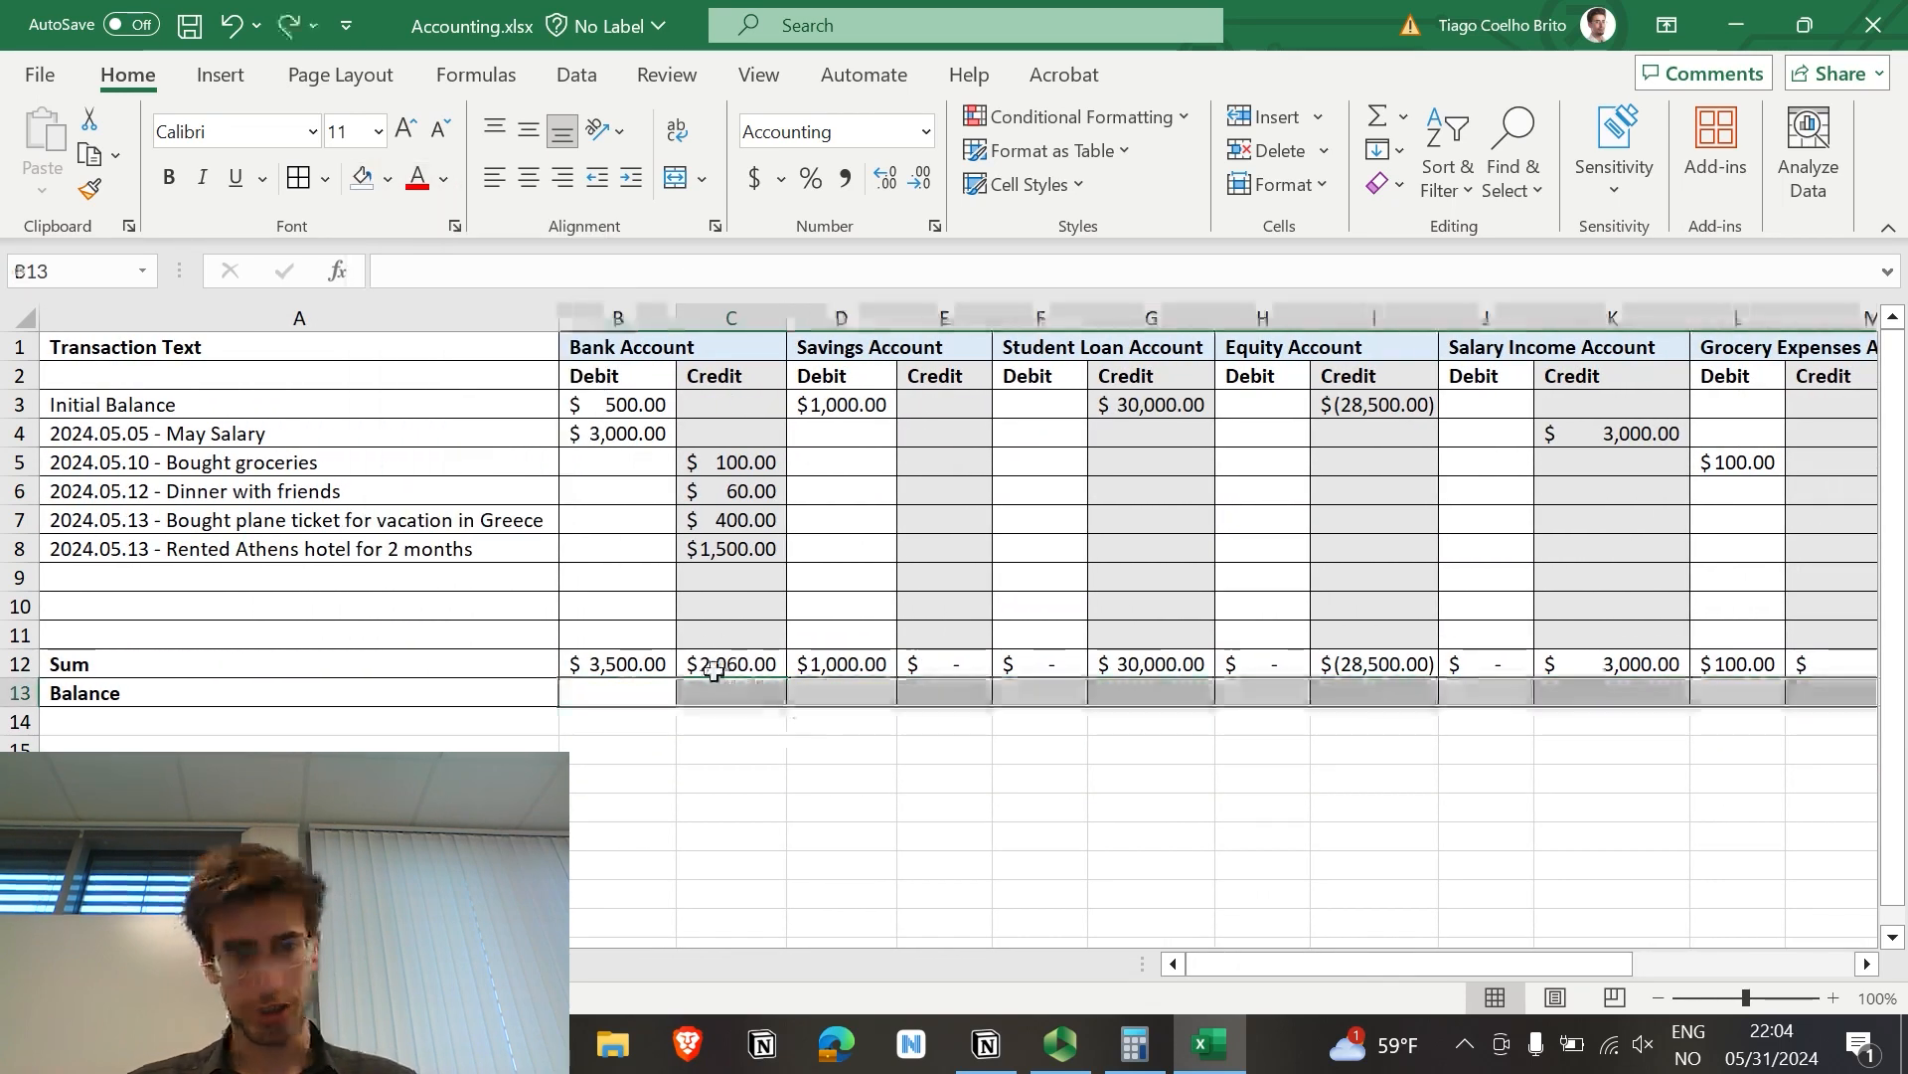
click(702, 774)
Step: Fill the whole Sum row, A12:Q12, with the lightest orange theme color and save the workbook
drag(622, 664, 1769, 714)
scroll(1690, 721, left, 2)
drag(354, 665, 1384, 652)
click(394, 177)
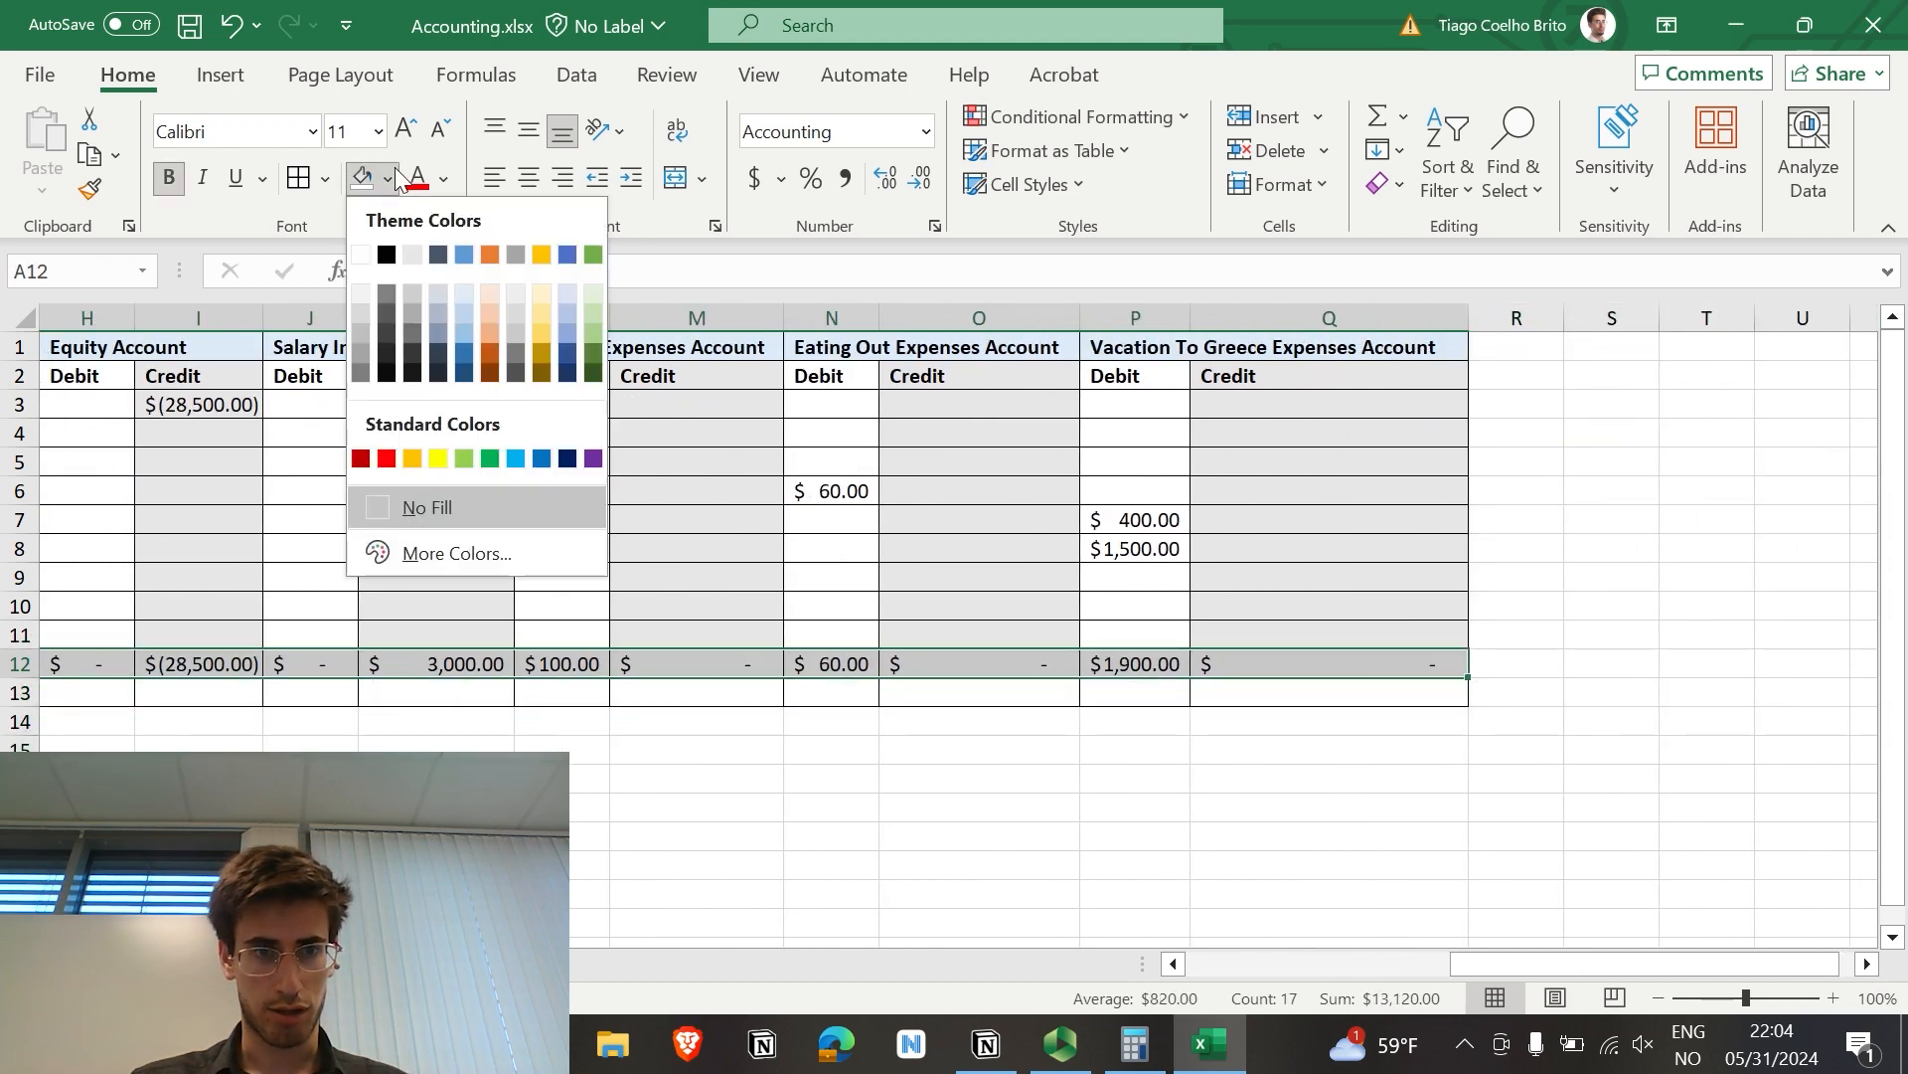
click(488, 298)
scroll(616, 765, left, 5)
click(667, 772)
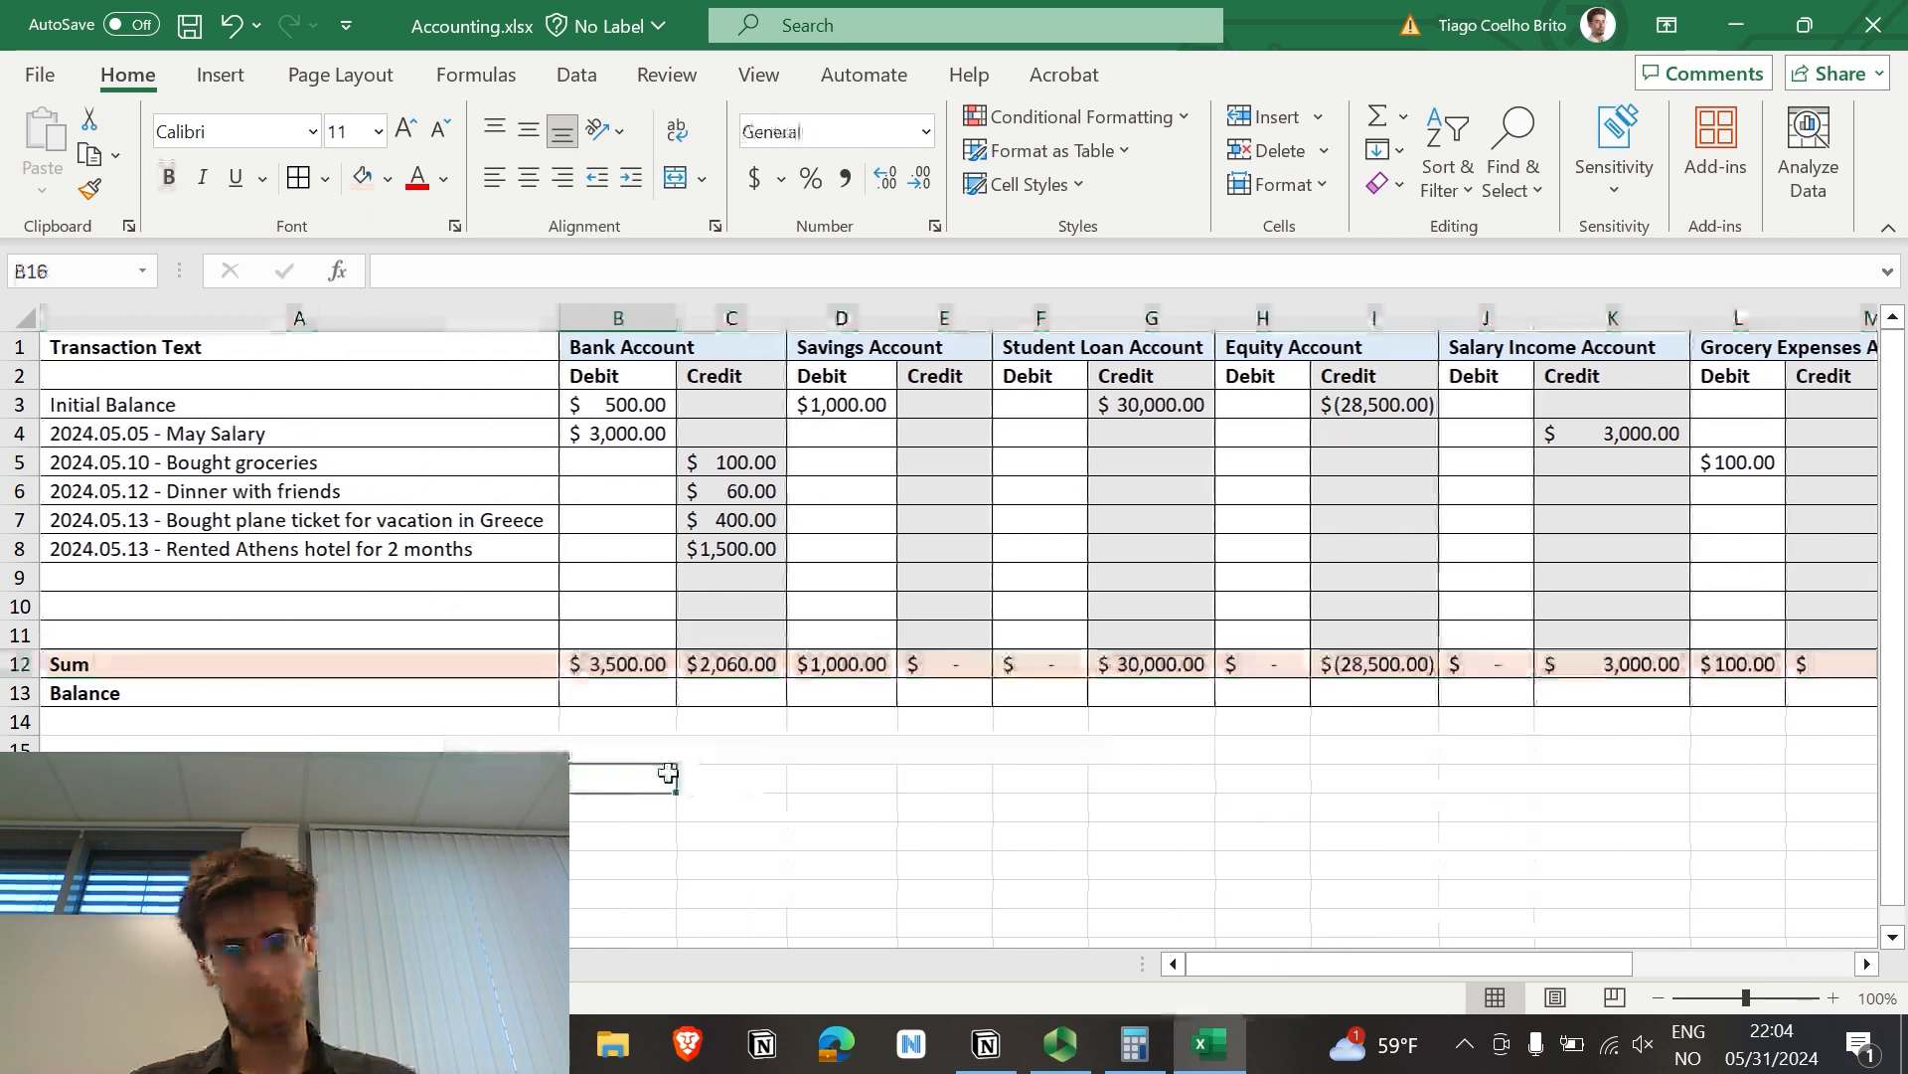
key(ctrl+s)
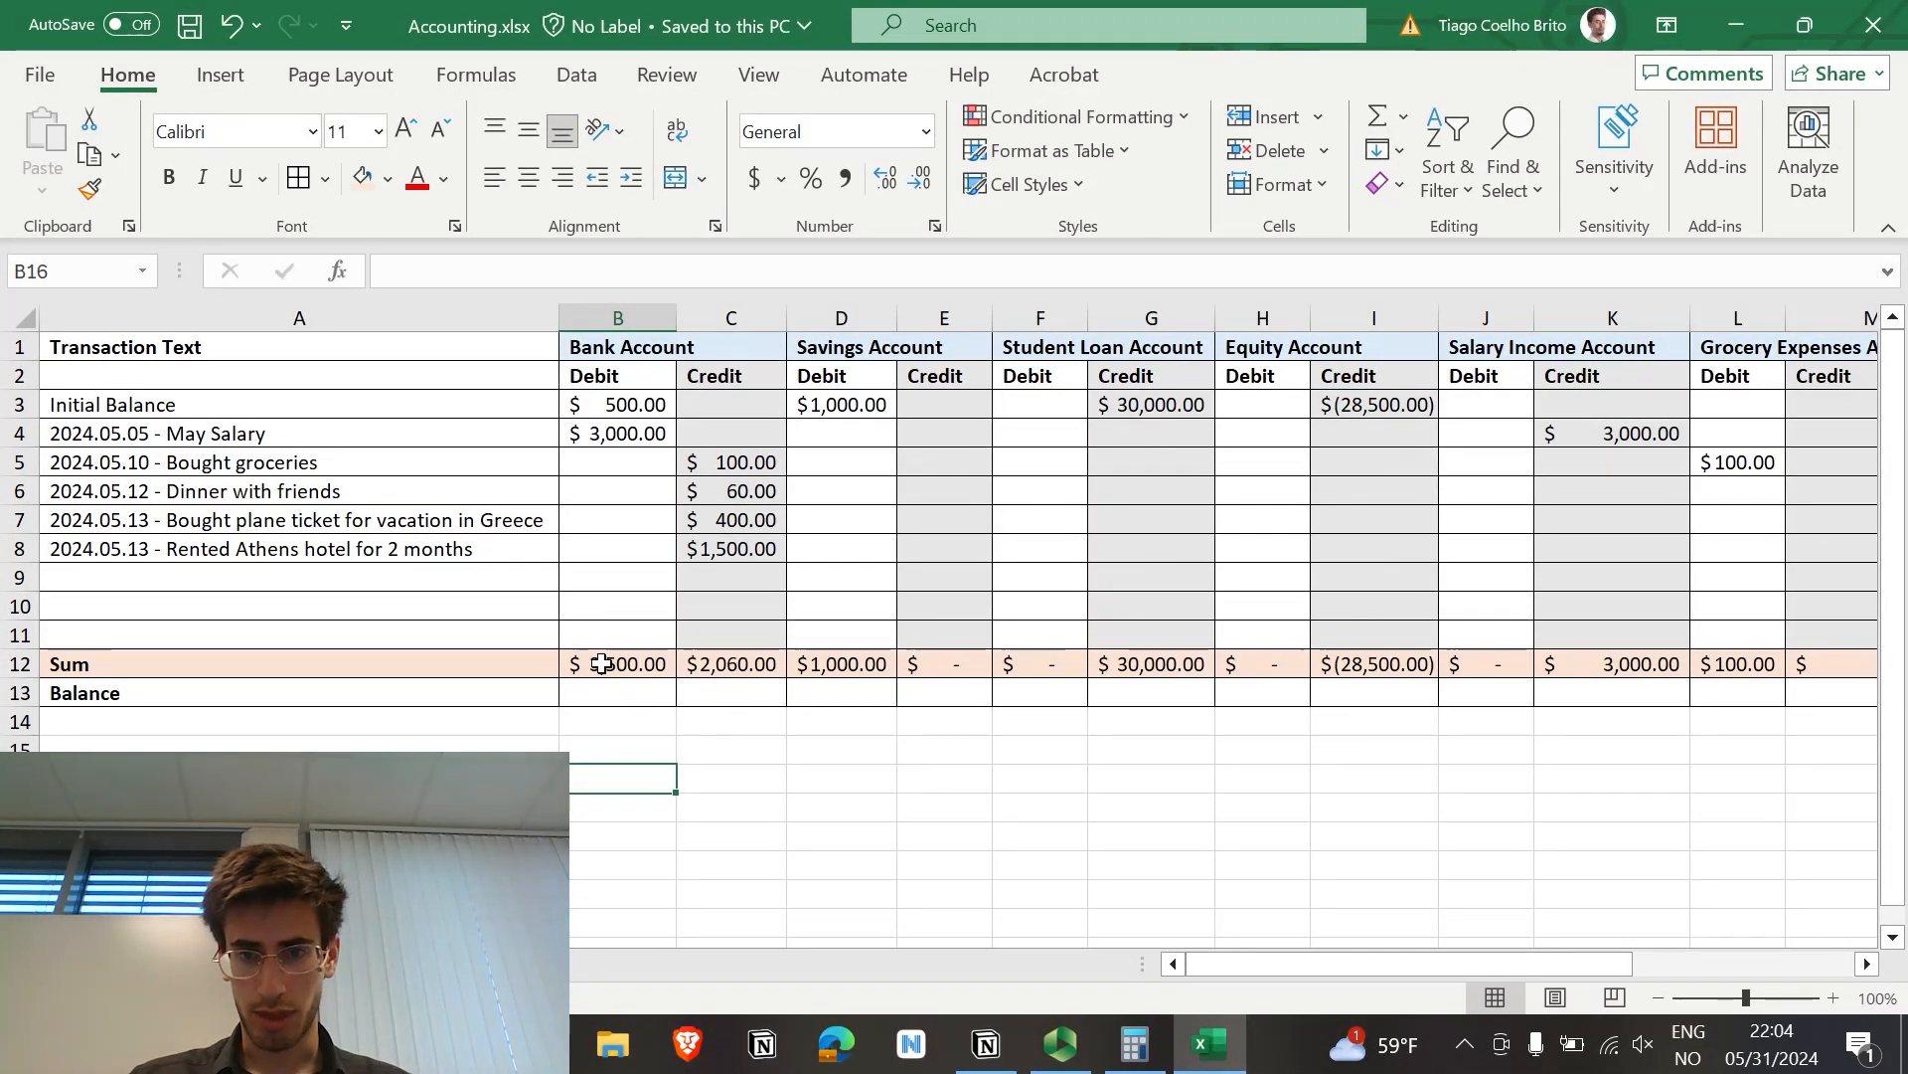
Step: Calculate the Bank Account's balance in B13 as debit sum minus credit sum with =B12-C12
click(737, 695)
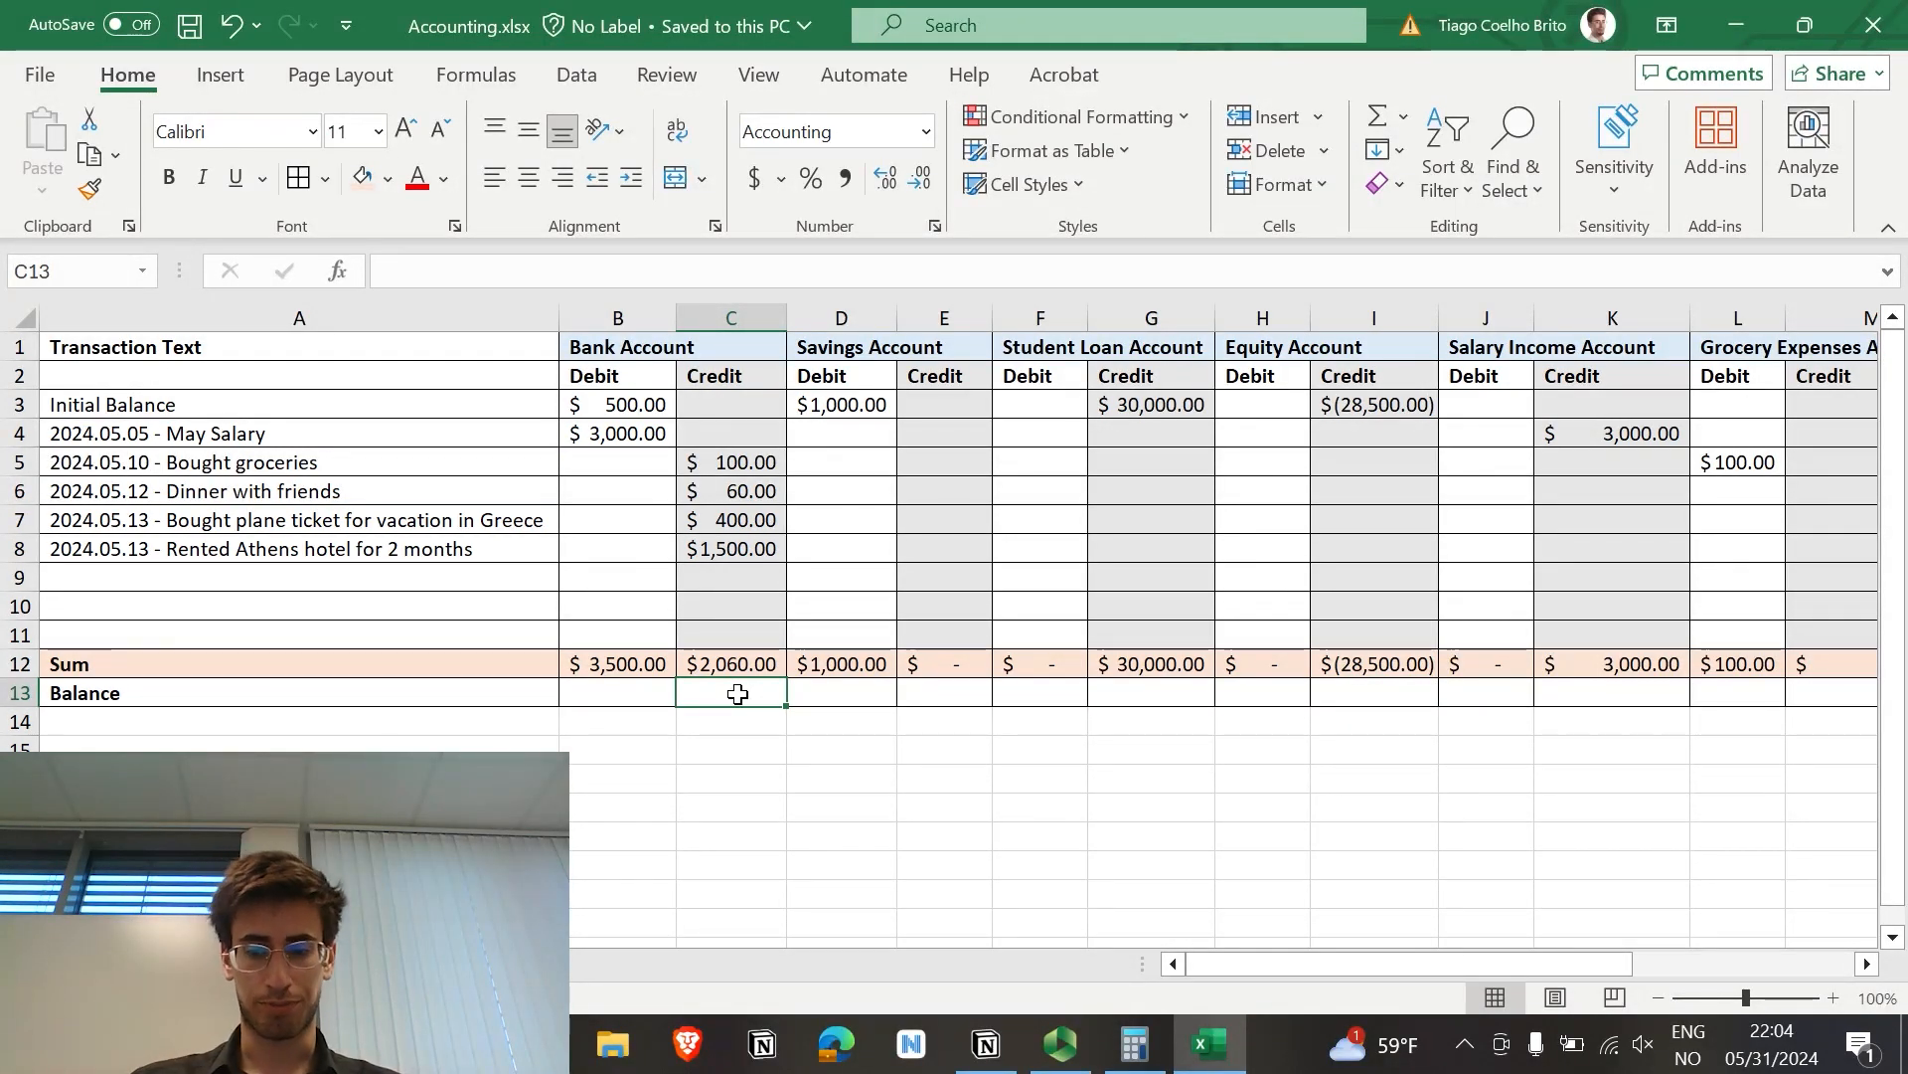
key(Left)
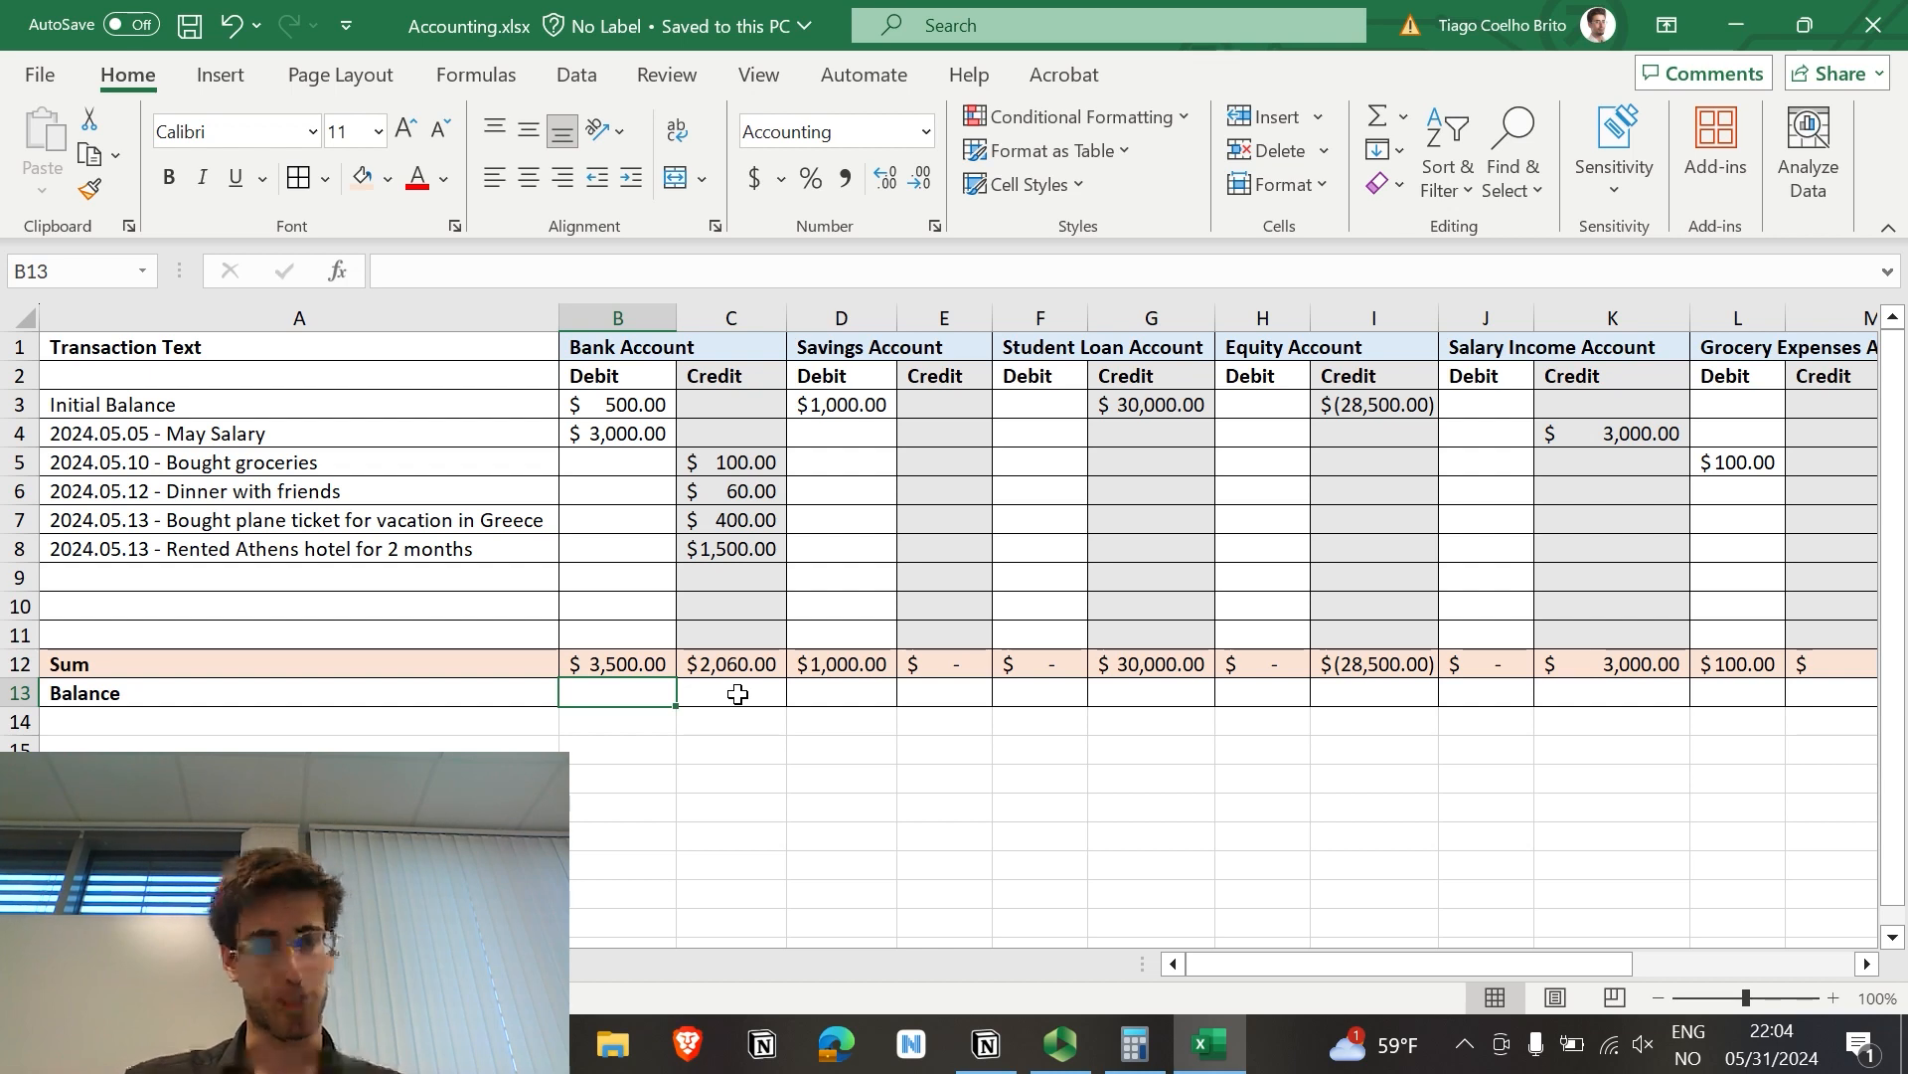
text(=)
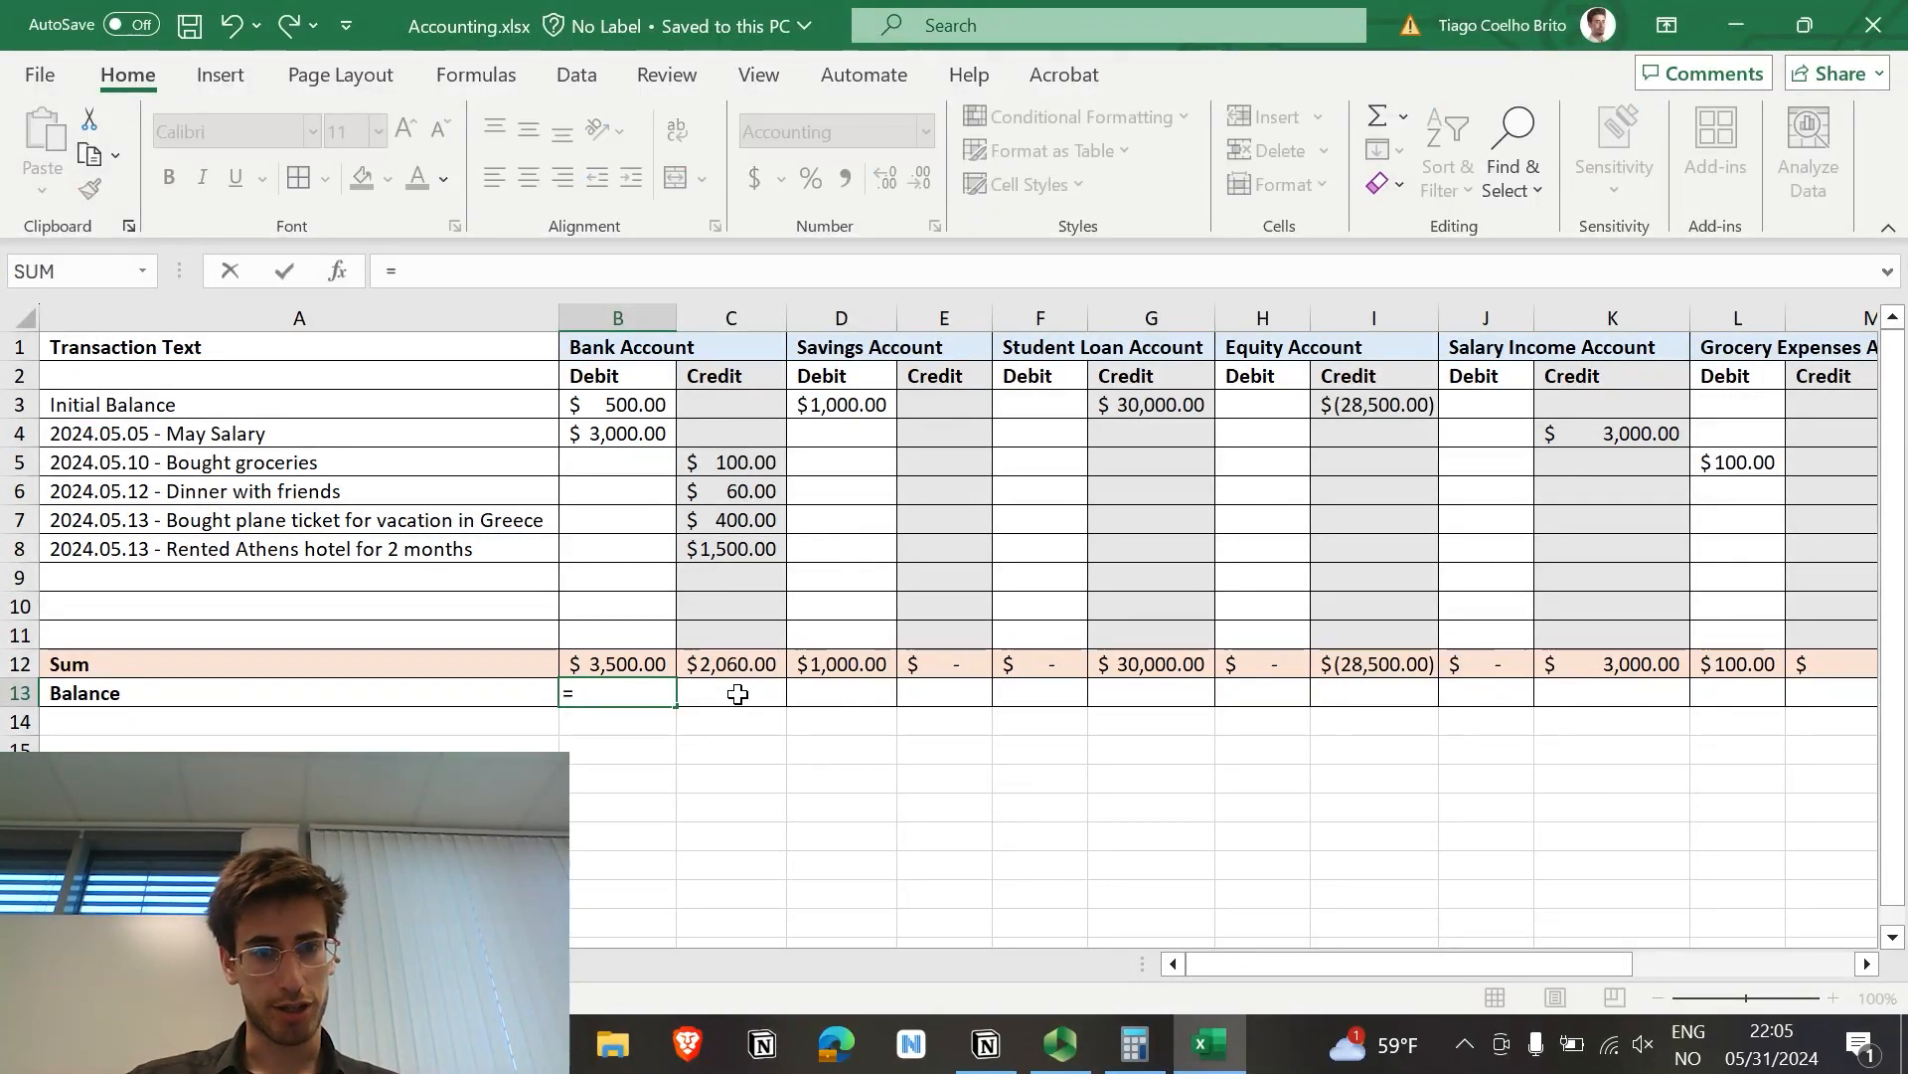
click(626, 661)
text(-)
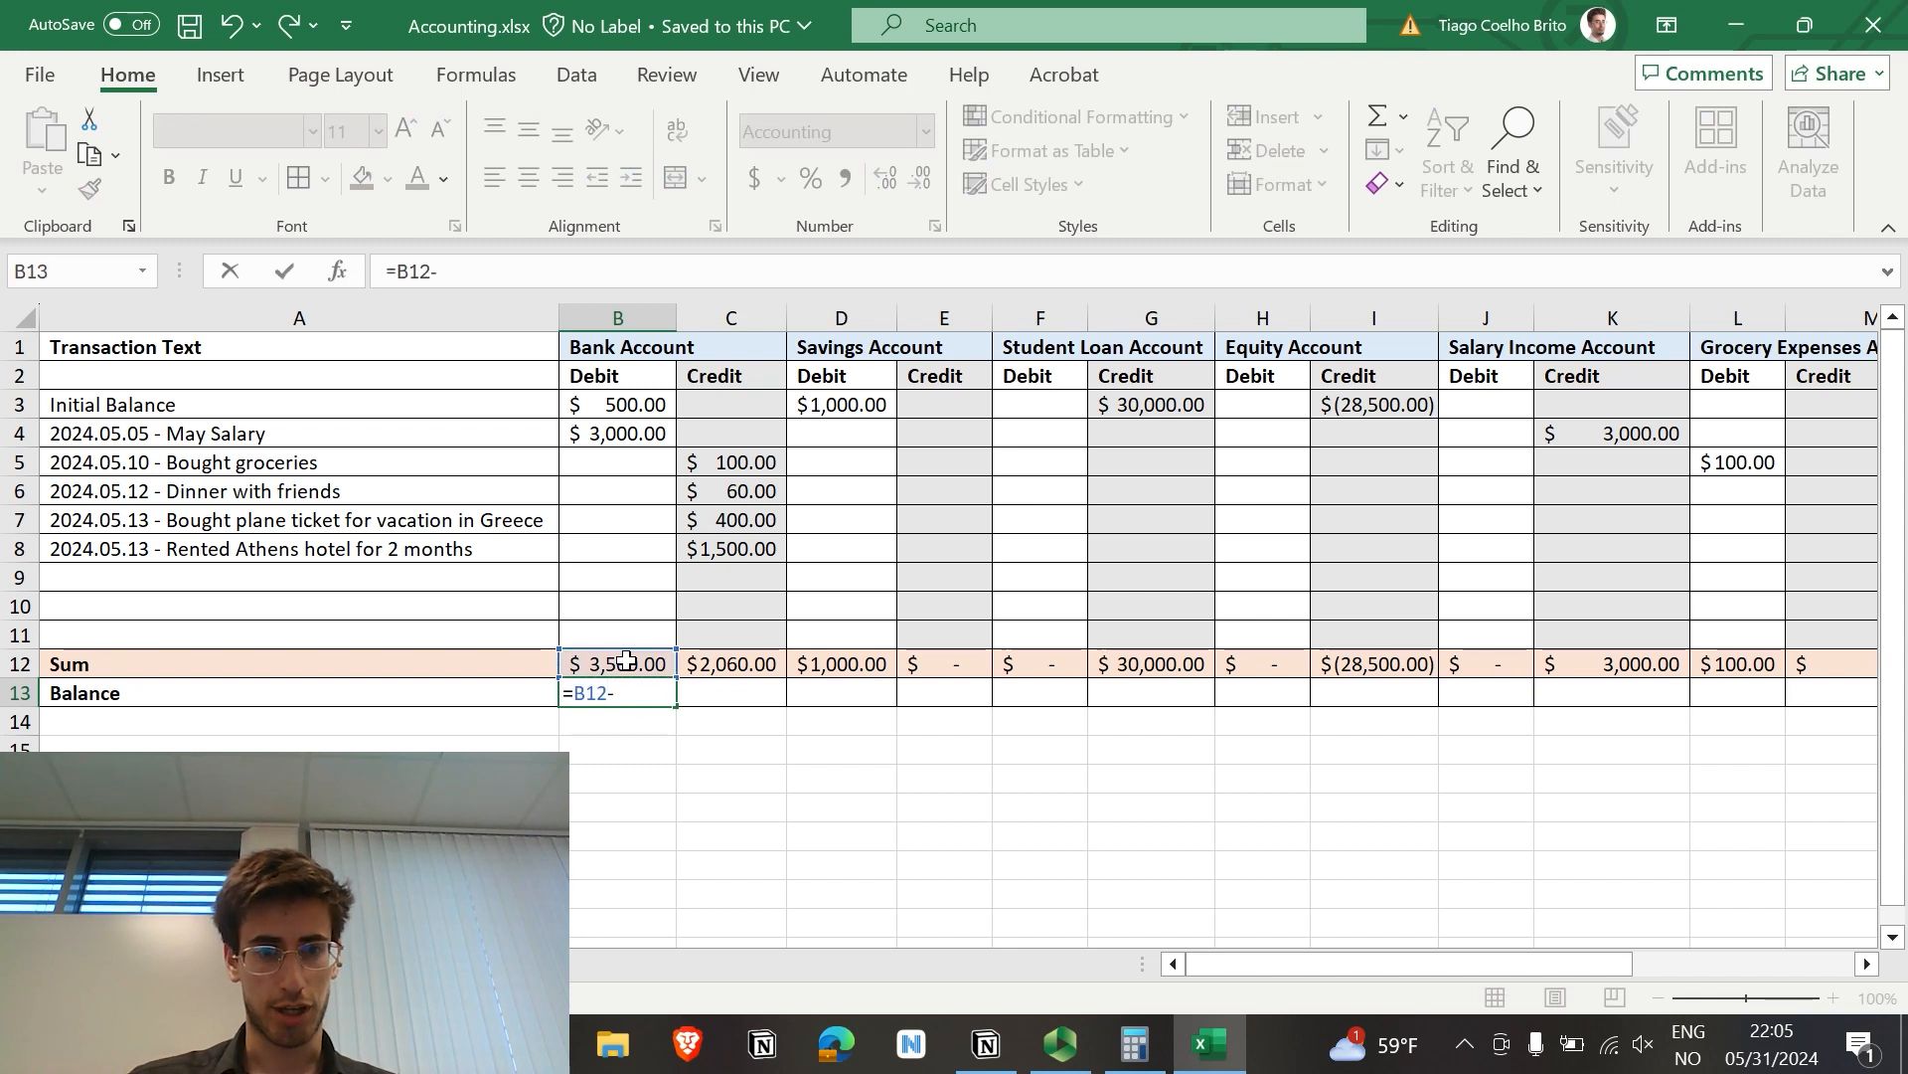
click(731, 661)
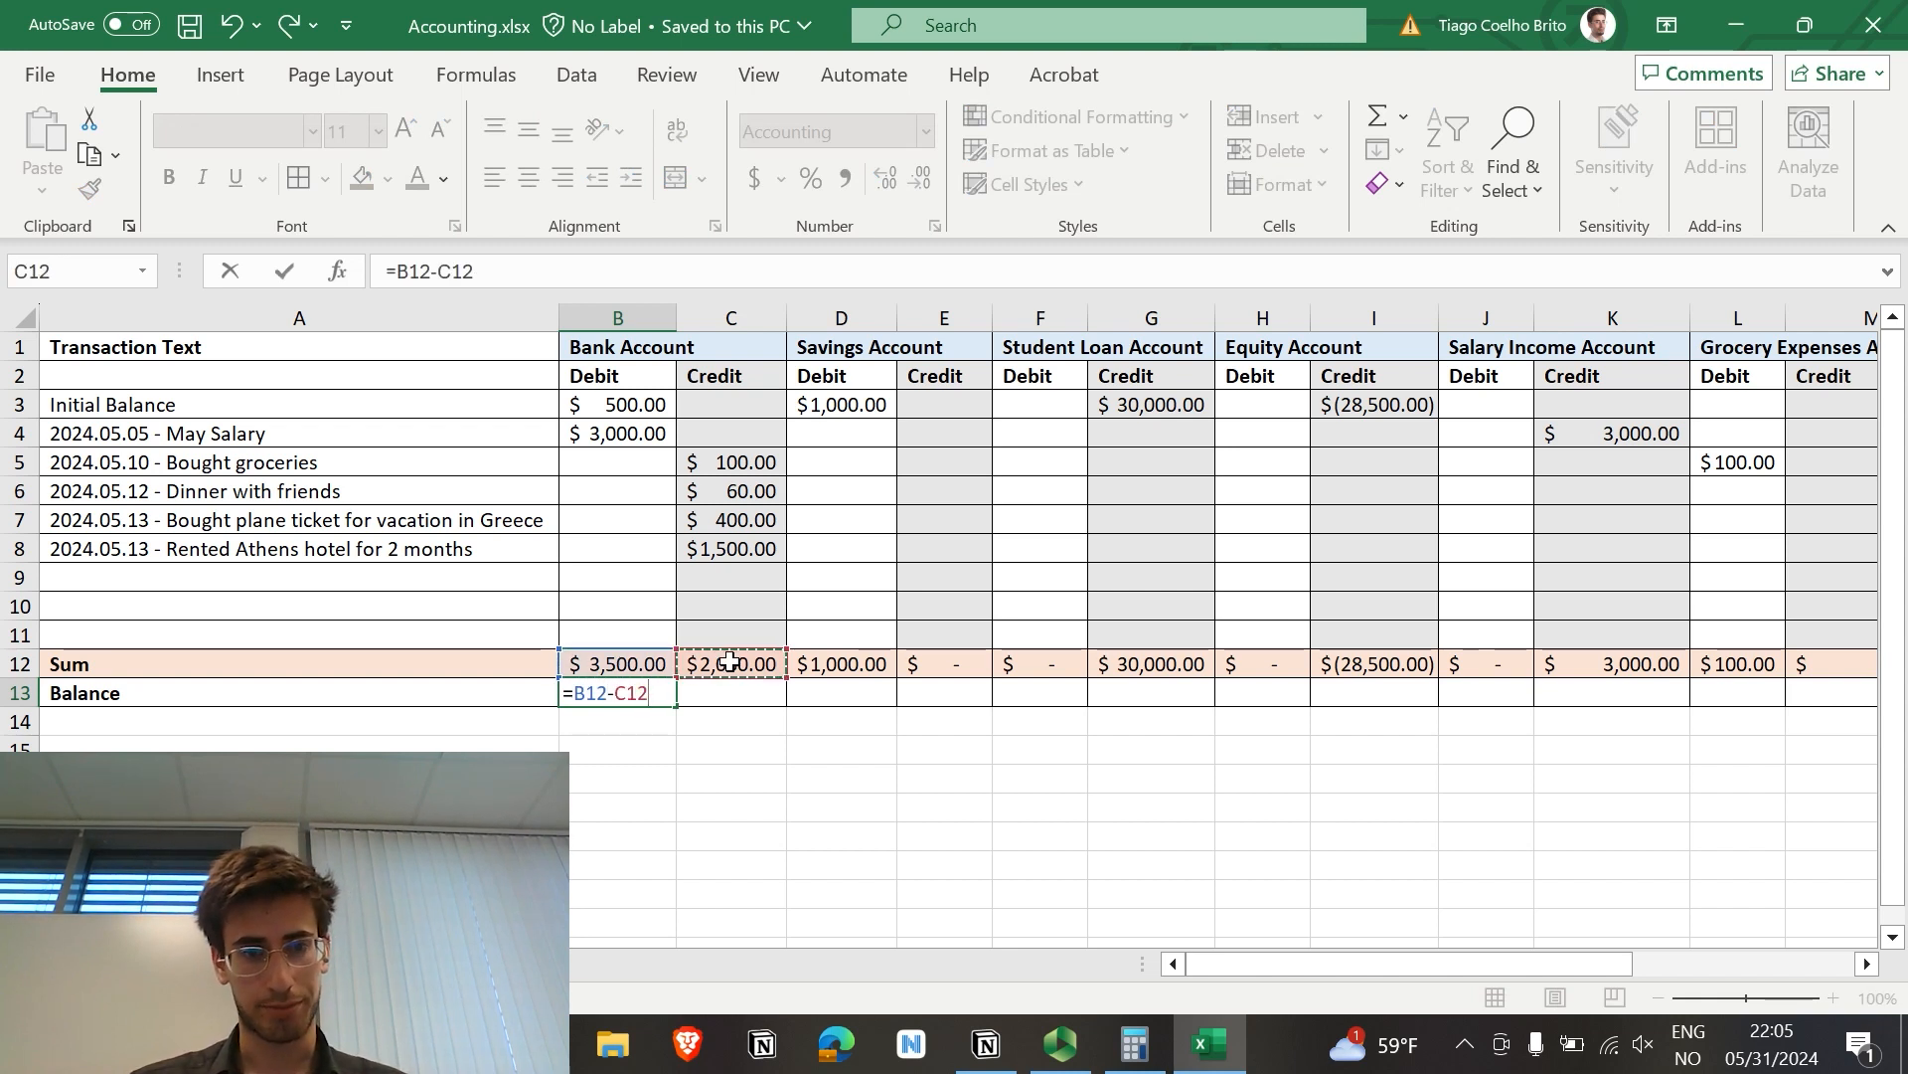
key(Tab)
key(Tab)
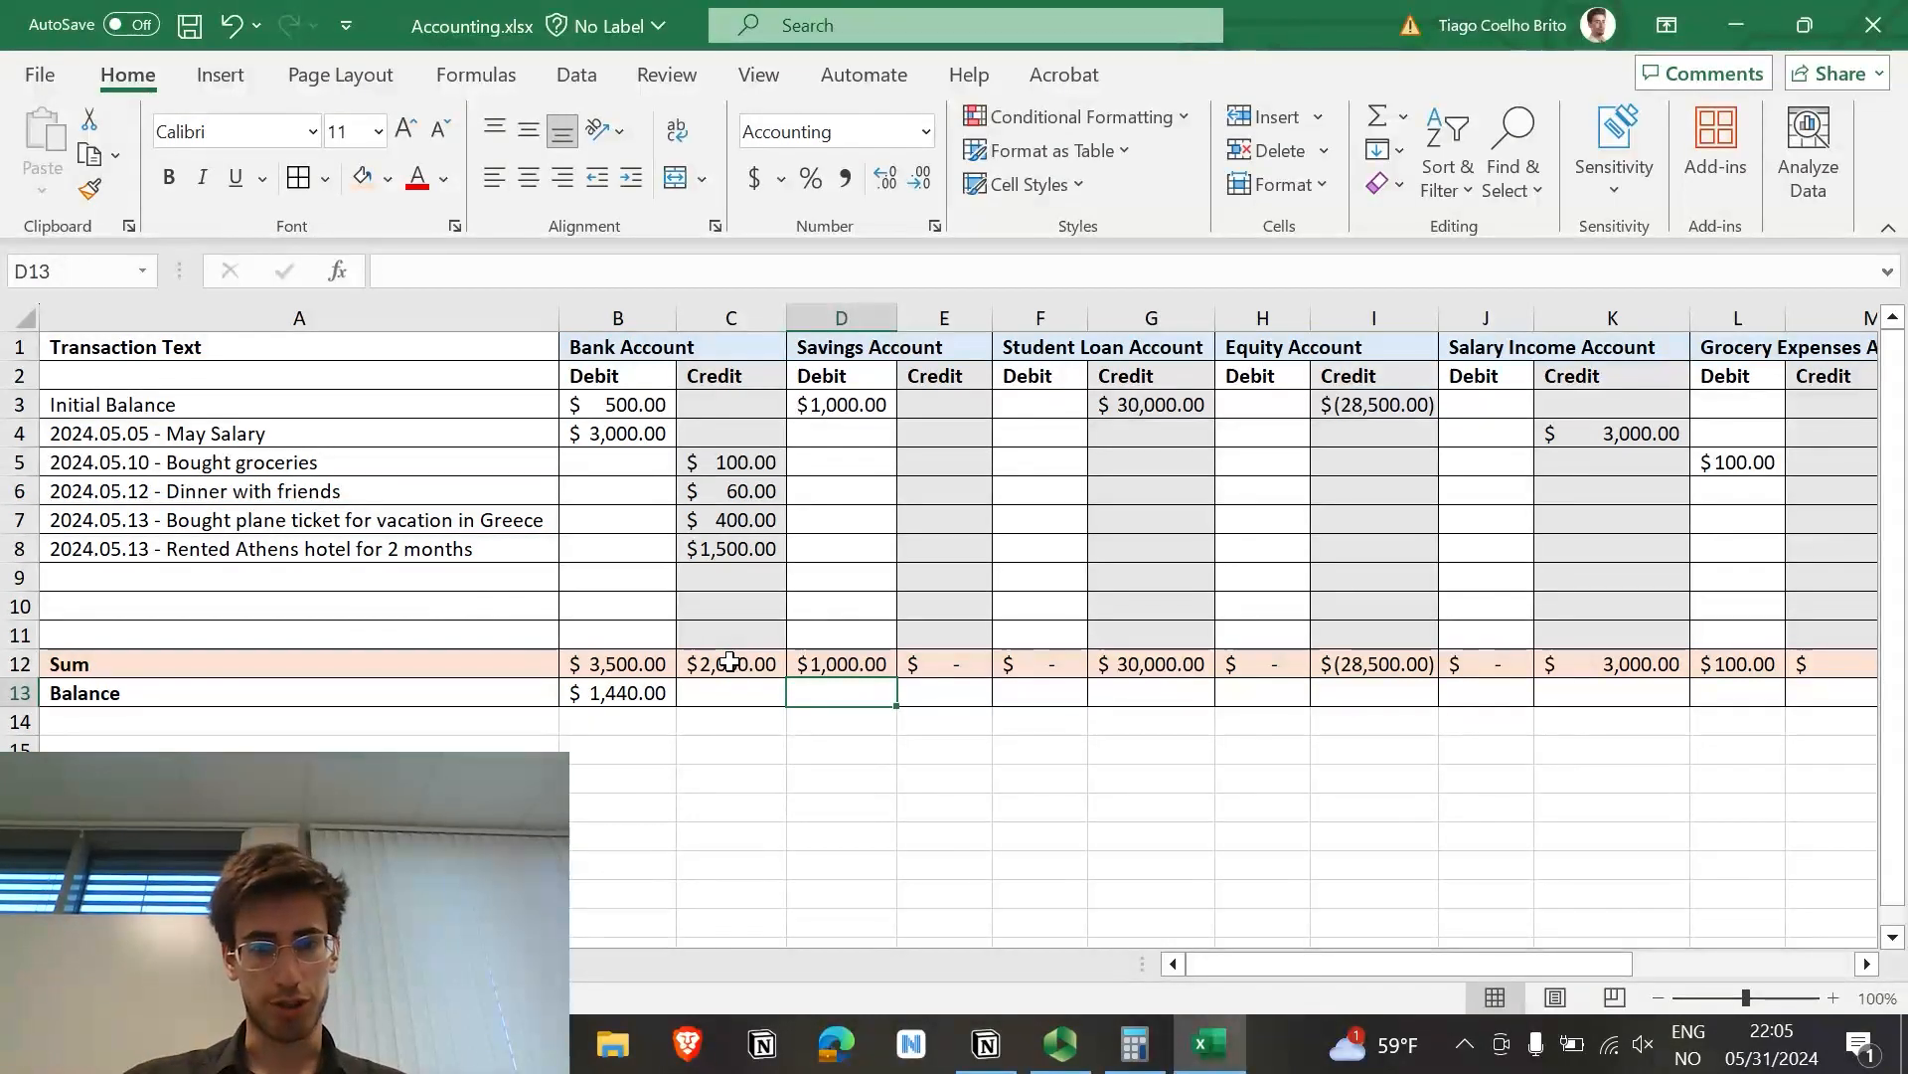
Step: Calculate the Savings Account's balance in D13 by subtracting the credit sum E12 from the debit sum D12
text(=)
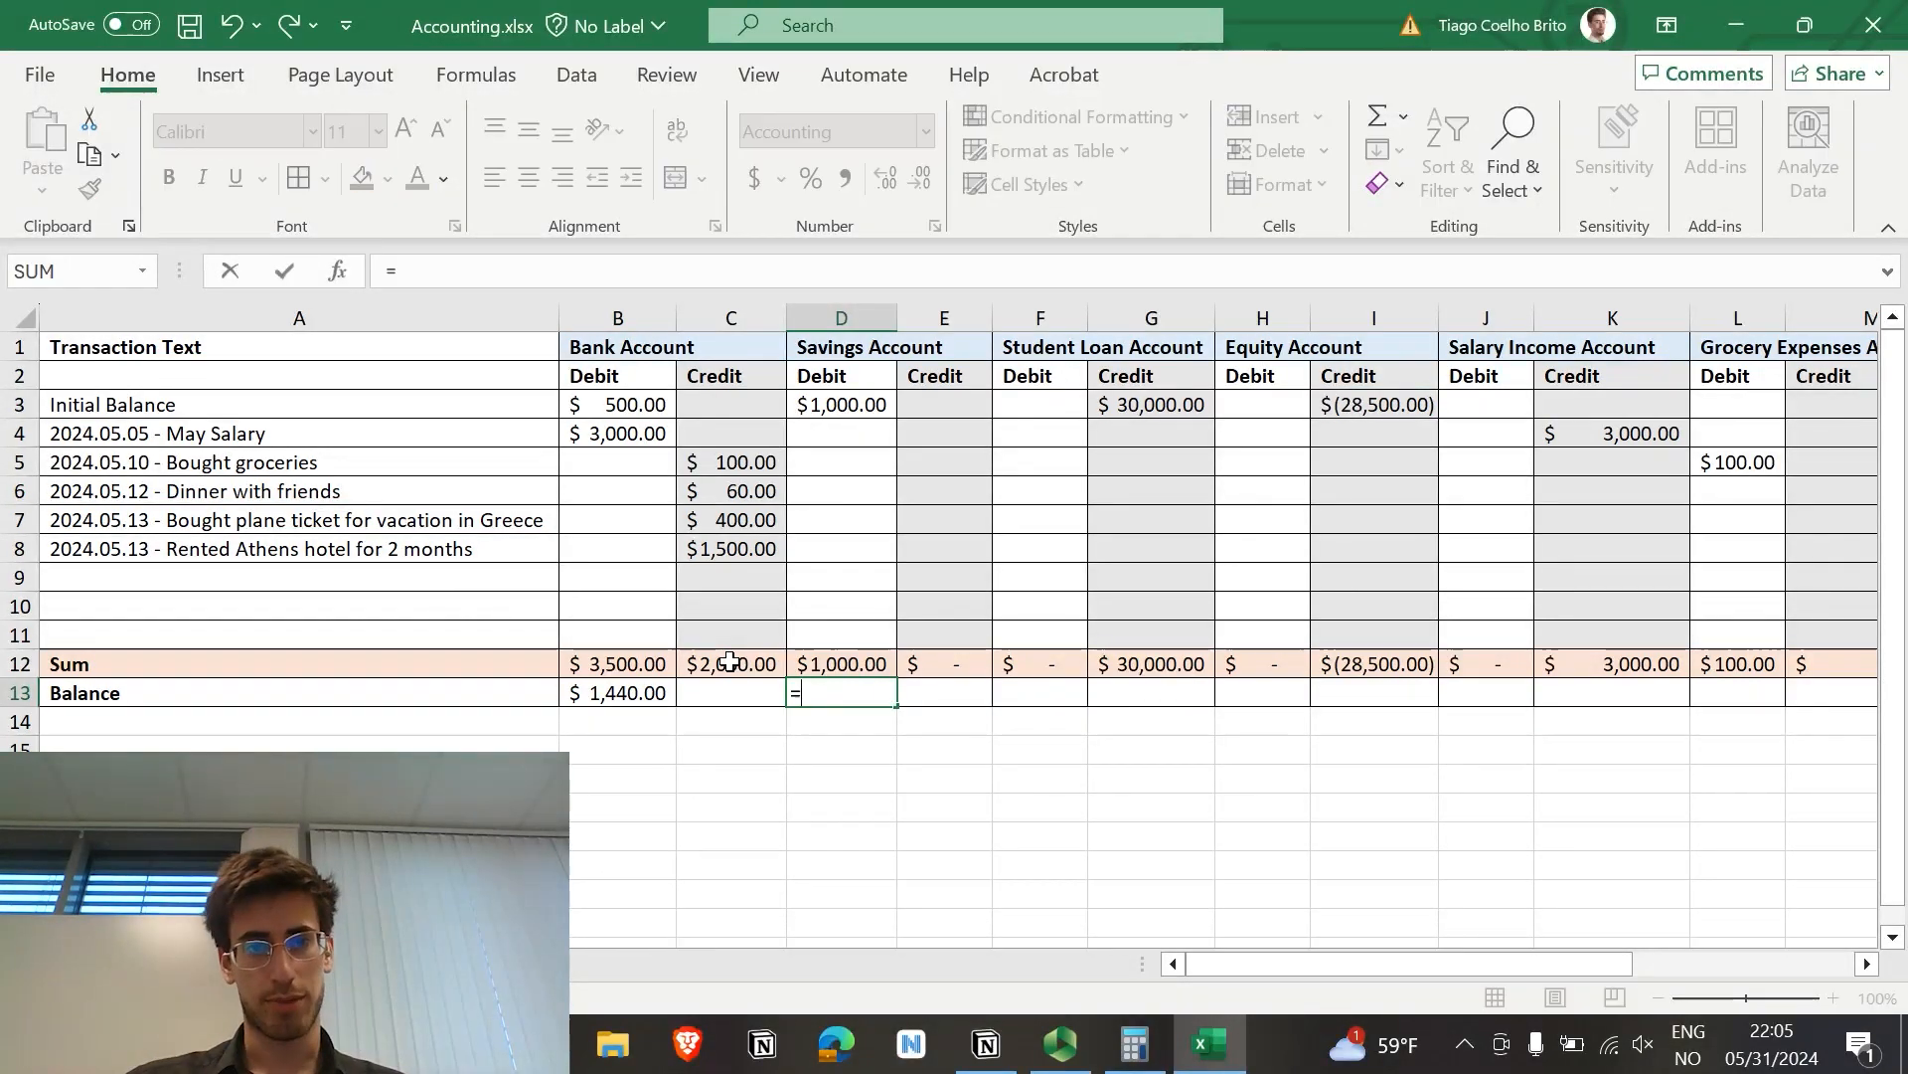
click(831, 653)
text(-)
click(949, 660)
key(Tab)
key(Tab)
key(Tab)
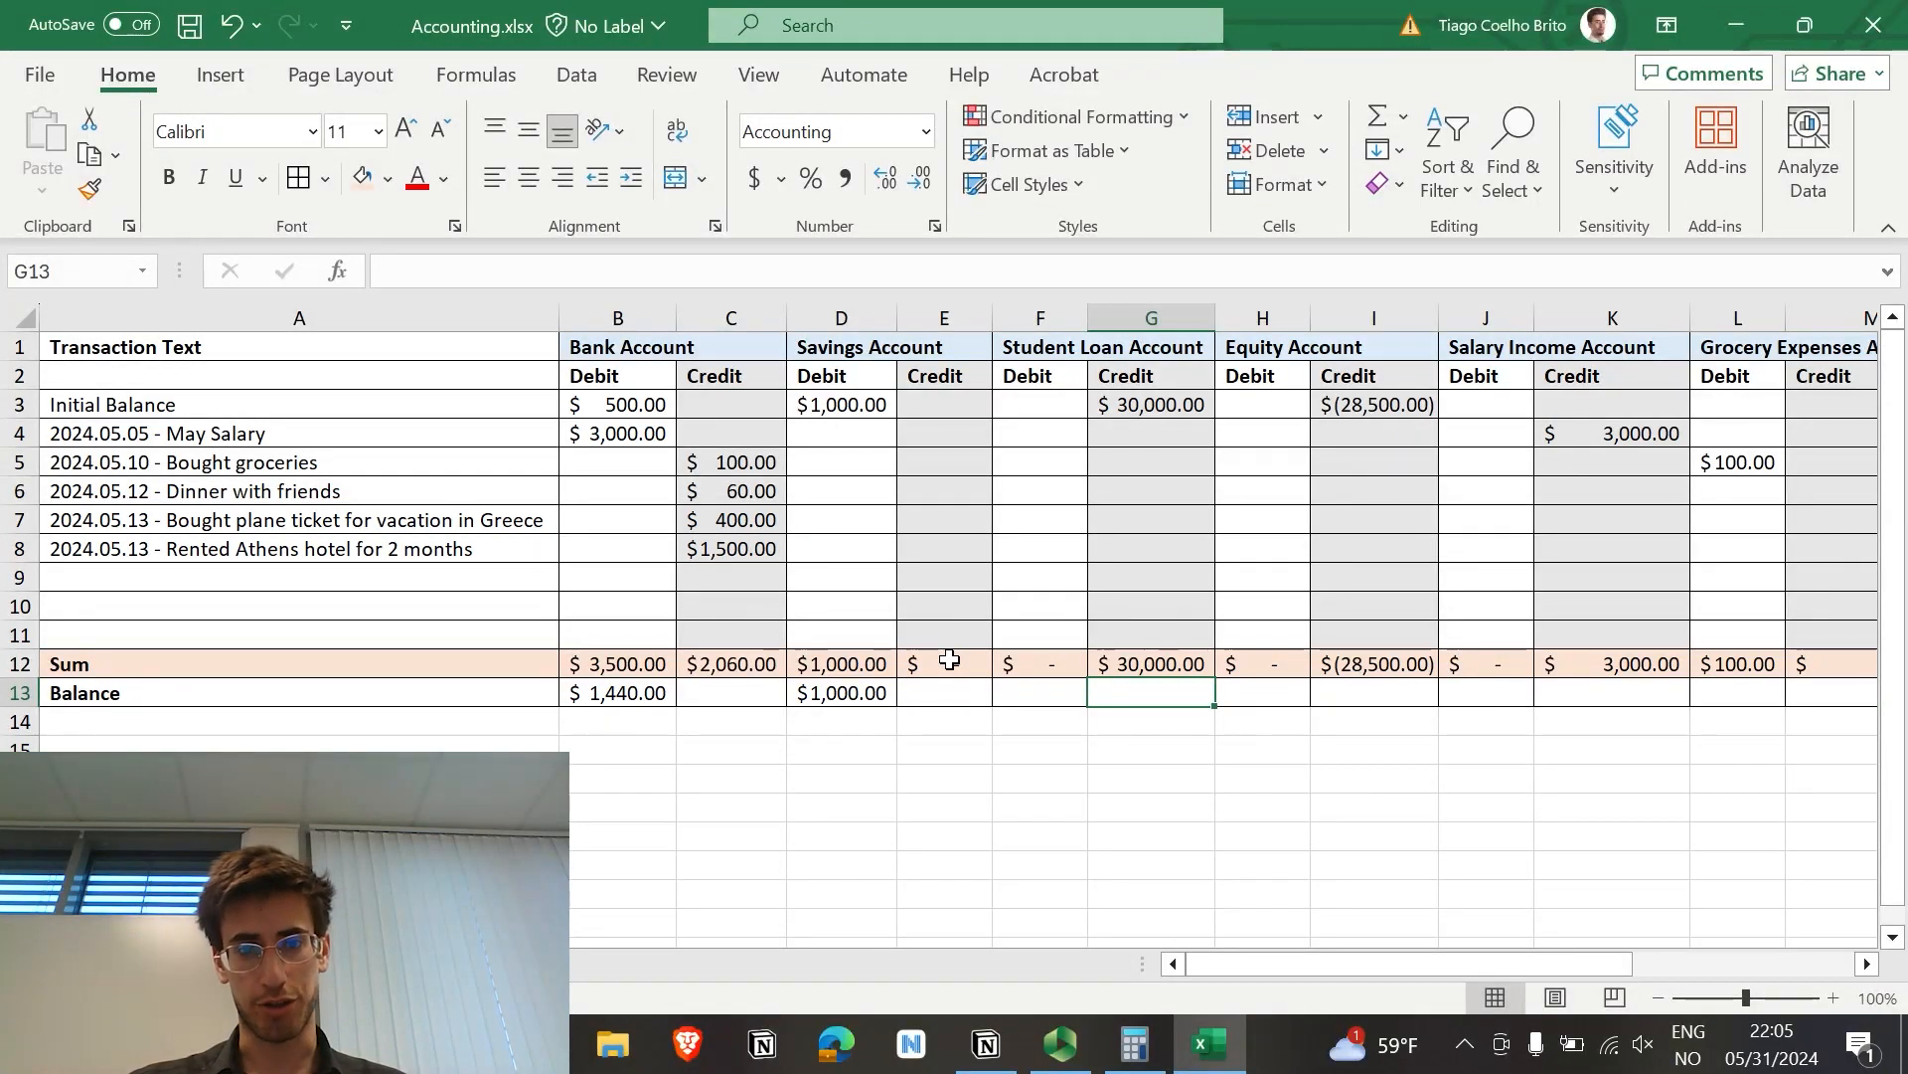
Step: Calculate the Student Loan Account's balance in G13 as credit sum G12 minus debit sum F12 and save the workbook
text(=)
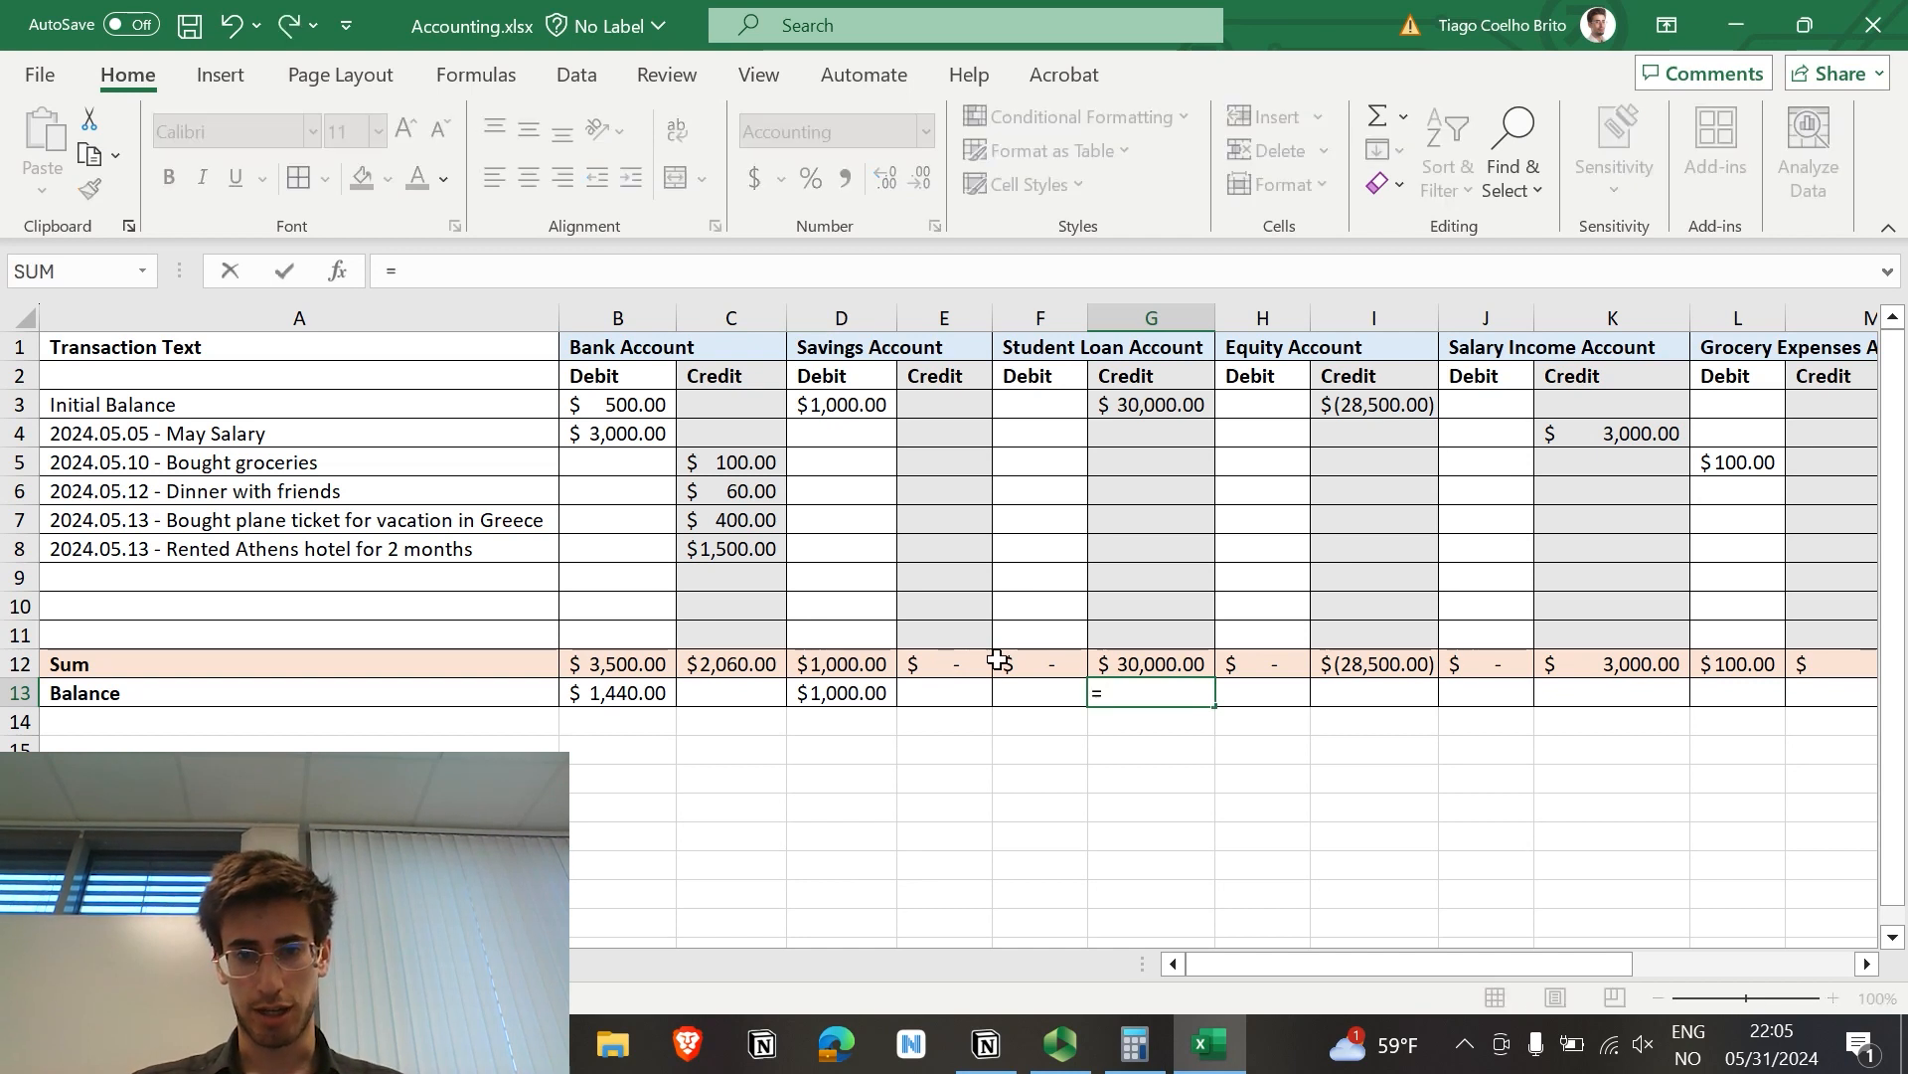
click(1150, 664)
text(-)
click(1034, 666)
key(Tab)
key(ctrl+s)
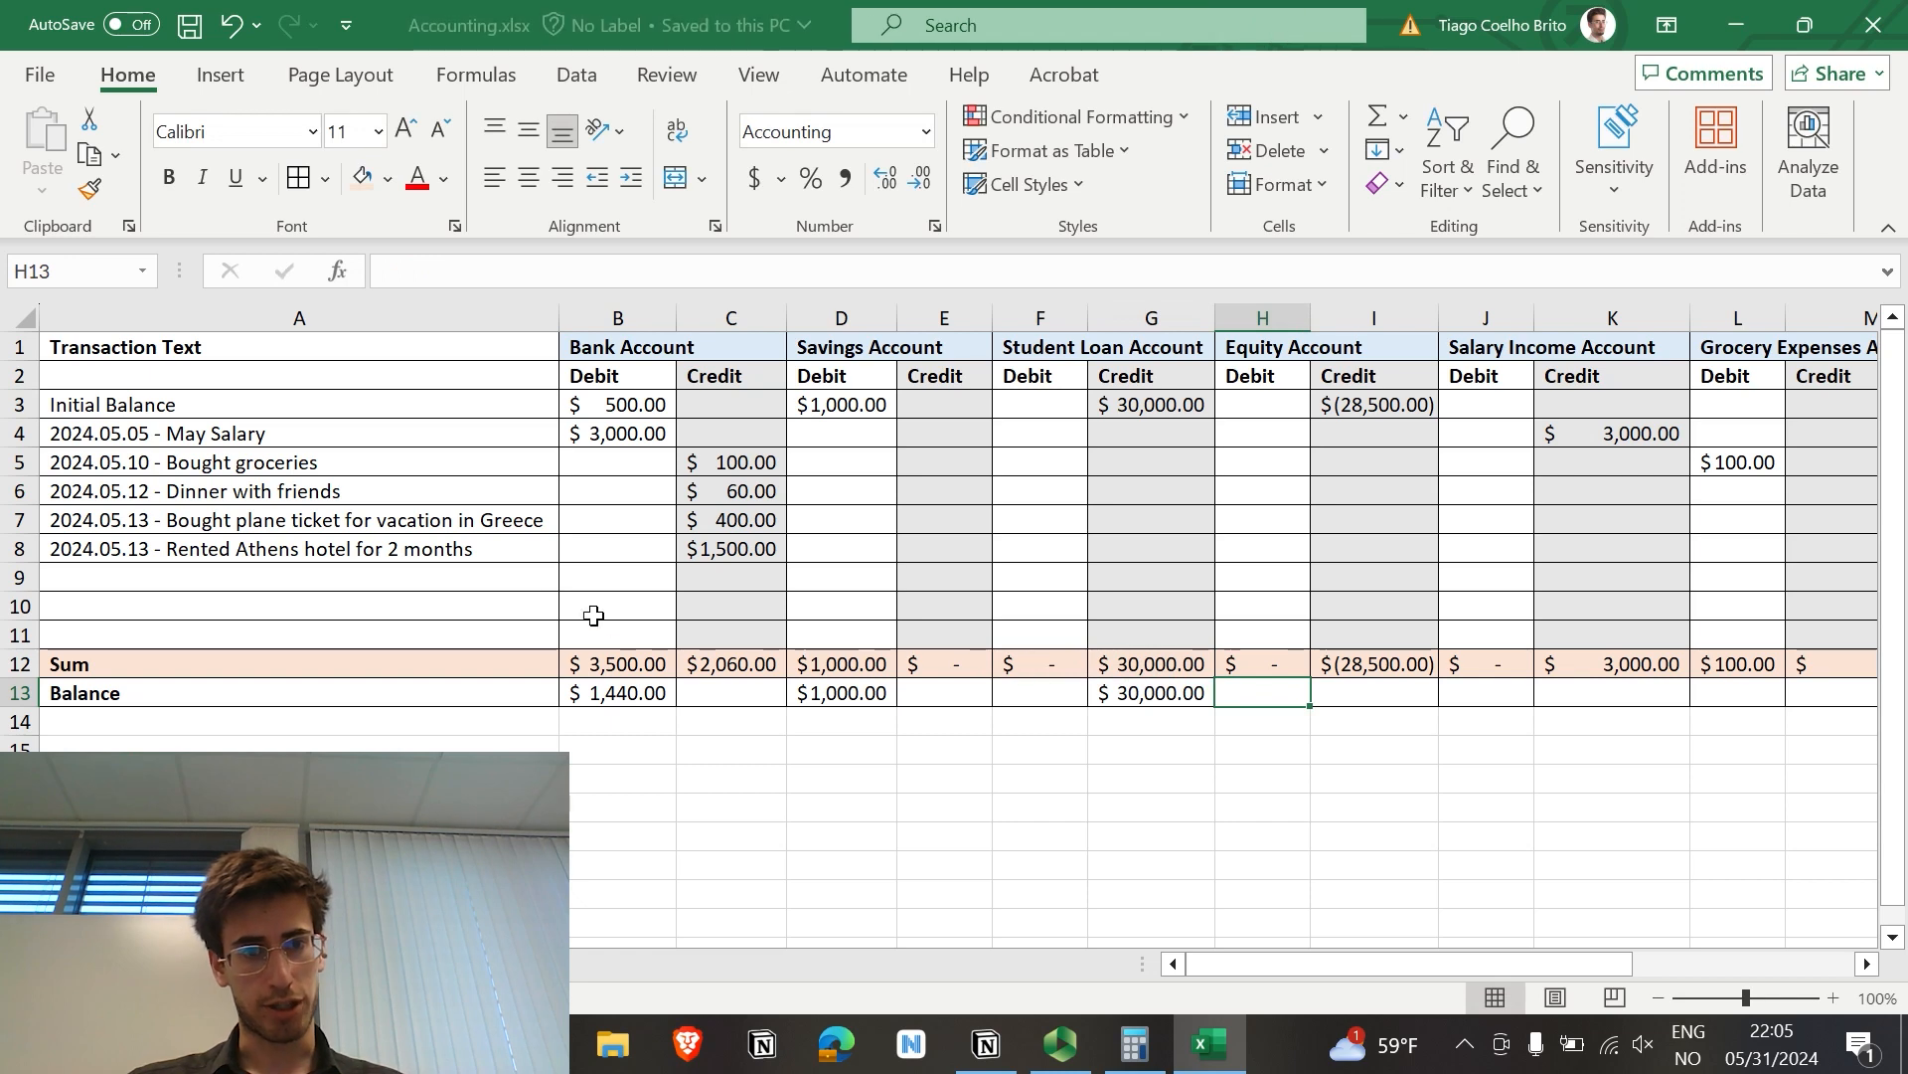
Step: Add the transaction text "2024.05.17 - Pay back student loan" in A9
click(510, 581)
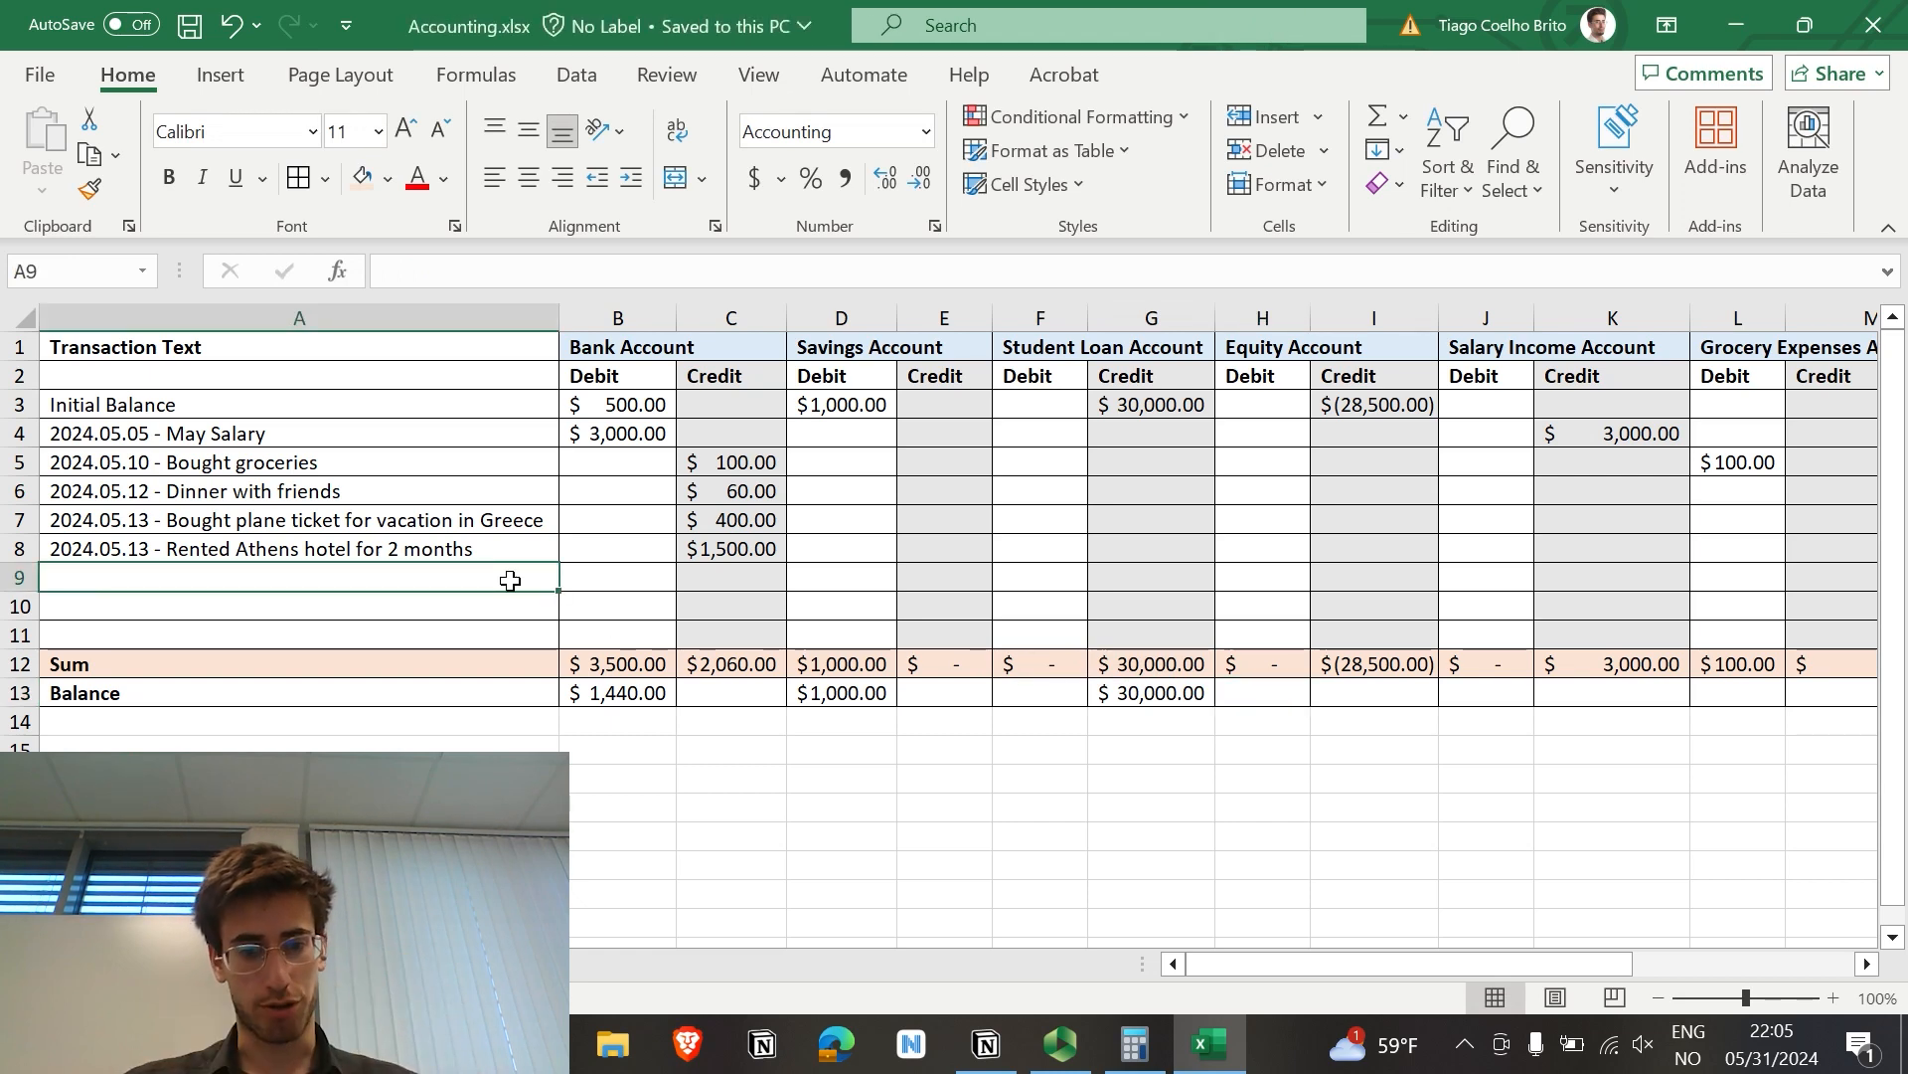
text(2024.0)
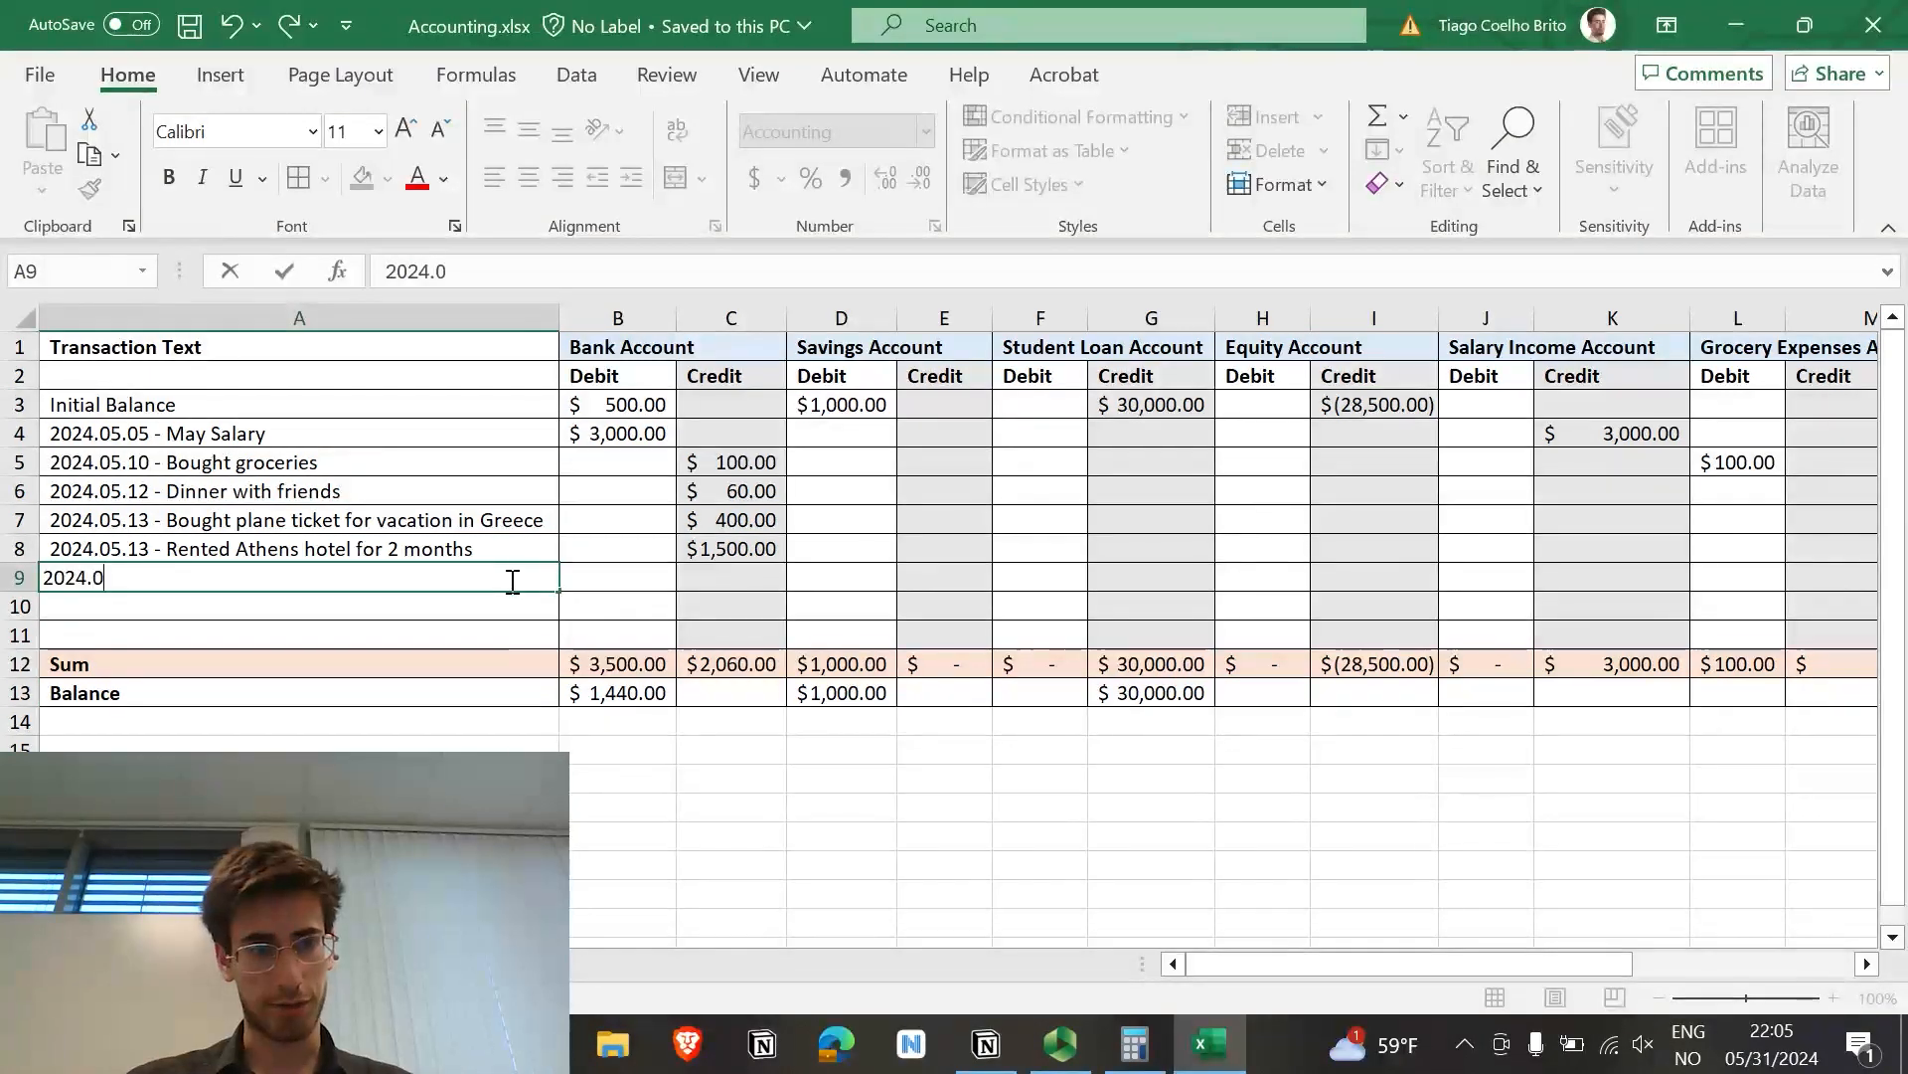
text(5.17 - Pay back student loan)
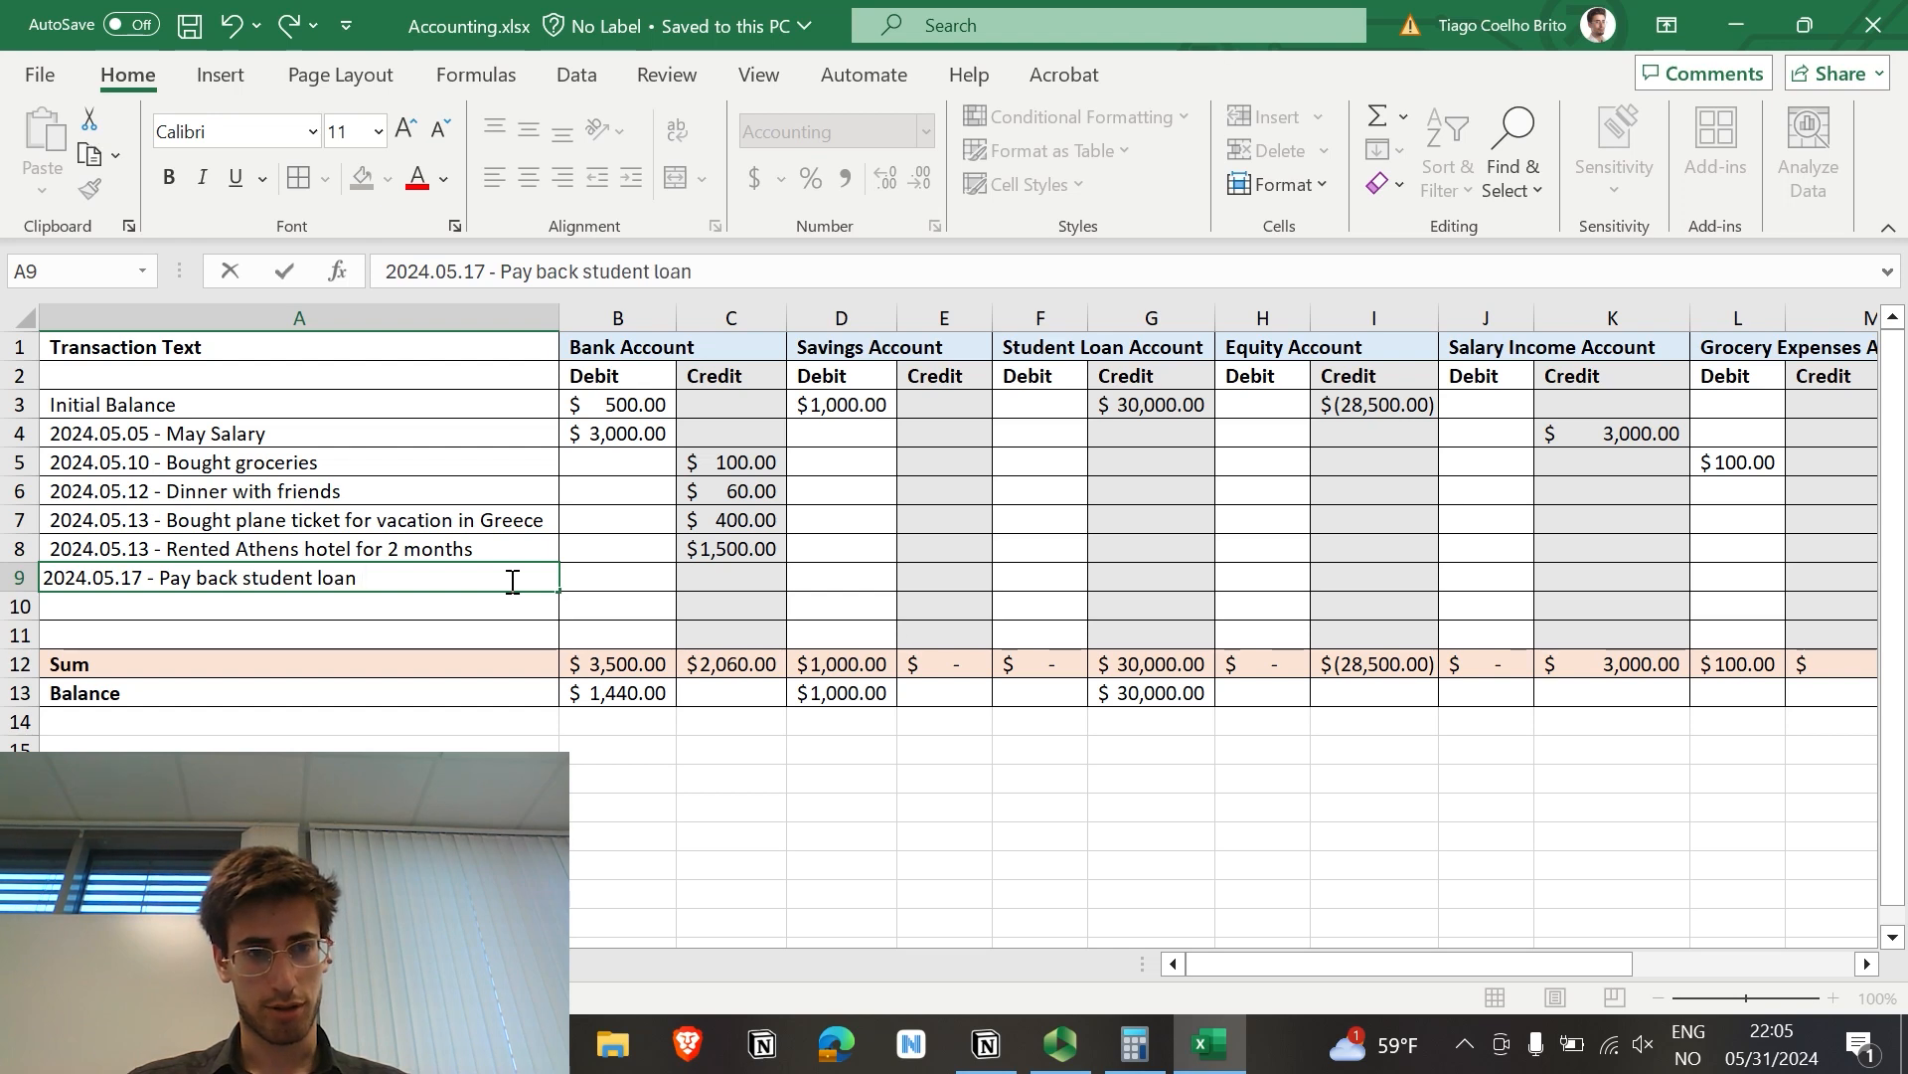
Step: Enter 1000 for the loan repayment in the Student Loan Account's credit column, cell G9
key(Tab)
key(Tab)
key(Tab)
key(Tab)
key(Tab)
key(Tab)
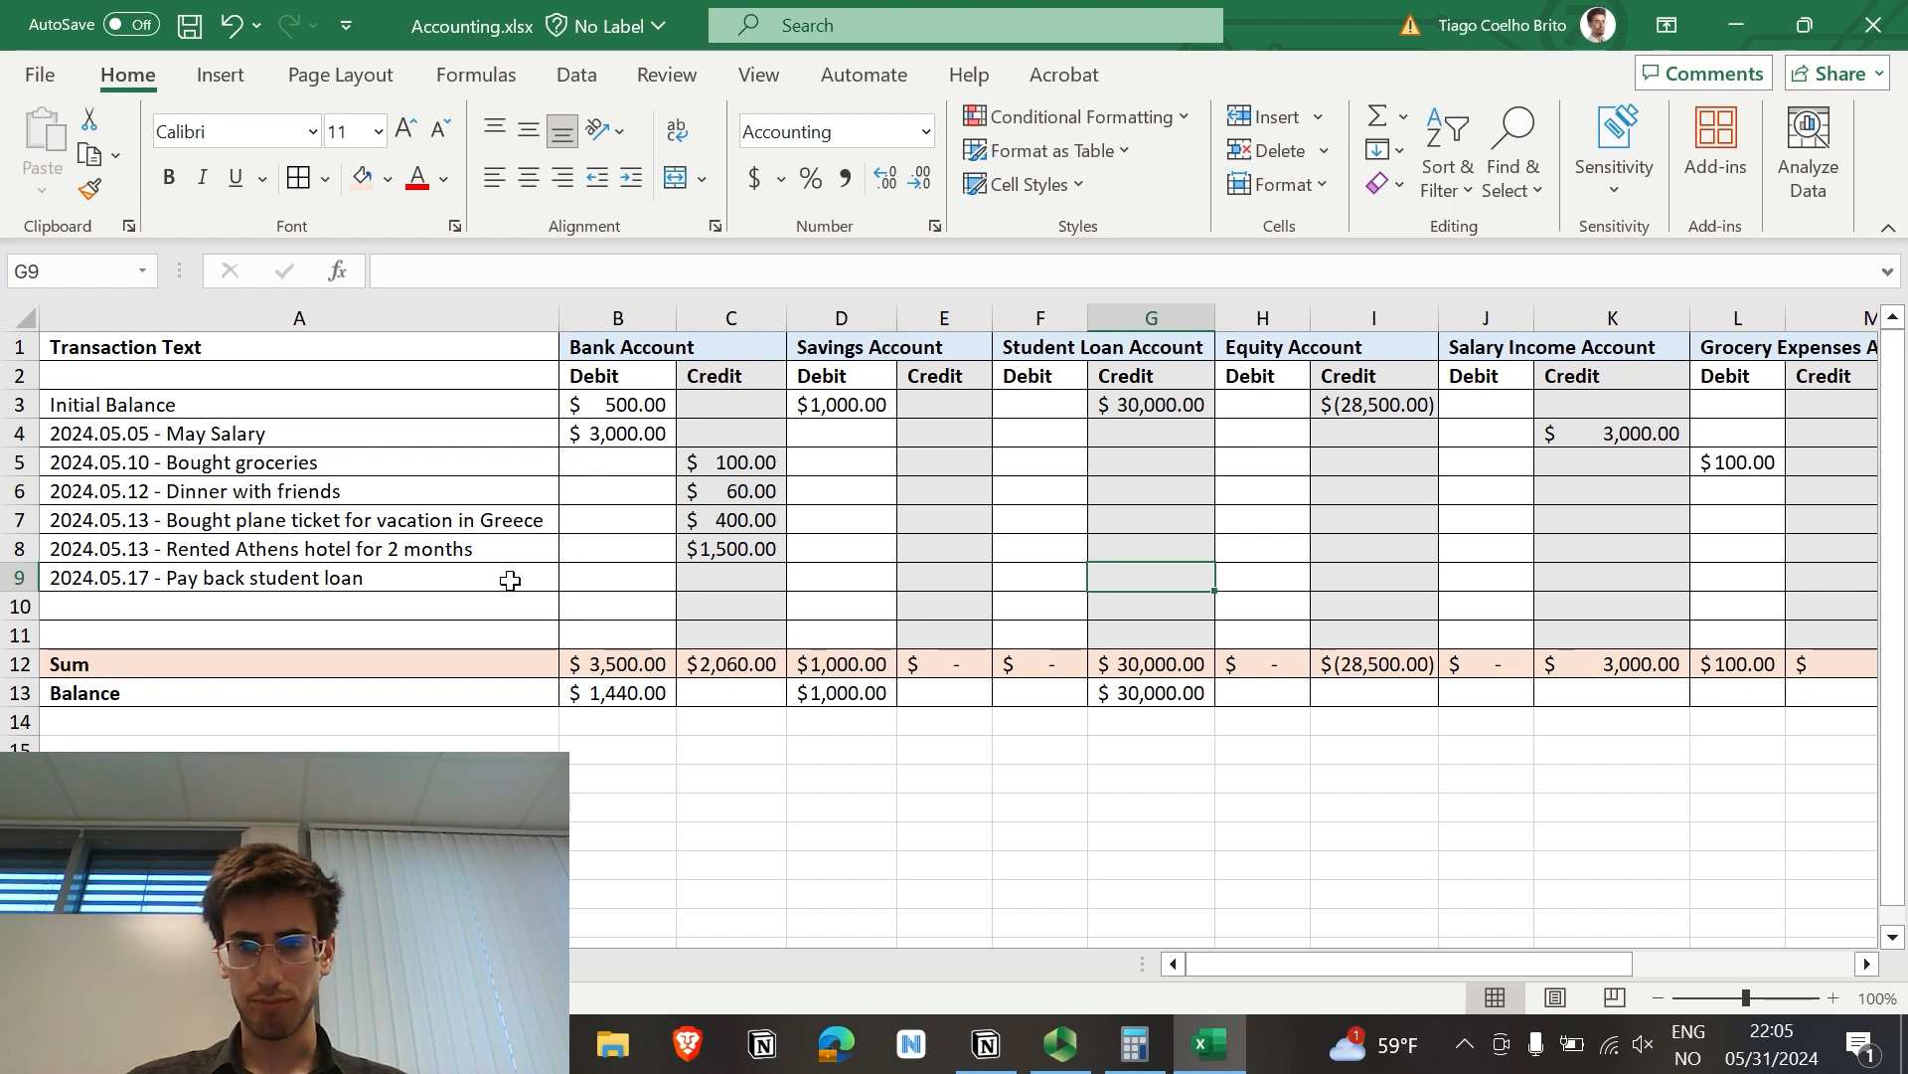
text(1000)
key(Tab)
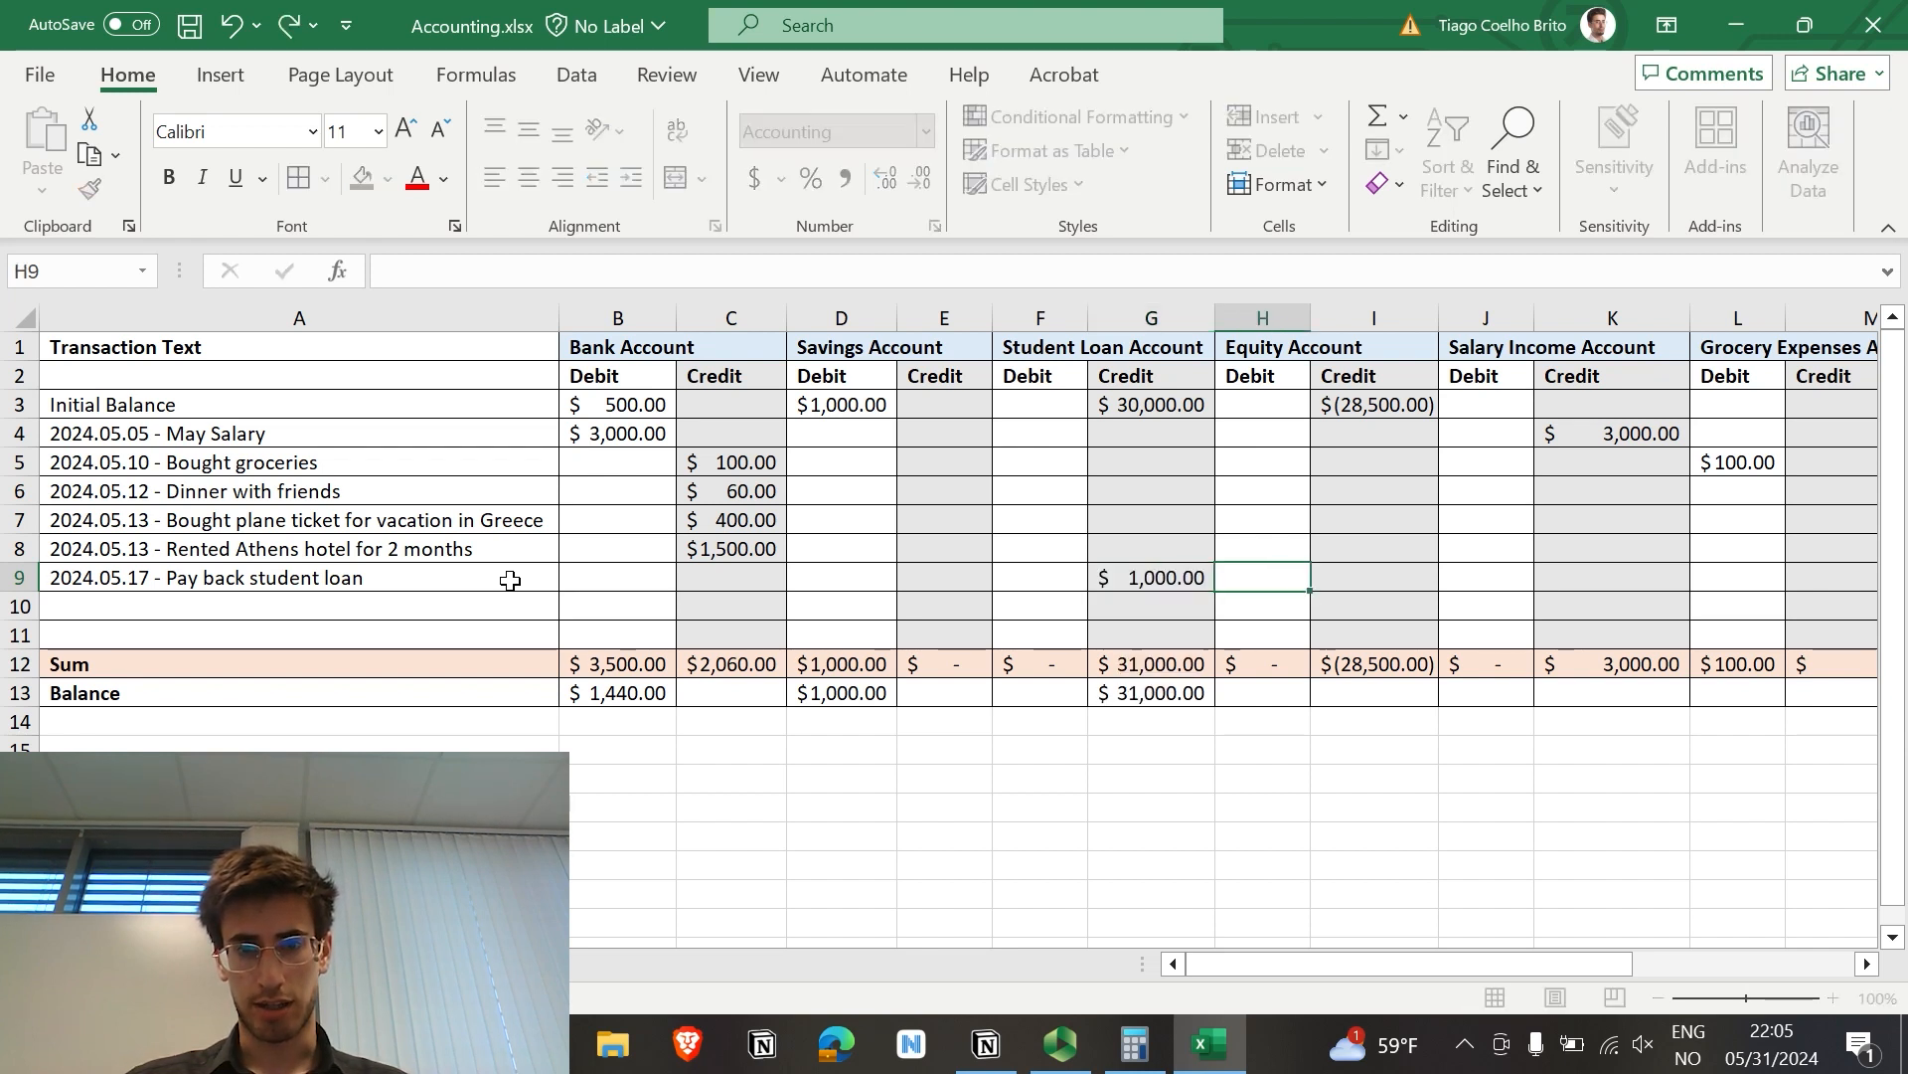
Step: Record the 1000 loan repayment in the Bank Account's credit column, cell C9
key(Left)
key(Left)
key(Left)
key(Left)
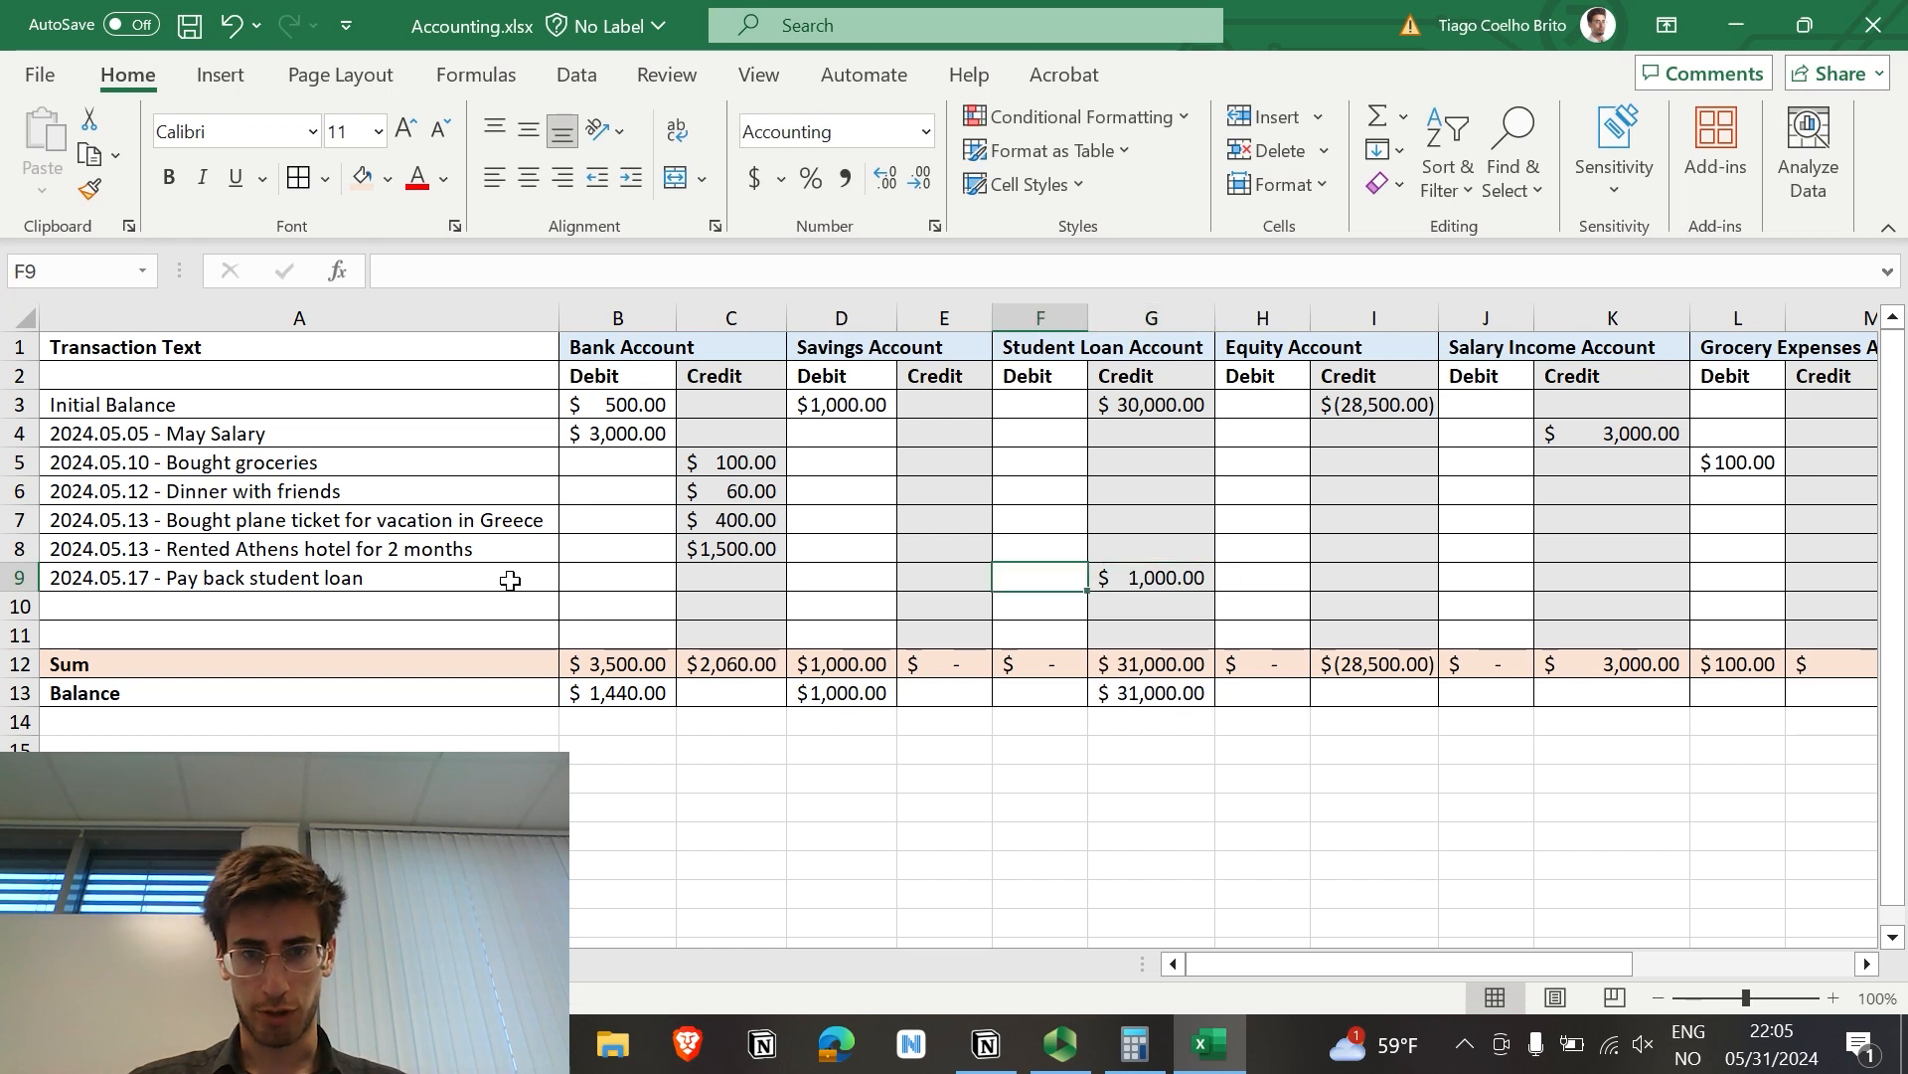
key(Right)
key(Right)
key(Right)
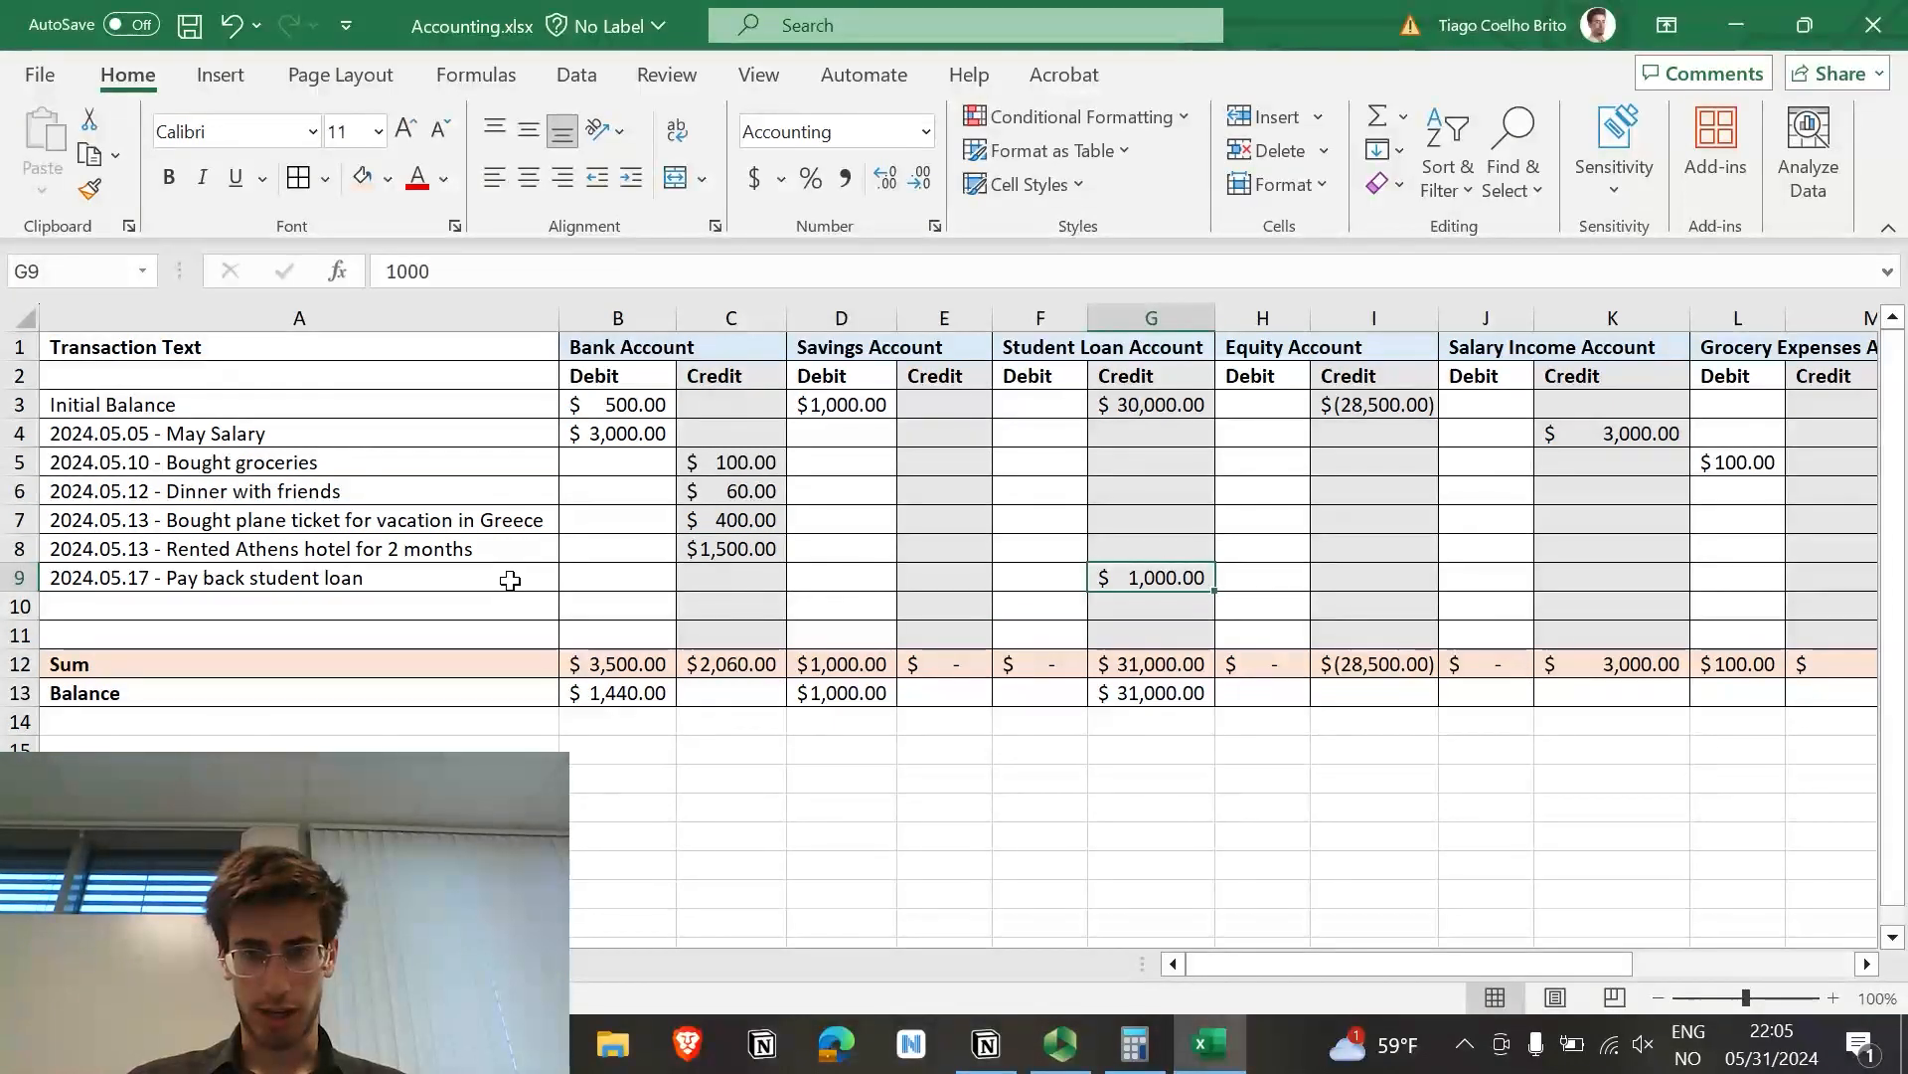
key(Left)
key(Left)
key(Left)
key(Left)
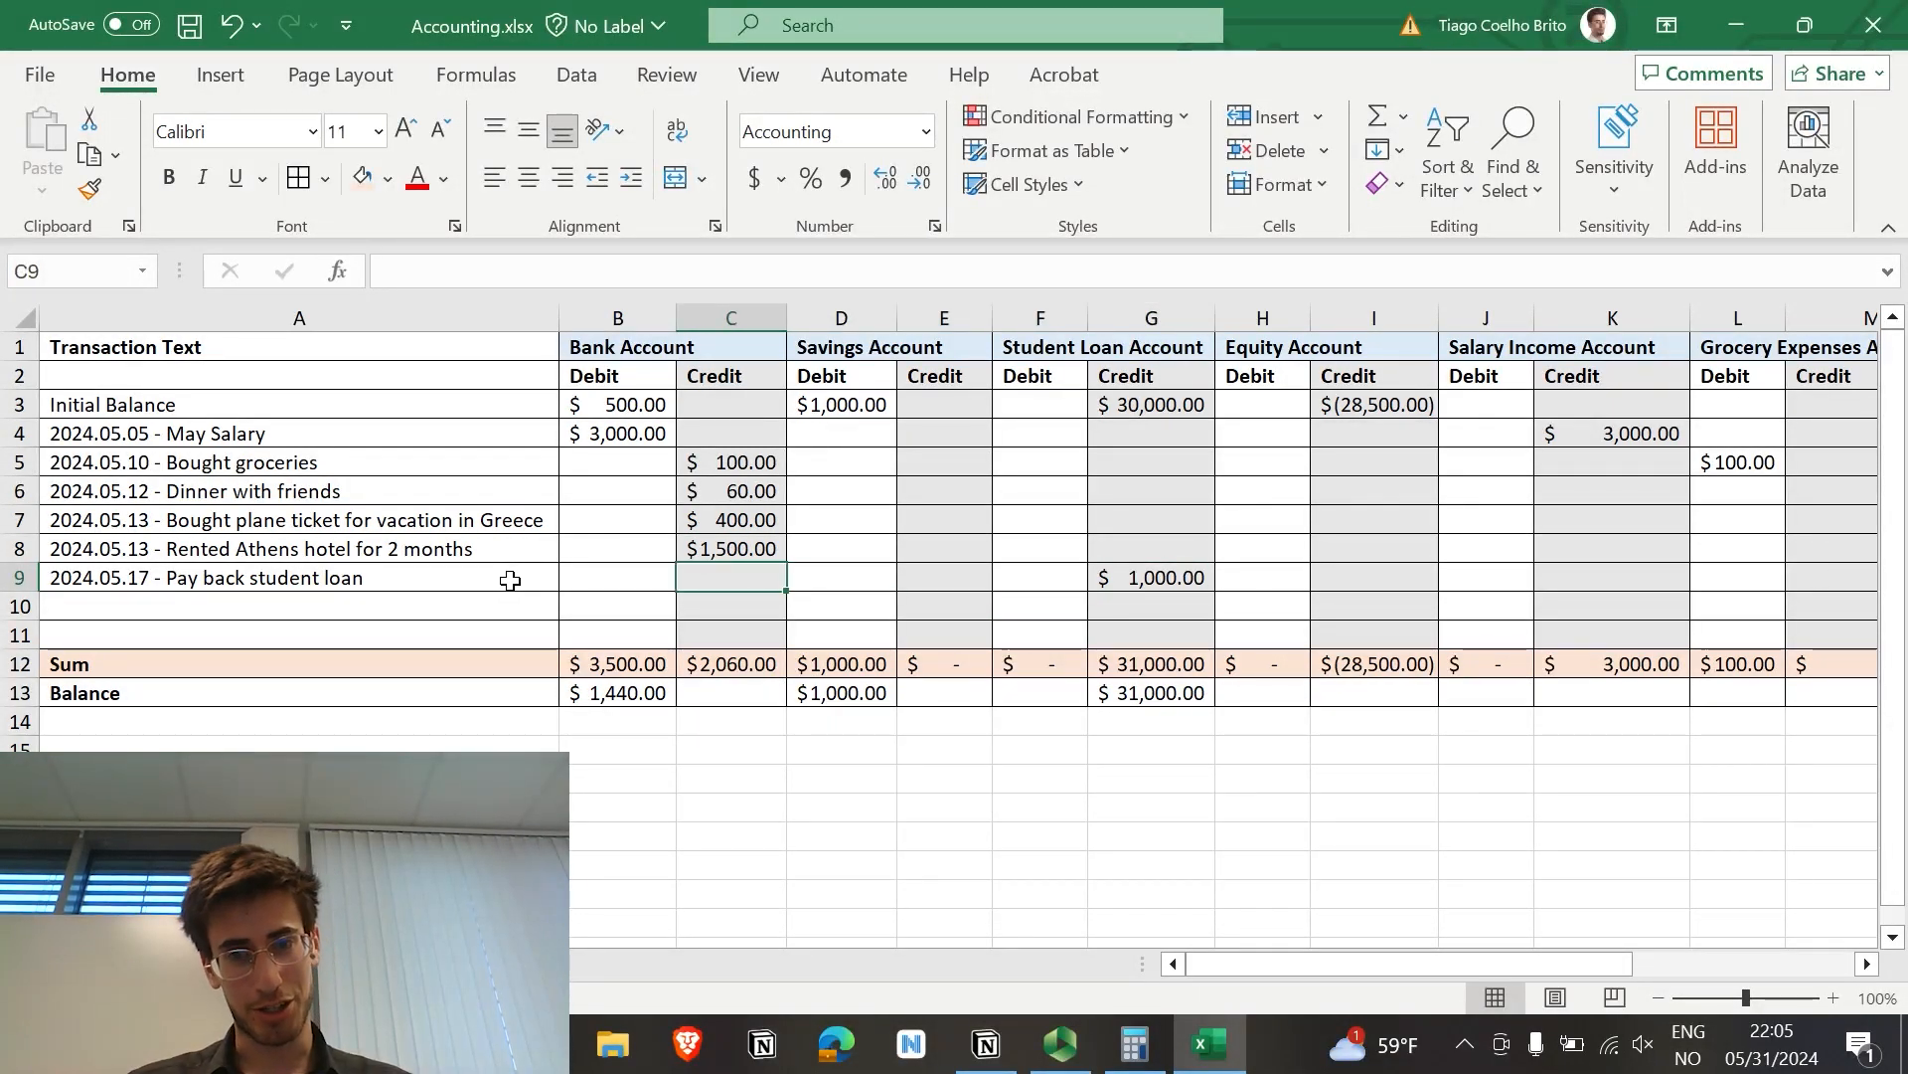
text(1000)
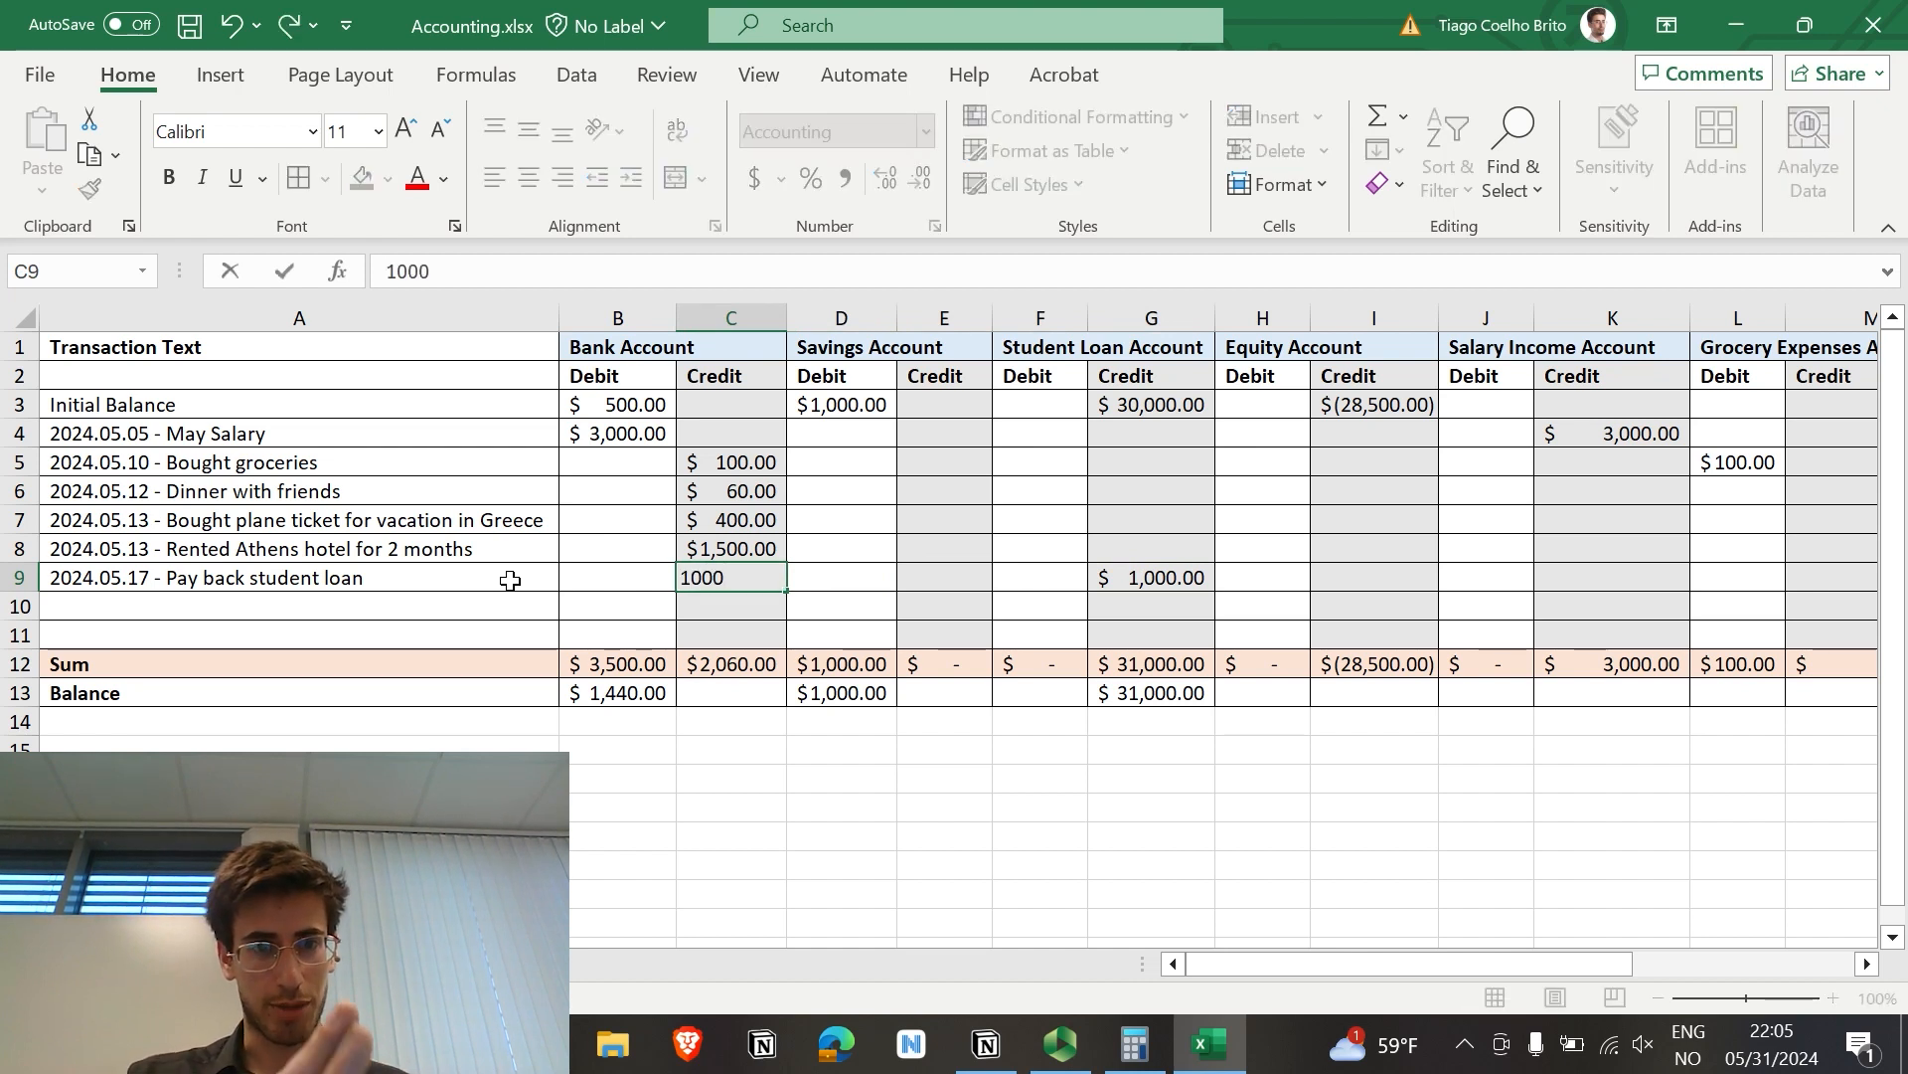
key(Tab)
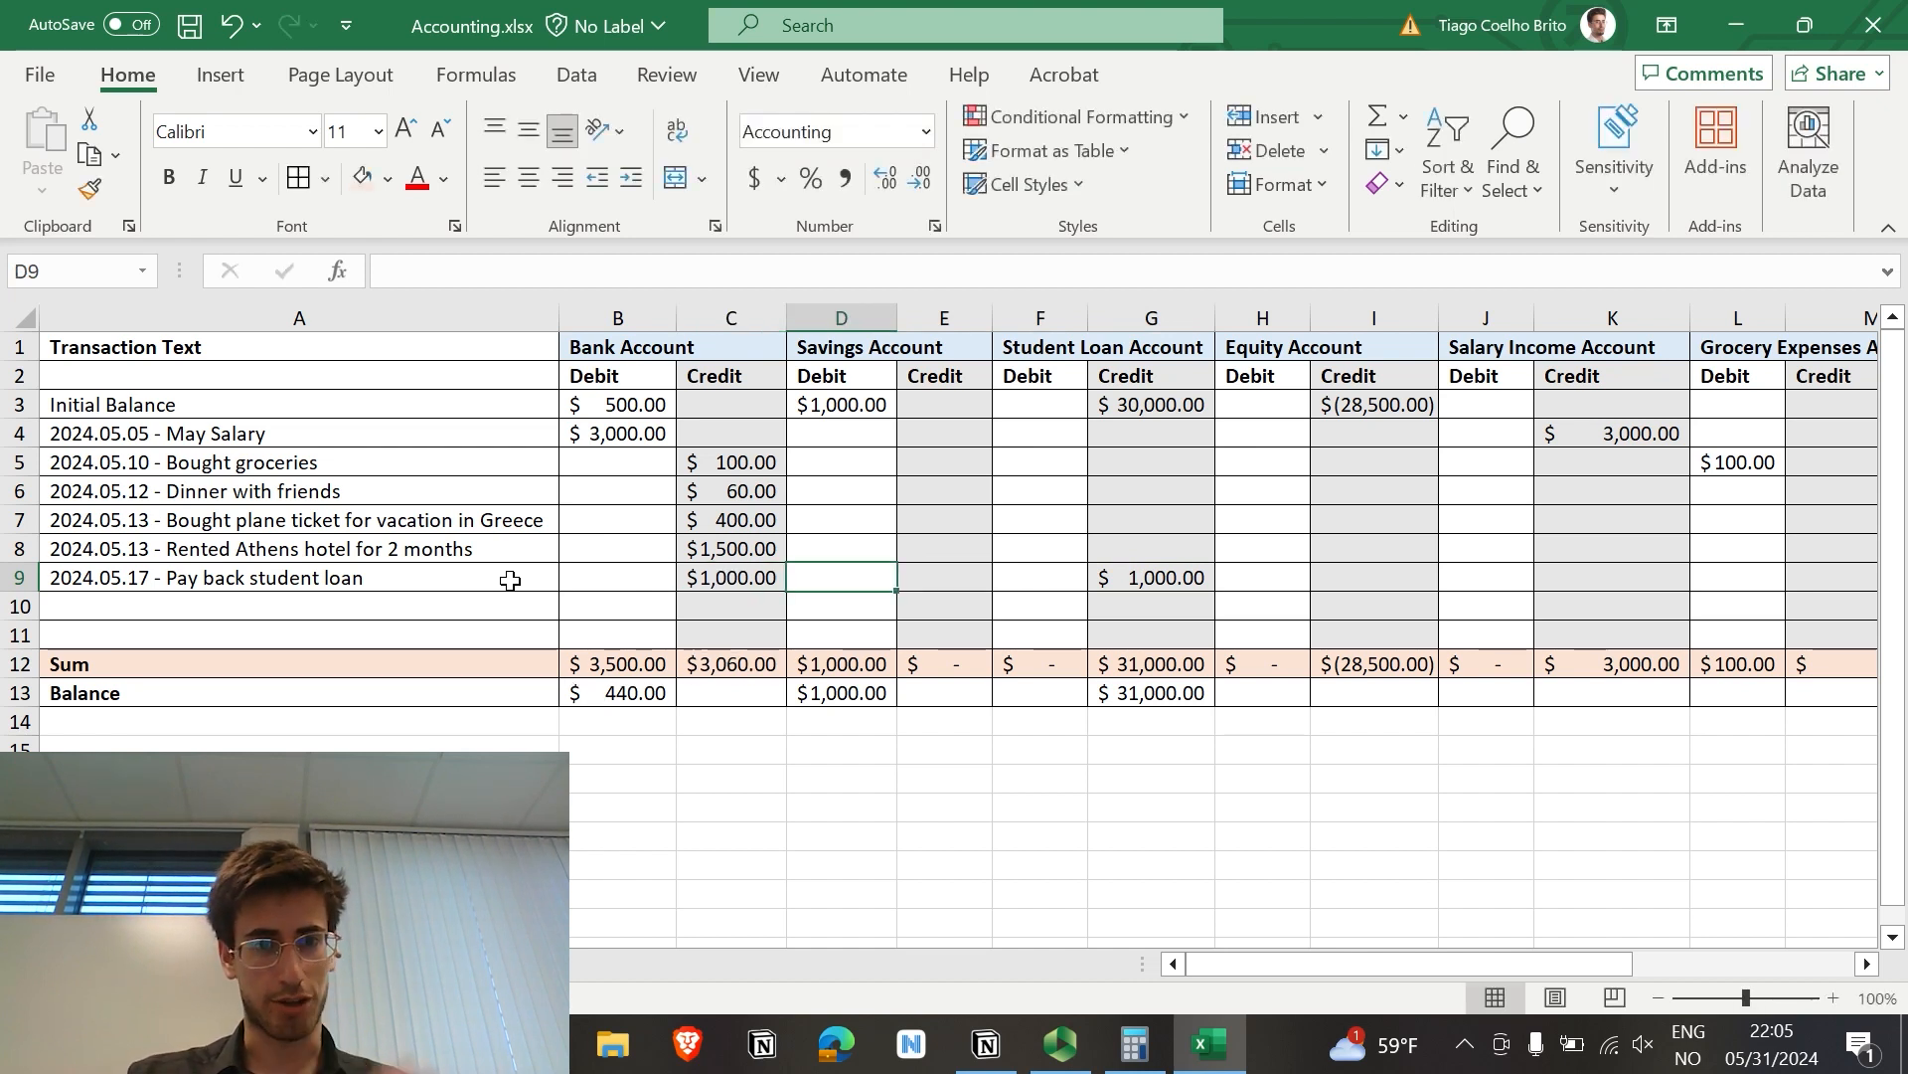
Step: Clear the repayment amount from G9 and enter 1000 in the Student Loan Account's debit column, cell F9
key(Right)
key(Right)
key(Right)
key(Delete)
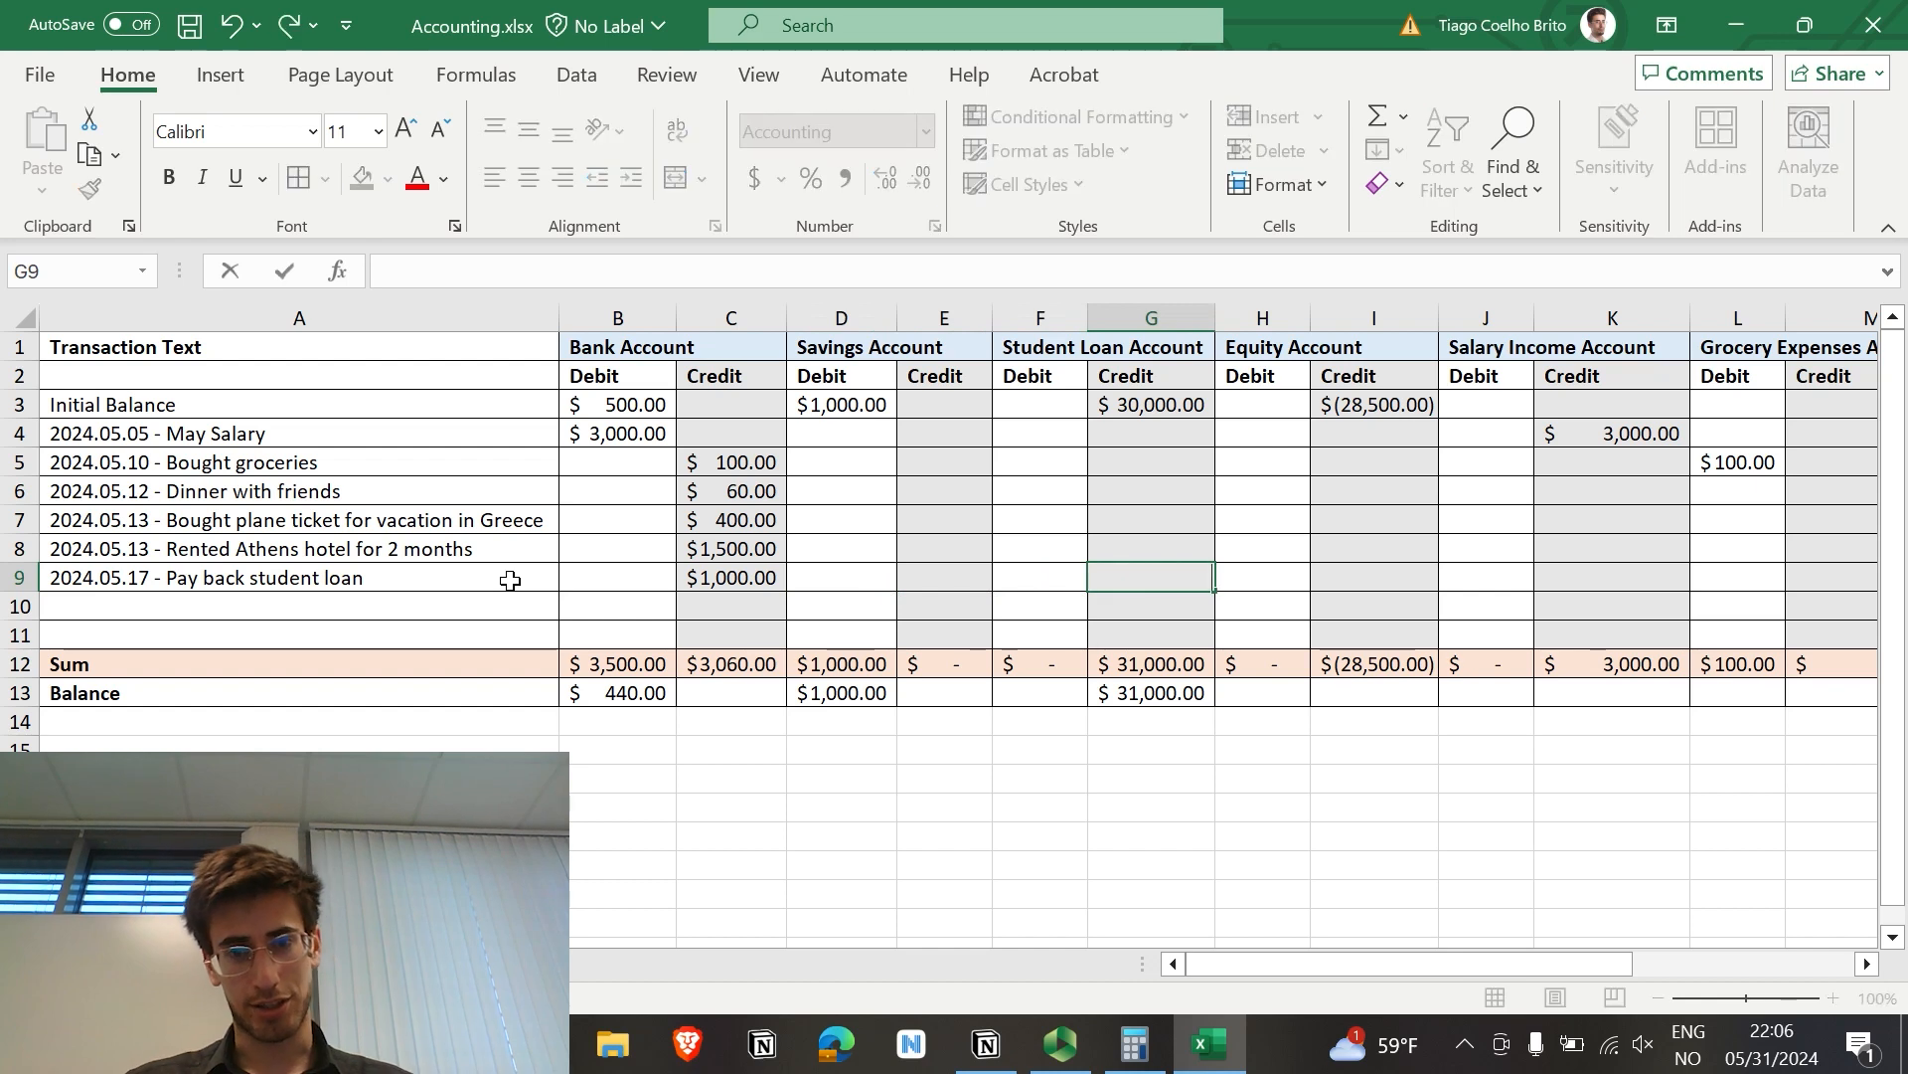
key(Left)
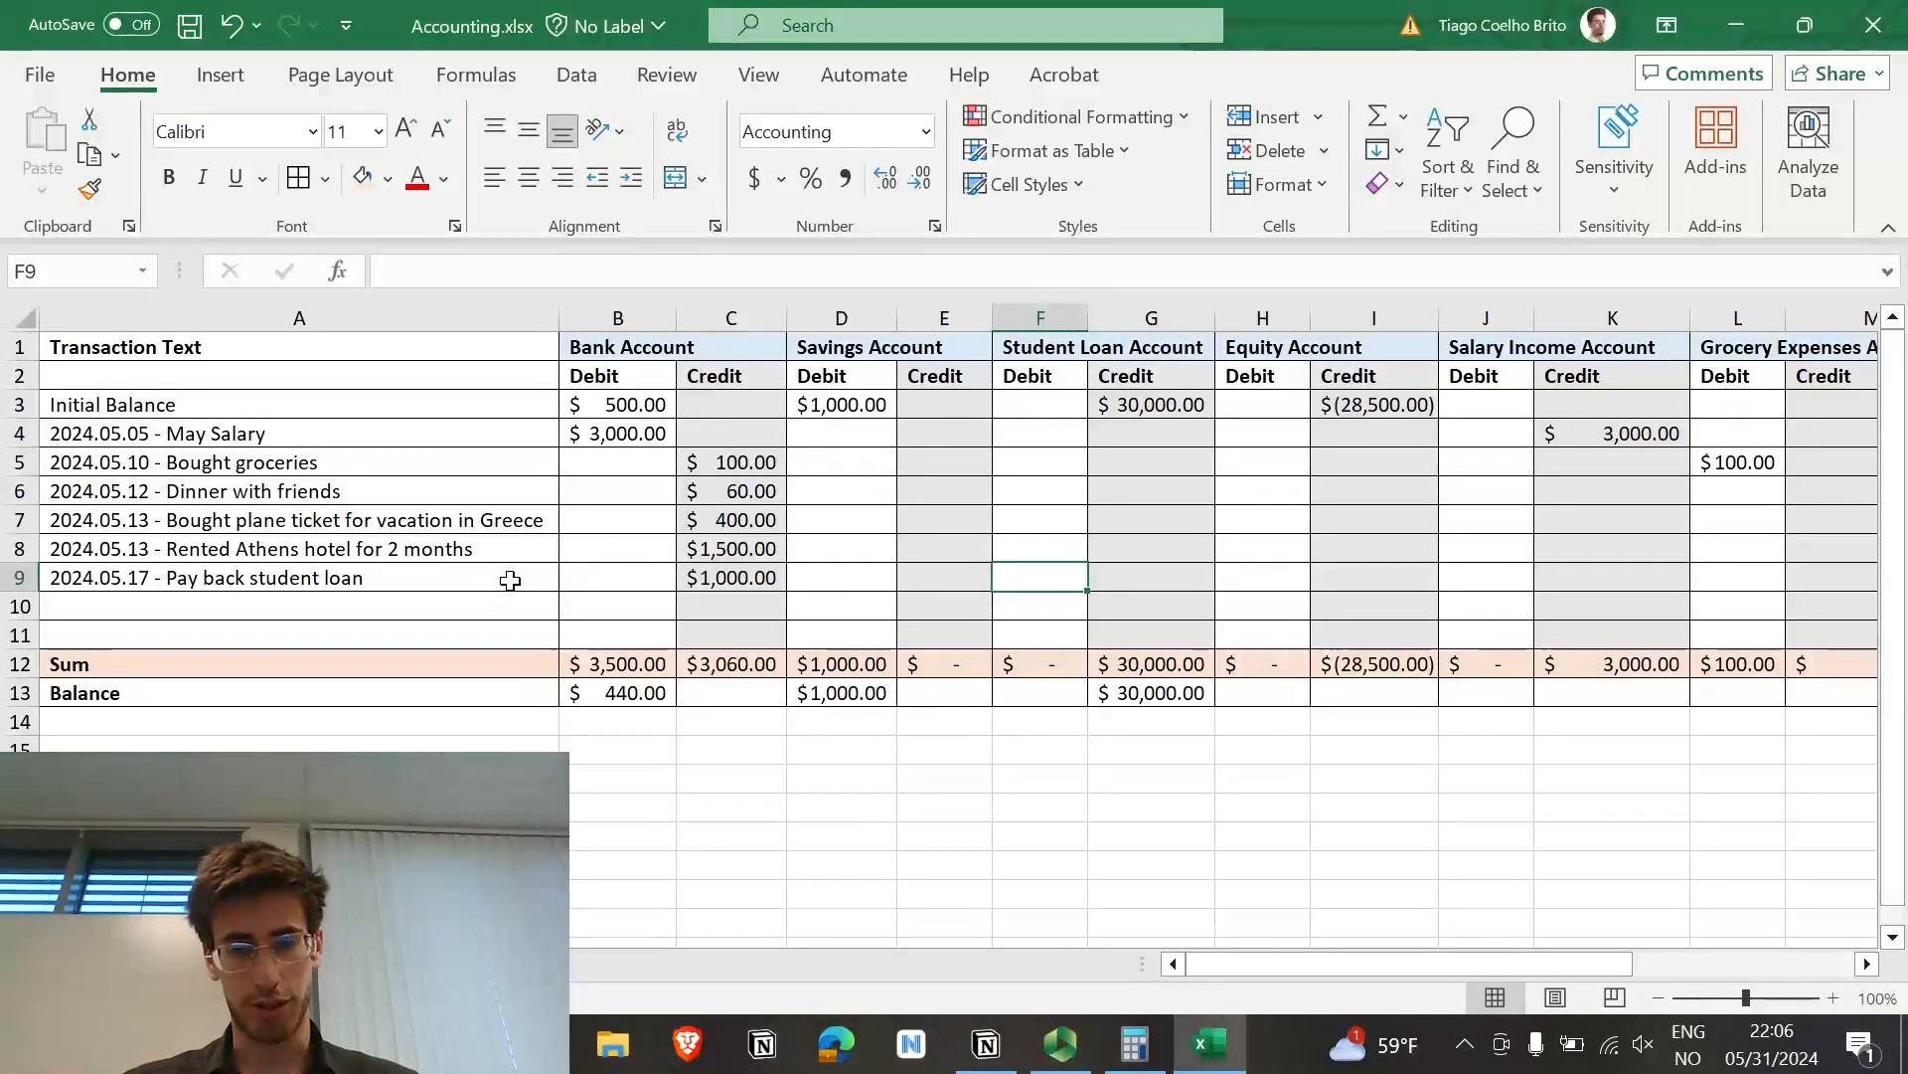
text(1000)
key(Tab)
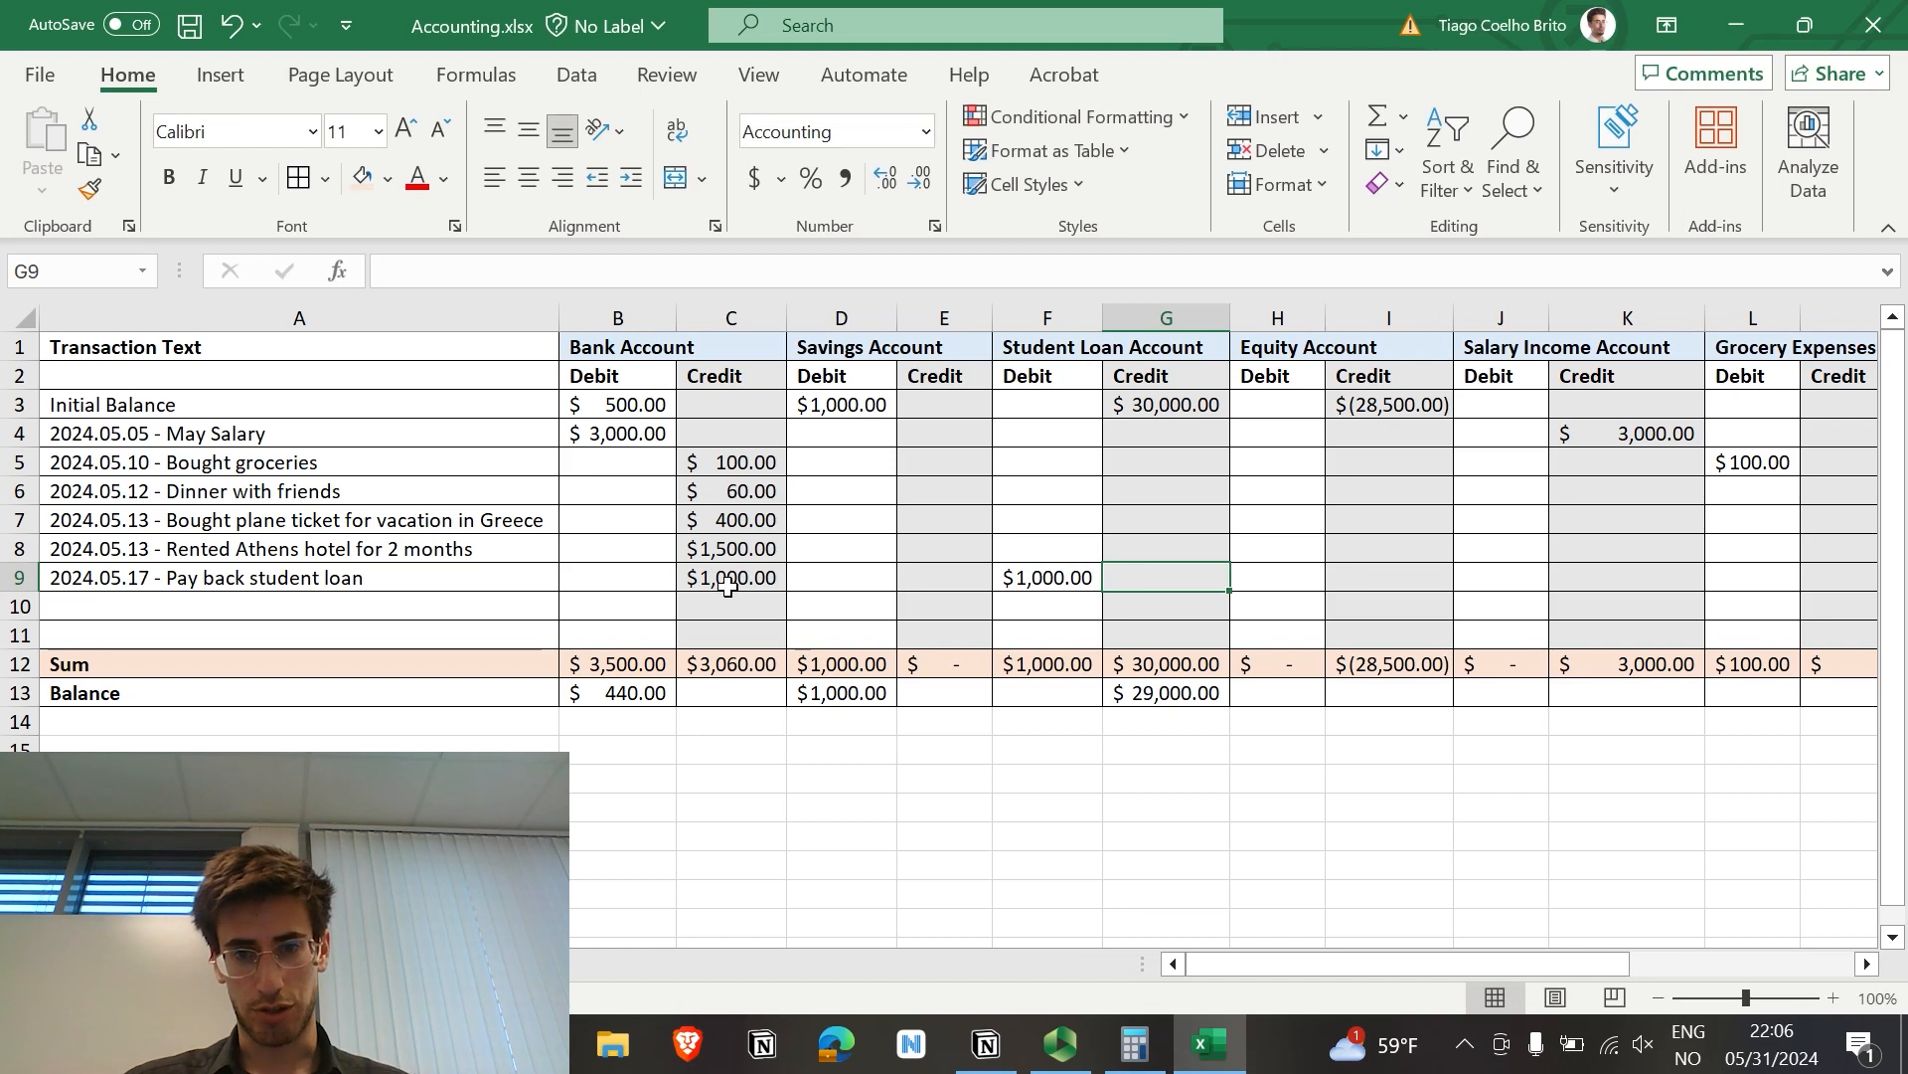
Step: Calculate the Equity Account's balance in I13 by subtracting the debit sum from the credit sum I12
click(1408, 696)
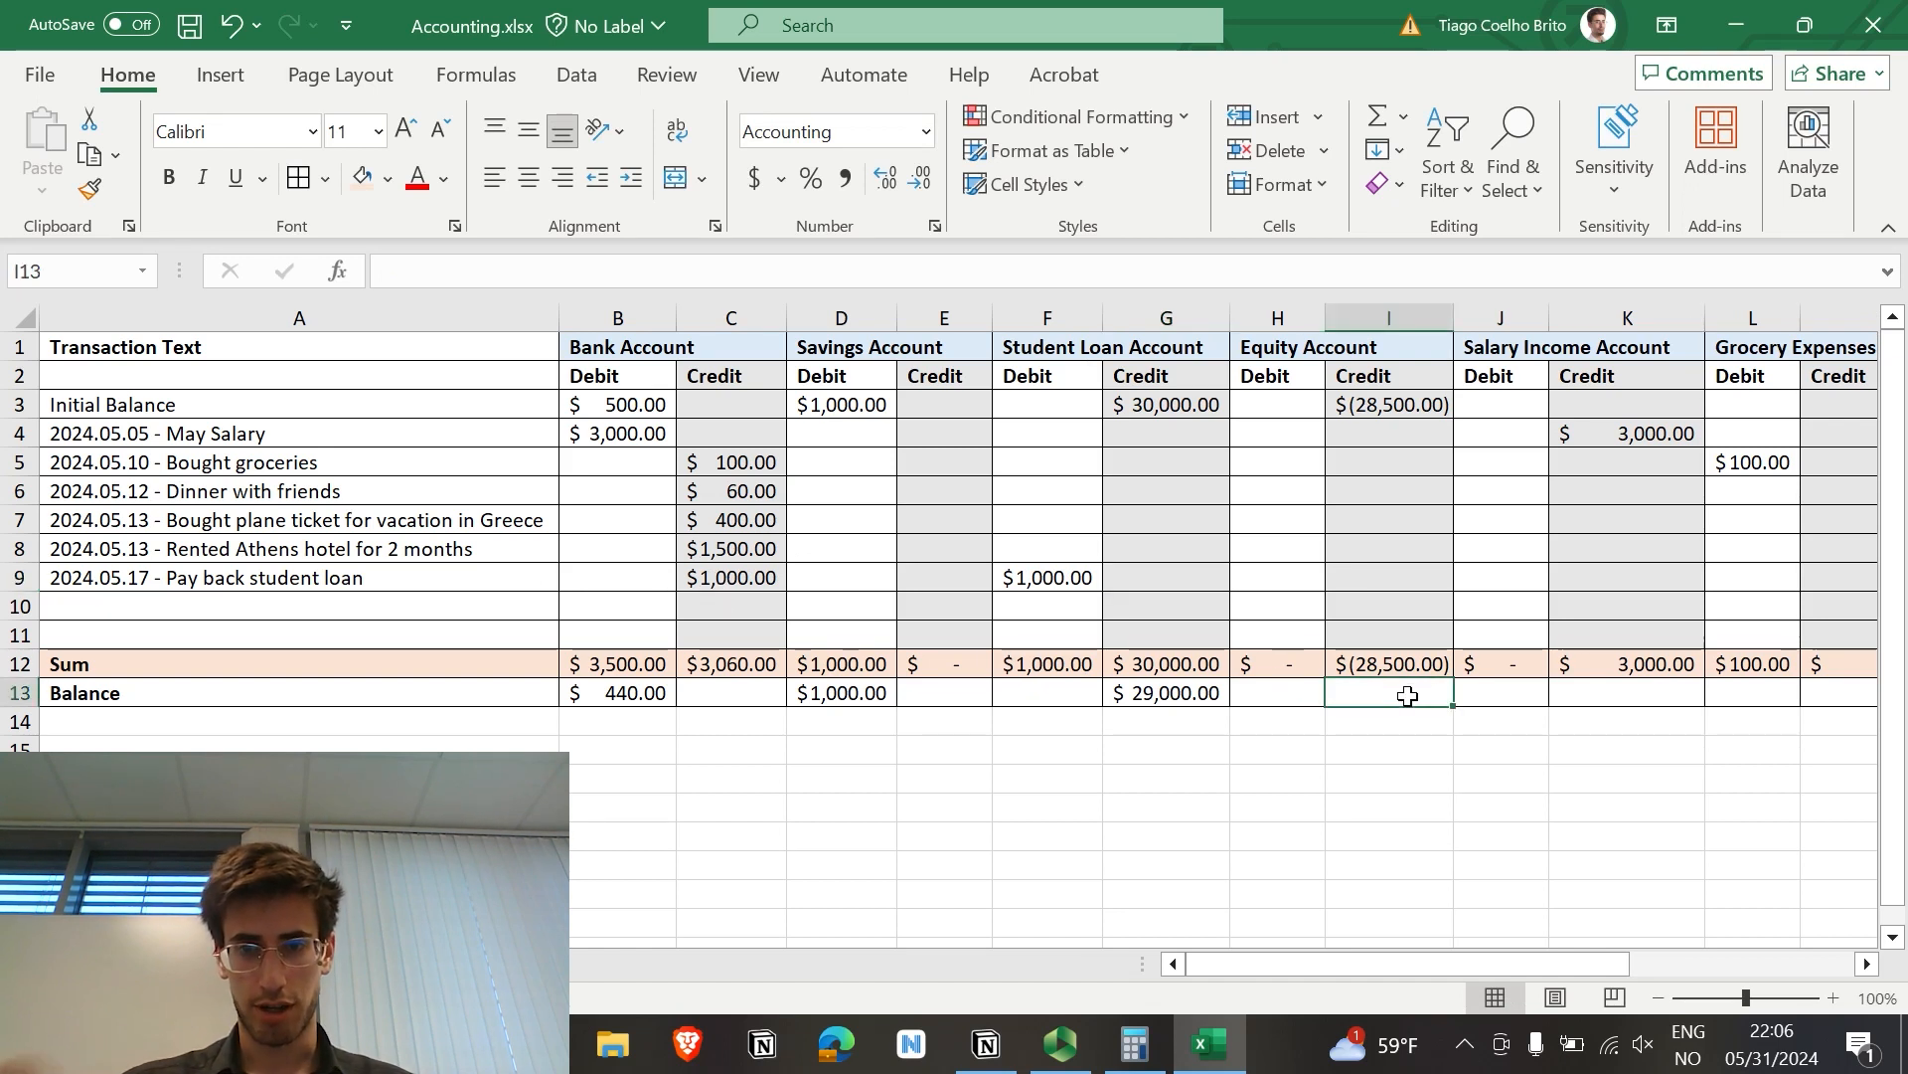
text(=)
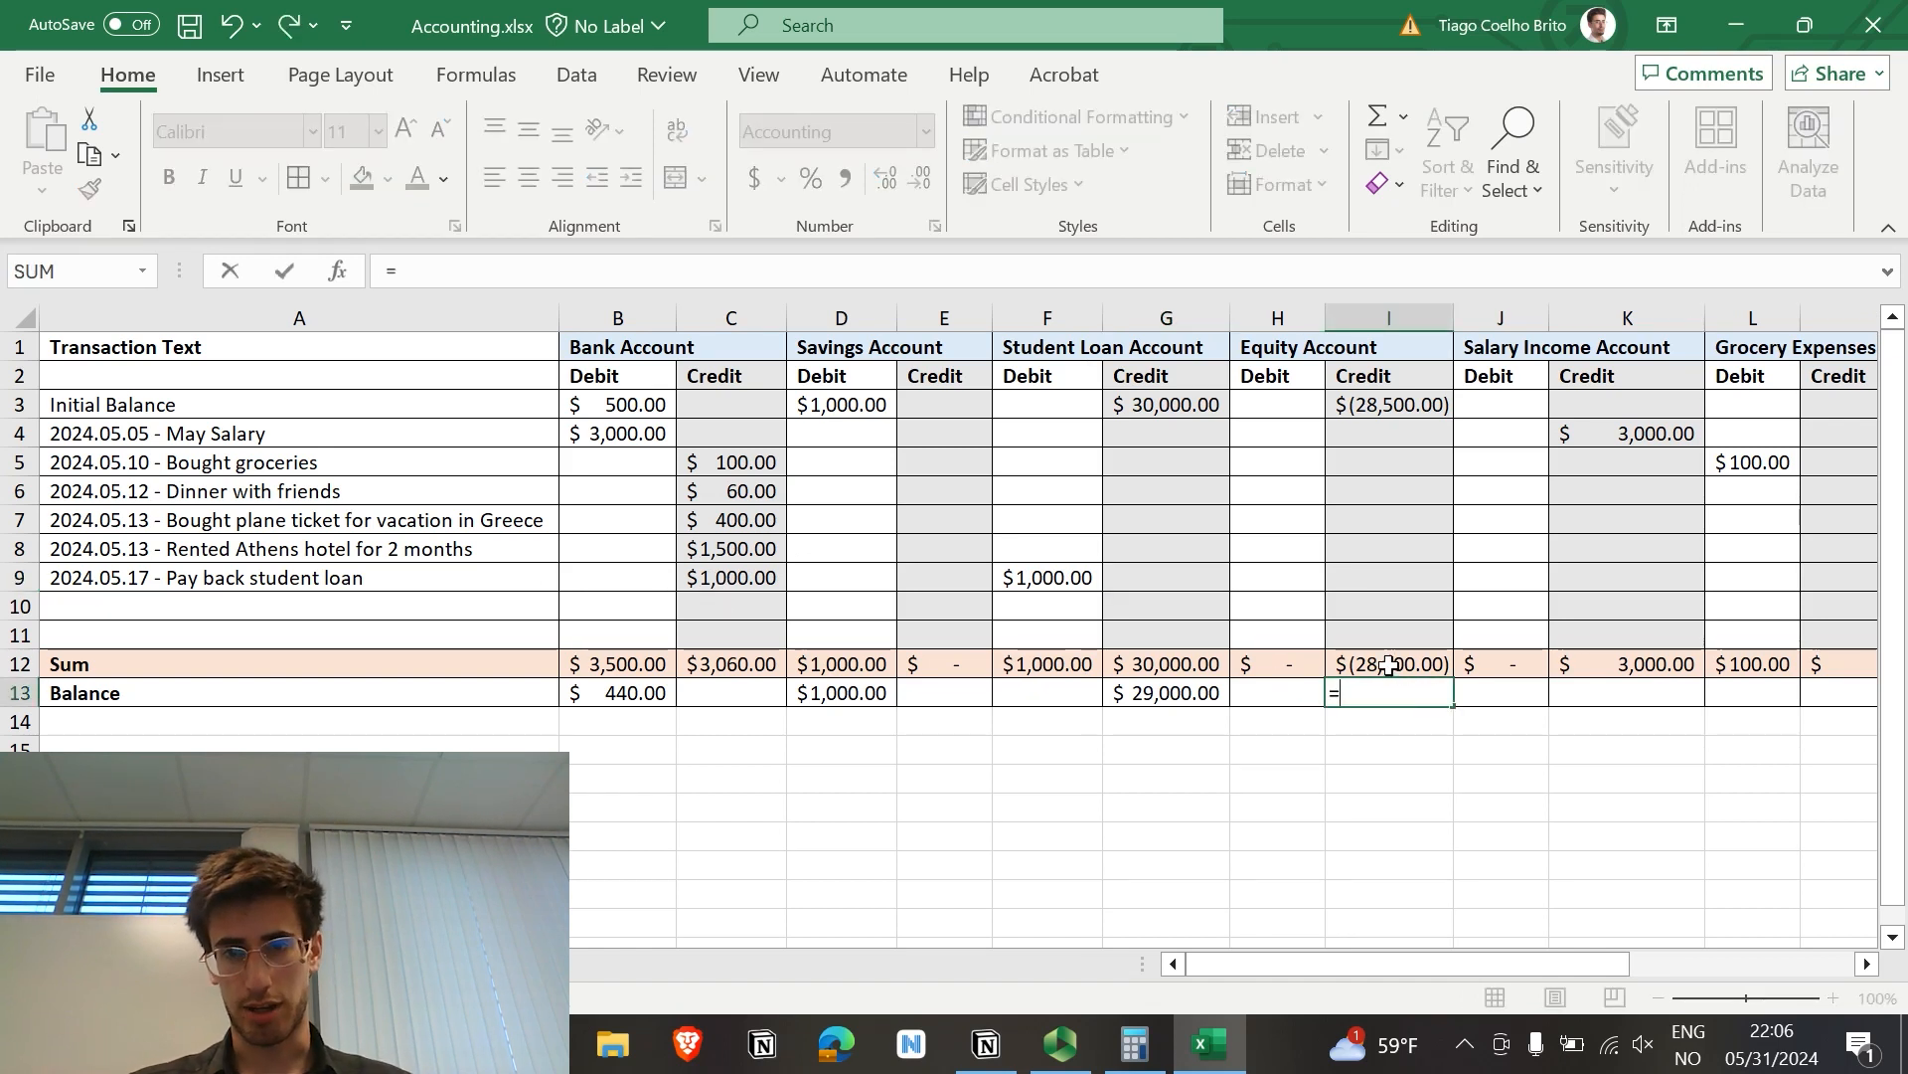
click(1389, 666)
text(-)
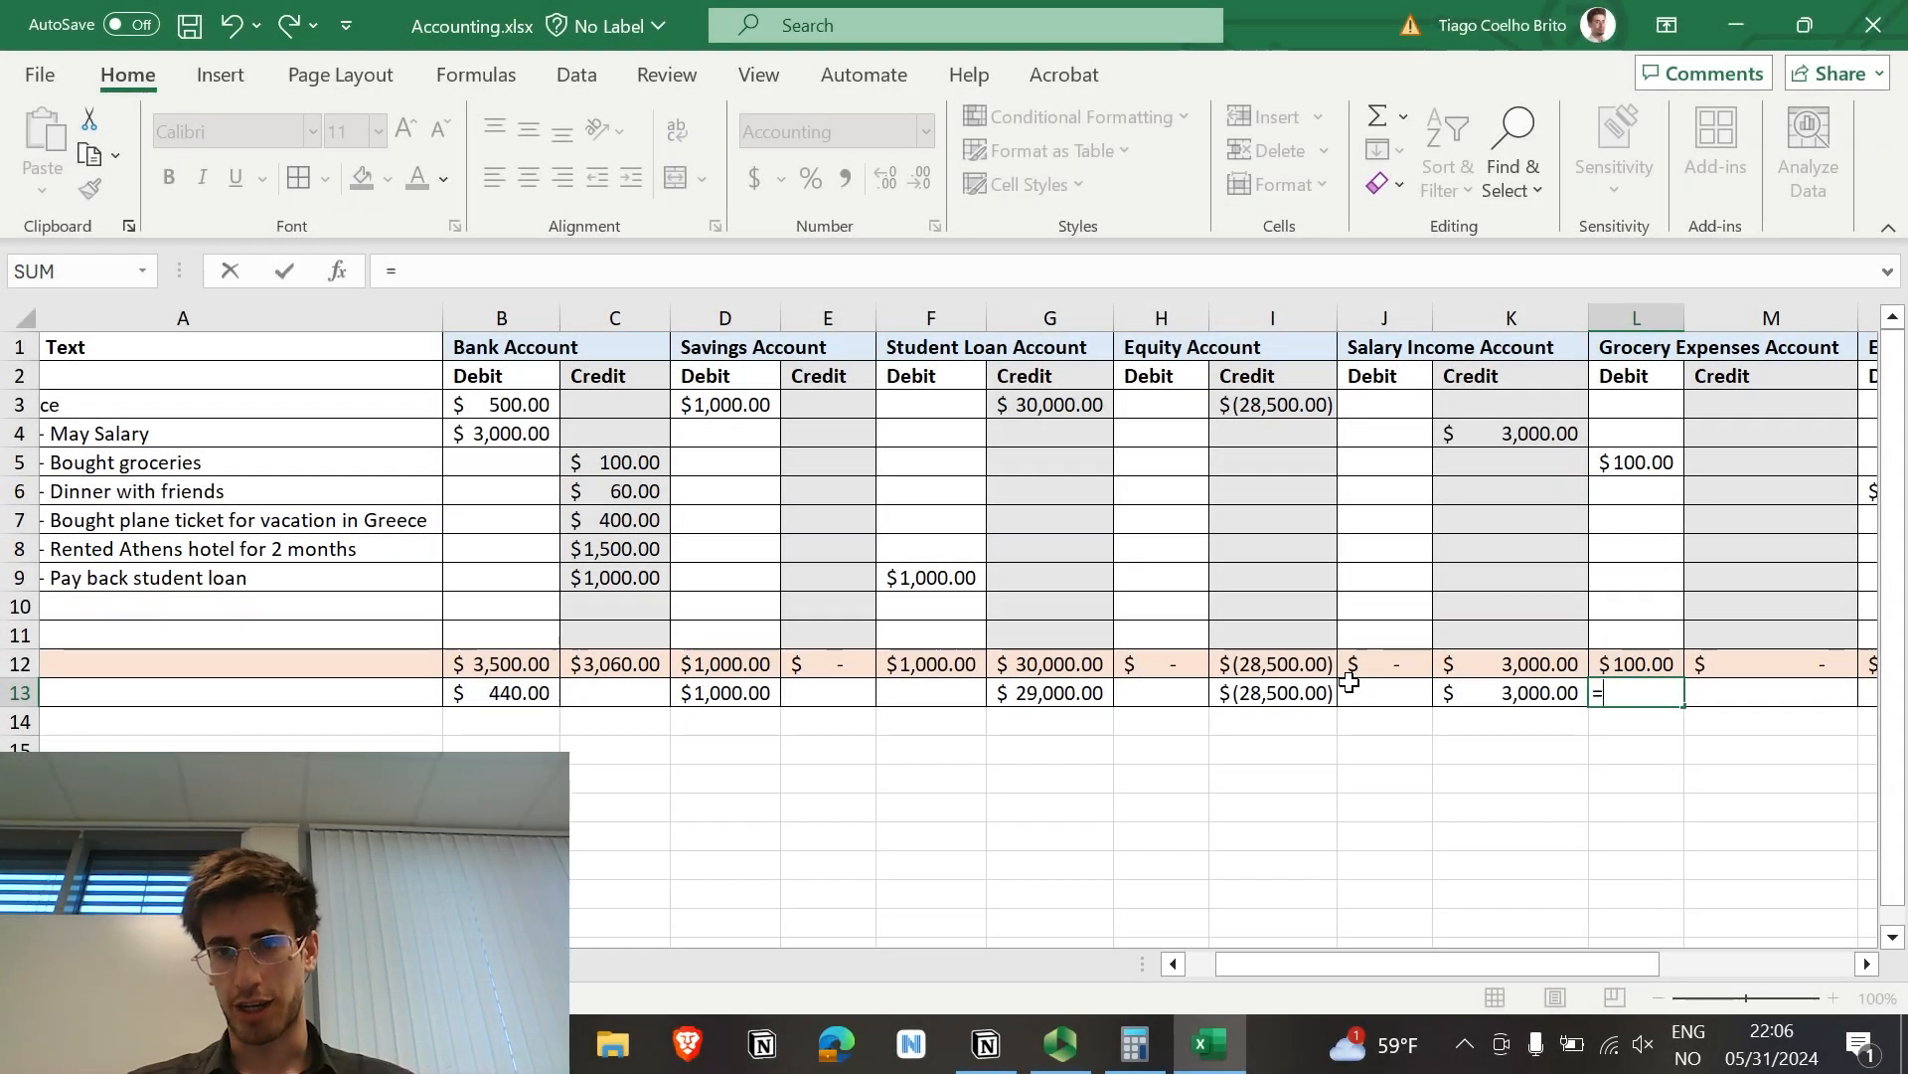
Step: Calculate the Grocery Expenses Account's balance in L13 as debit sum minus credit sum with =L12-M12
scroll(1352, 678, right, 2)
scroll(1348, 681, right, 6)
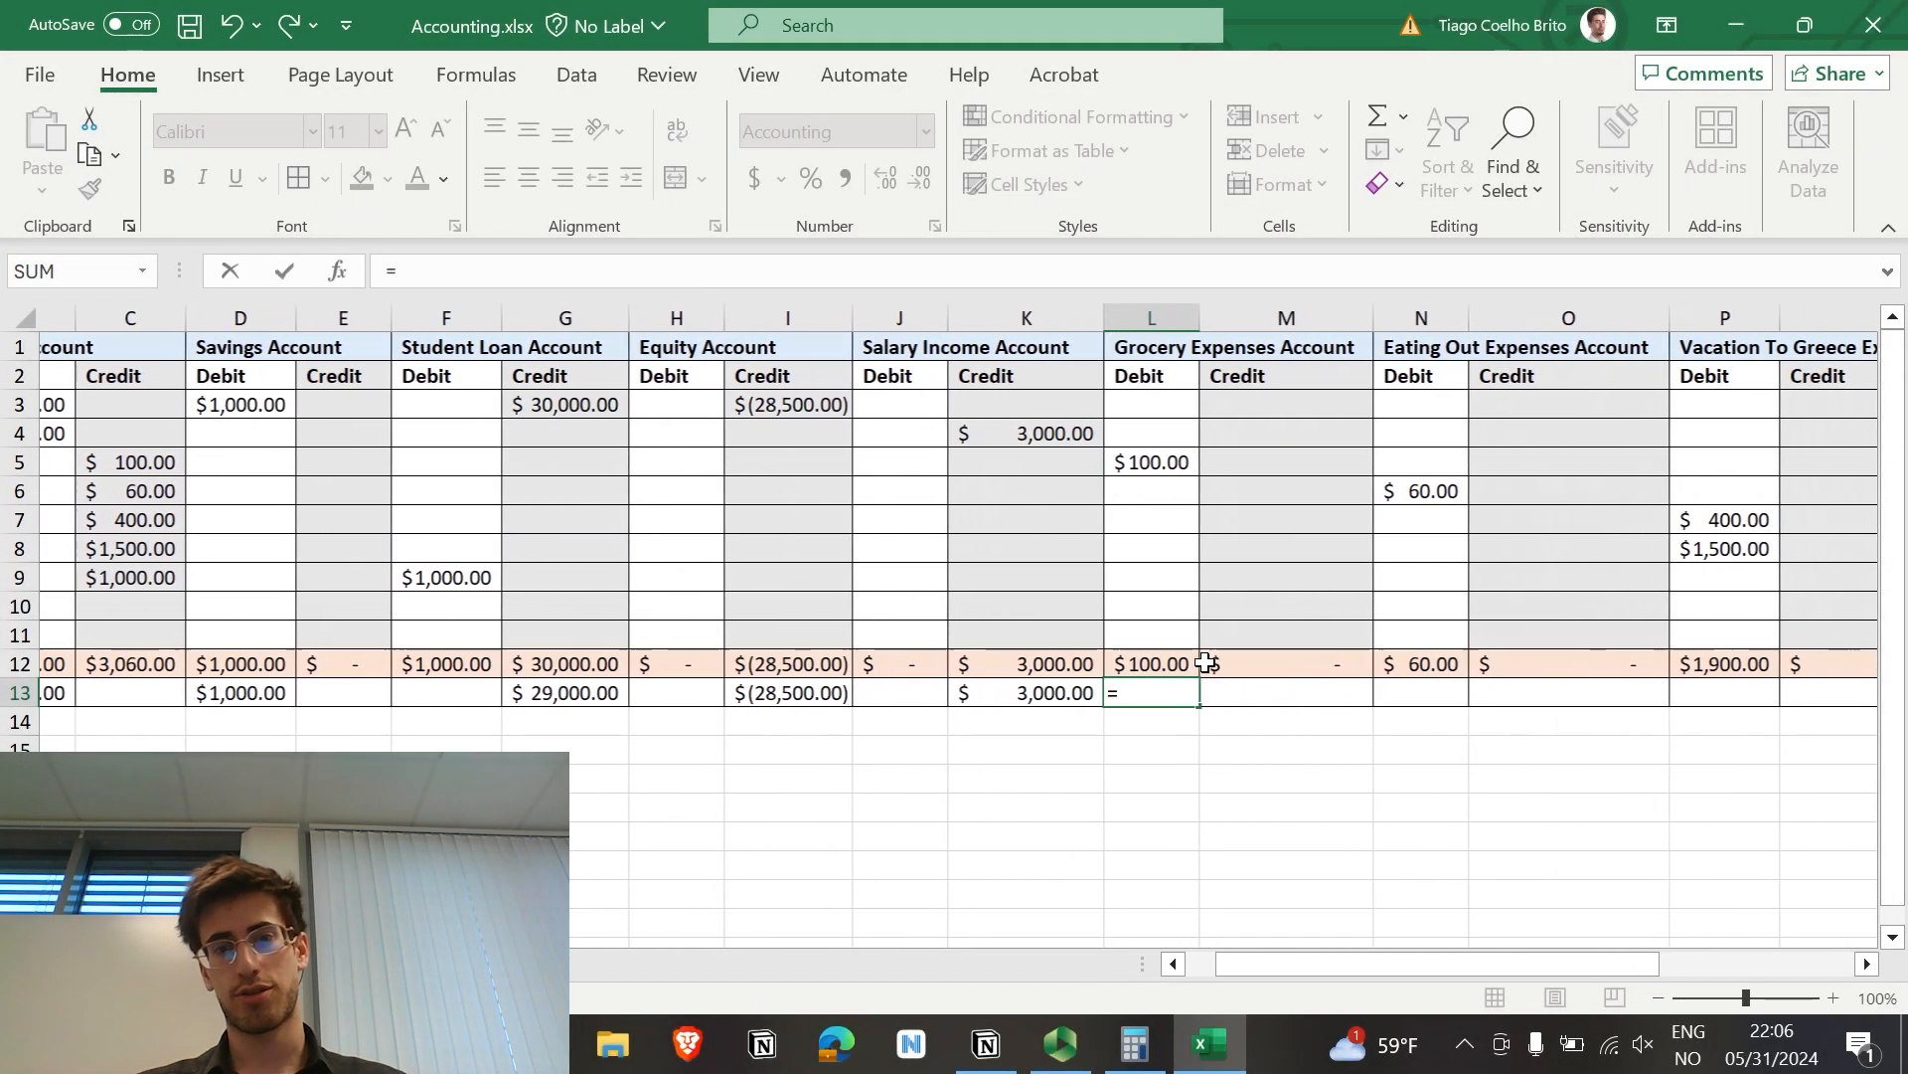
click(1158, 666)
text(-)
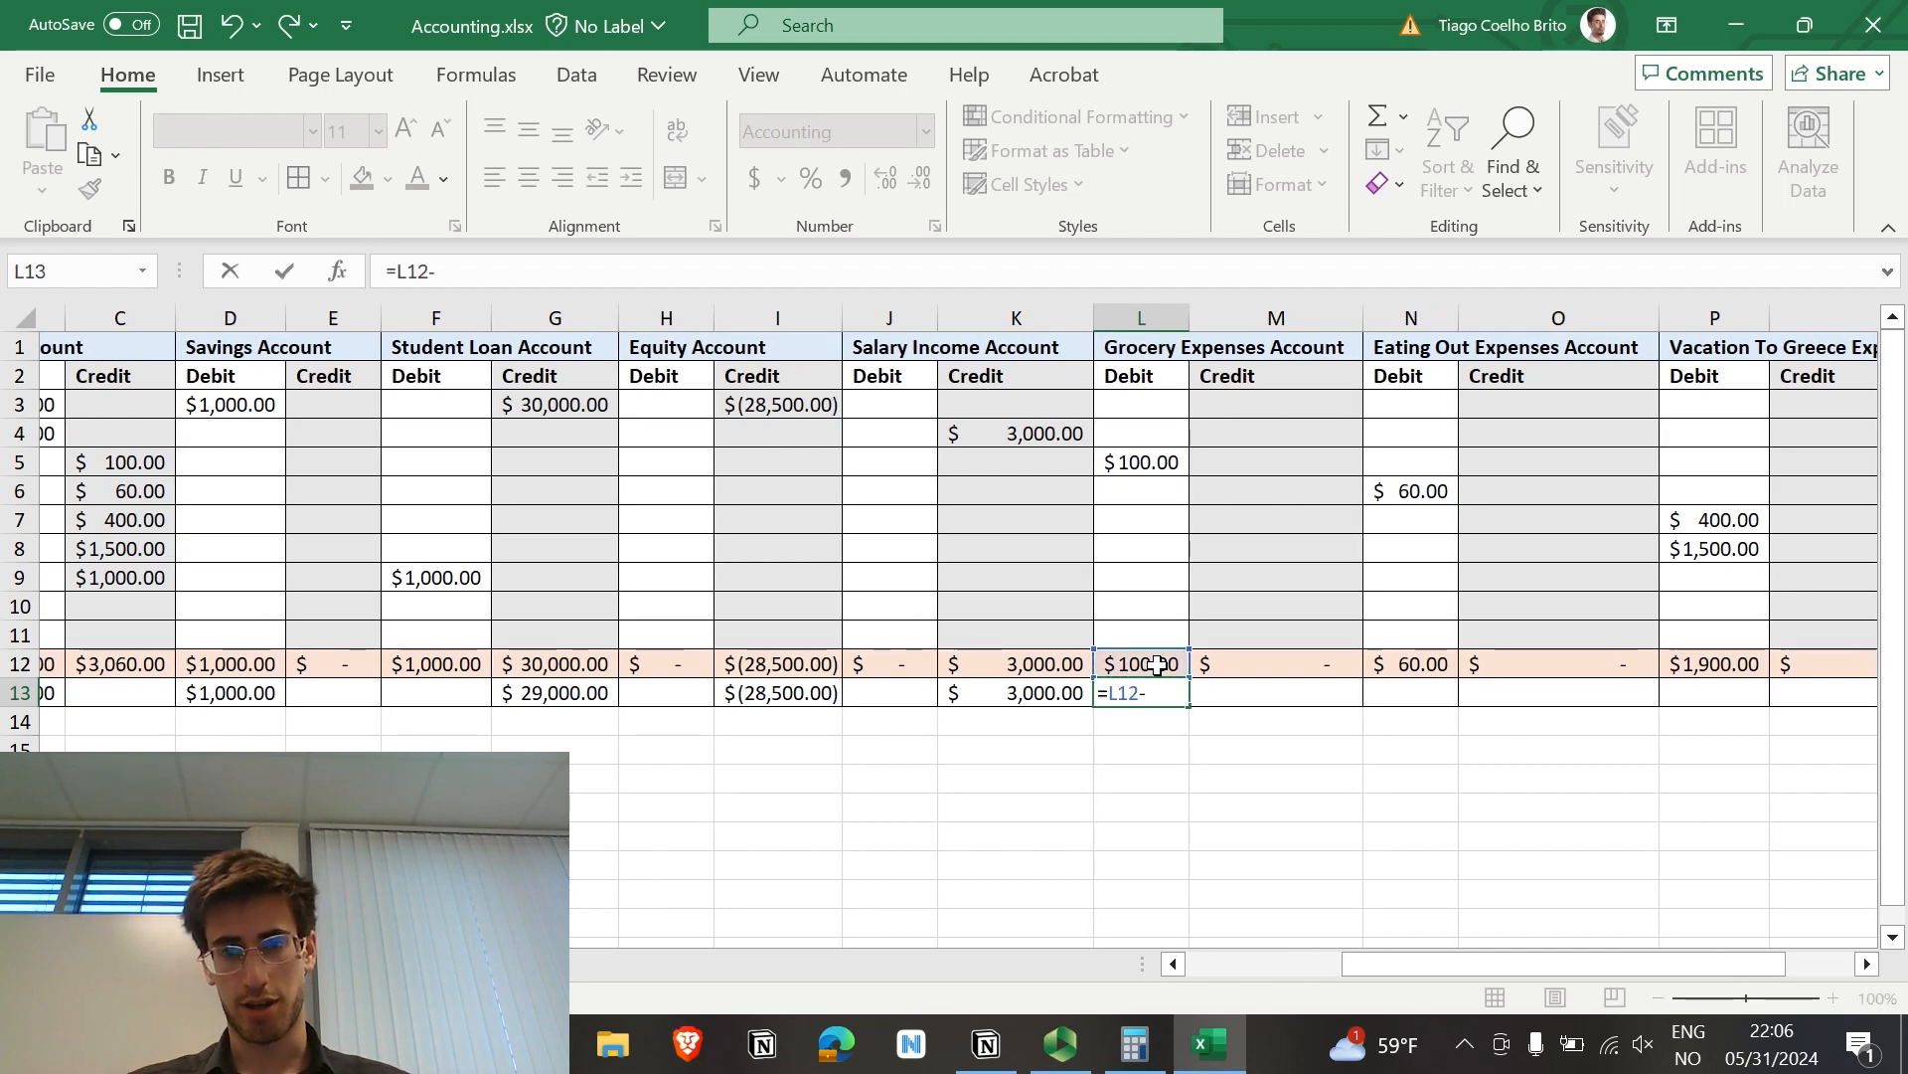
click(1270, 665)
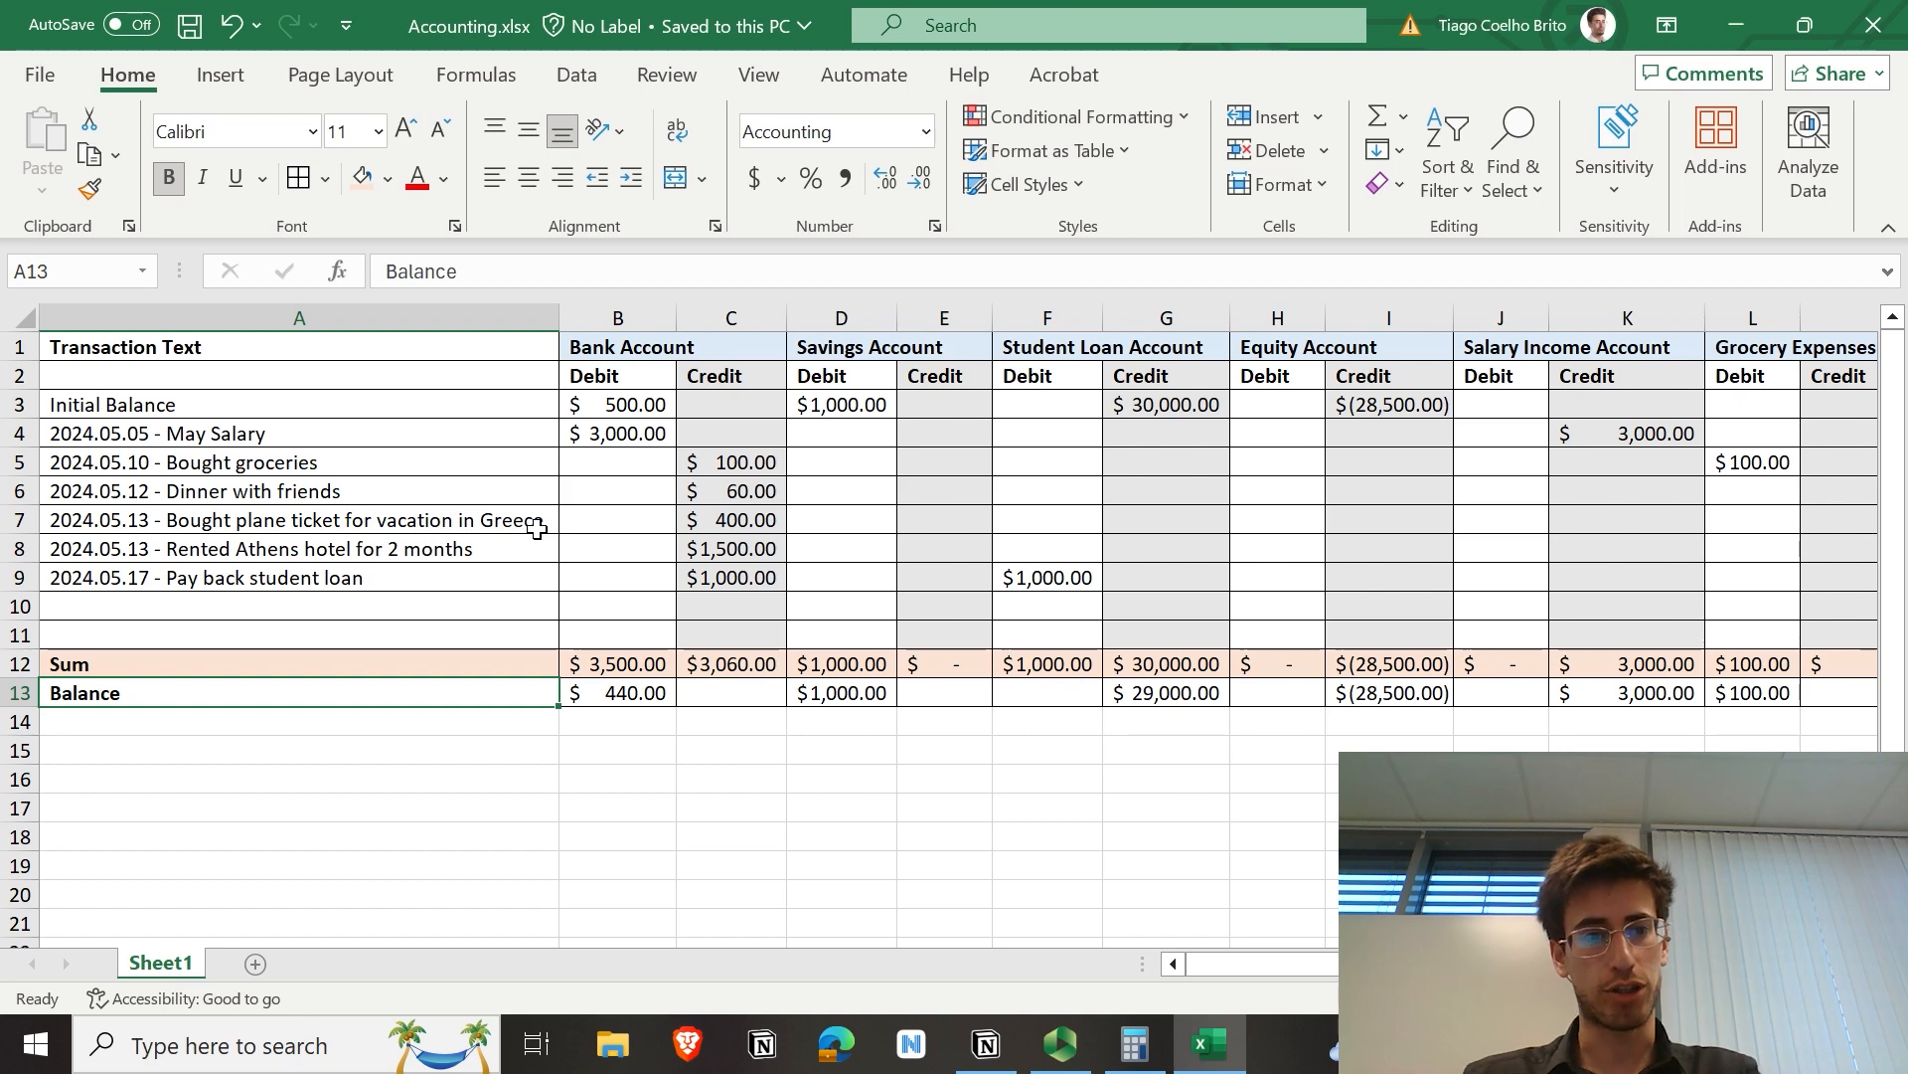
scroll(537, 528, right, 6)
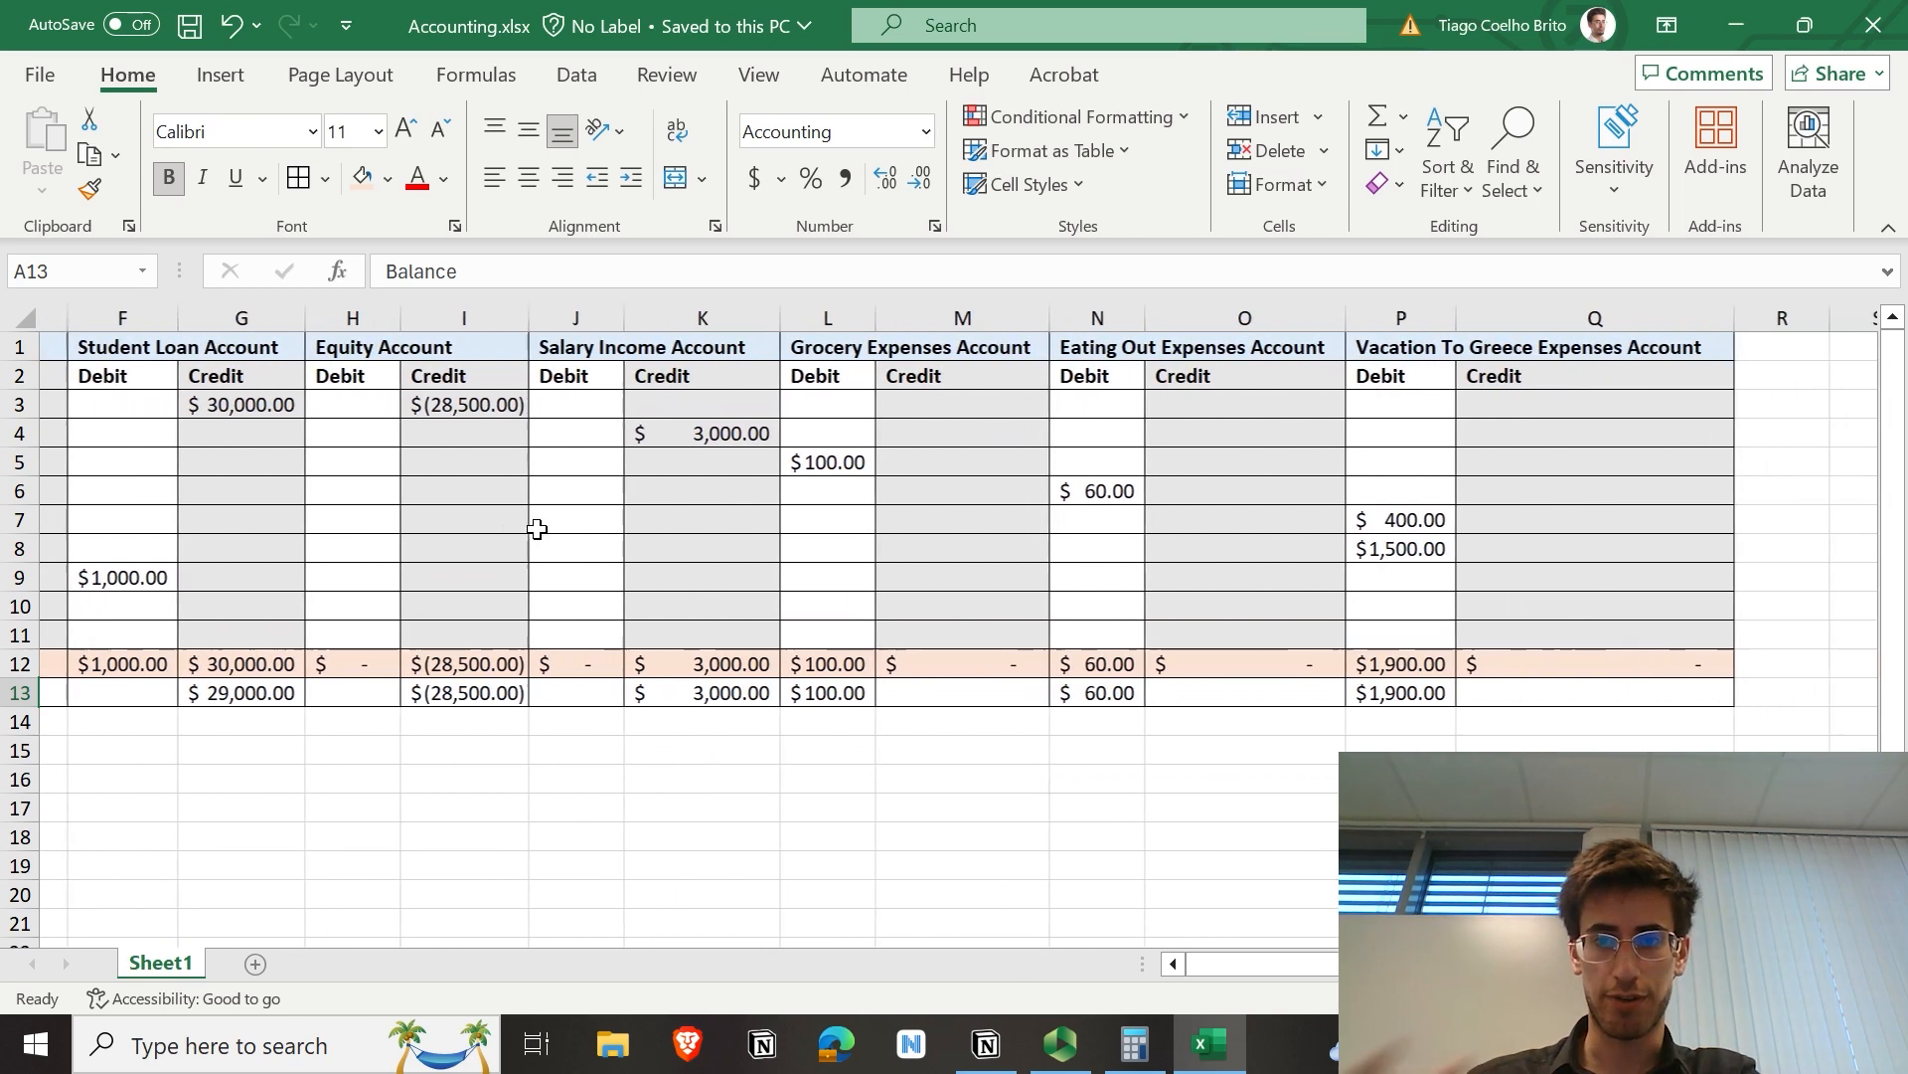
scroll(537, 528, left, 6)
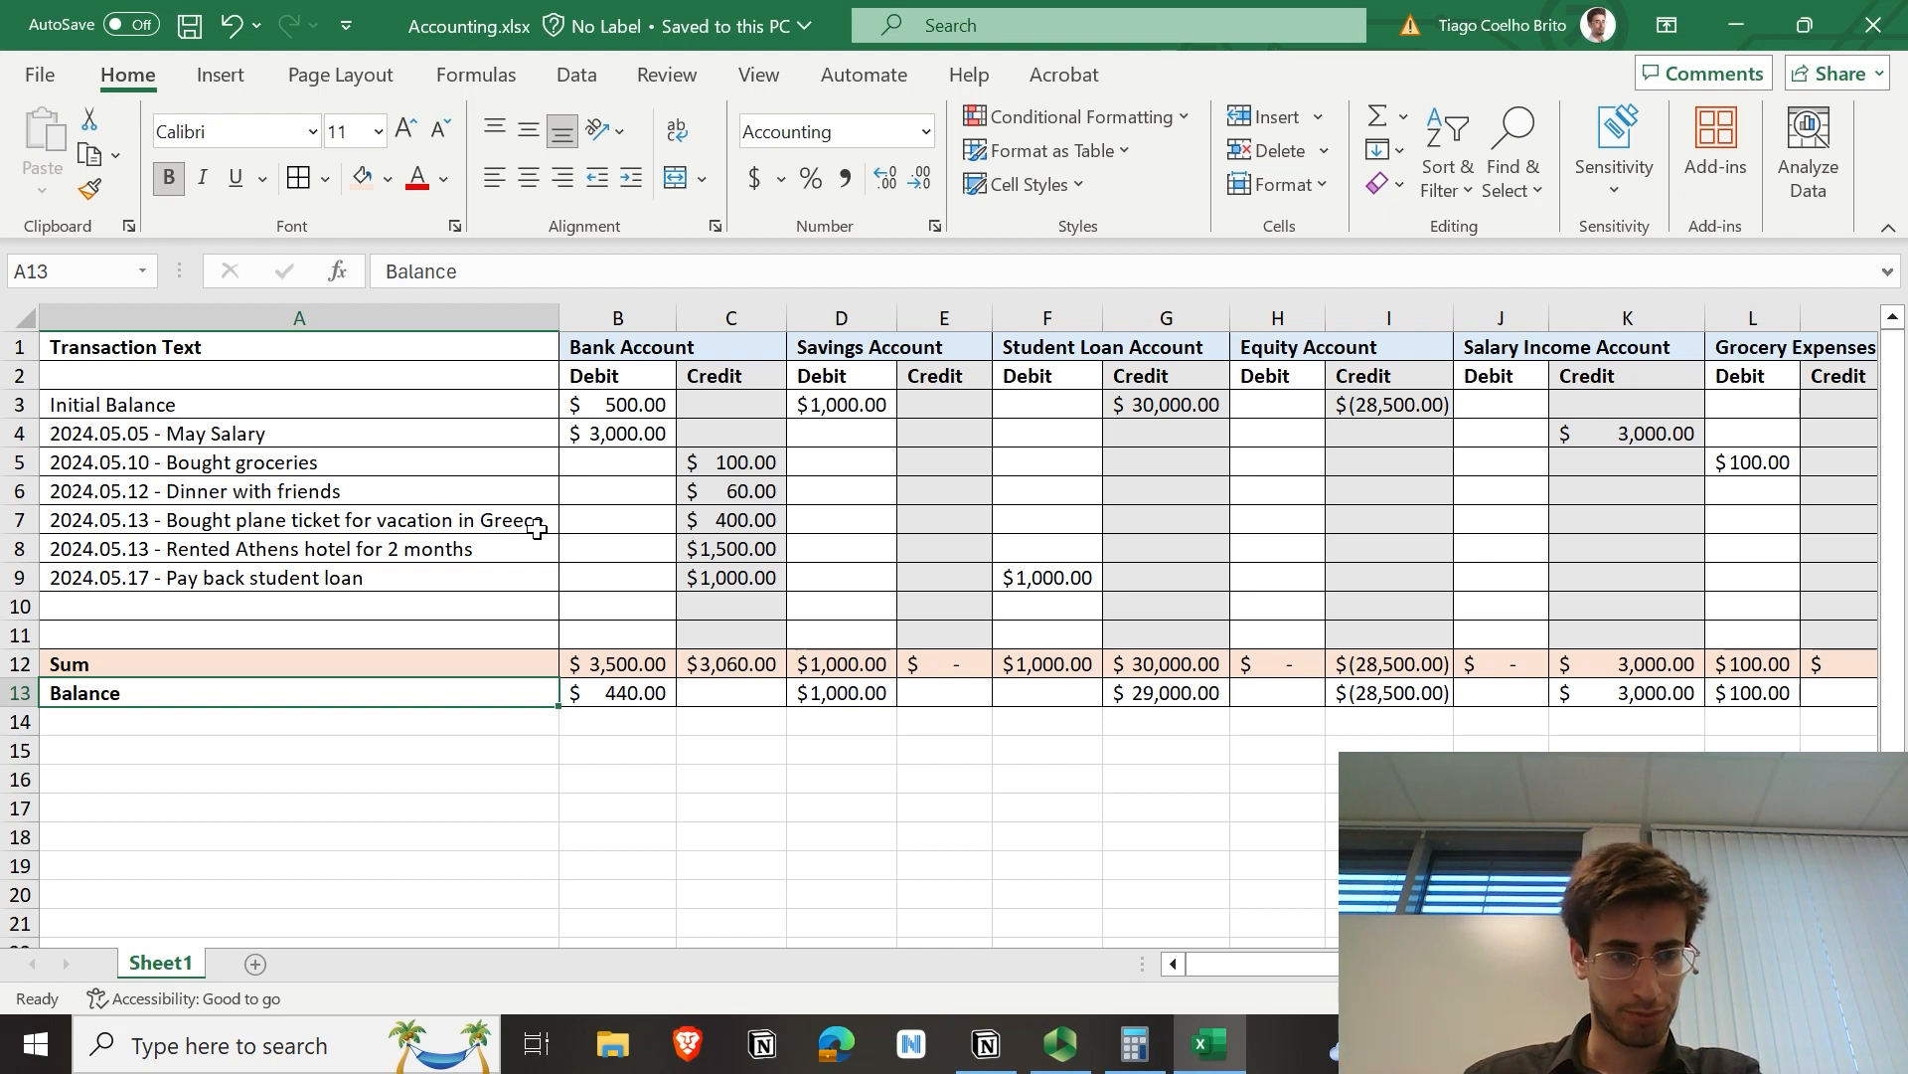
Step: Start an account summary below the ledger with the heading "Account Name" in A16
click(133, 780)
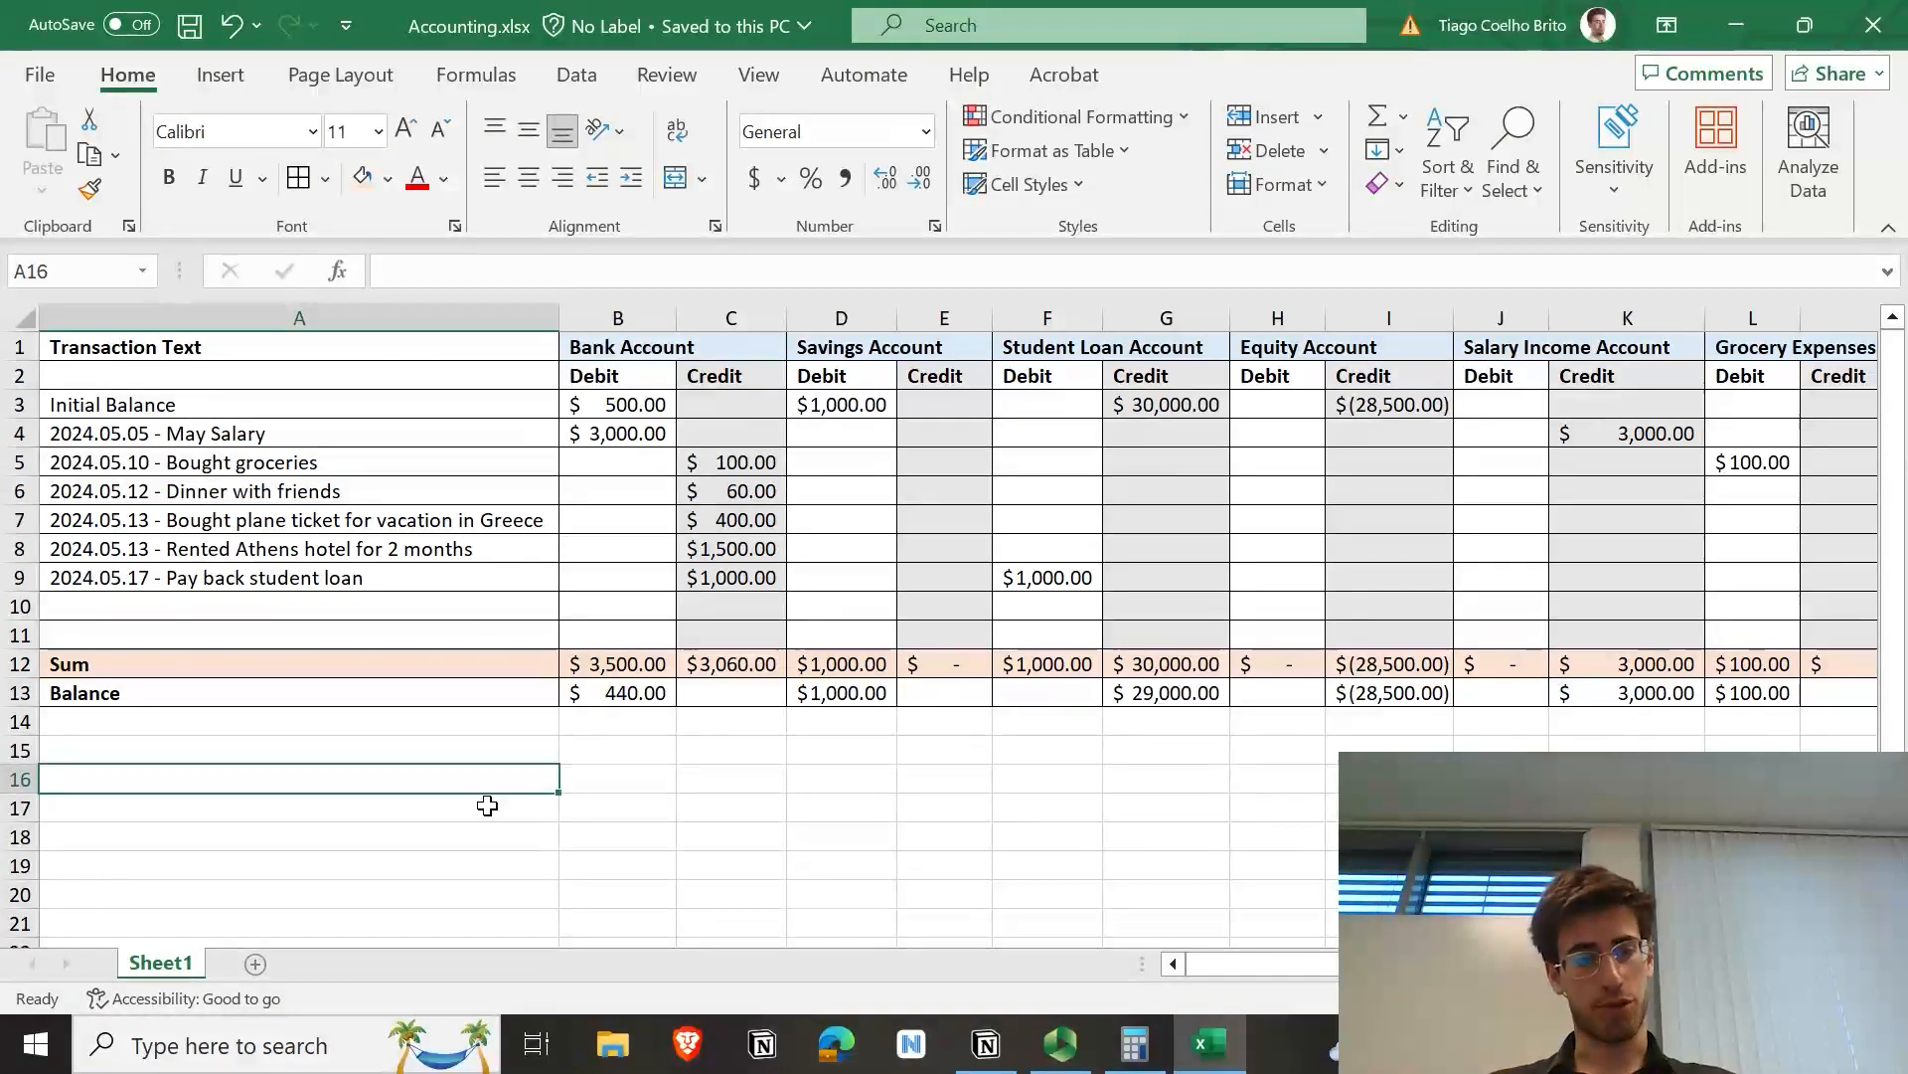
text(Account Name)
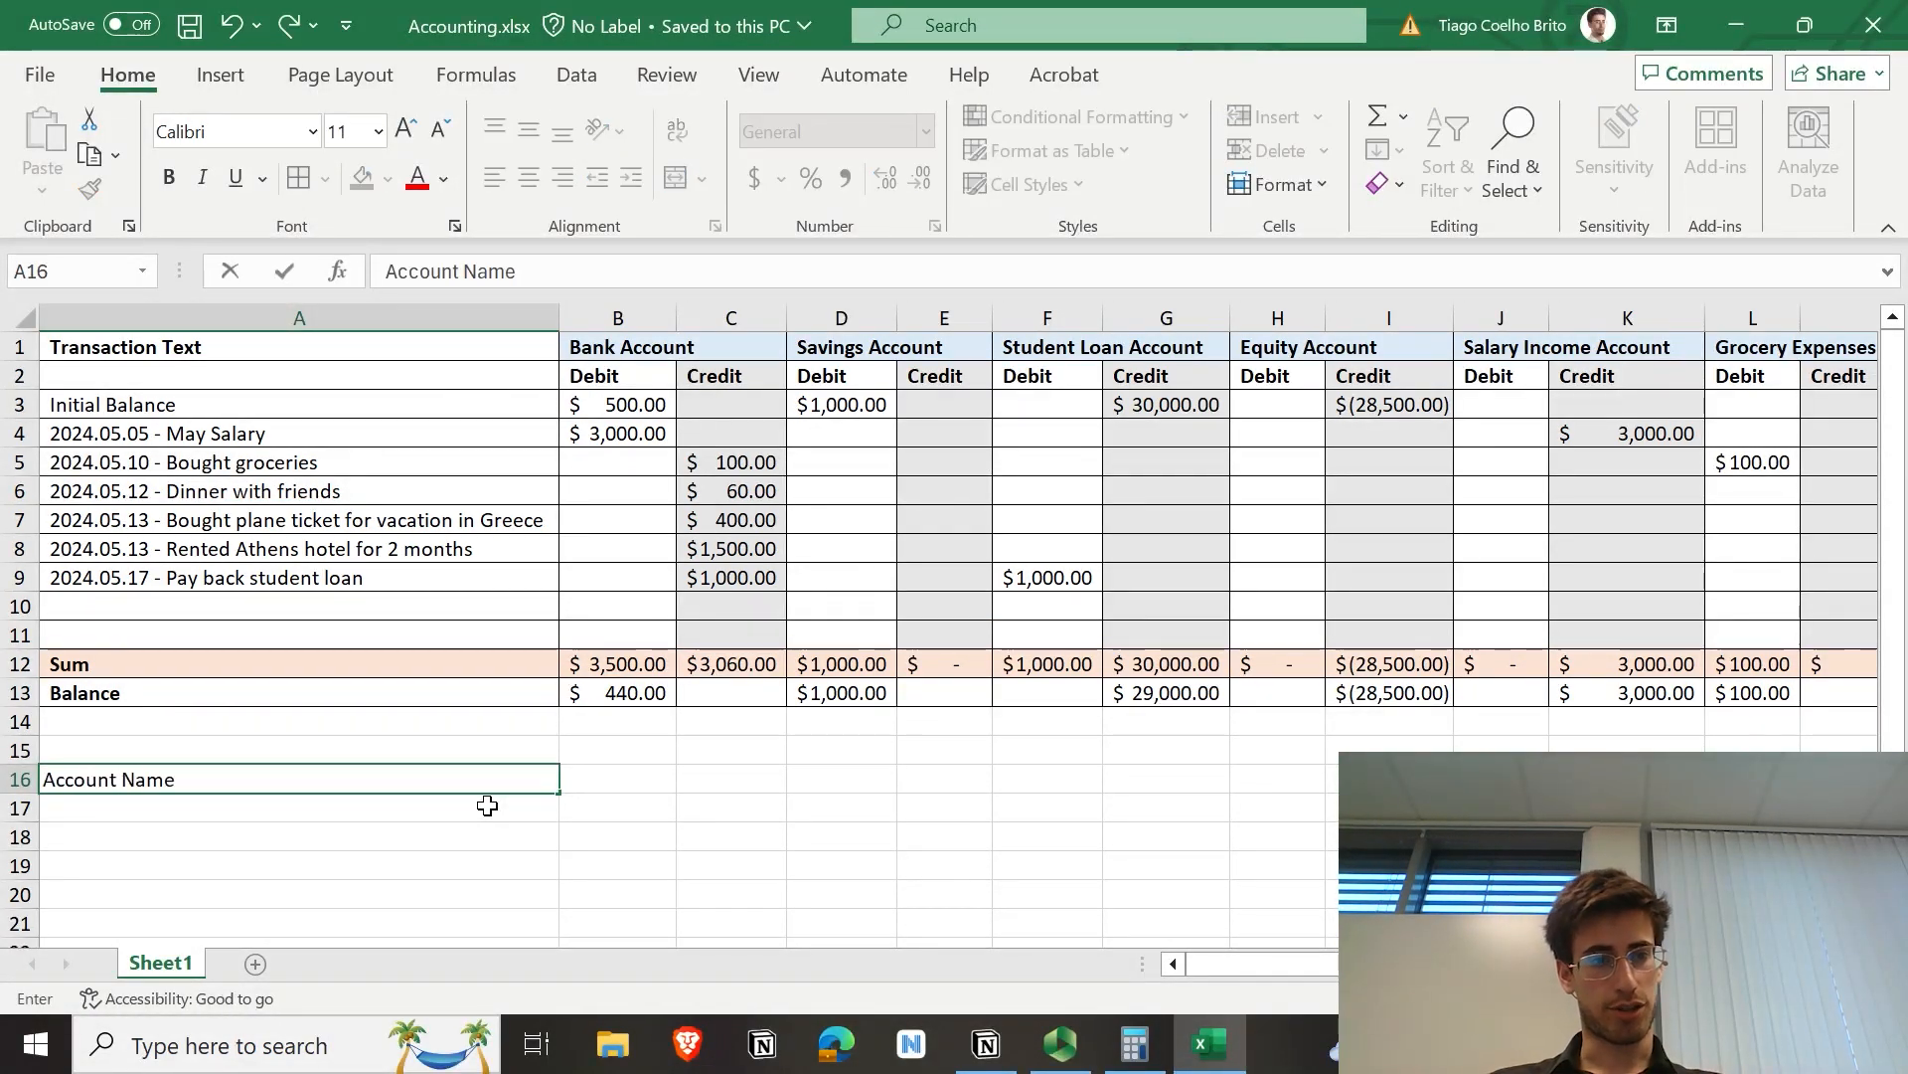
key(Return)
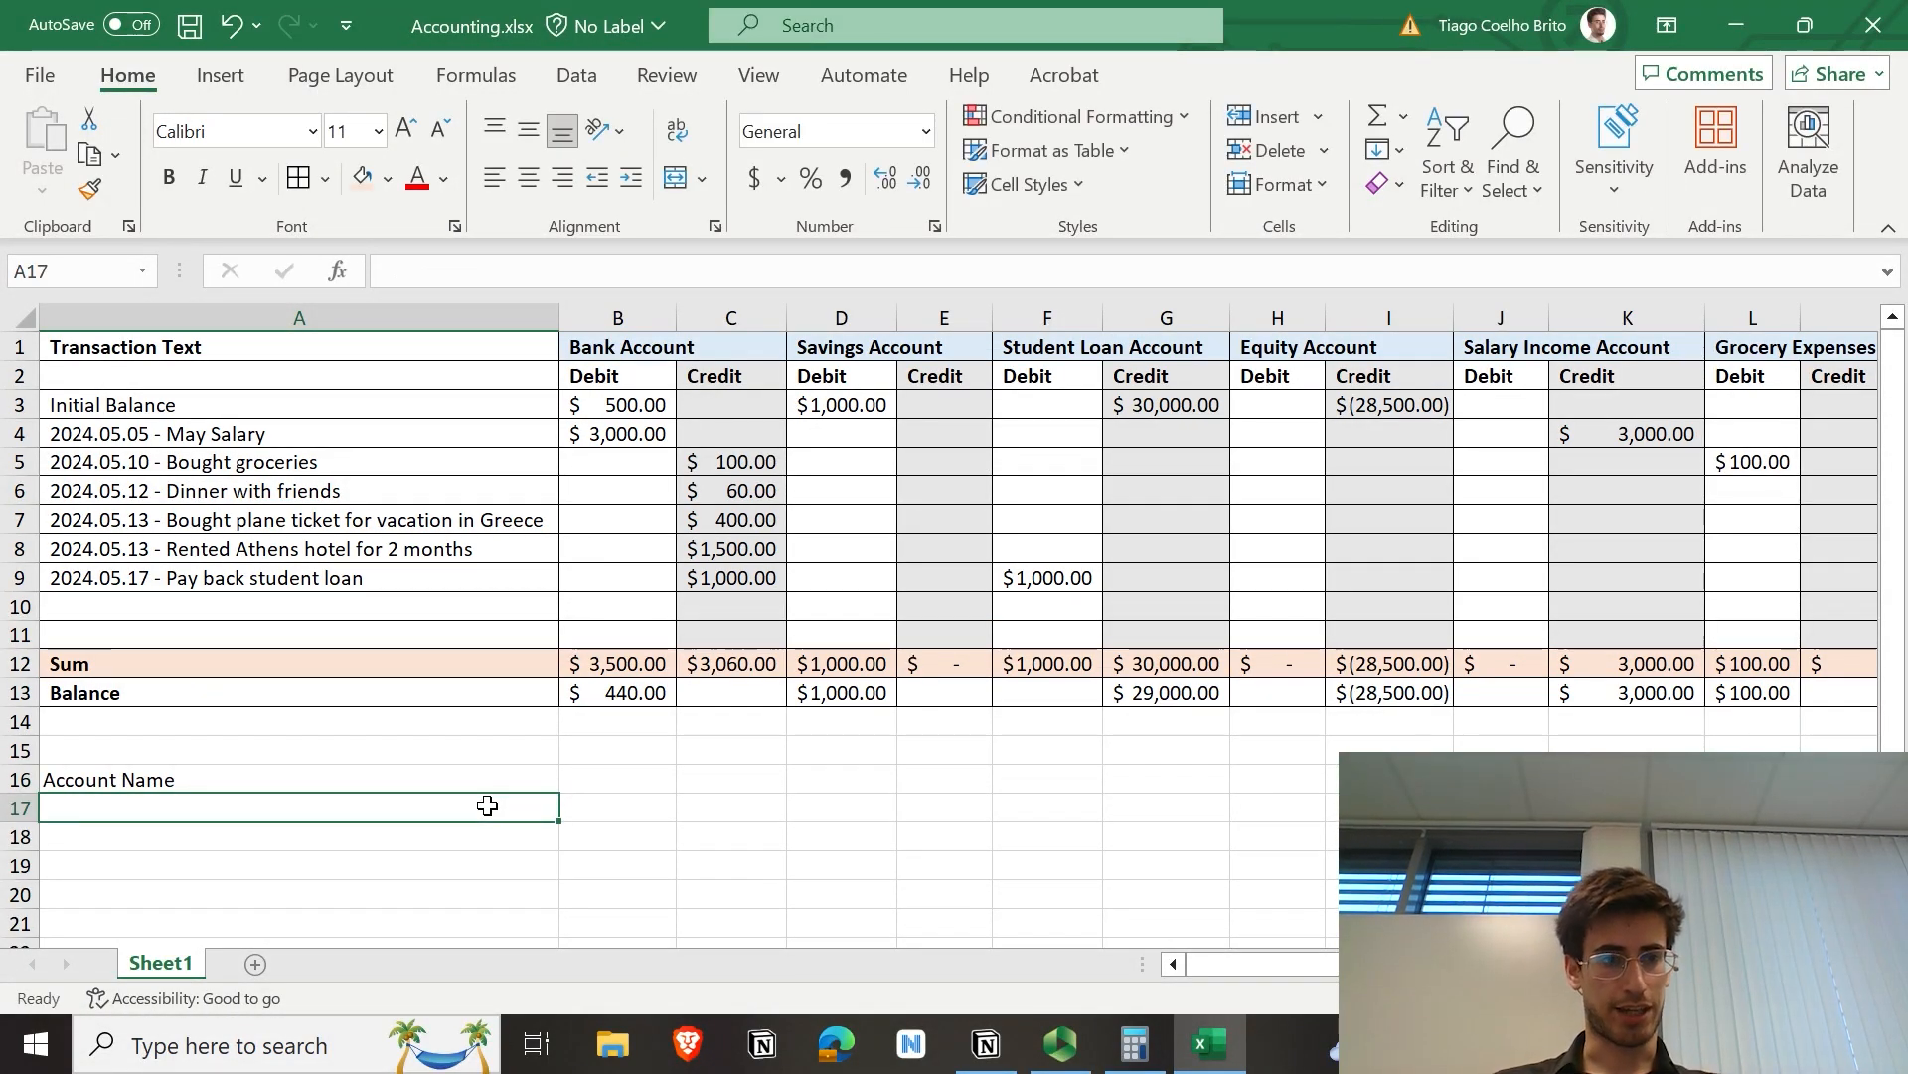
Step: List the Bank and Savings Accounts in A17 and A18 by linking to their header cells B1 and D1
text(=)
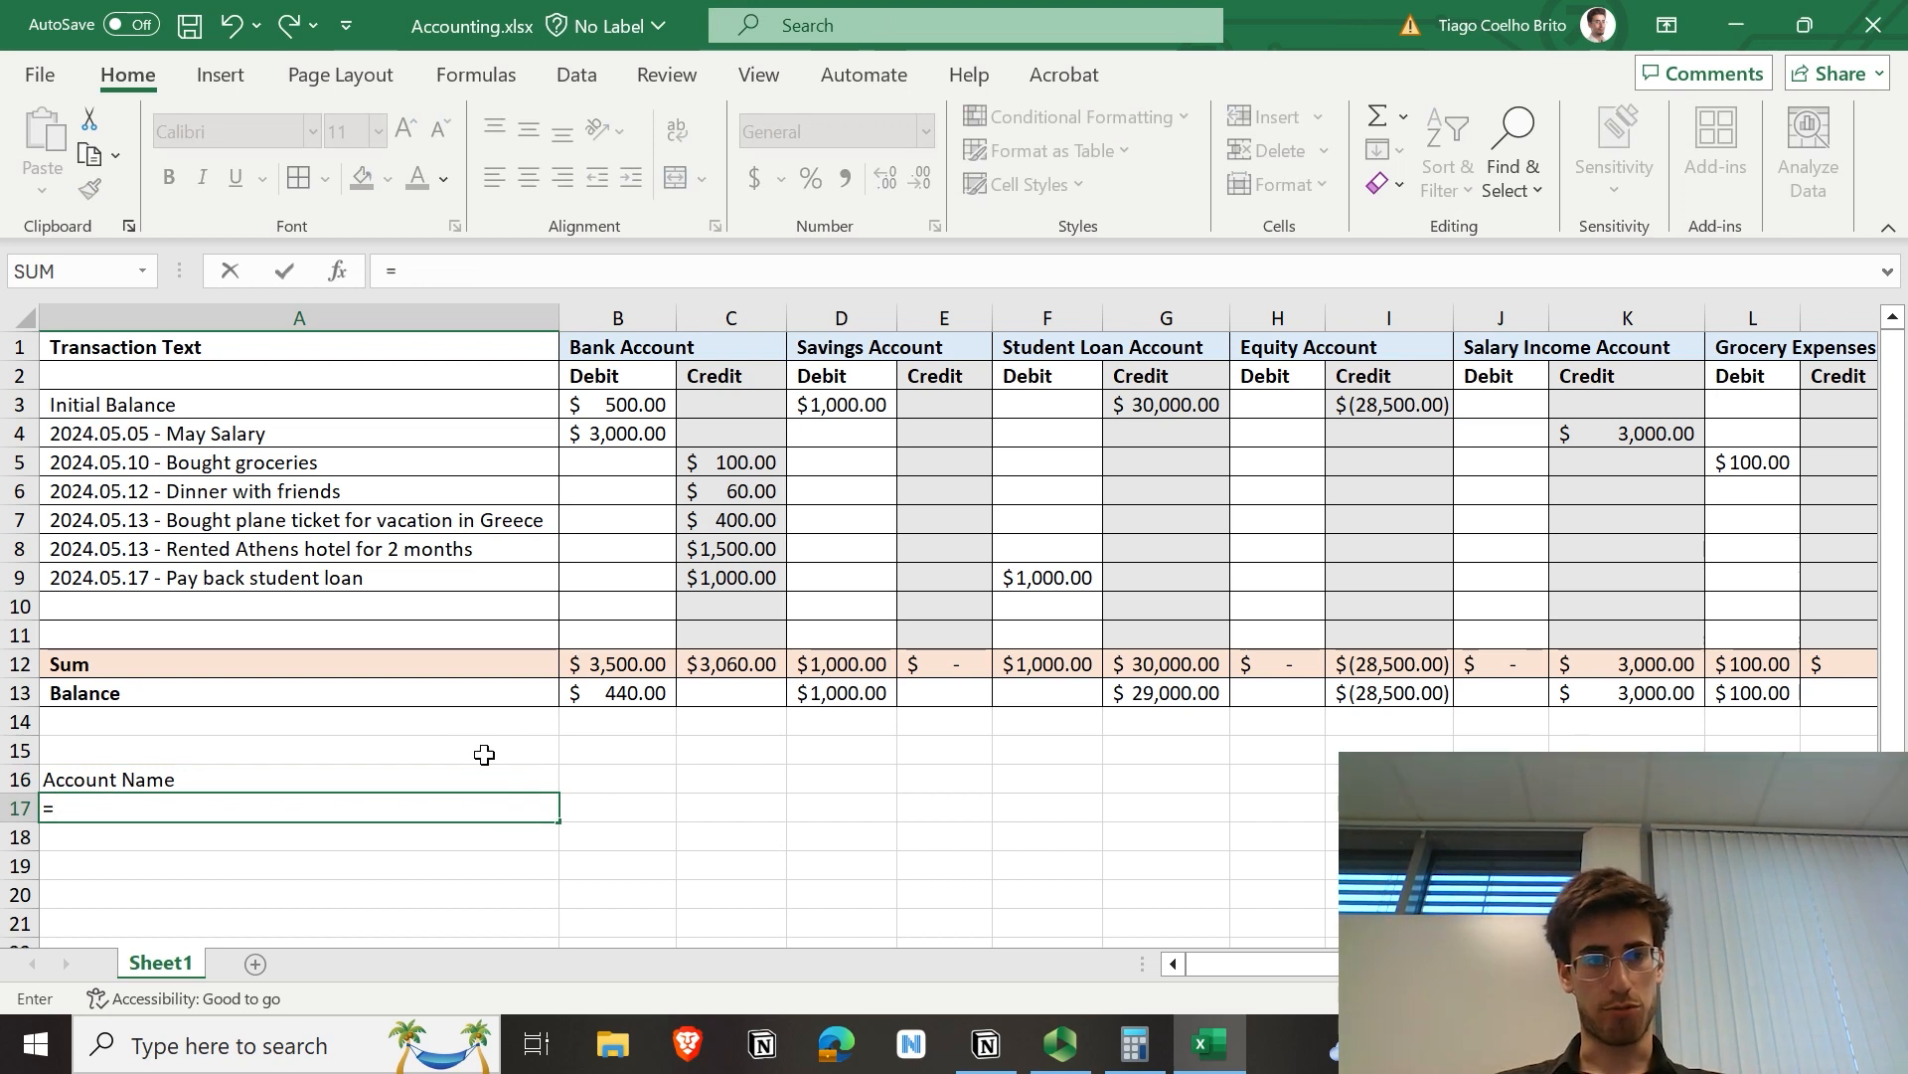
click(622, 347)
key(Return)
text(=)
click(815, 348)
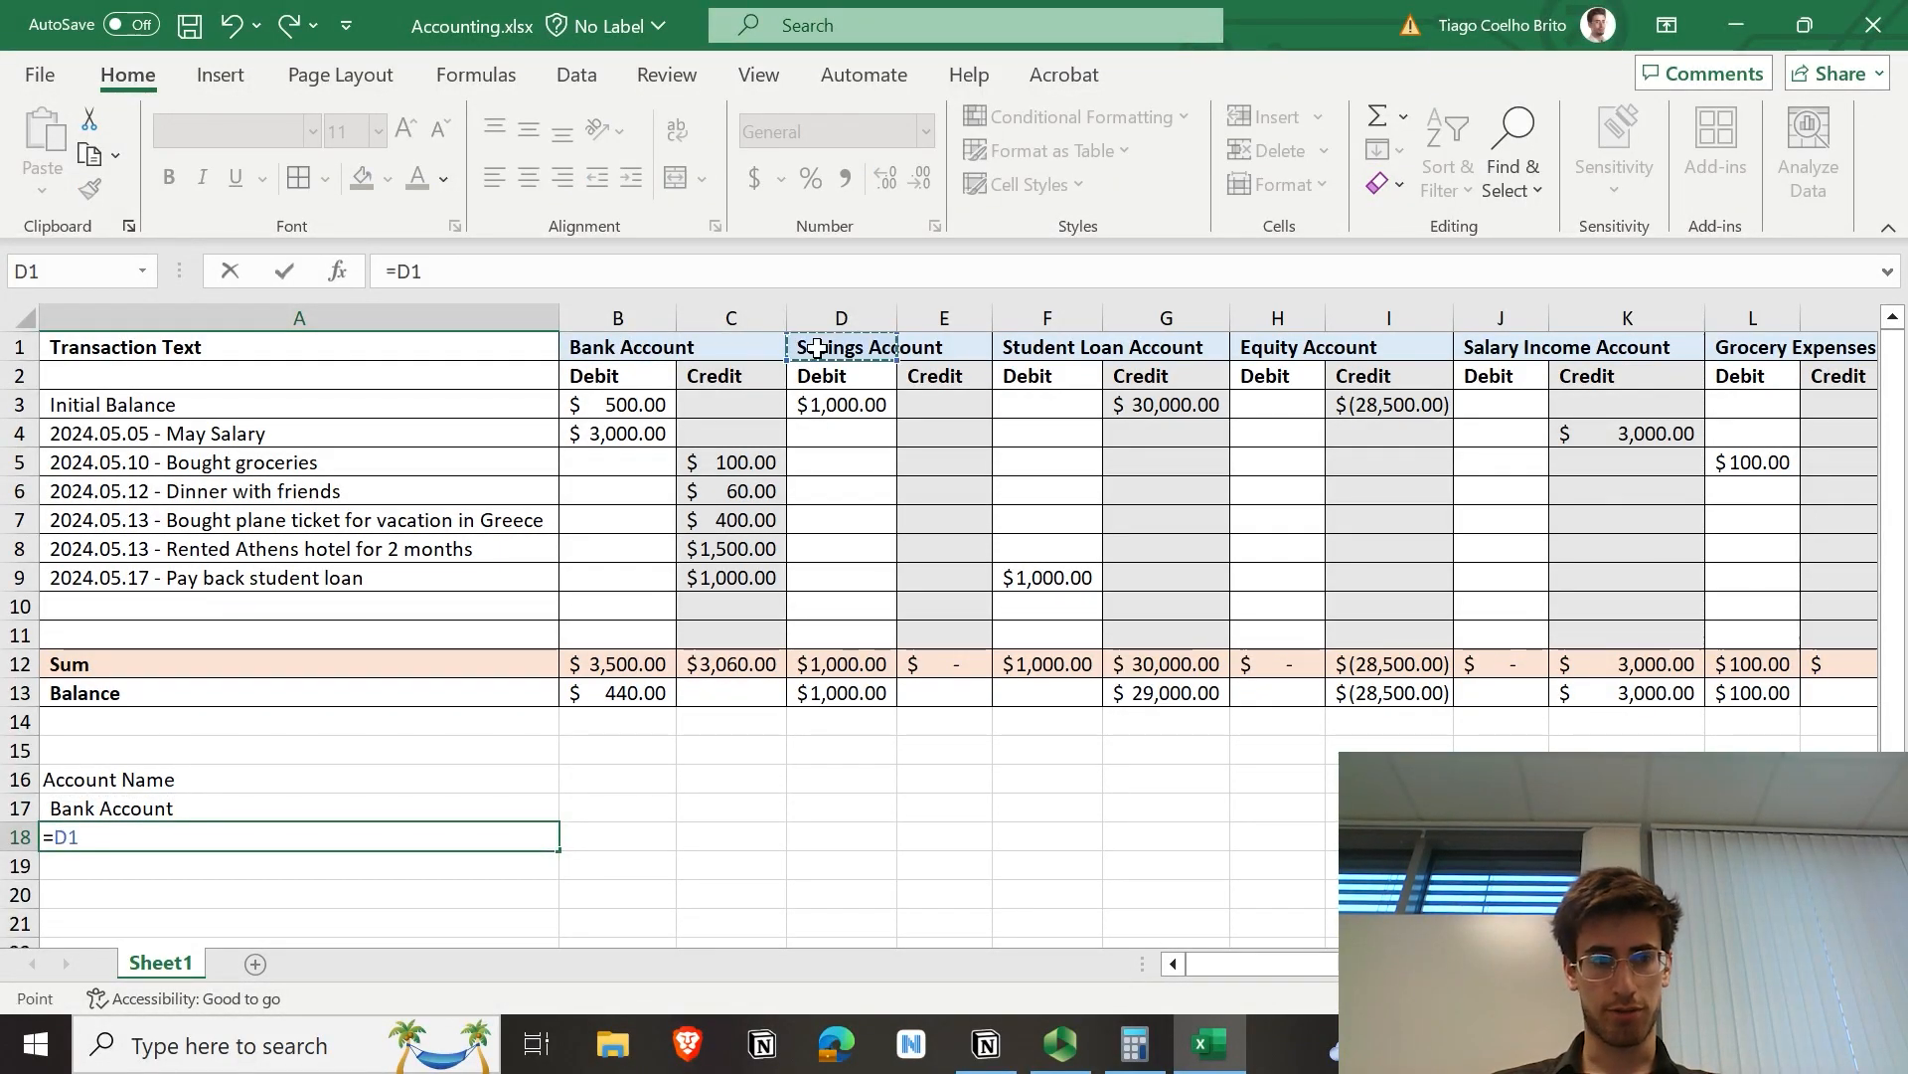
key(Return)
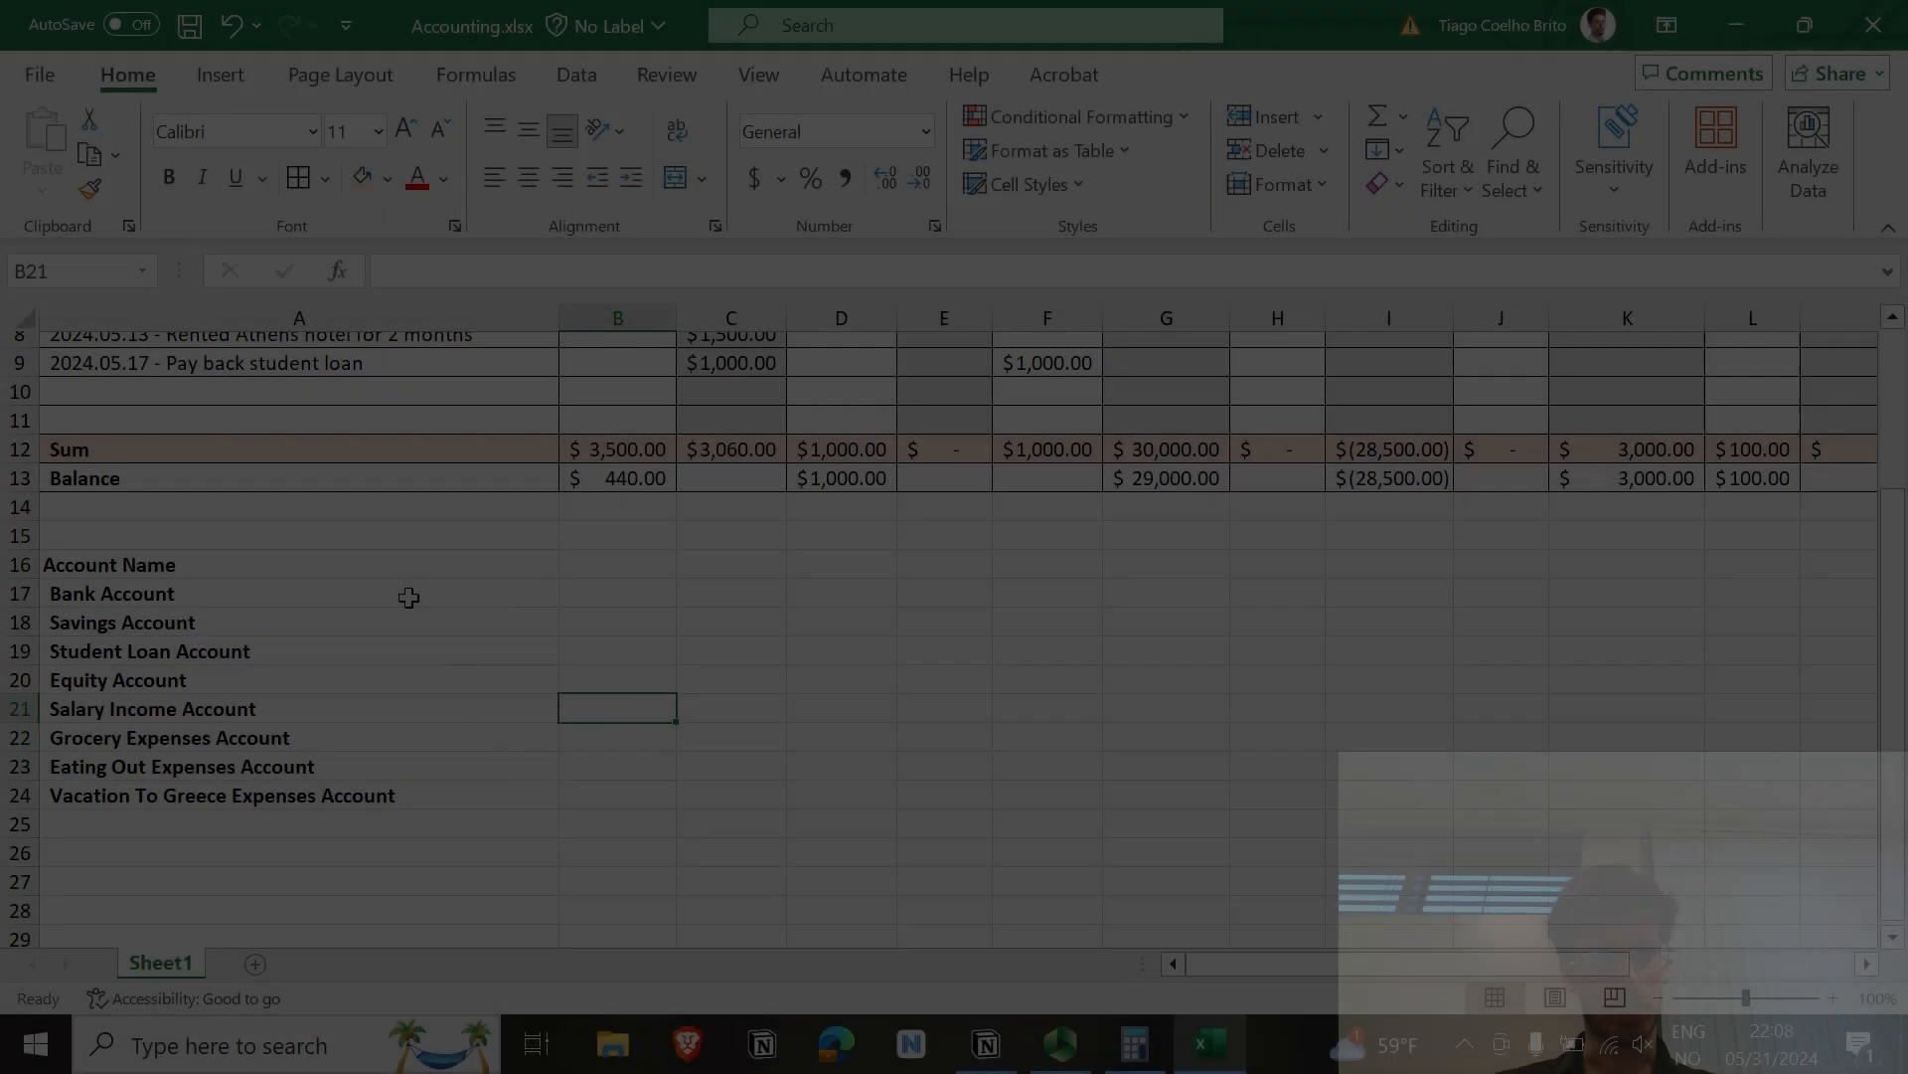
Step: Move the account name list down one row to A18:A25 and add the headings Debit in B17 and Credit in C17
drag(409, 597, 362, 834)
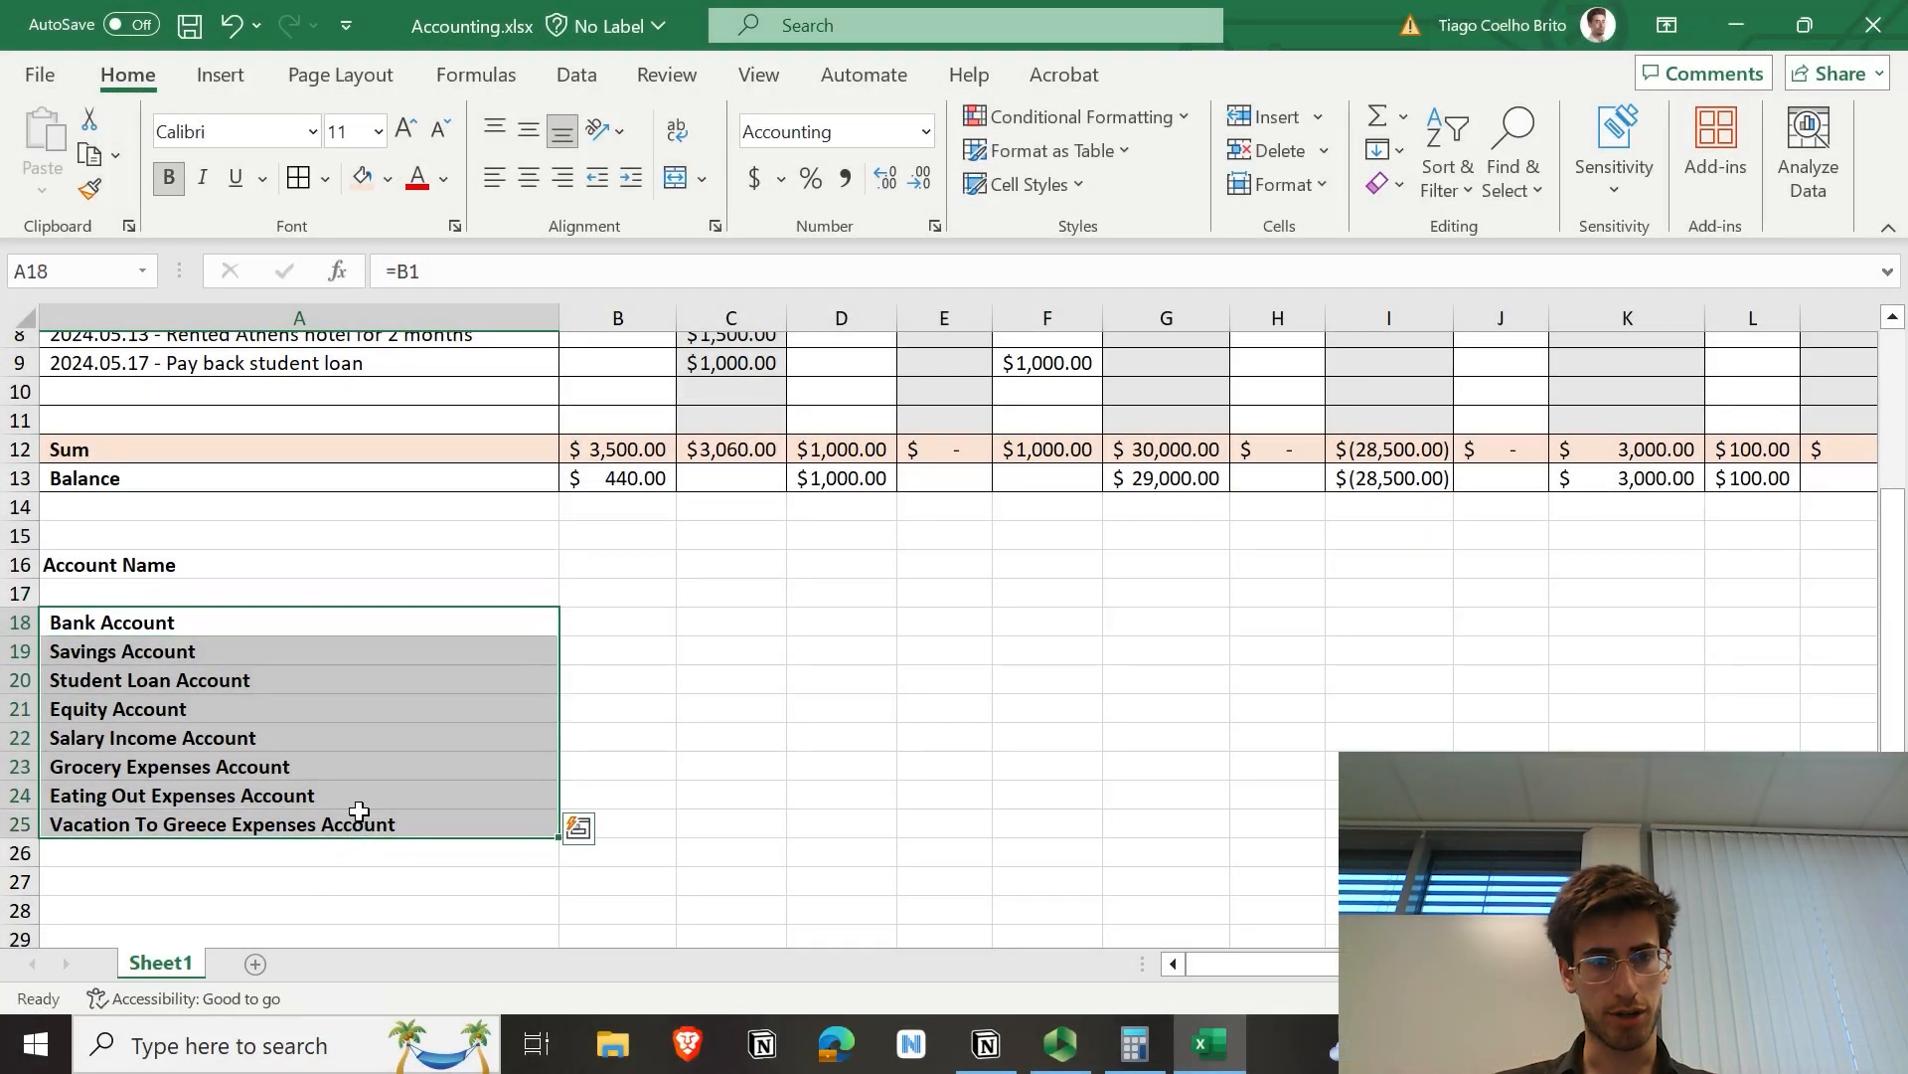
click(628, 595)
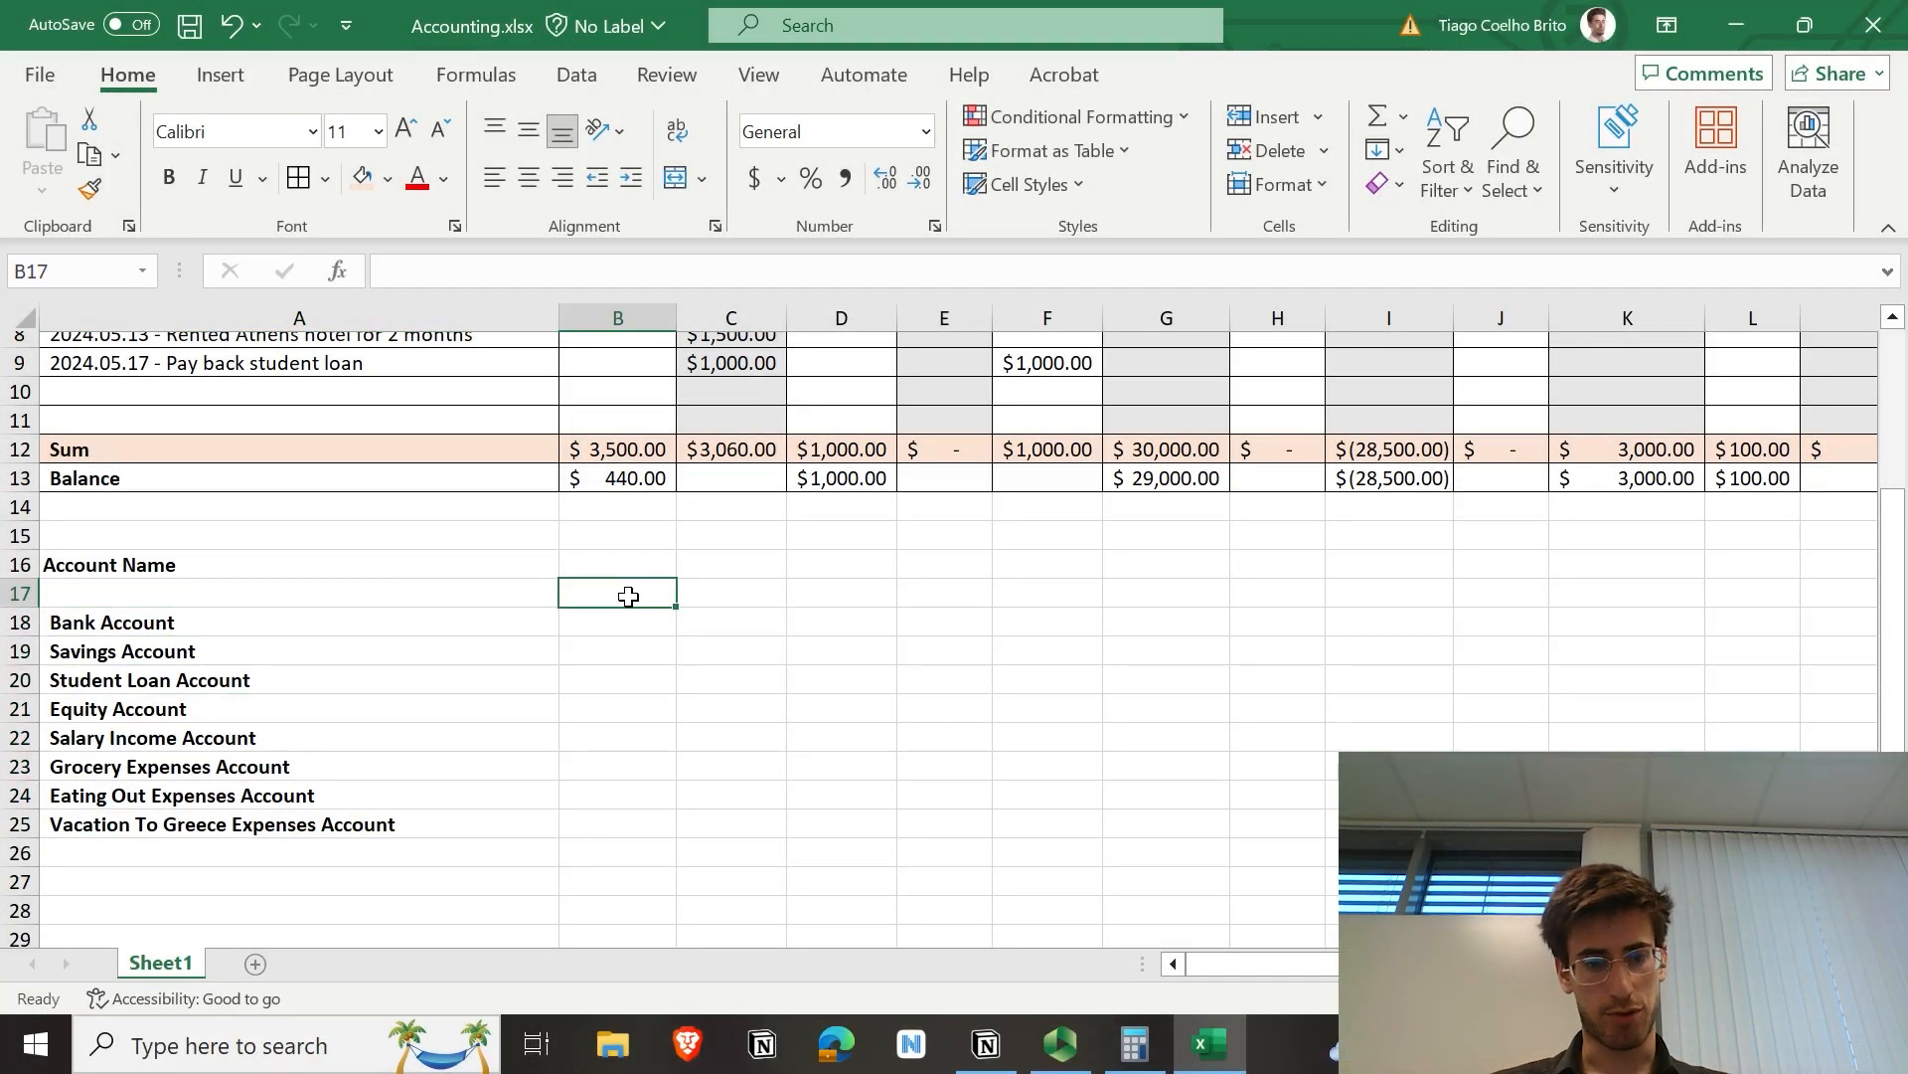
text(Debit)
key(Tab)
text(Credit)
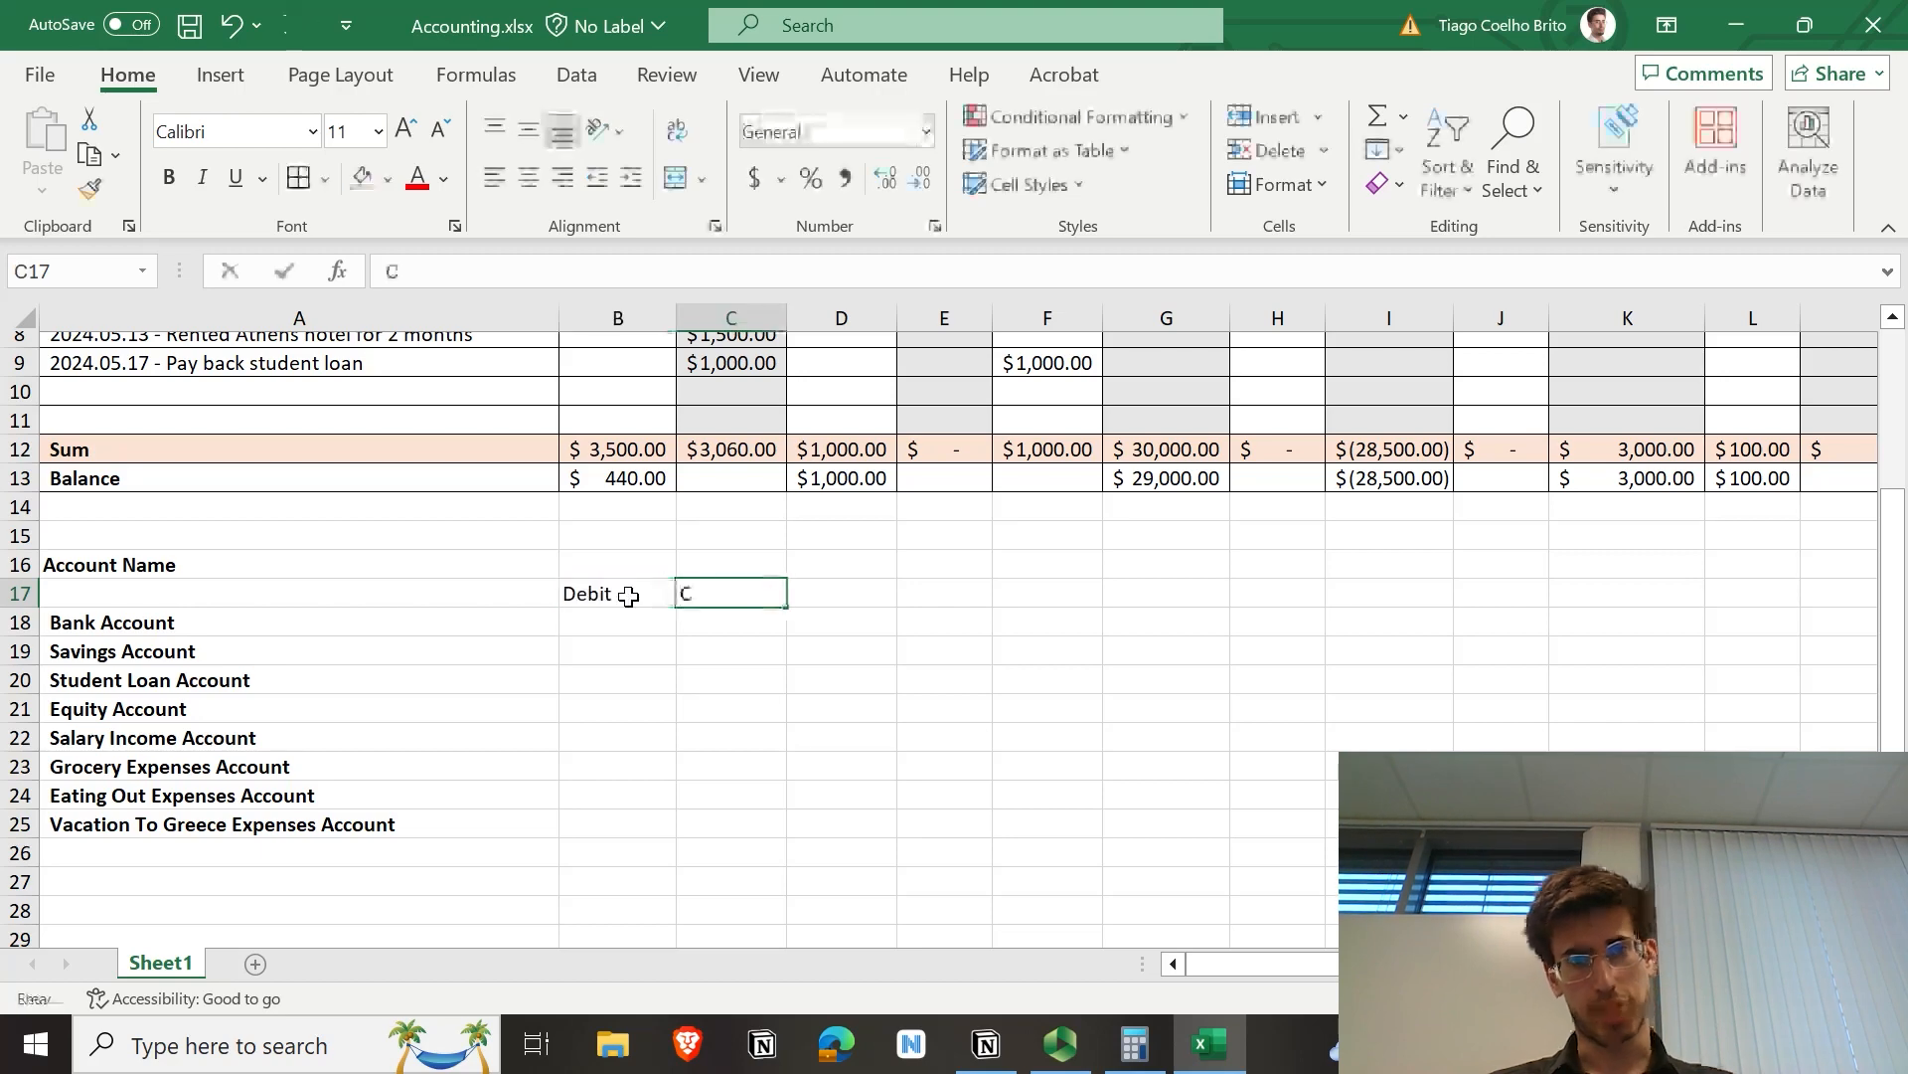
key(Tab)
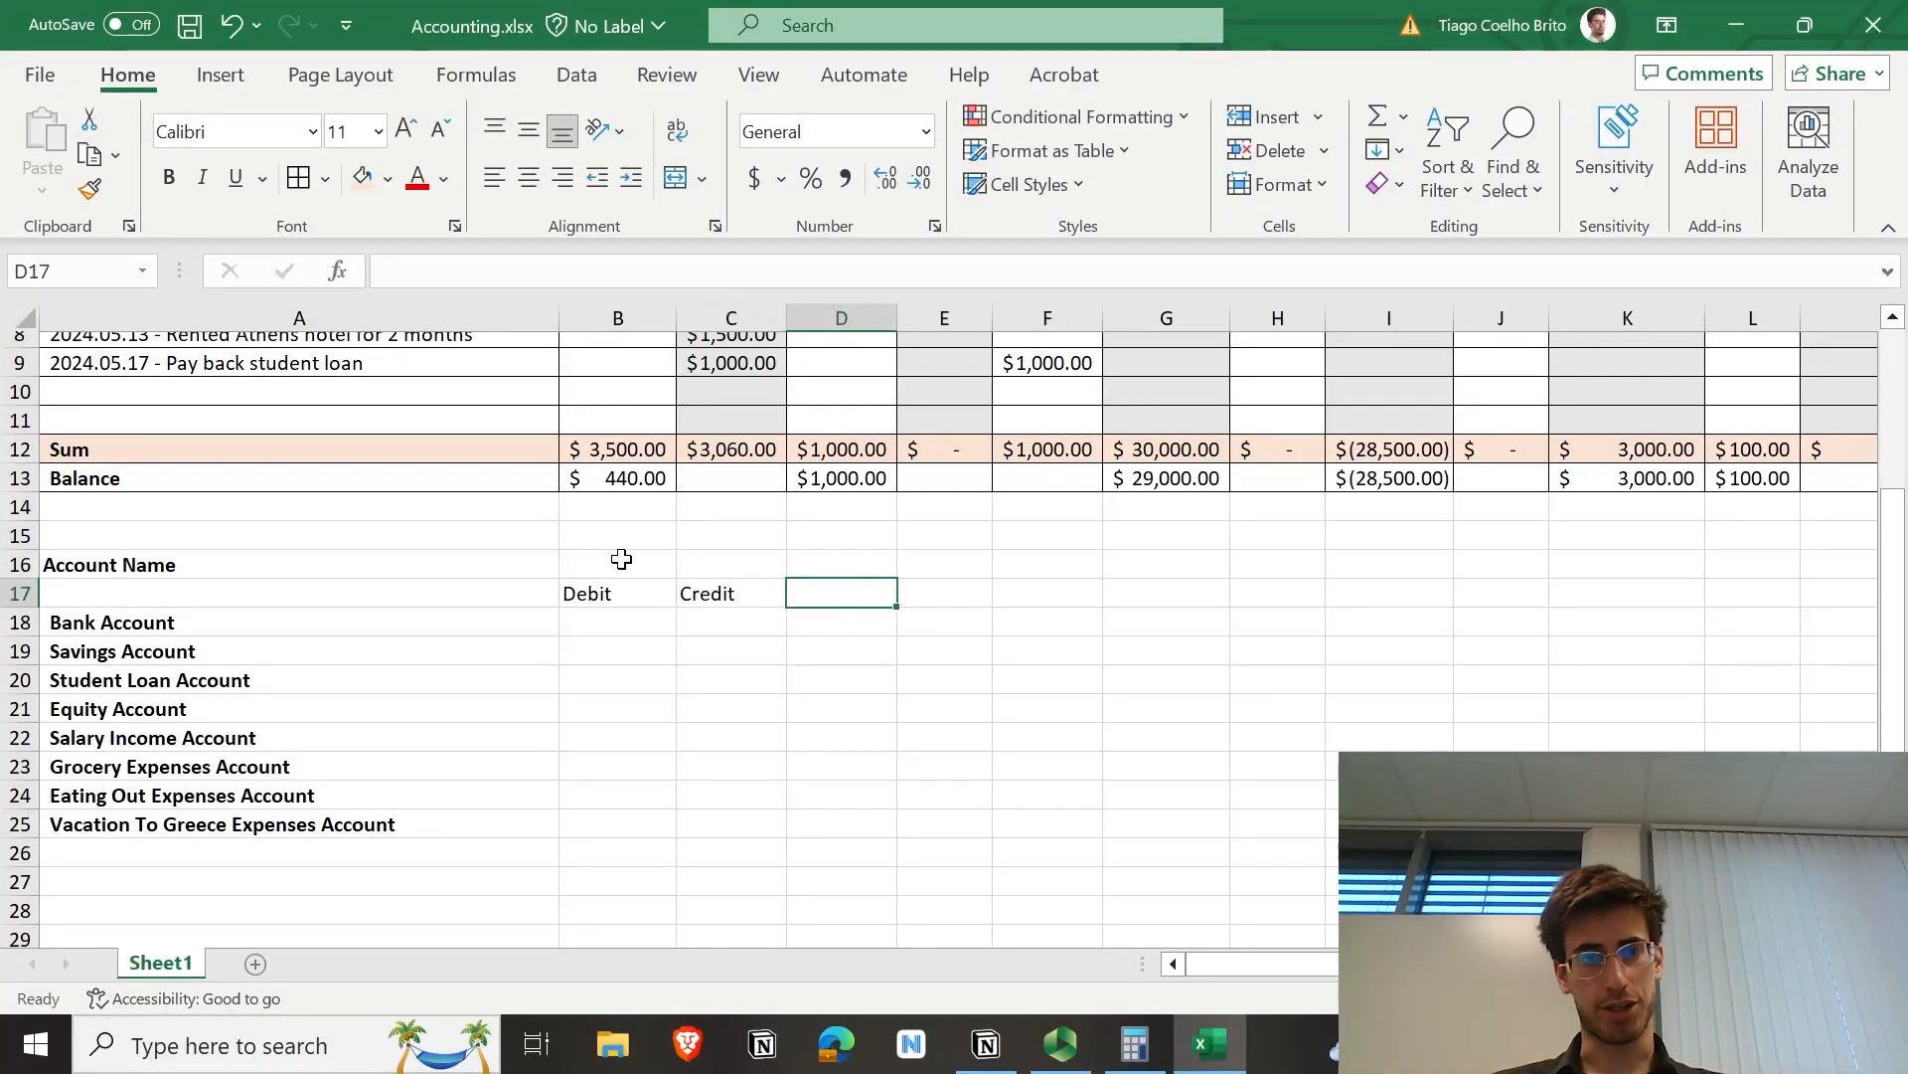
Step: Add the heading "Temporary Balance" in B16 above the existing Debit and Credit columns
click(617, 565)
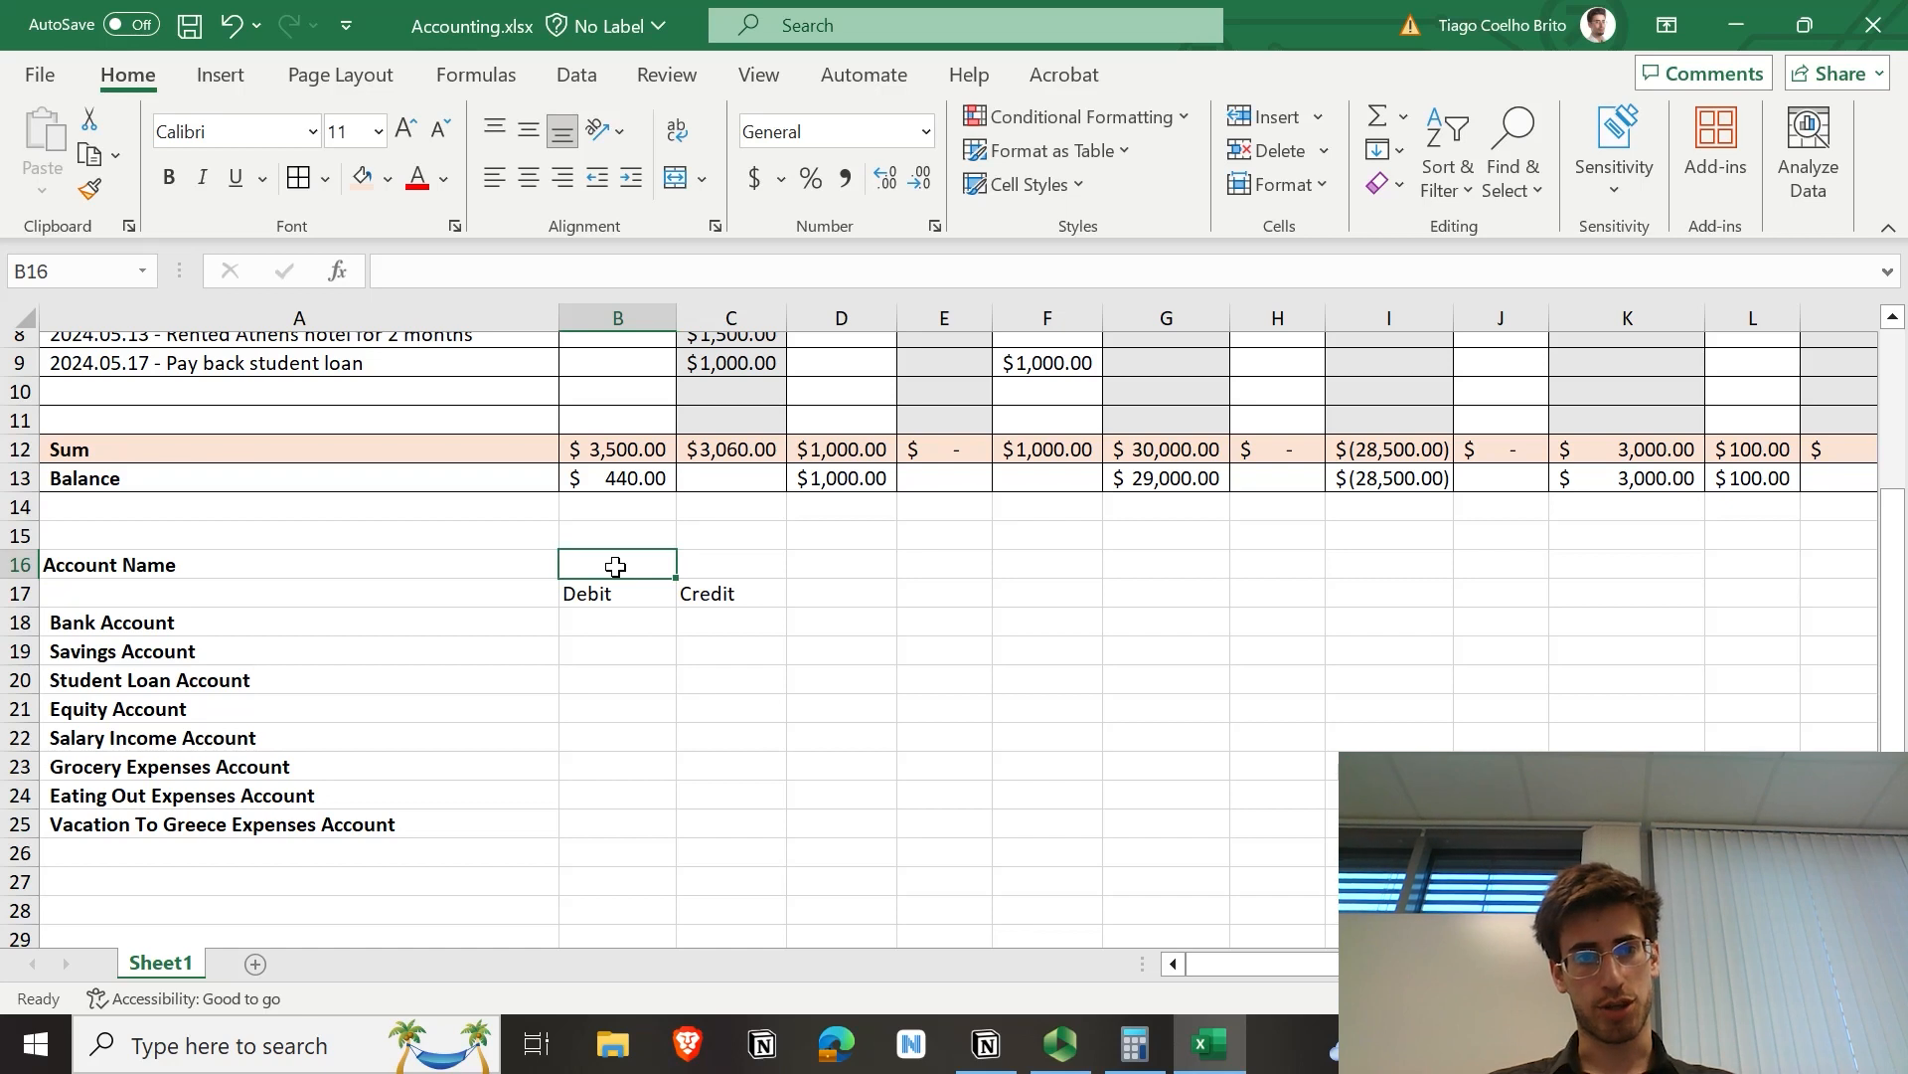
text(Temporary Balance)
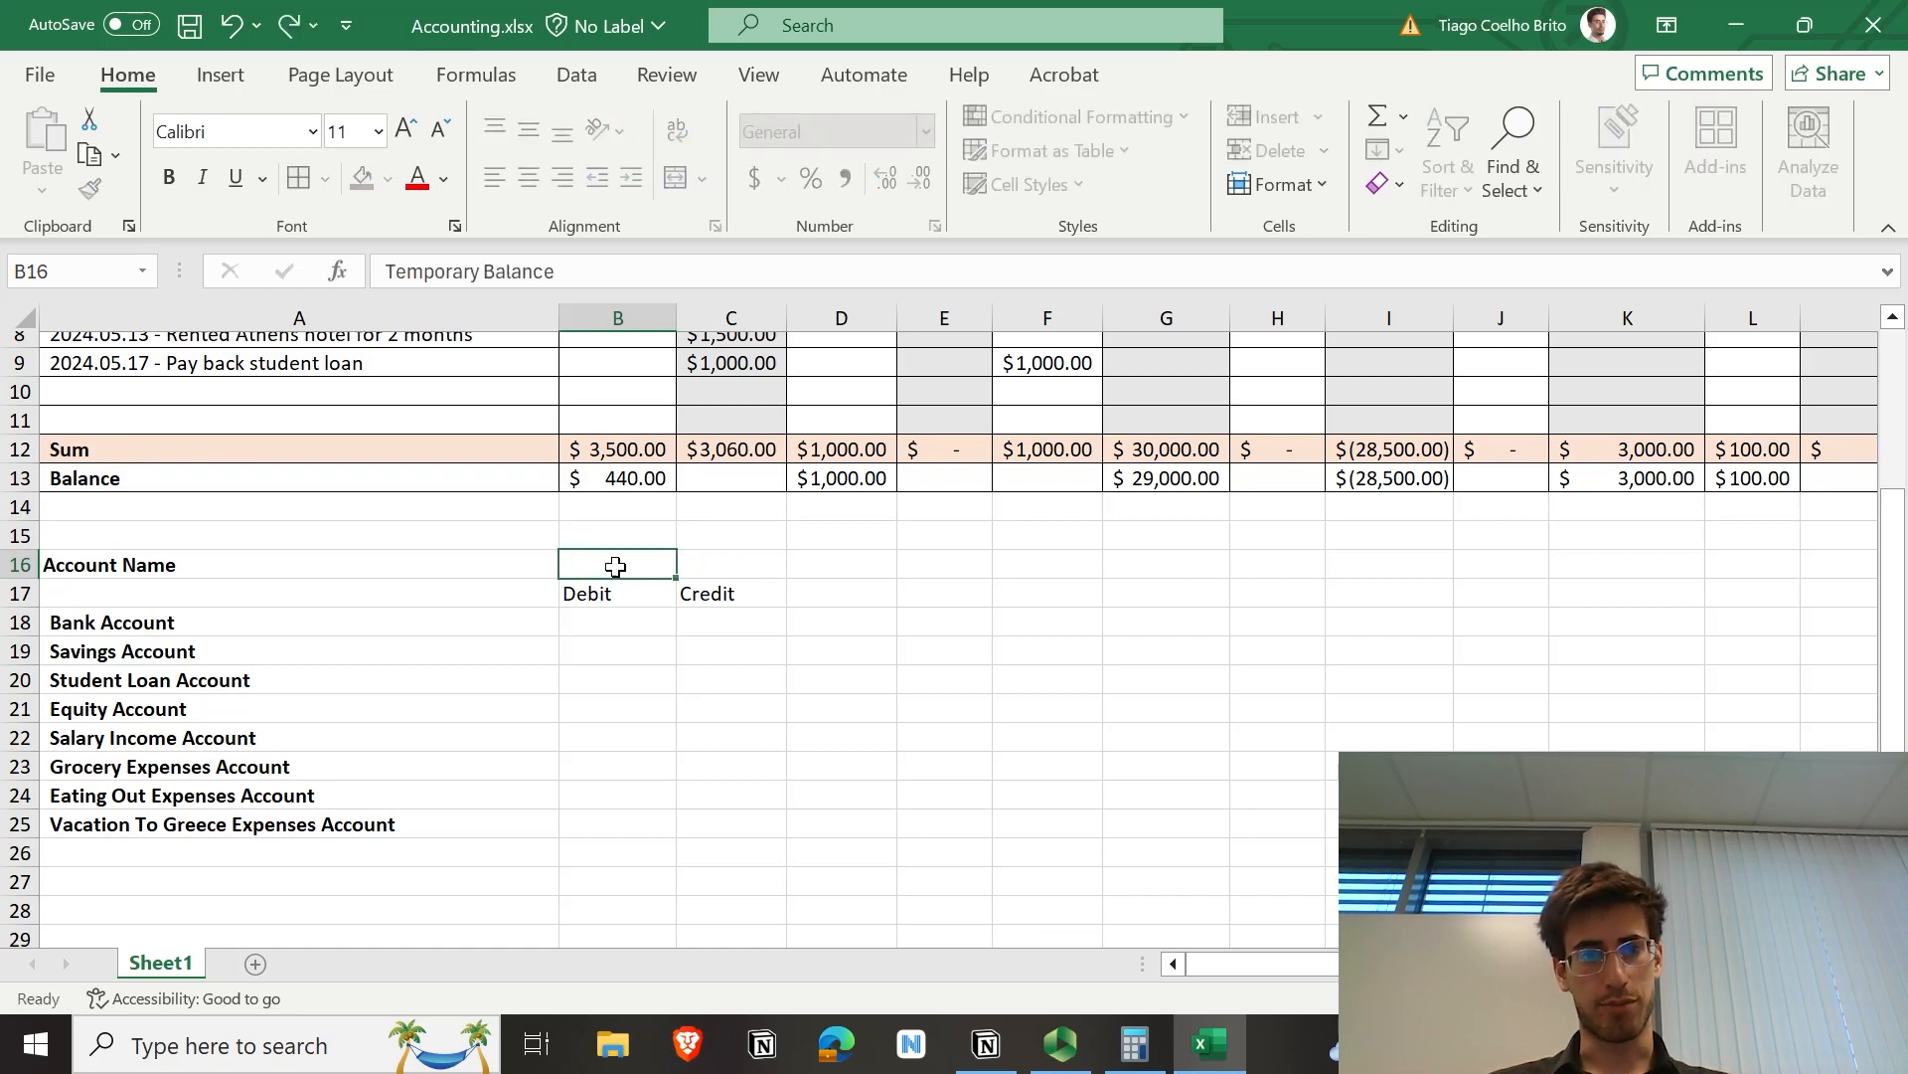
key(Tab)
key(Tab)
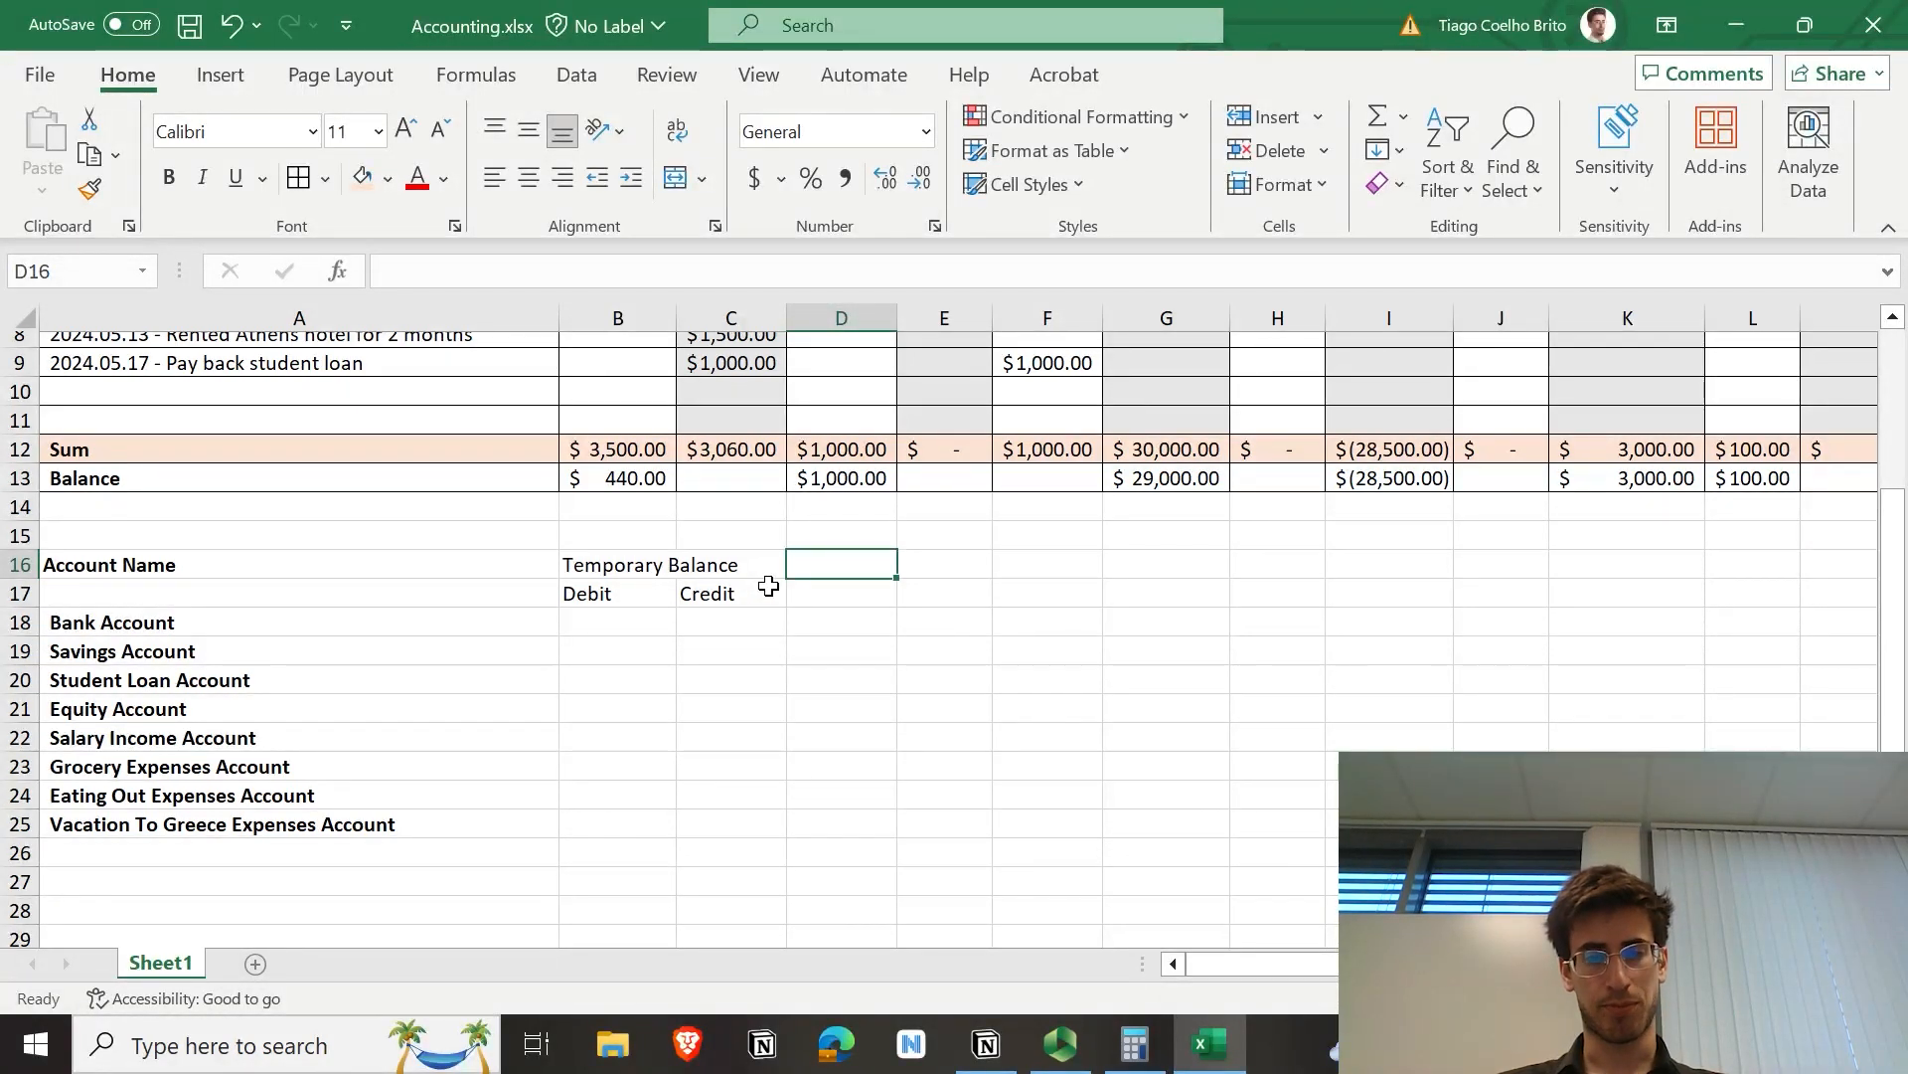
Step: Add the heading "Final Adjustments" in D16 with Debit in D17 and Credit in E17
text(Final)
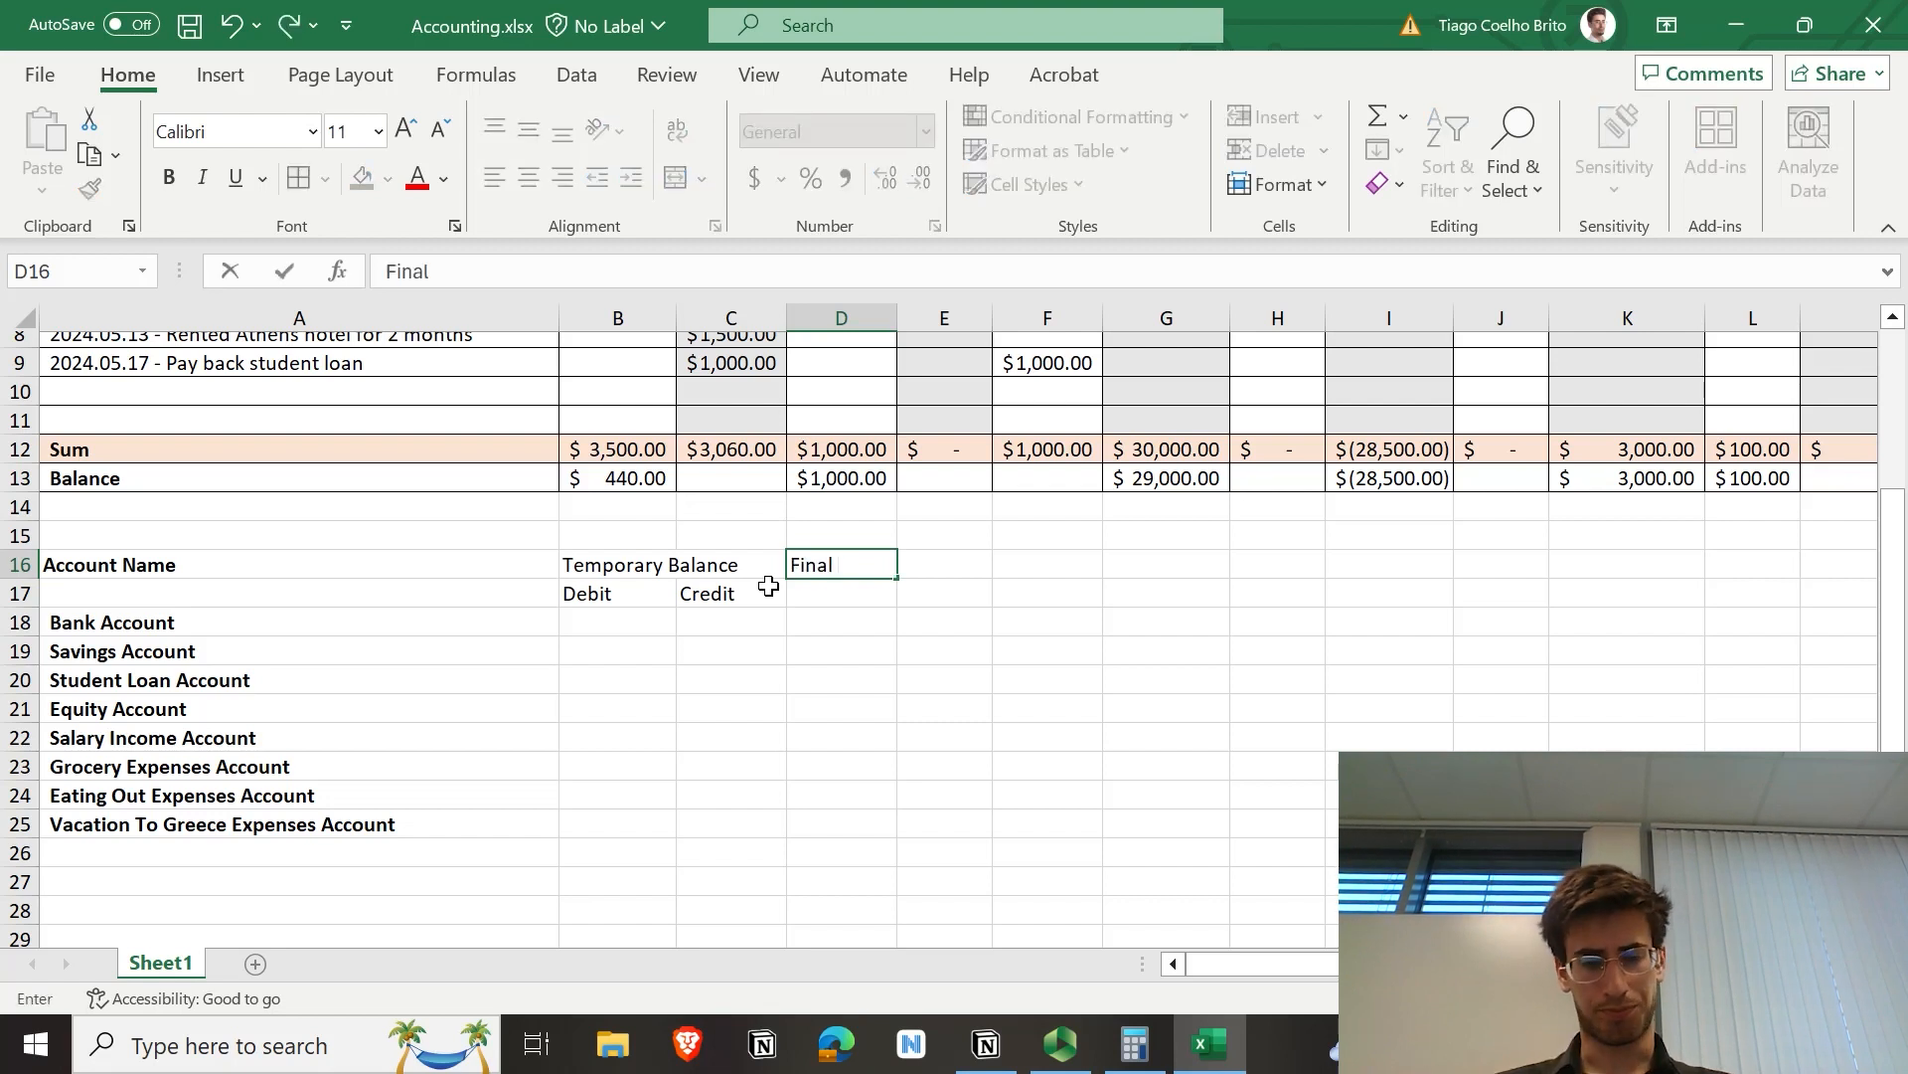
text( Adjustments)
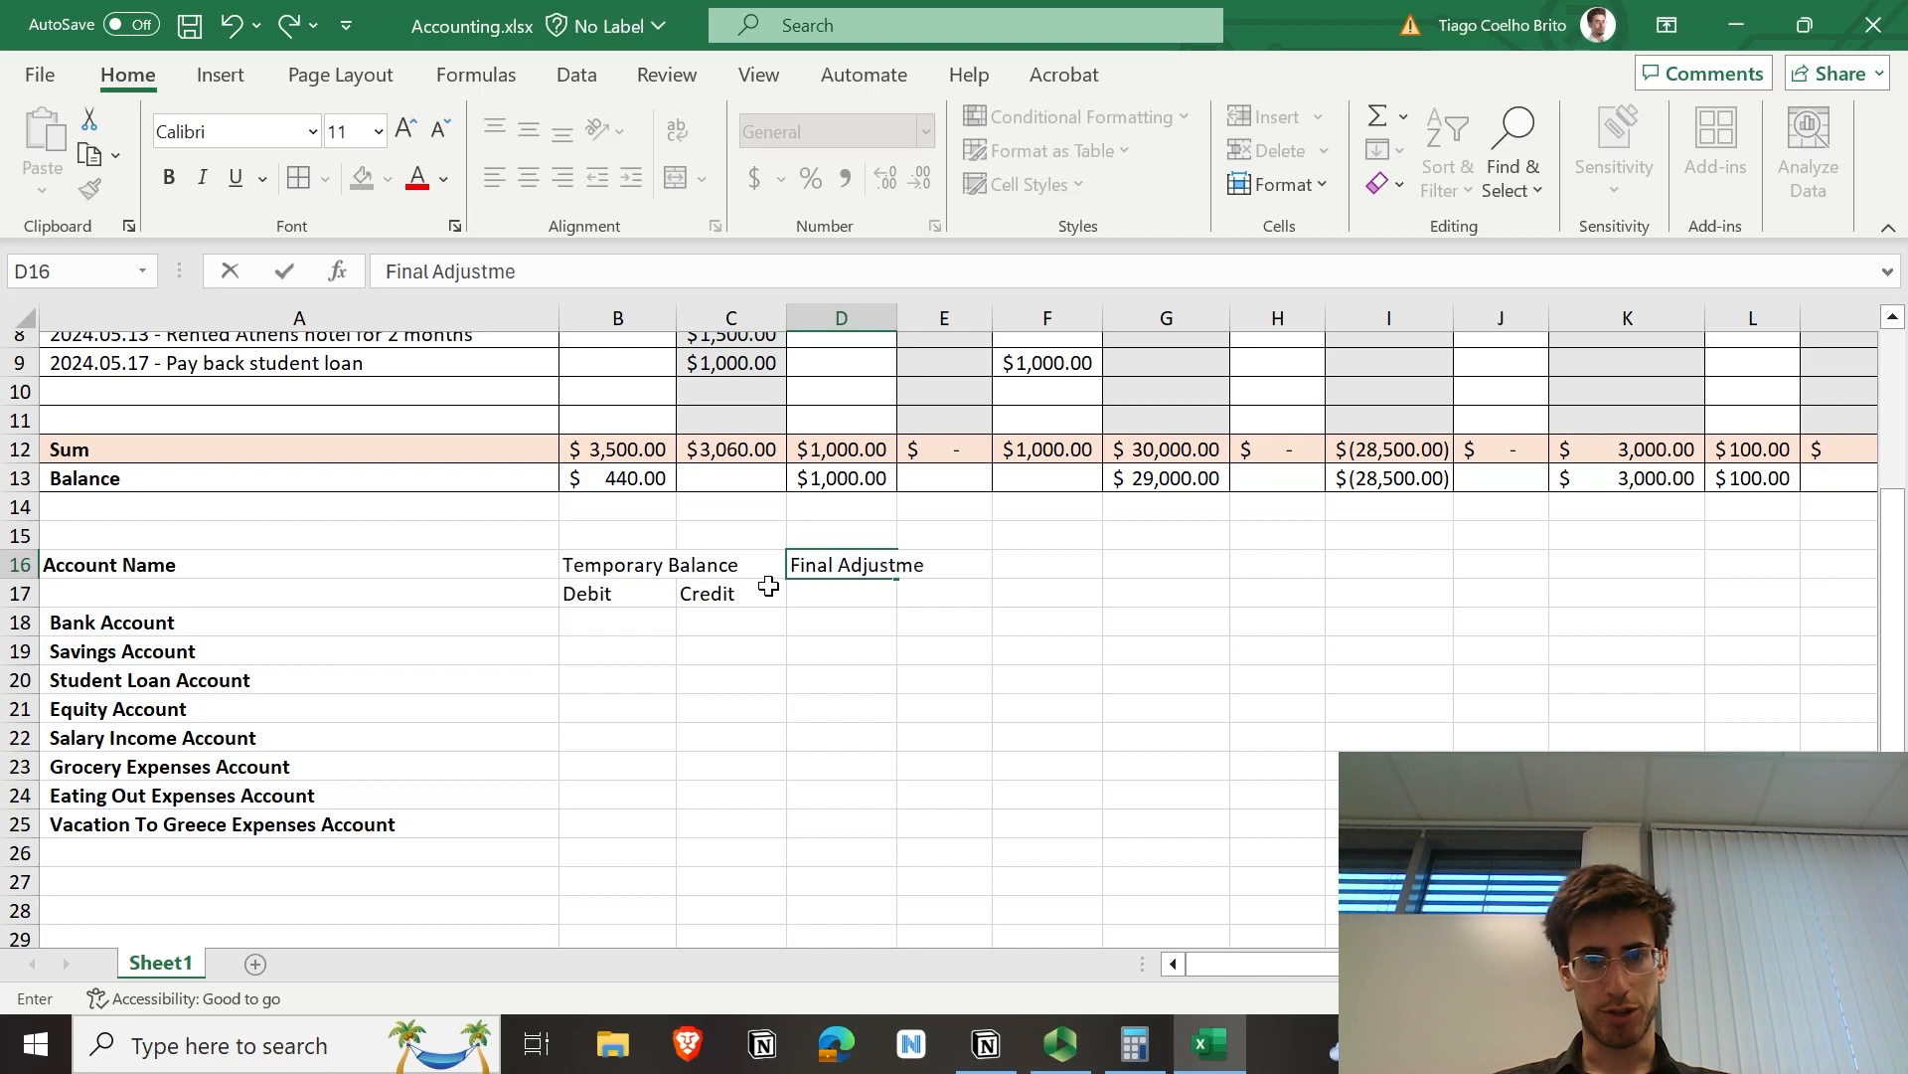
key(Tab)
key(Return)
text(Debit)
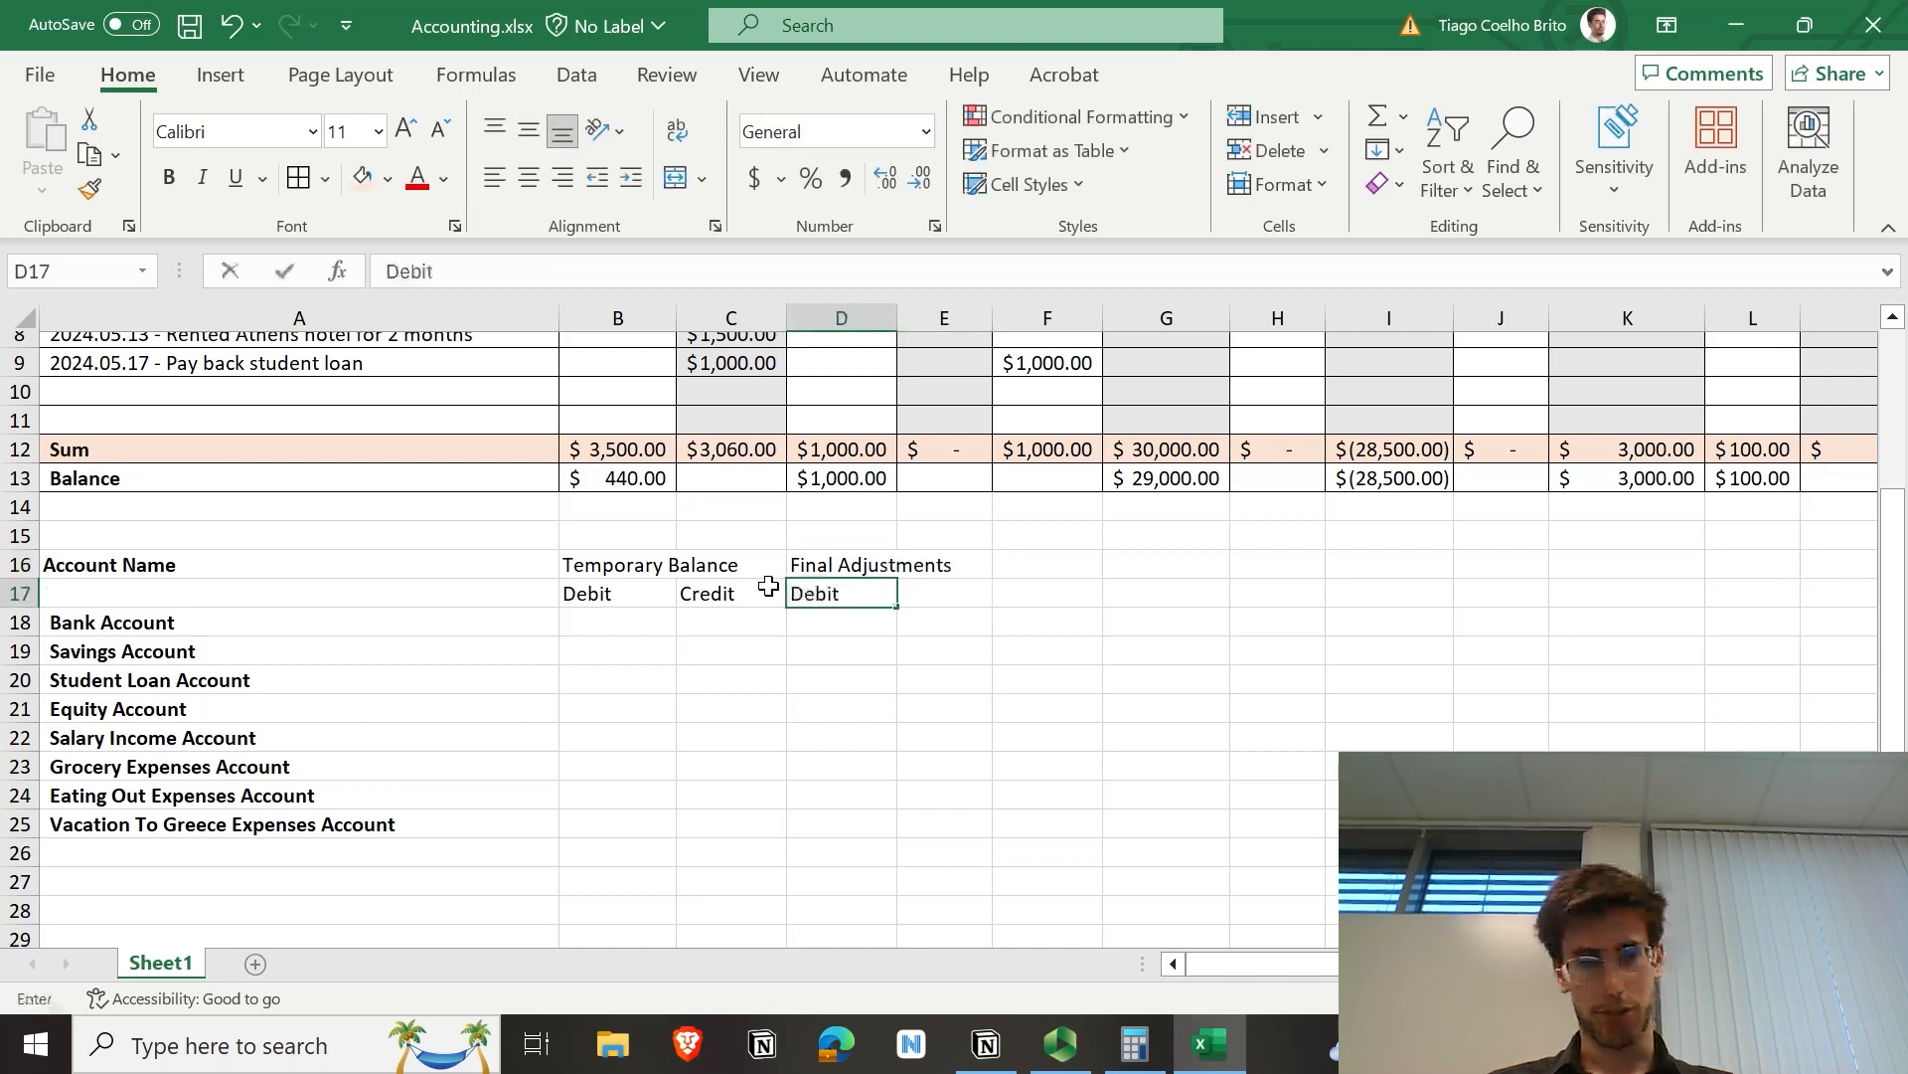
key(Tab)
text(Credit)
key(Tab)
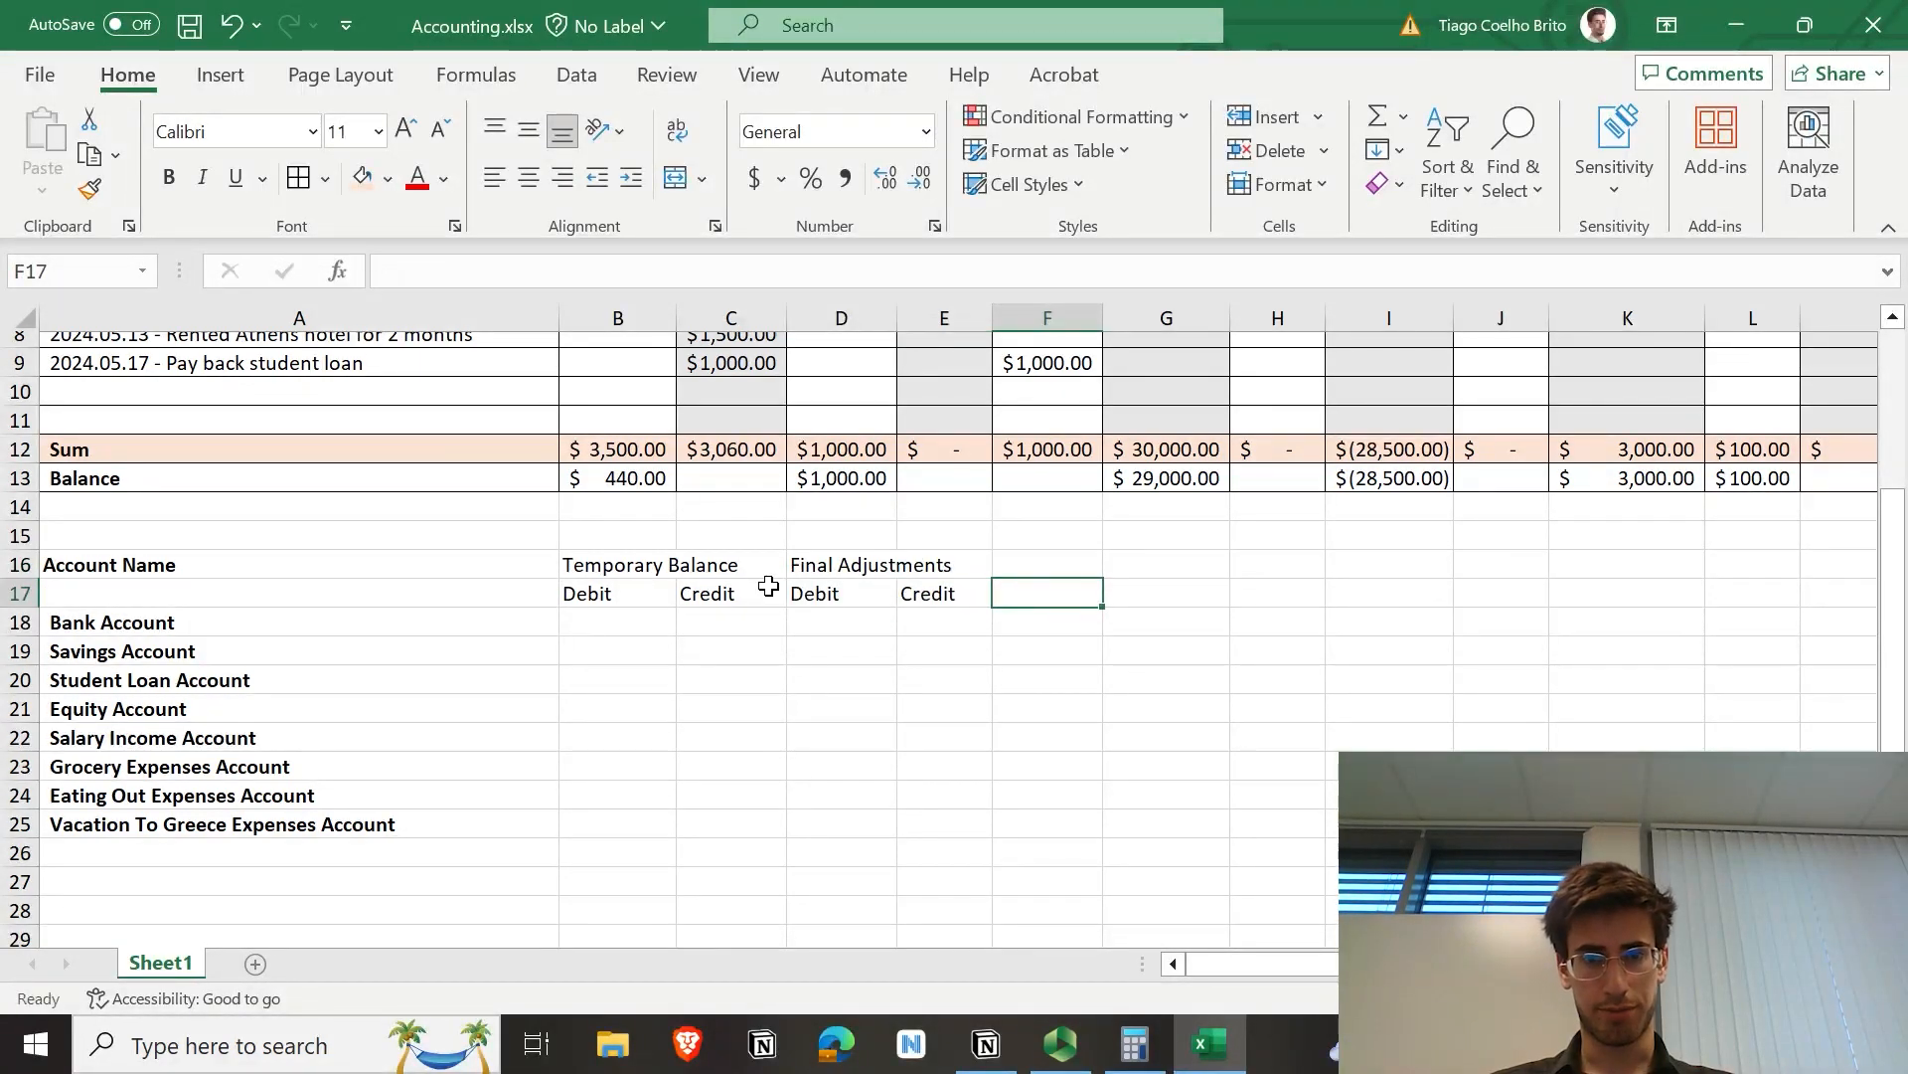
Step: Add the heading "Income Statement" in F16 with Debit in F17 and Credit in G17
key(Up)
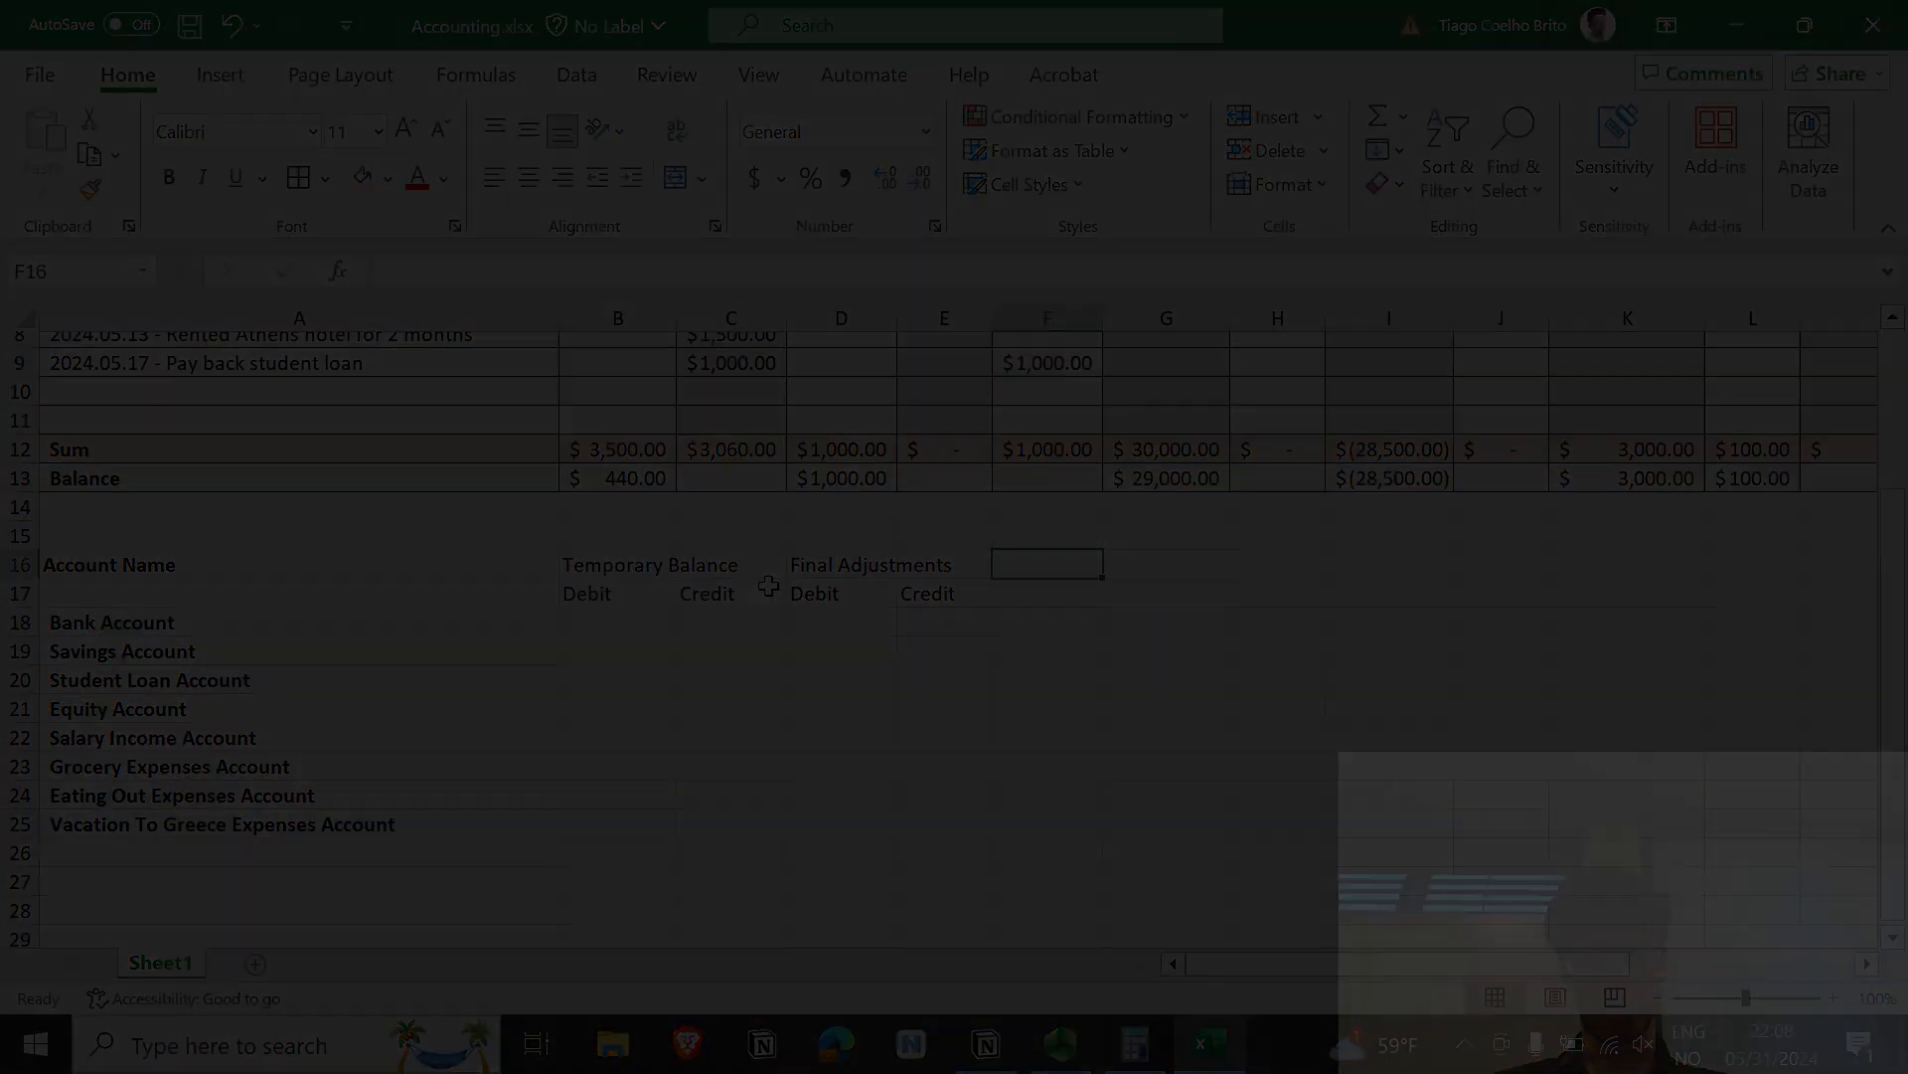
text(Income)
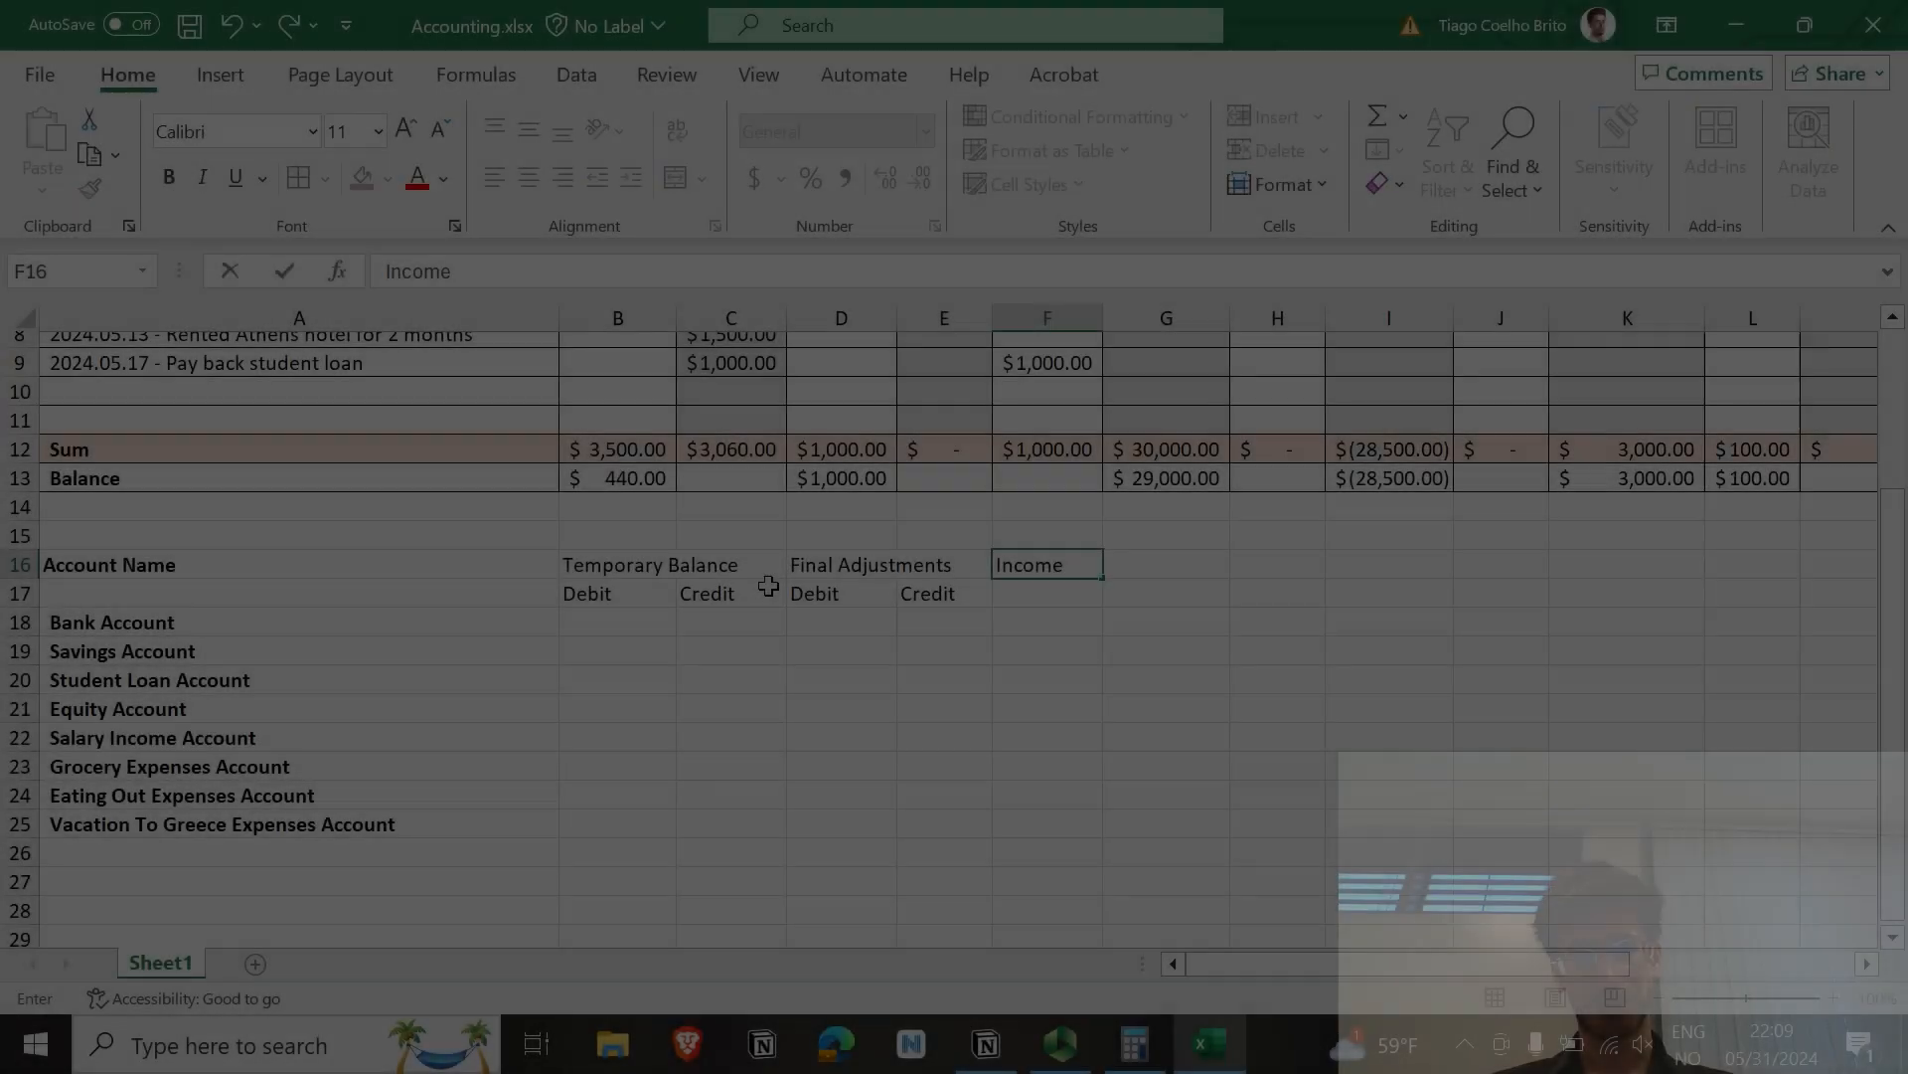
text( Statement)
key(Return)
text(Debit)
key(Tab)
text(Credit)
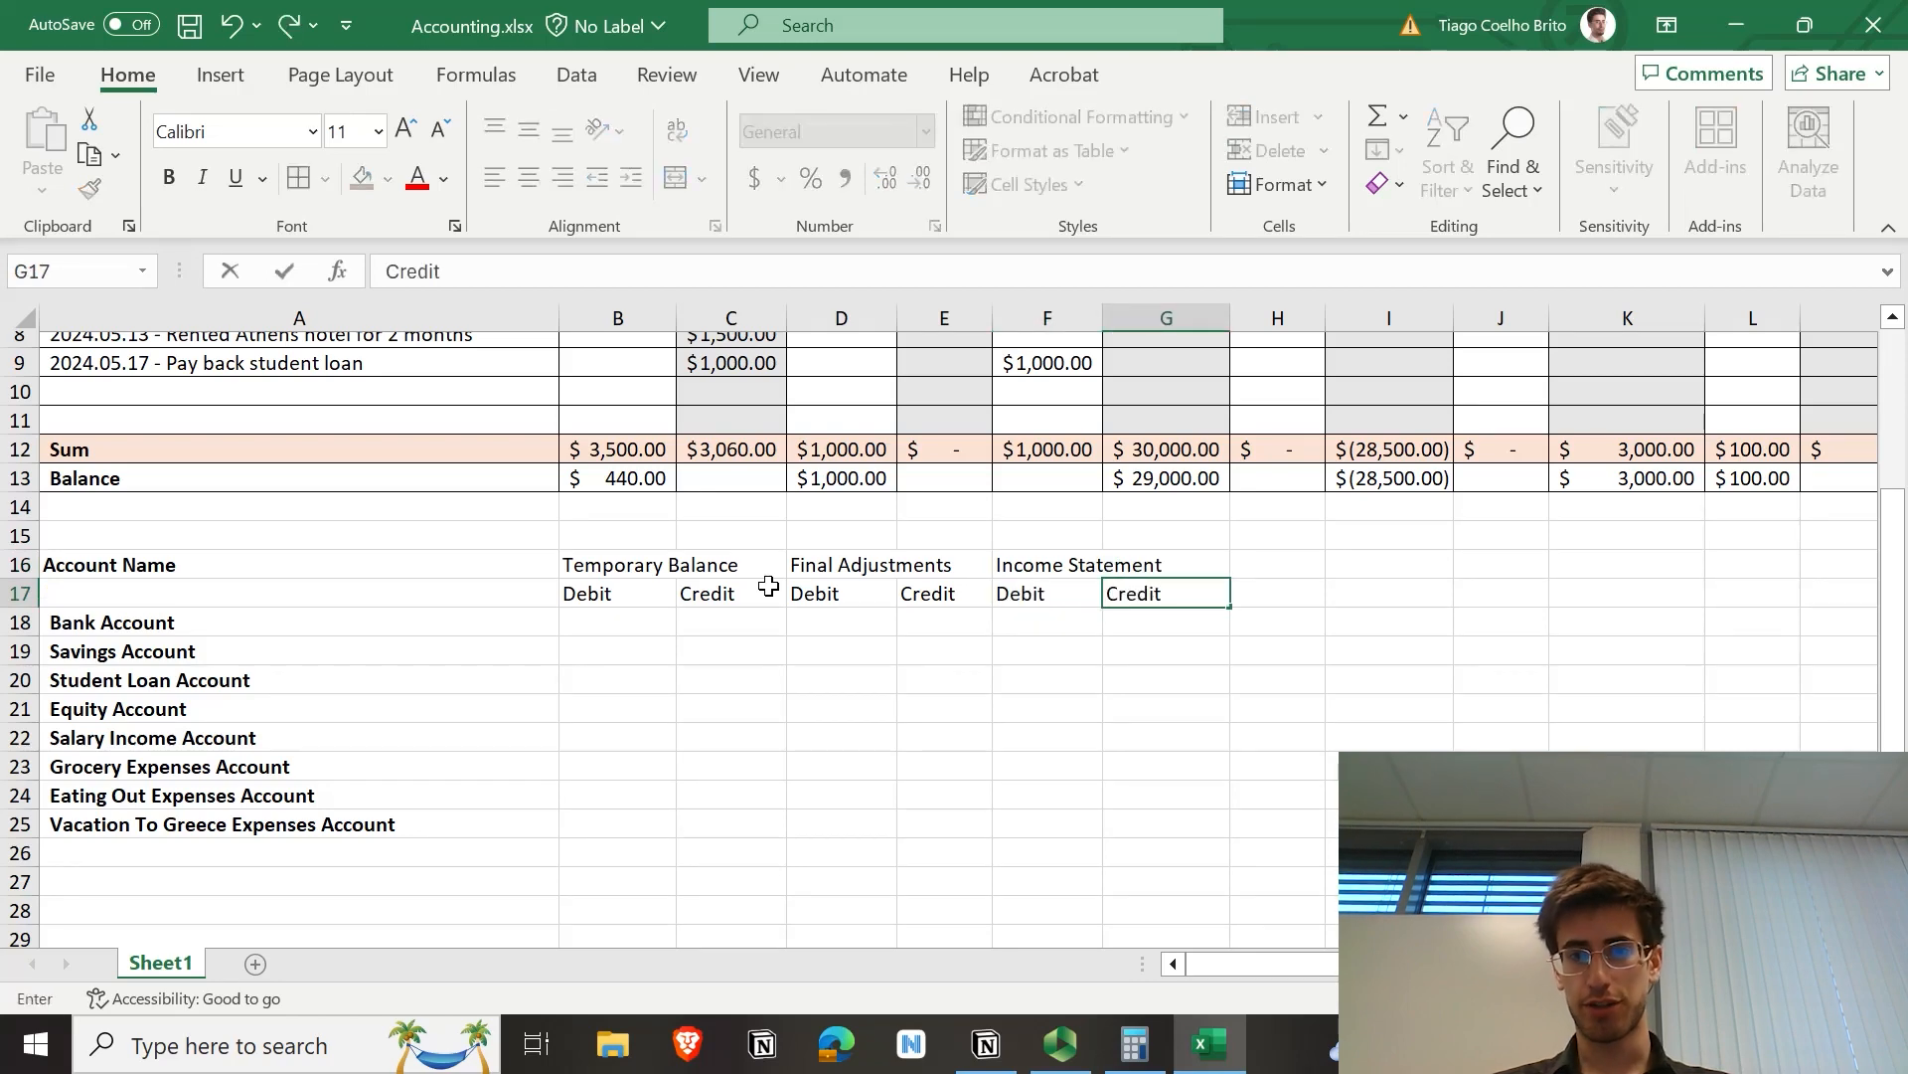
key(Tab)
Step: Add the heading "Balance Sheet" in H16 with Debit in H17 and Credit in I17
key(Up)
text(Balance)
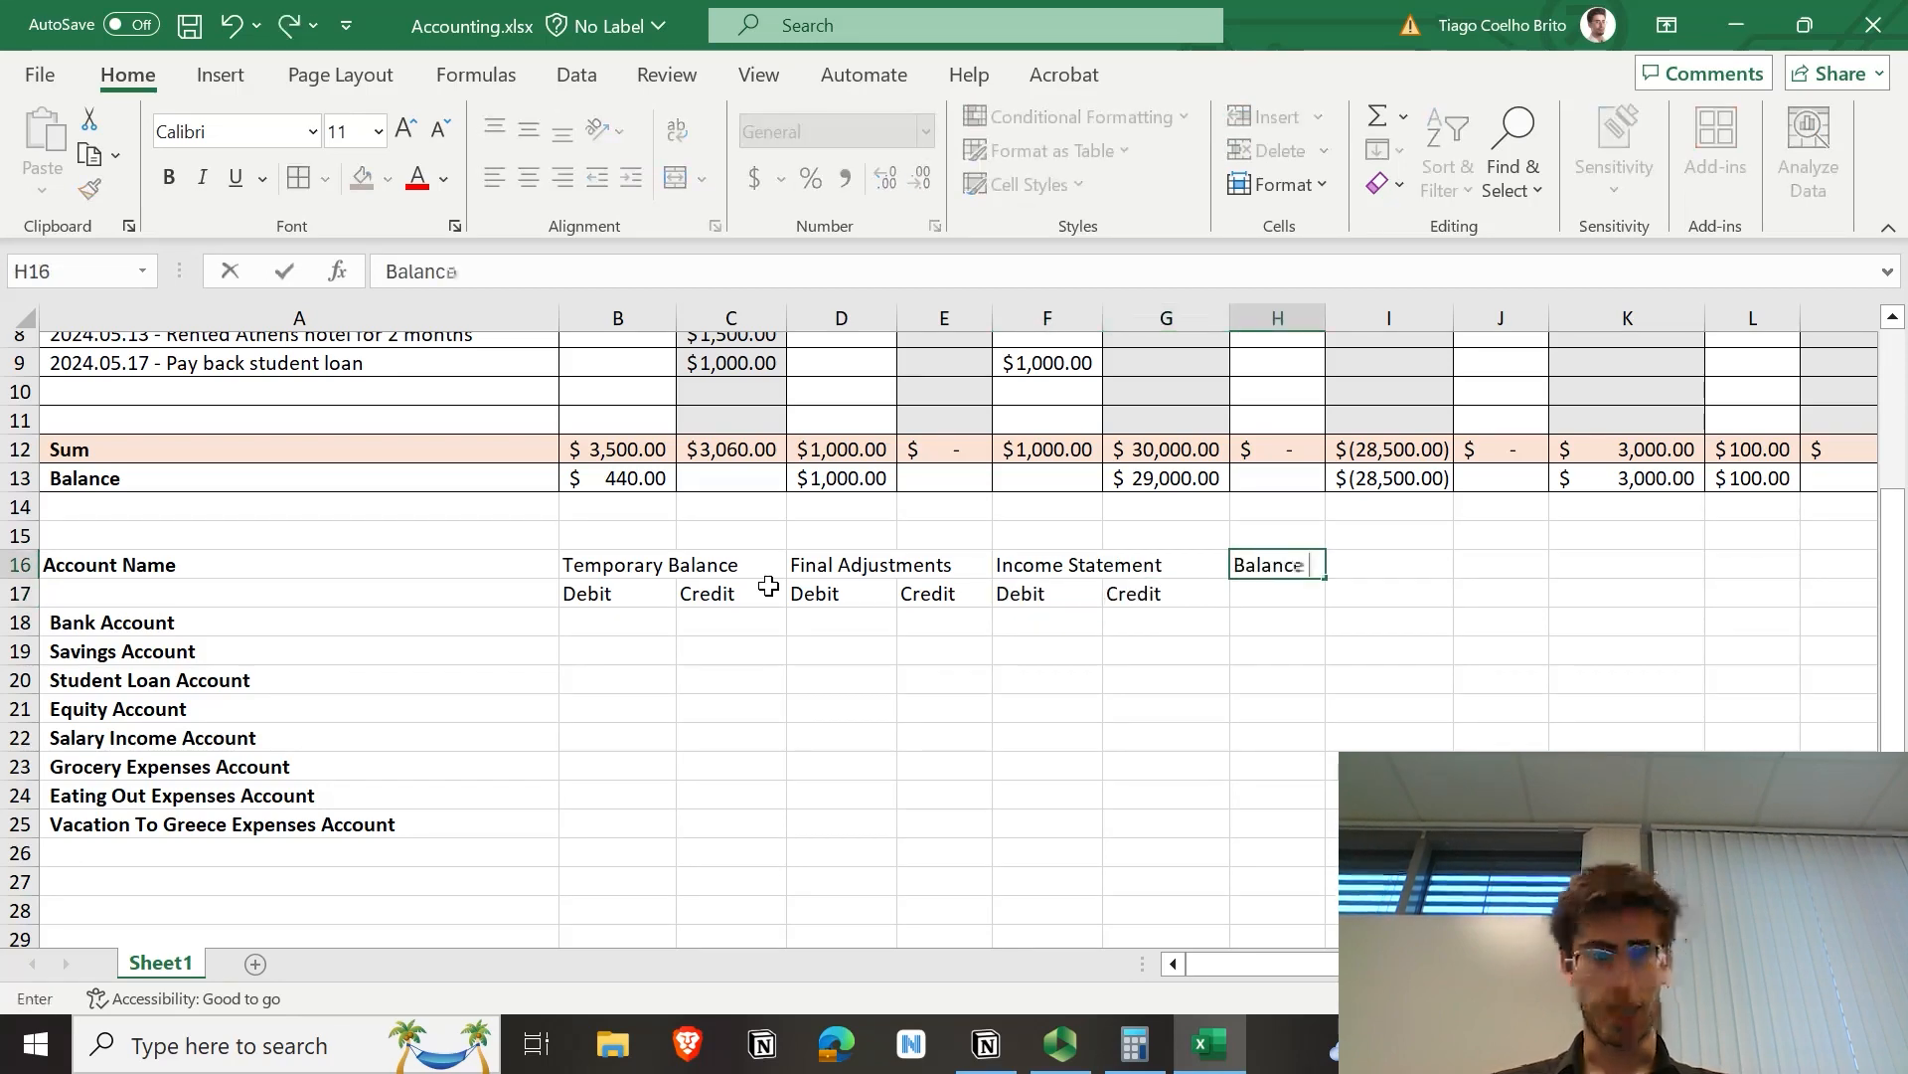
text( Sheet)
key(Return)
text(Debit)
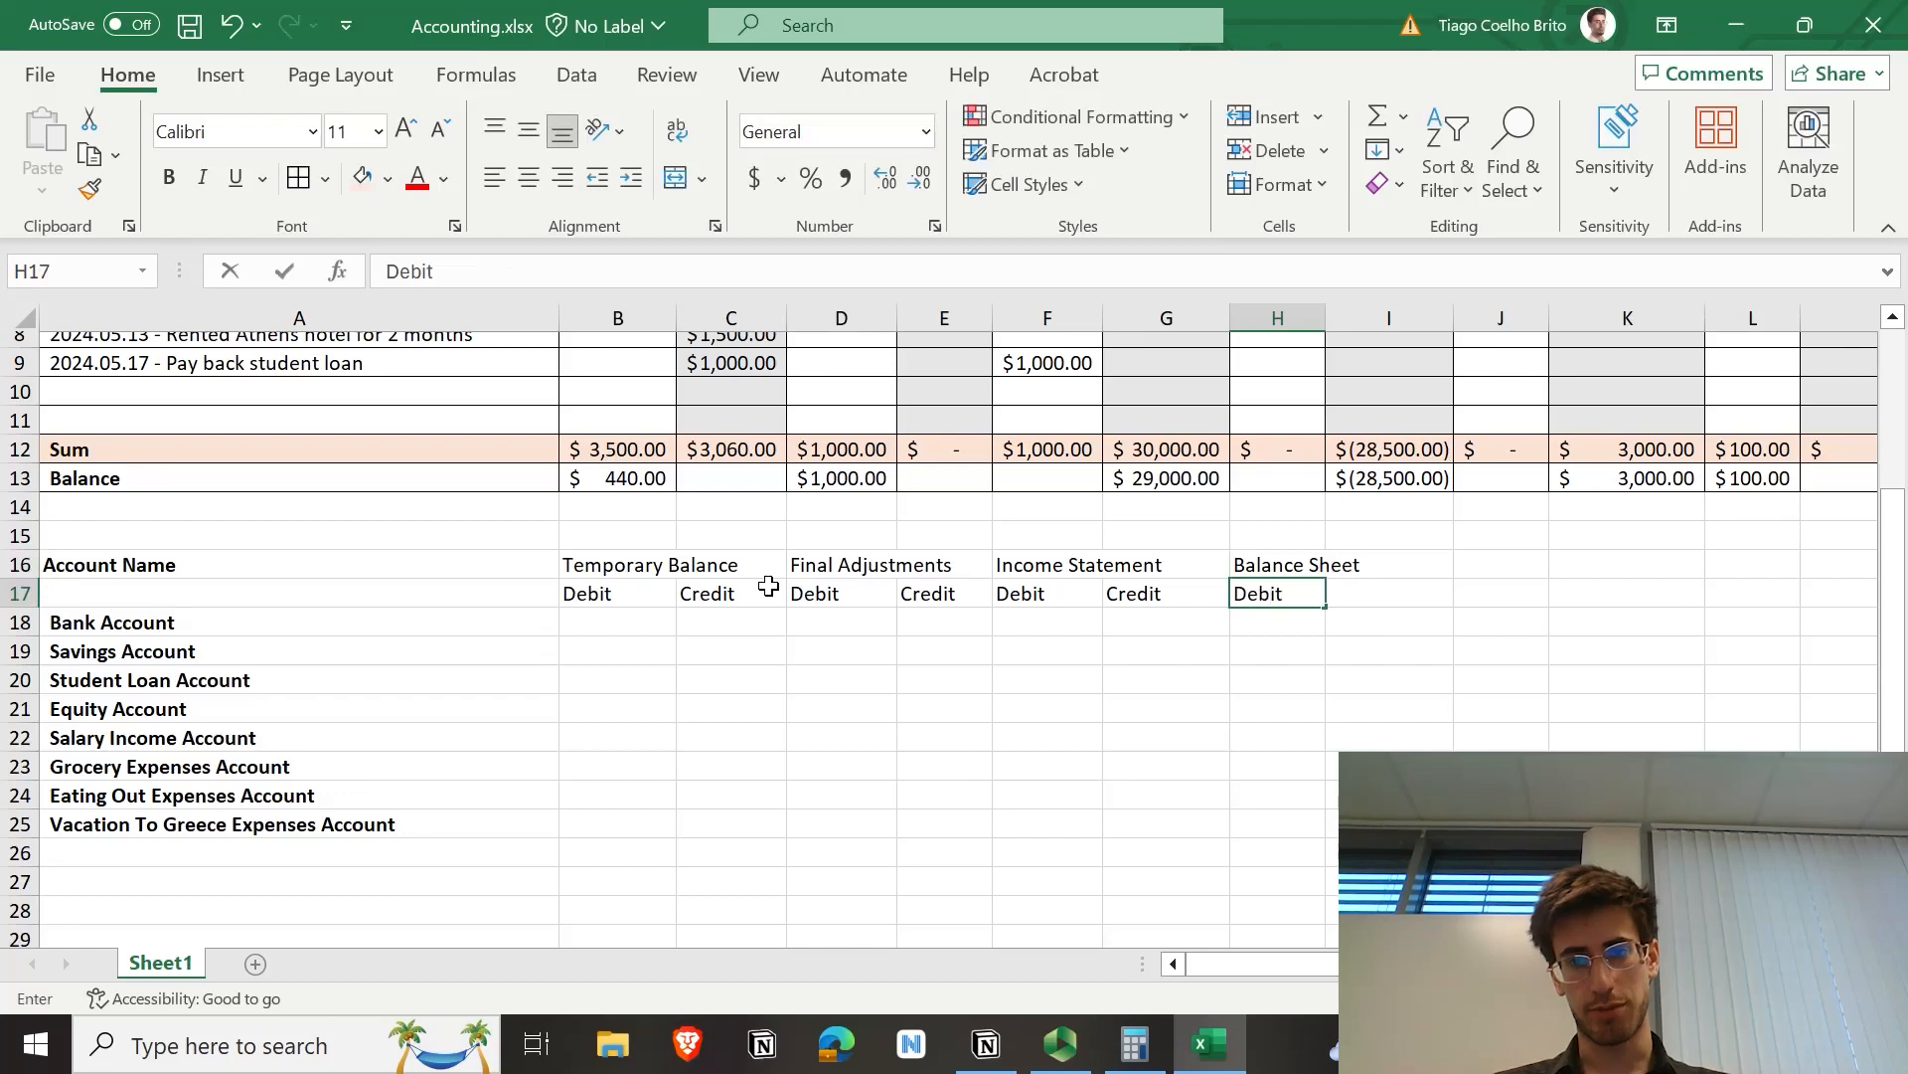
key(Tab)
text(Credit)
key(Return)
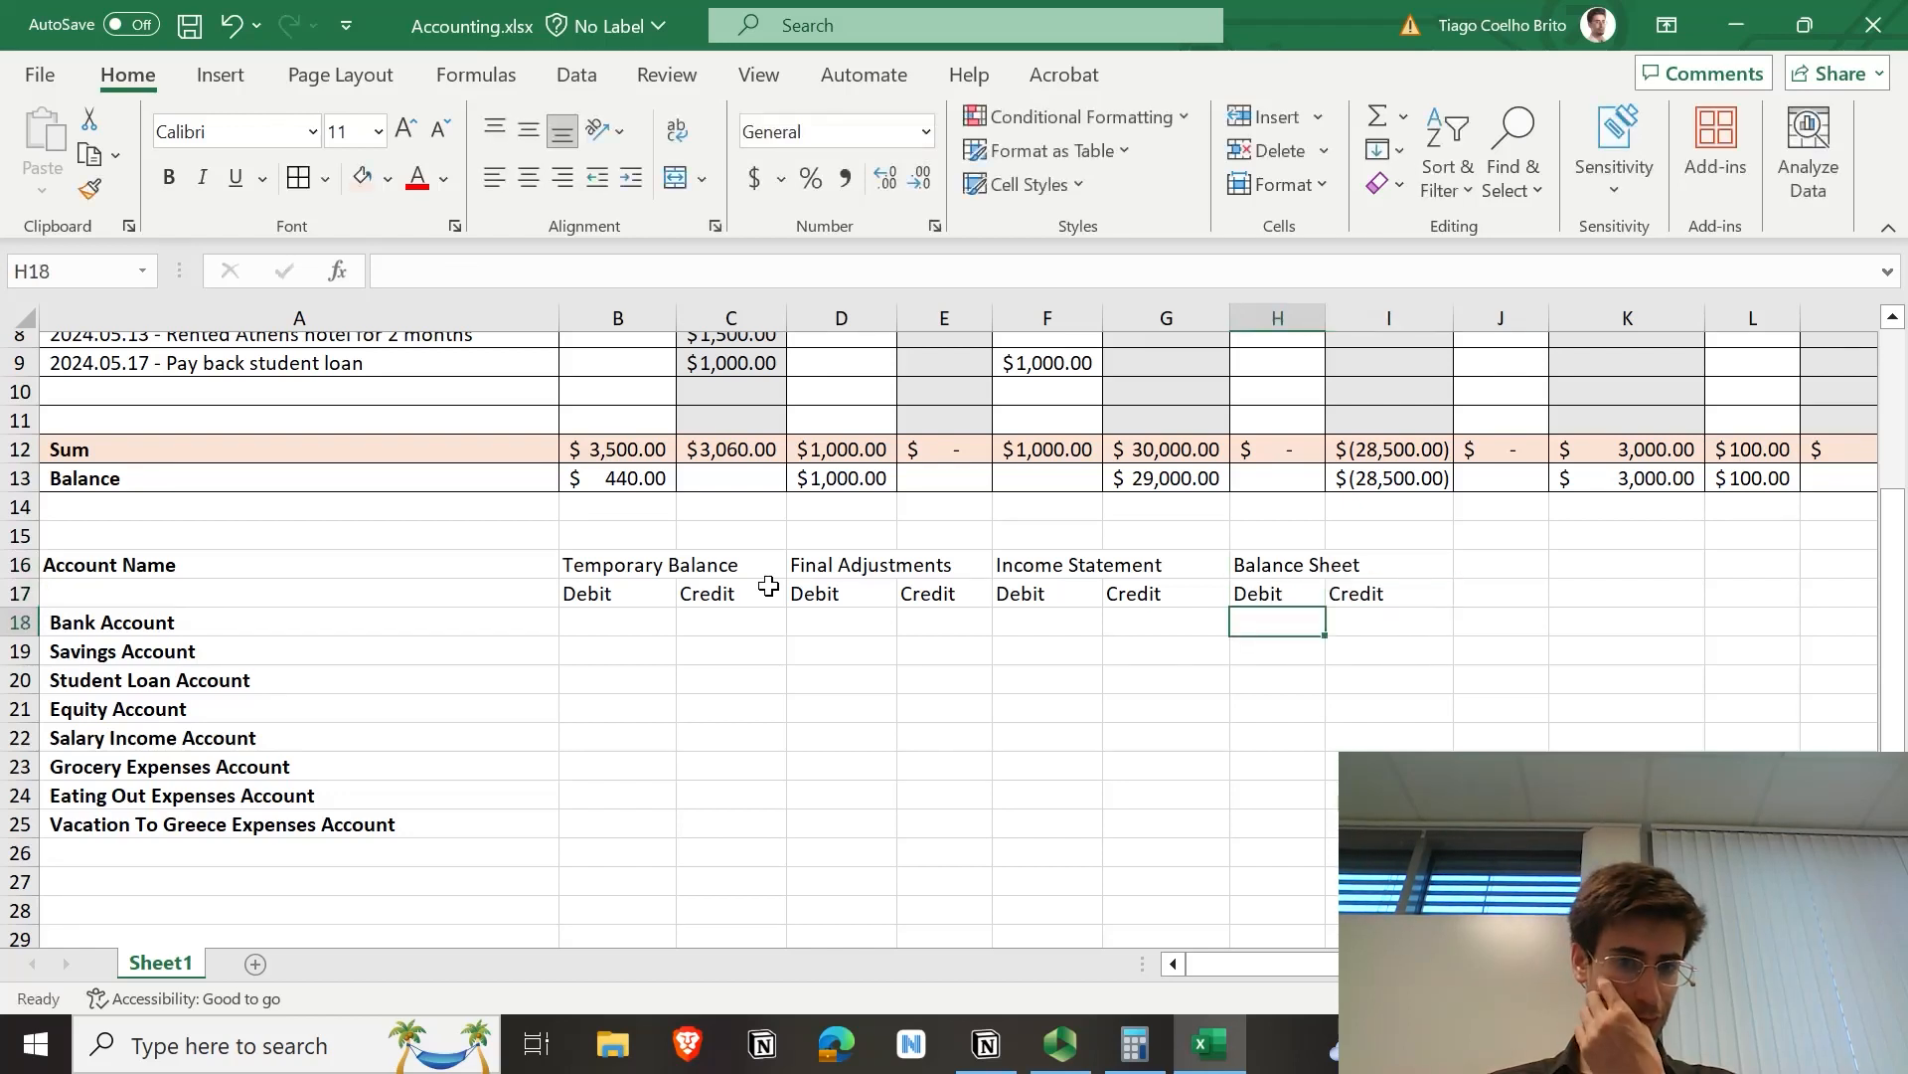
Step: Link the Bank and Savings Accounts' temporary debit balances in B18 and B19 to the ledger balances B13 and D13
click(598, 623)
scroll(599, 622, down, 2)
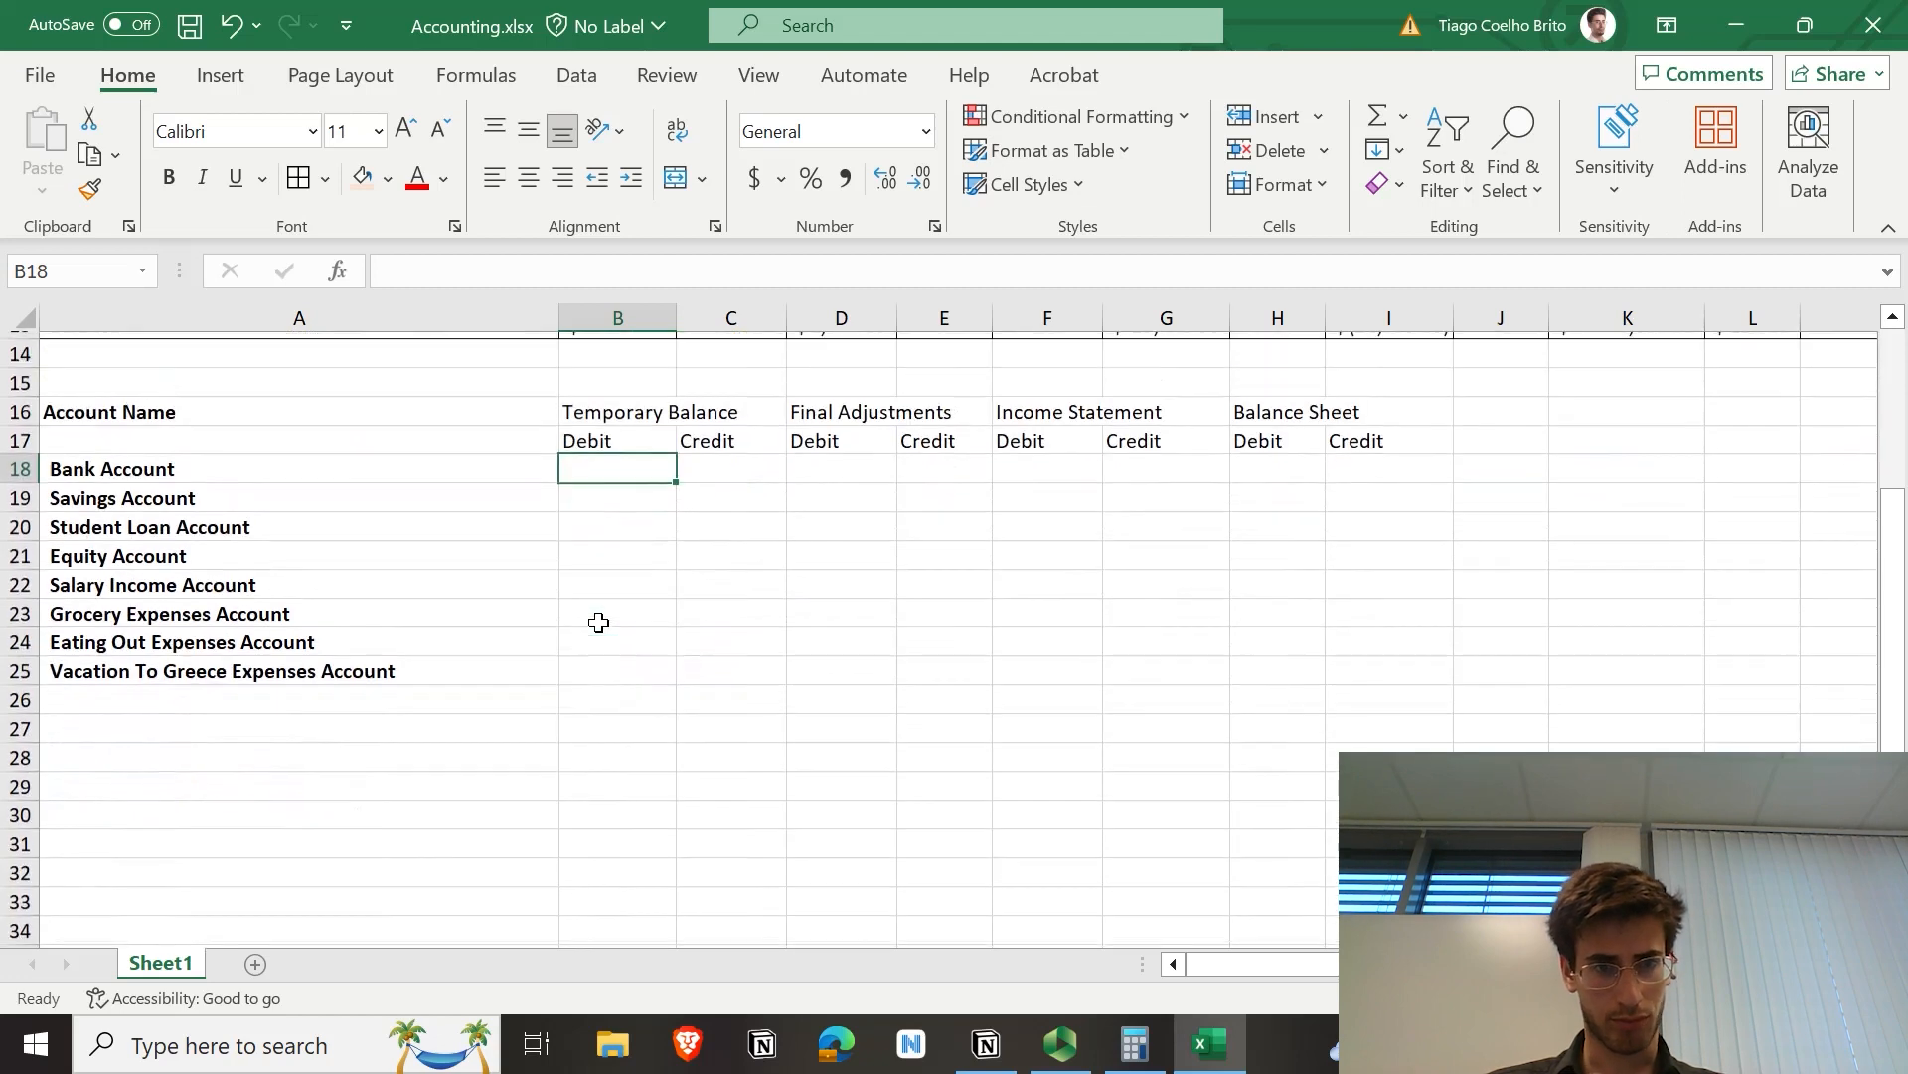
scroll(598, 622, up, 1)
scroll(598, 656, up, 1)
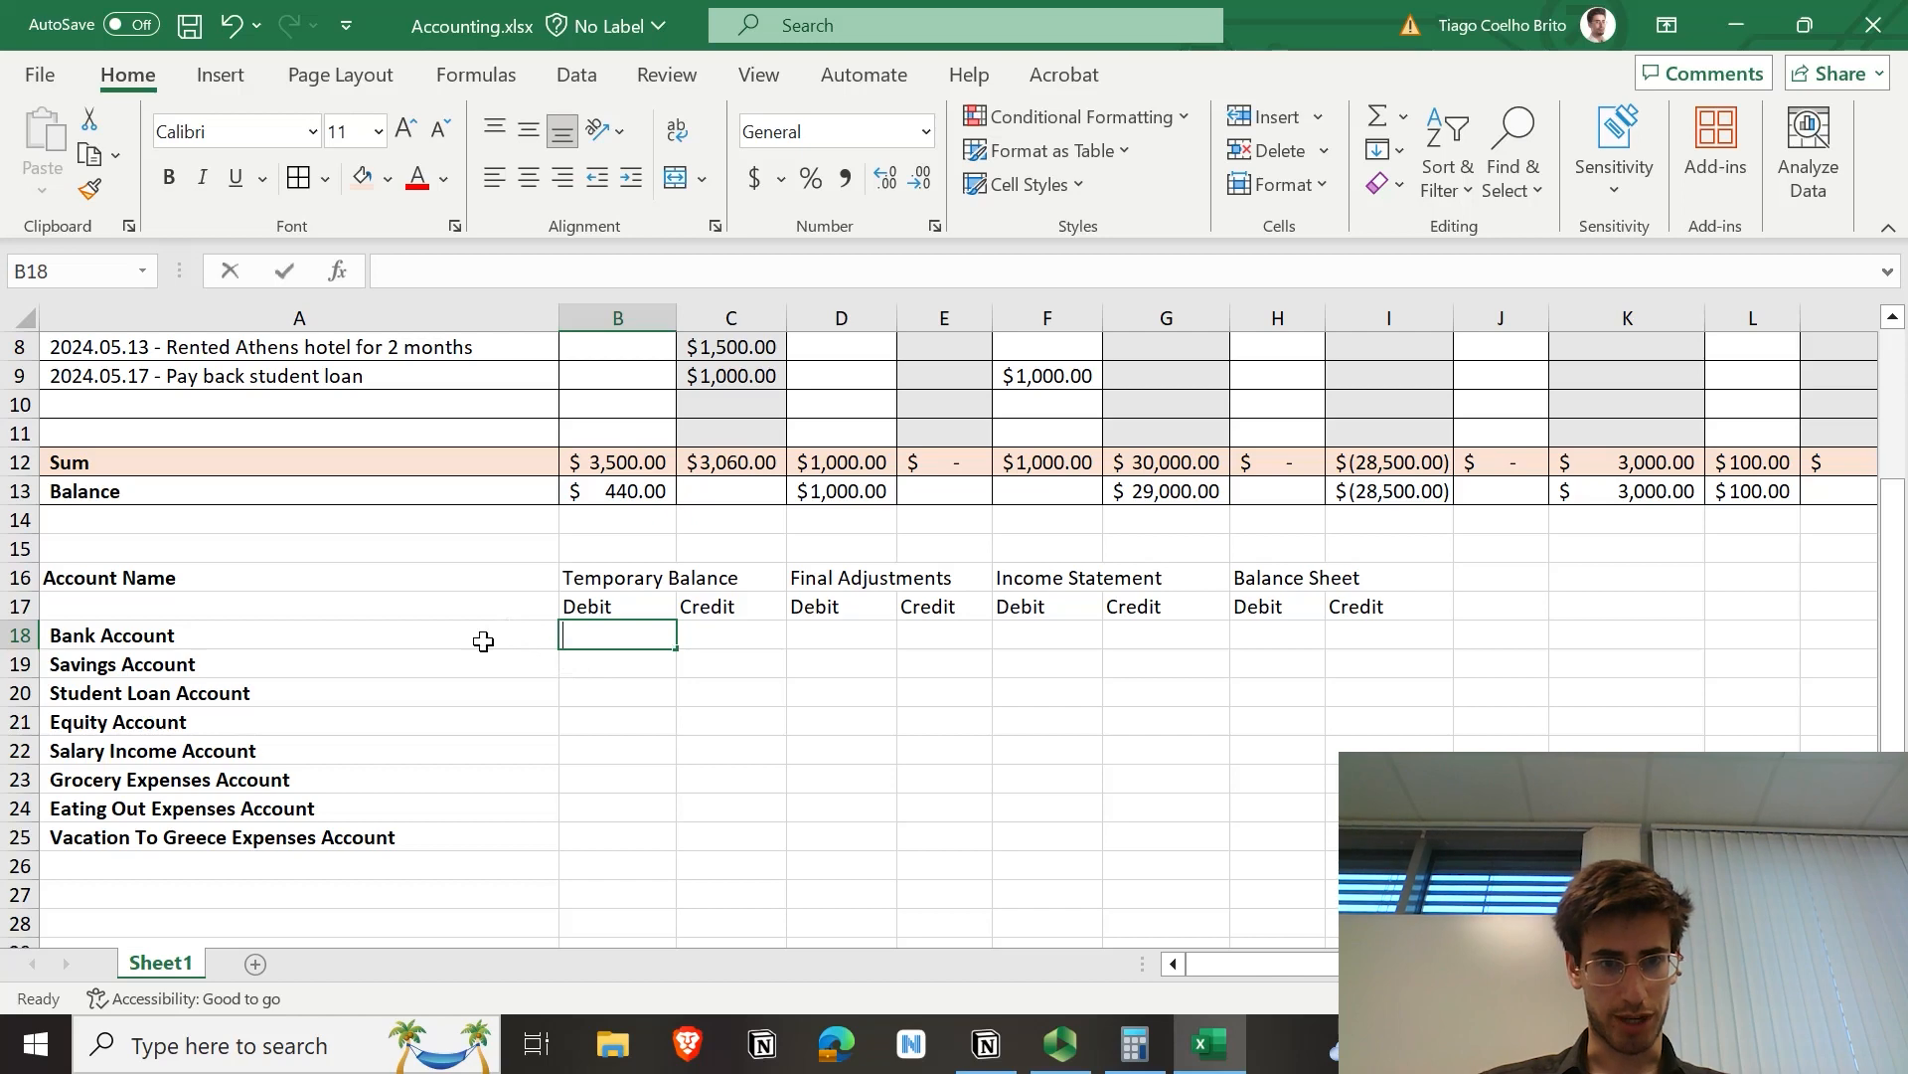
text(=)
click(608, 491)
key(Return)
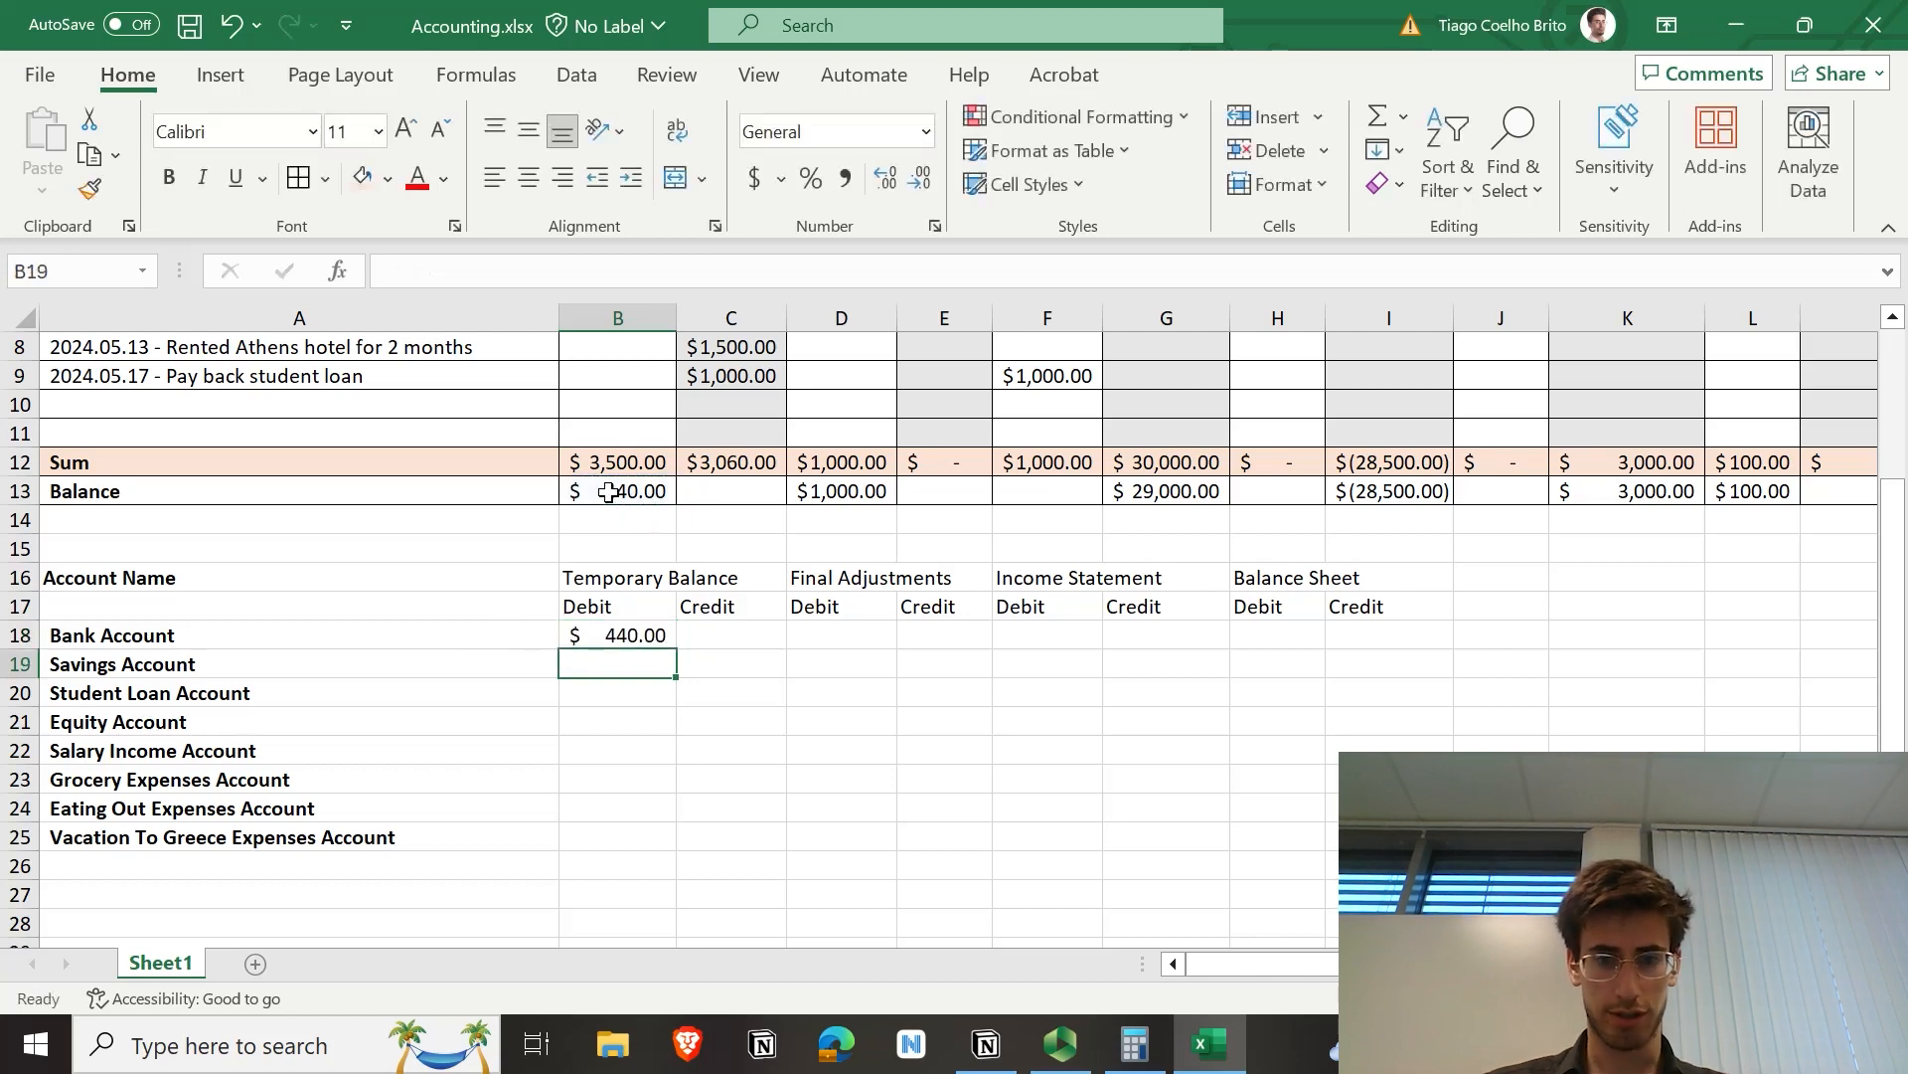
text(=)
click(829, 493)
key(Return)
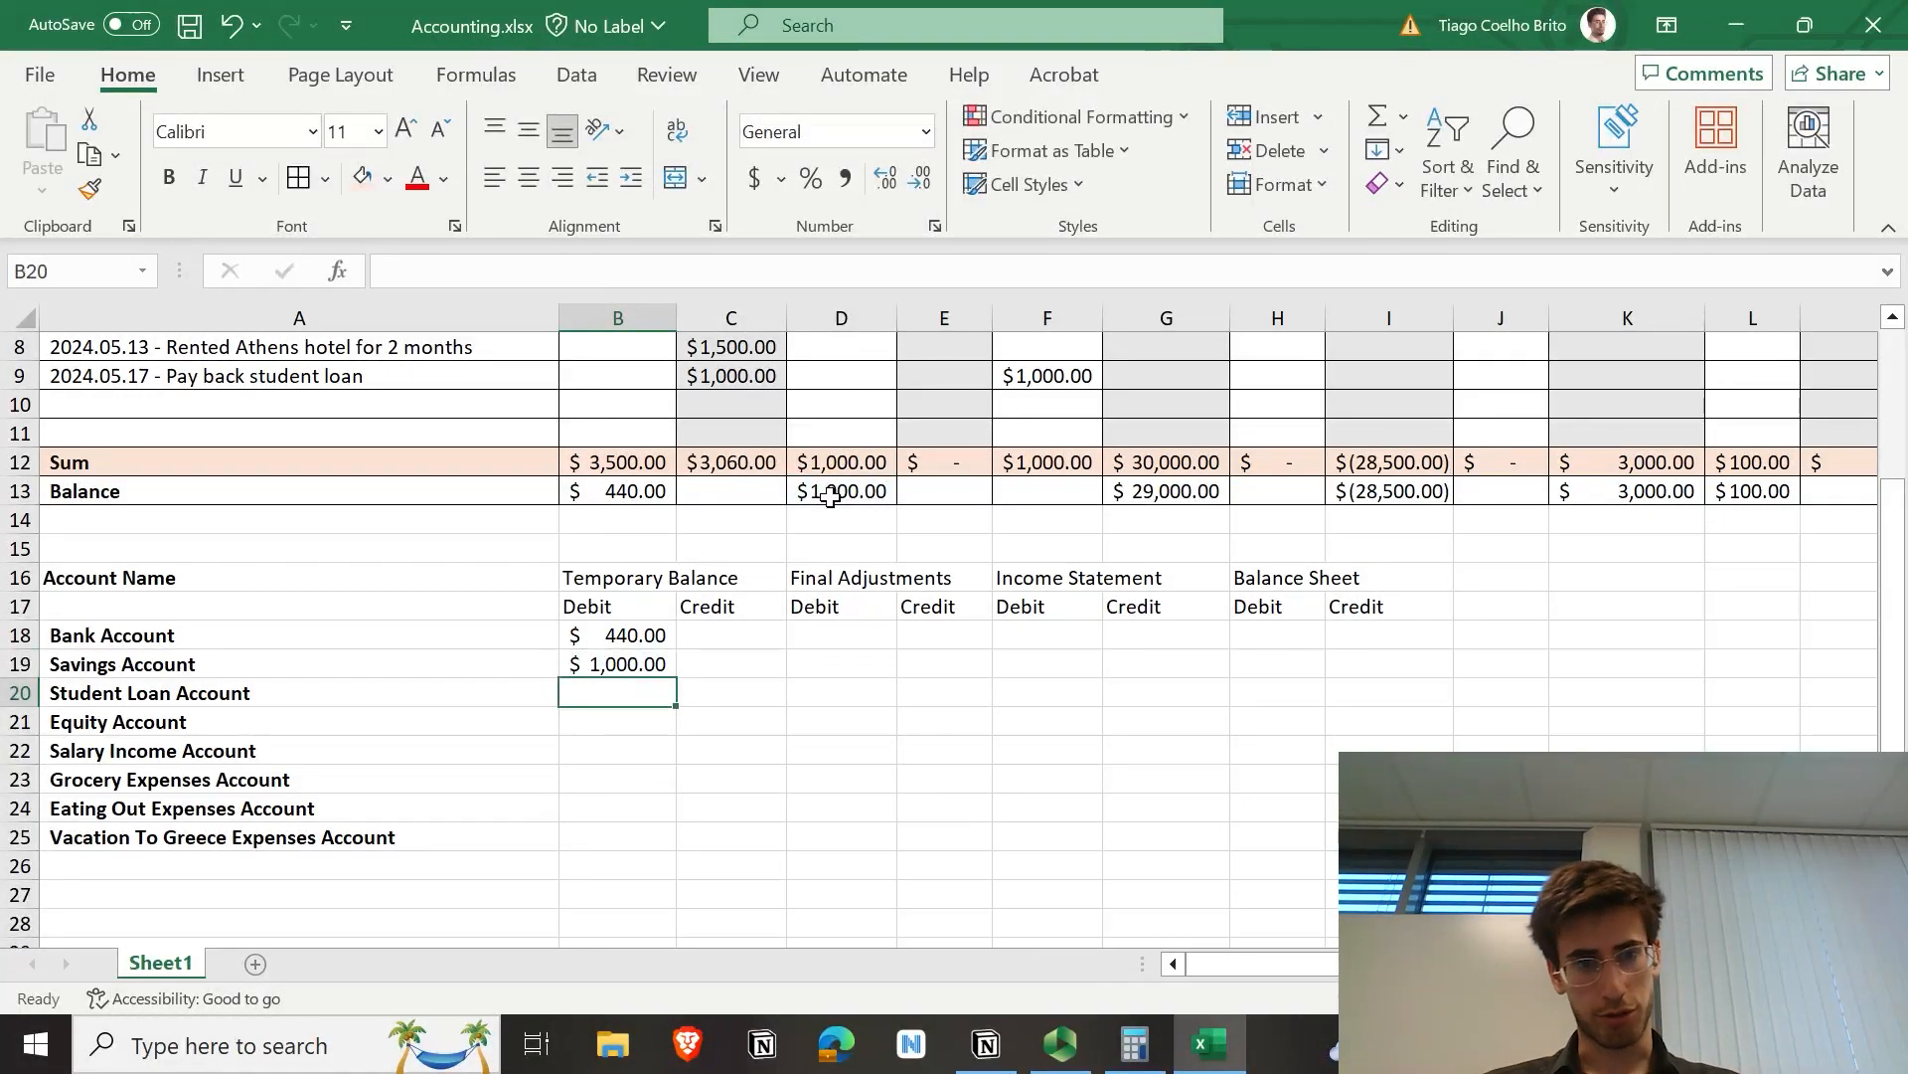
Step: Link the Student Loan, Equity and Salary Income Accounts' temporary credit balances in C20:C22 to G13, I13 and K13
key(Right)
text(=)
click(1163, 490)
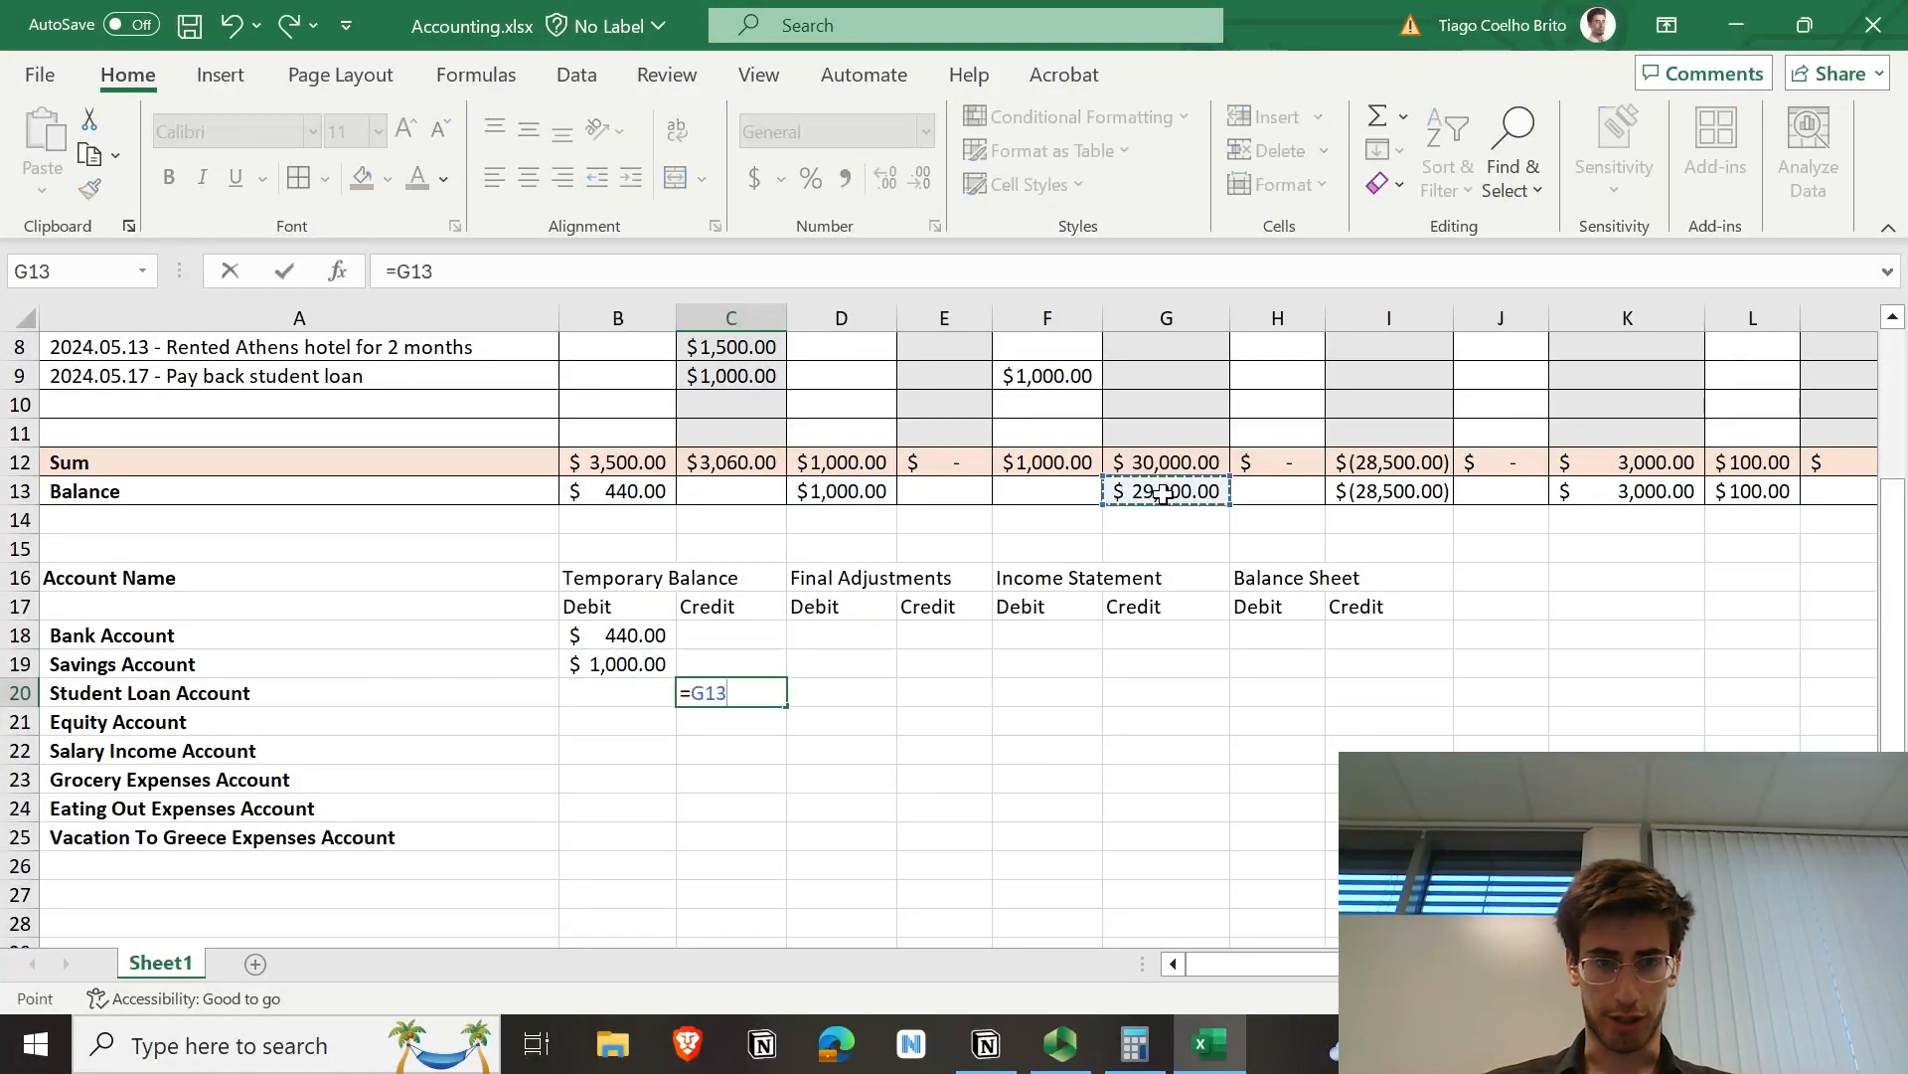
key(Return)
text(=)
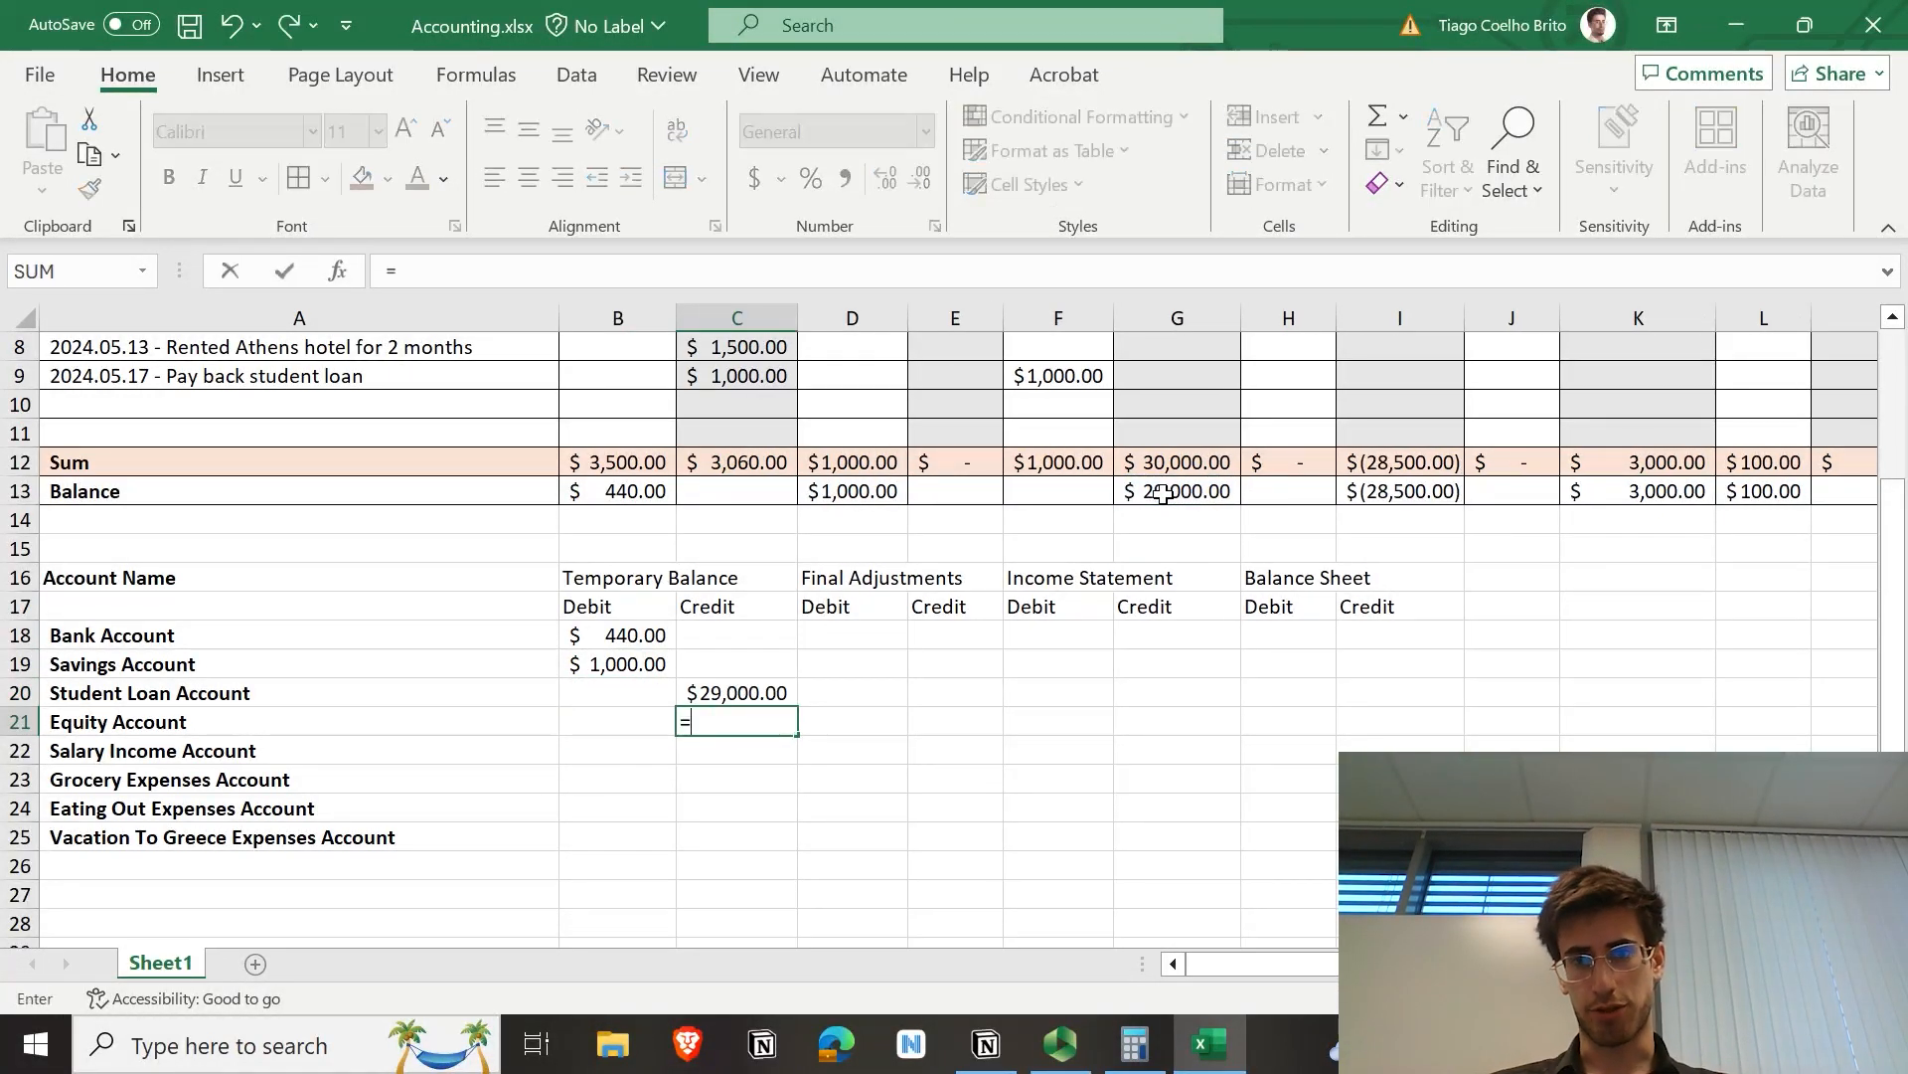
click(1453, 494)
key(Return)
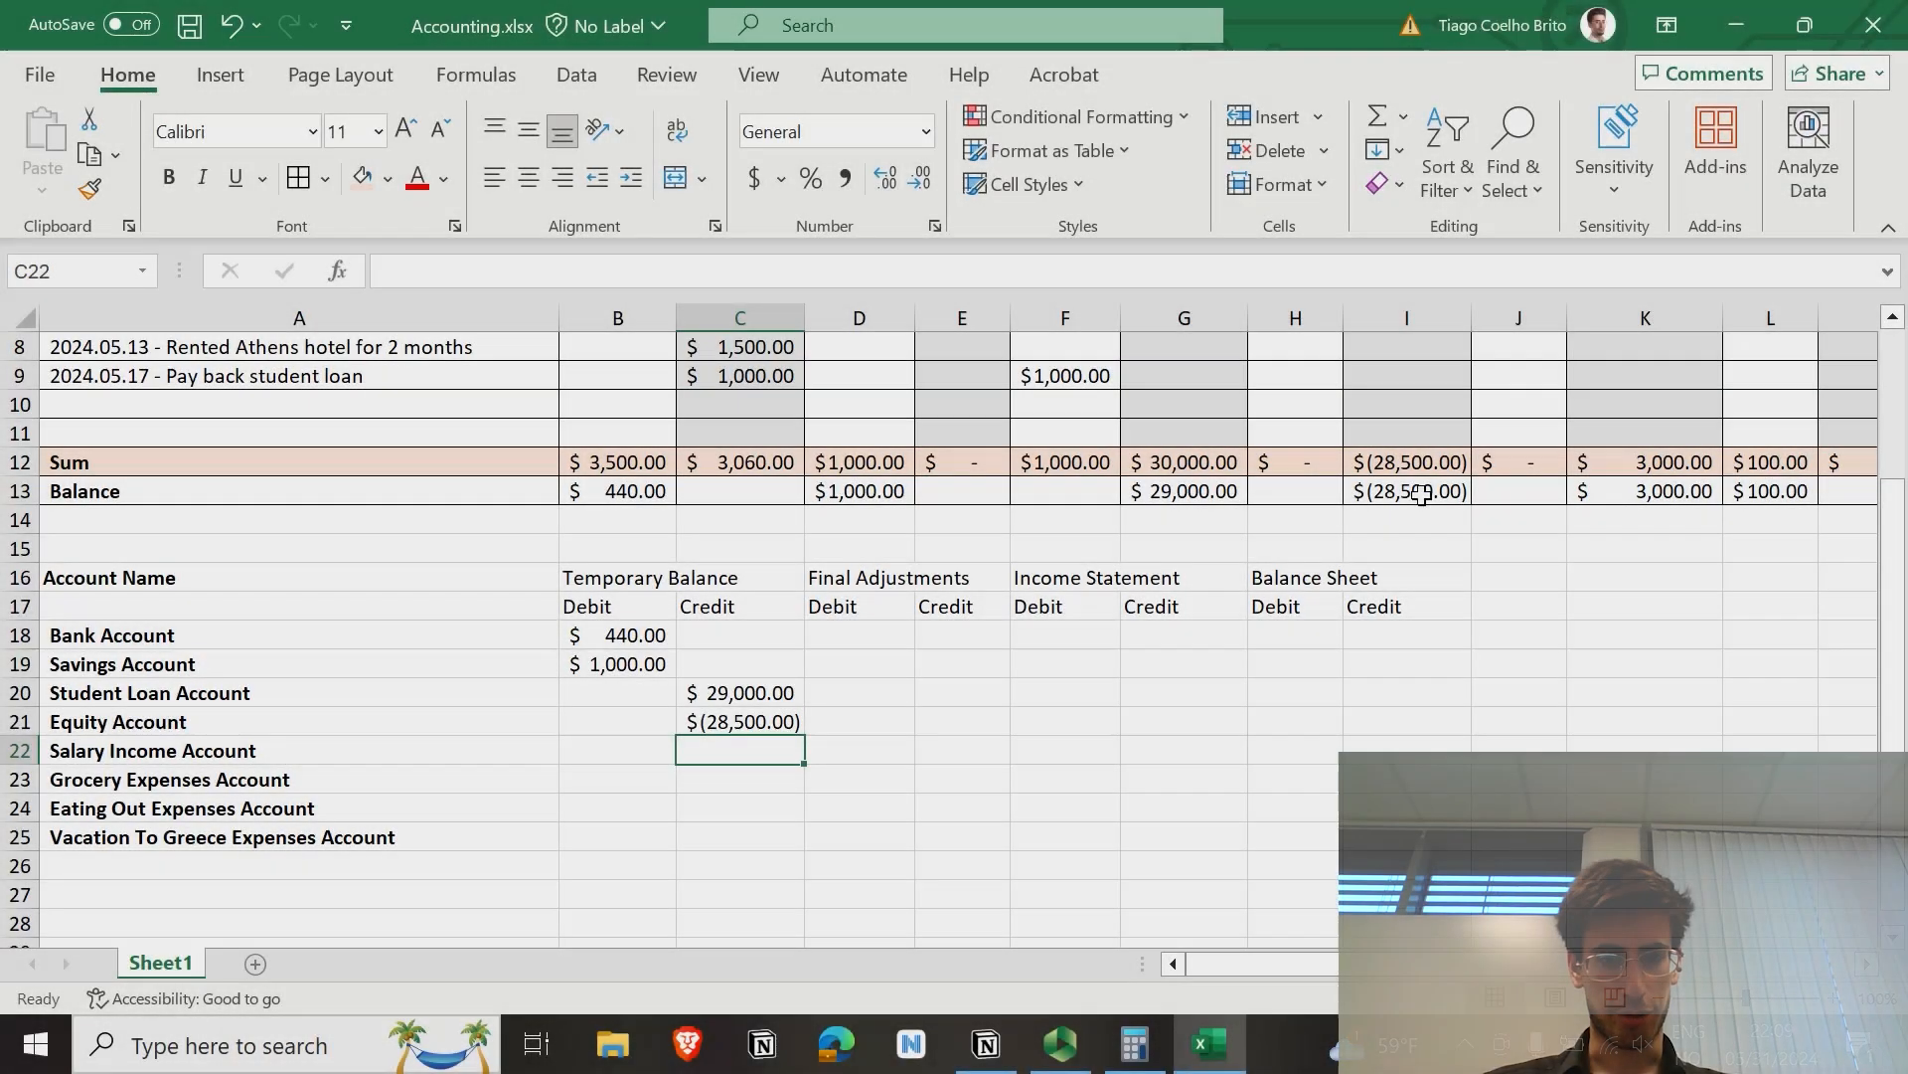
text(=)
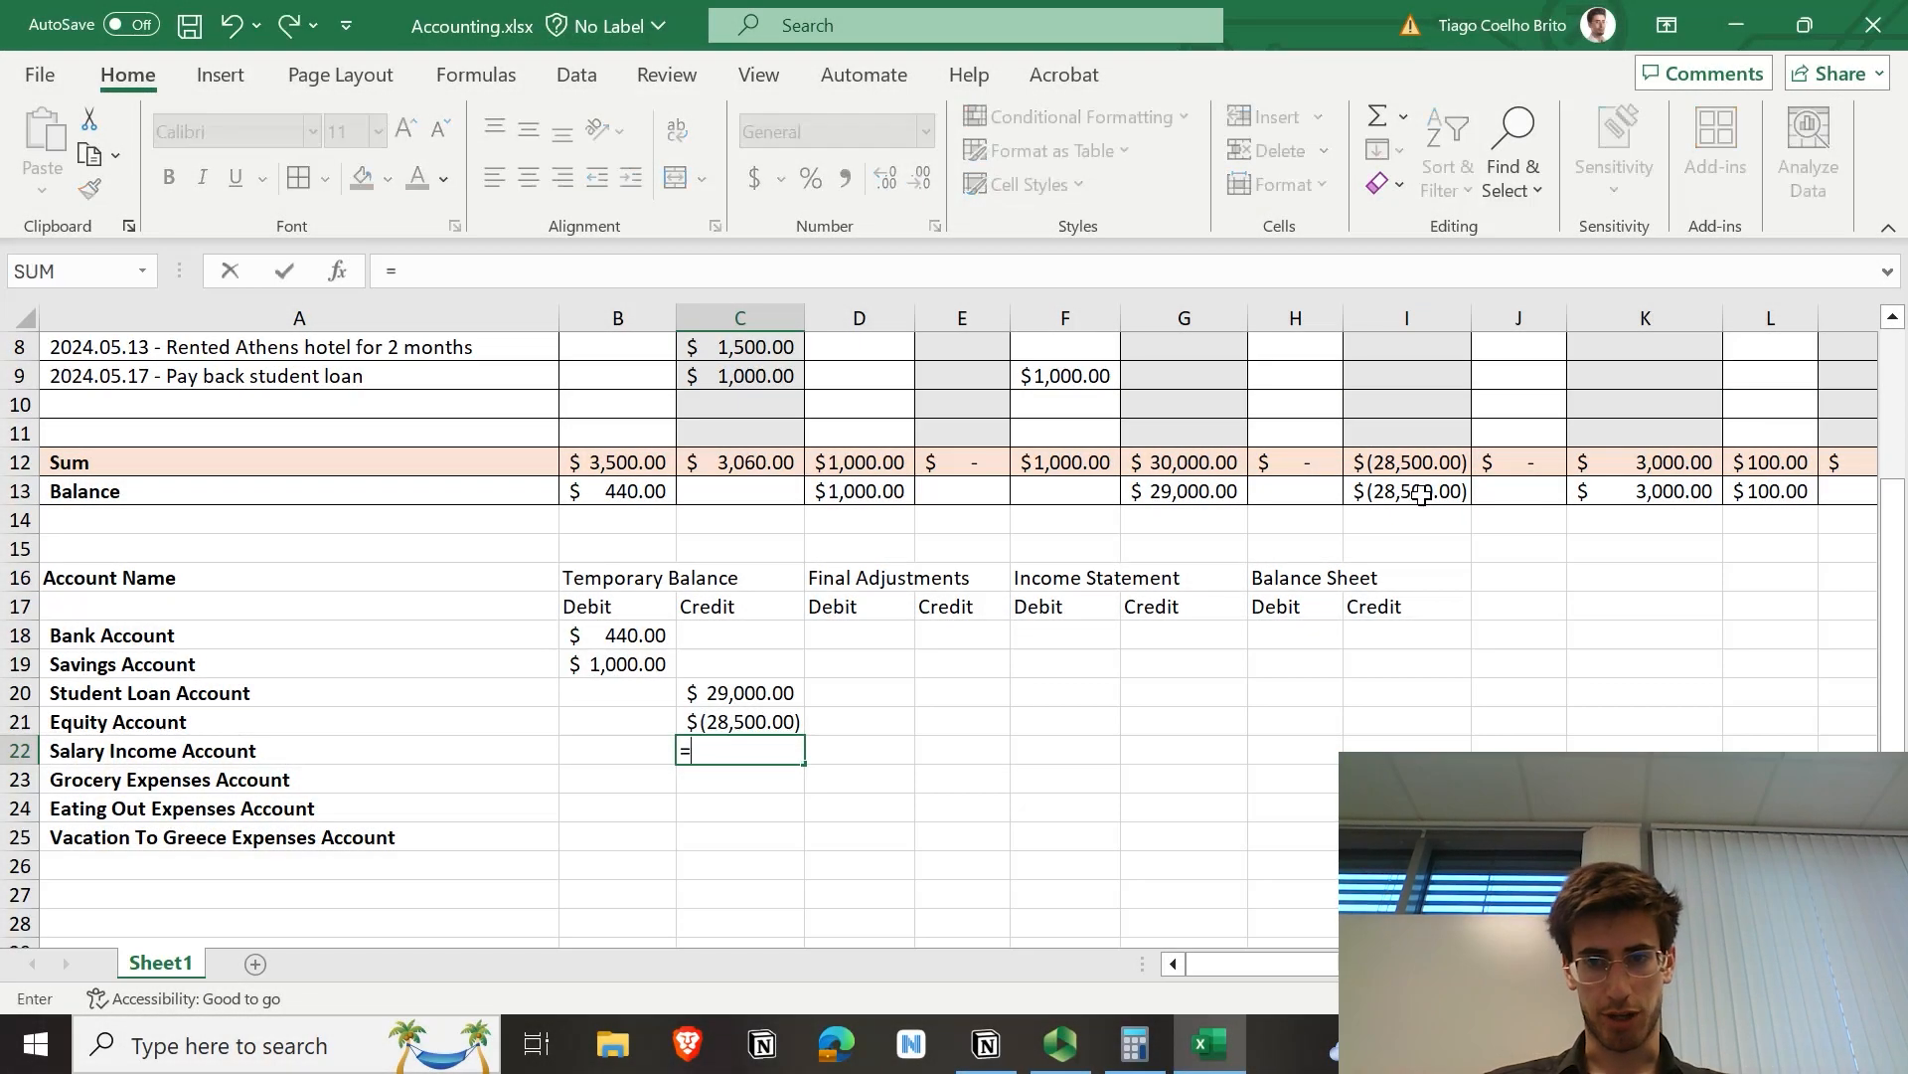
click(1678, 490)
key(Return)
key(Left)
key(Right)
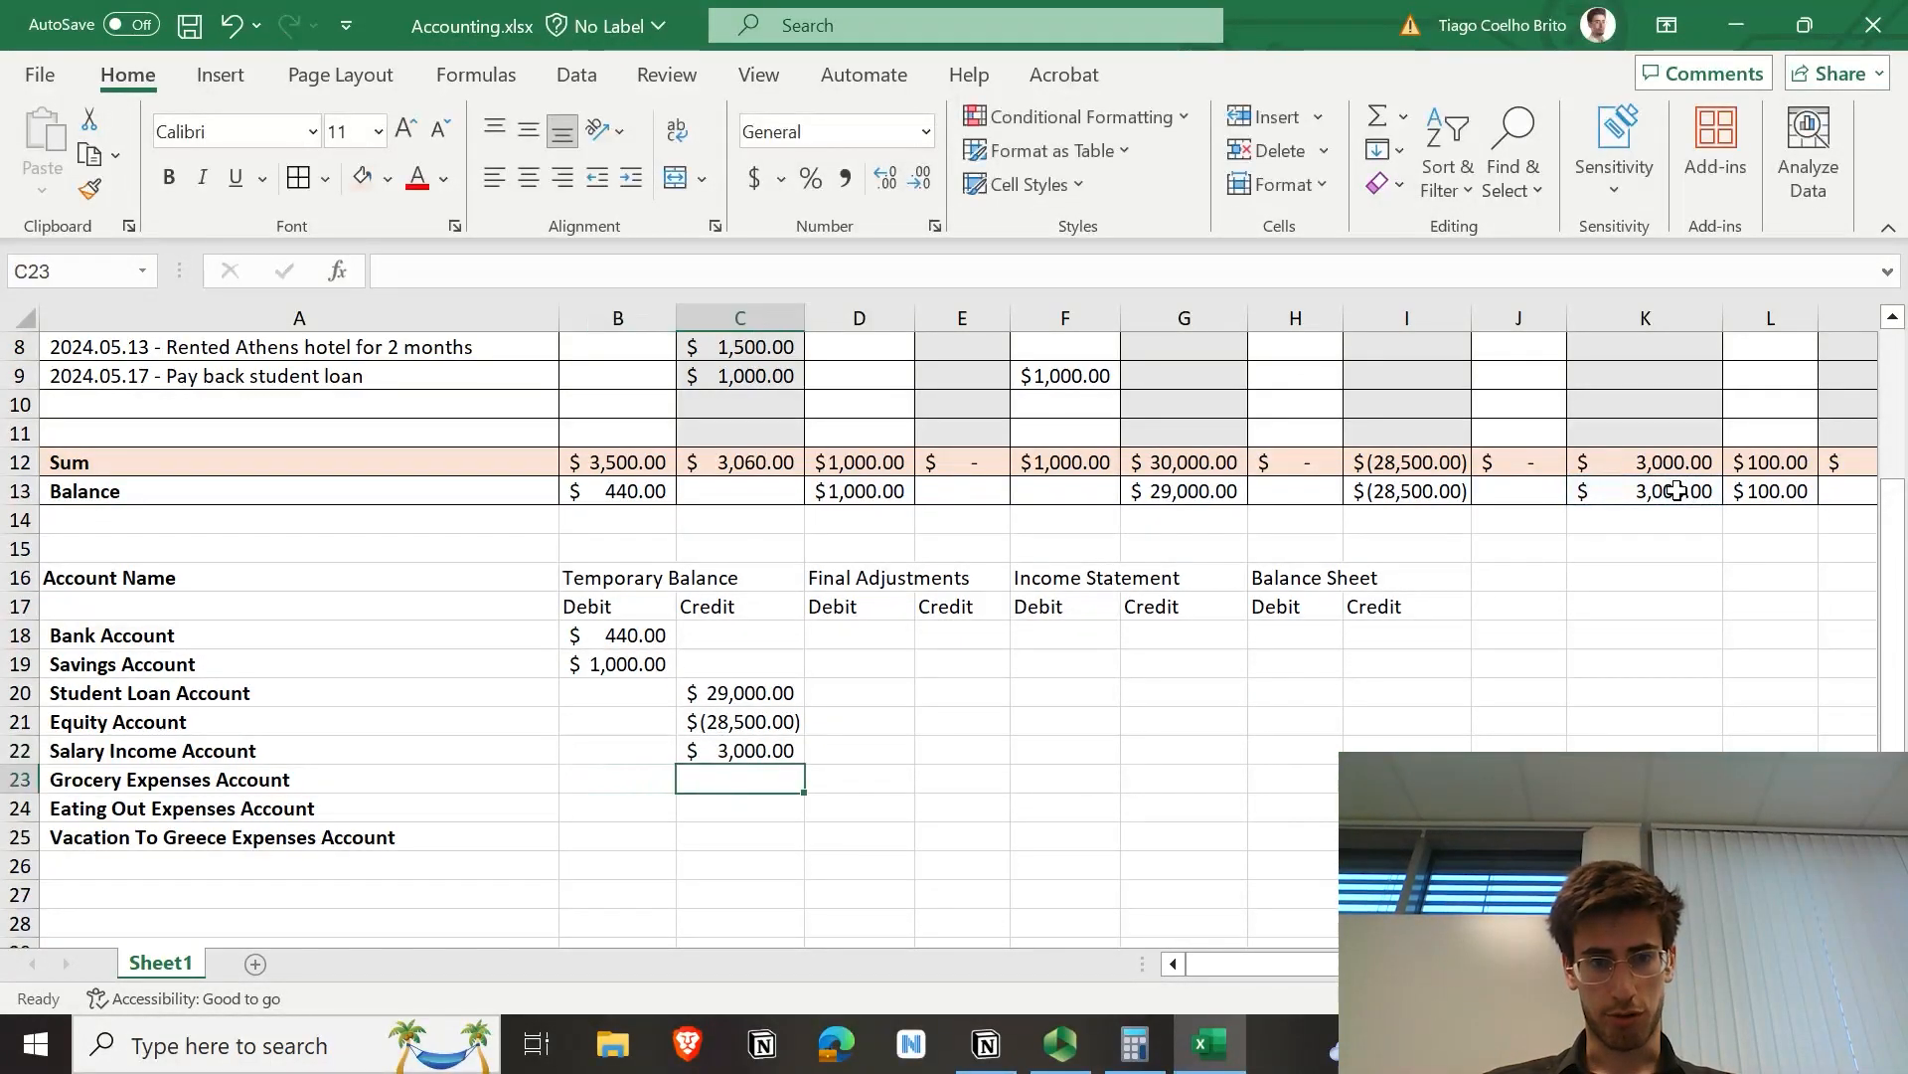
text(=)
click(1788, 494)
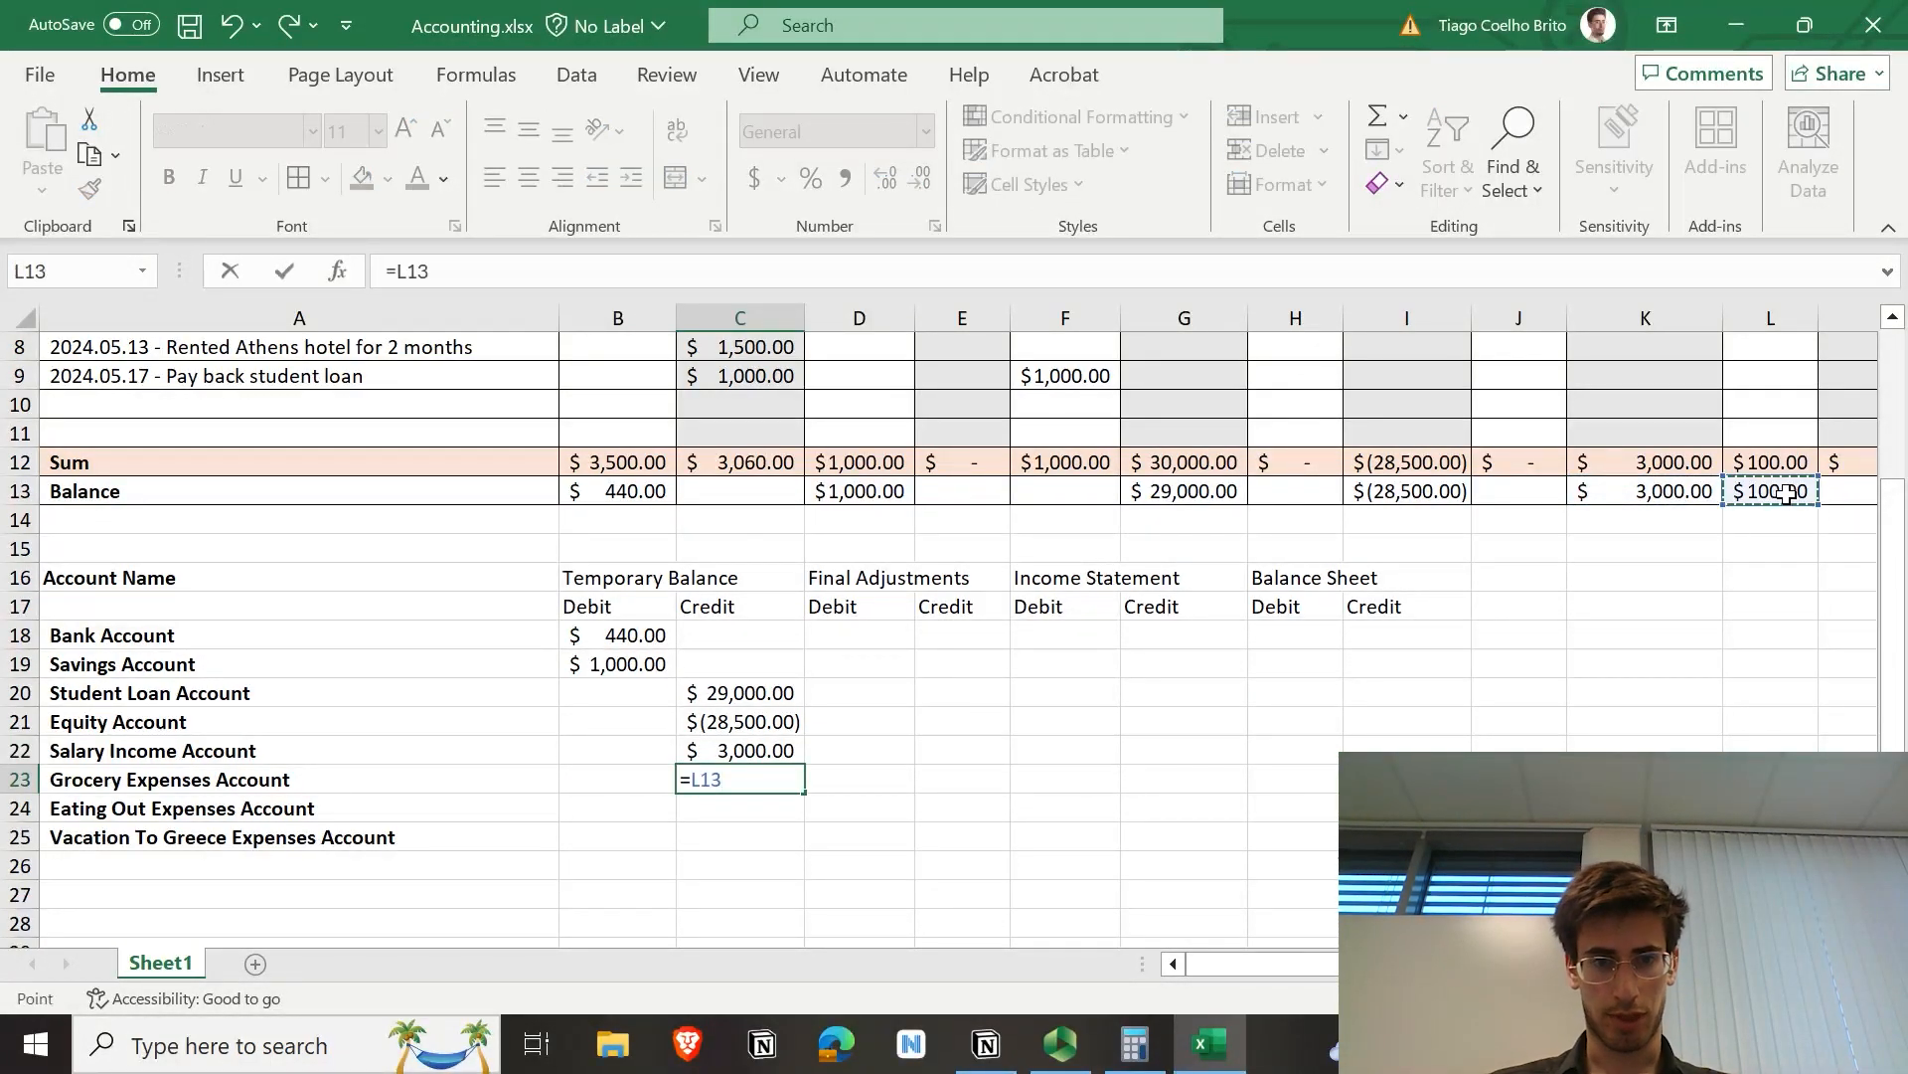
key(BackSpace)
key(BackSpace)
key(Escape)
Step: Link the Grocery and Eating Out Expenses Accounts' temporary debit balances in B23 and B24 to L13 and N13
key(Left)
text(=)
click(1790, 497)
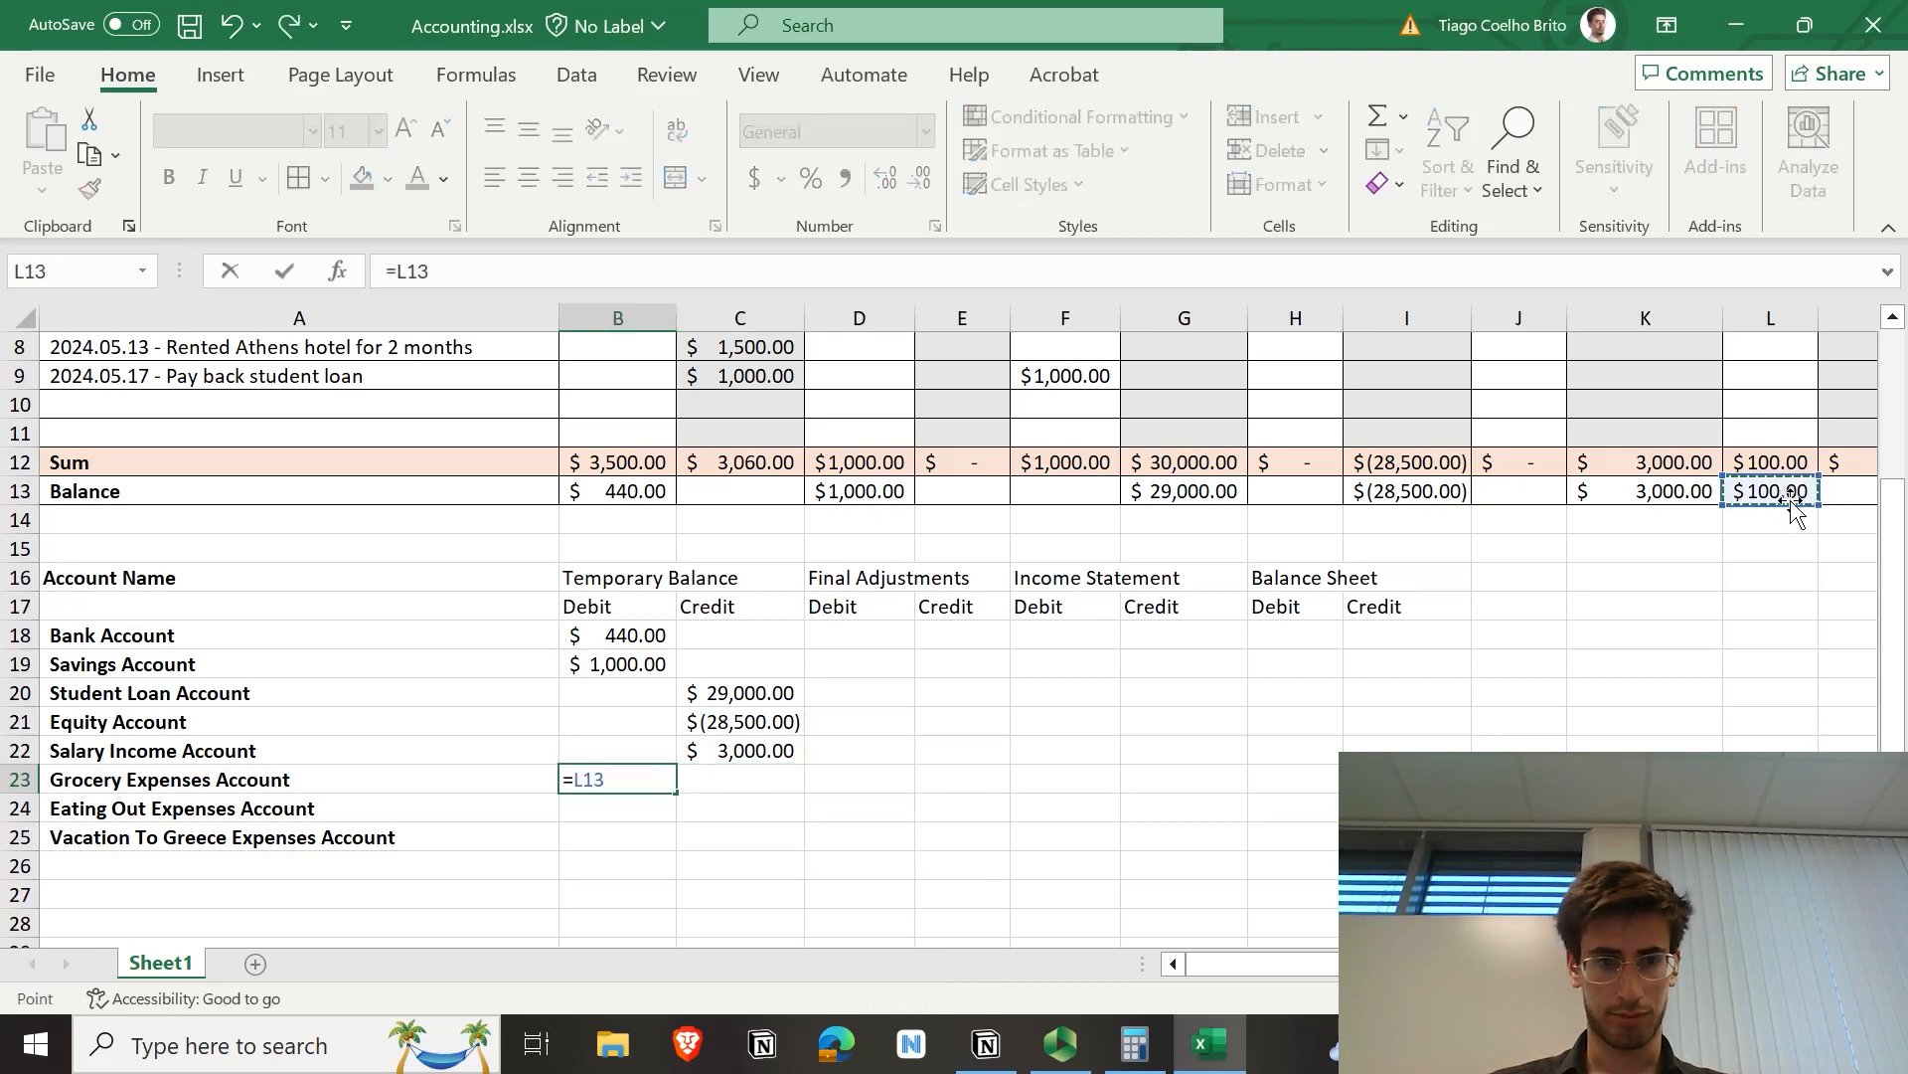
key(Return)
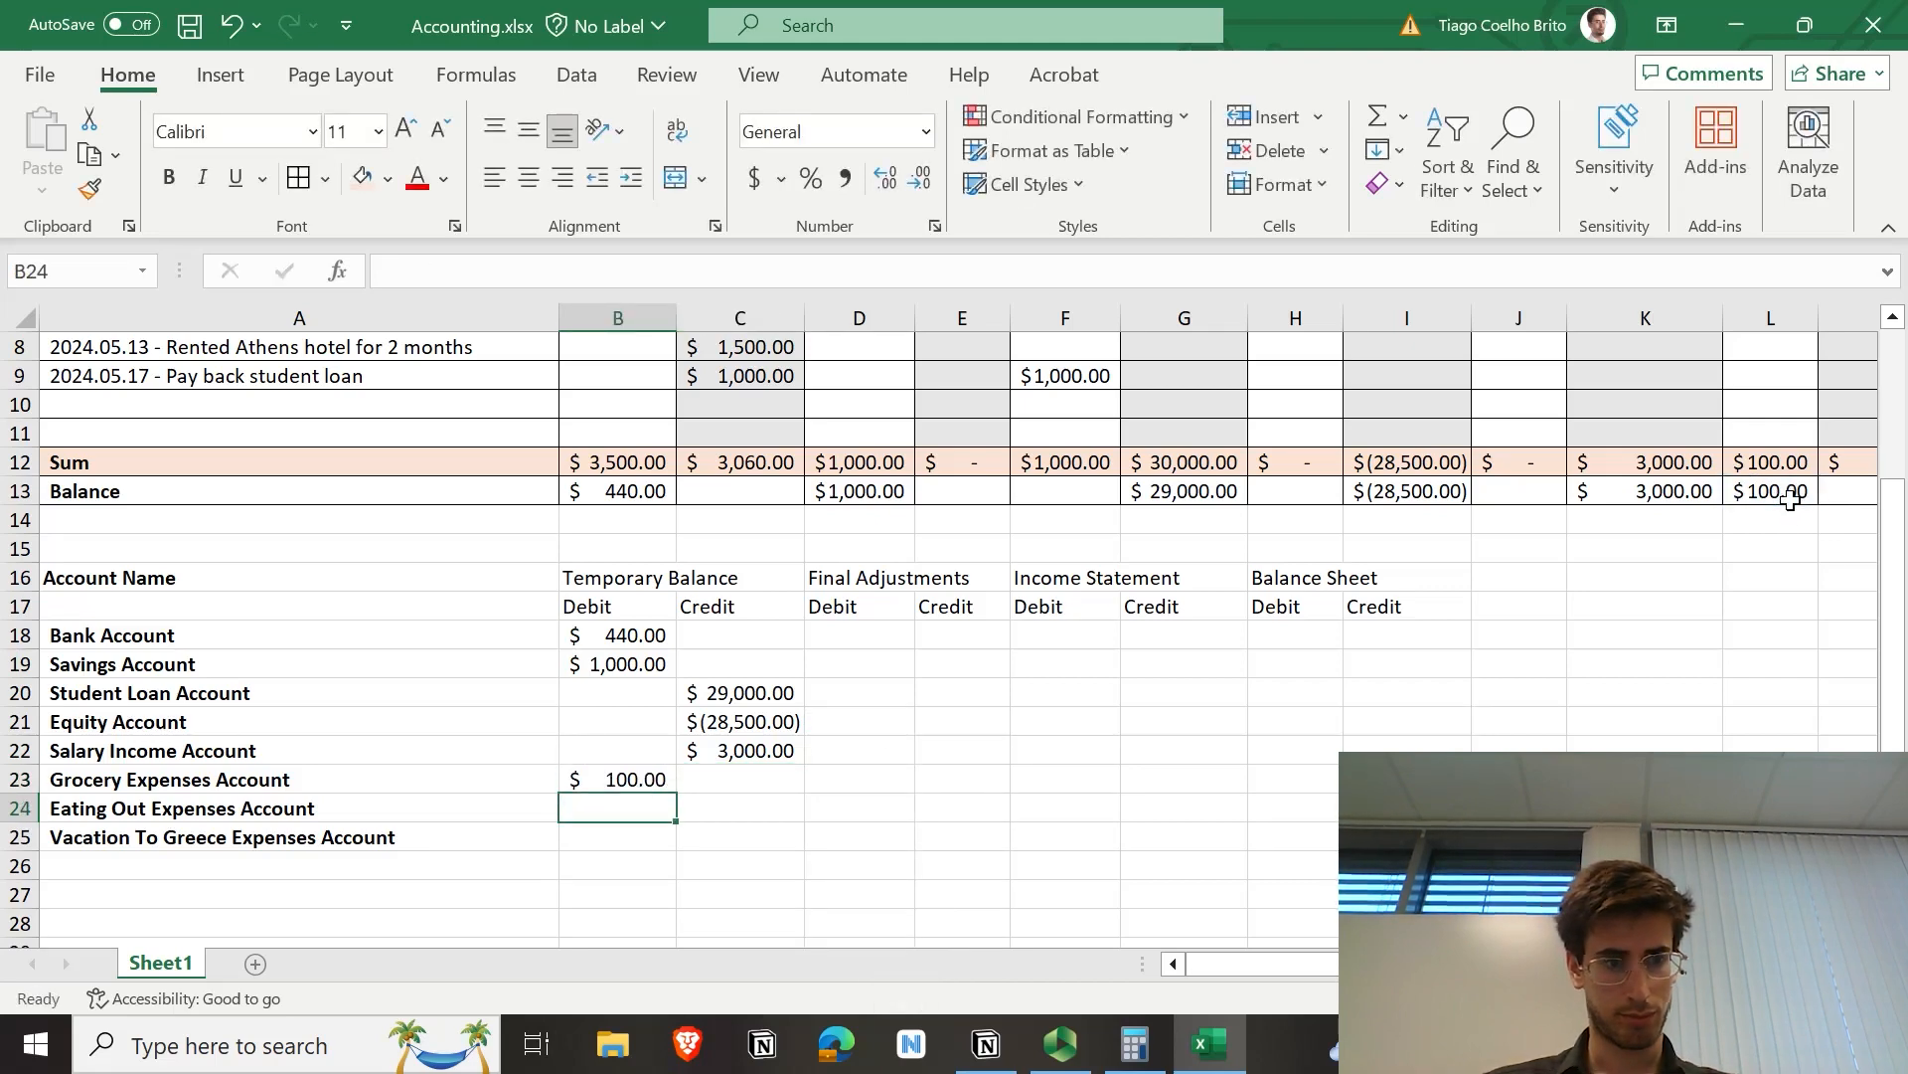
text(=)
scroll(1669, 533, right, 3)
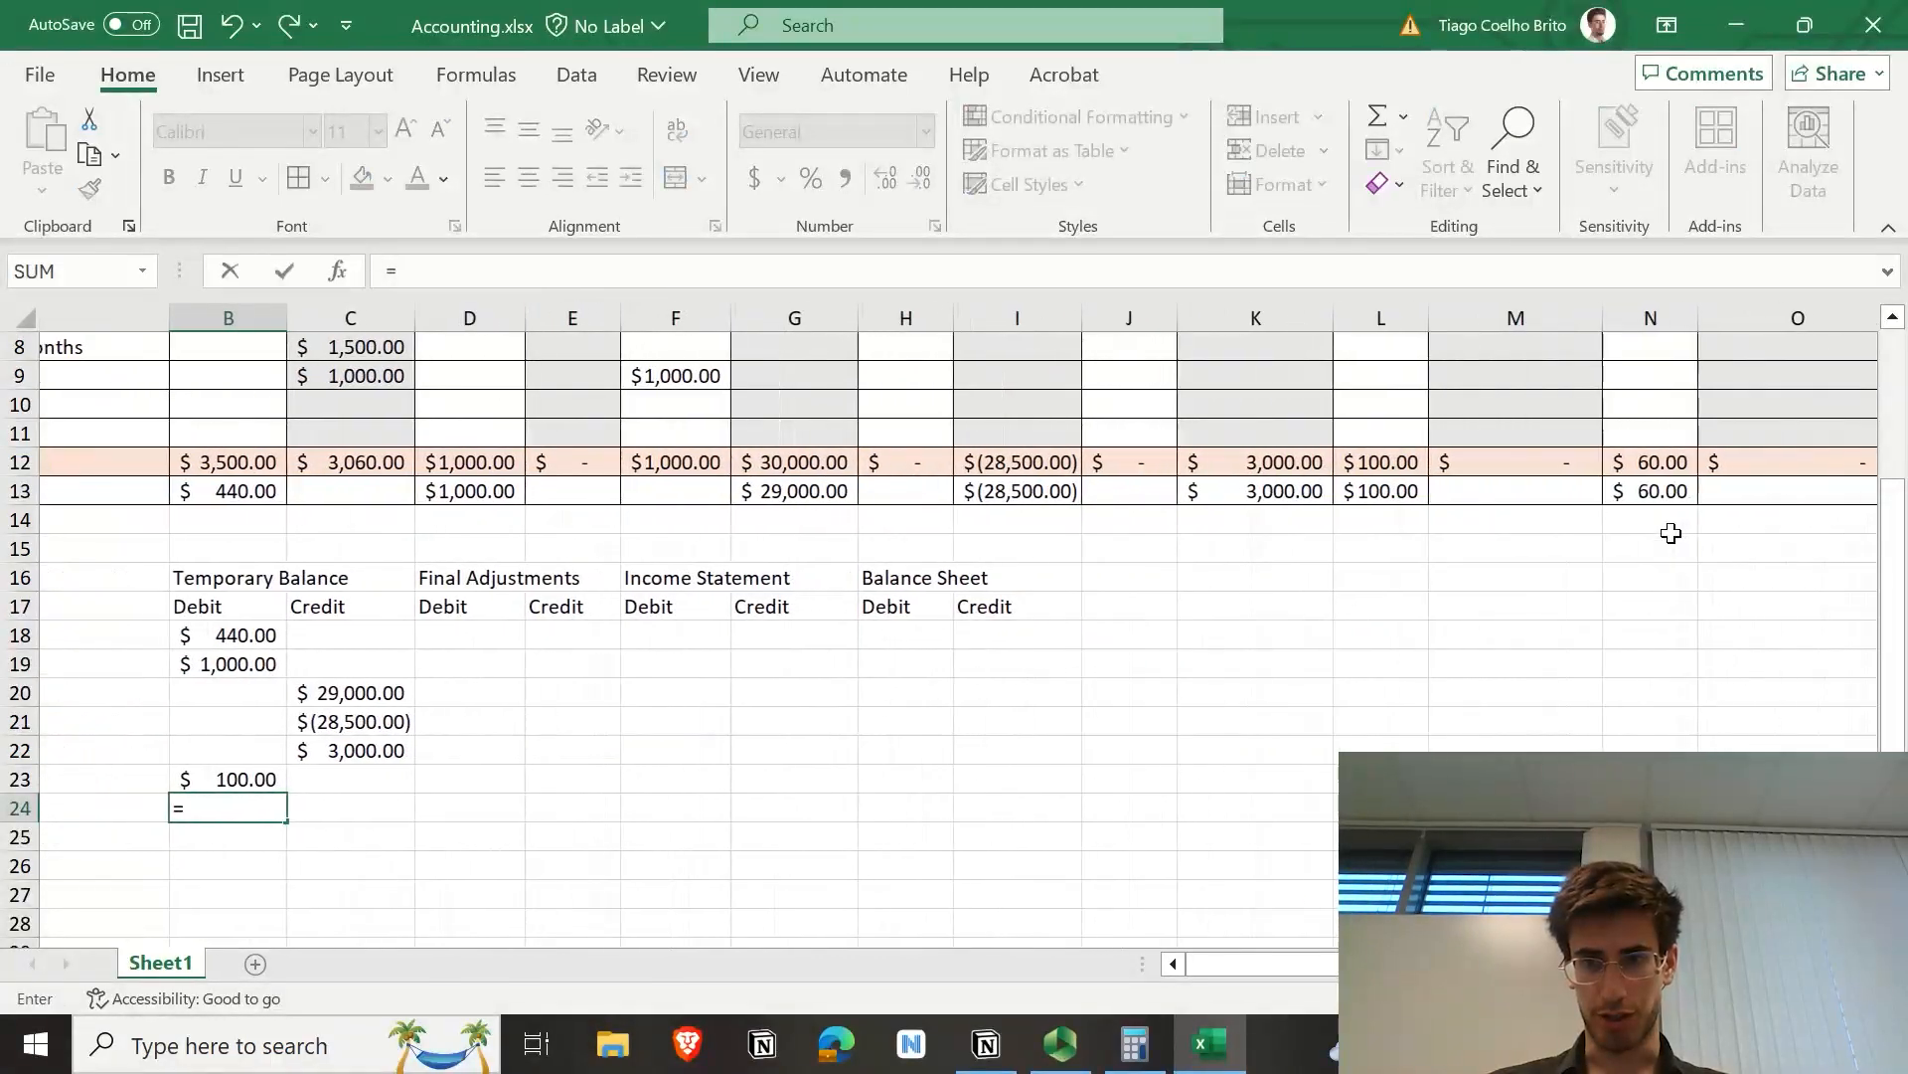
click(1628, 487)
key(Return)
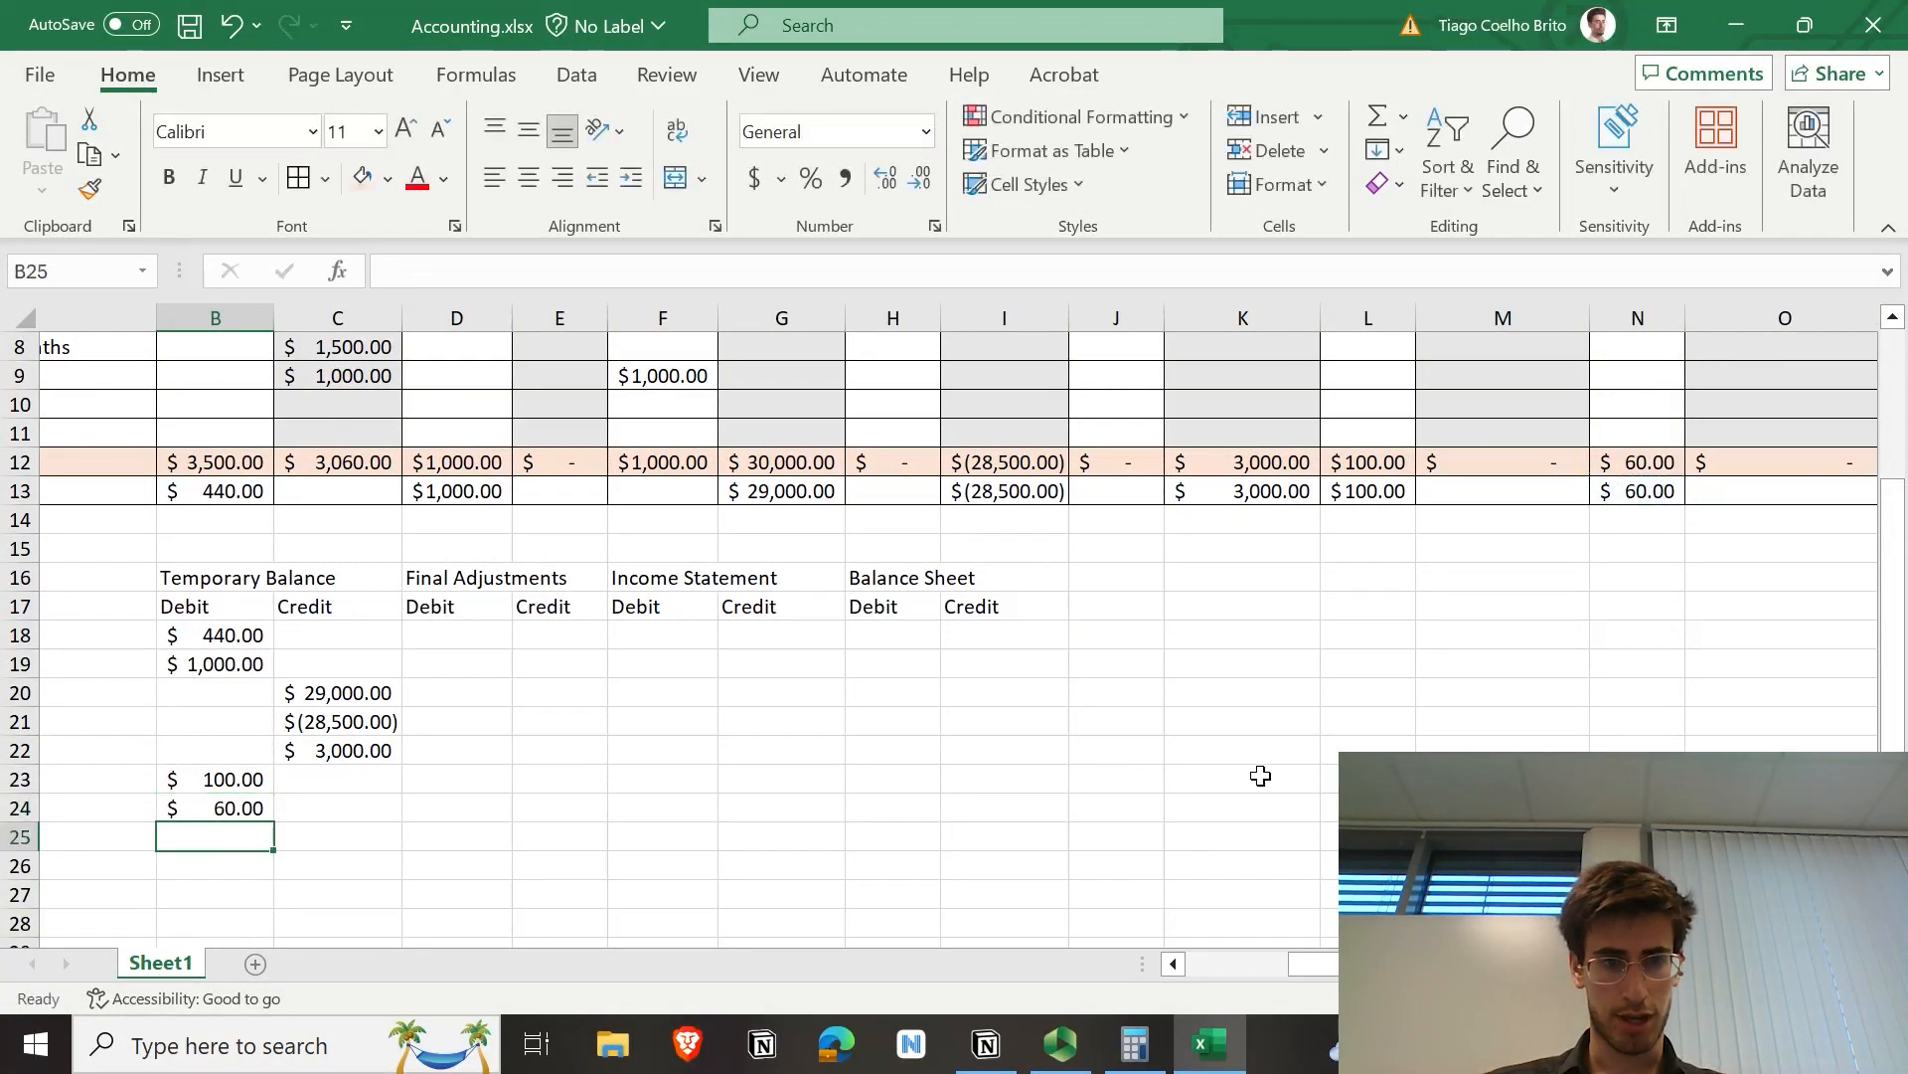
Step: Link the Vacation To Greece Expenses Account's temporary debit balance in B25 to P13
scroll(1260, 776, left, 3)
text(=)
scroll(1260, 776, right, 3)
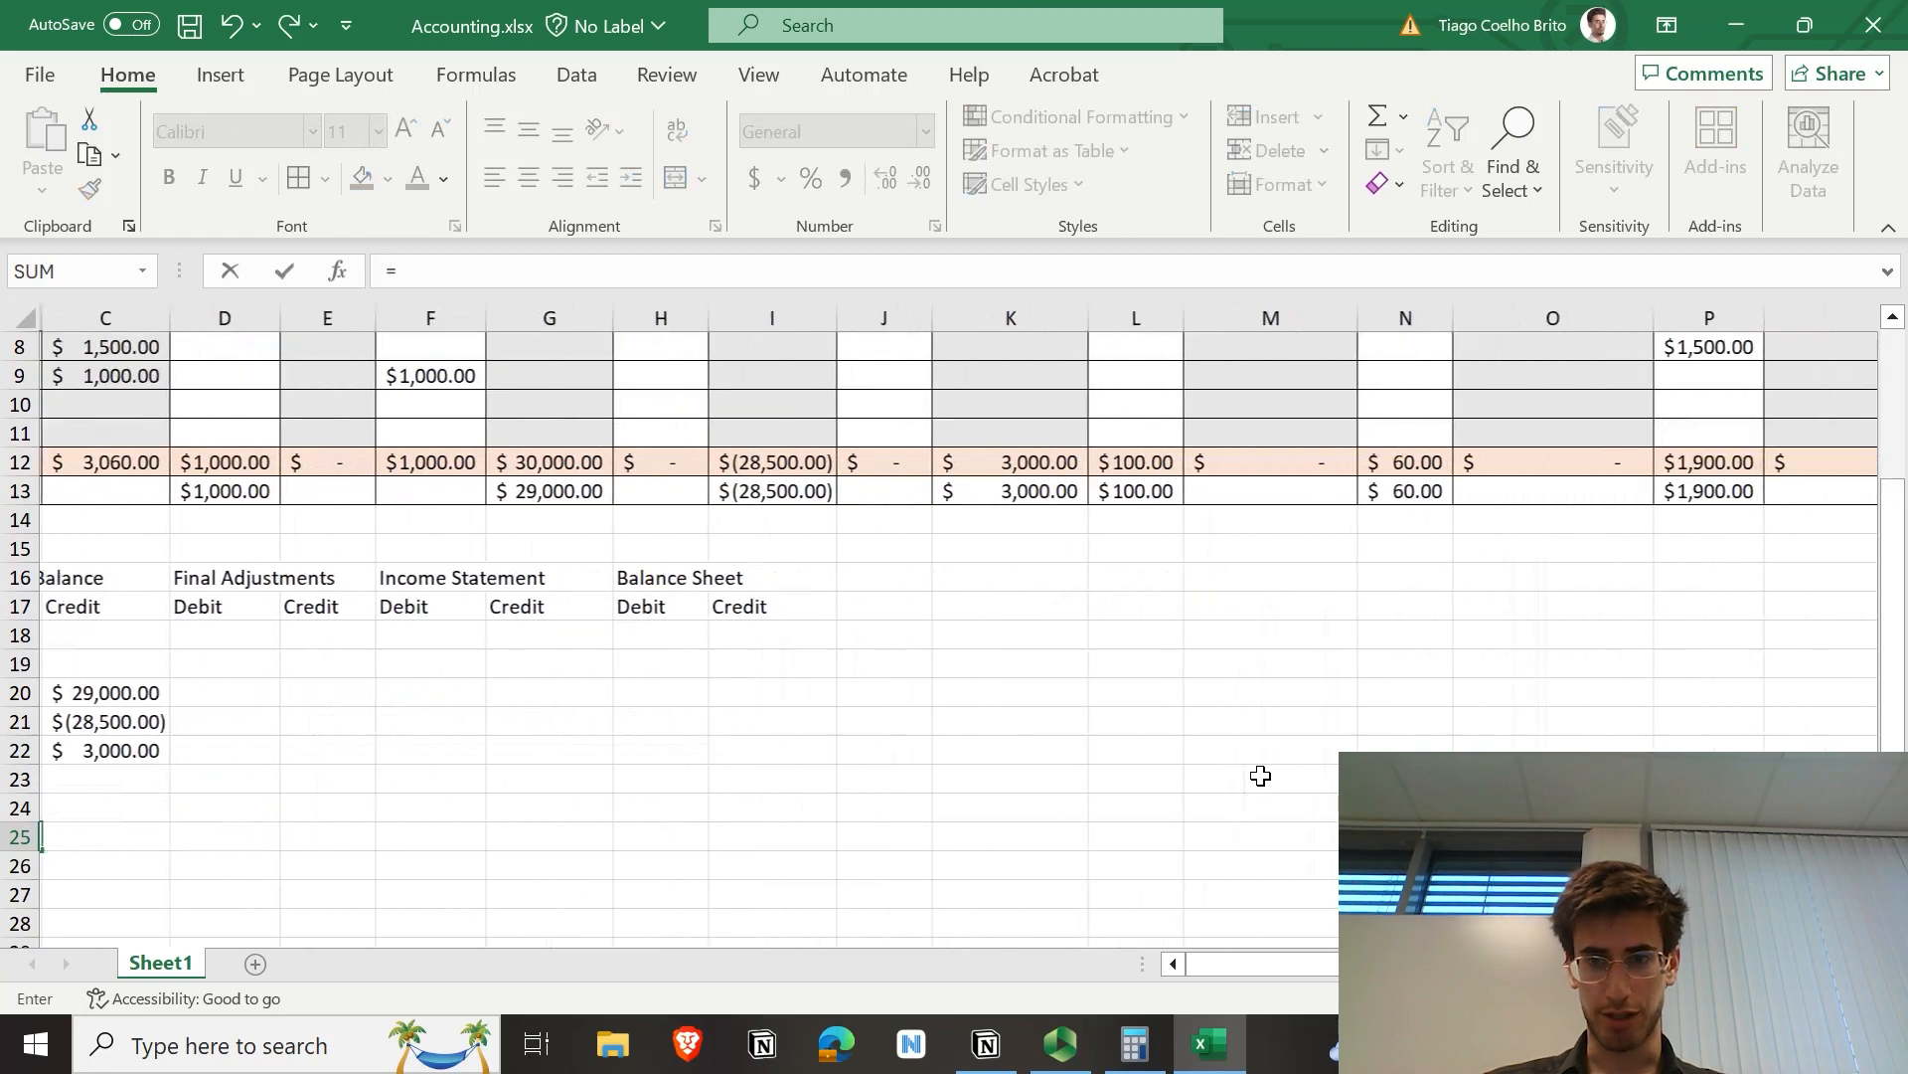
scroll(1260, 776, right, 2)
click(1491, 491)
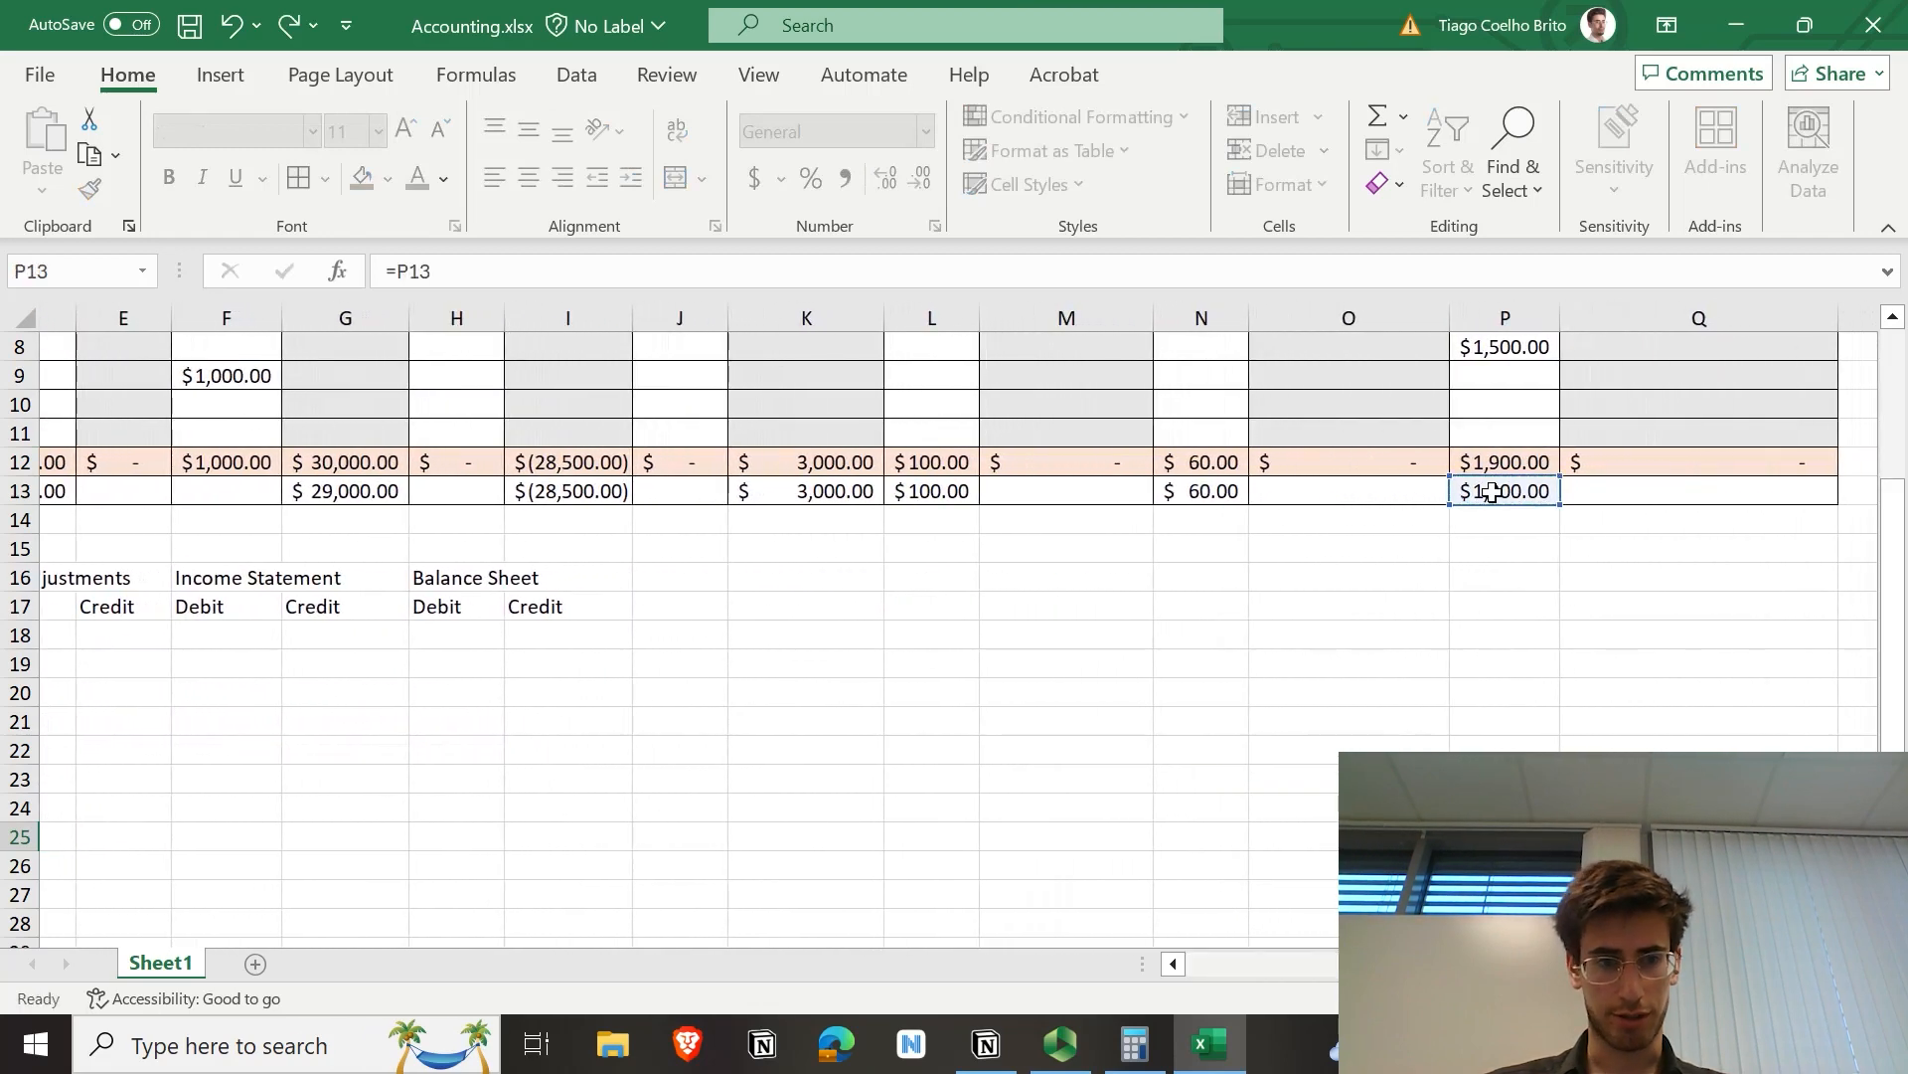
key(Return)
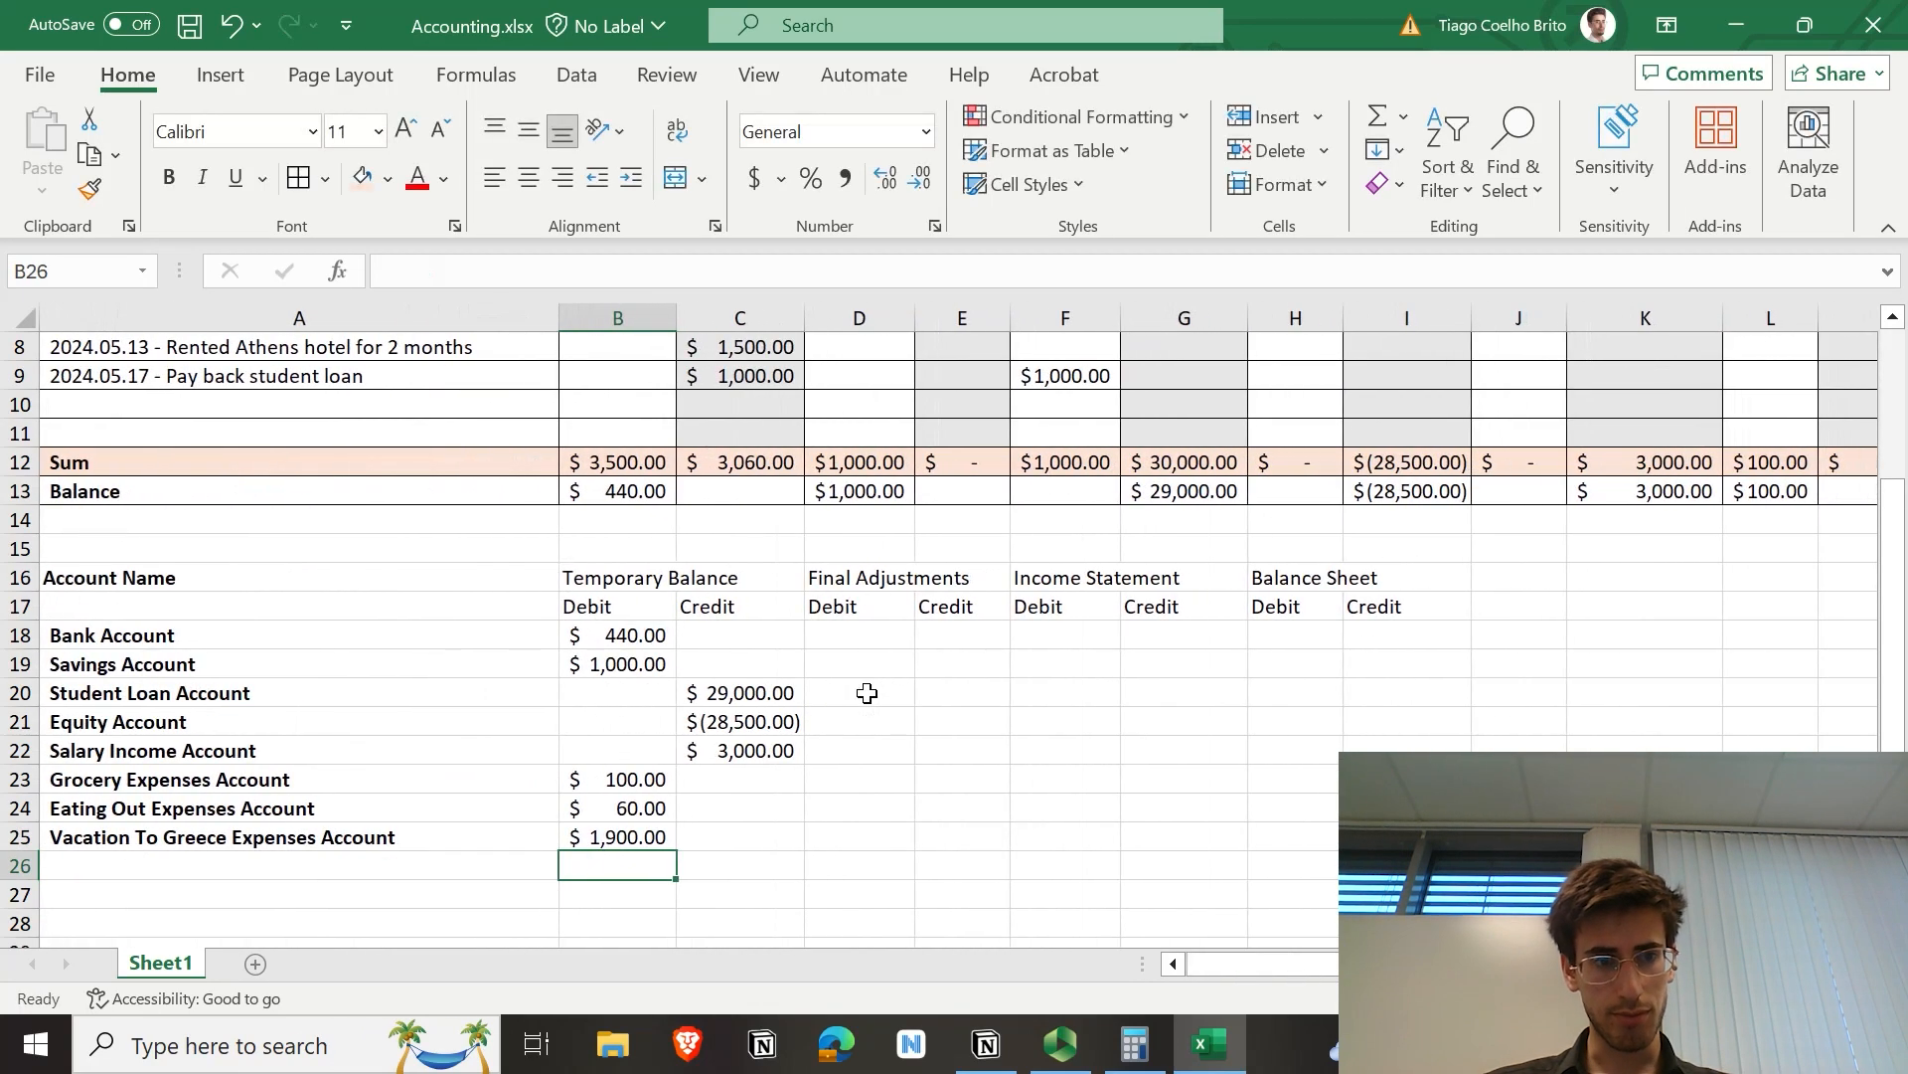
Step: Apply borders to every cell of the account summary table in A16:I29
scroll(867, 693, down, 2)
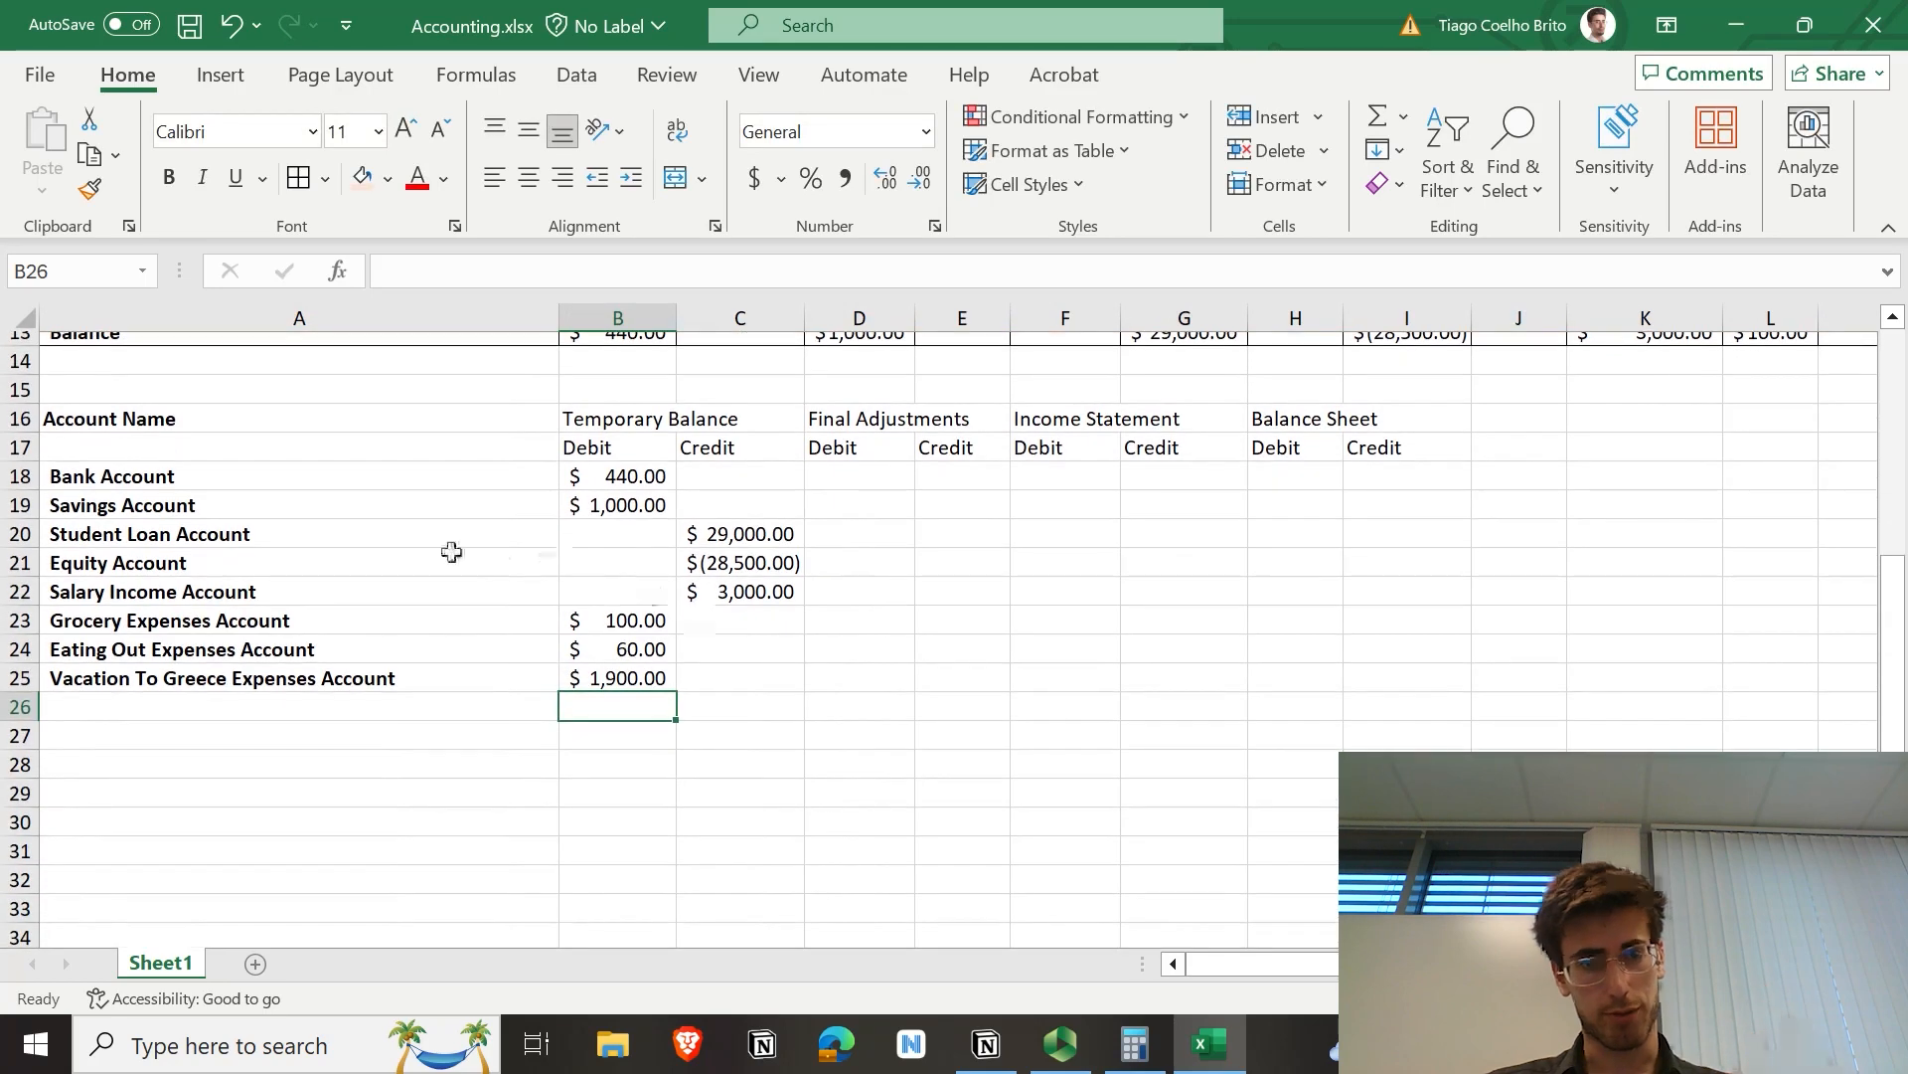
scroll(491, 412, up, 1)
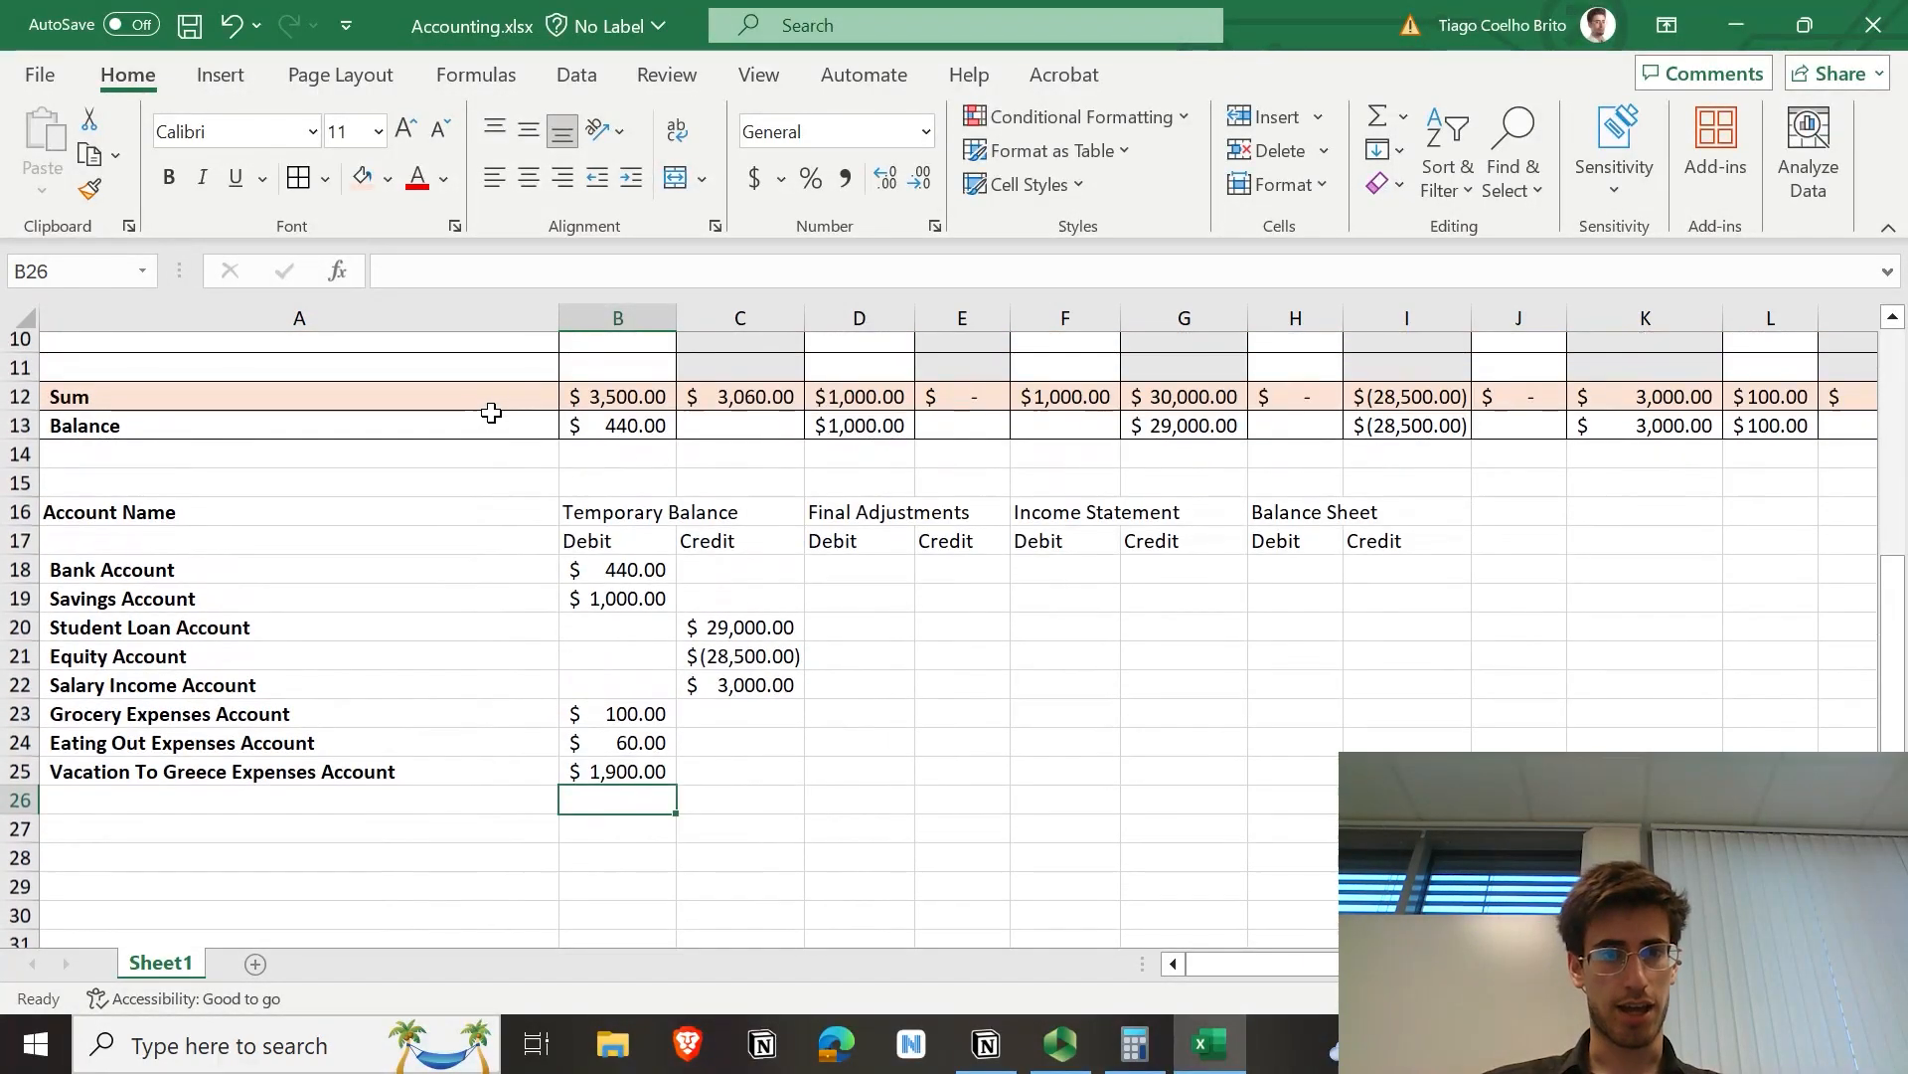
click(620, 571)
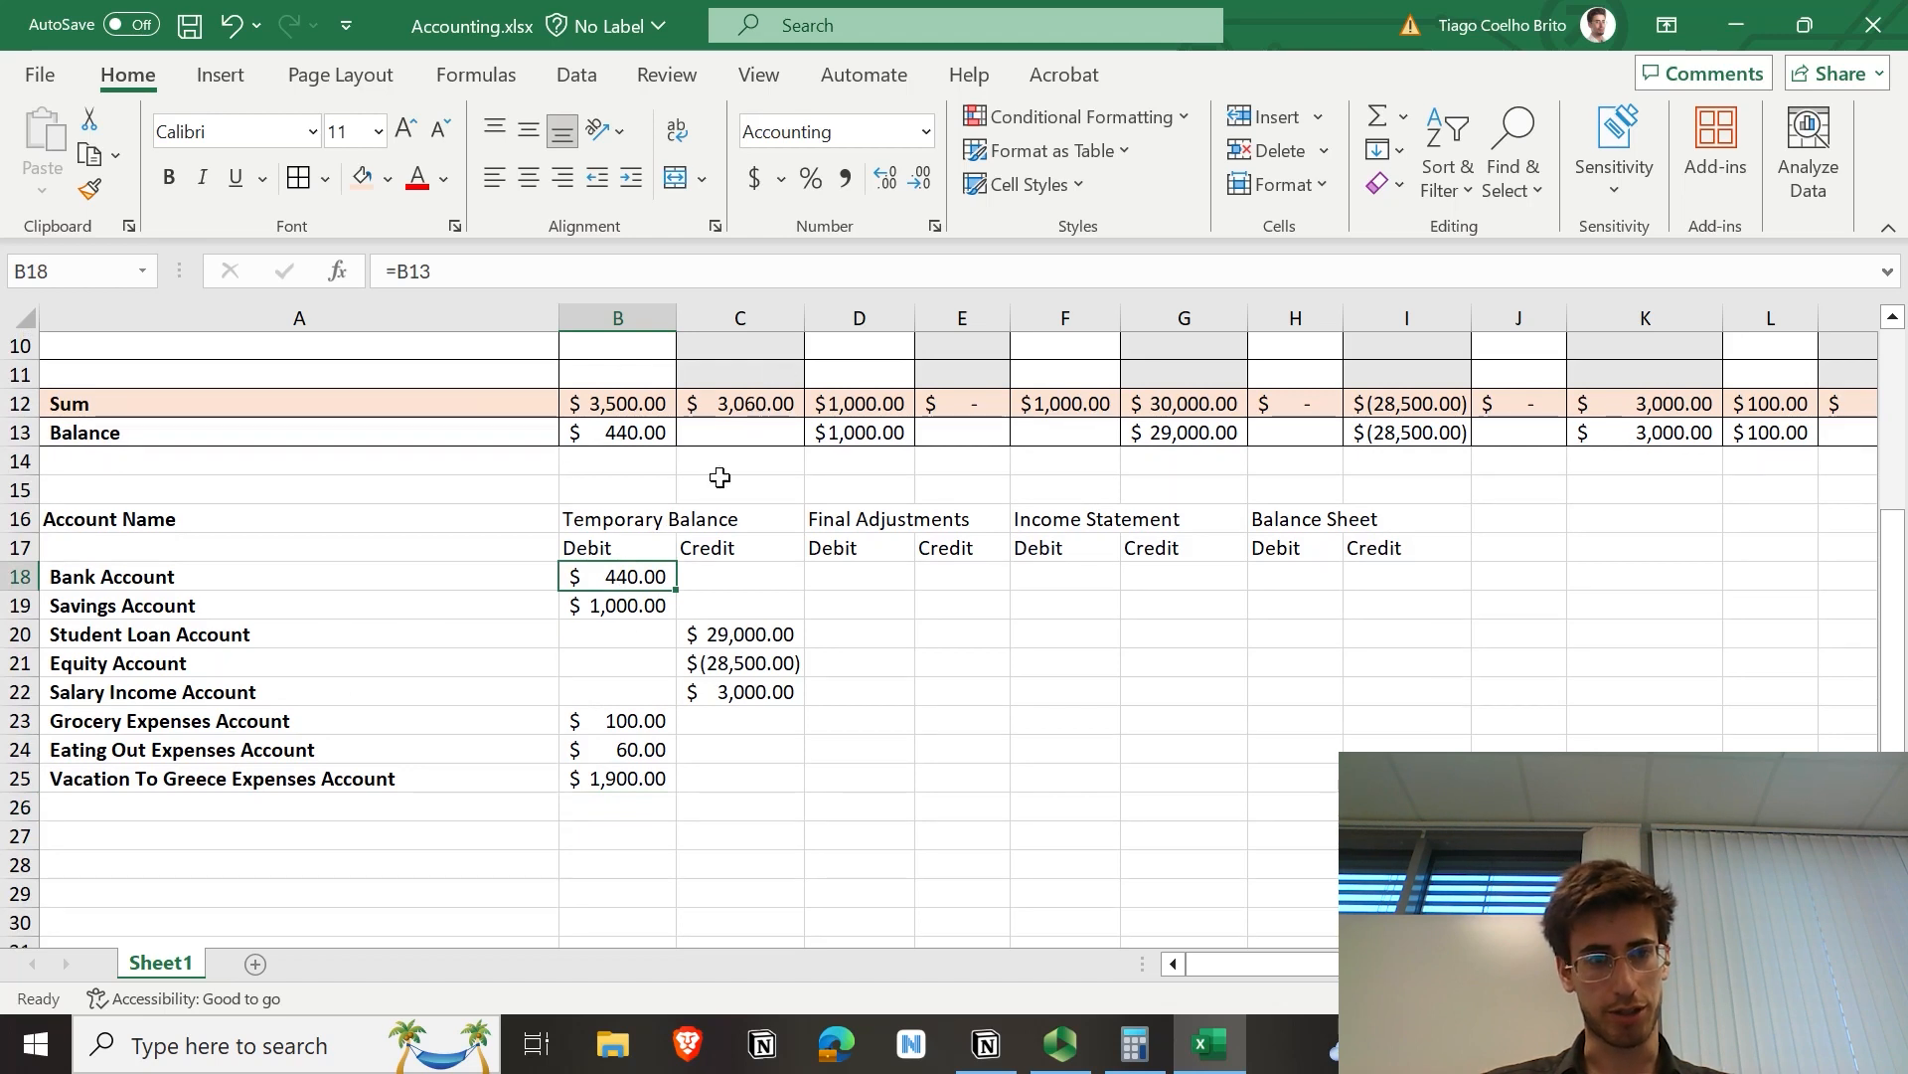
scroll(191, 527, down, 1)
mouse_move(173, 505)
mouse_down()
mouse_move(647, 861)
mouse_move(1273, 904)
mouse_move(1411, 874)
mouse_up()
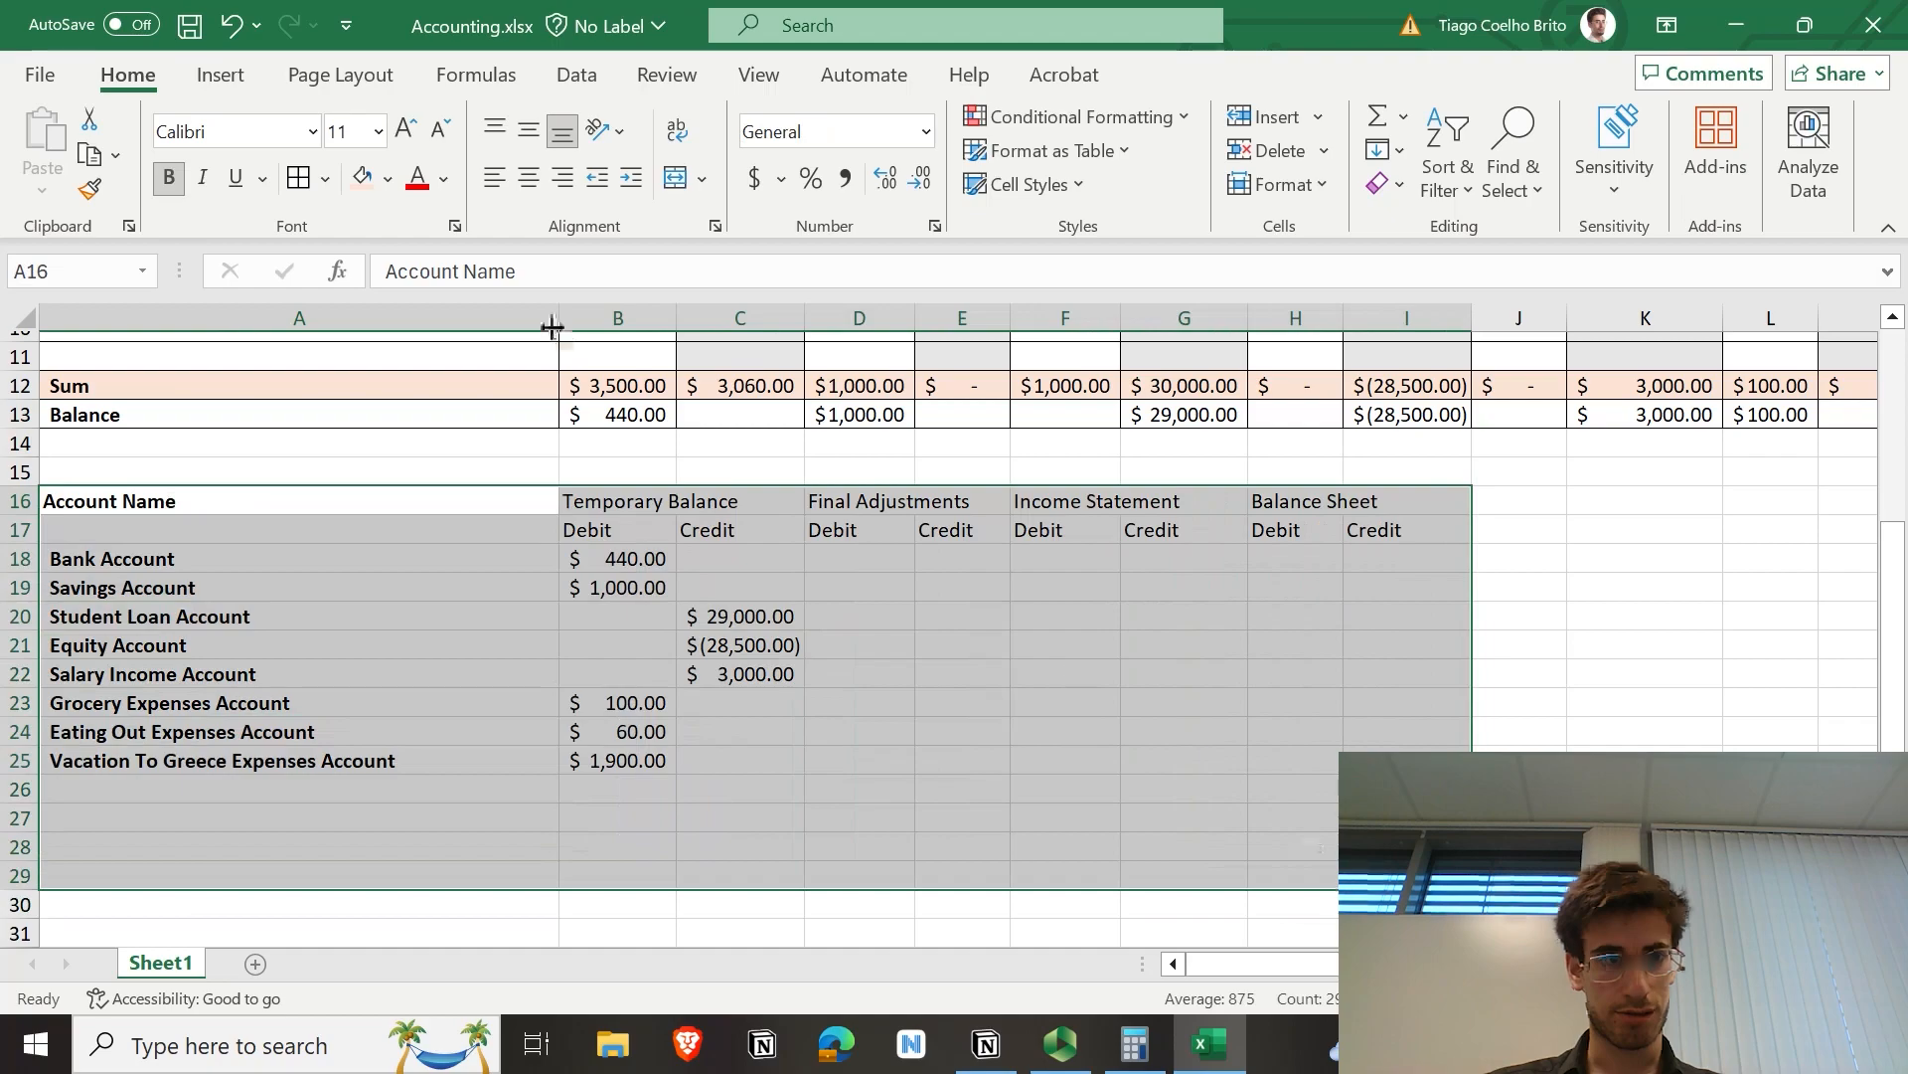
click(299, 177)
click(609, 500)
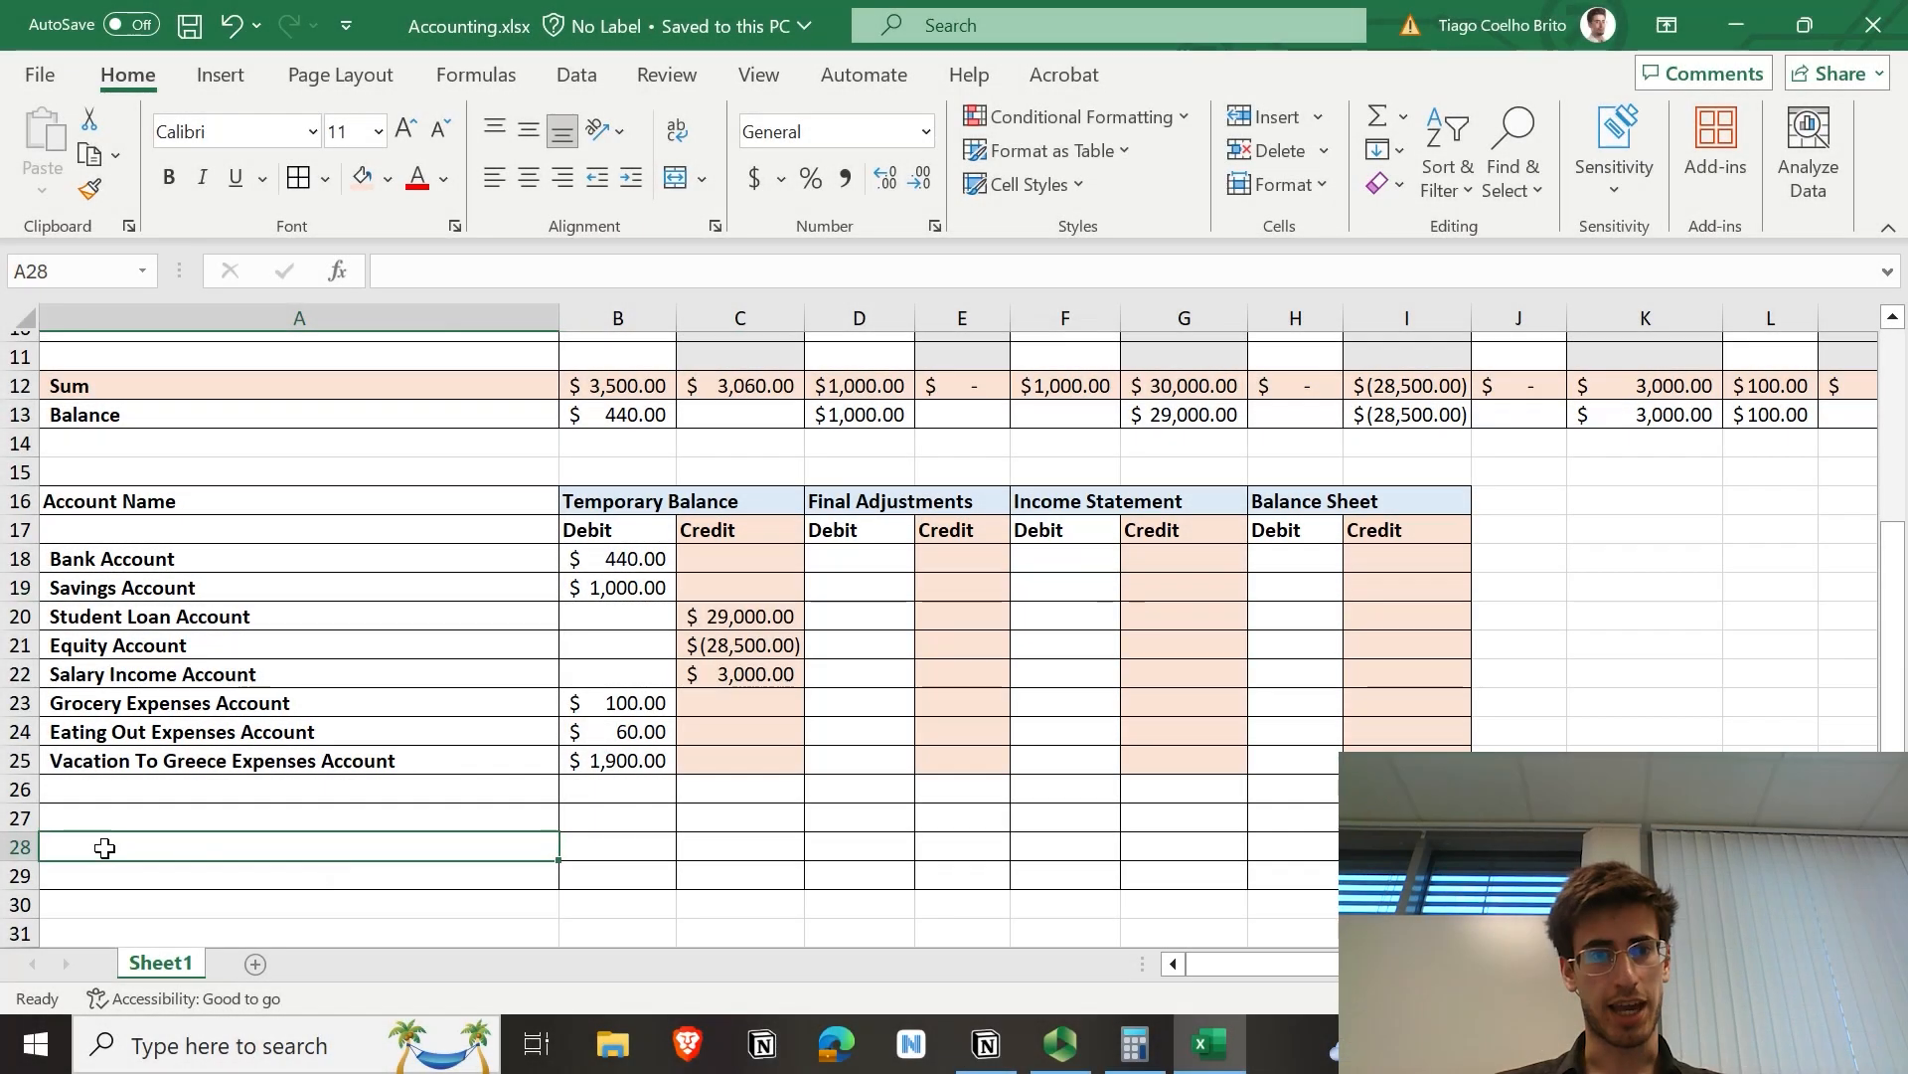
Step: Label A28 "Sum" and total the temporary balance debits in B28 with the sum of B18:B27
text(Sum)
key(Right)
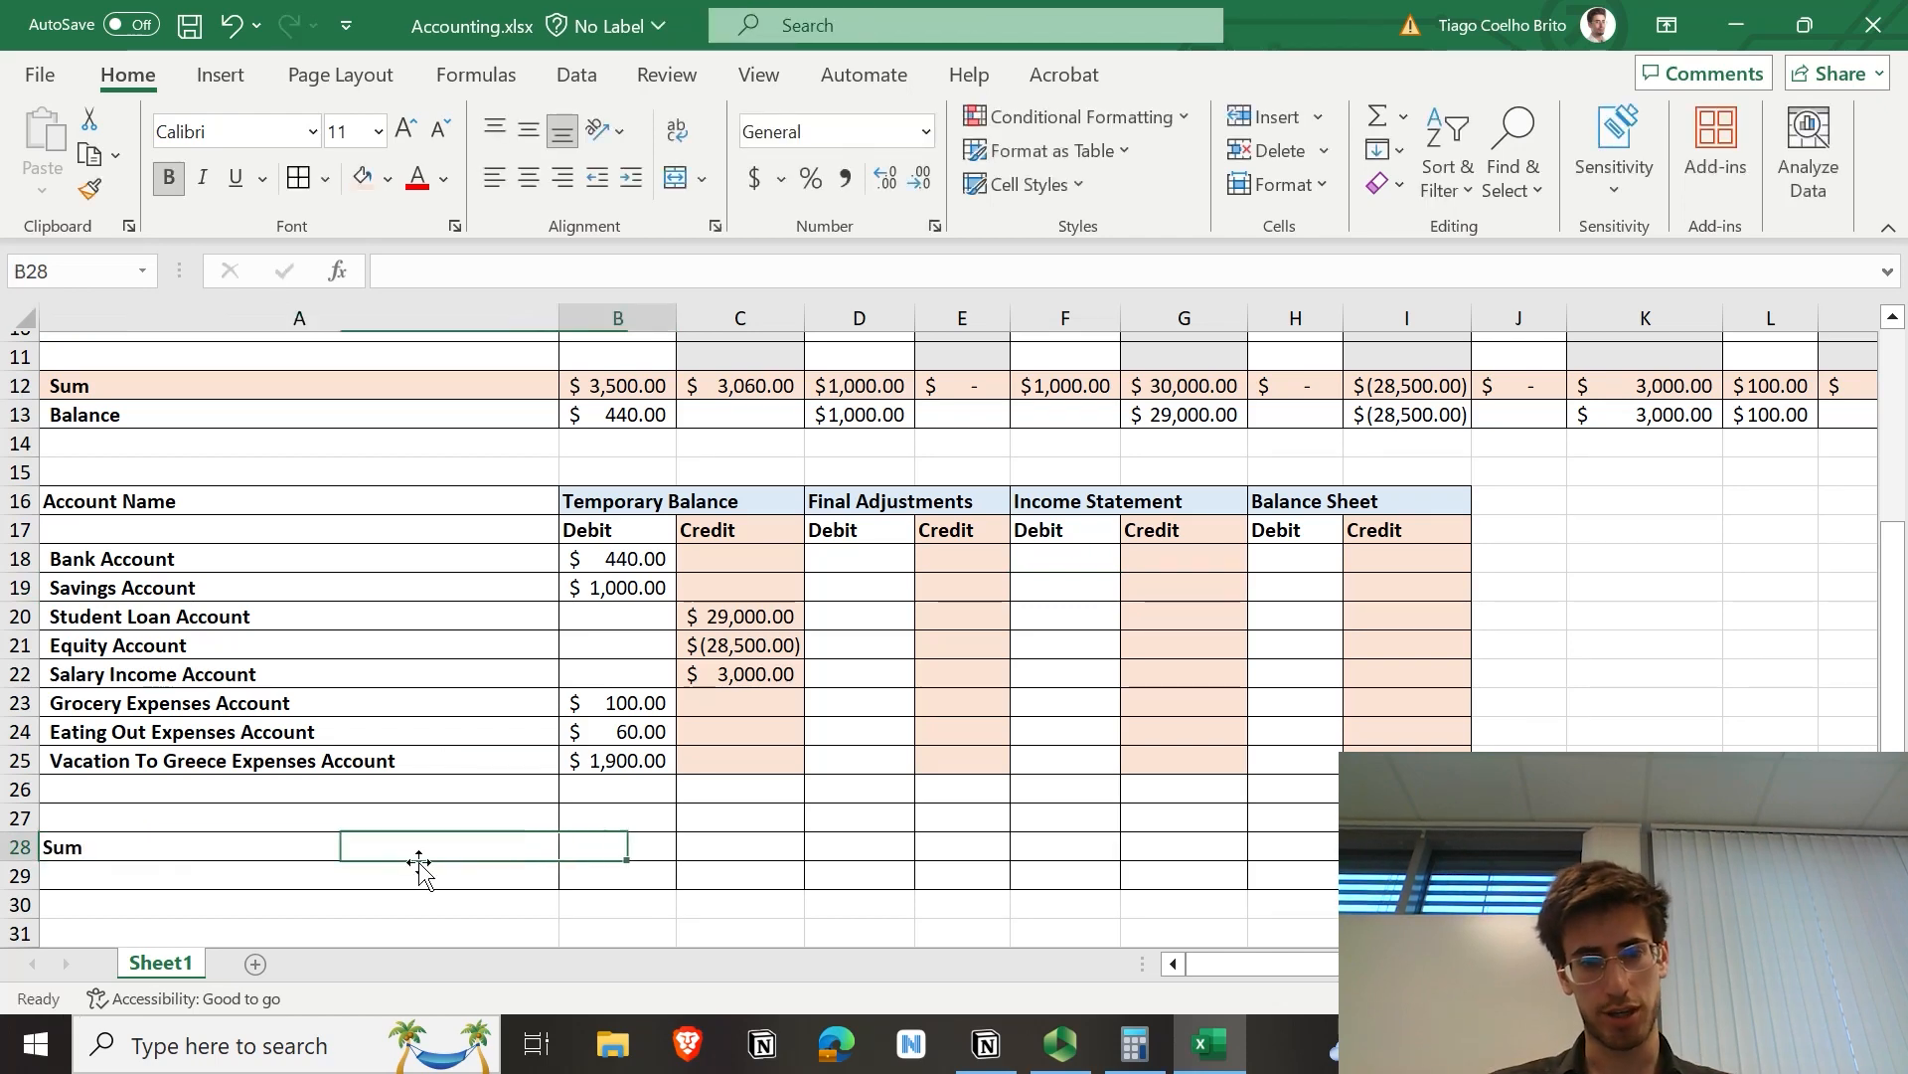
text(=SUM()
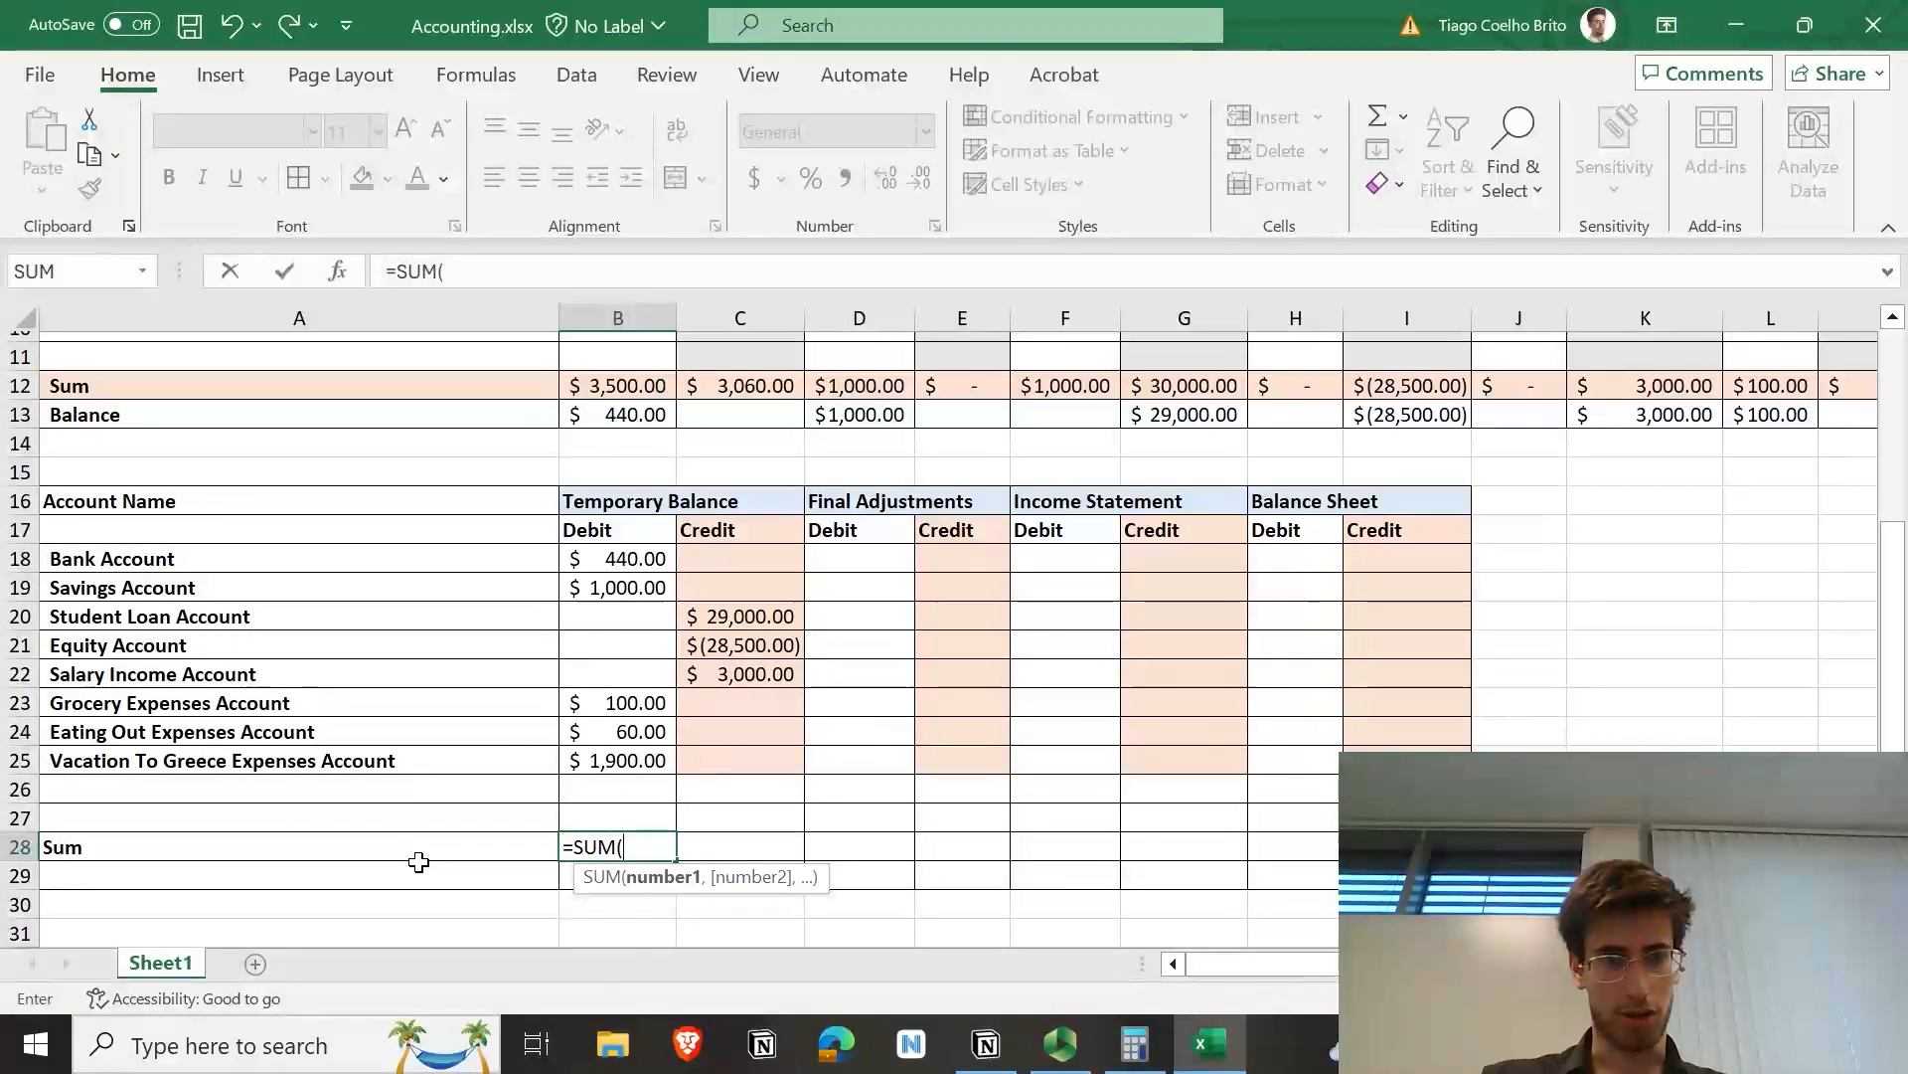
drag(618, 557, 598, 807)
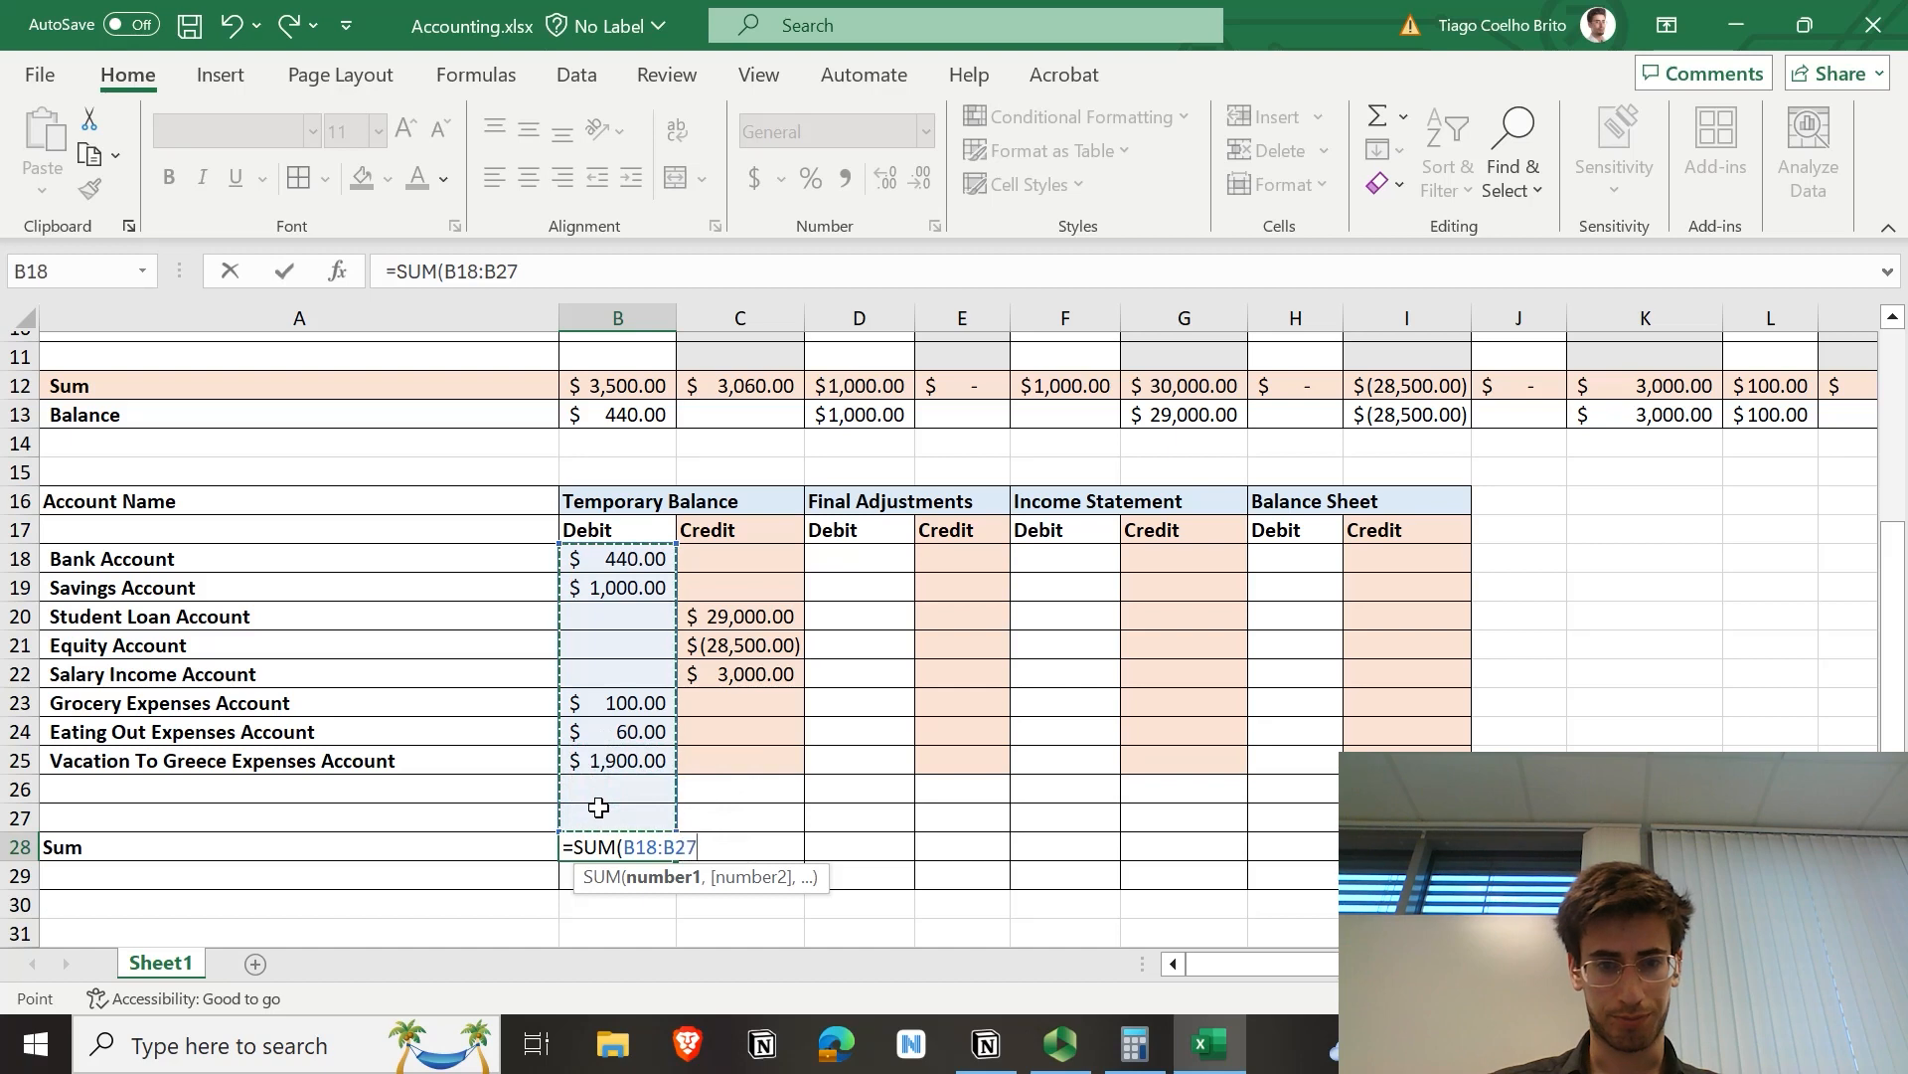
key(Return)
Step: Total the temporary balance credits in C28 with the sum of C18:C27
key(Right)
key(Up)
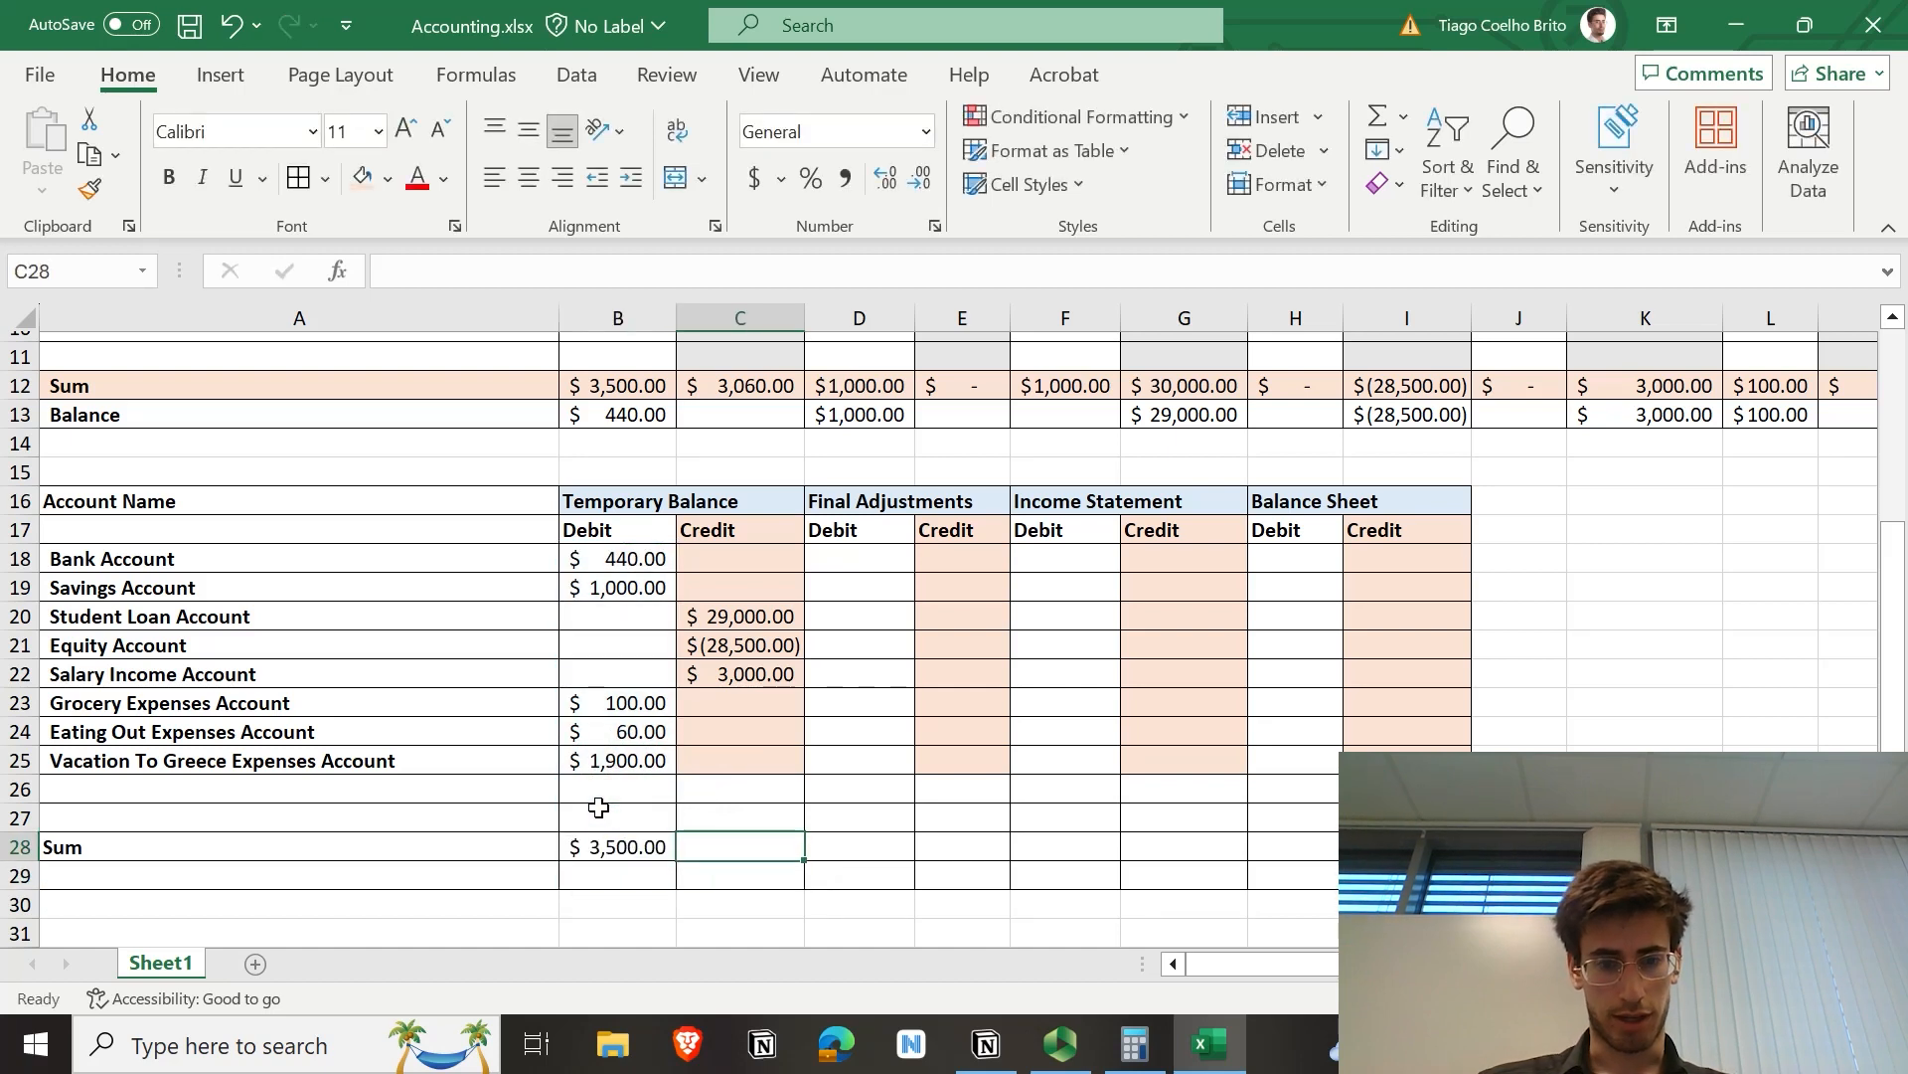
text(=SUM()
drag(735, 566, 730, 823)
key(Return)
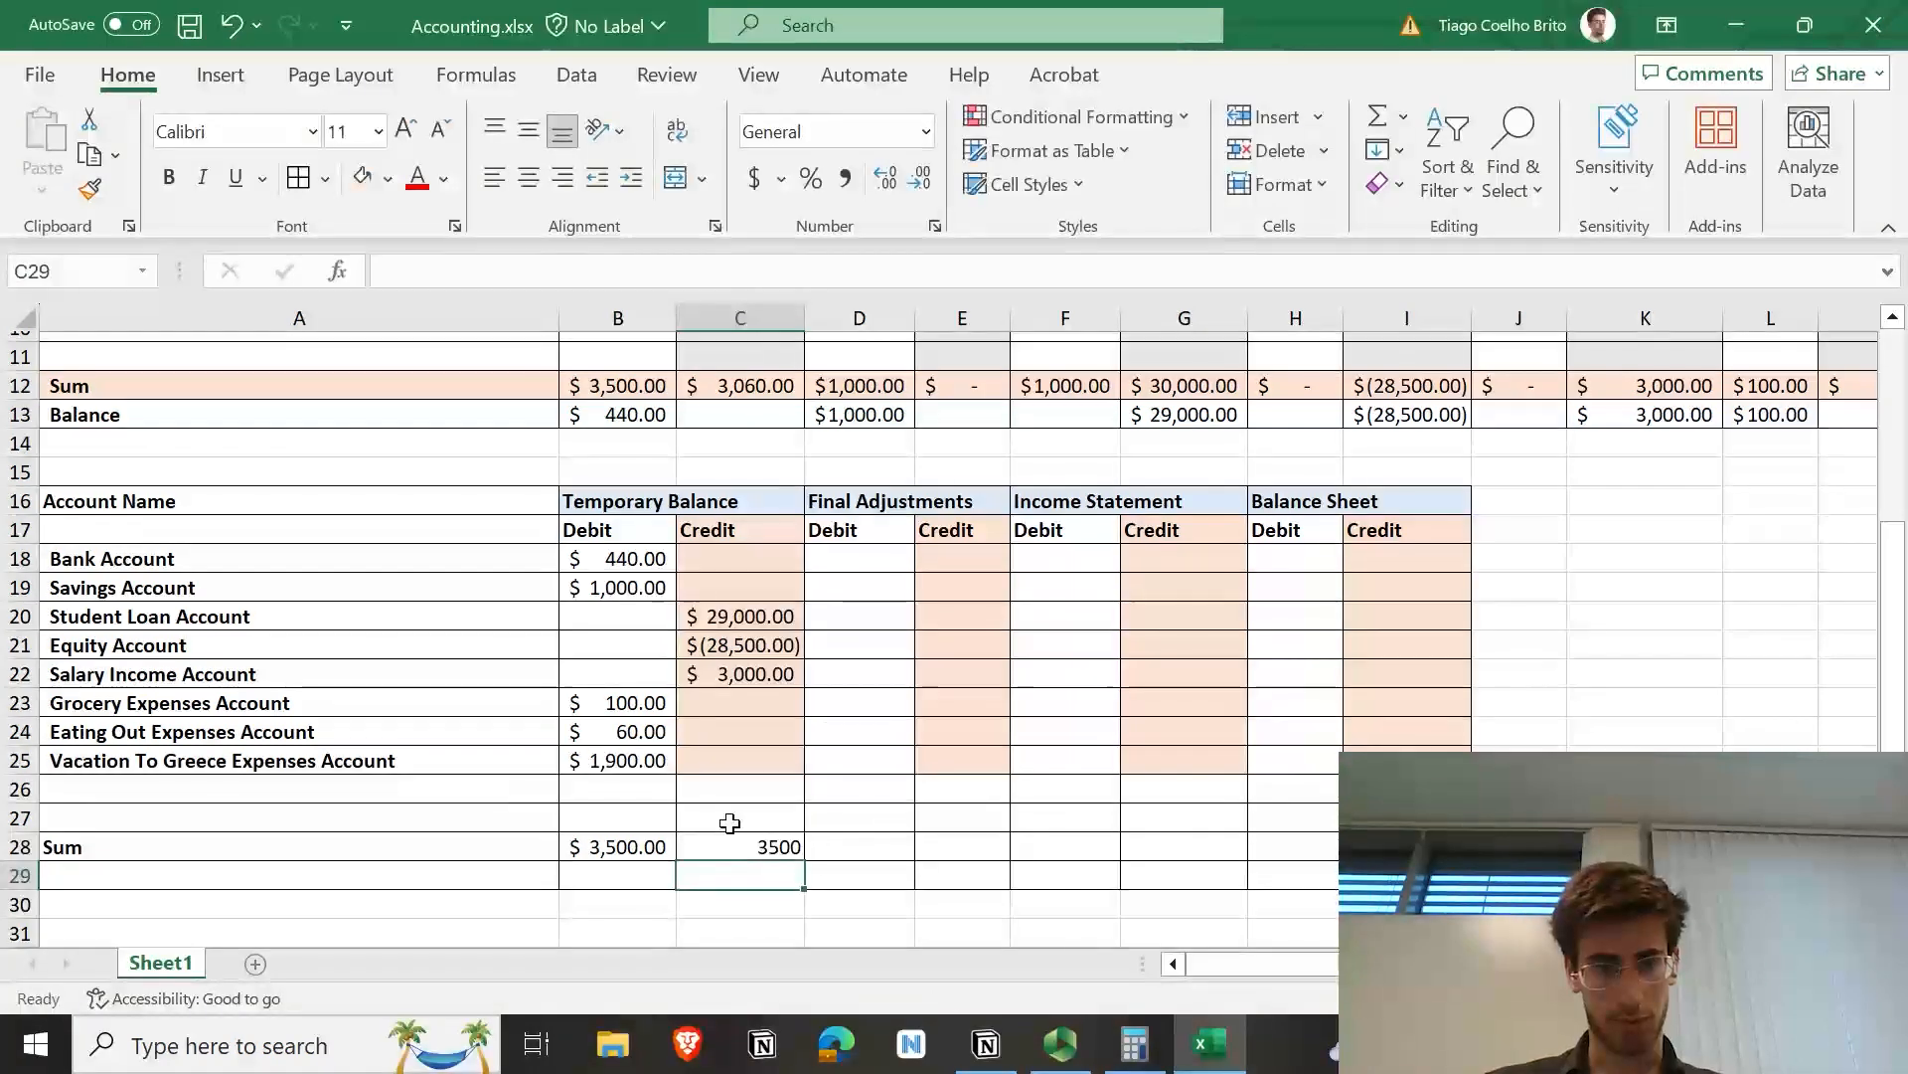
Step: Apply the Accounting dollar format to the account summary table A16:I29 and save the workbook
drag(352, 502, 1406, 875)
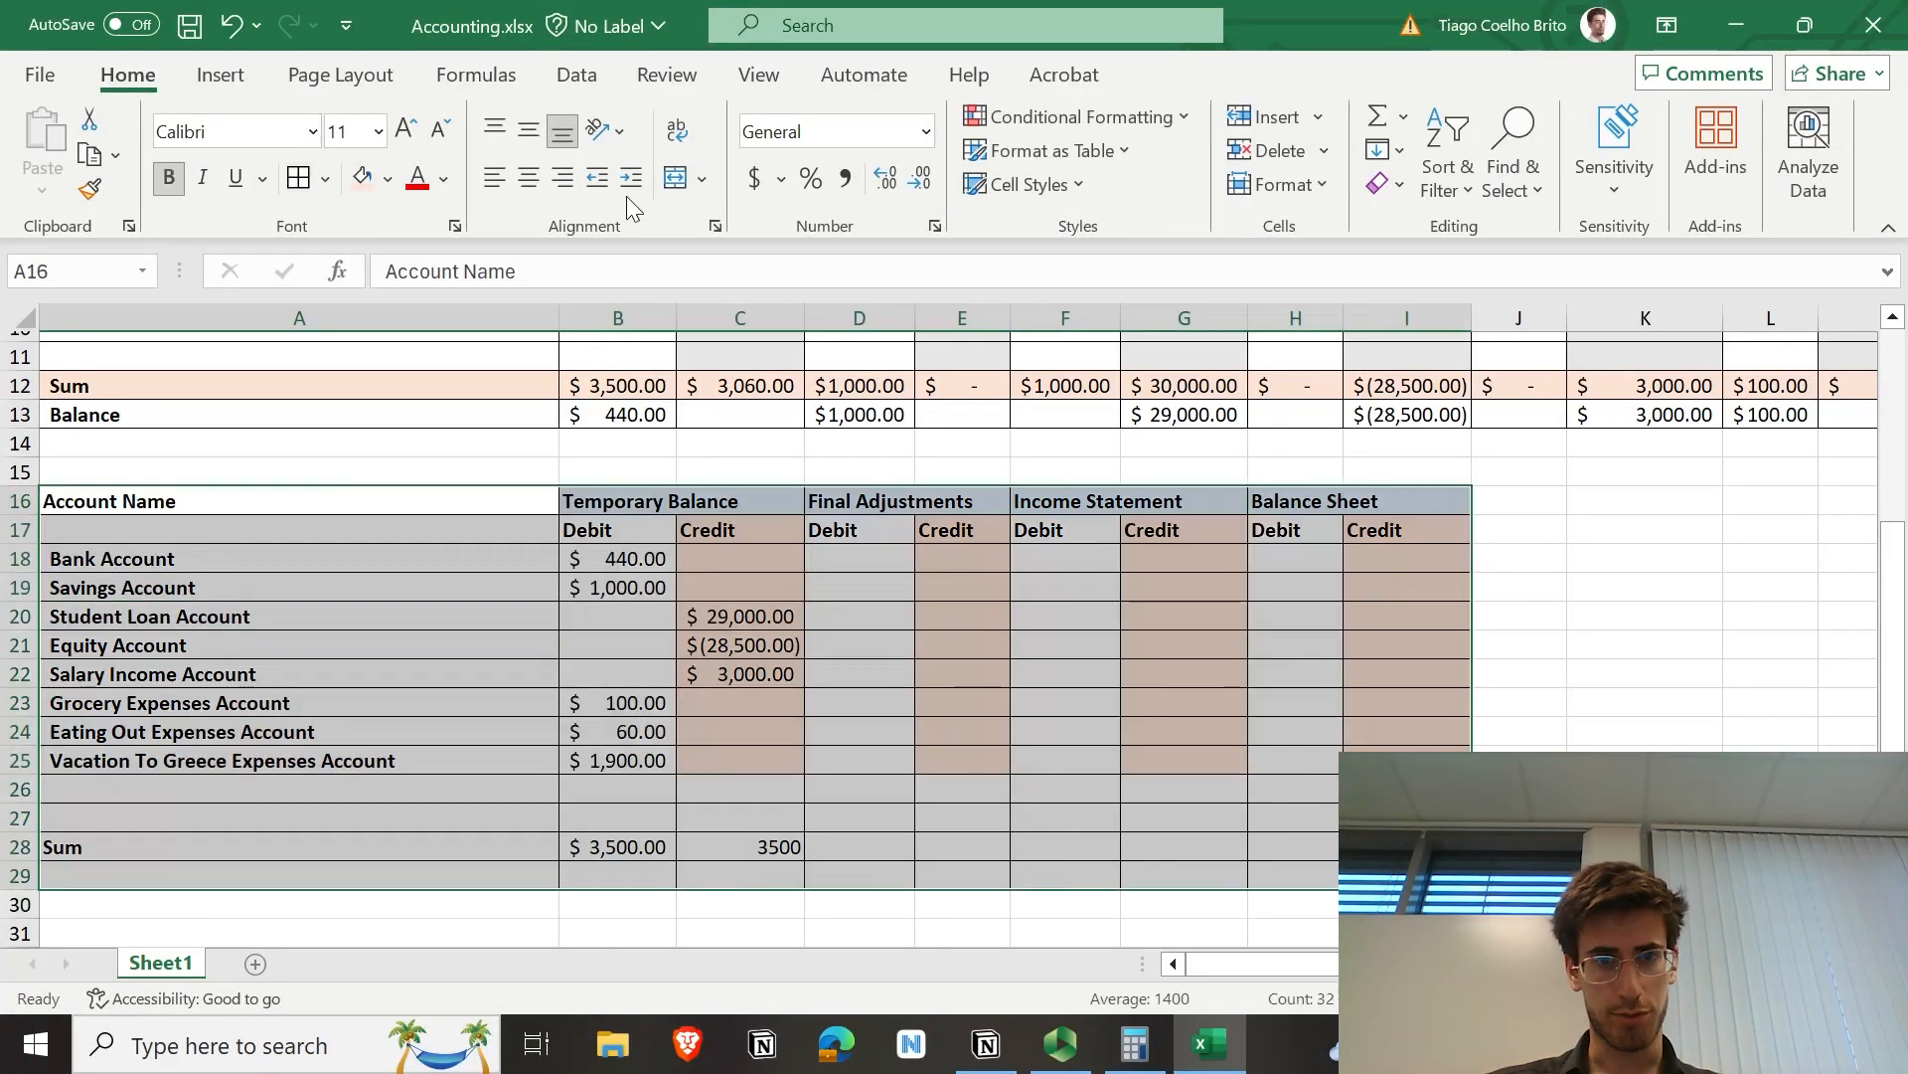
click(758, 179)
click(1016, 863)
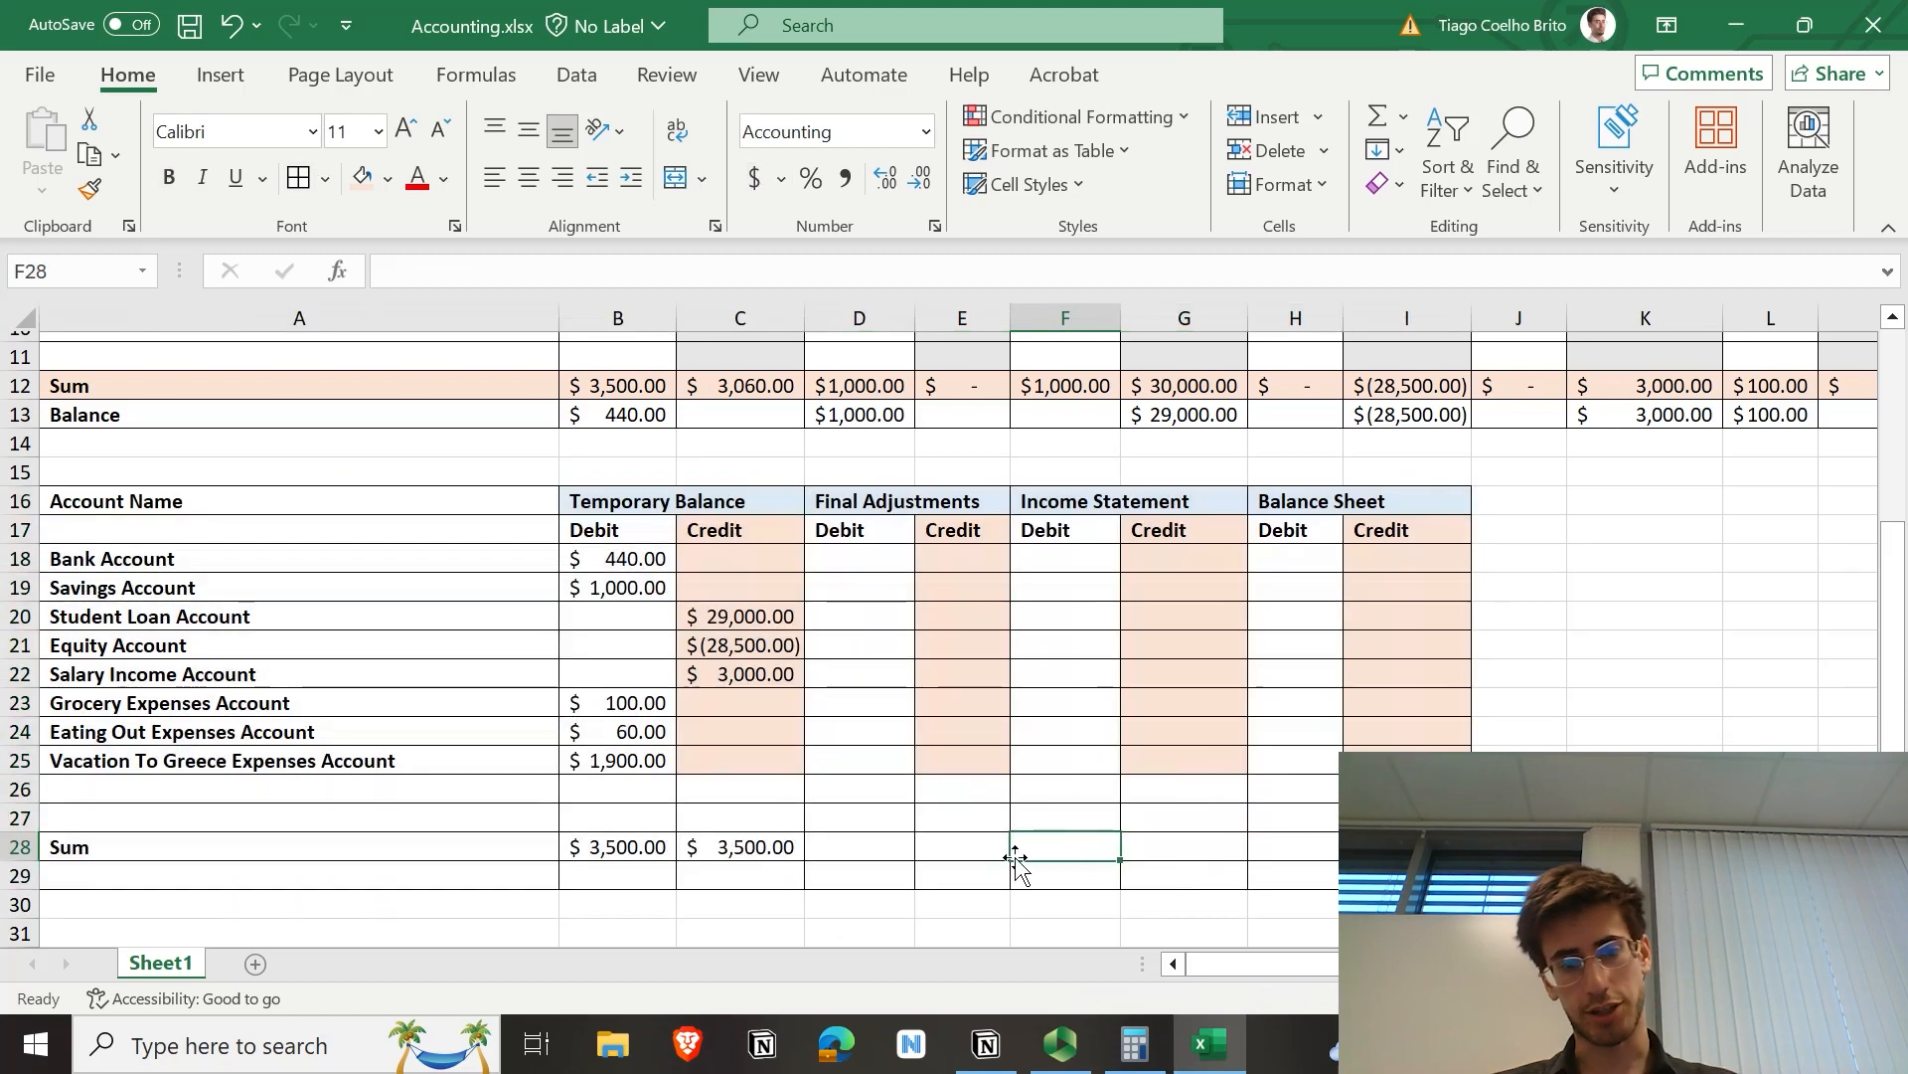
key(ctrl+s)
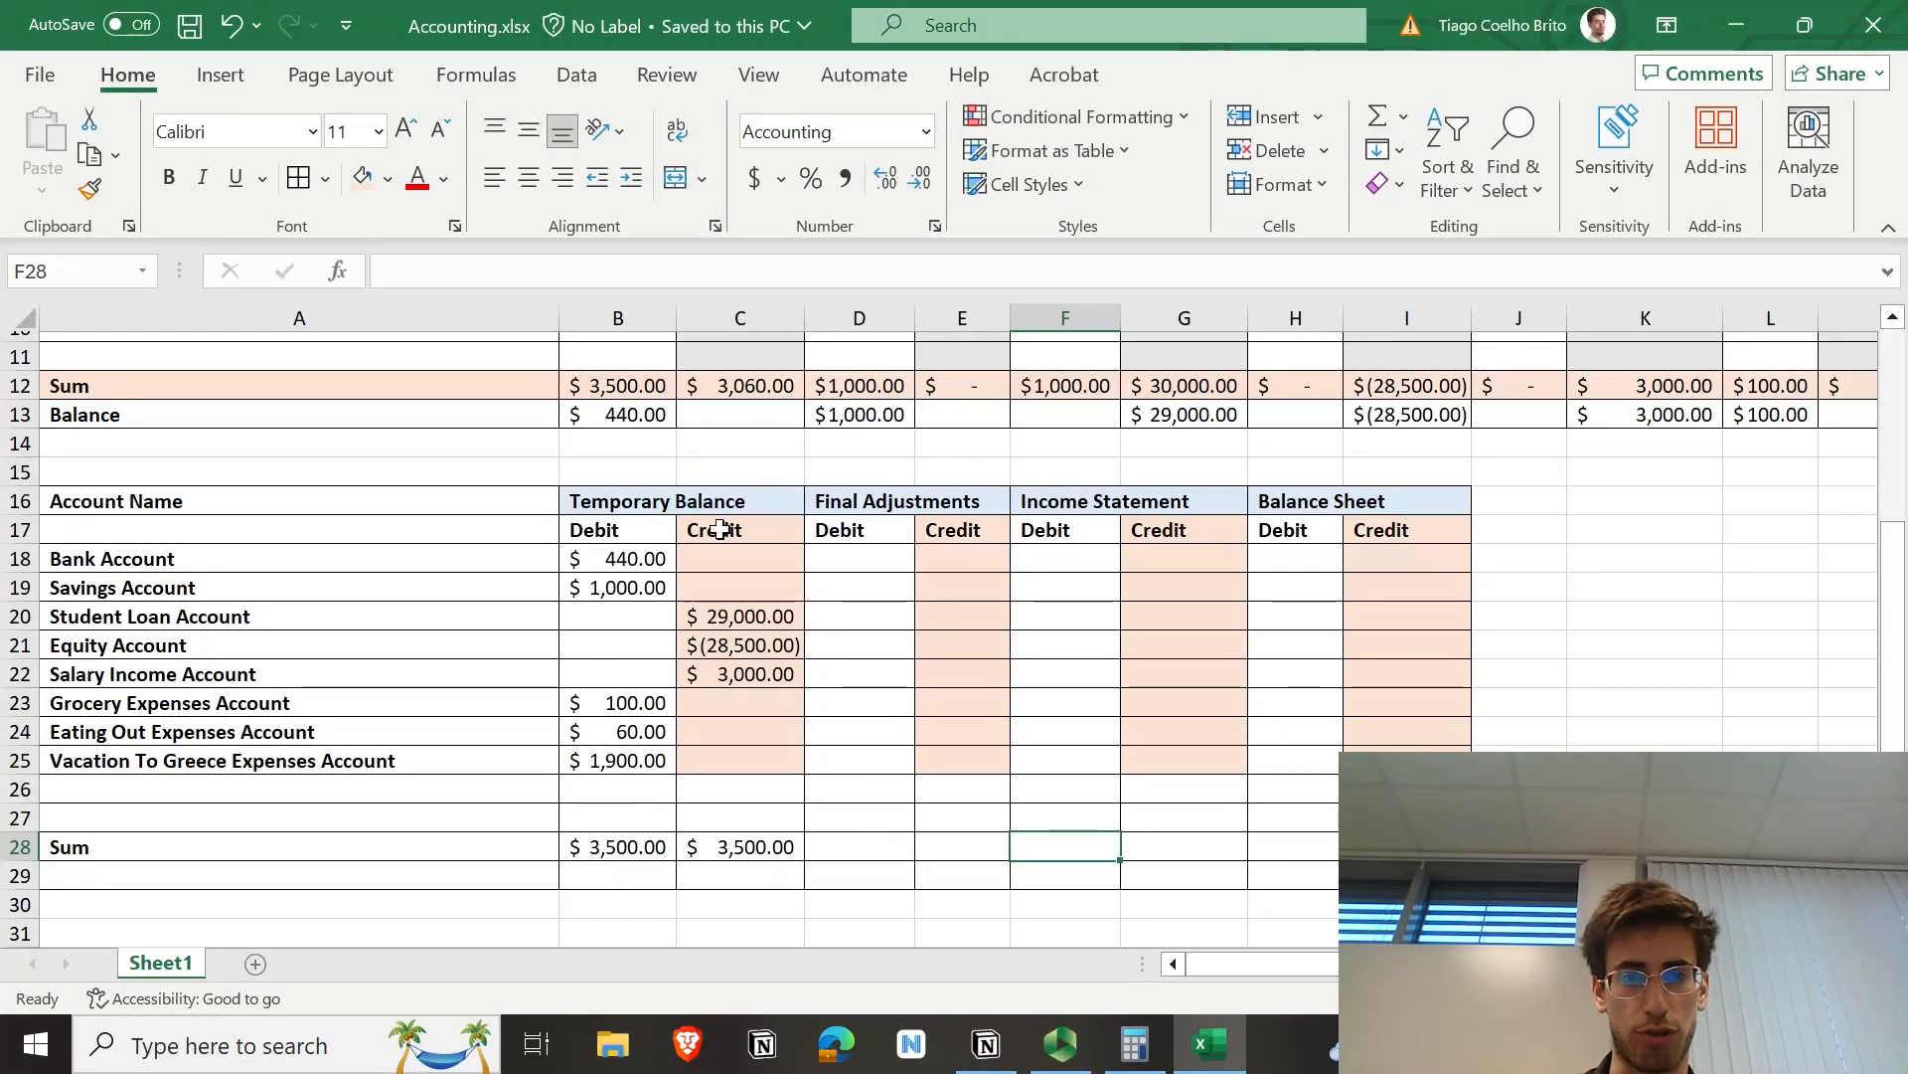
Step: Compare the temporary balance debit and credit sums in row 28 and review the transactions above them
drag(614, 842, 689, 847)
drag(510, 847, 696, 845)
scroll(468, 522, up, 4)
scroll(507, 666, down, 4)
click(463, 796)
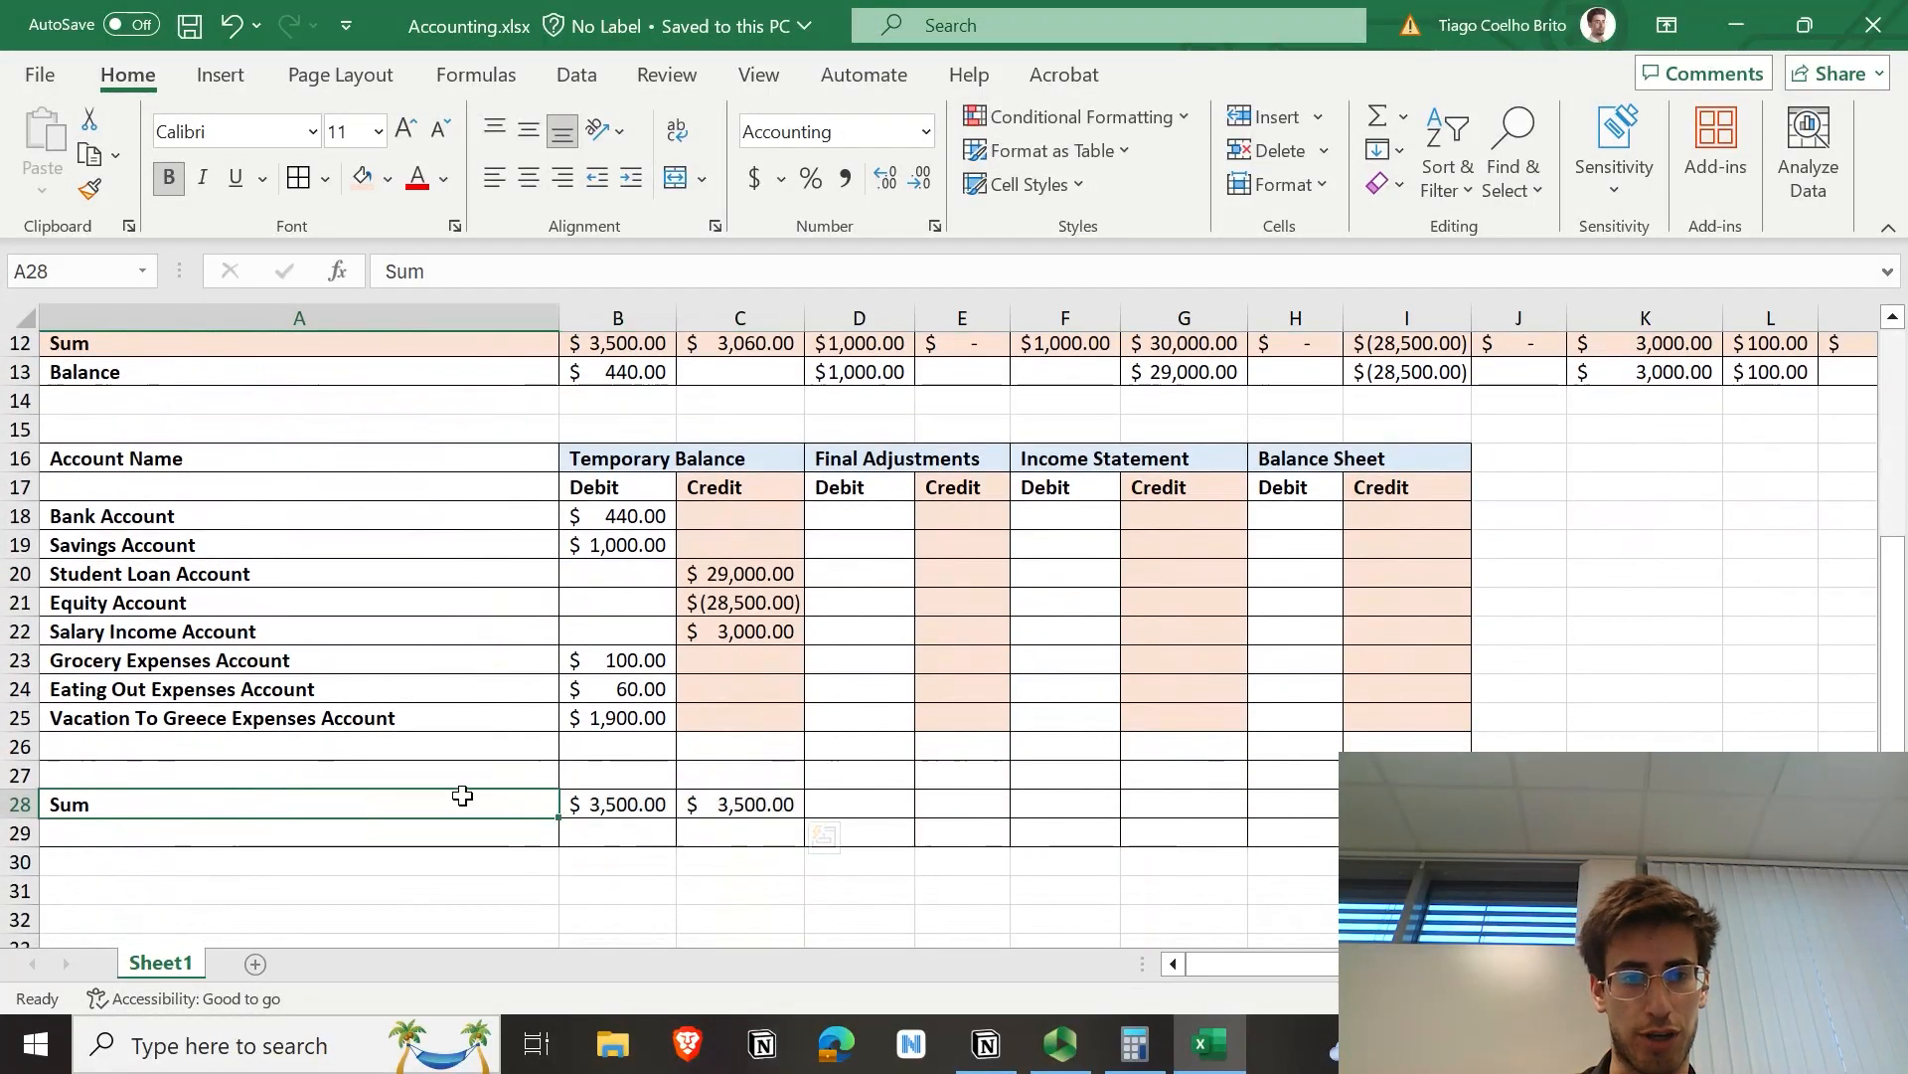
scroll(411, 734, up, 4)
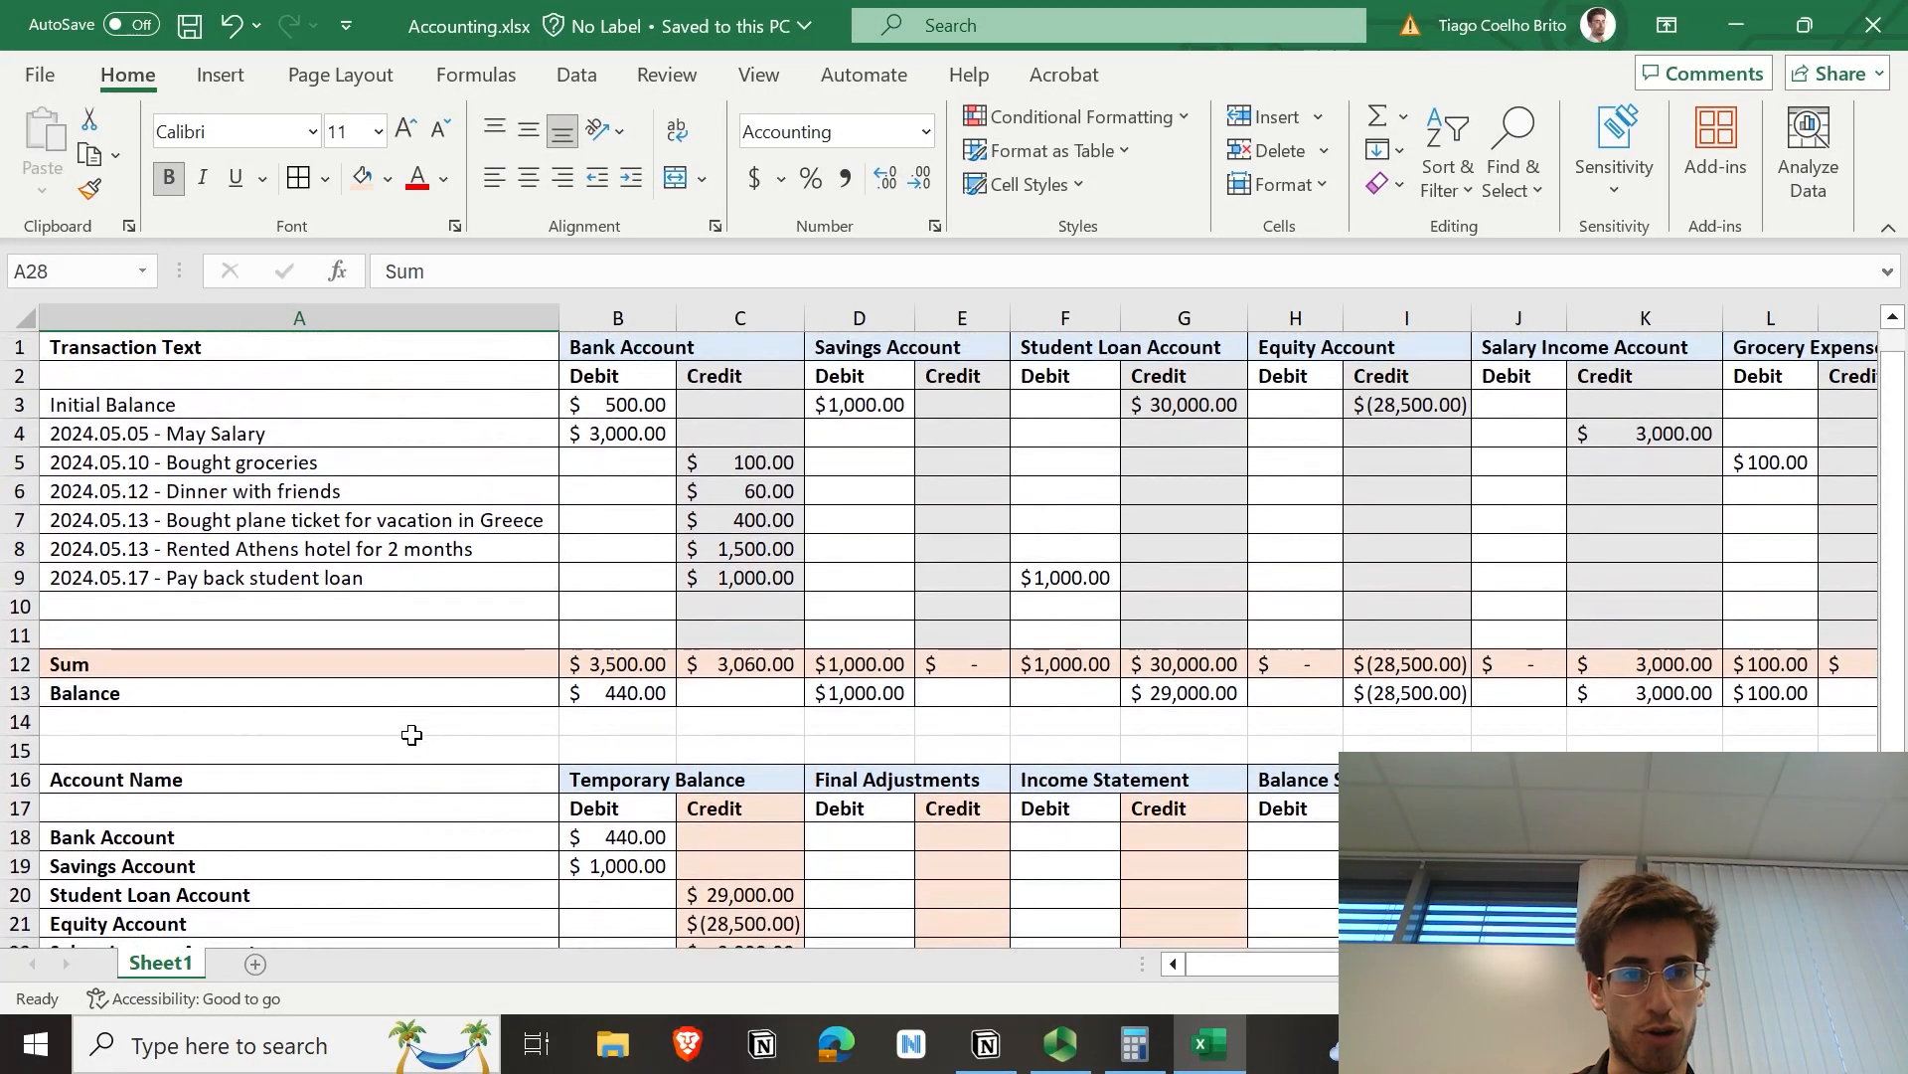
scroll(411, 734, down, 4)
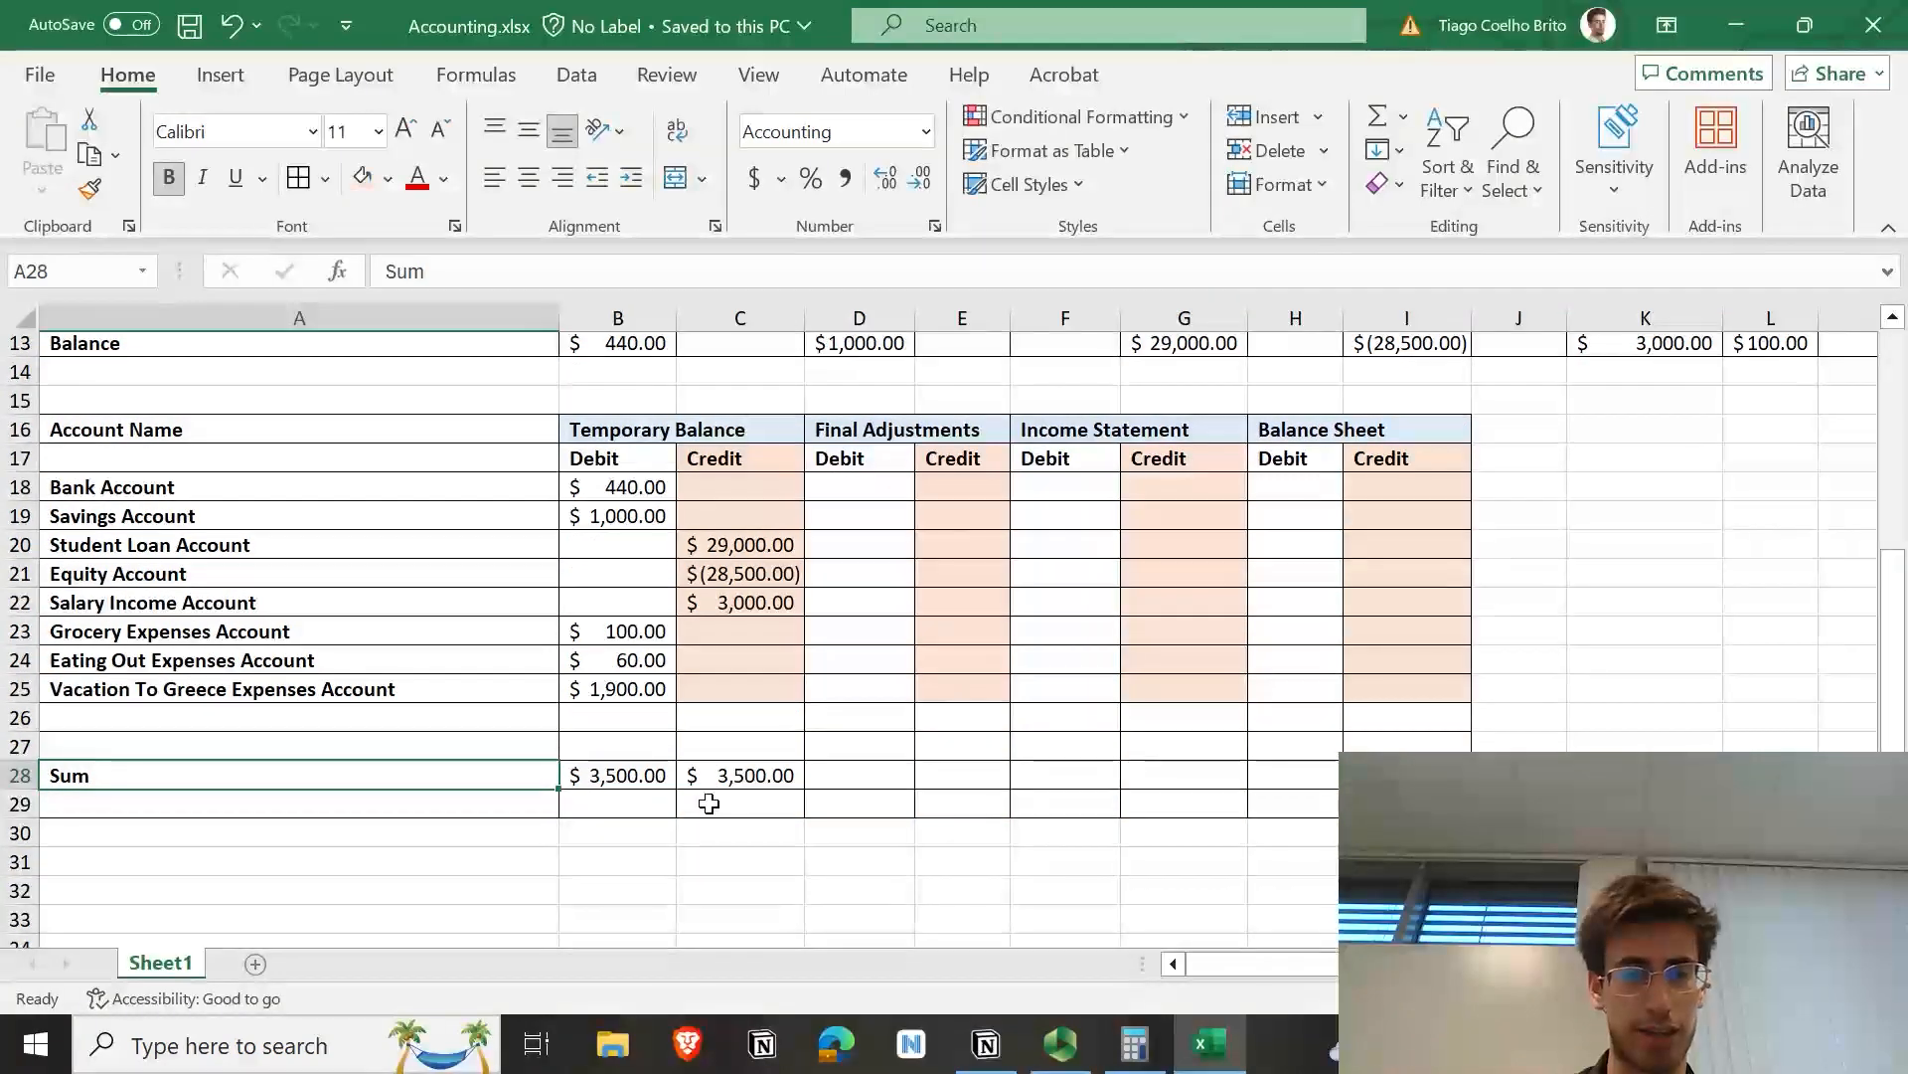
scroll(708, 803, up, 4)
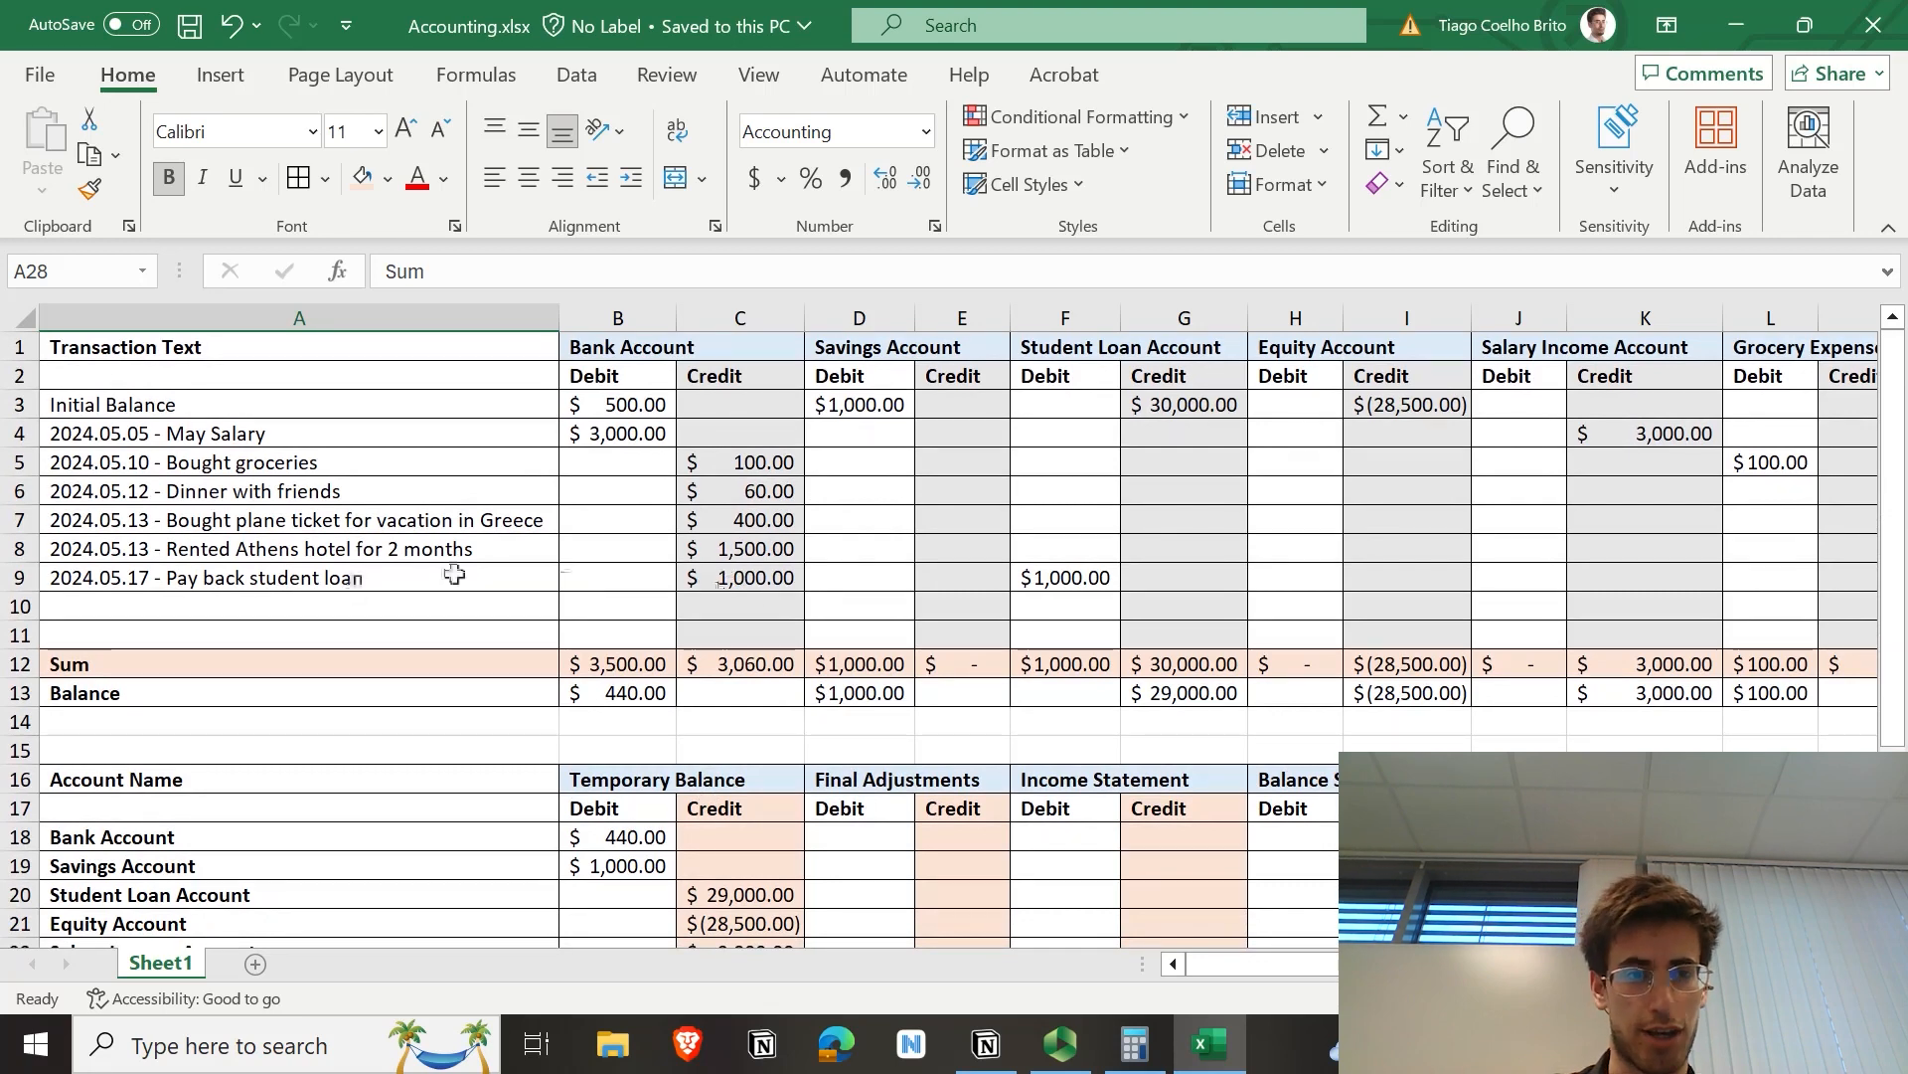
Step: Move the student loan repayment of 1000 from debit cell F9 to credit cell G9 and save the workbook
click(1065, 576)
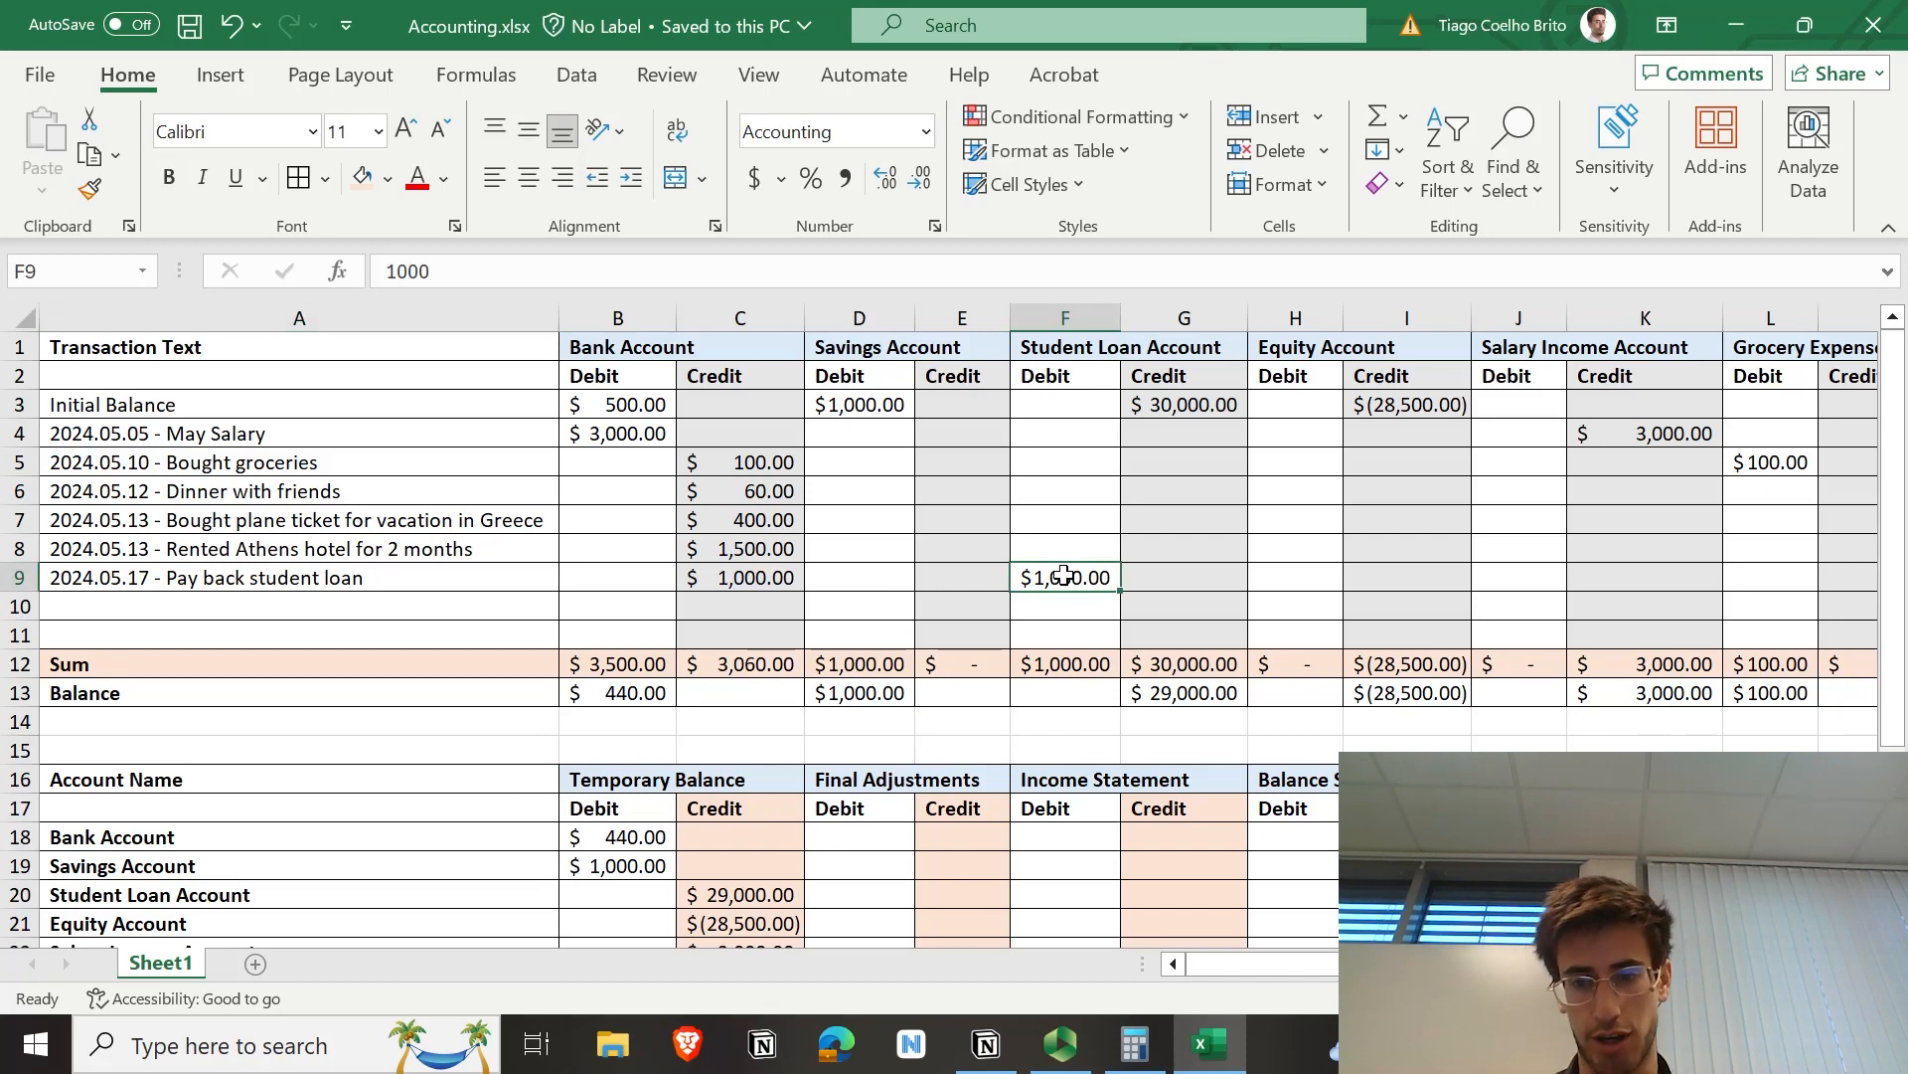
key(BackSpace)
key(Right)
text(1000)
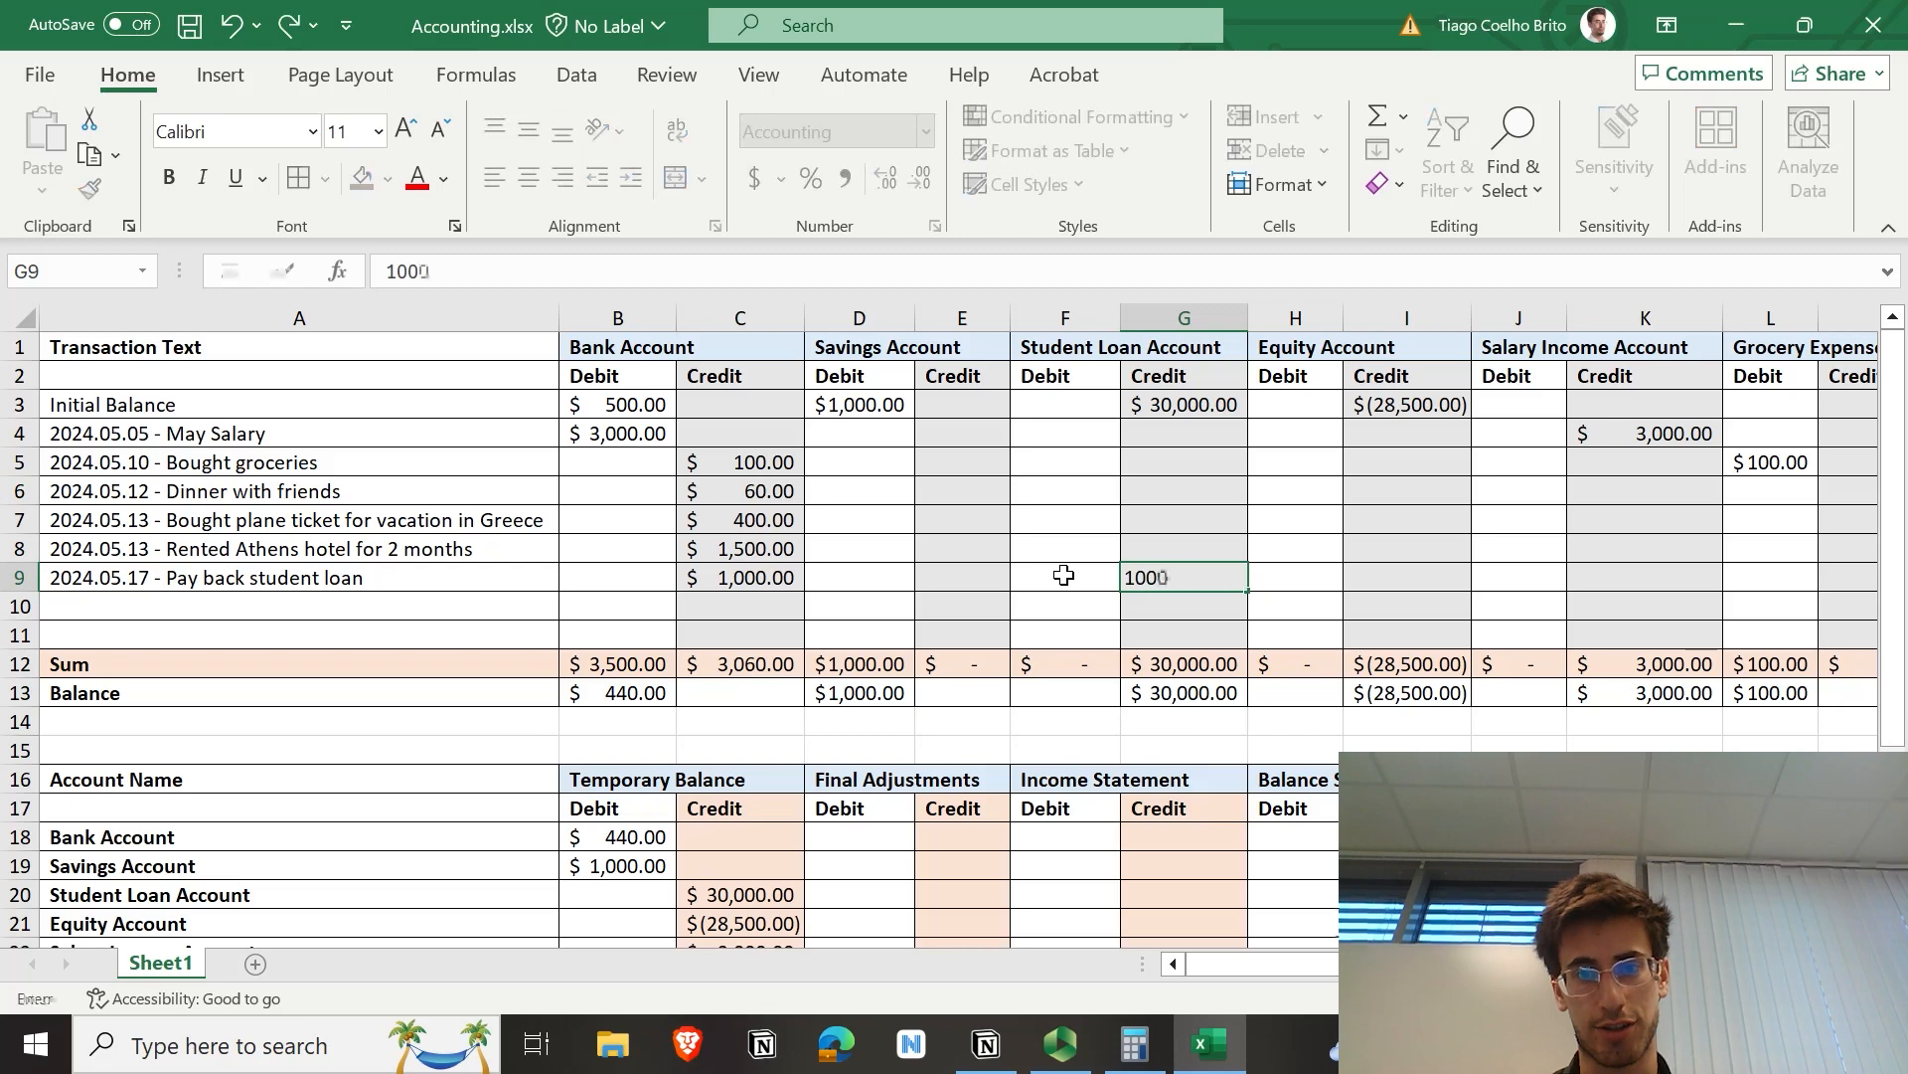
key(Right)
key(ctrl+s)
Step: Check the debit and credit sums in B28:C28 and trace each transaction row across all accounts for an entry error
scroll(1064, 575, right, 5)
scroll(1063, 574, left, 3)
scroll(1063, 575, down, 4)
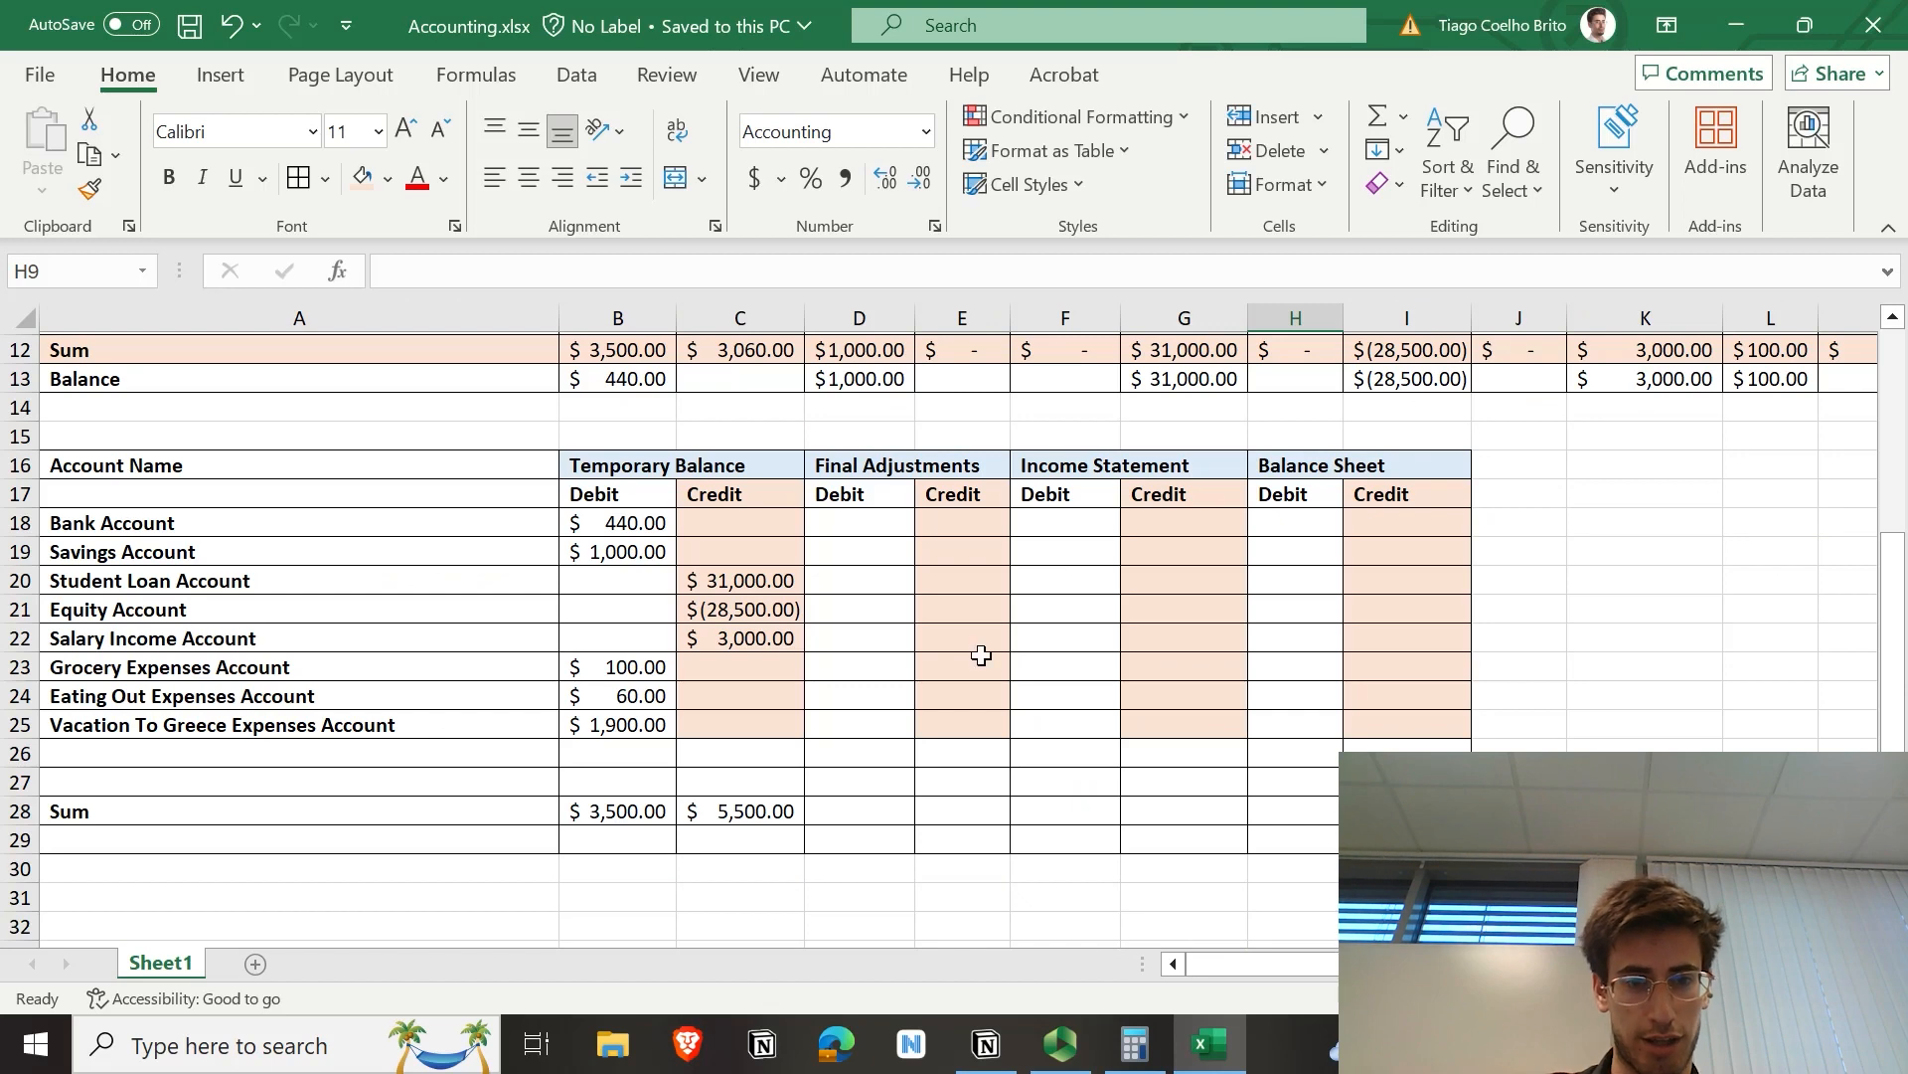
click(753, 813)
key(shift+Left)
scroll(352, 597, up, 4)
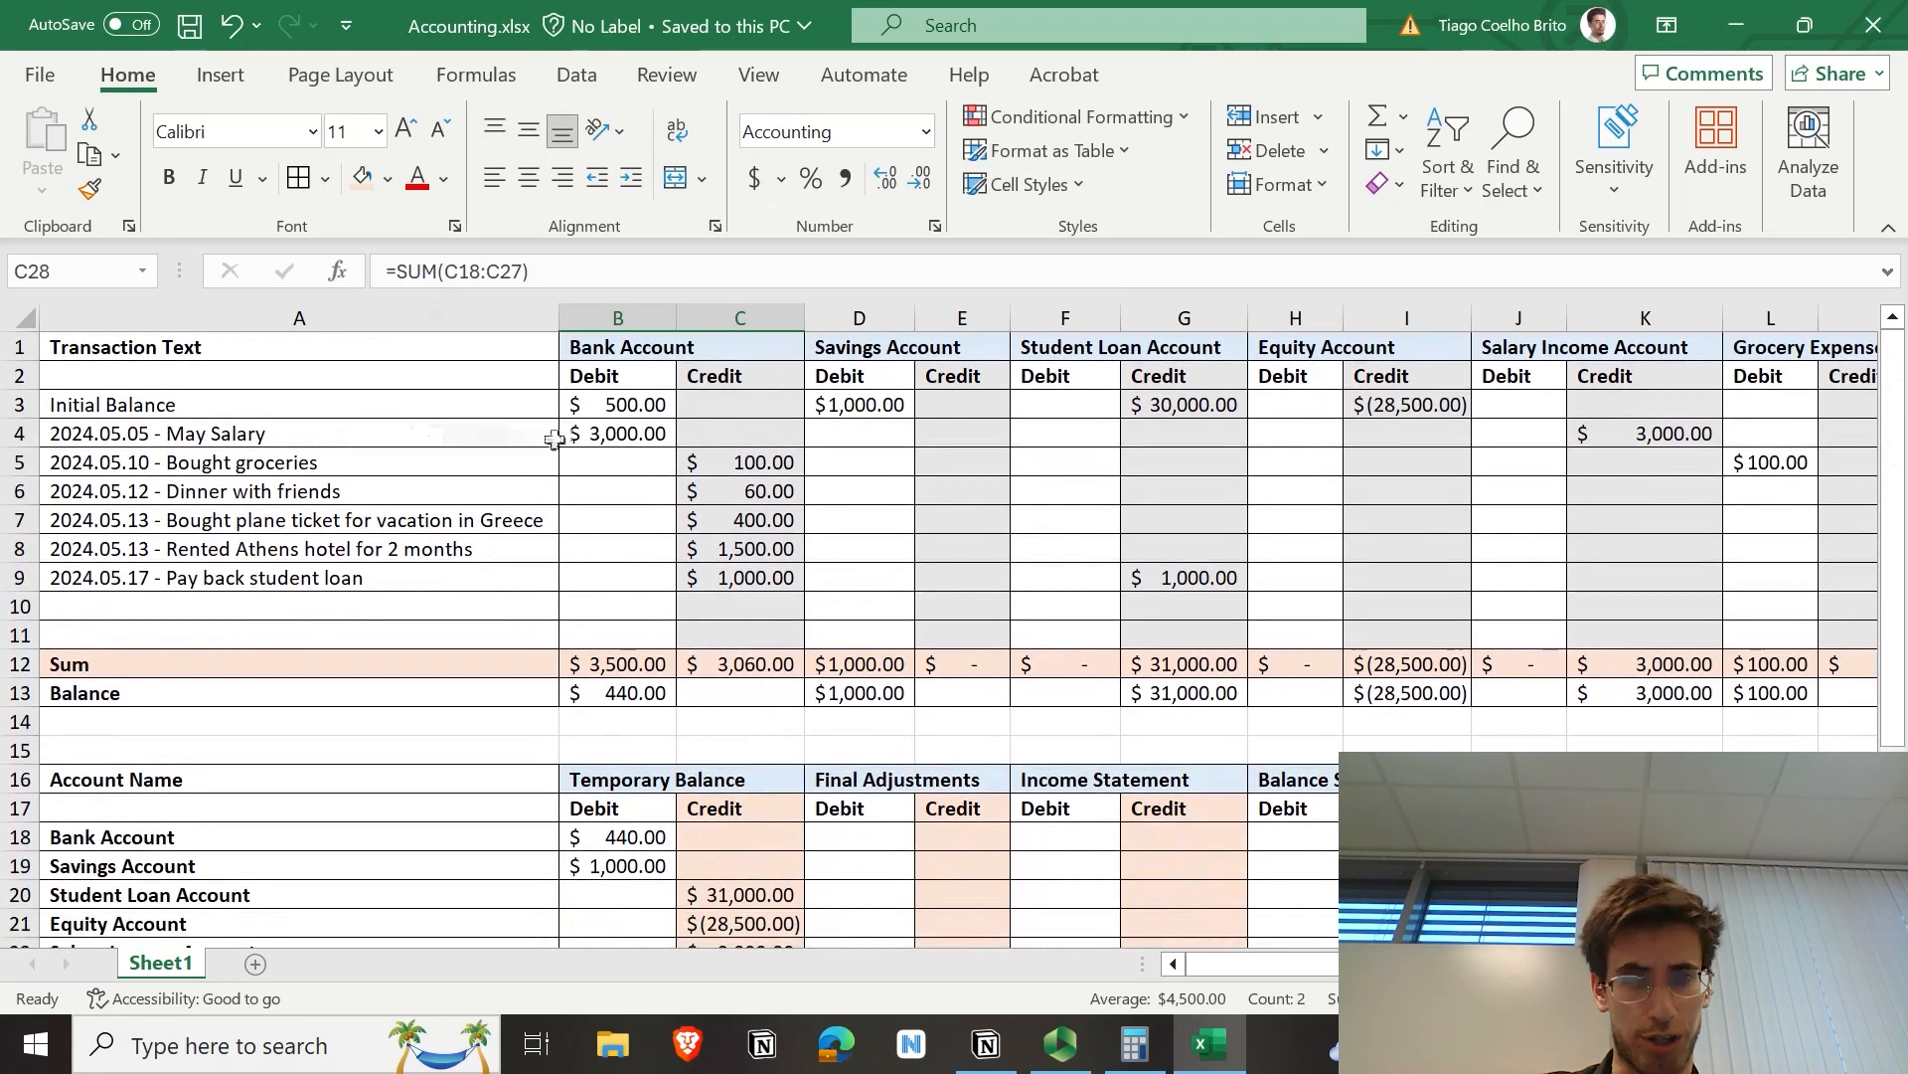
scroll(620, 429, right, 5)
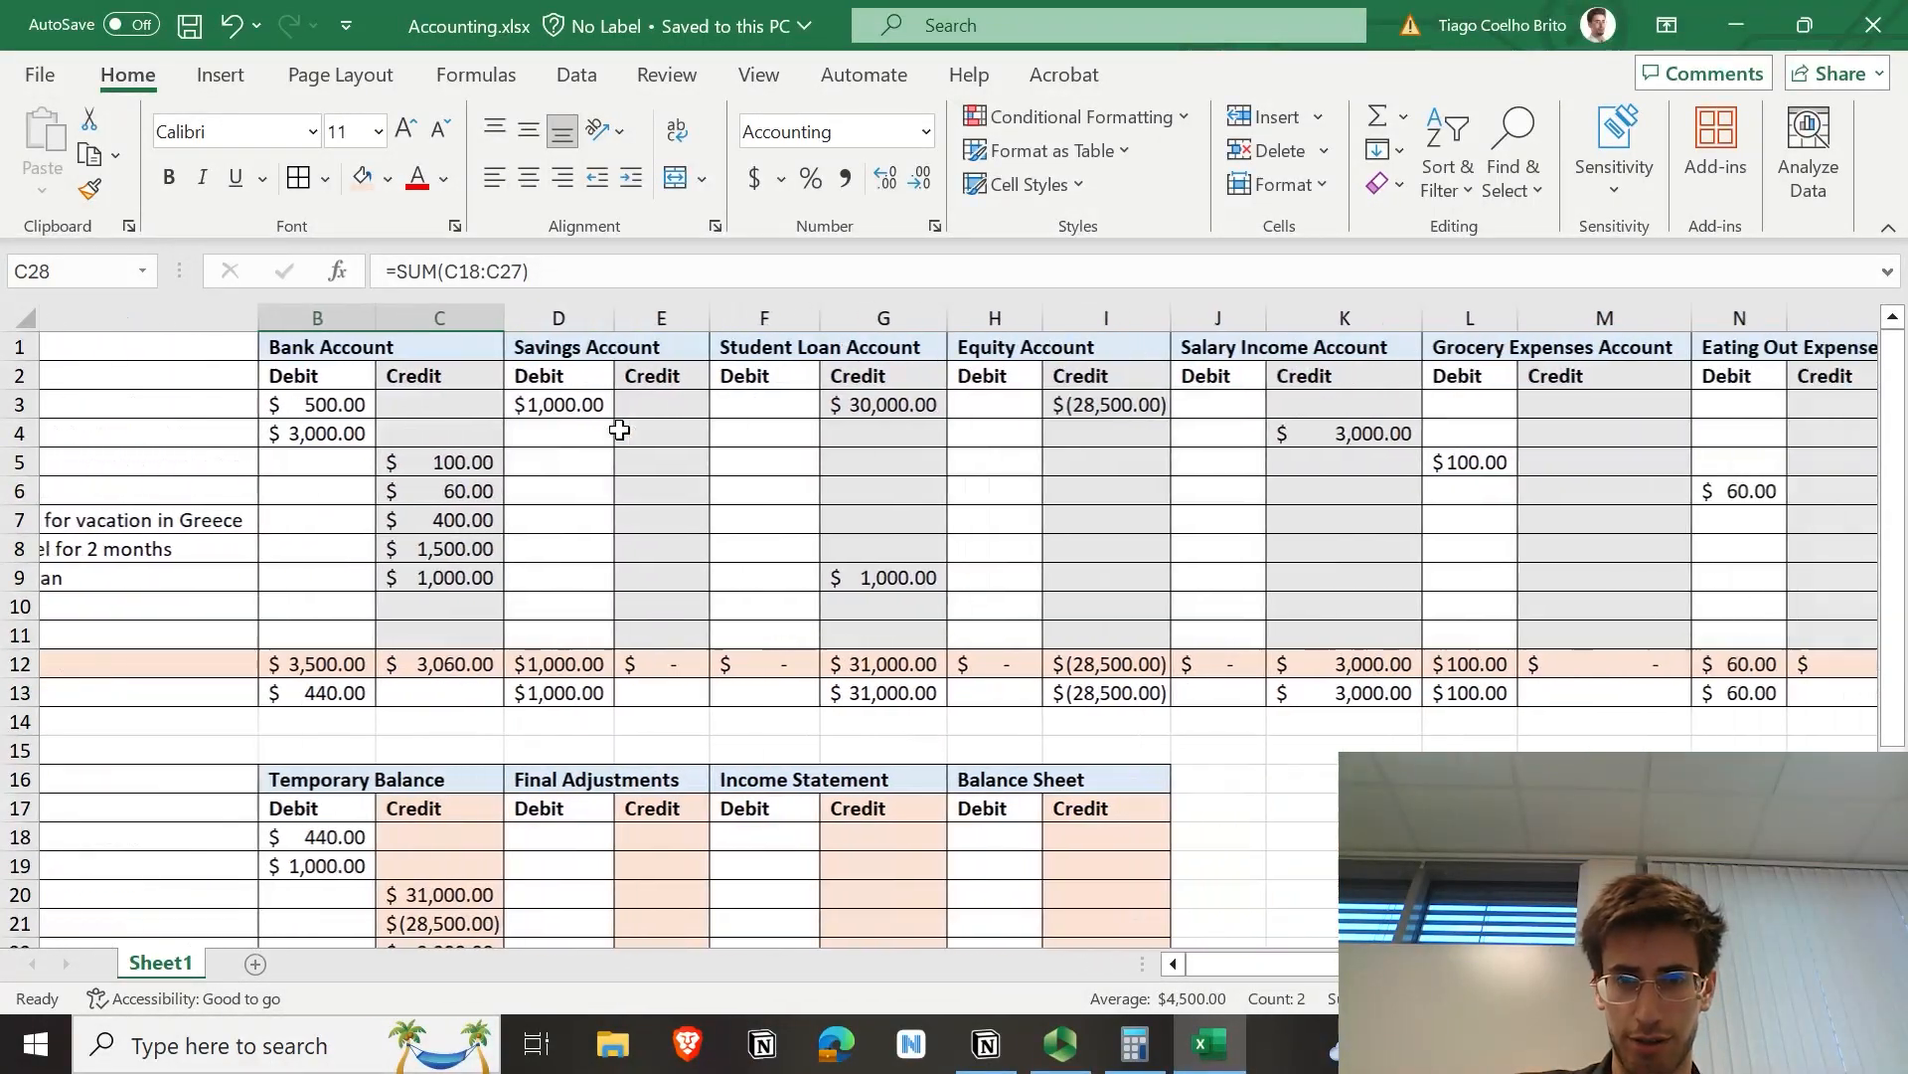
scroll(619, 430, left, 5)
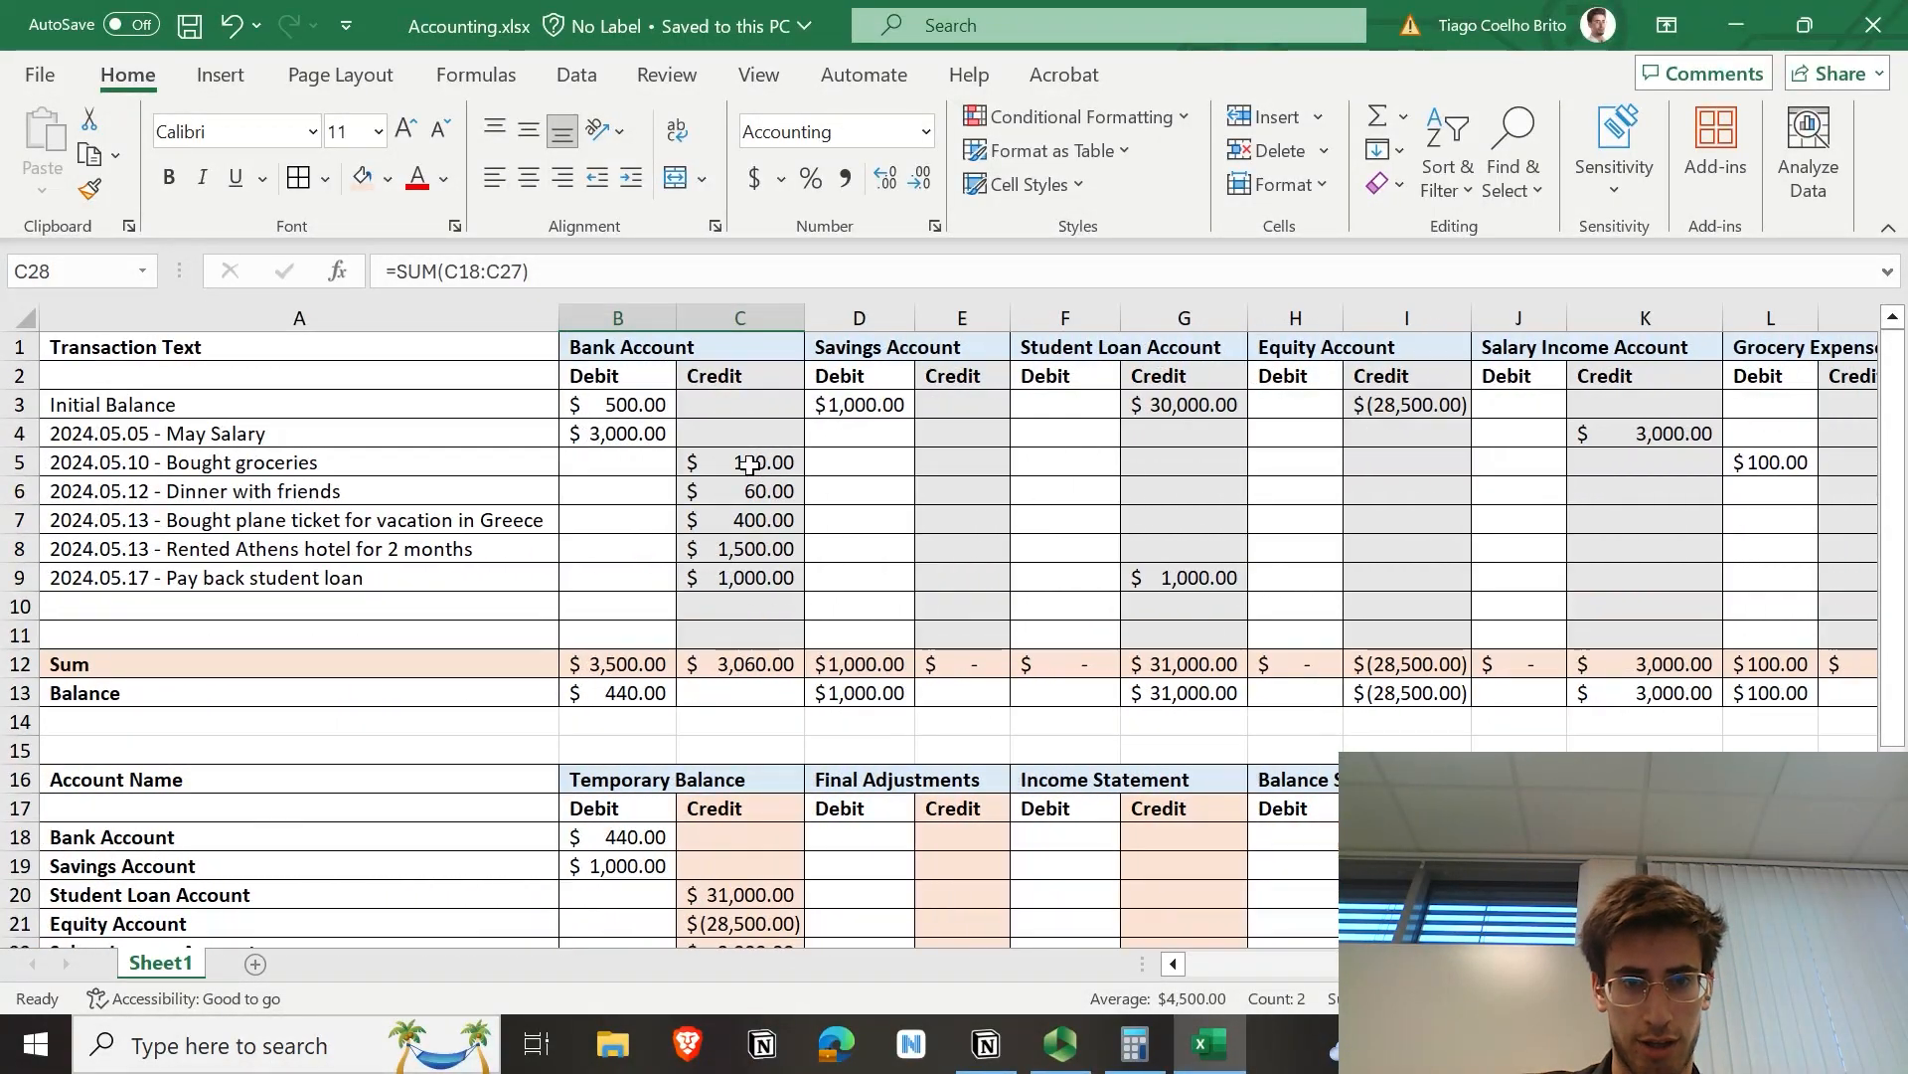
scroll(745, 463, right, 5)
scroll(746, 463, left, 4)
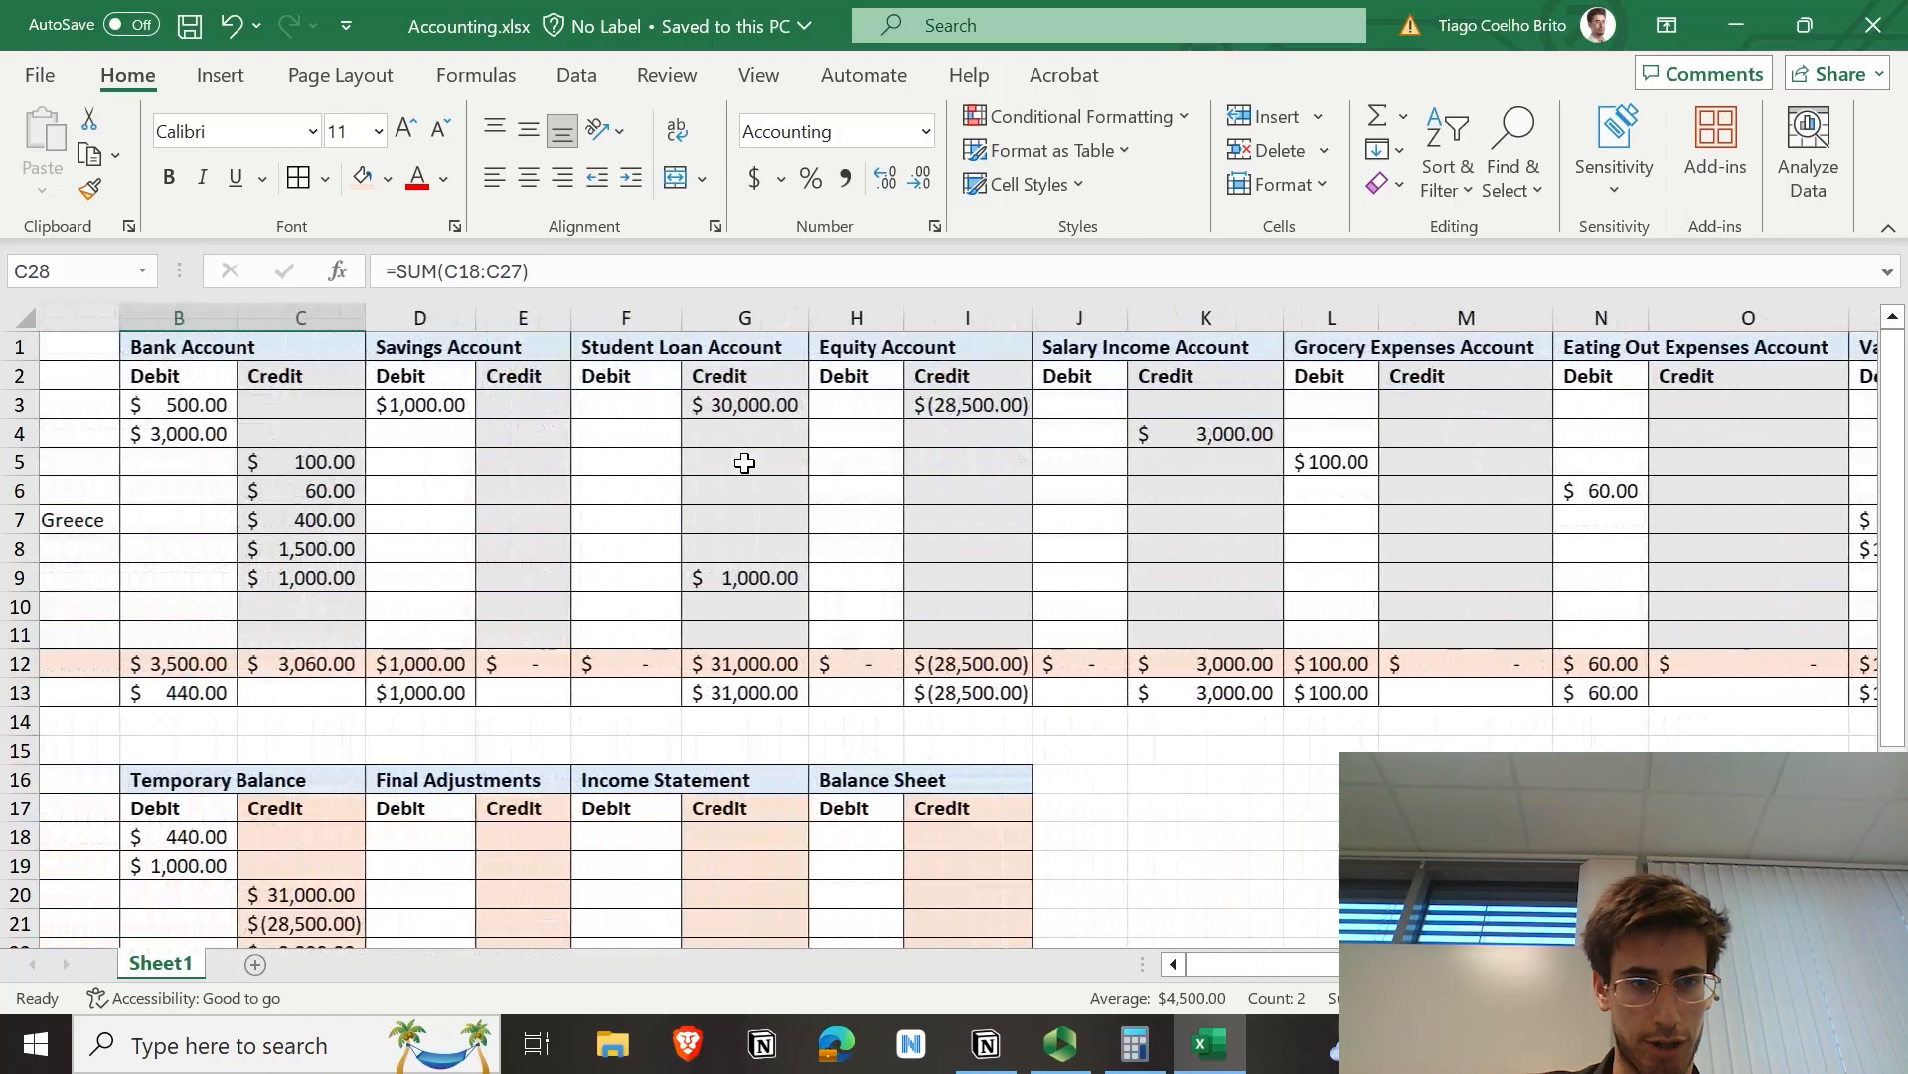
scroll(443, 481, right, 5)
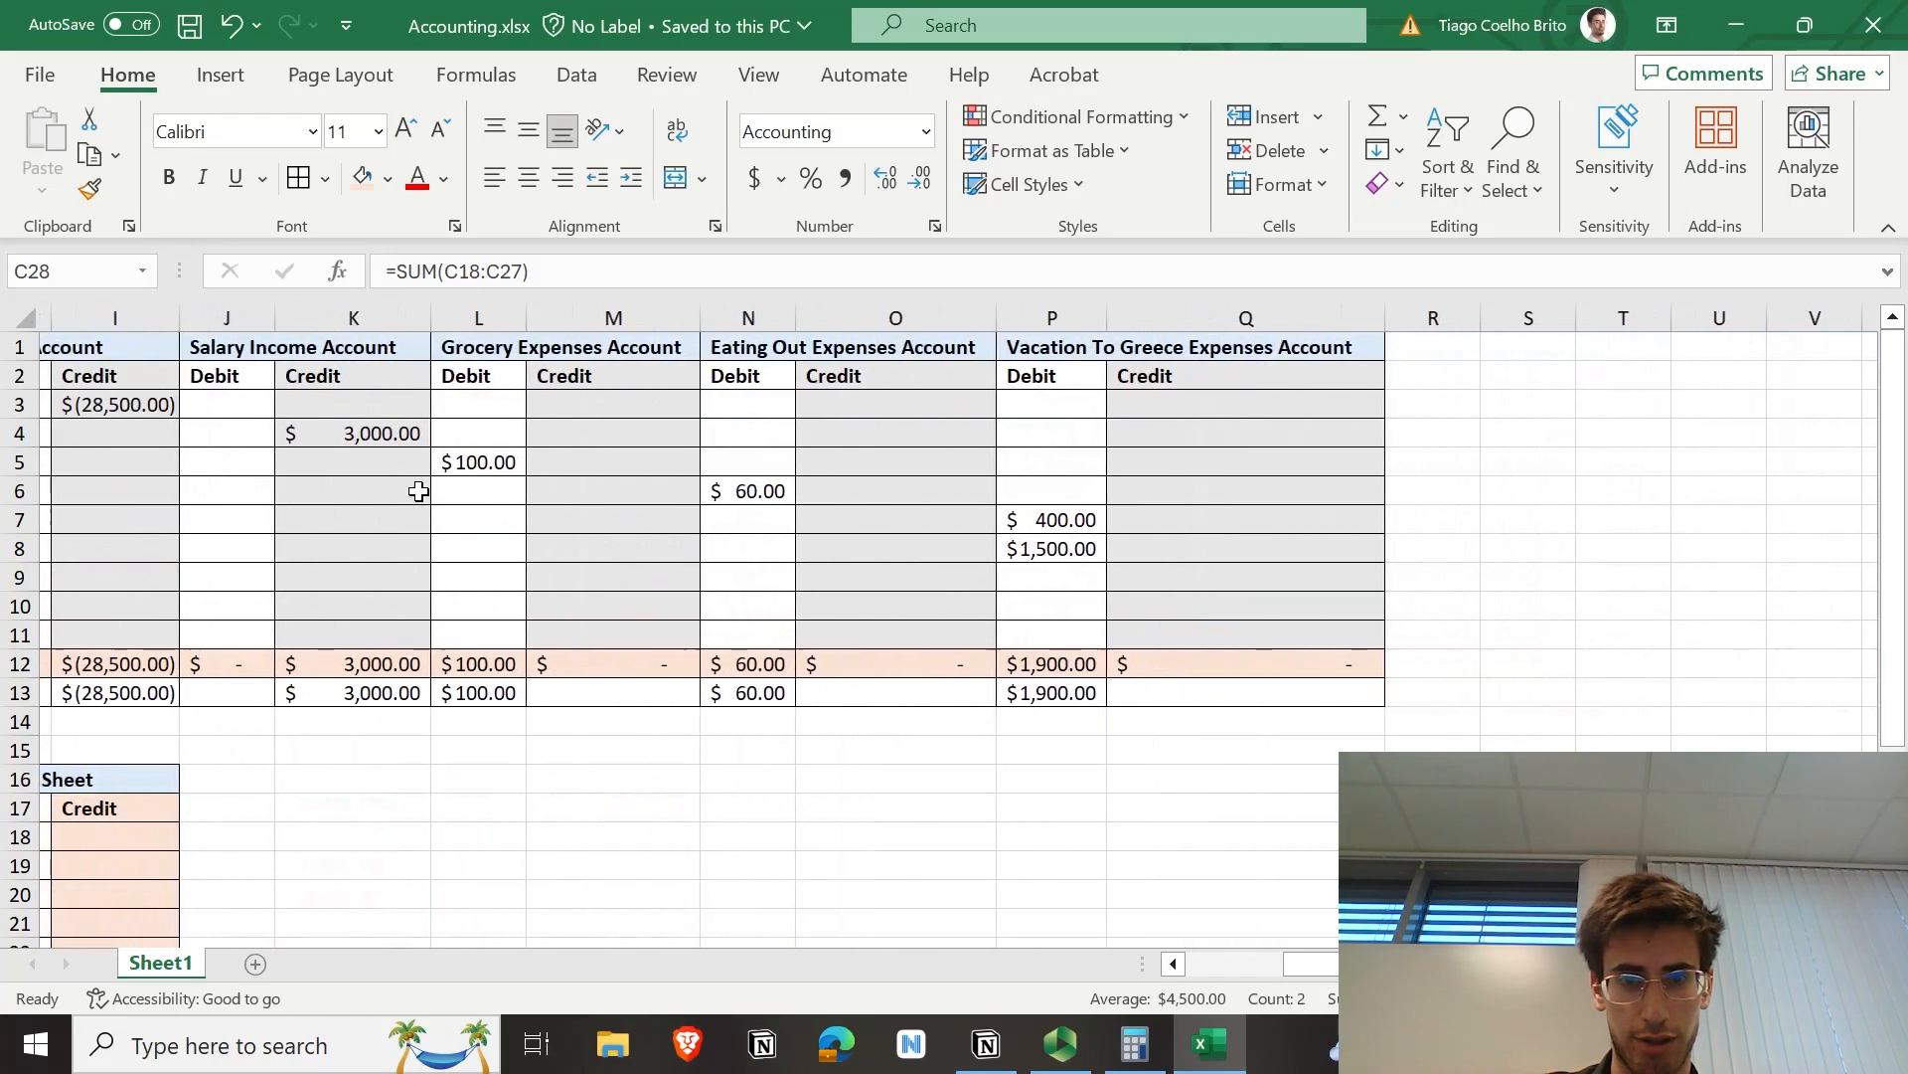
scroll(419, 491, left, 6)
scroll(609, 533, right, 5)
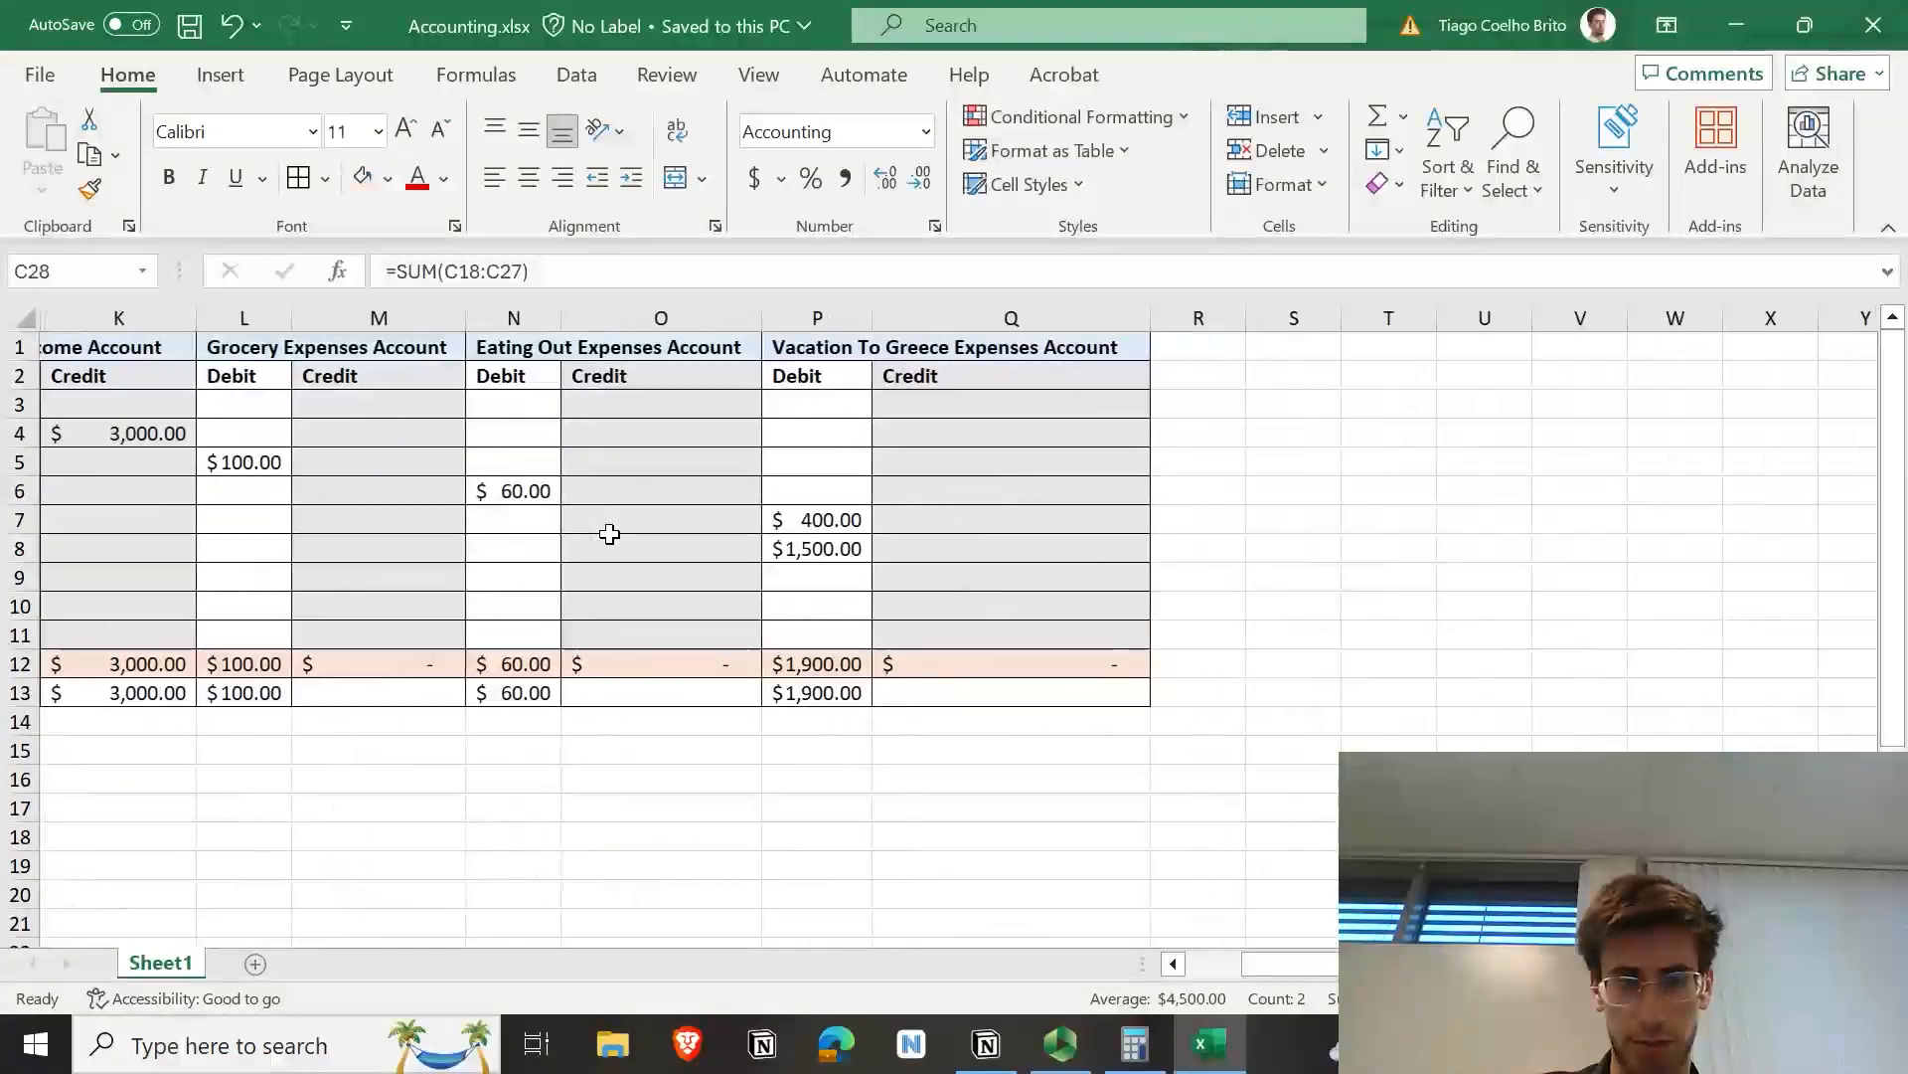
scroll(609, 533, left, 6)
scroll(609, 533, left, 2)
scroll(712, 584, right, 5)
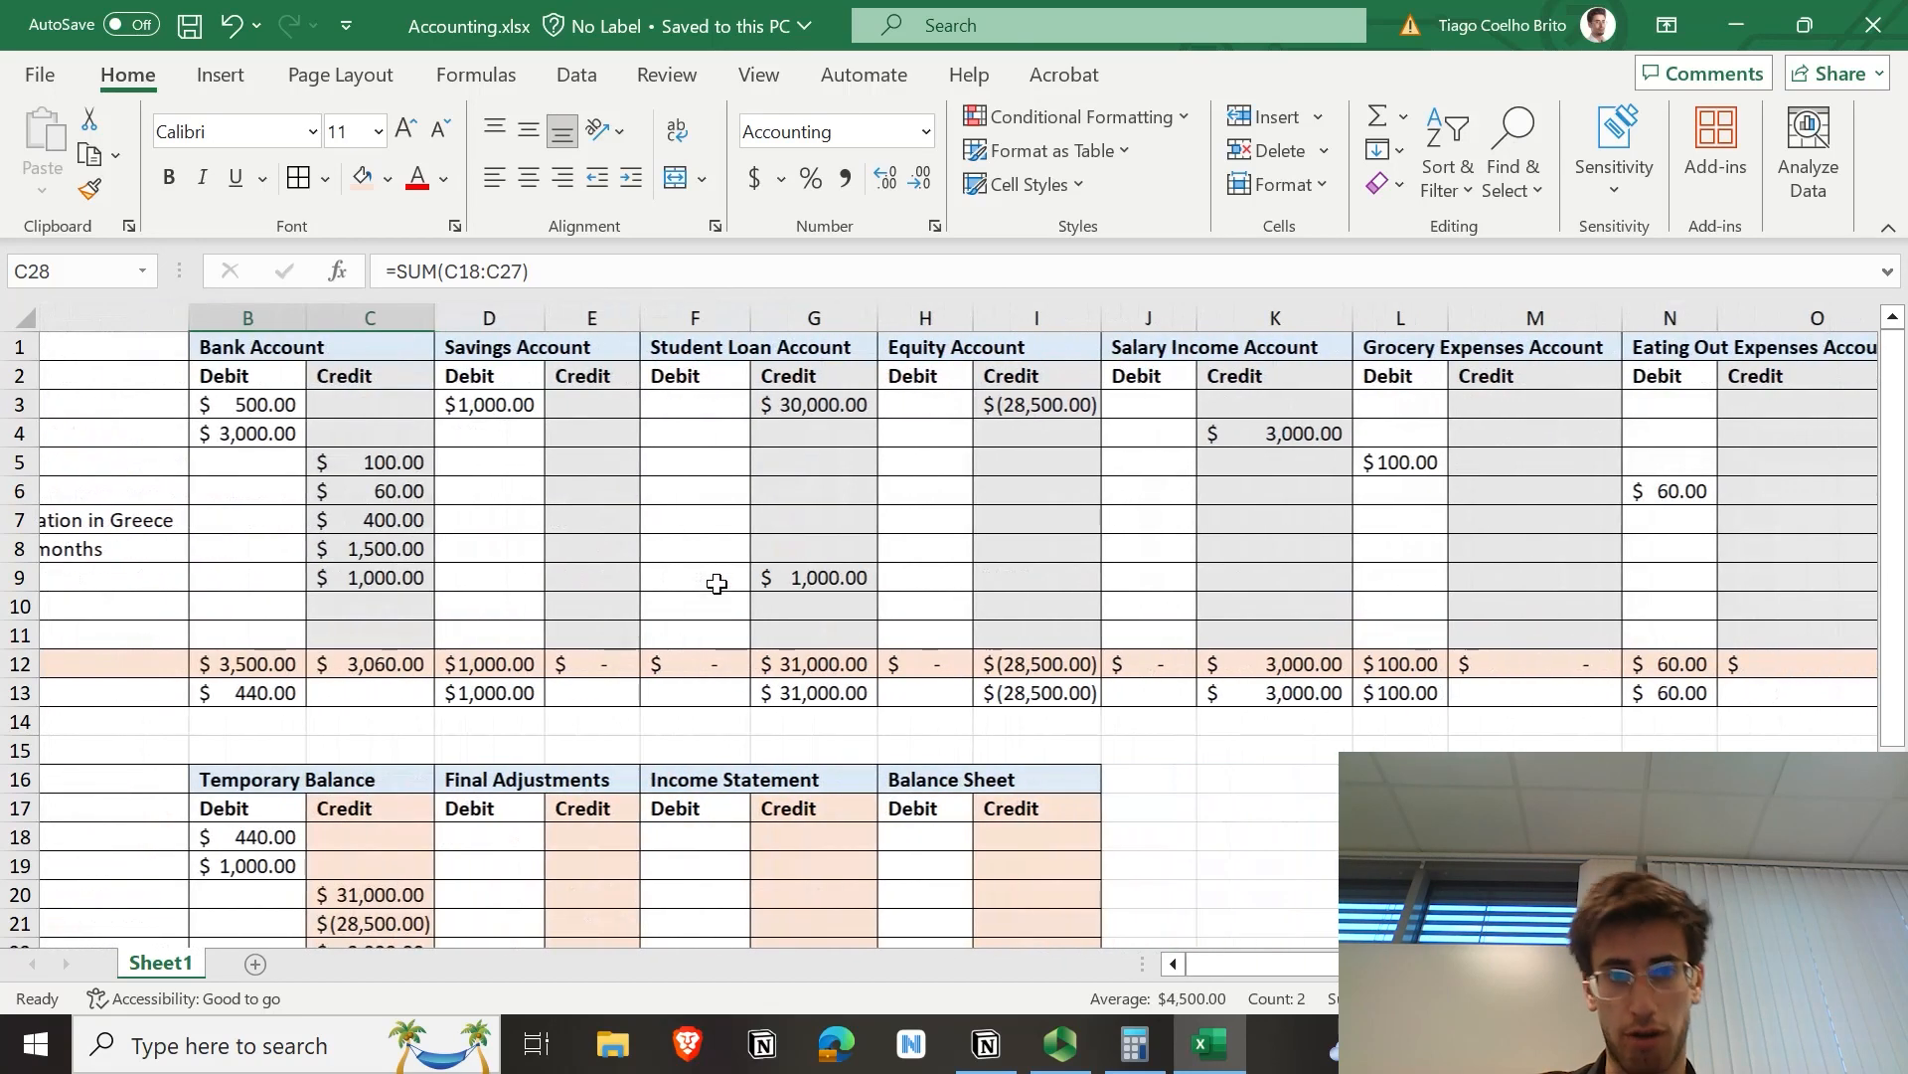
Step: Enter the student loan repayment of 1000 as a debit in F9, clear the credit in G9 and save the workbook
click(723, 575)
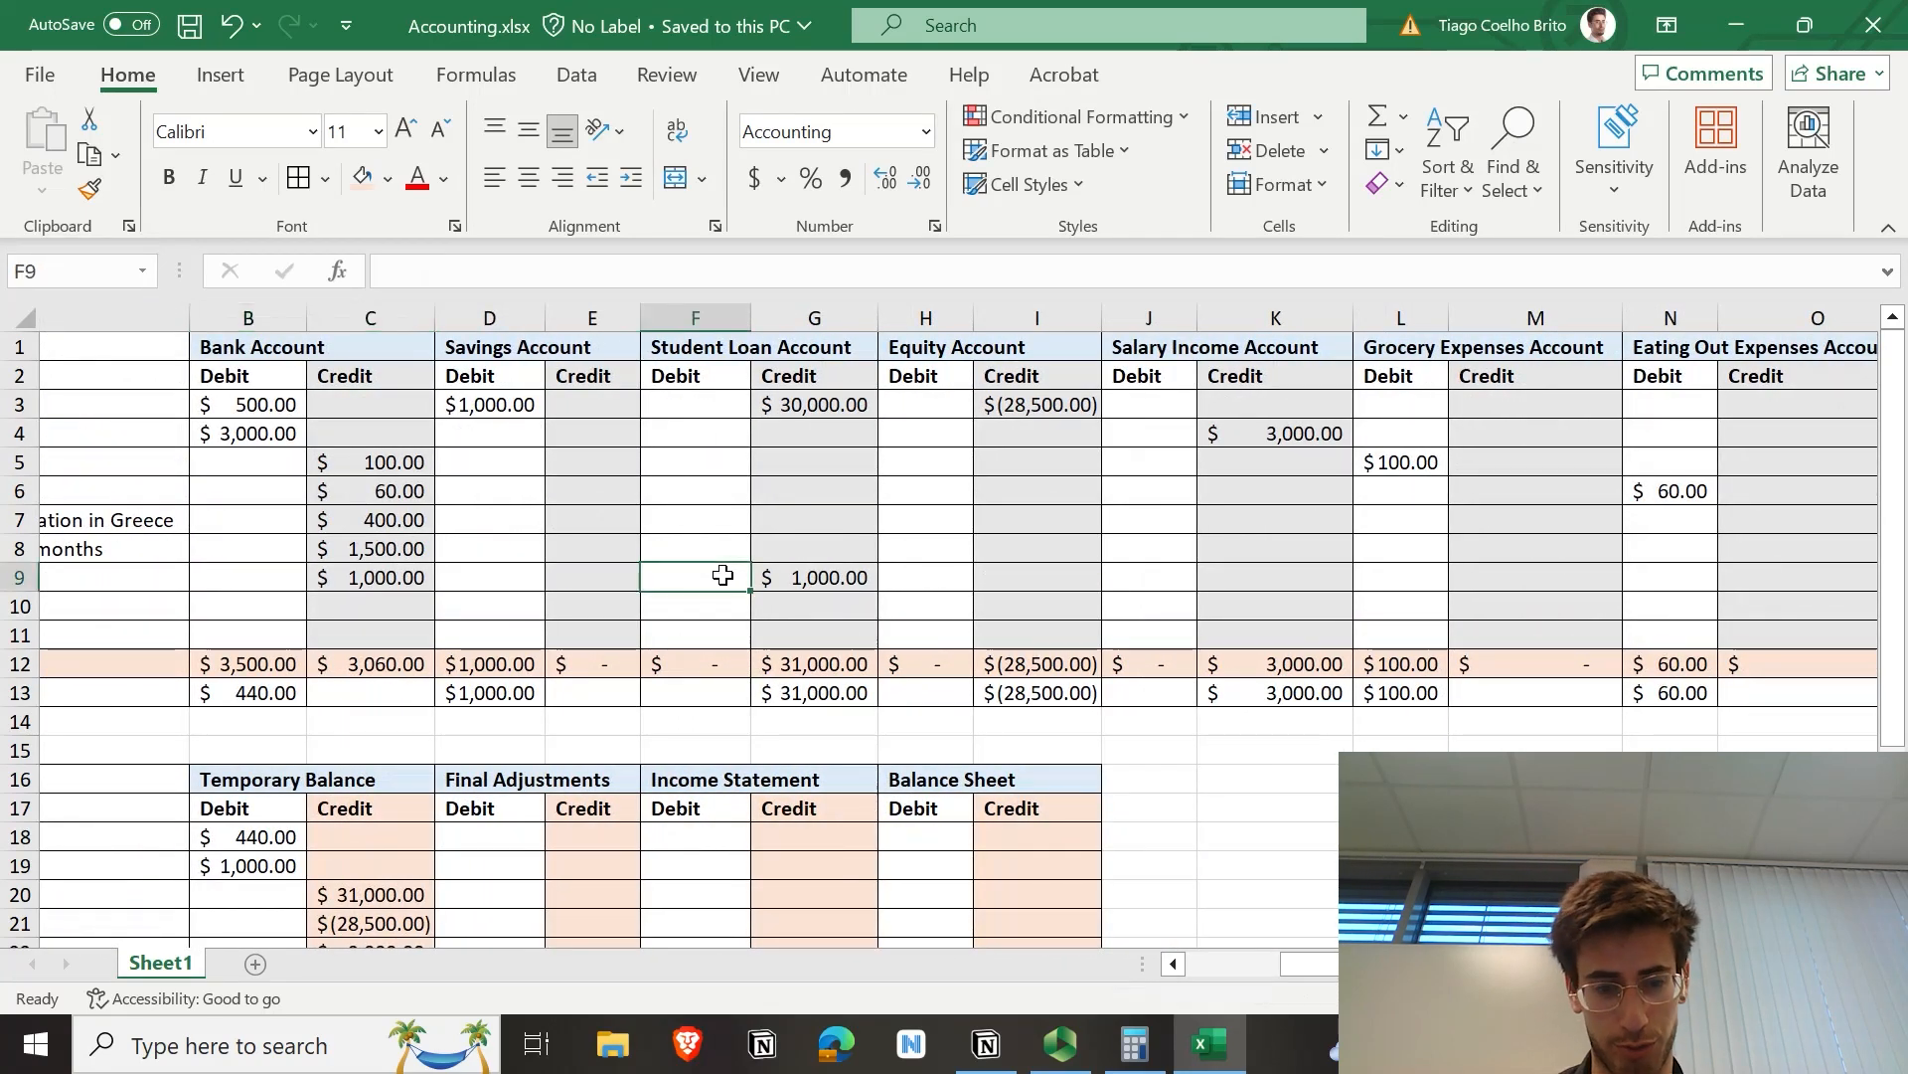
text(1000)
key(Tab)
key(Delete)
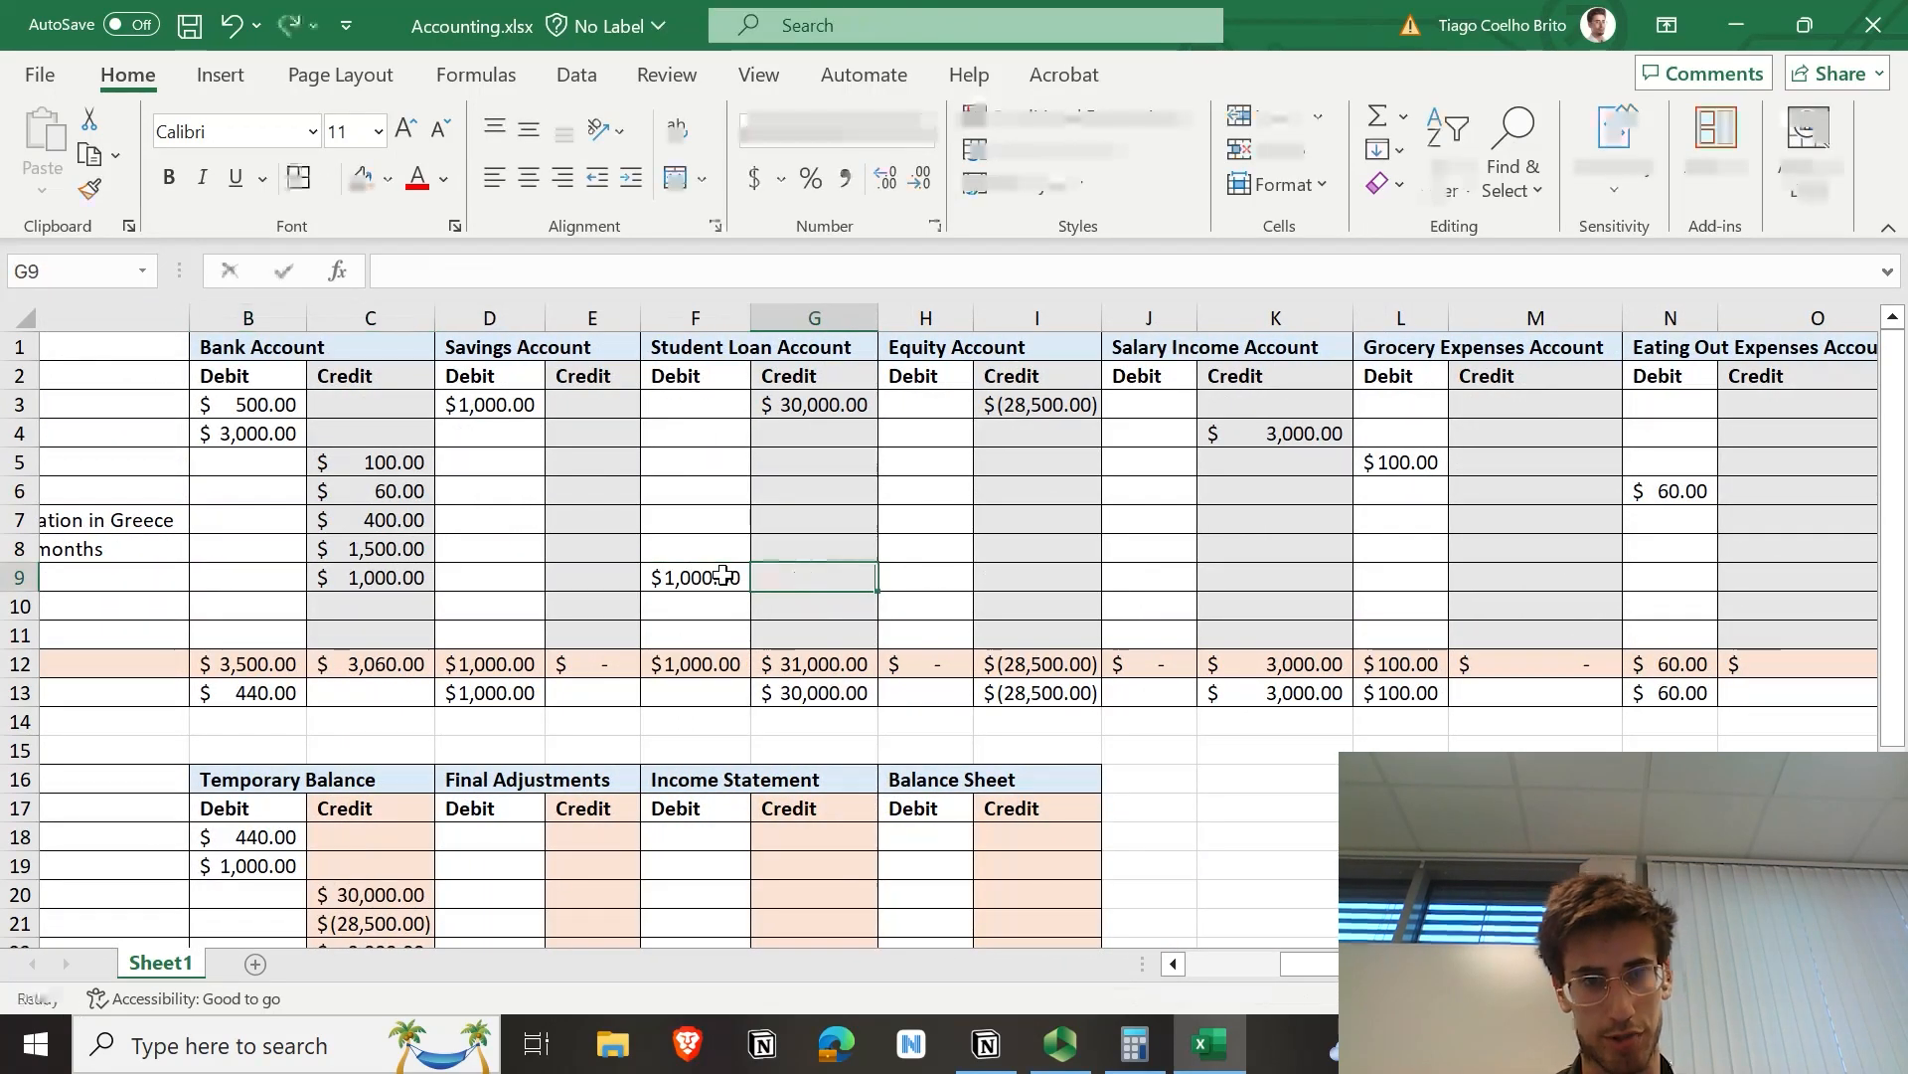
key(Tab)
key(ctrl+s)
Step: Link the Salary Income Account's income statement credit in G22 to C22 and the three expense accounts' debits in F23:F25 to B23:B25
scroll(723, 576, down, 5)
scroll(722, 576, left, 2)
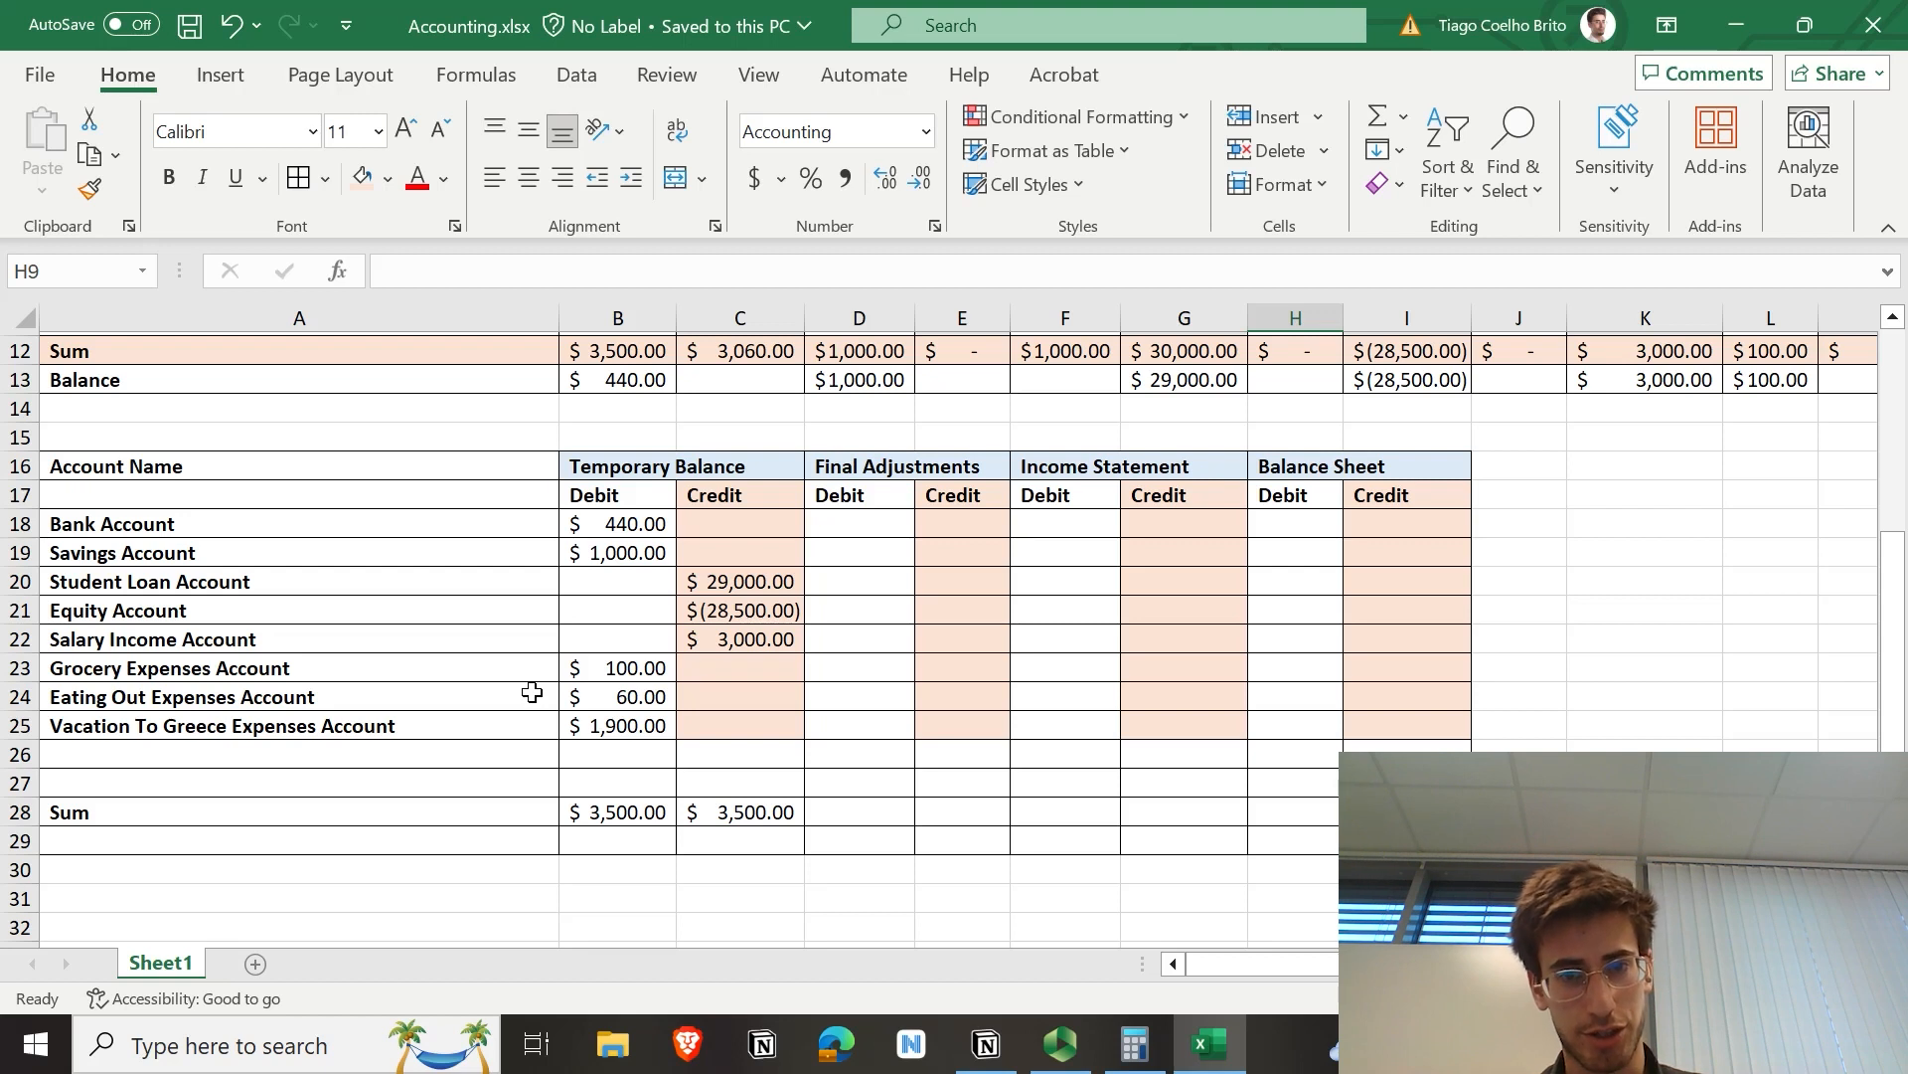
click(1052, 637)
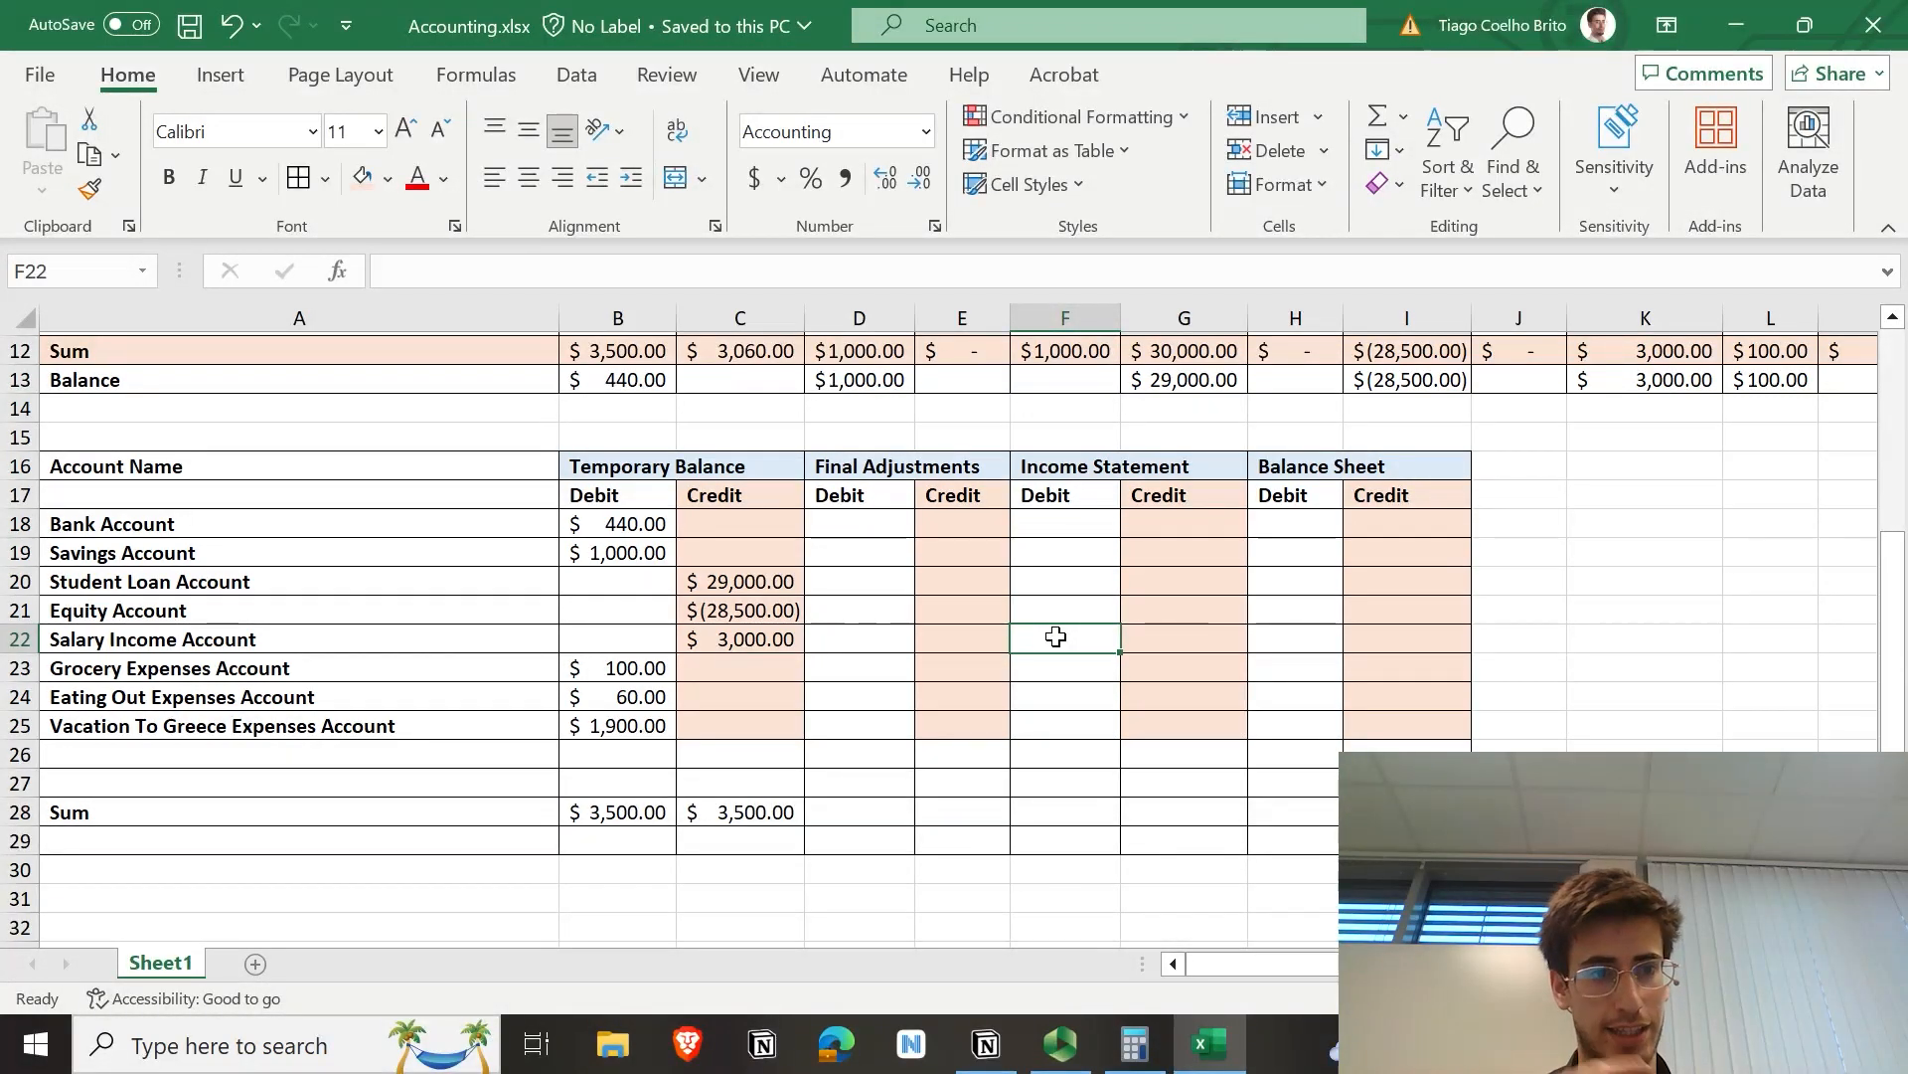
key(Tab)
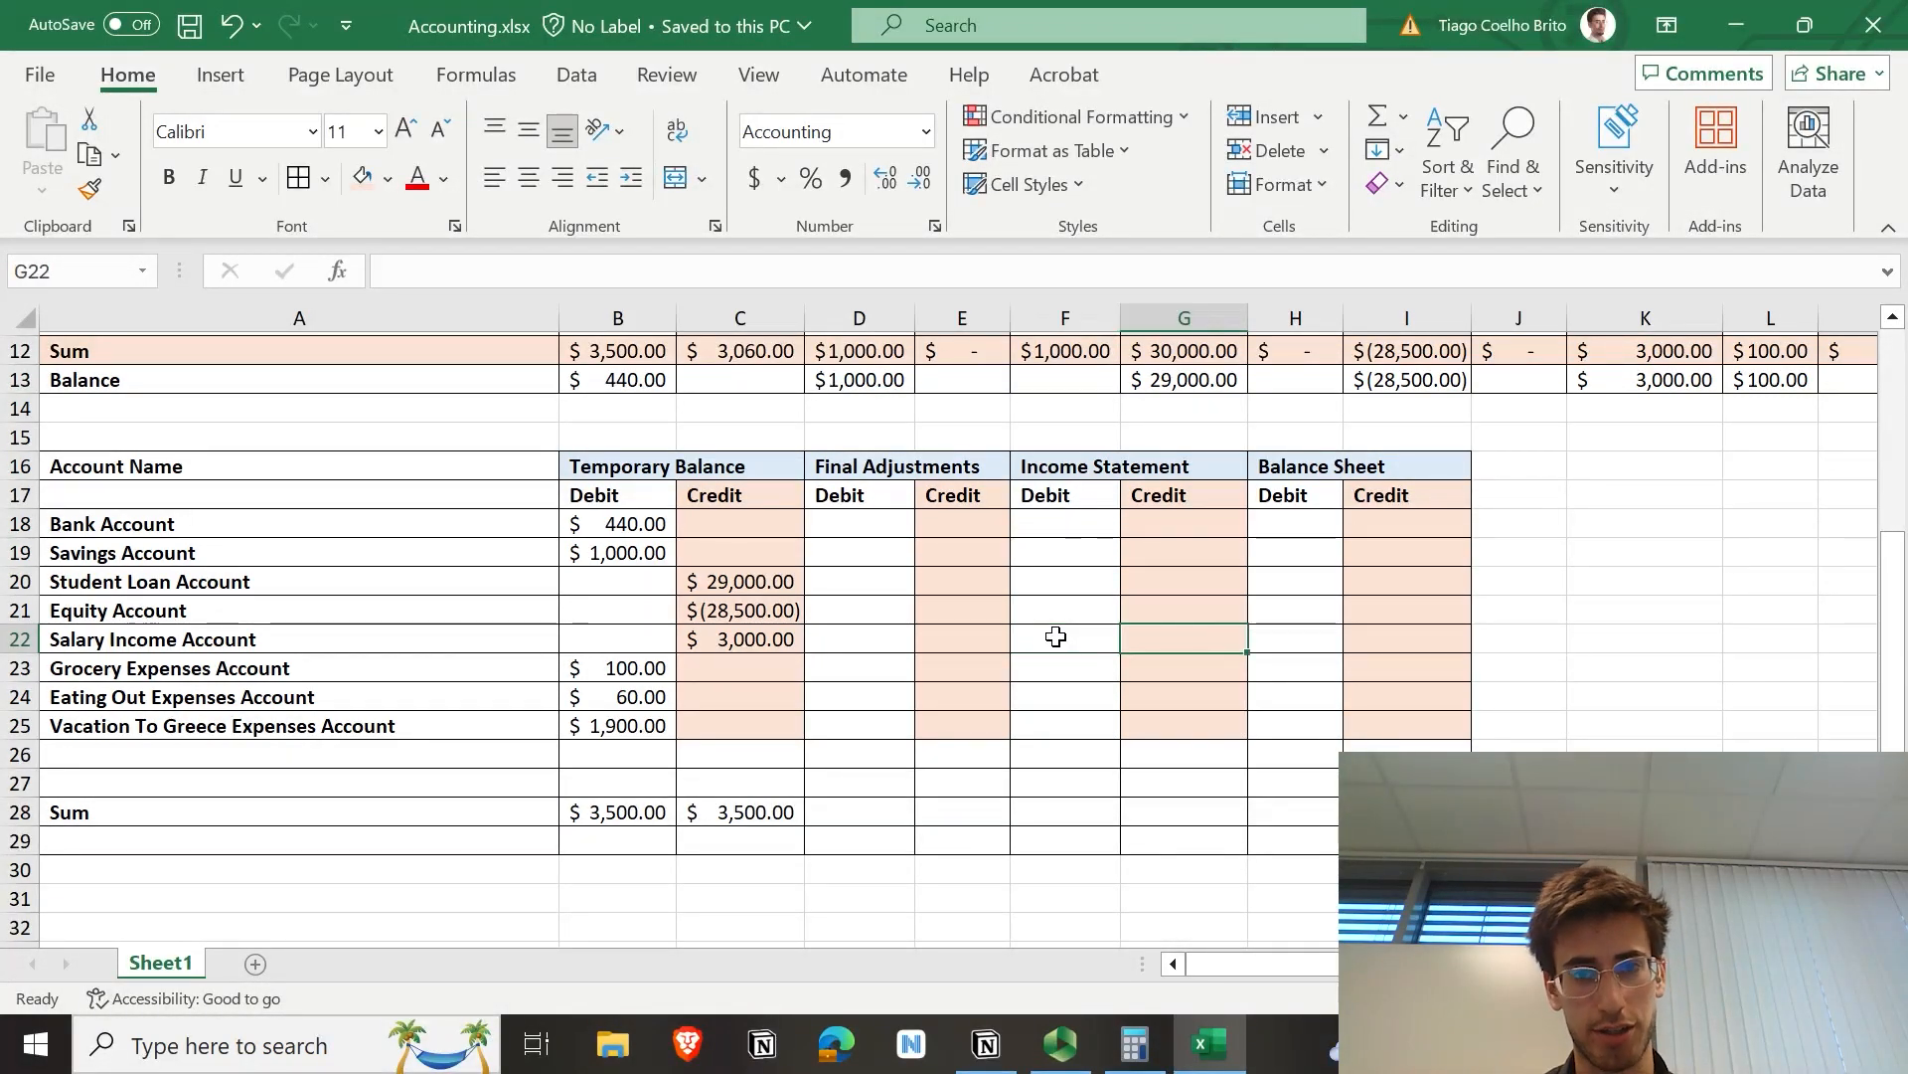
text(=)
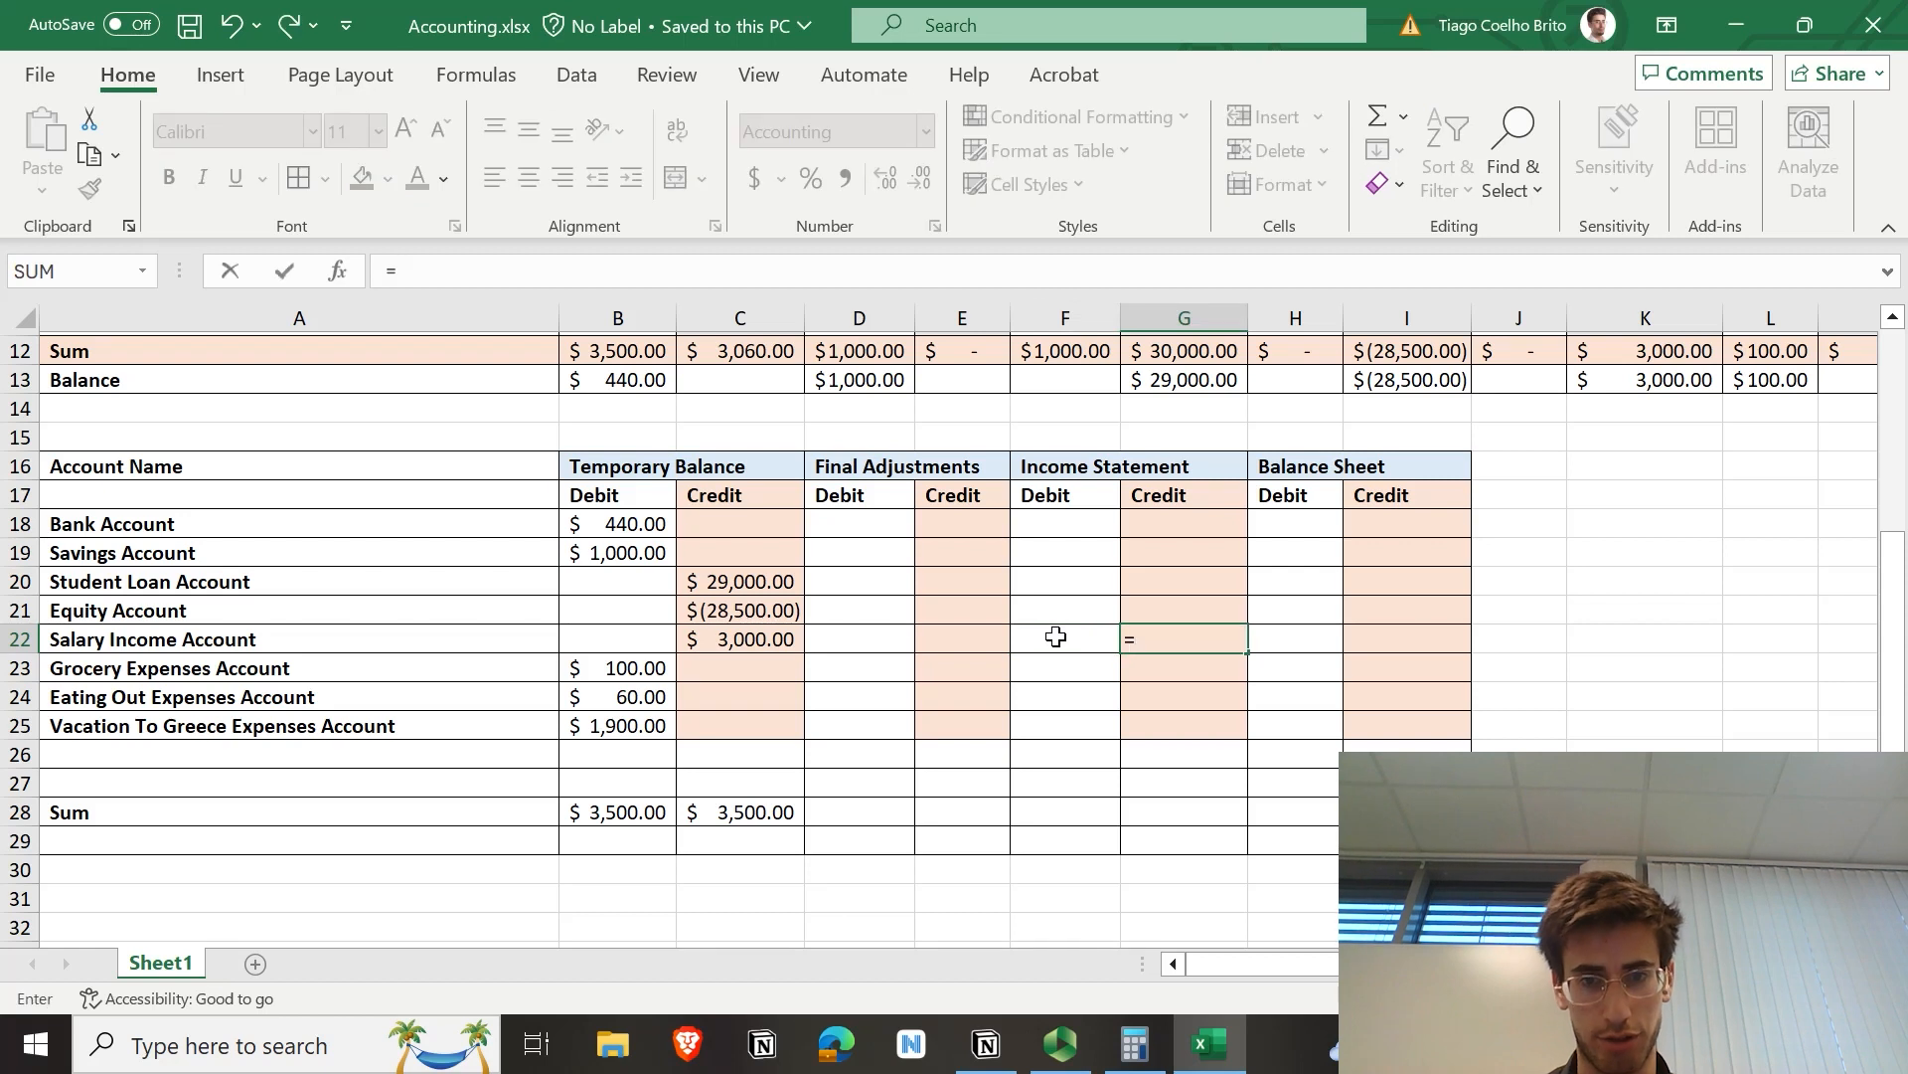
click(778, 636)
key(Return)
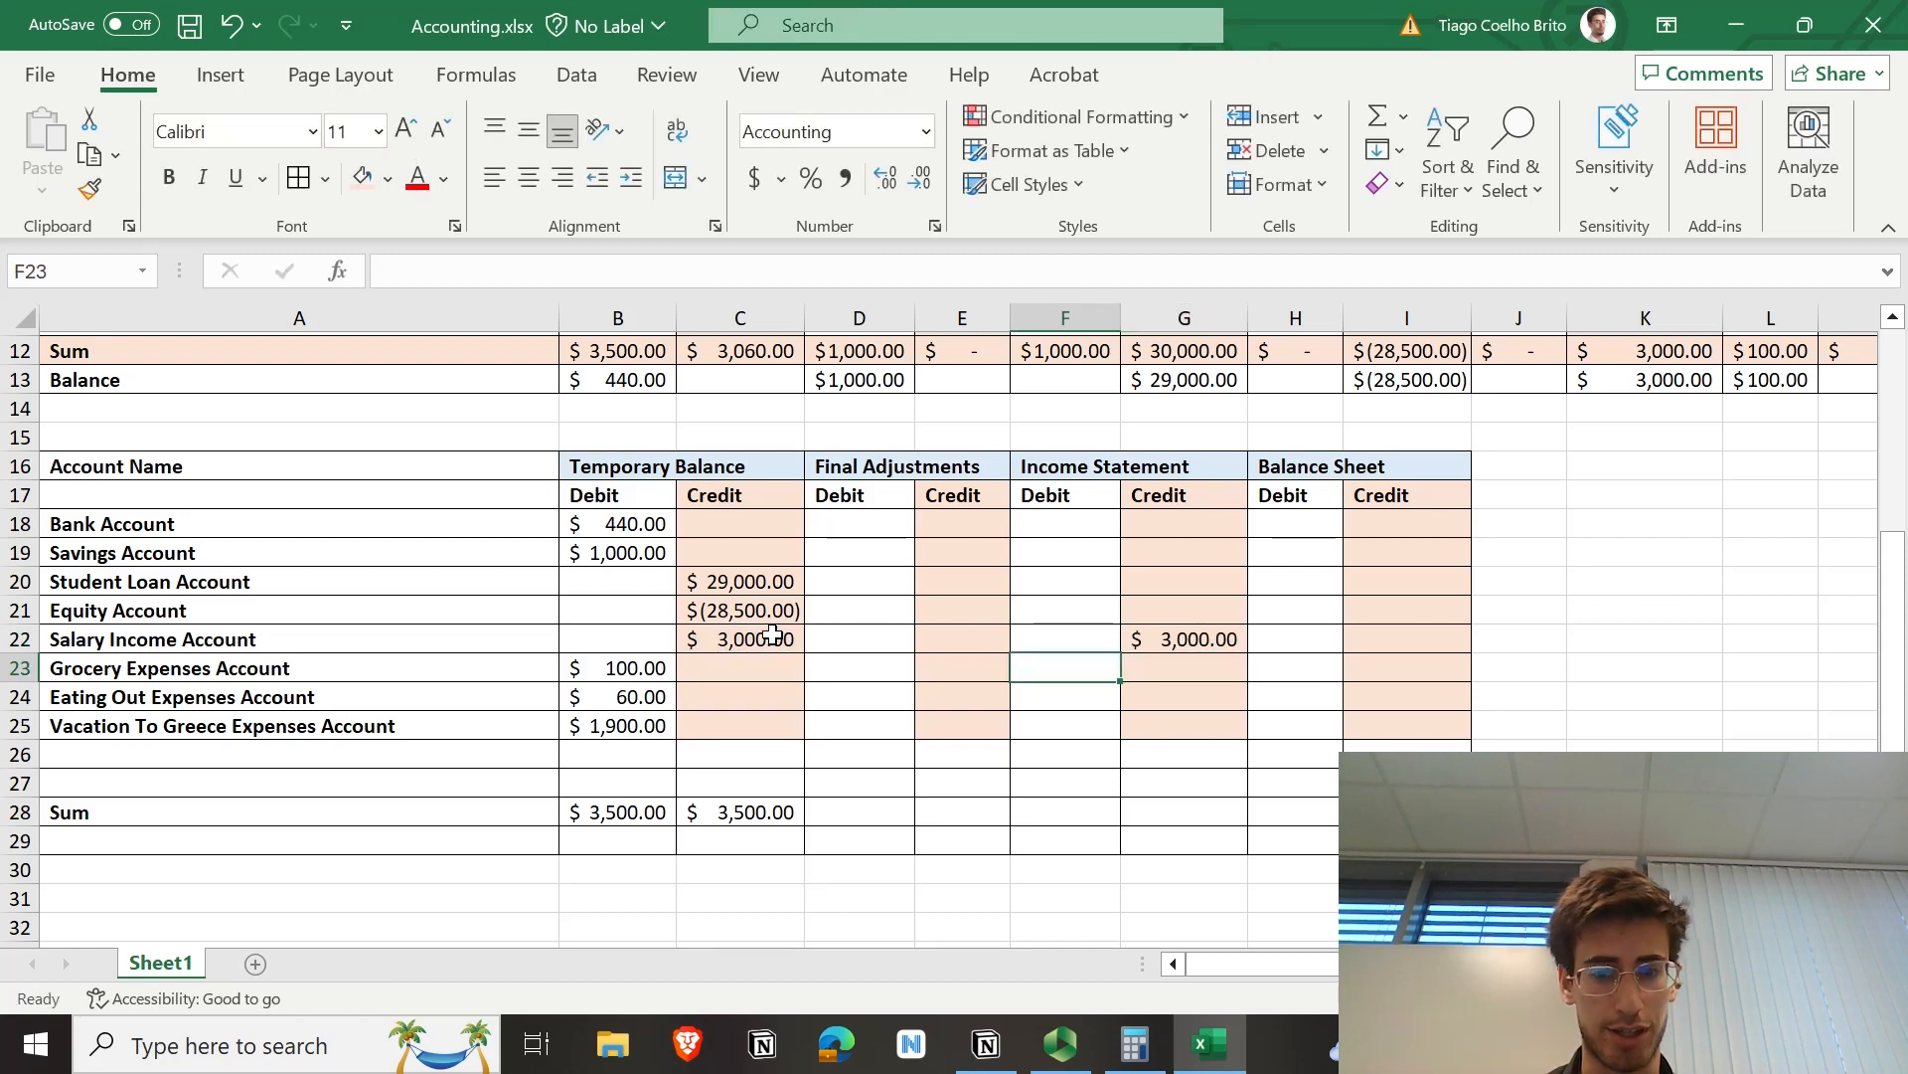
text(=)
click(658, 668)
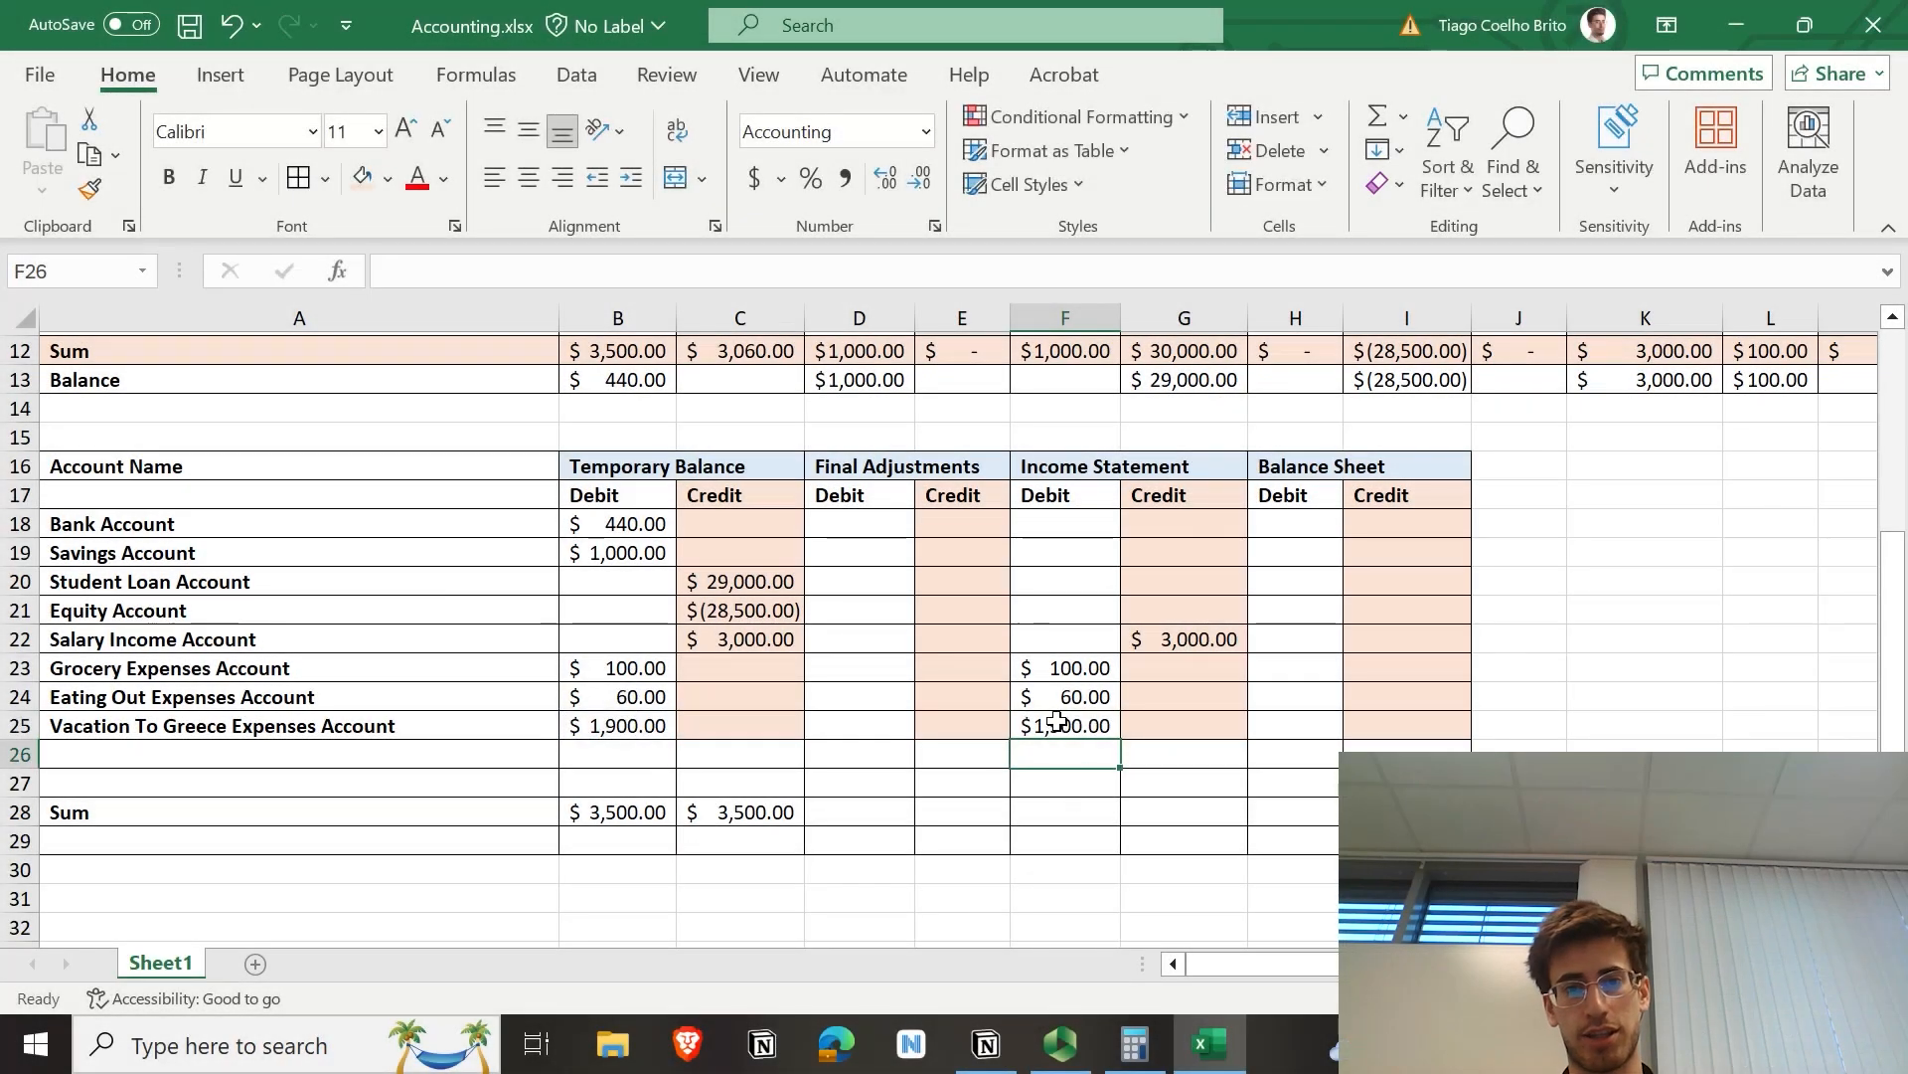
Step: Apply a thick bottom border to F25:G25 beneath the income statement entries
drag(1057, 722, 1125, 722)
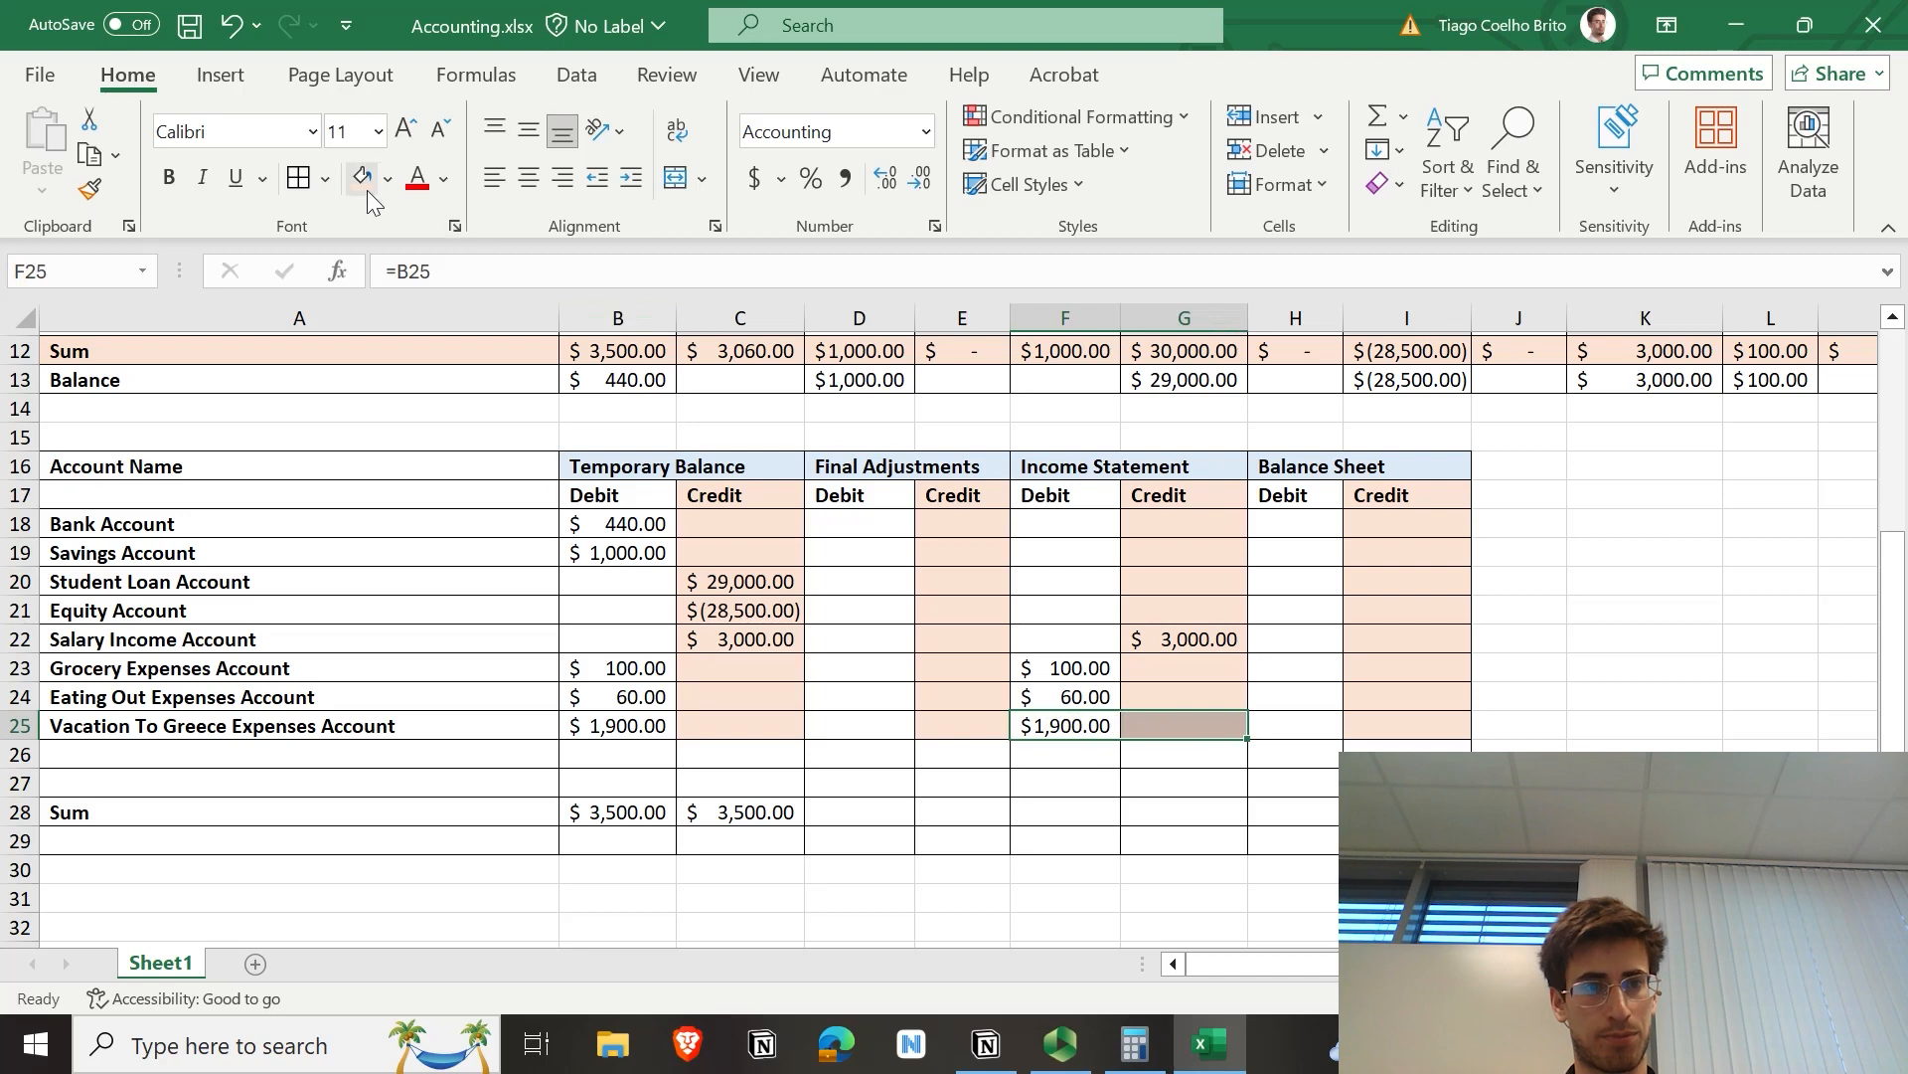
click(330, 180)
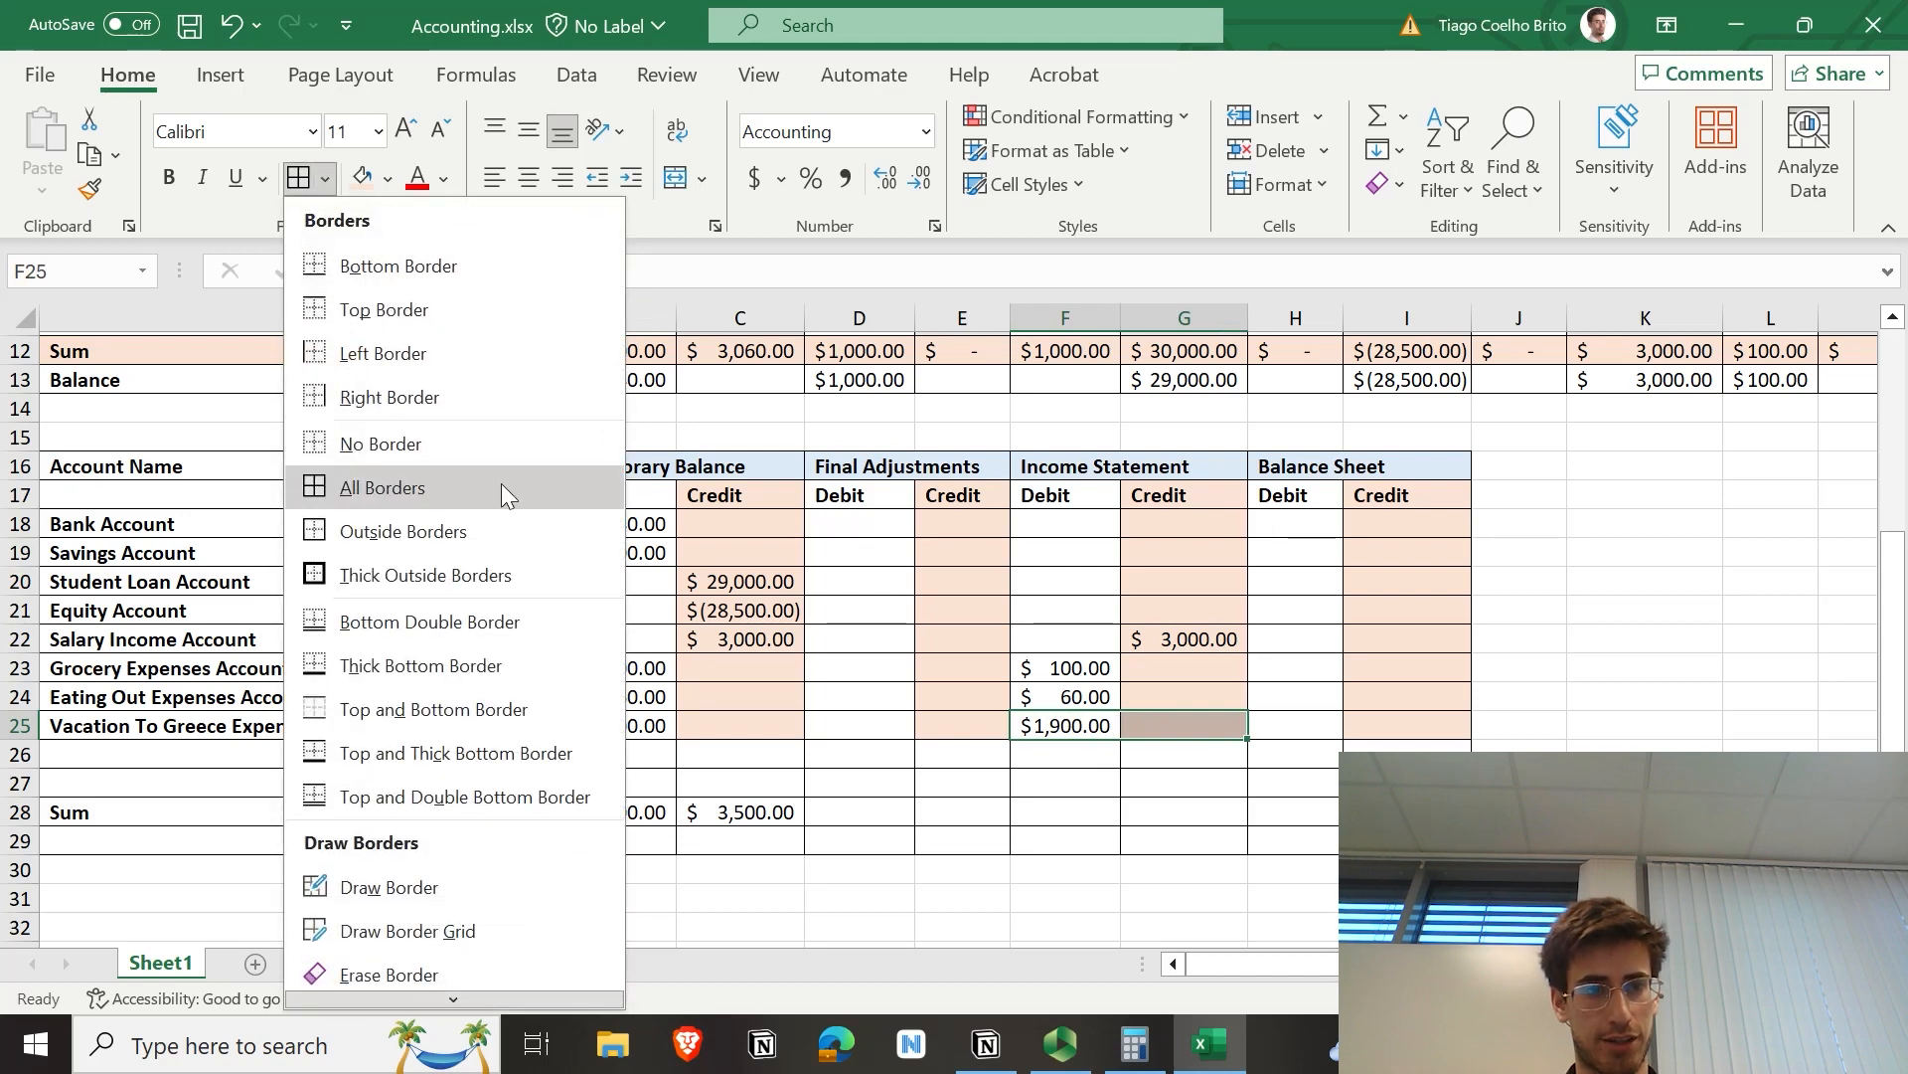
click(395, 665)
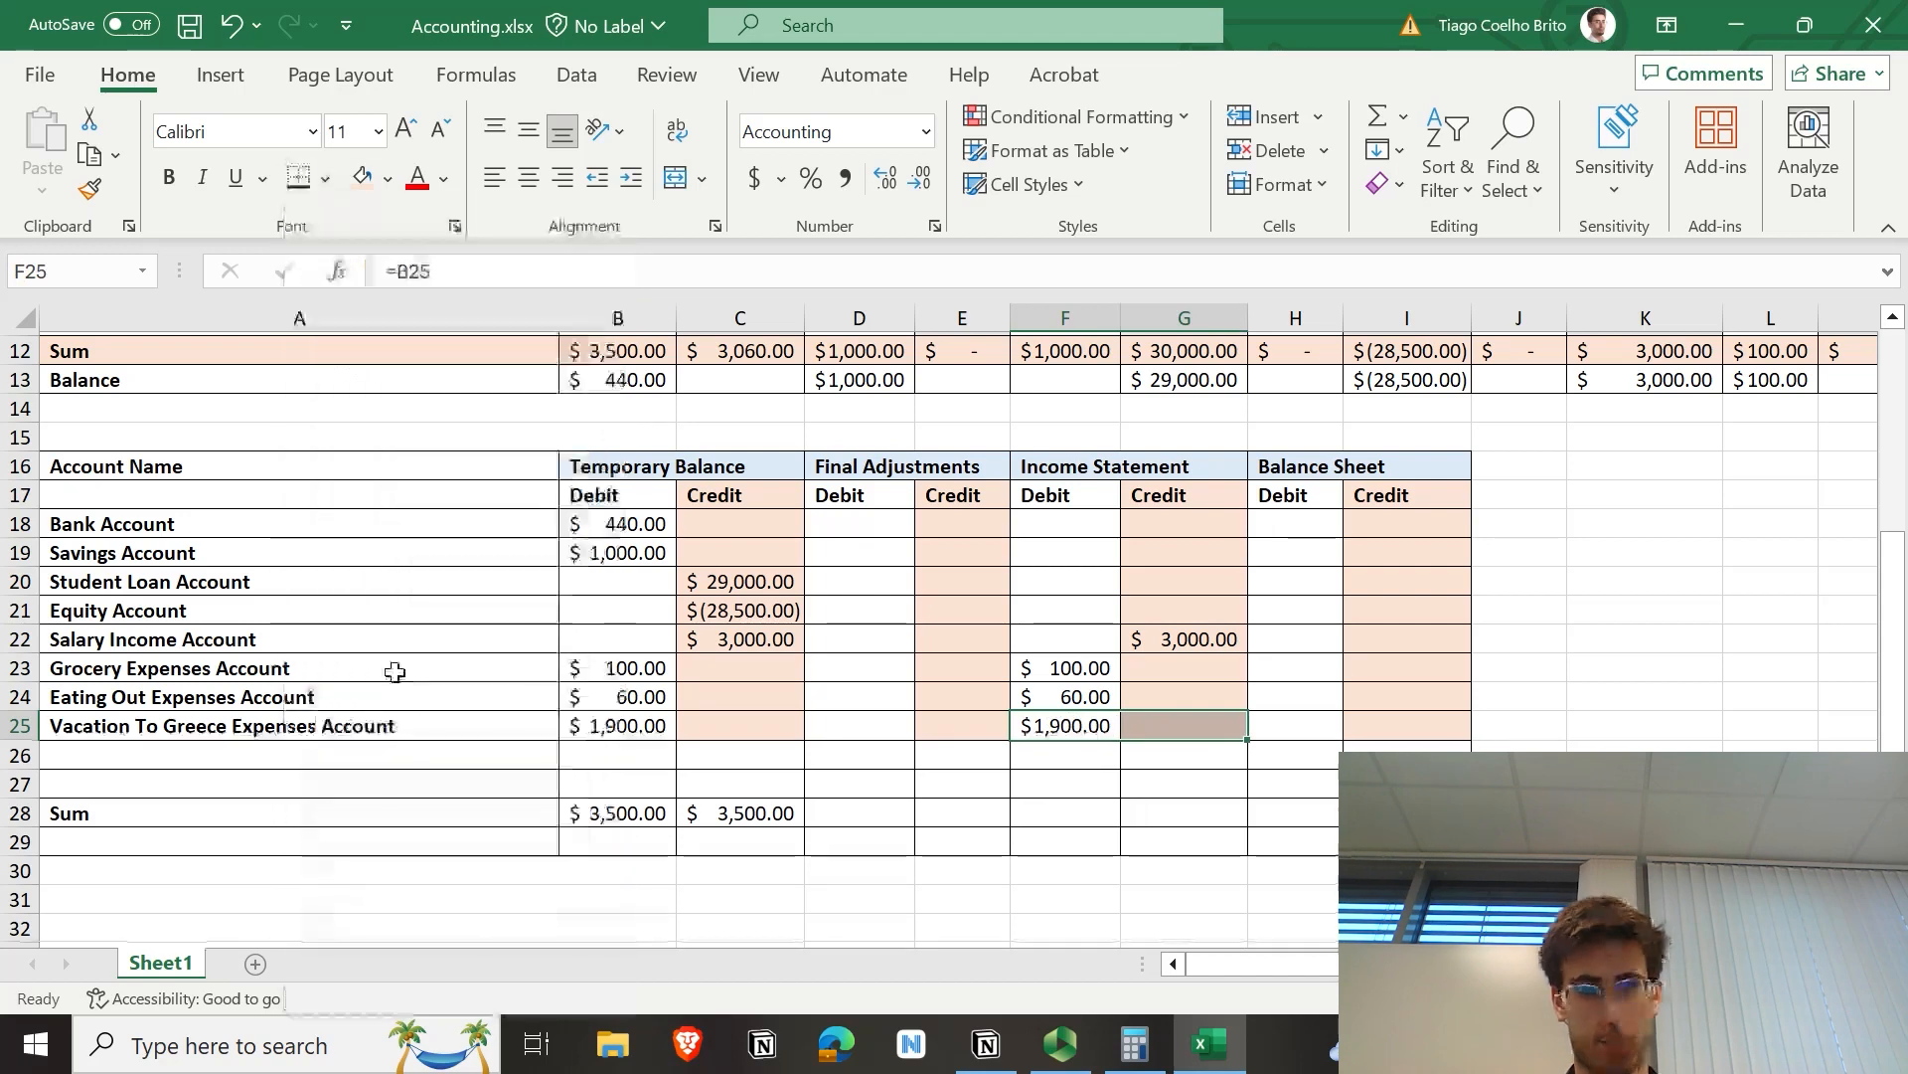
click(1304, 783)
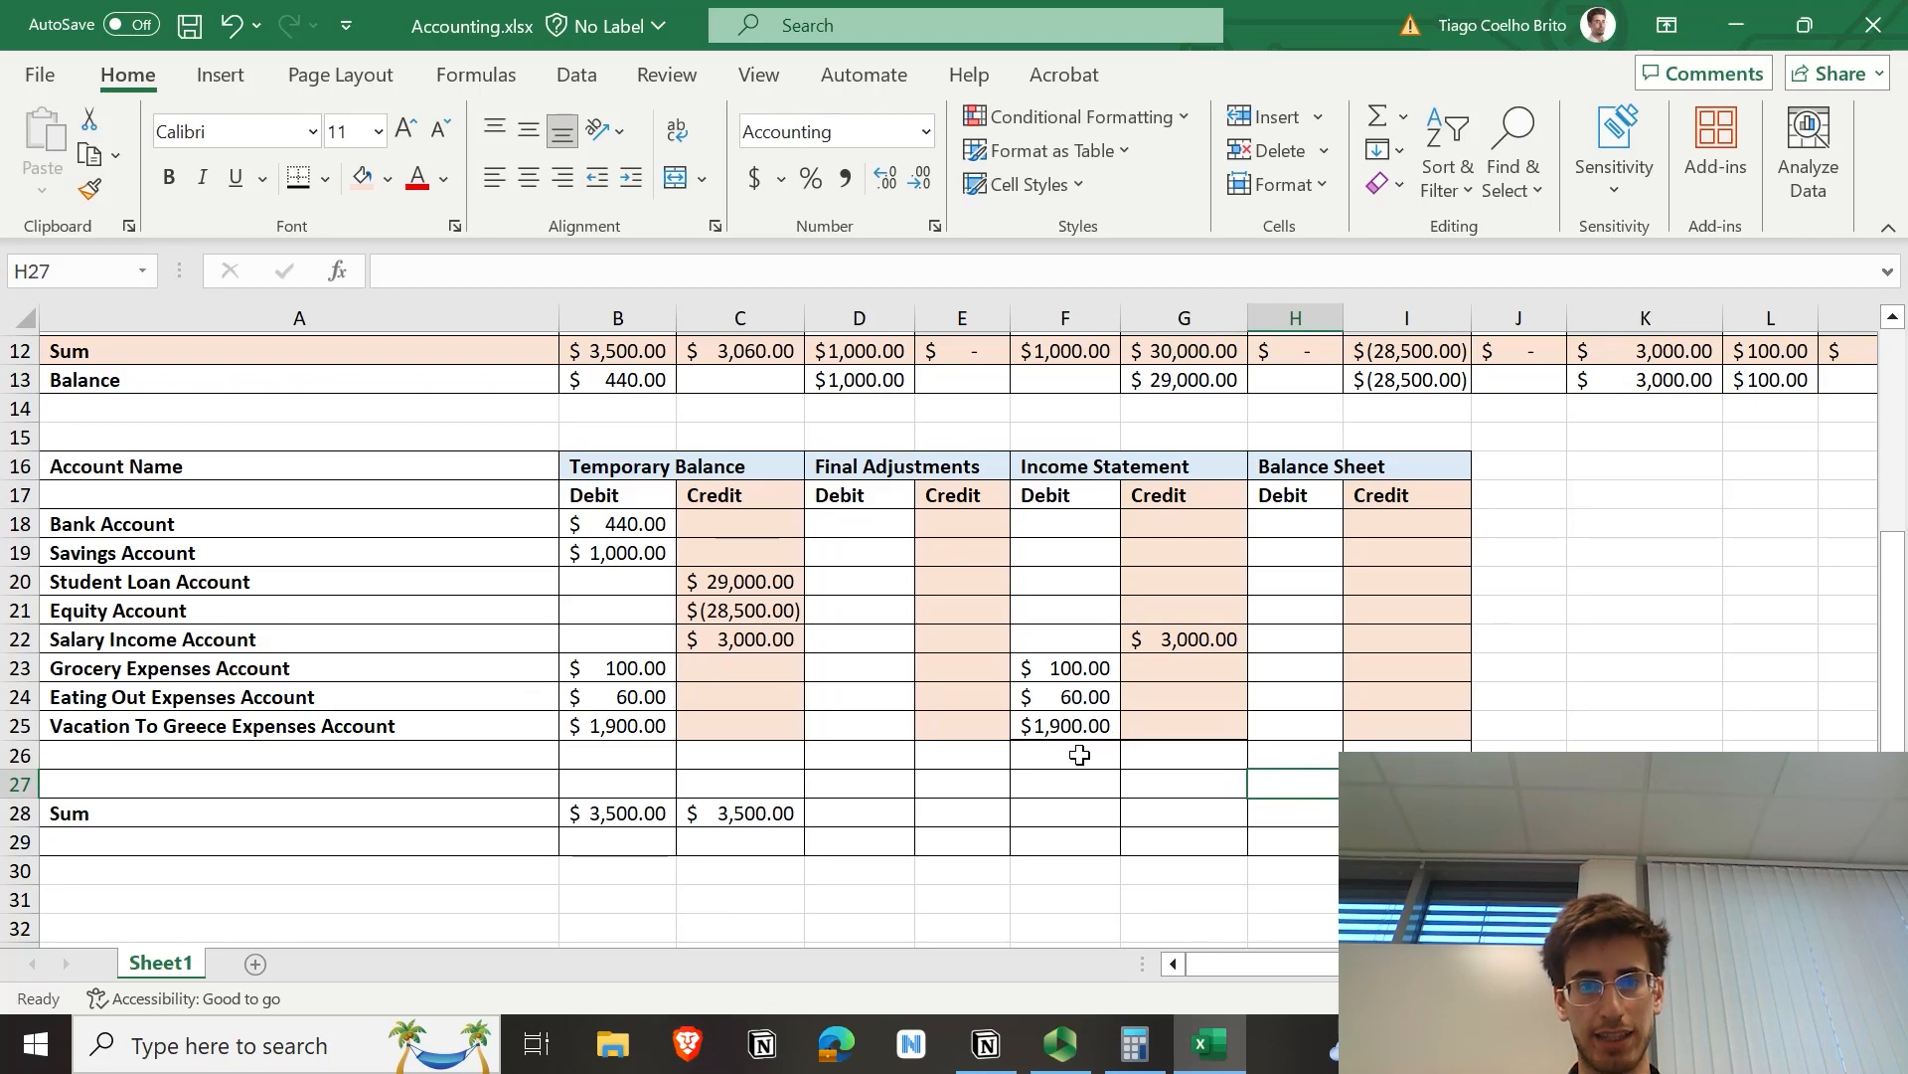
Step: Total the income statement debits F18:F25 in F26 and the matching credits in G26 with SUM
click(1079, 755)
text(=SUM()
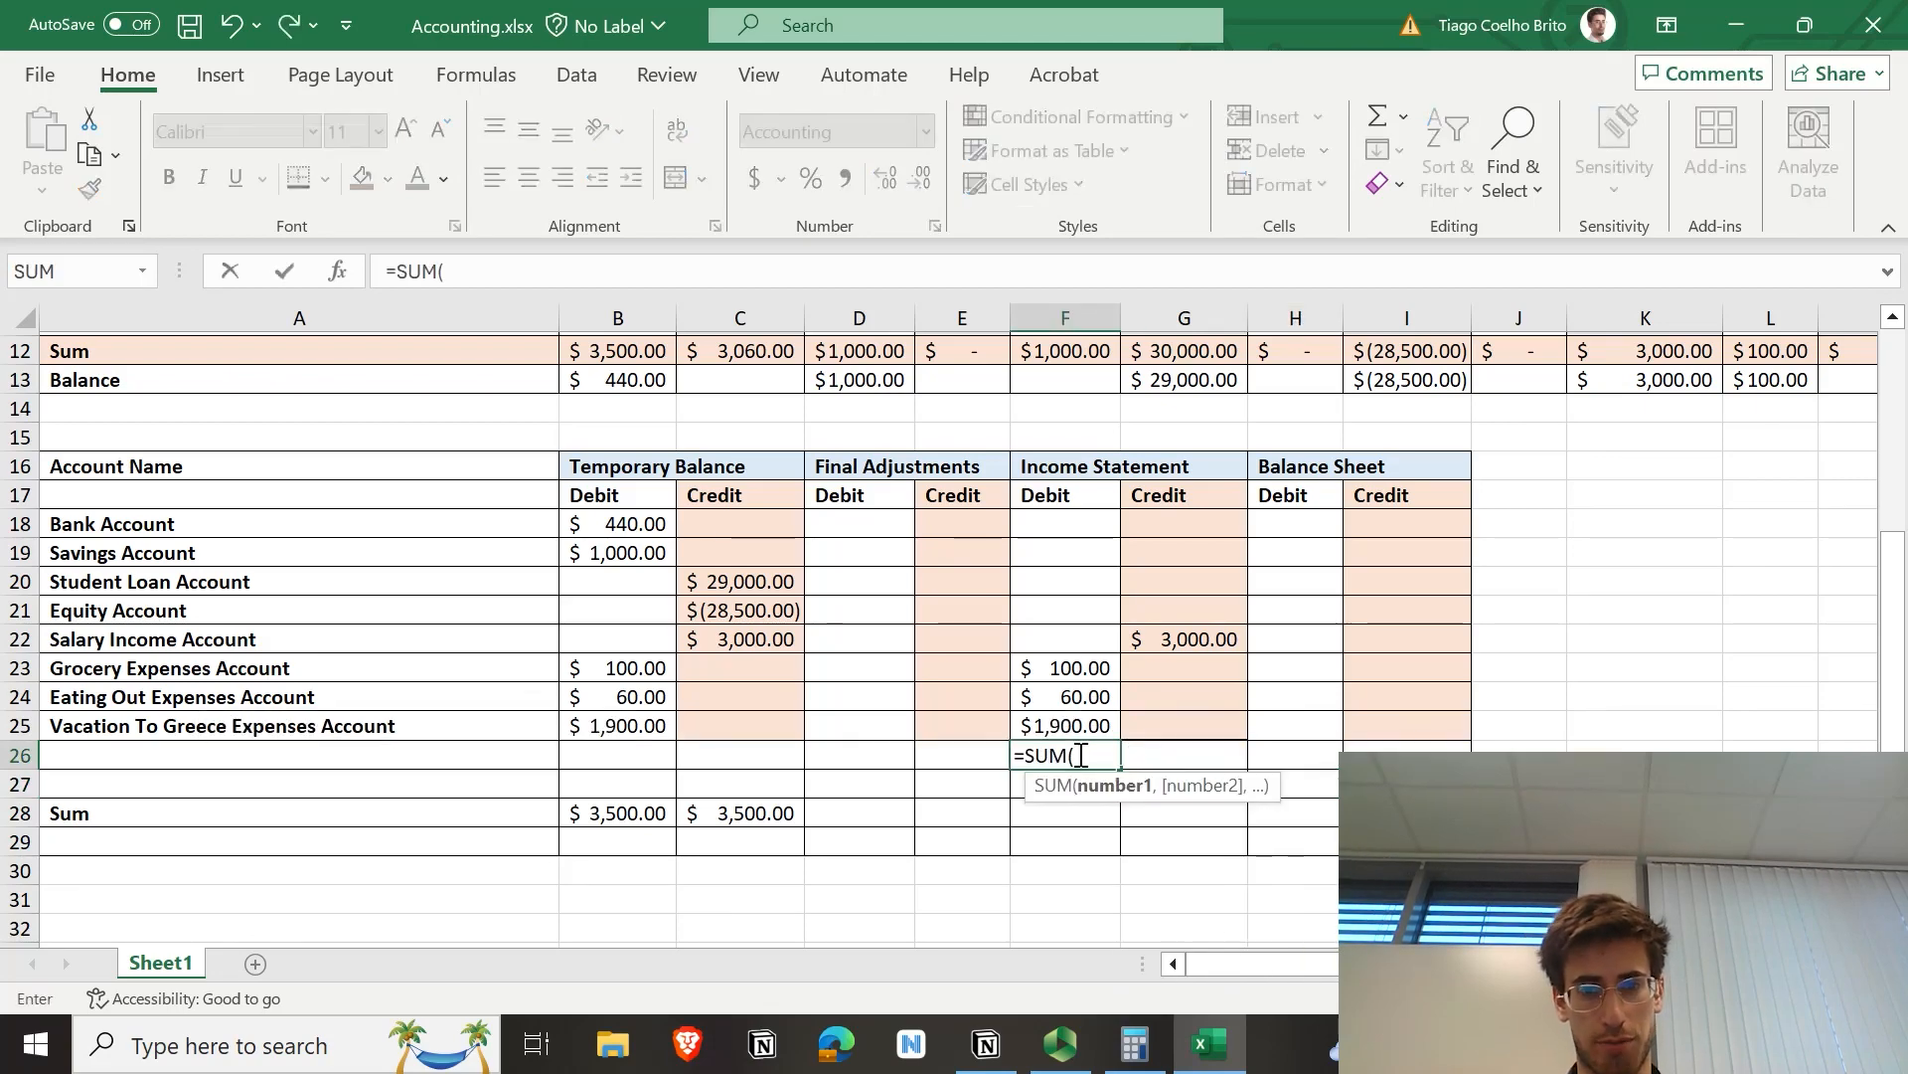
drag(1062, 720, 1061, 534)
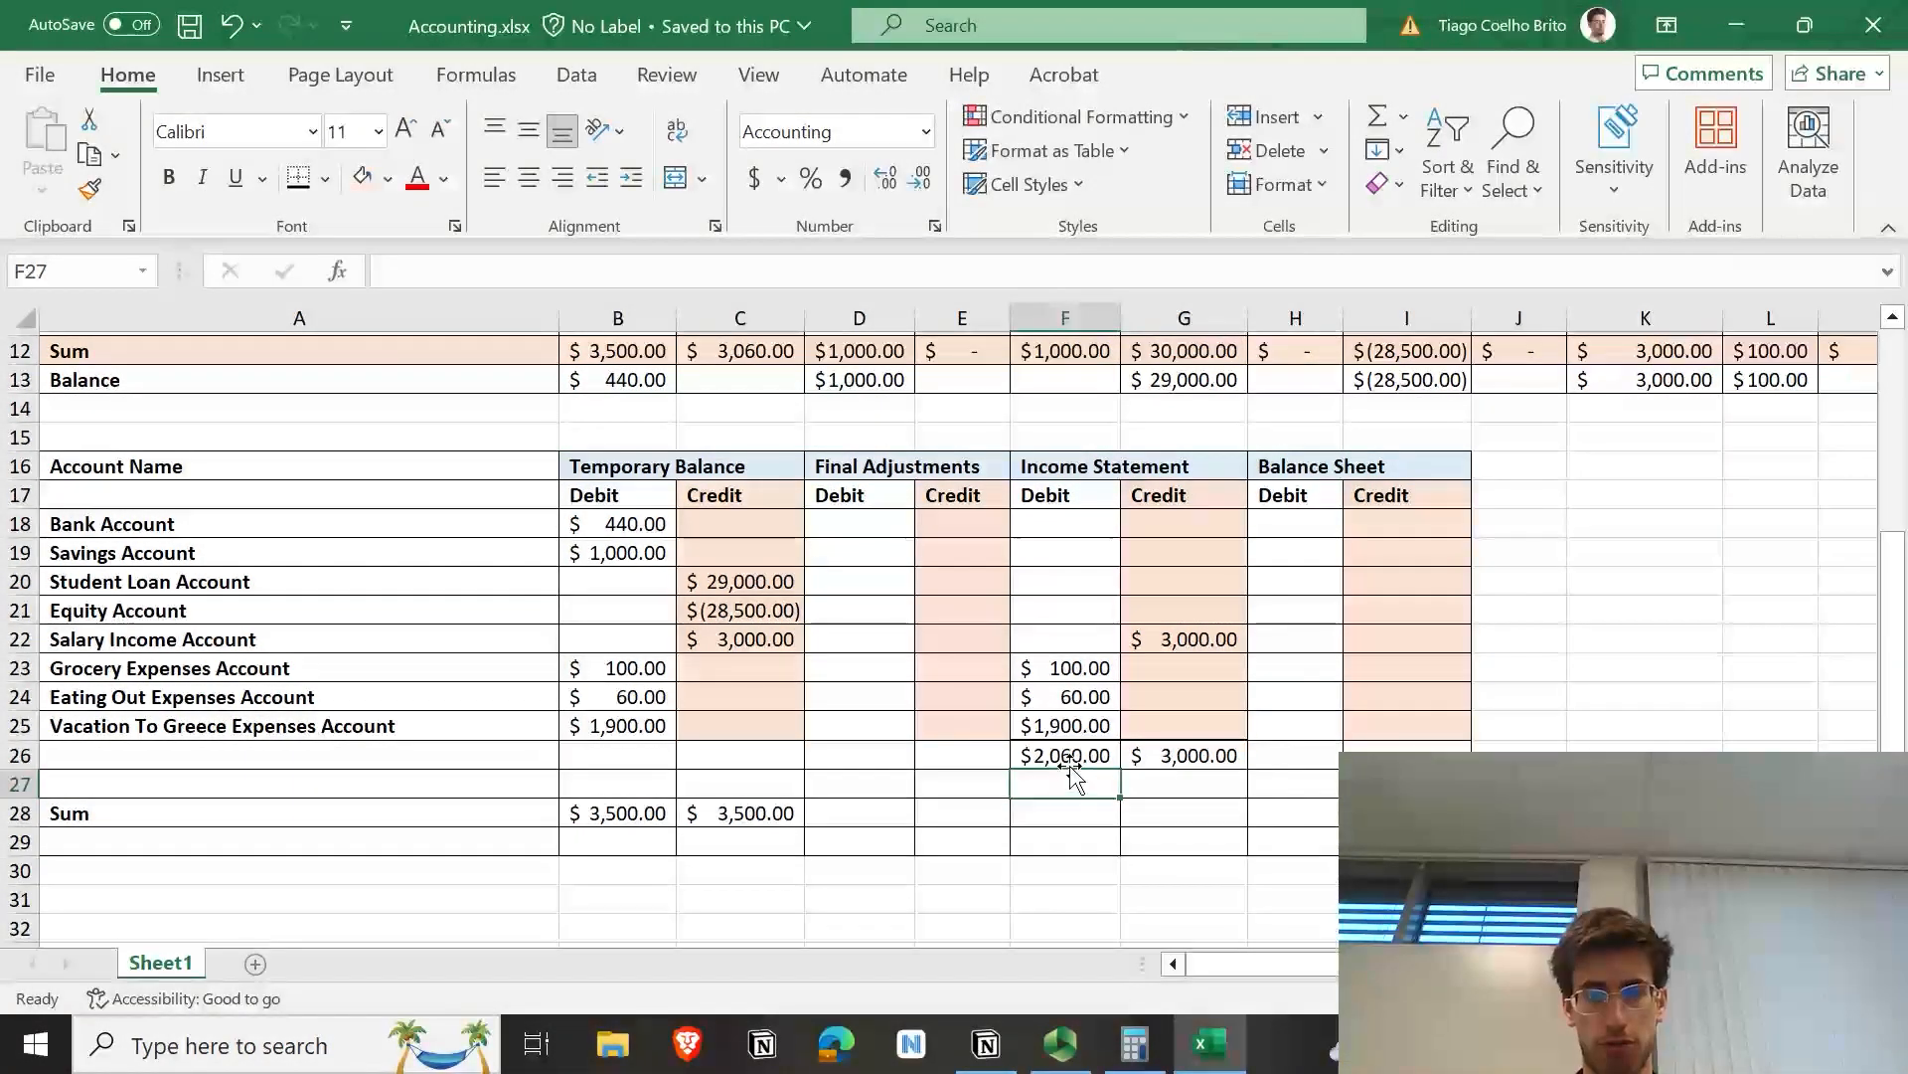
click(1078, 765)
Step: Calculate the income statement result in F27 by subtracting the total debits from the total credits with =G26-F26
click(1082, 783)
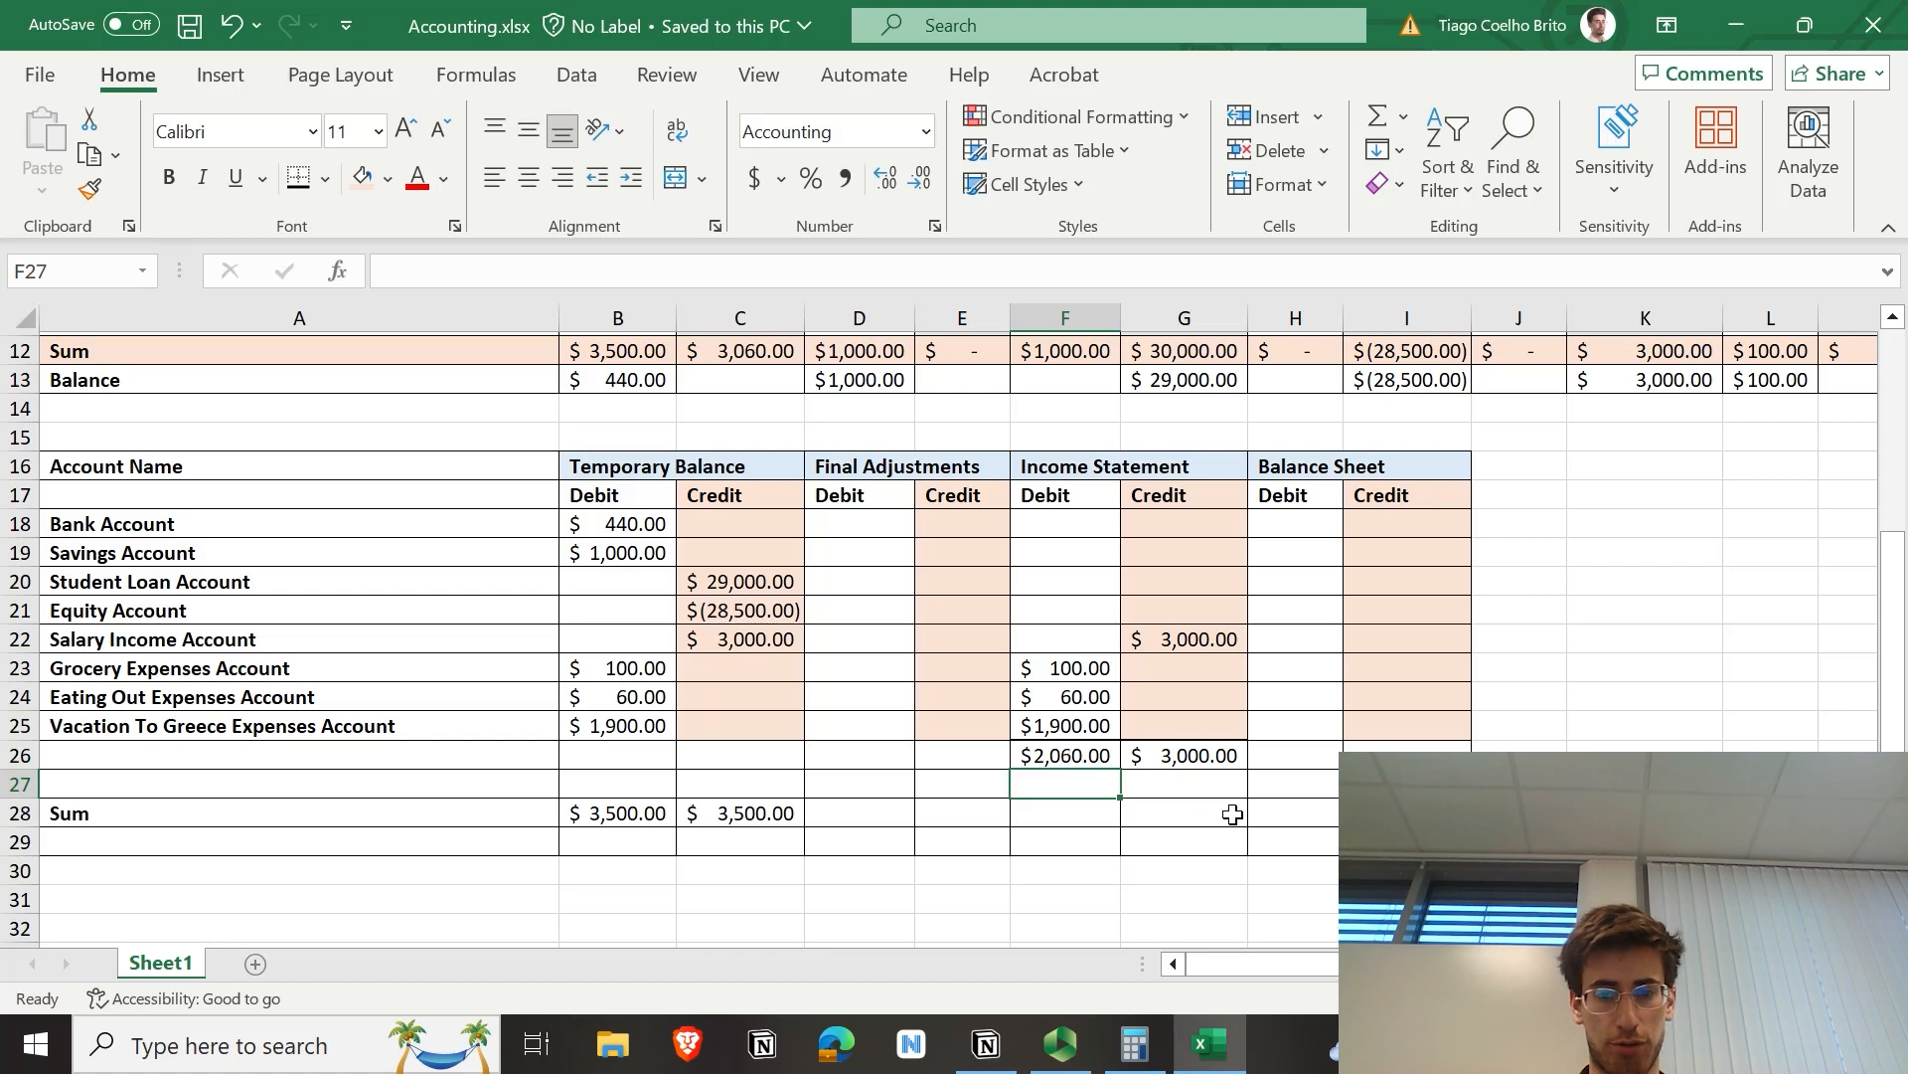
text(=)
click(1178, 756)
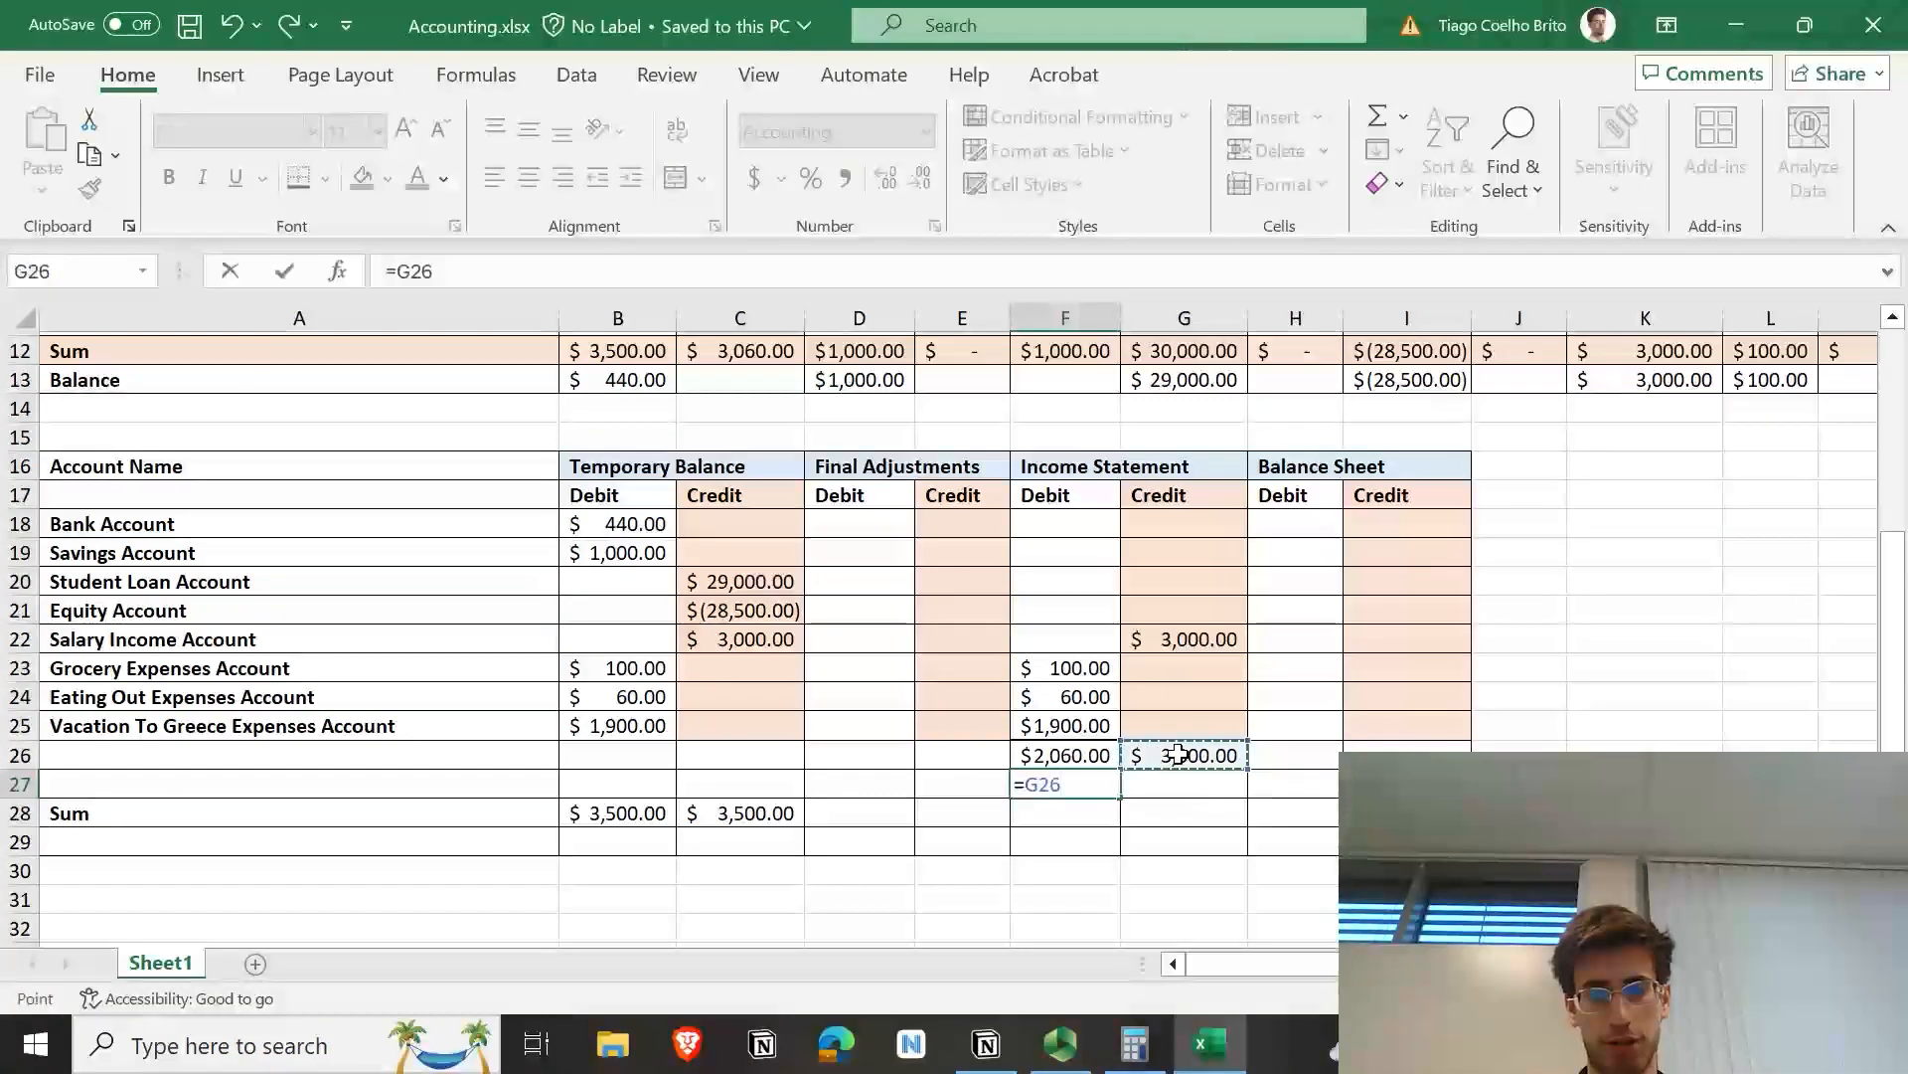
text(-)
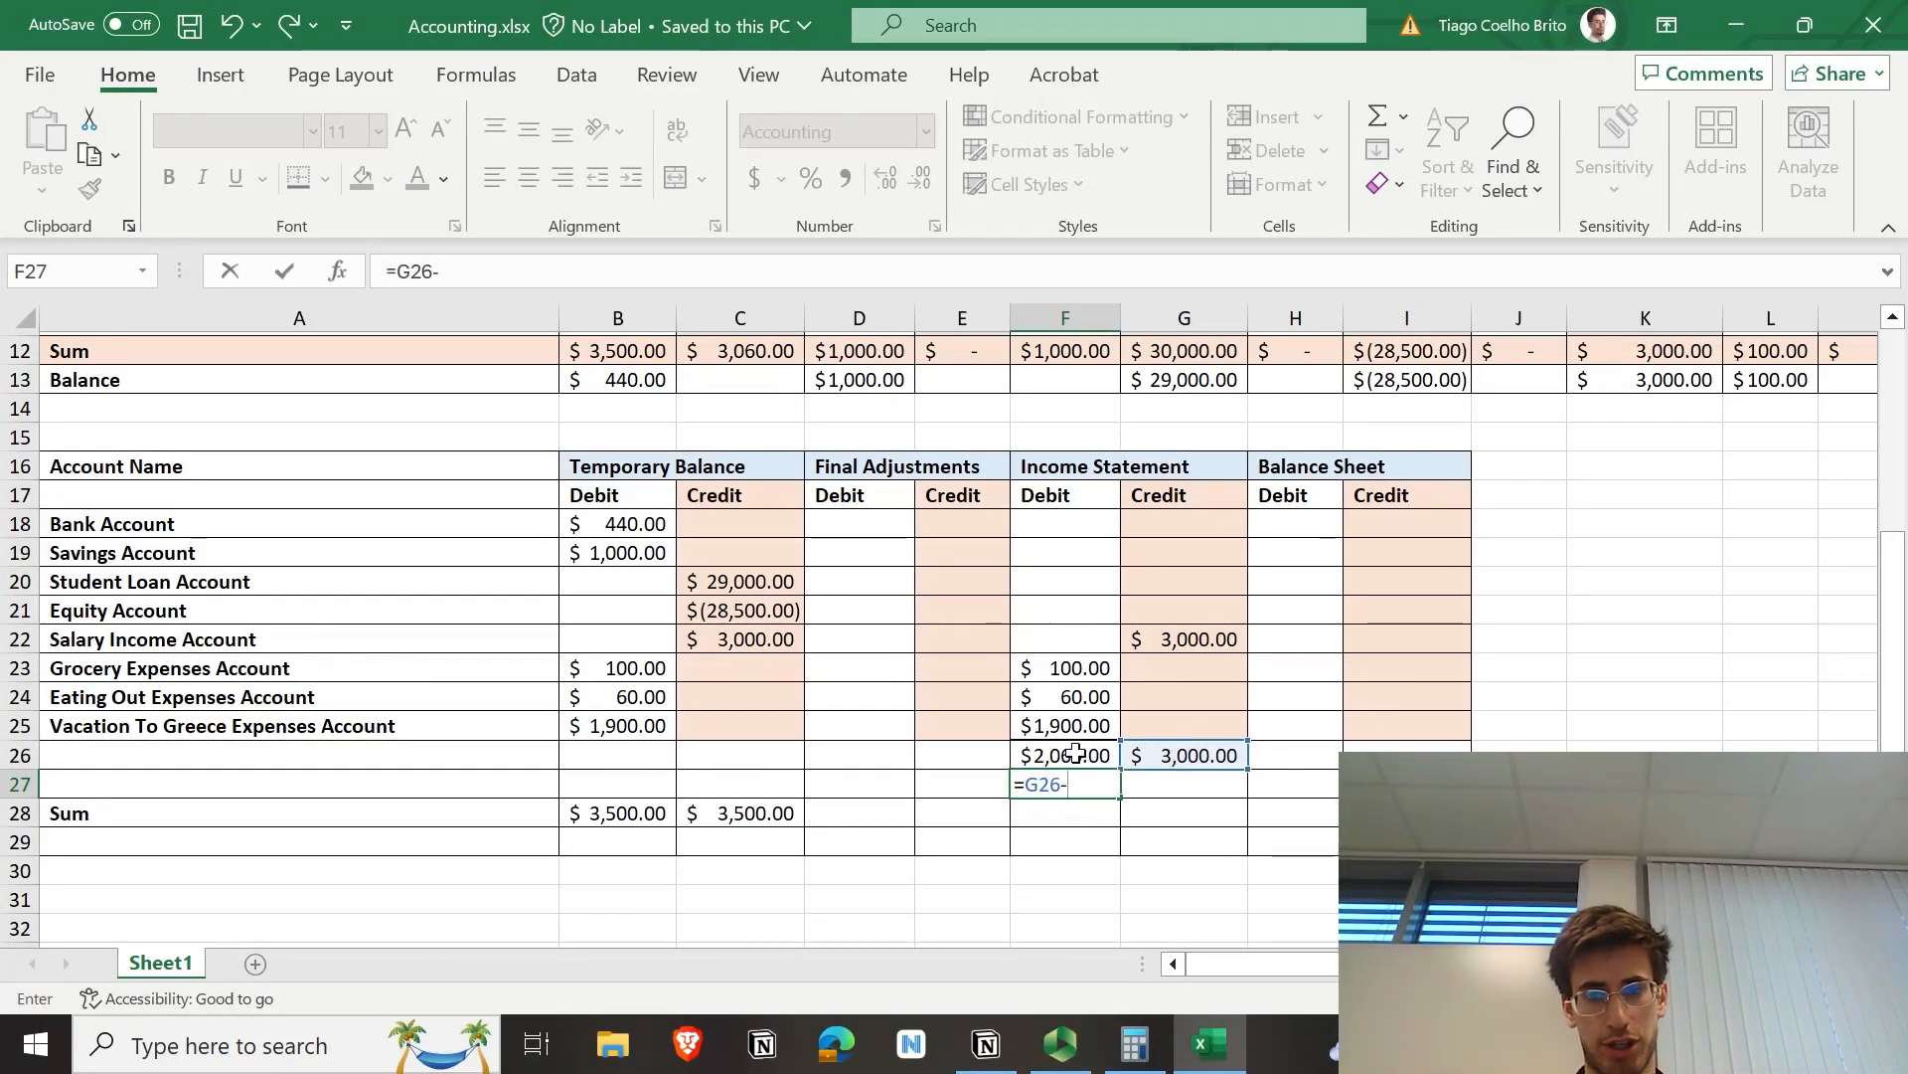
click(1076, 754)
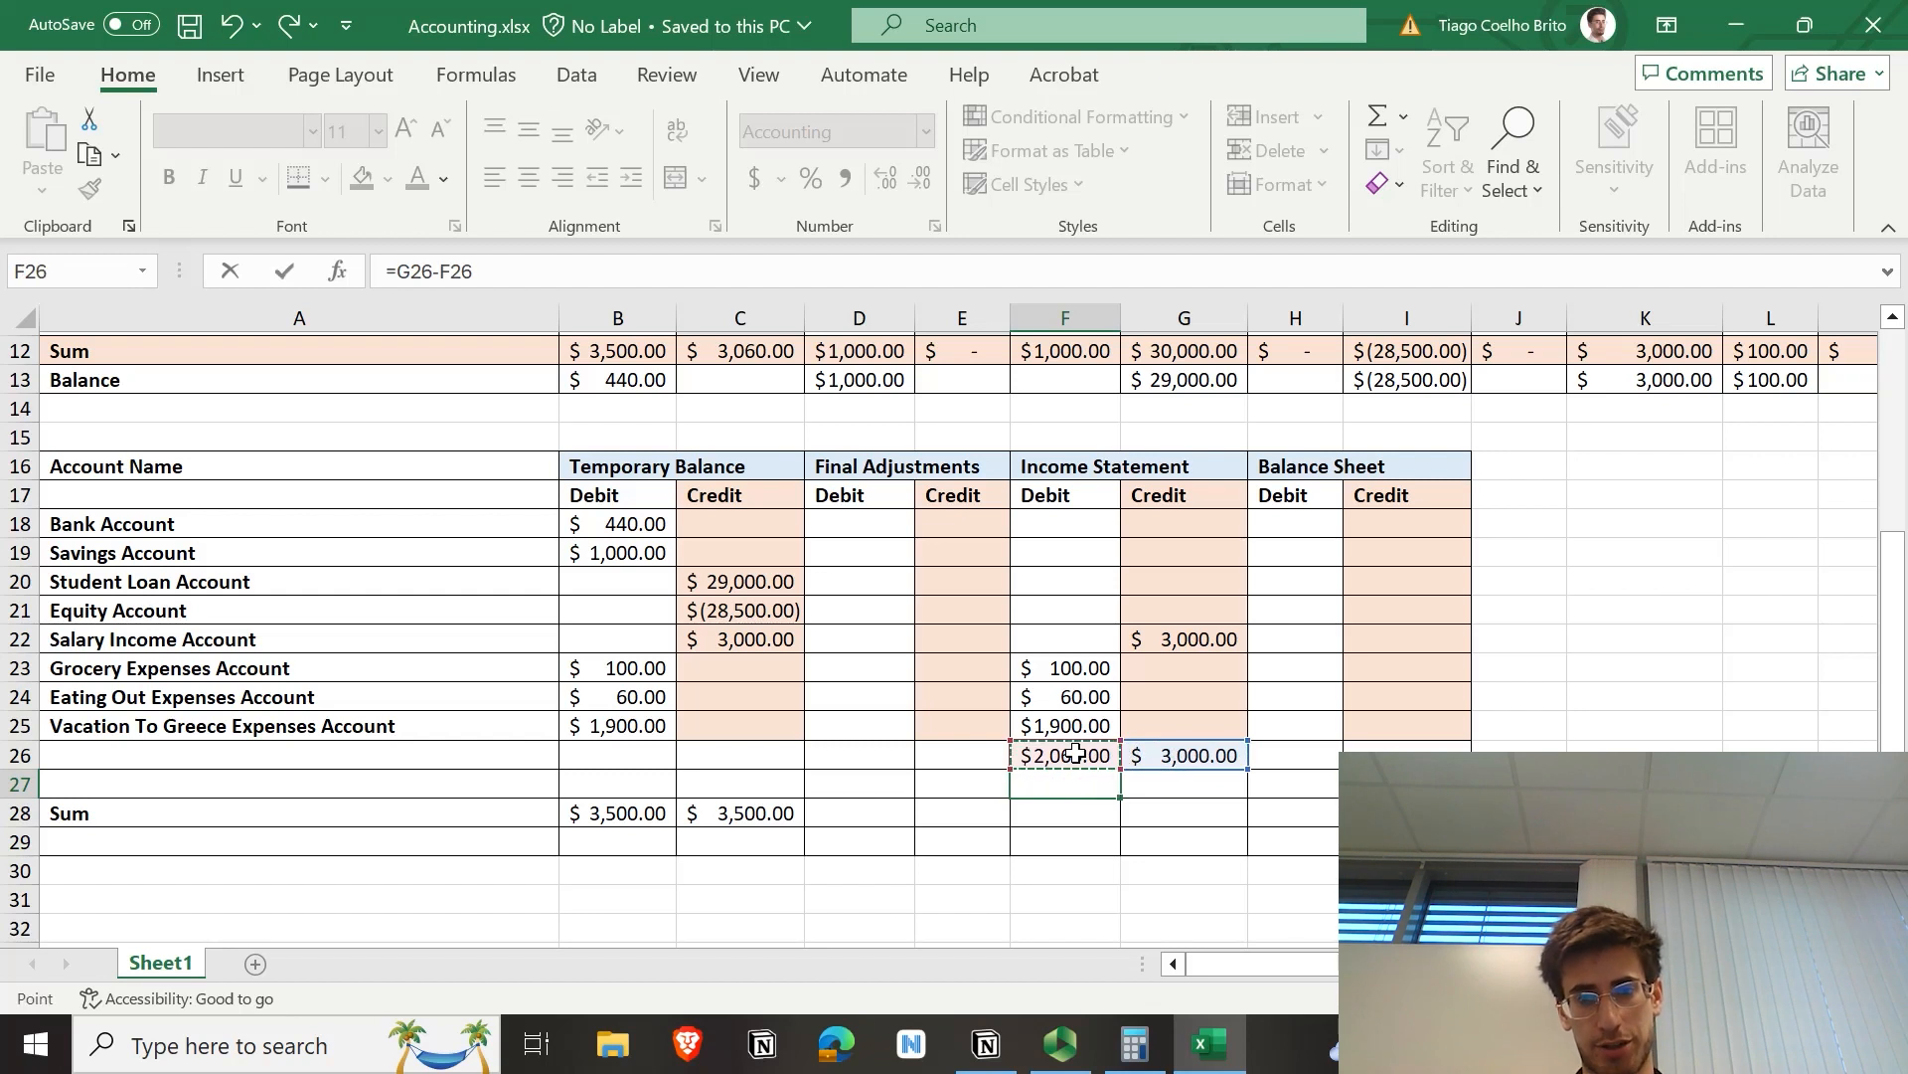
key(Tab)
click(1066, 786)
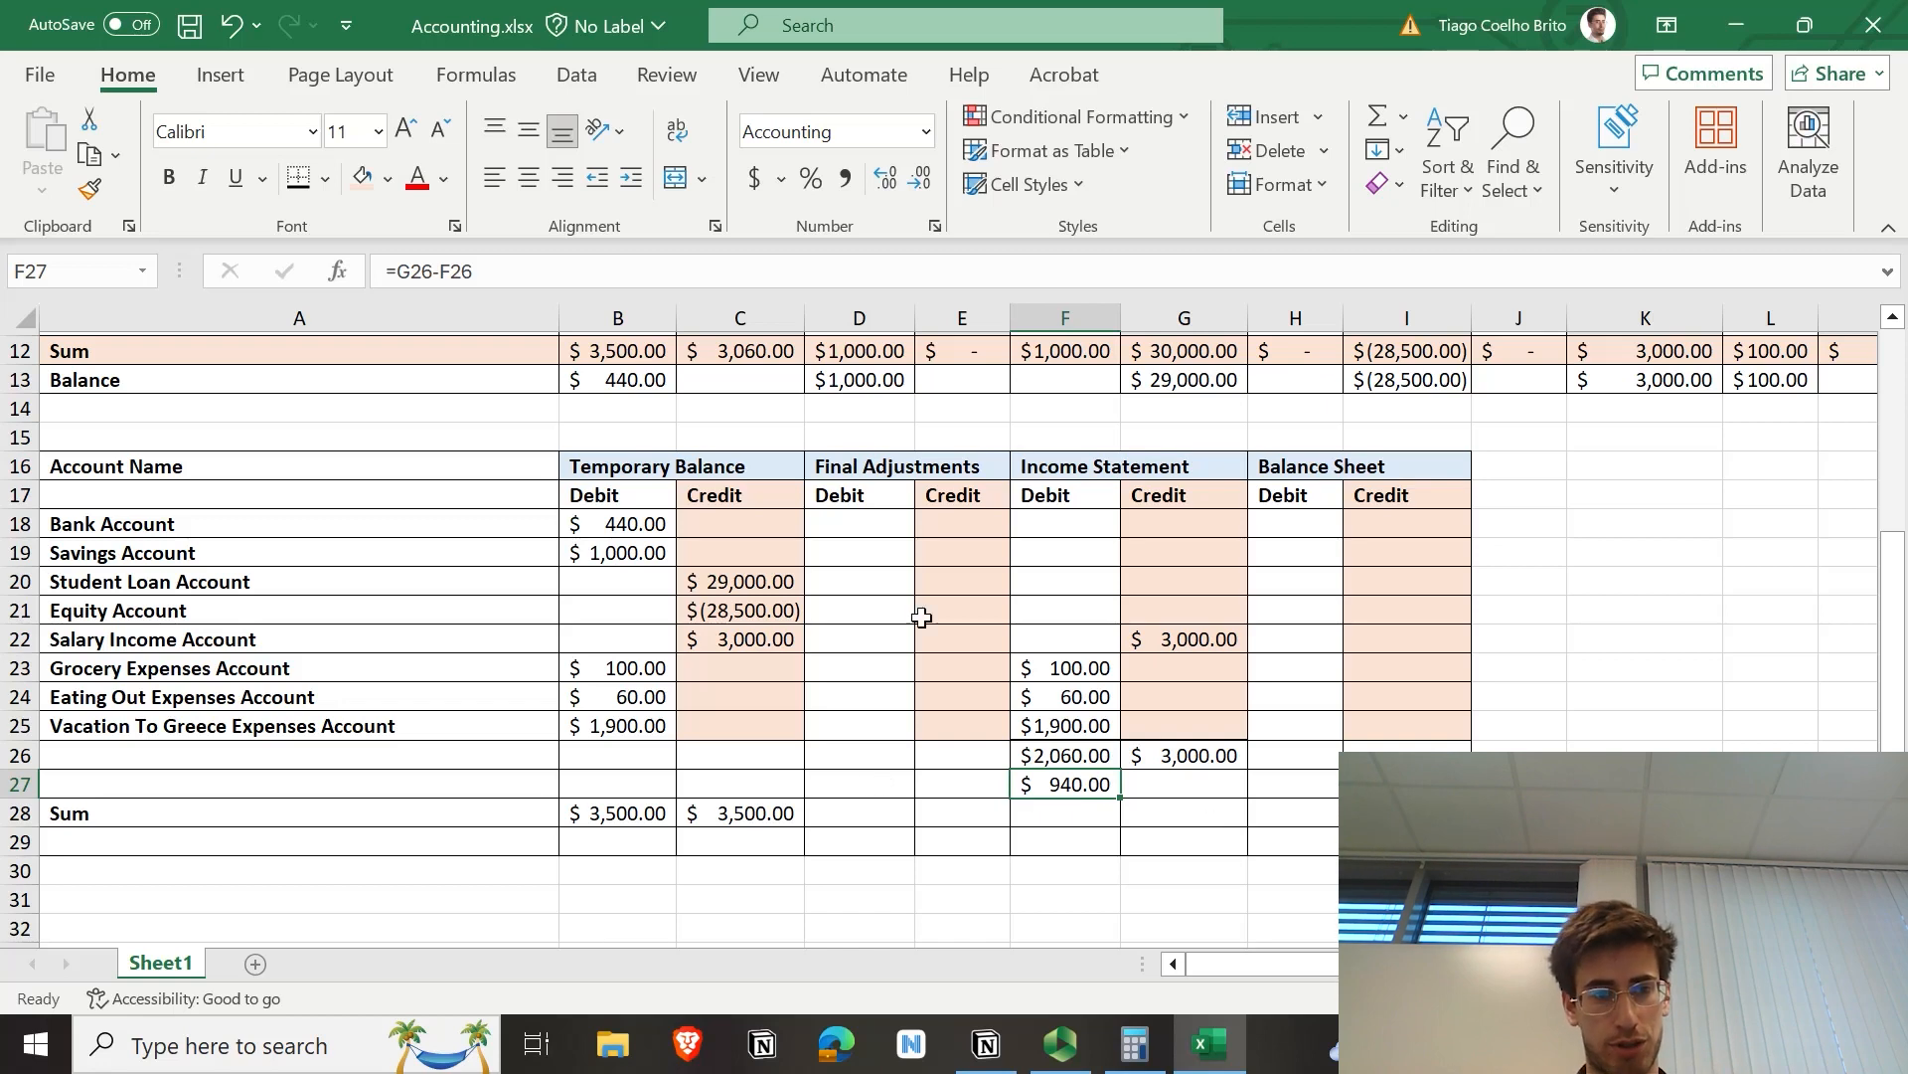
Step: Label row 27 as Result in A27 and make the label bold
click(296, 786)
text(Result)
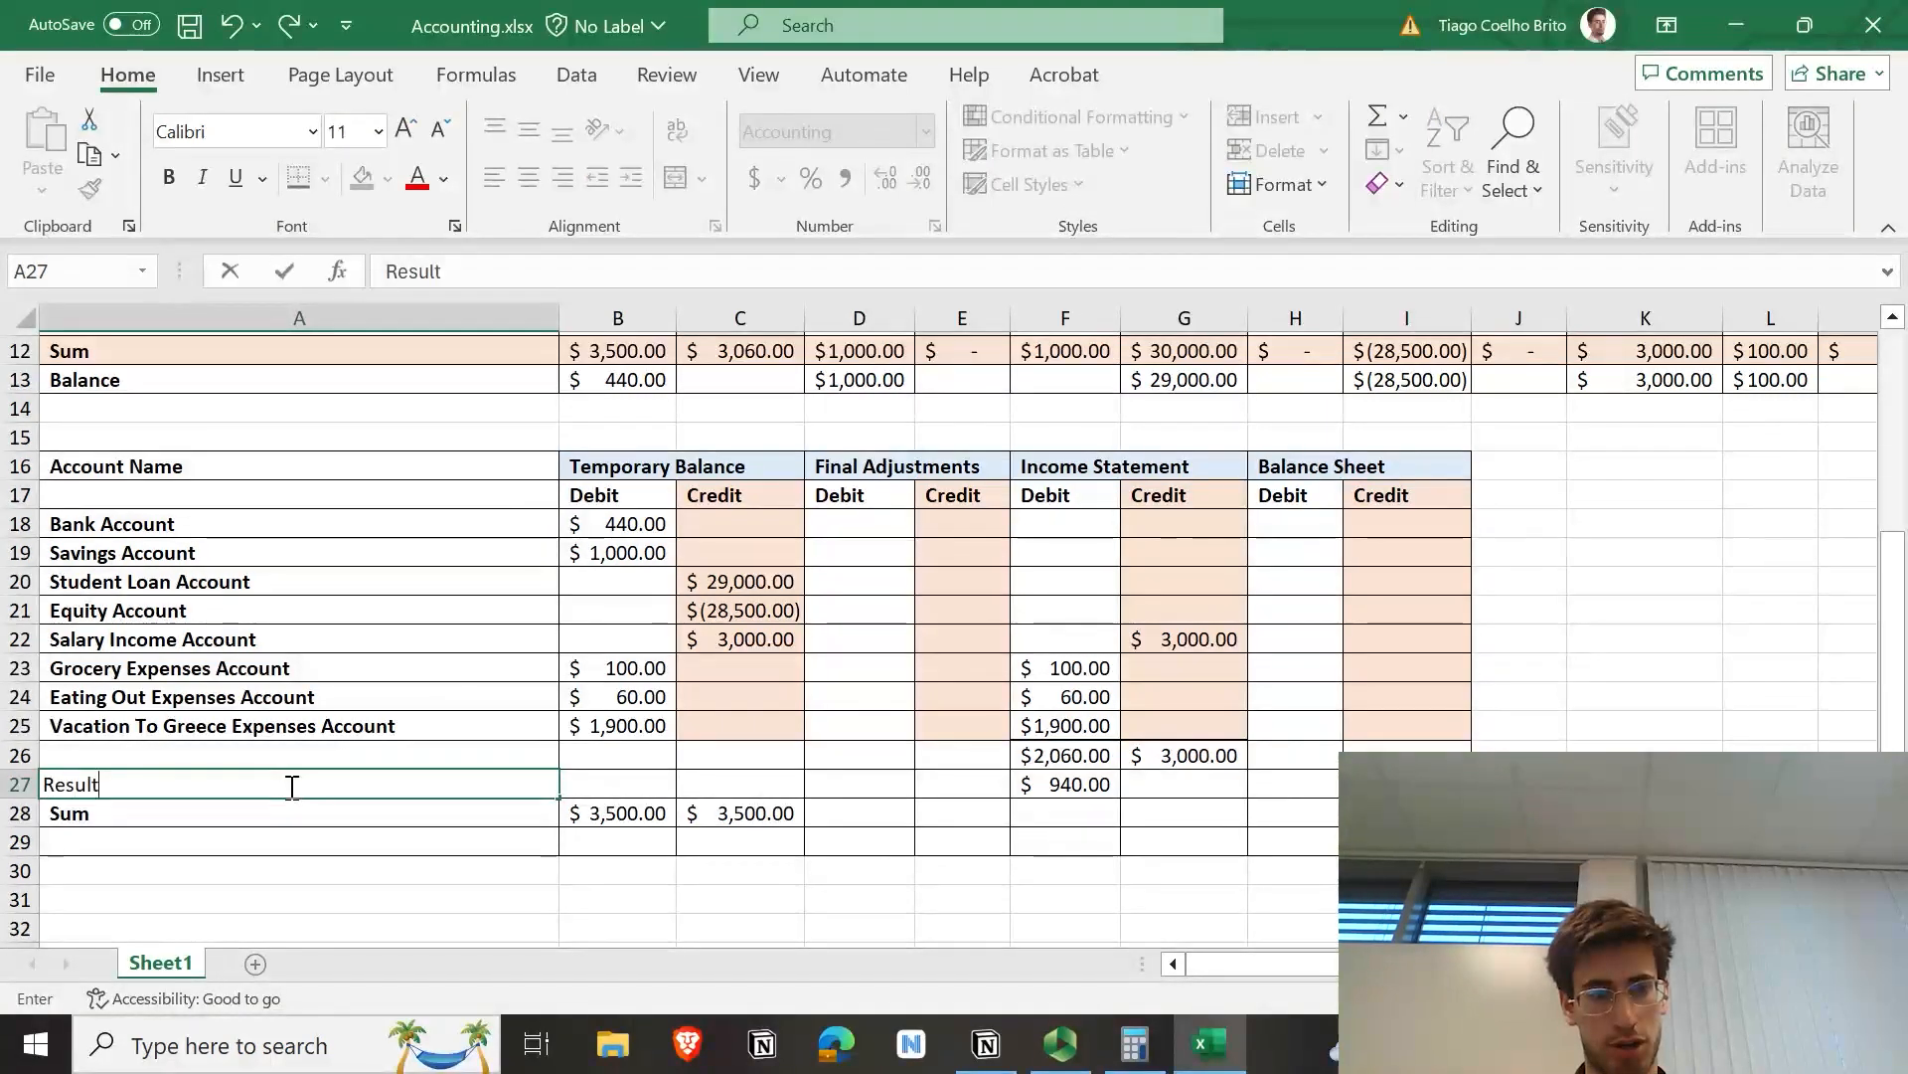
key(ctrl+Return)
key(ctrl+b)
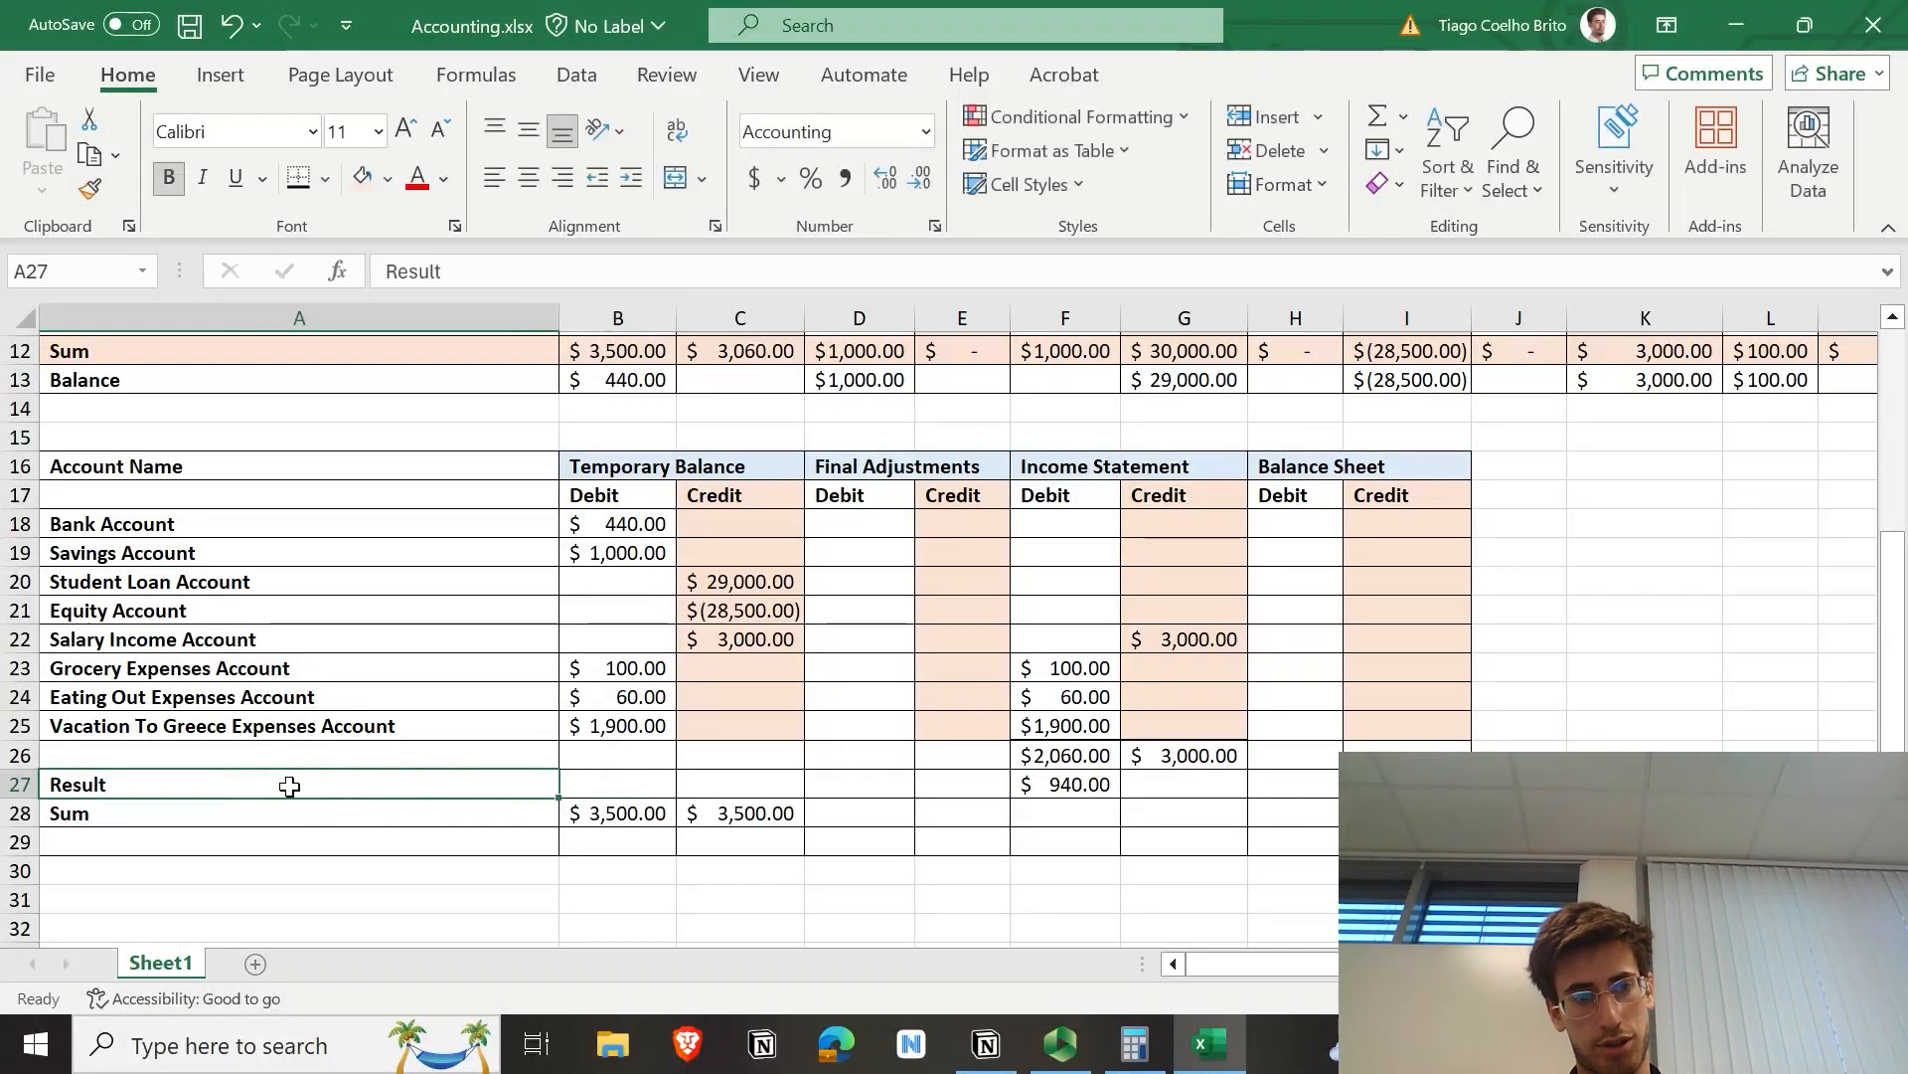
Step: Link the Result row's final adjustments debit in D27 to the income statement result in F27
key(Right)
key(Right)
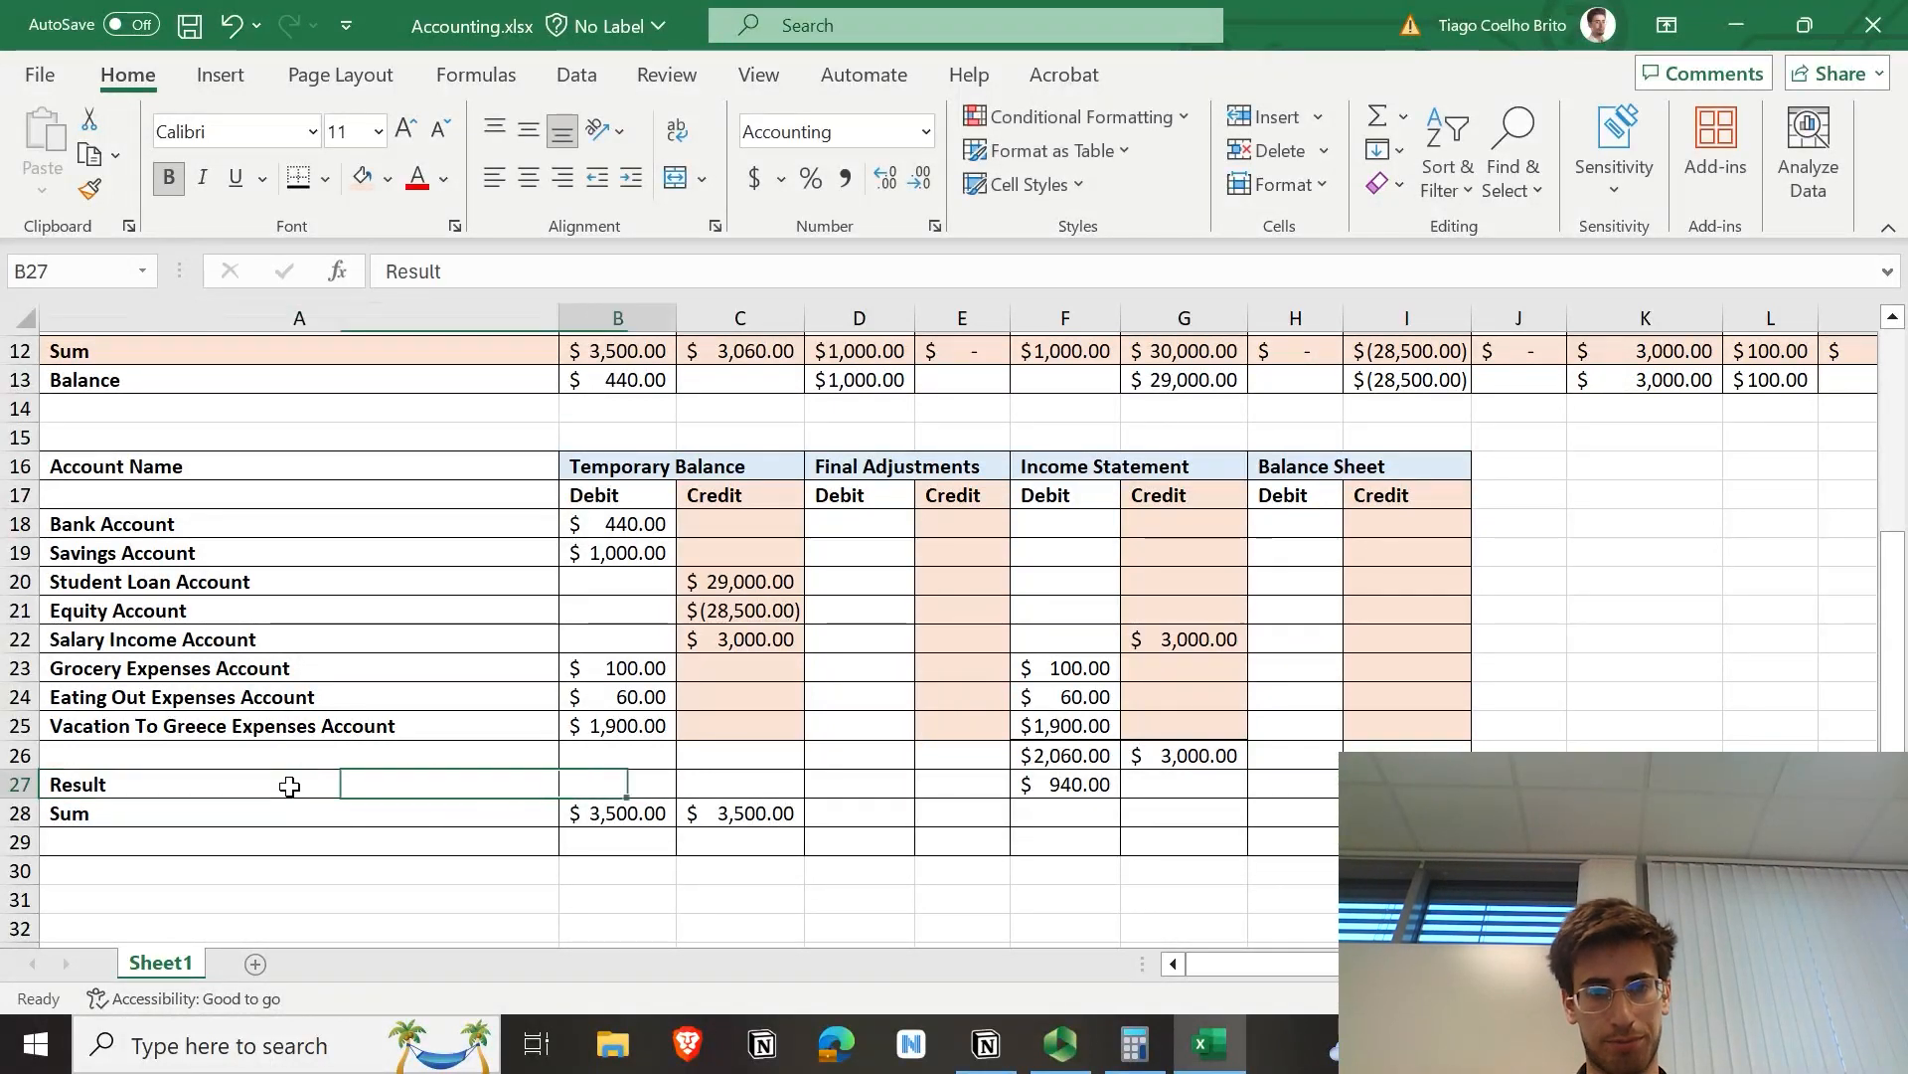
key(Right)
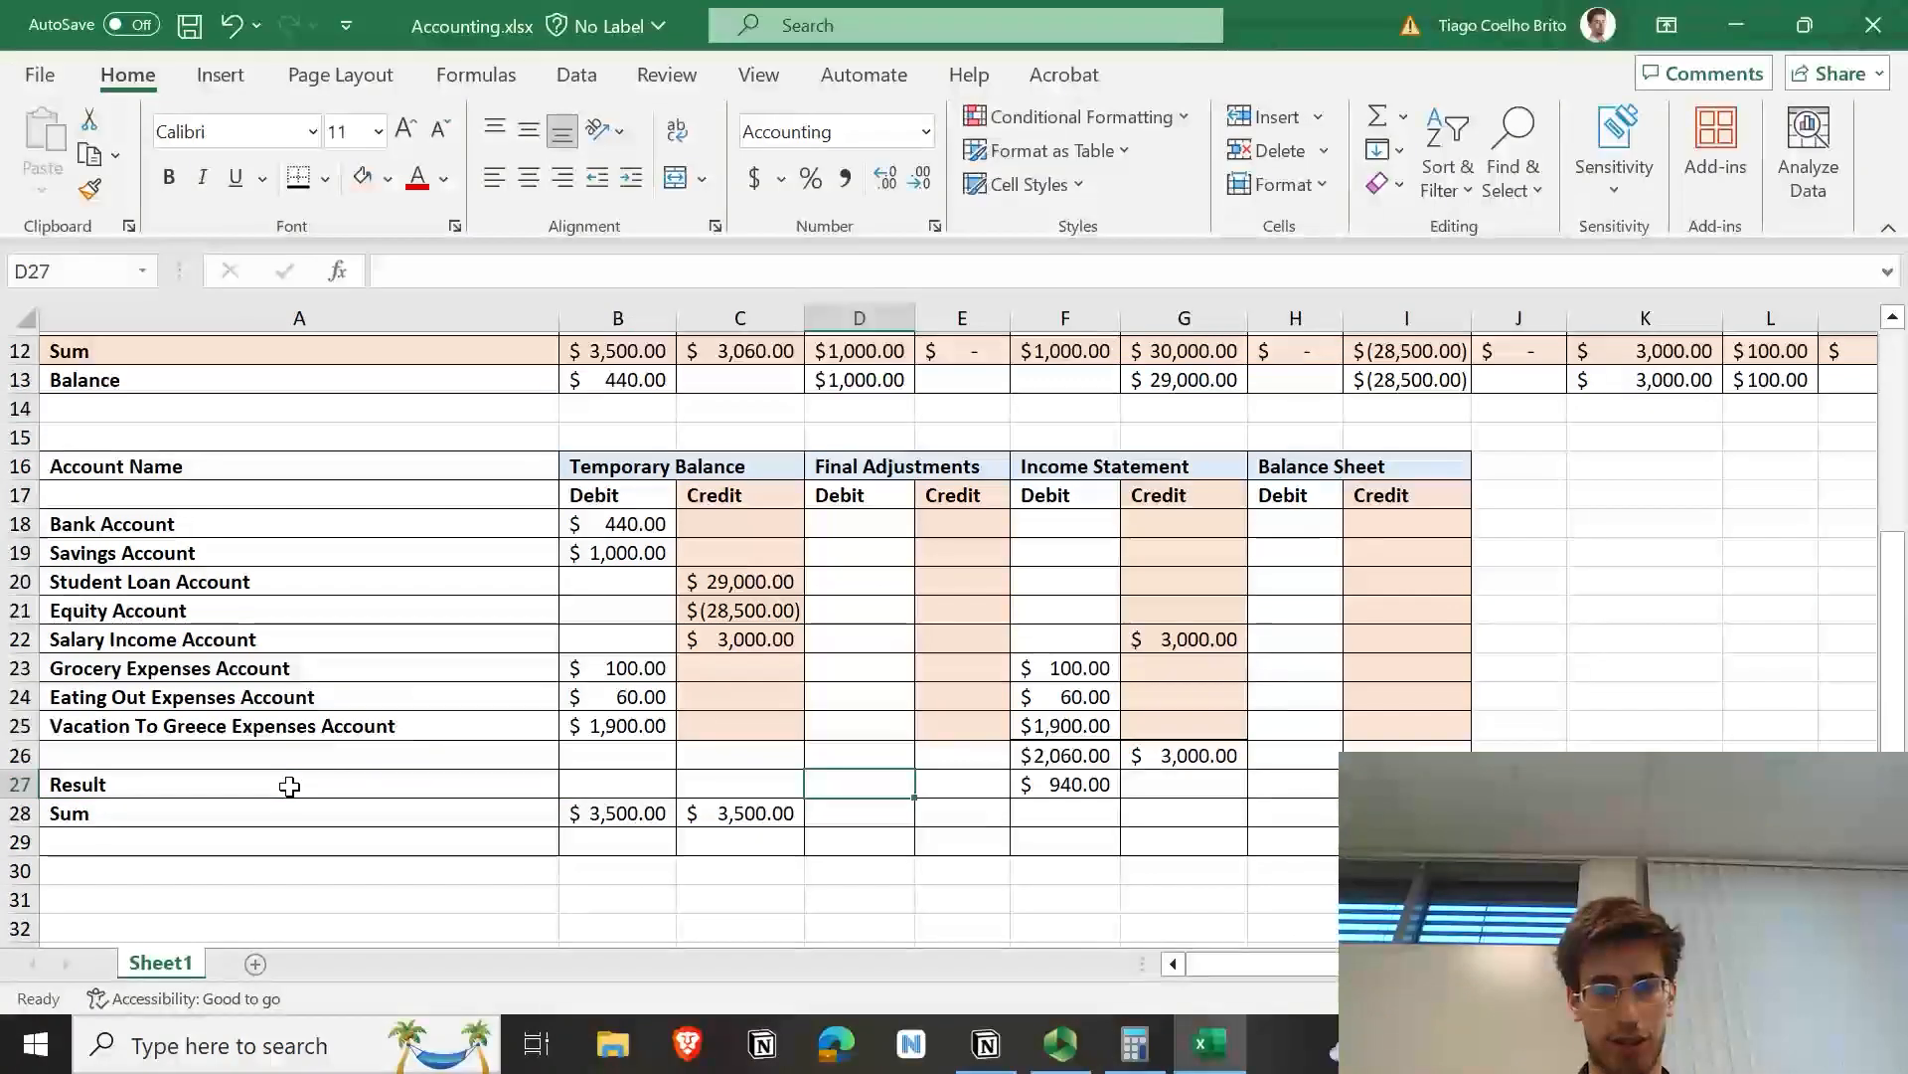
text(=)
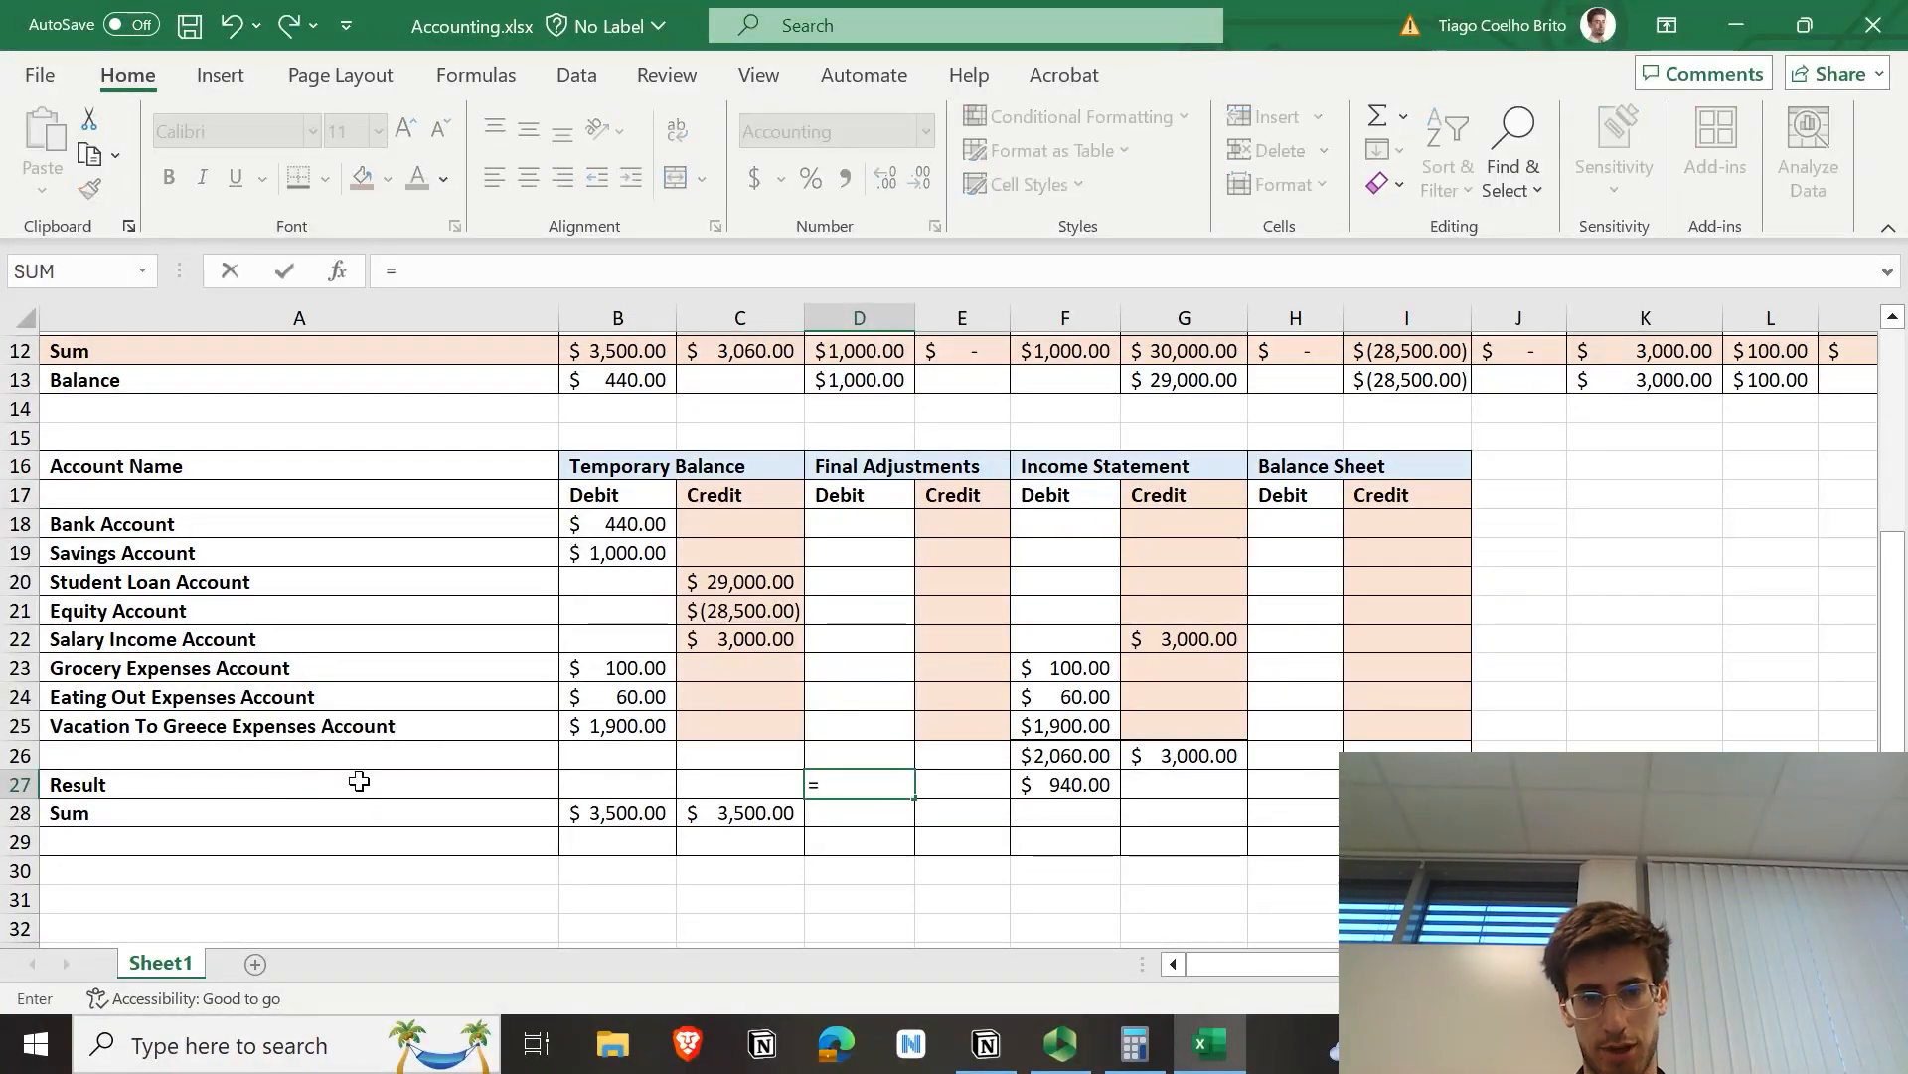
click(1069, 785)
key(Tab)
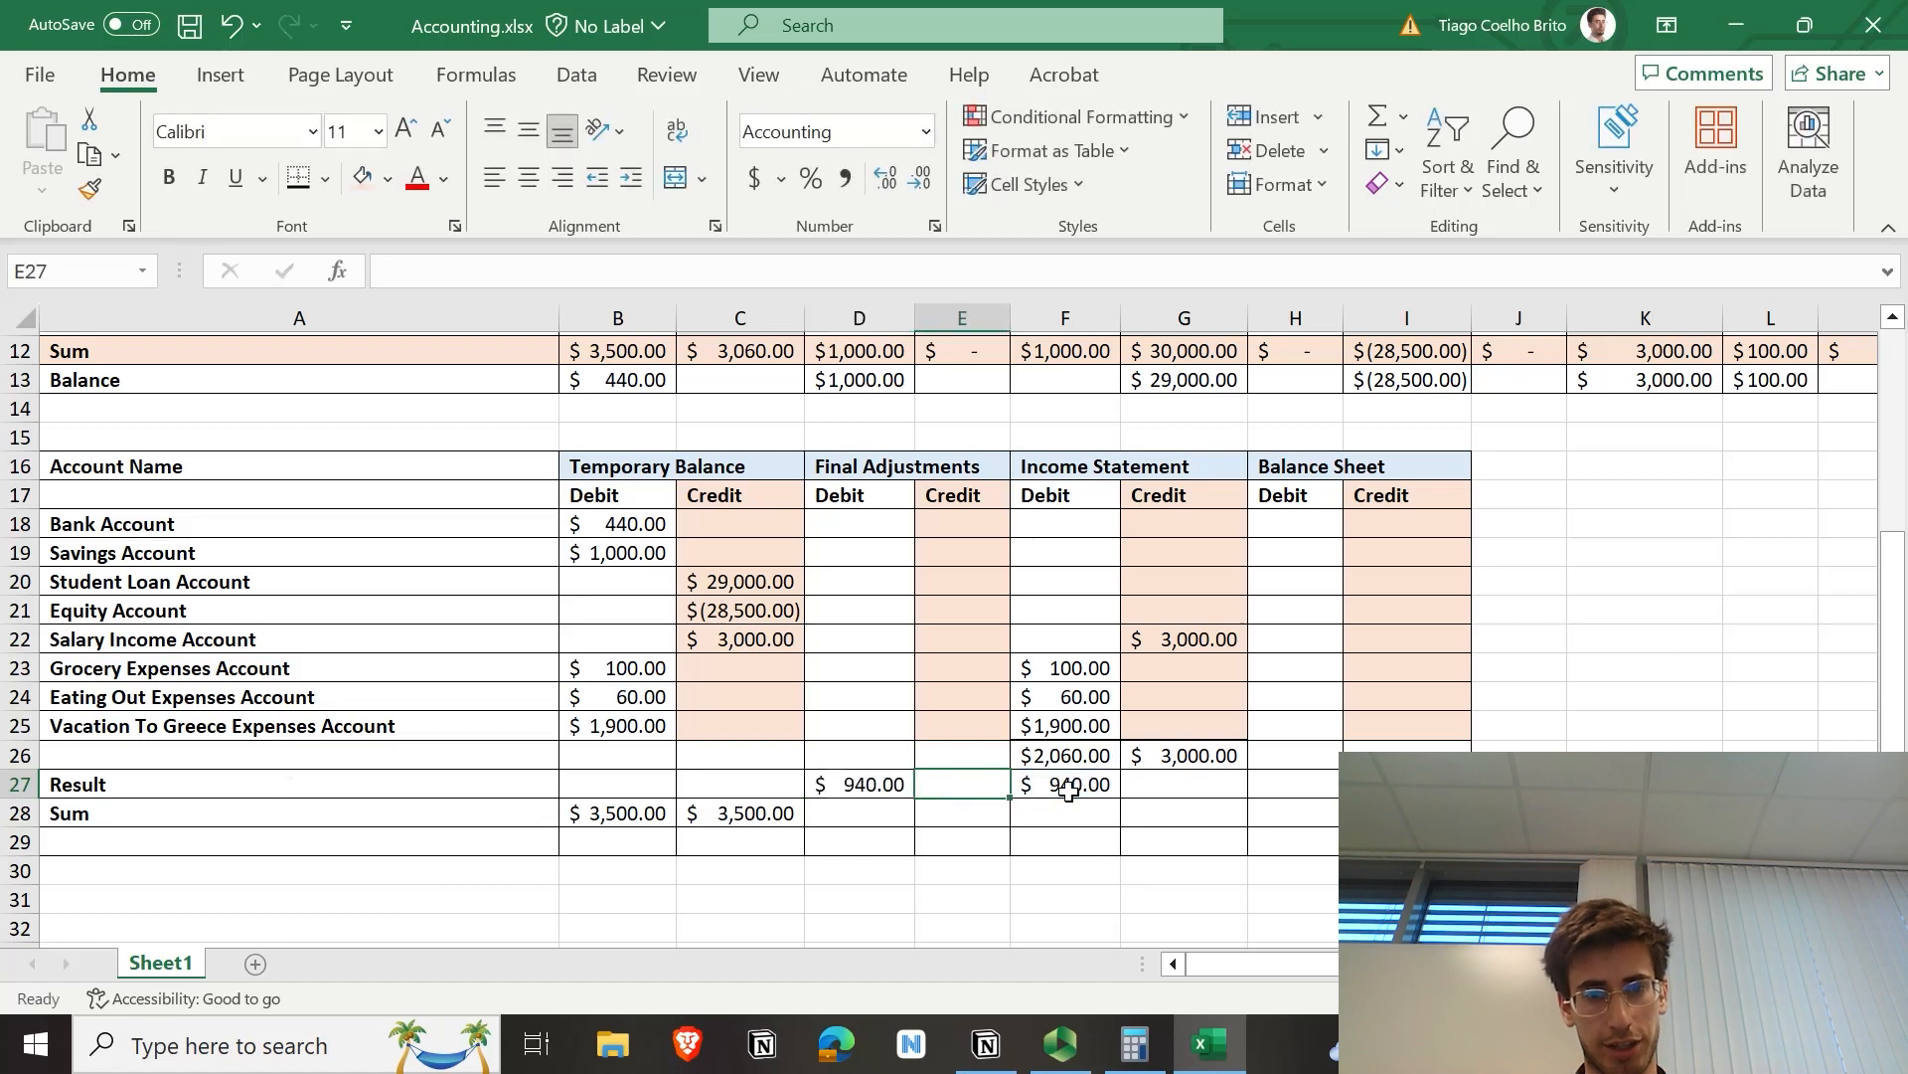
Step: Link the Equity Account's final adjustments credit in E21 to D27 and save the workbook
click(939, 611)
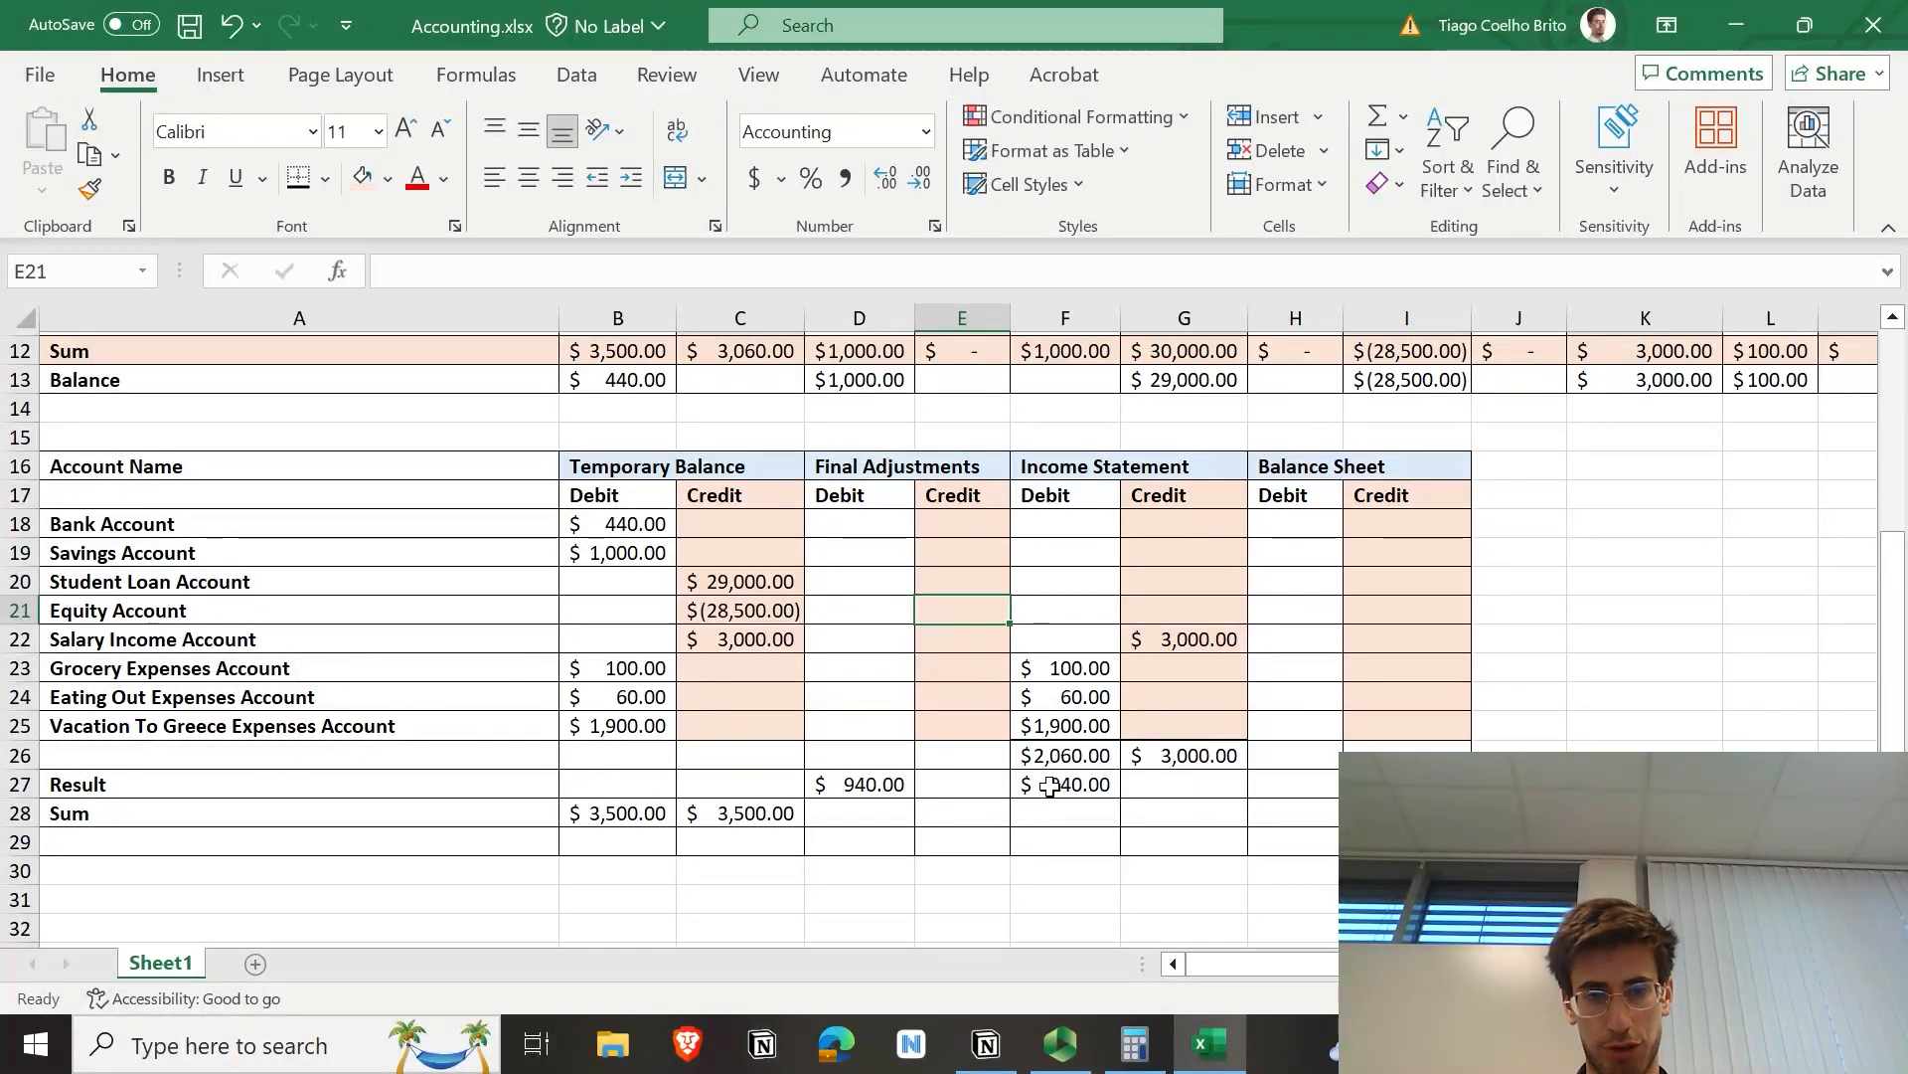
text(=)
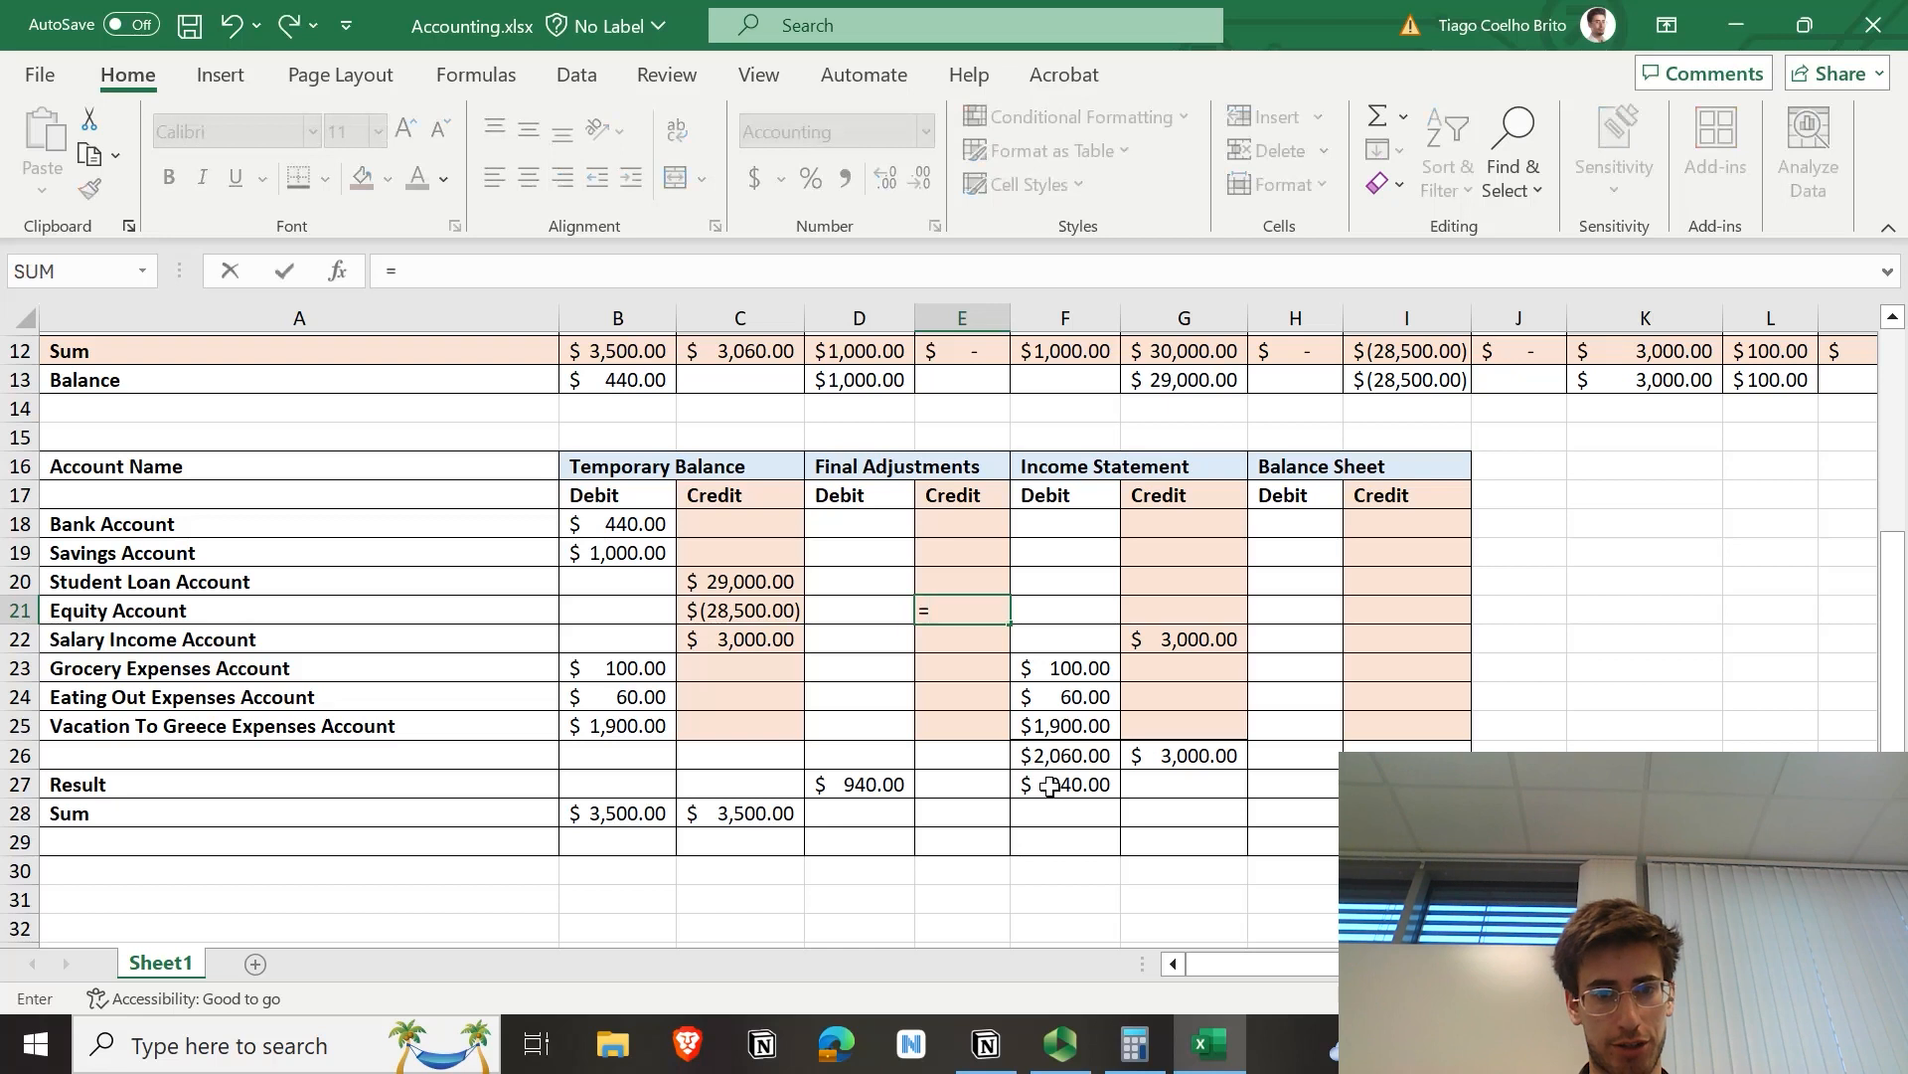
click(864, 785)
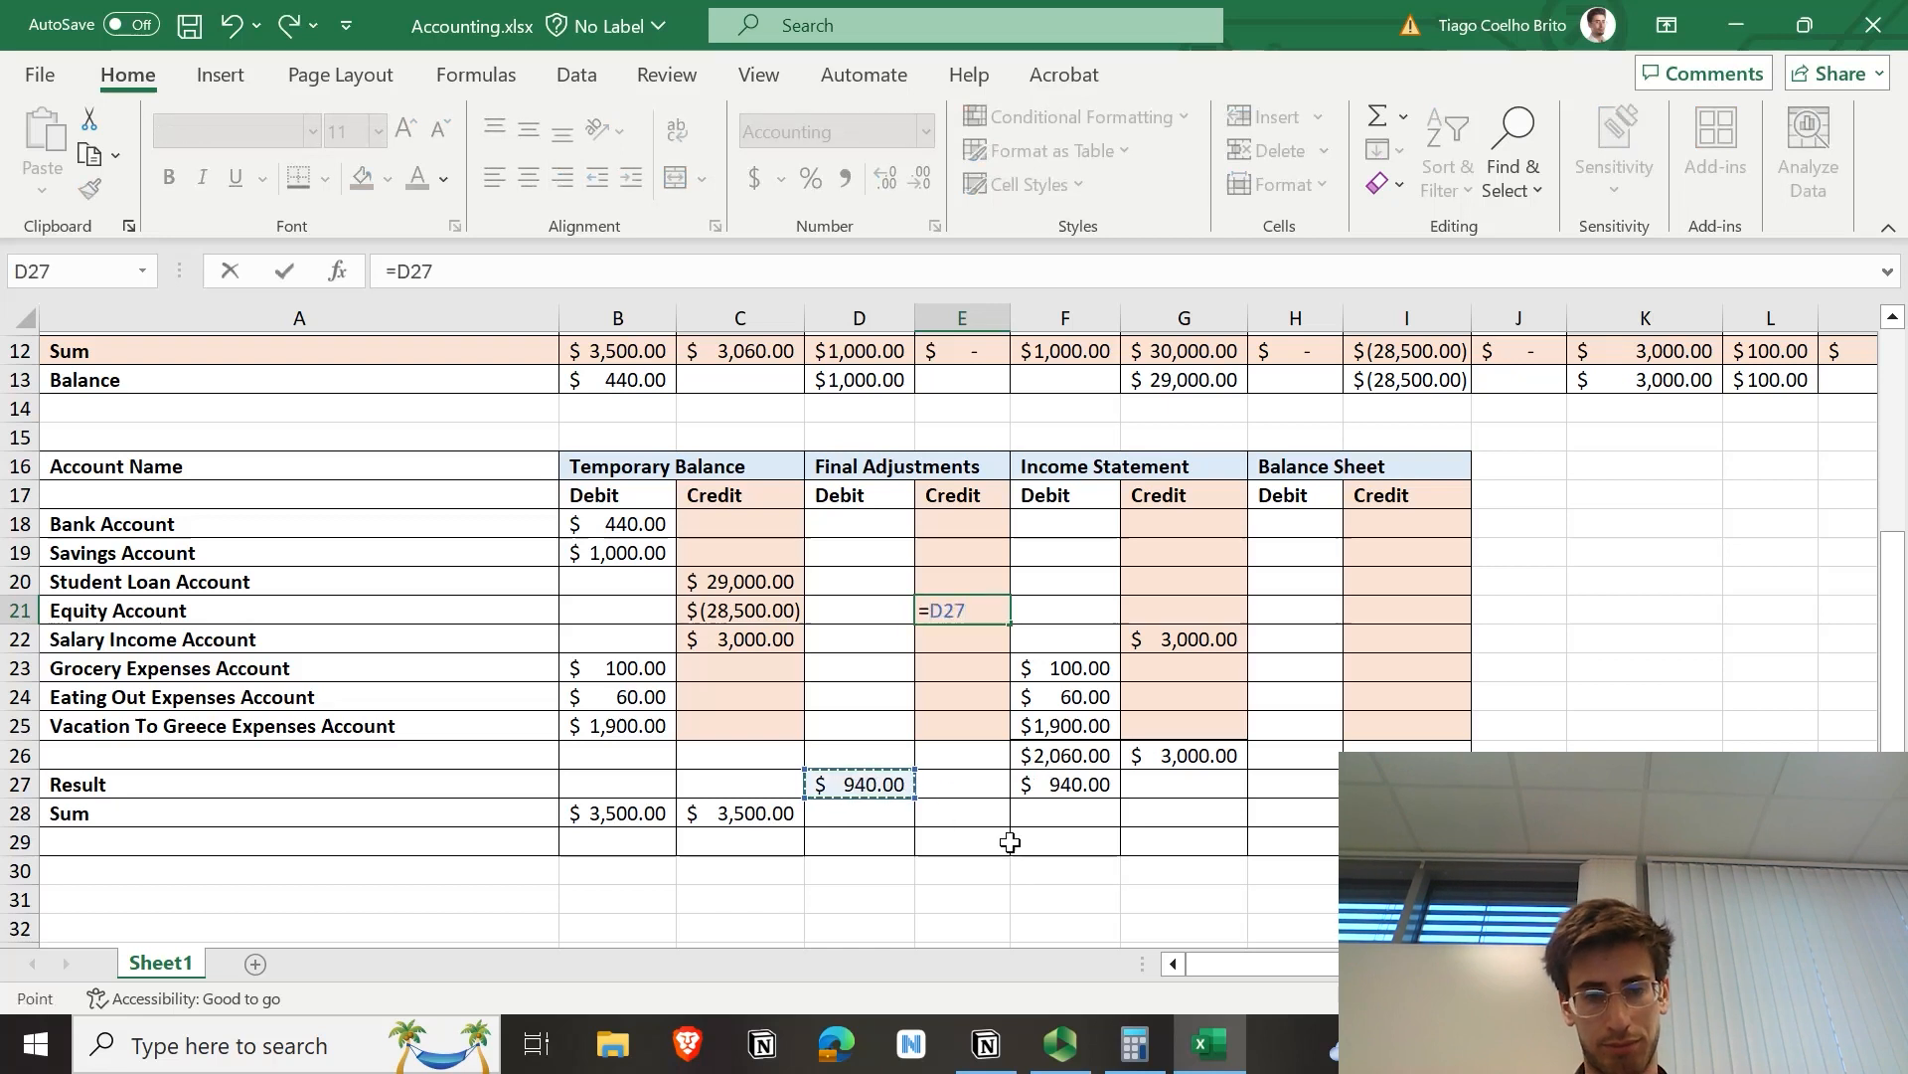
key(Tab)
key(ctrl+s)
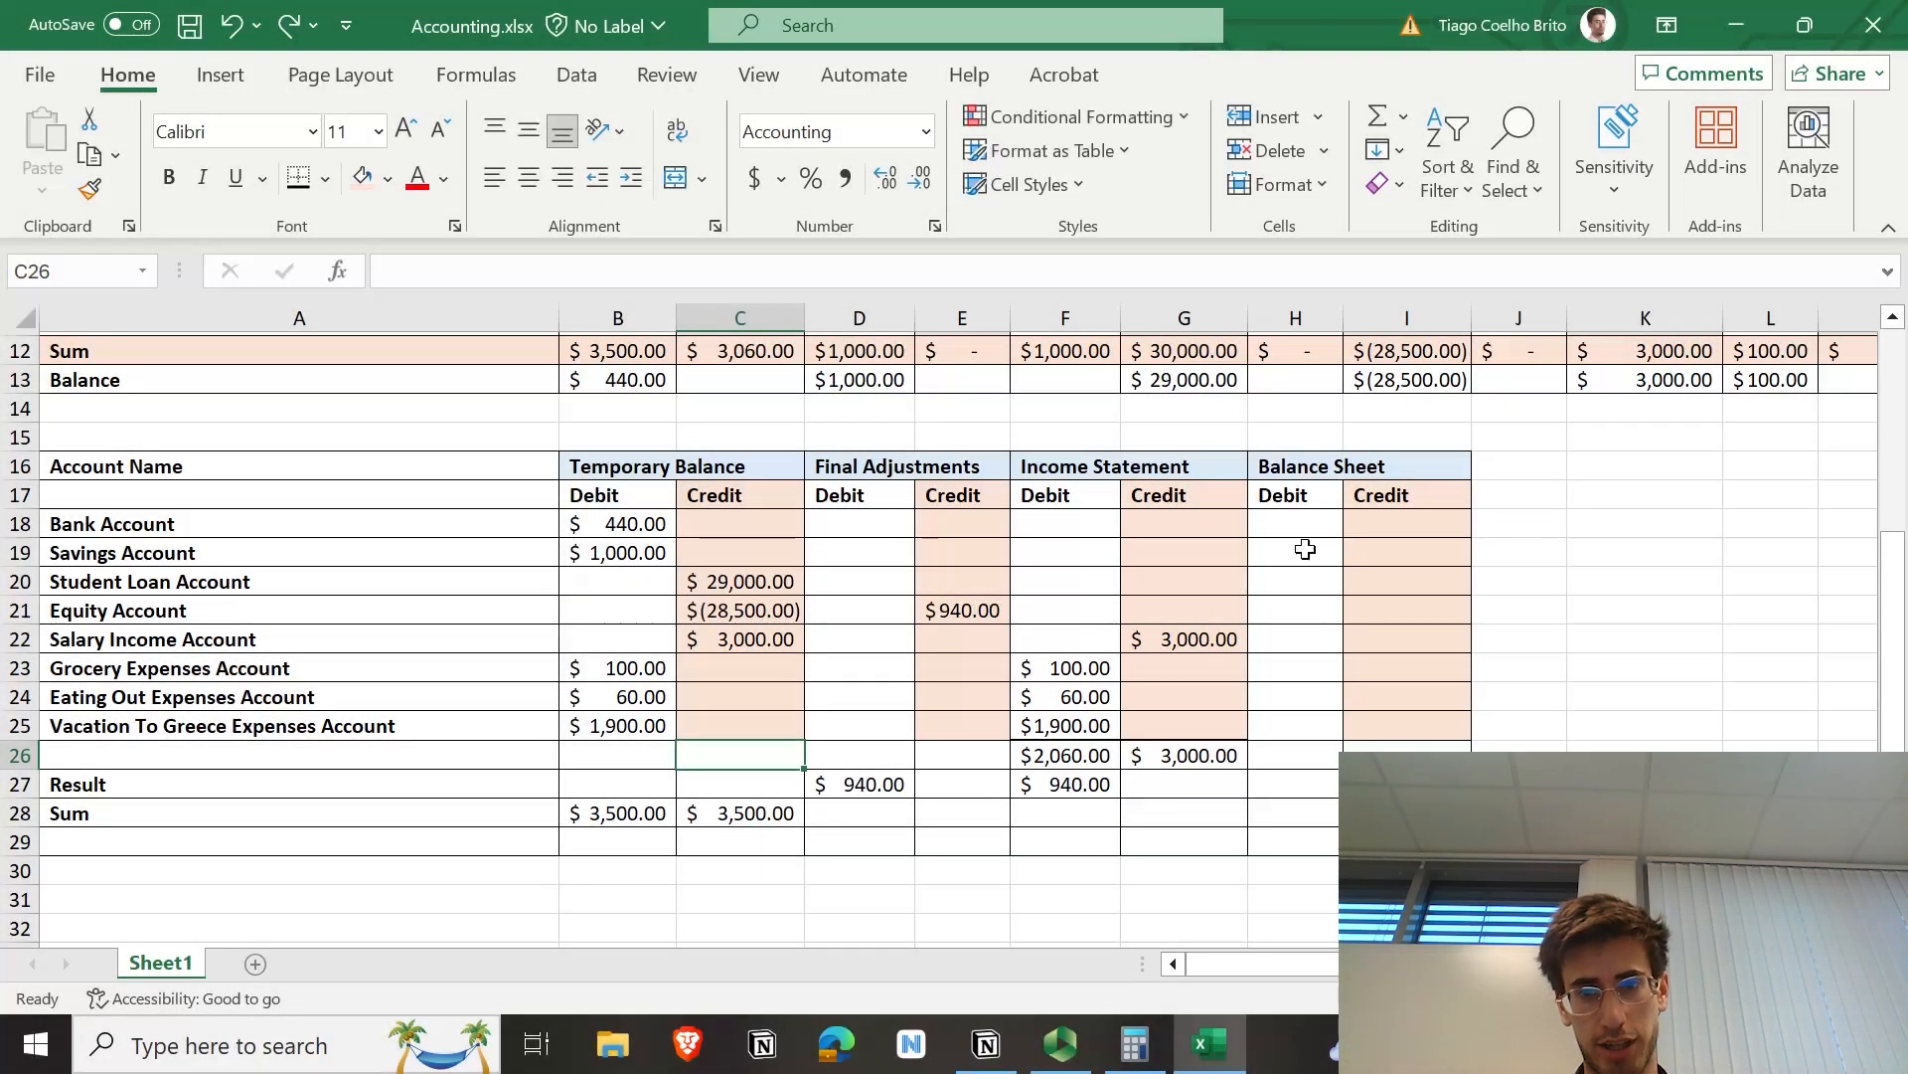
Step: Link the balance sheet debits of the Bank Account in H18 to B18 and the Savings Account in H19 to B19
click(1390, 522)
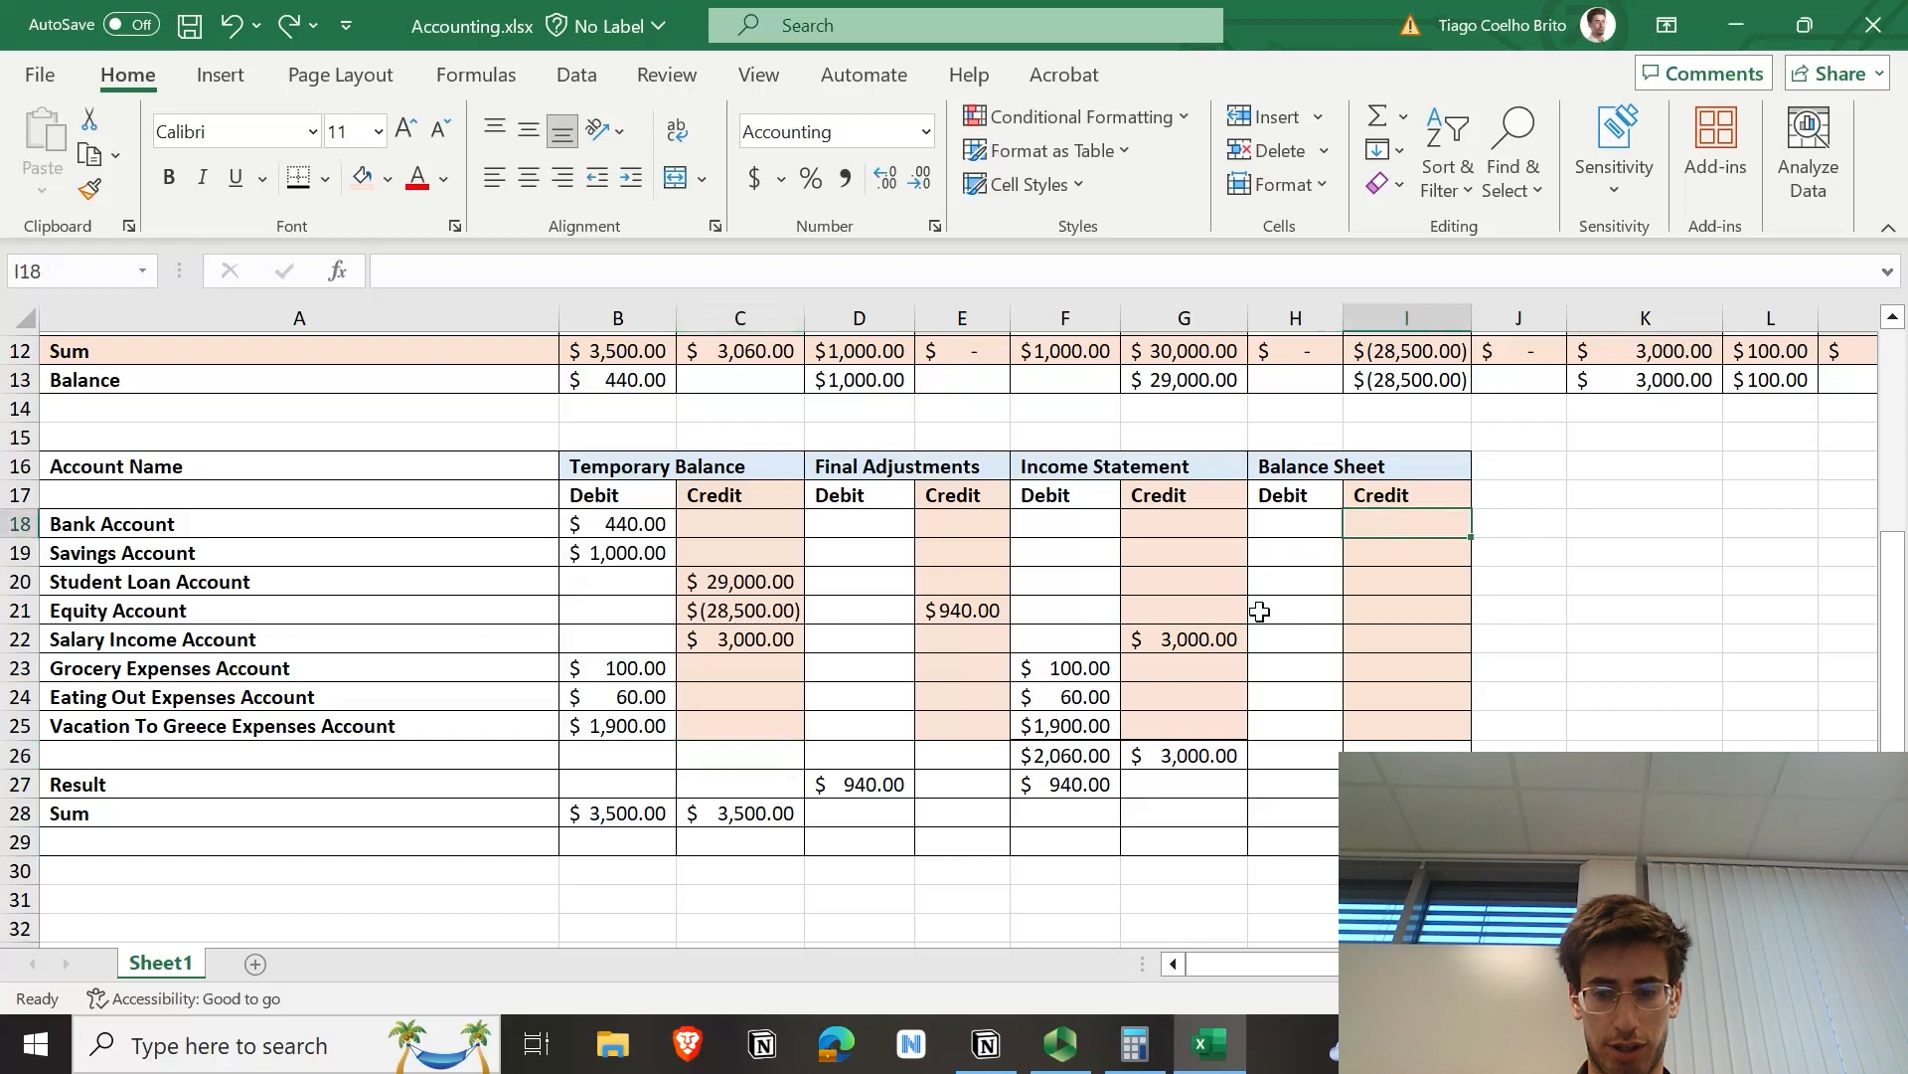
key(Left)
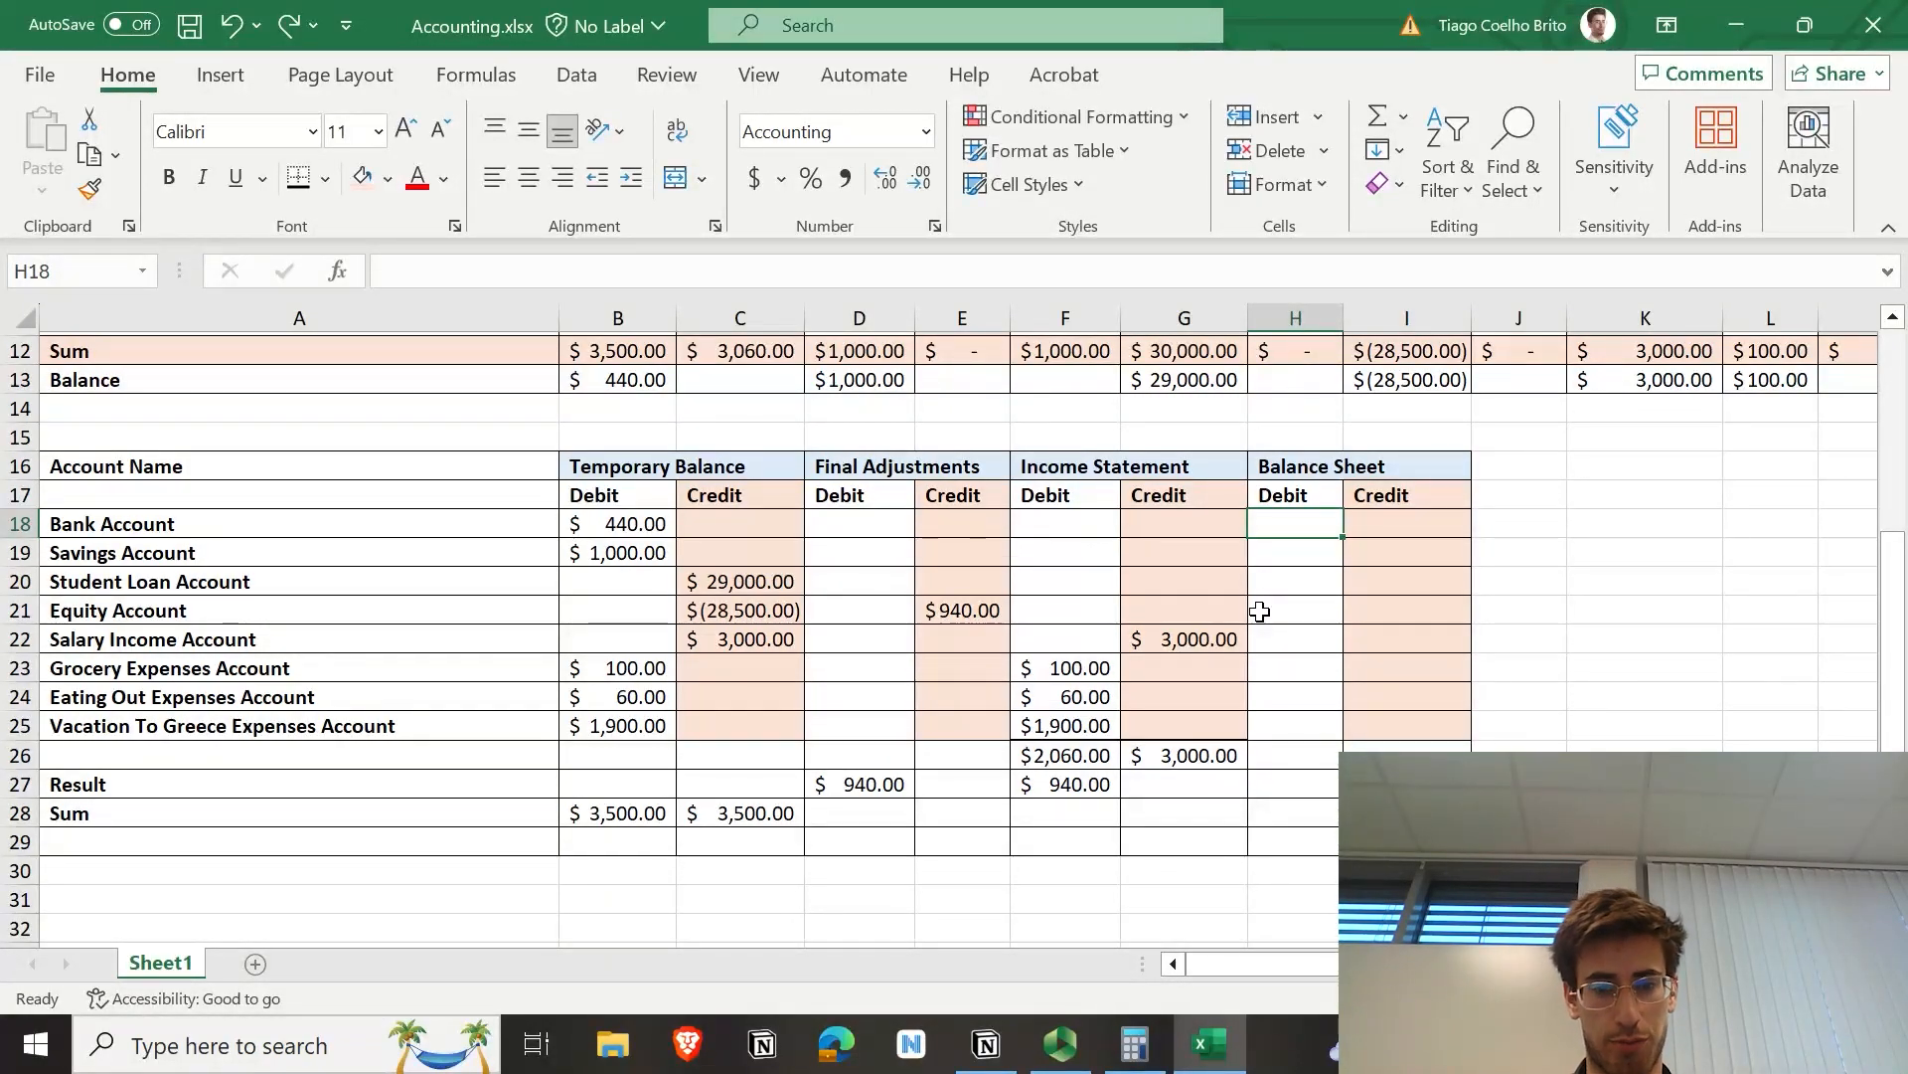
text(=)
click(634, 522)
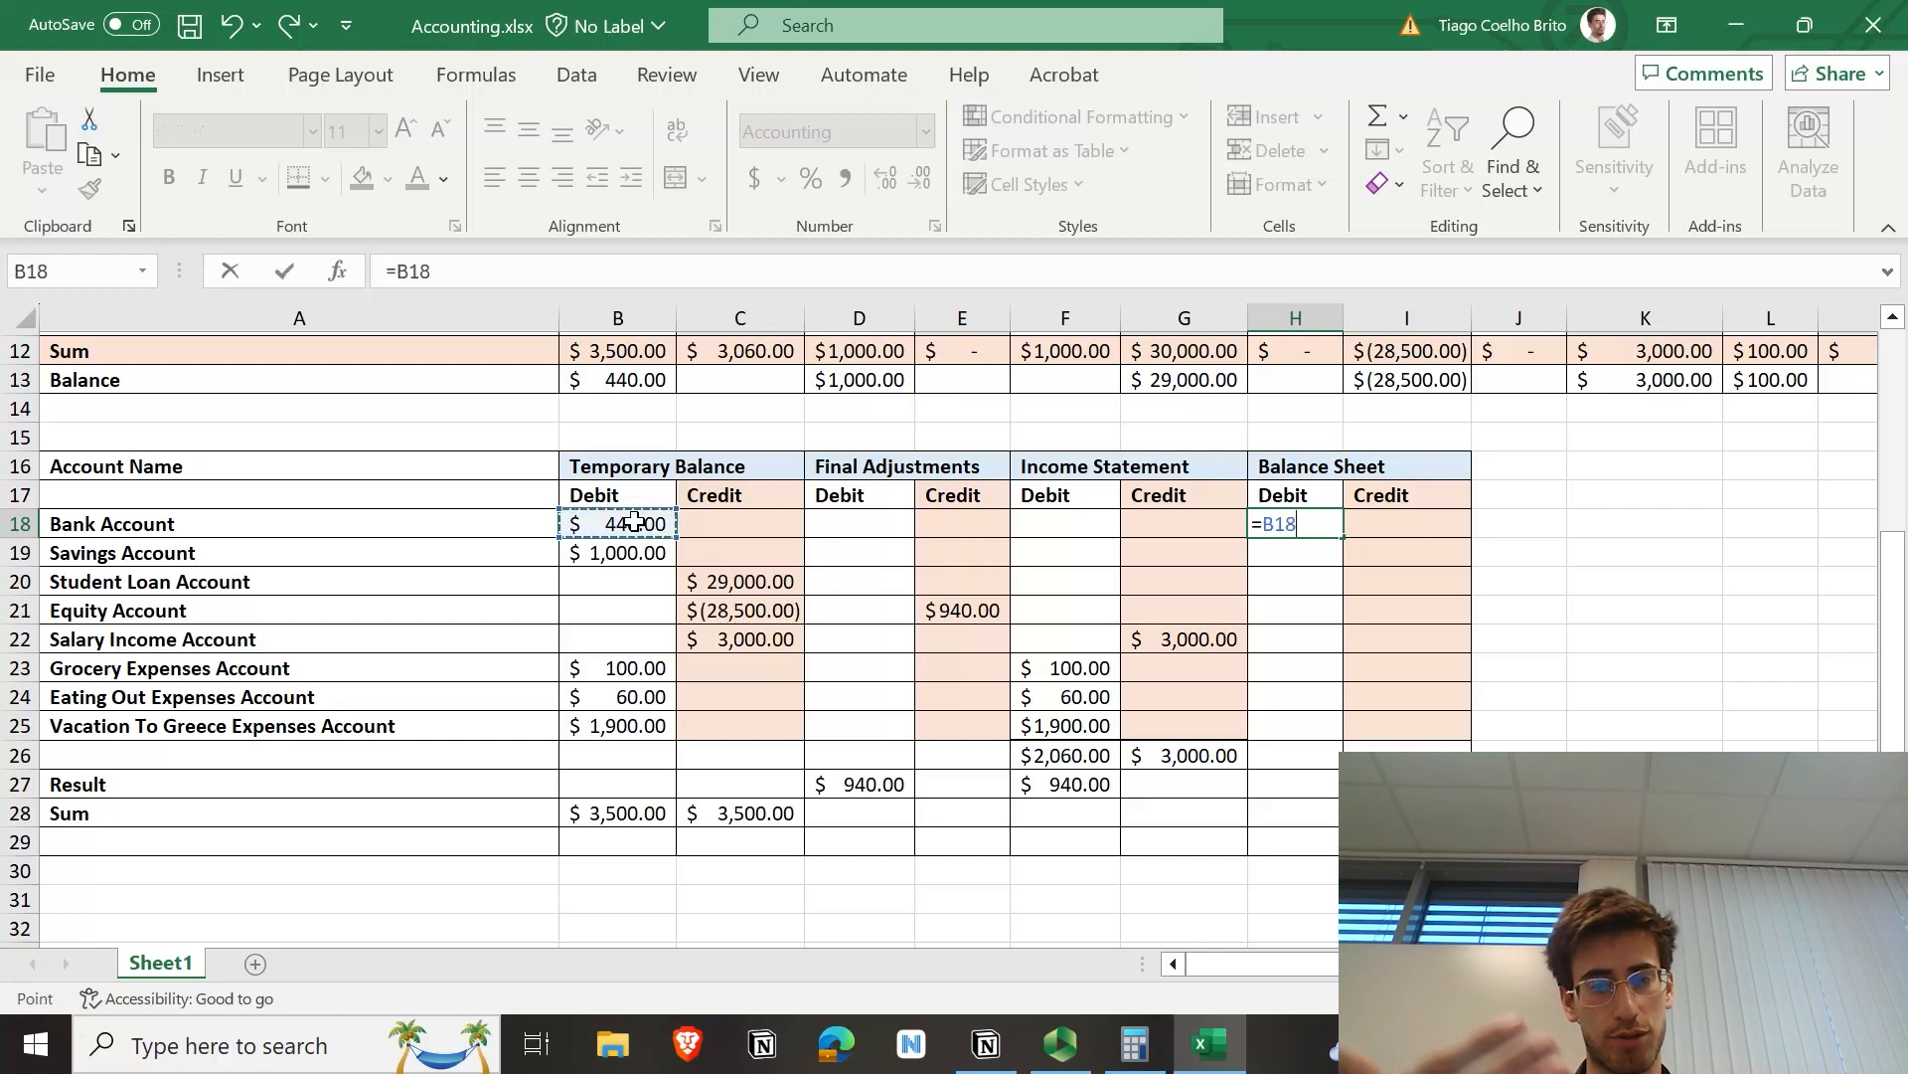
key(Return)
text(=)
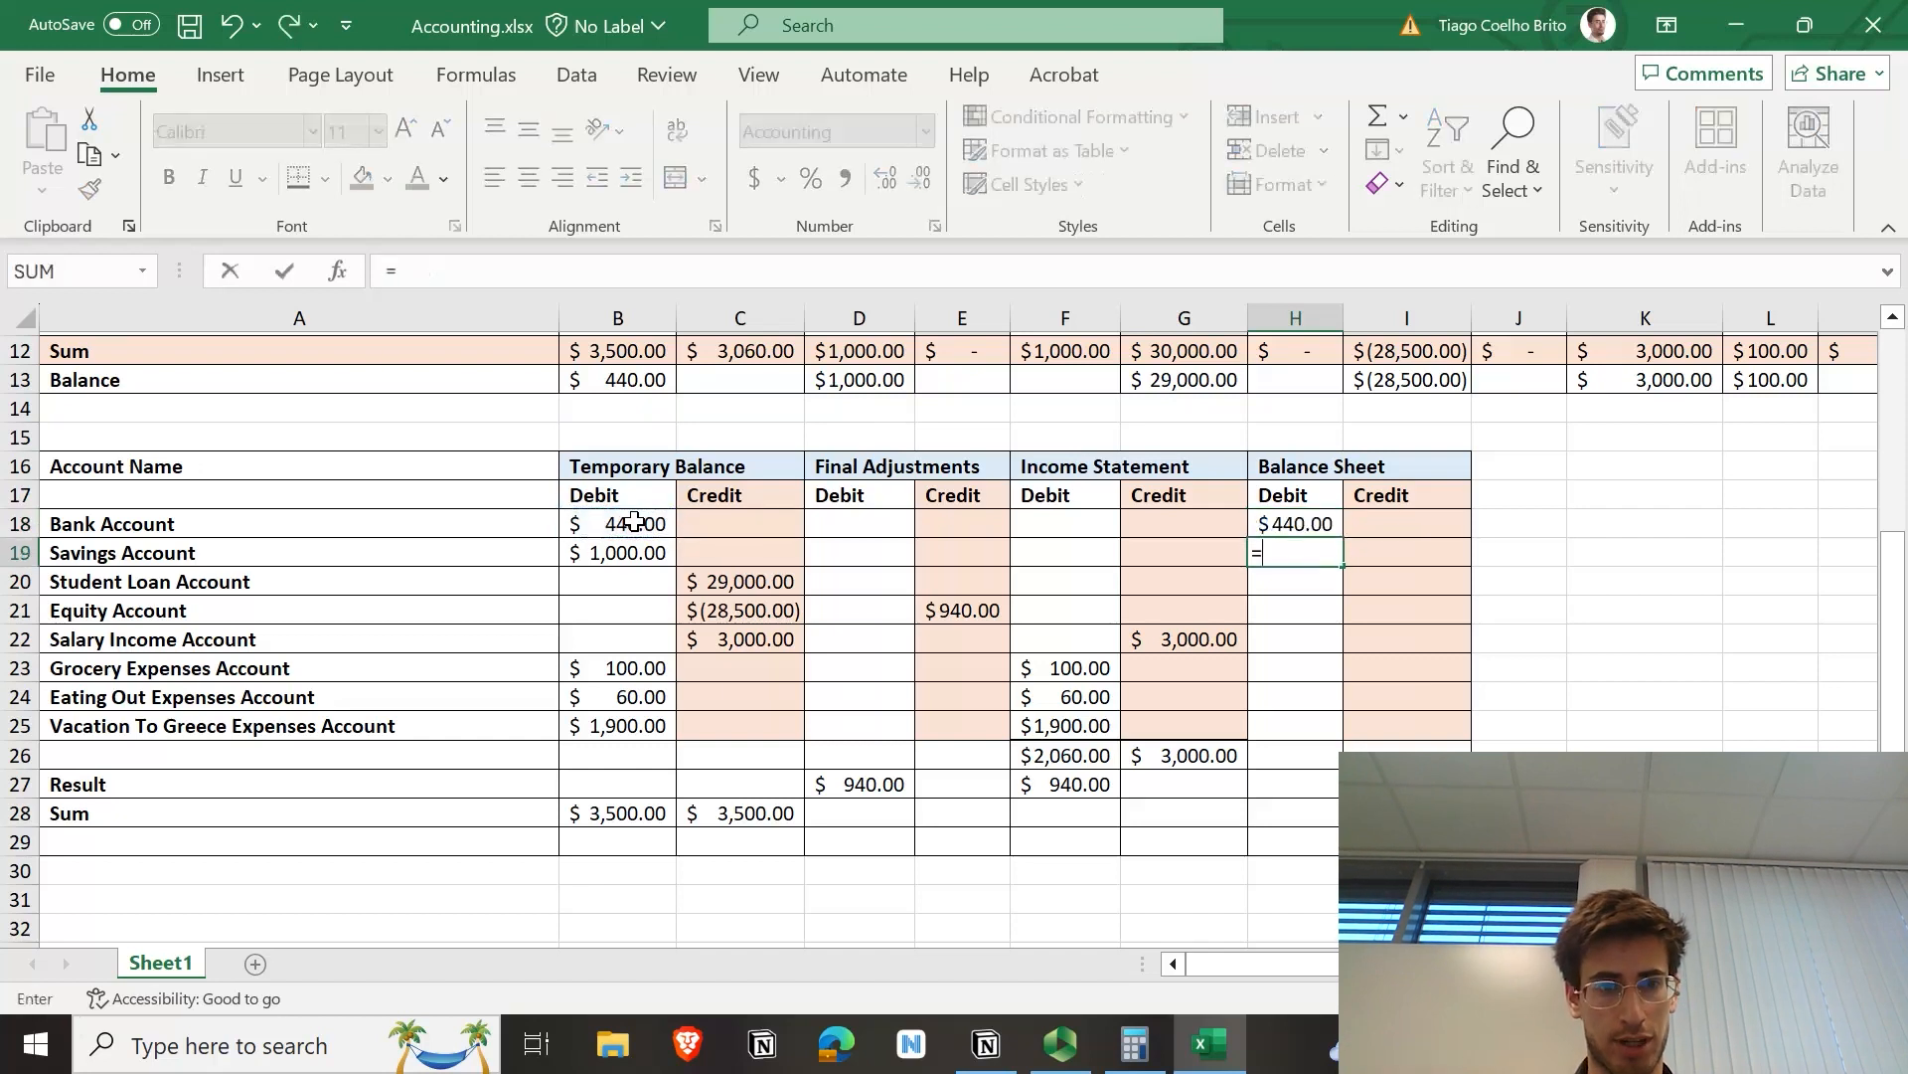
click(610, 546)
key(Return)
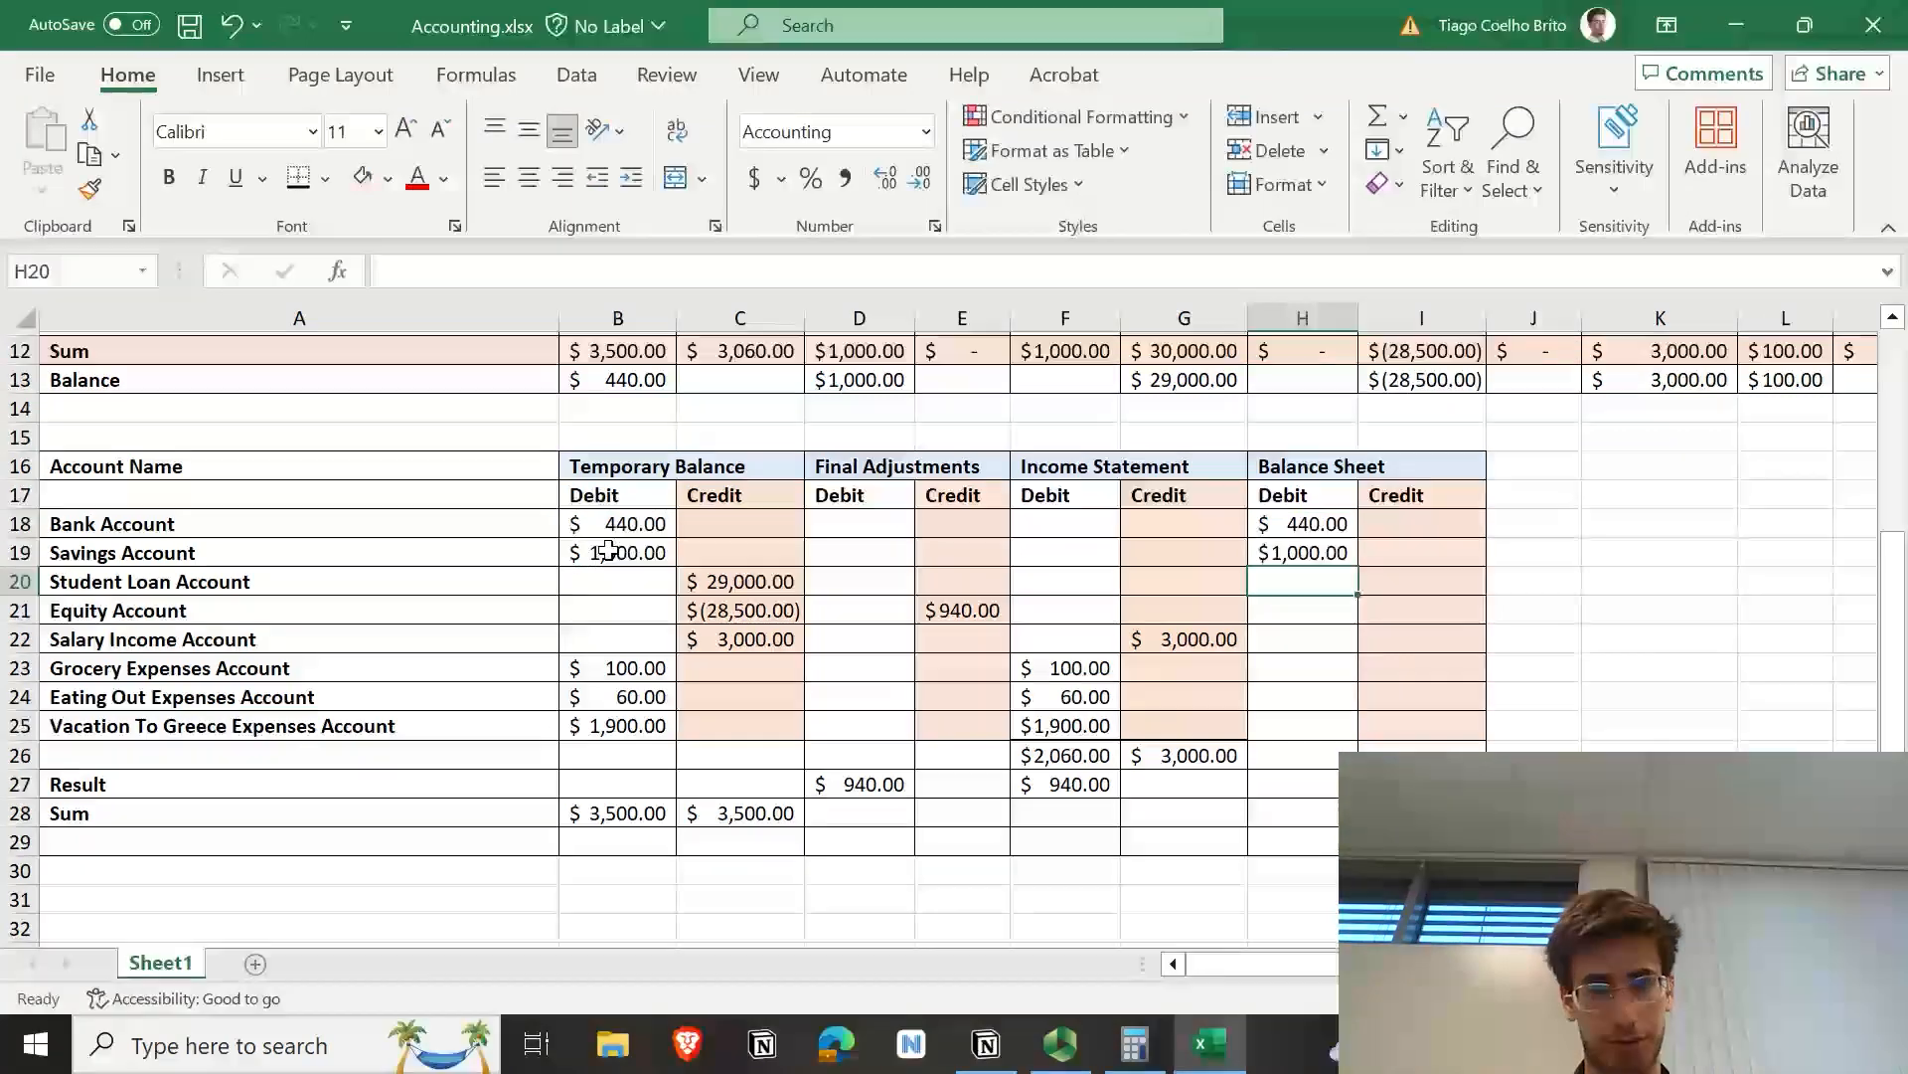
Step: Link the Student Loan Account's balance sheet credit in I20 to C20
key(Right)
text(=)
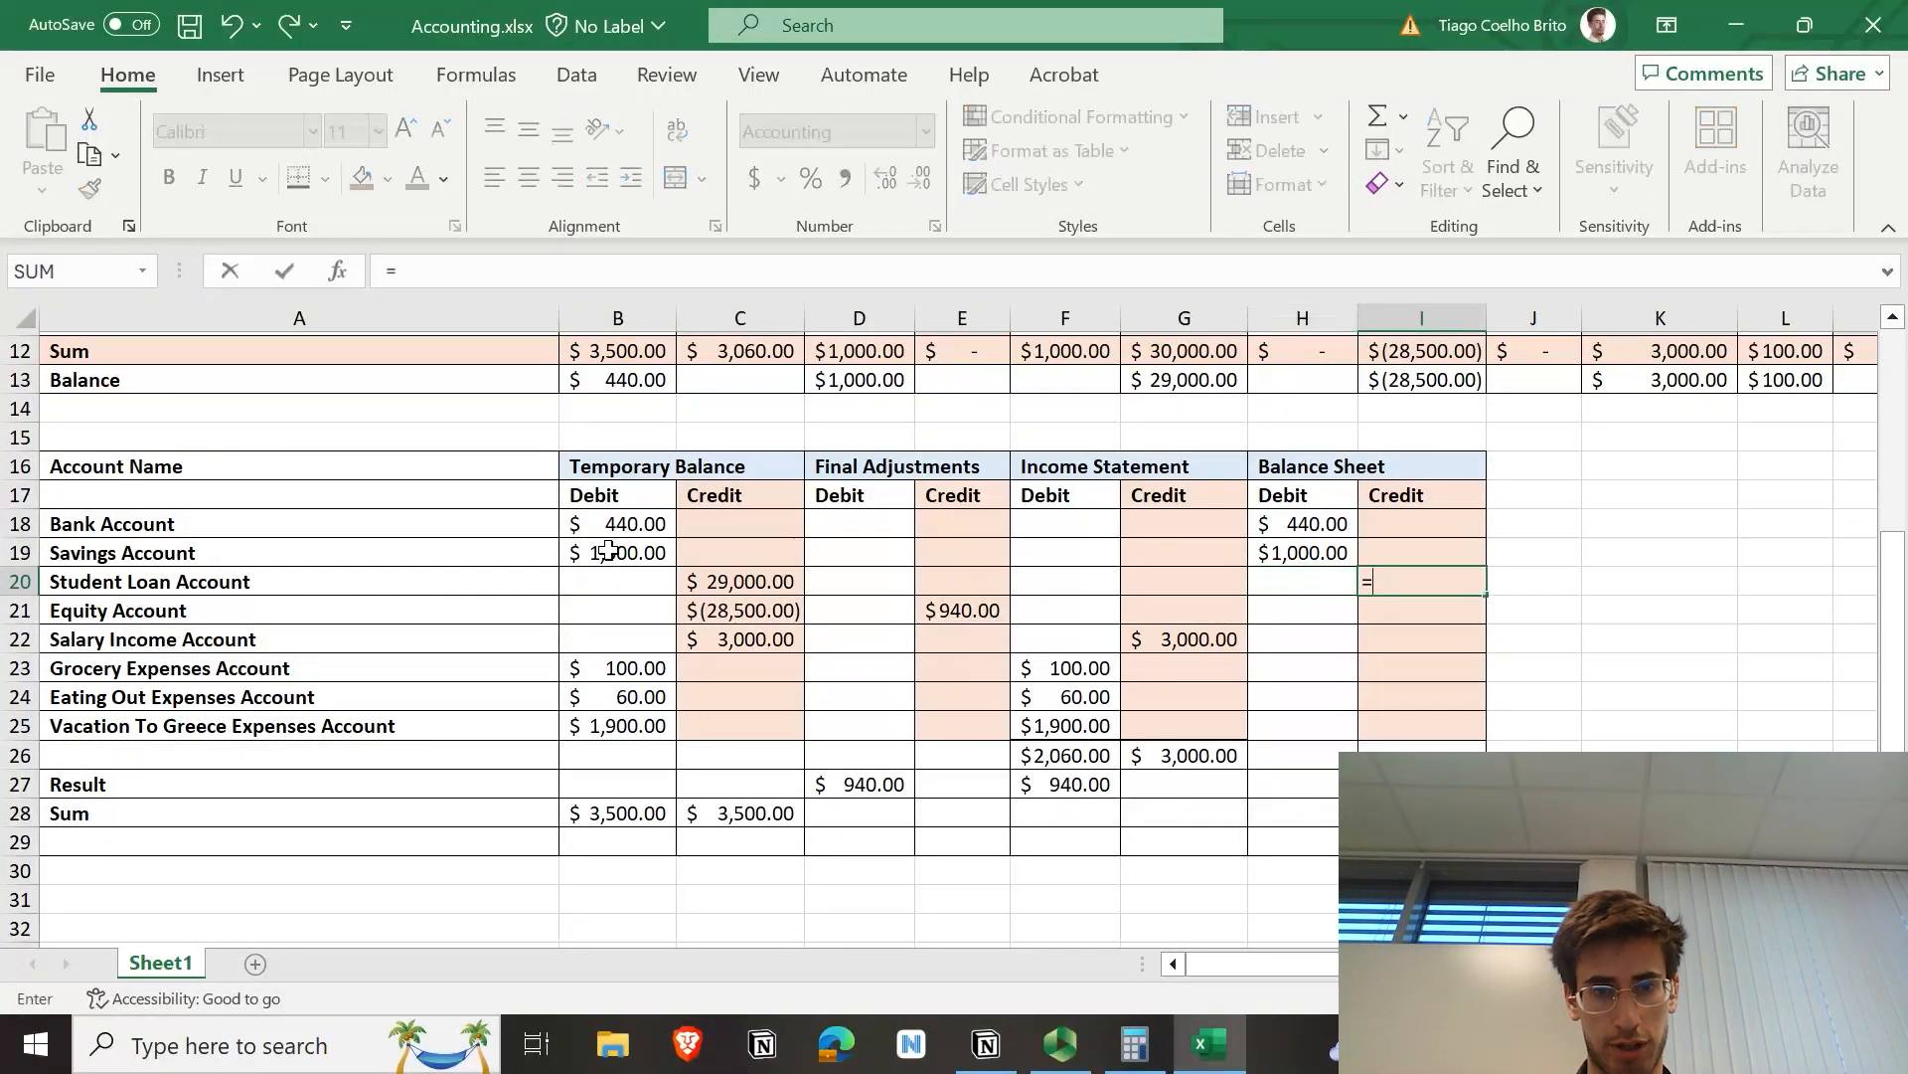
click(713, 581)
key(Return)
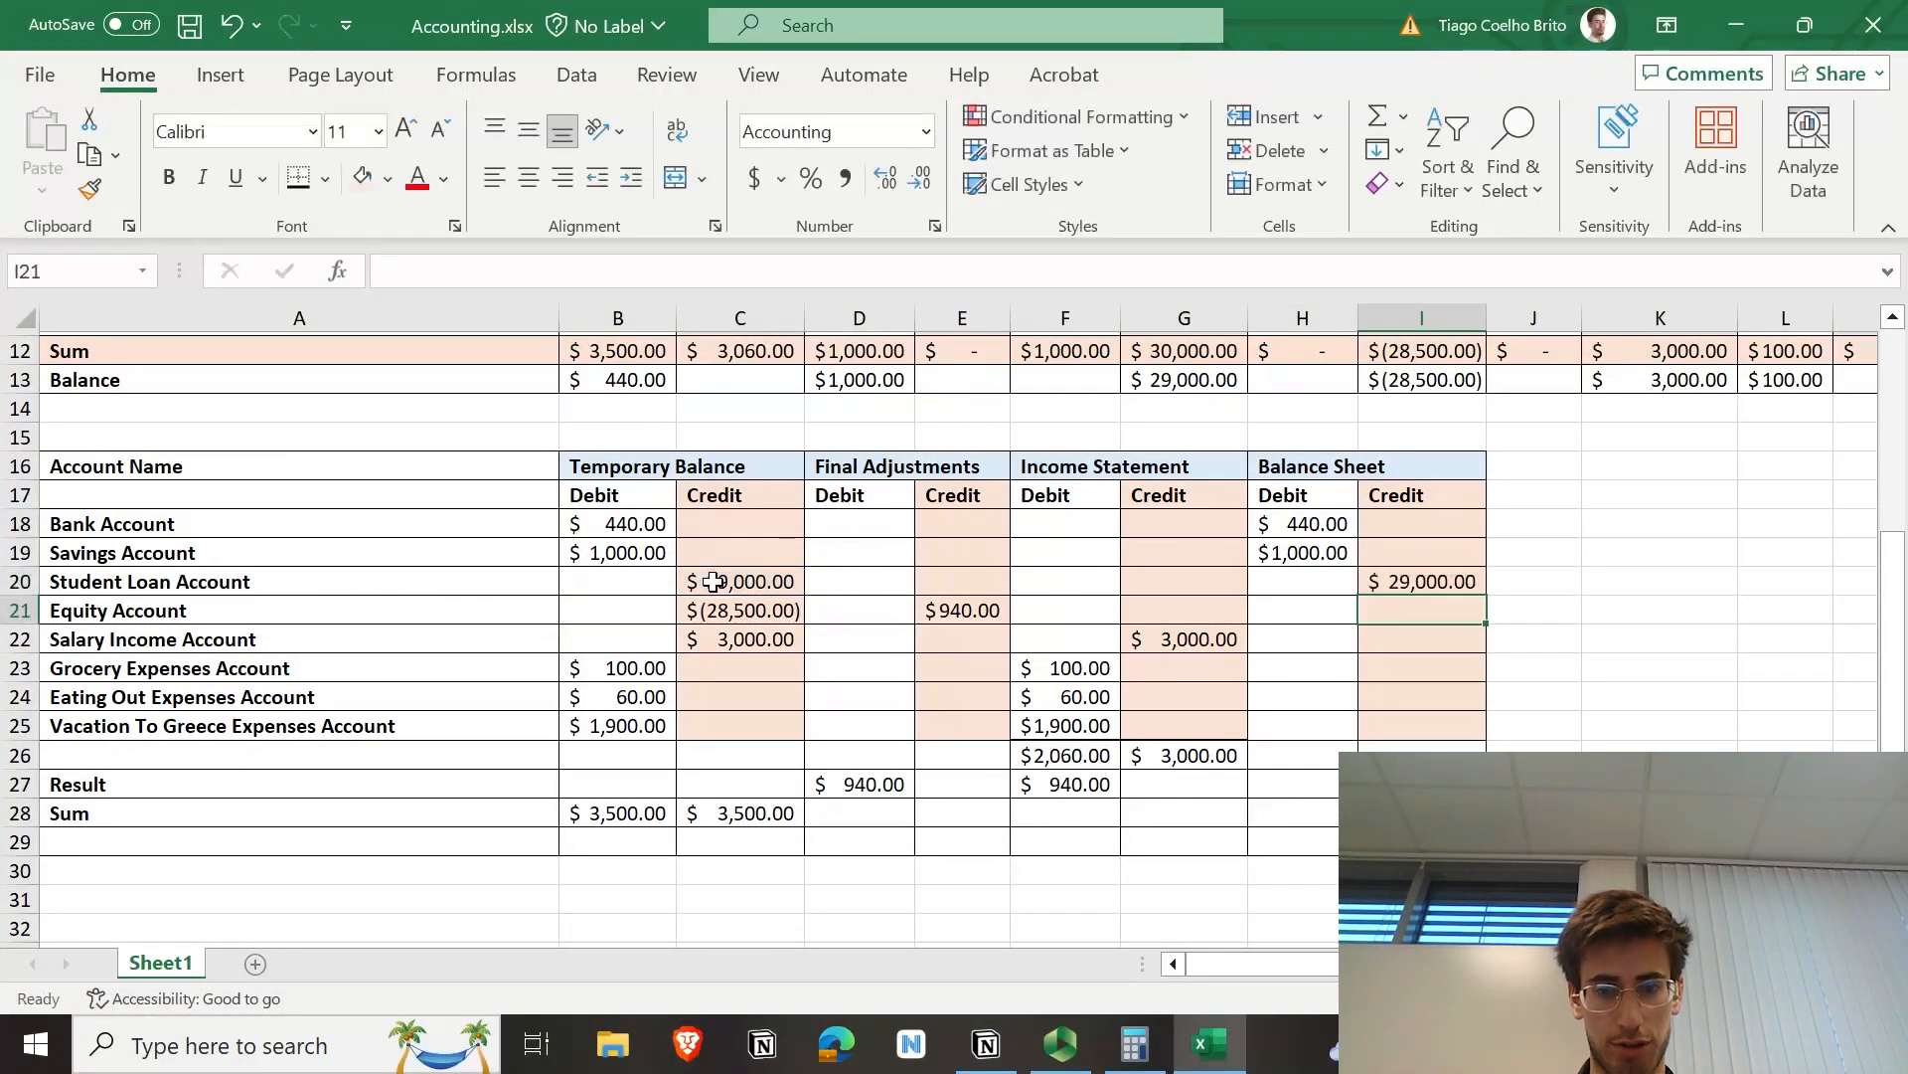
Step: Calculate the Equity Account's balance sheet credit in I21 as =C21+E21
text(=)
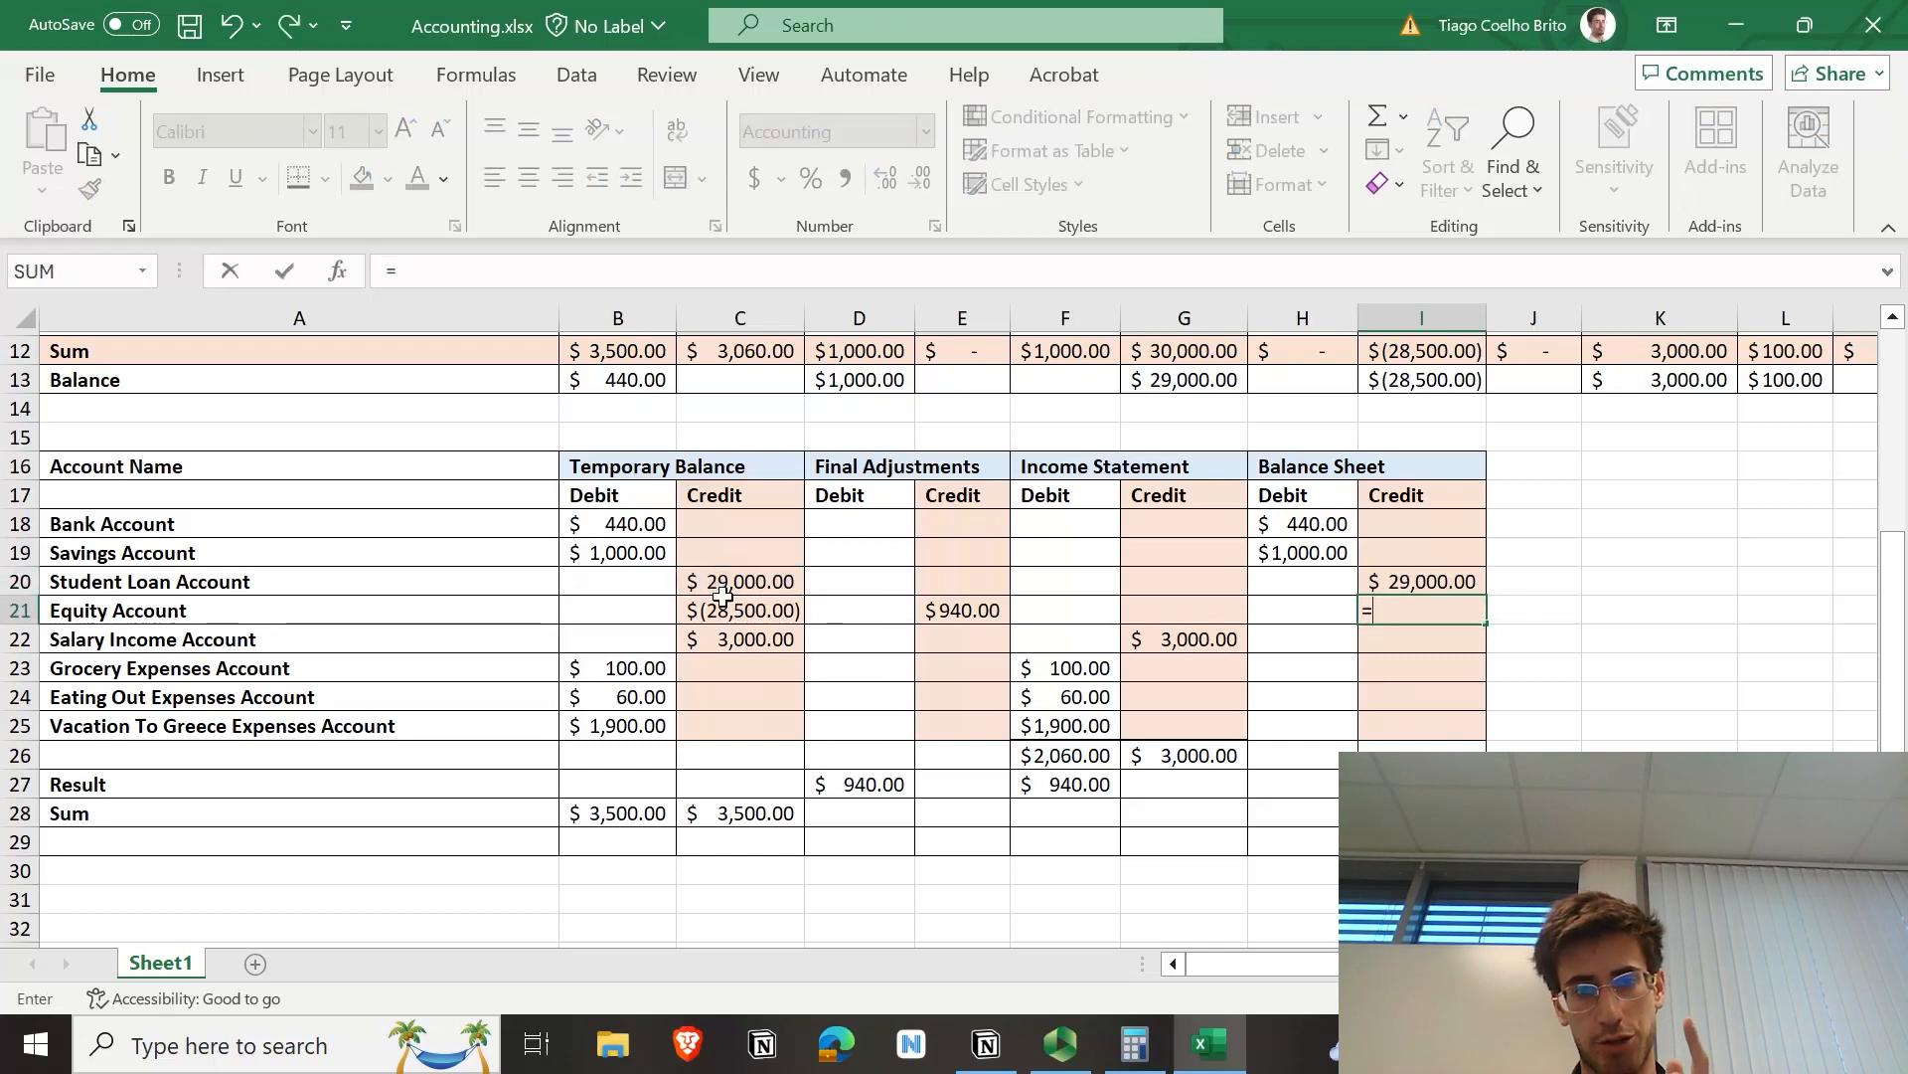
click(725, 611)
text(+)
click(960, 614)
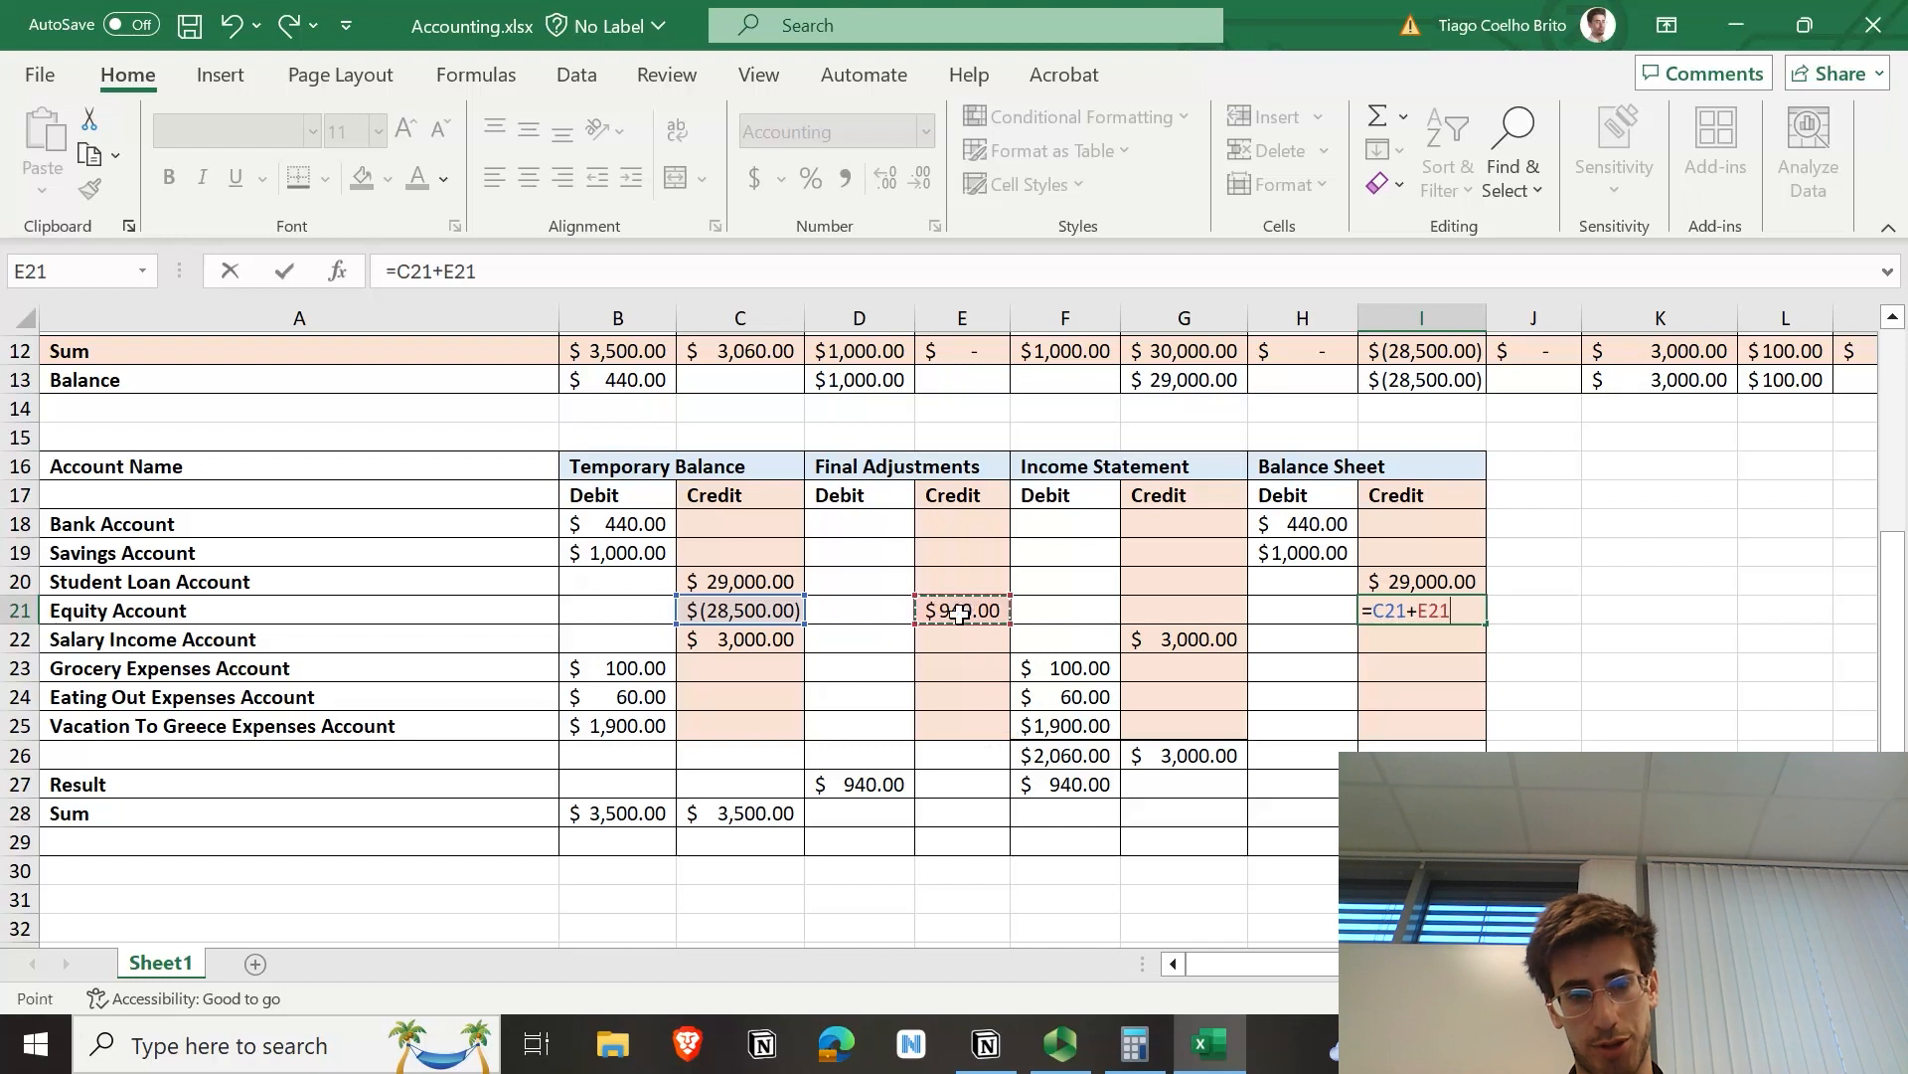
key(Tab)
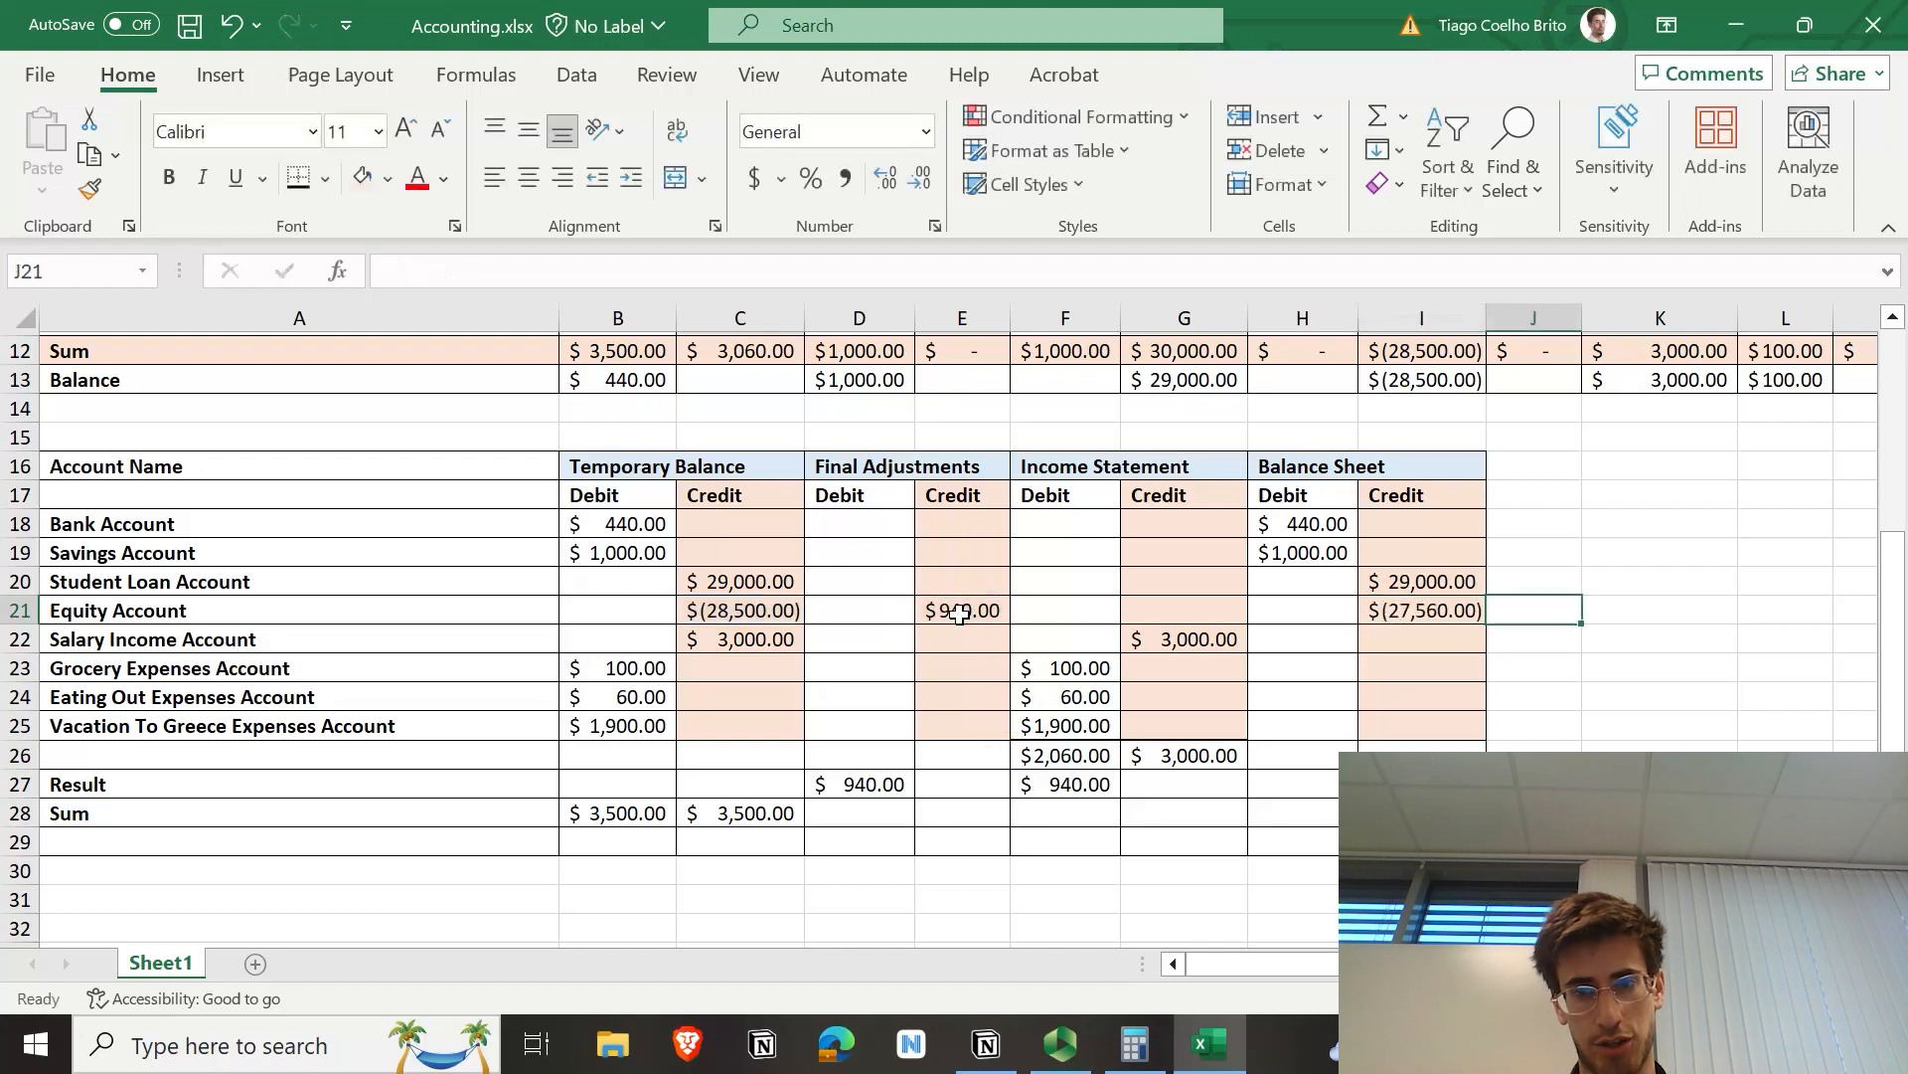
click(1392, 642)
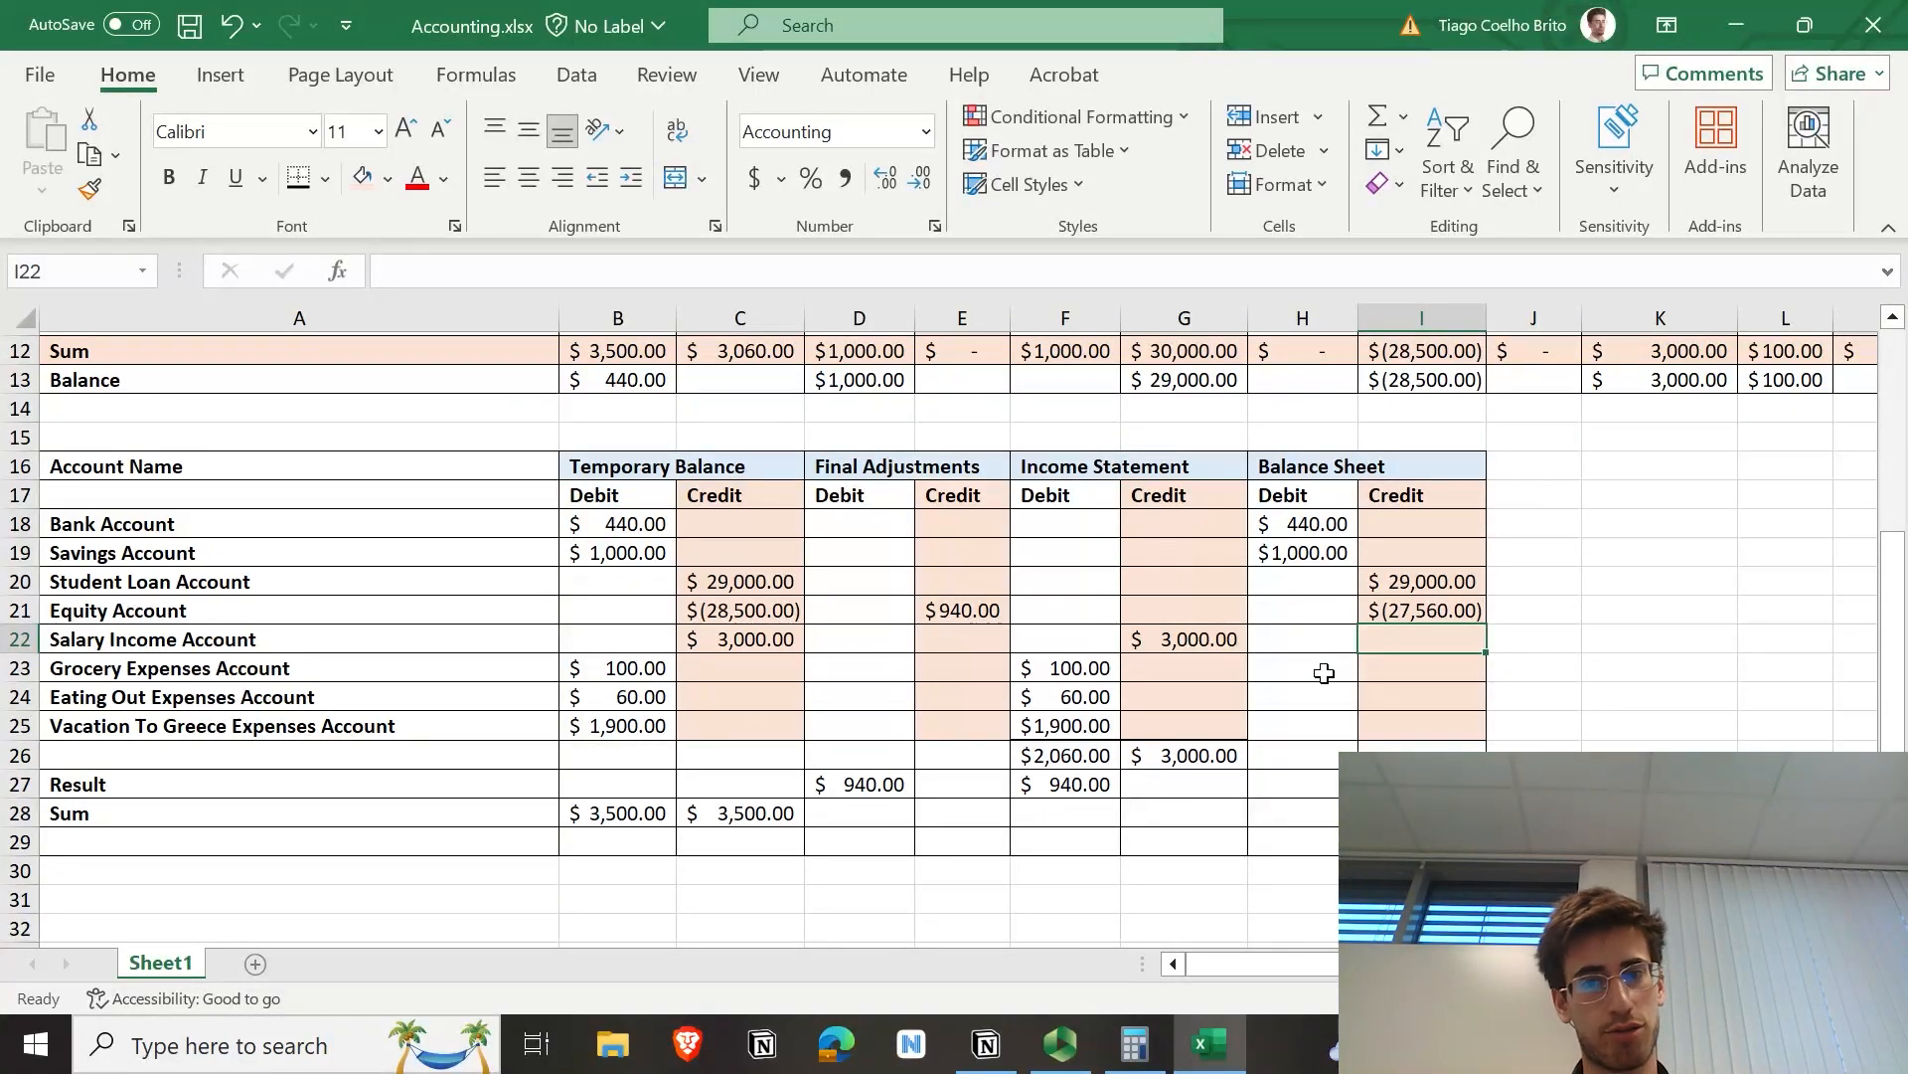
click(1304, 527)
drag(1303, 527, 1397, 618)
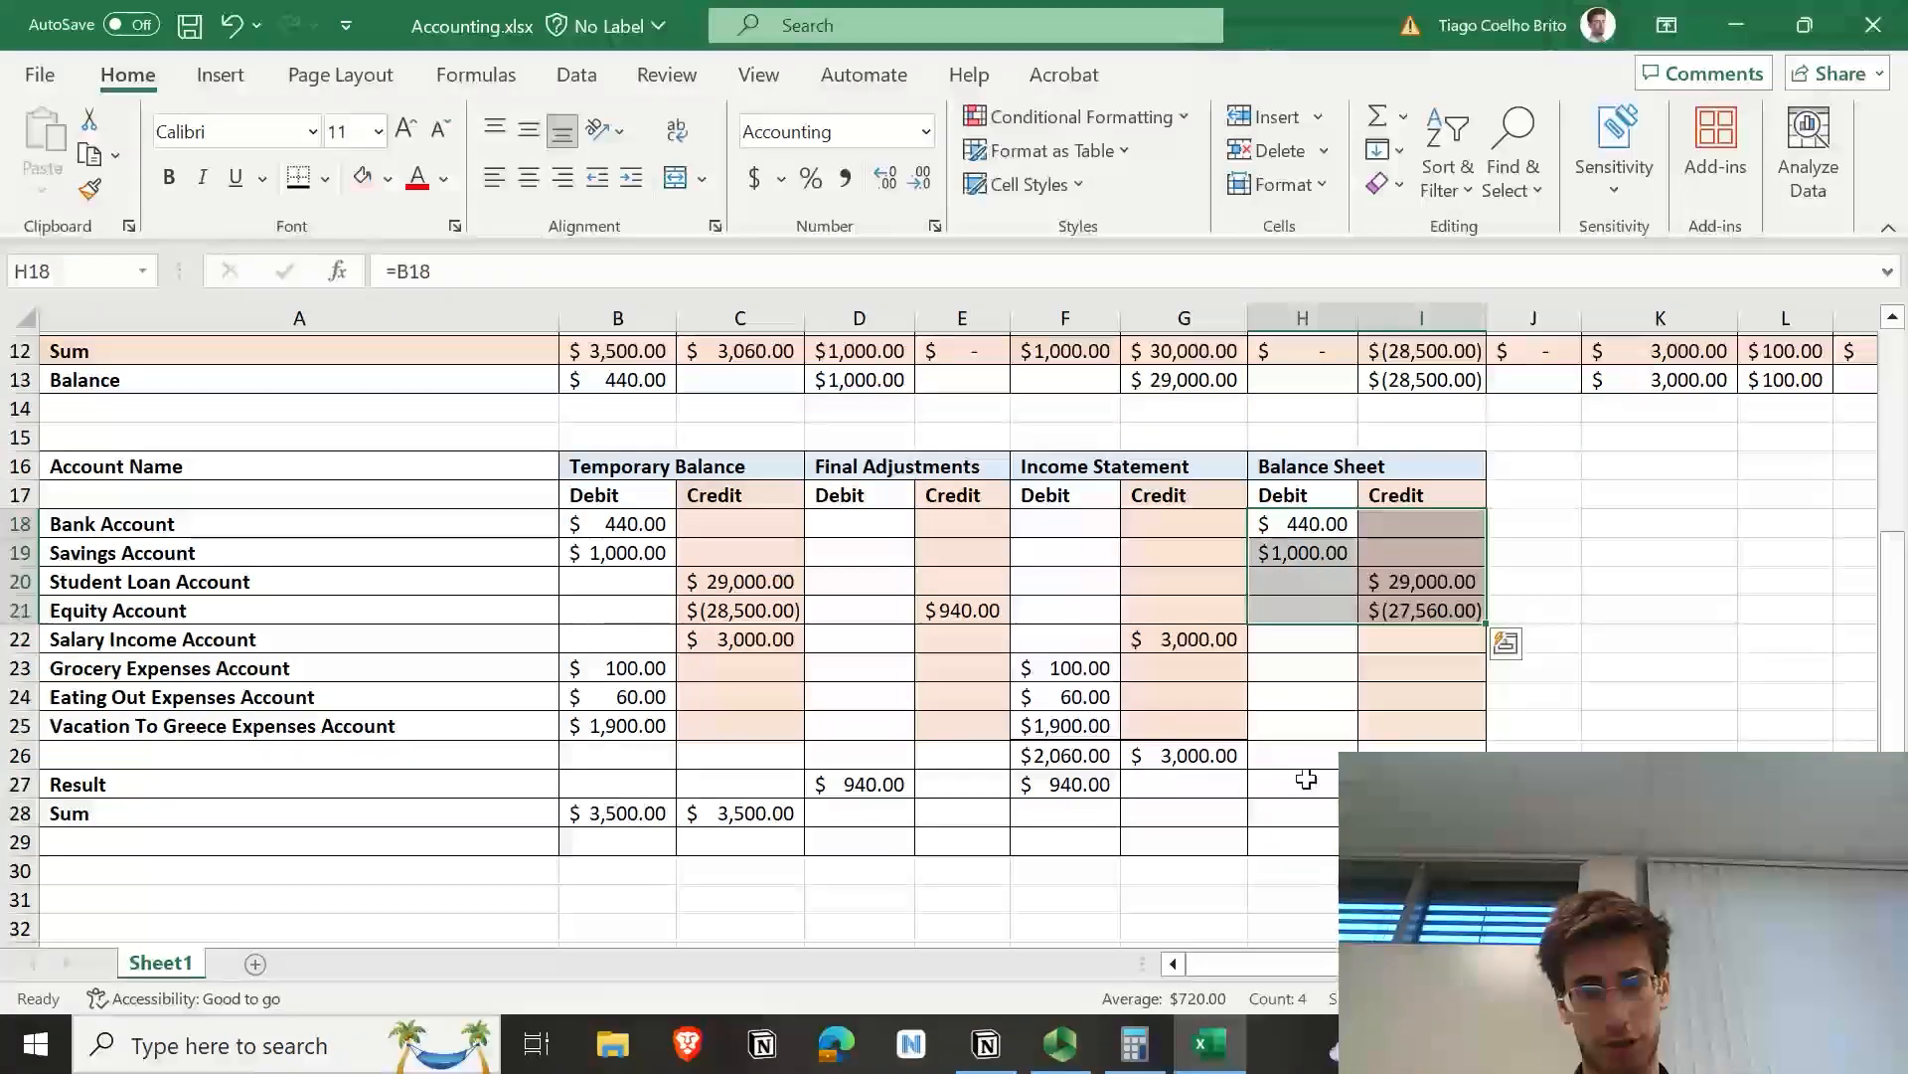
Step: Fill the sum formula in C28 across the Sum row through I28
click(753, 810)
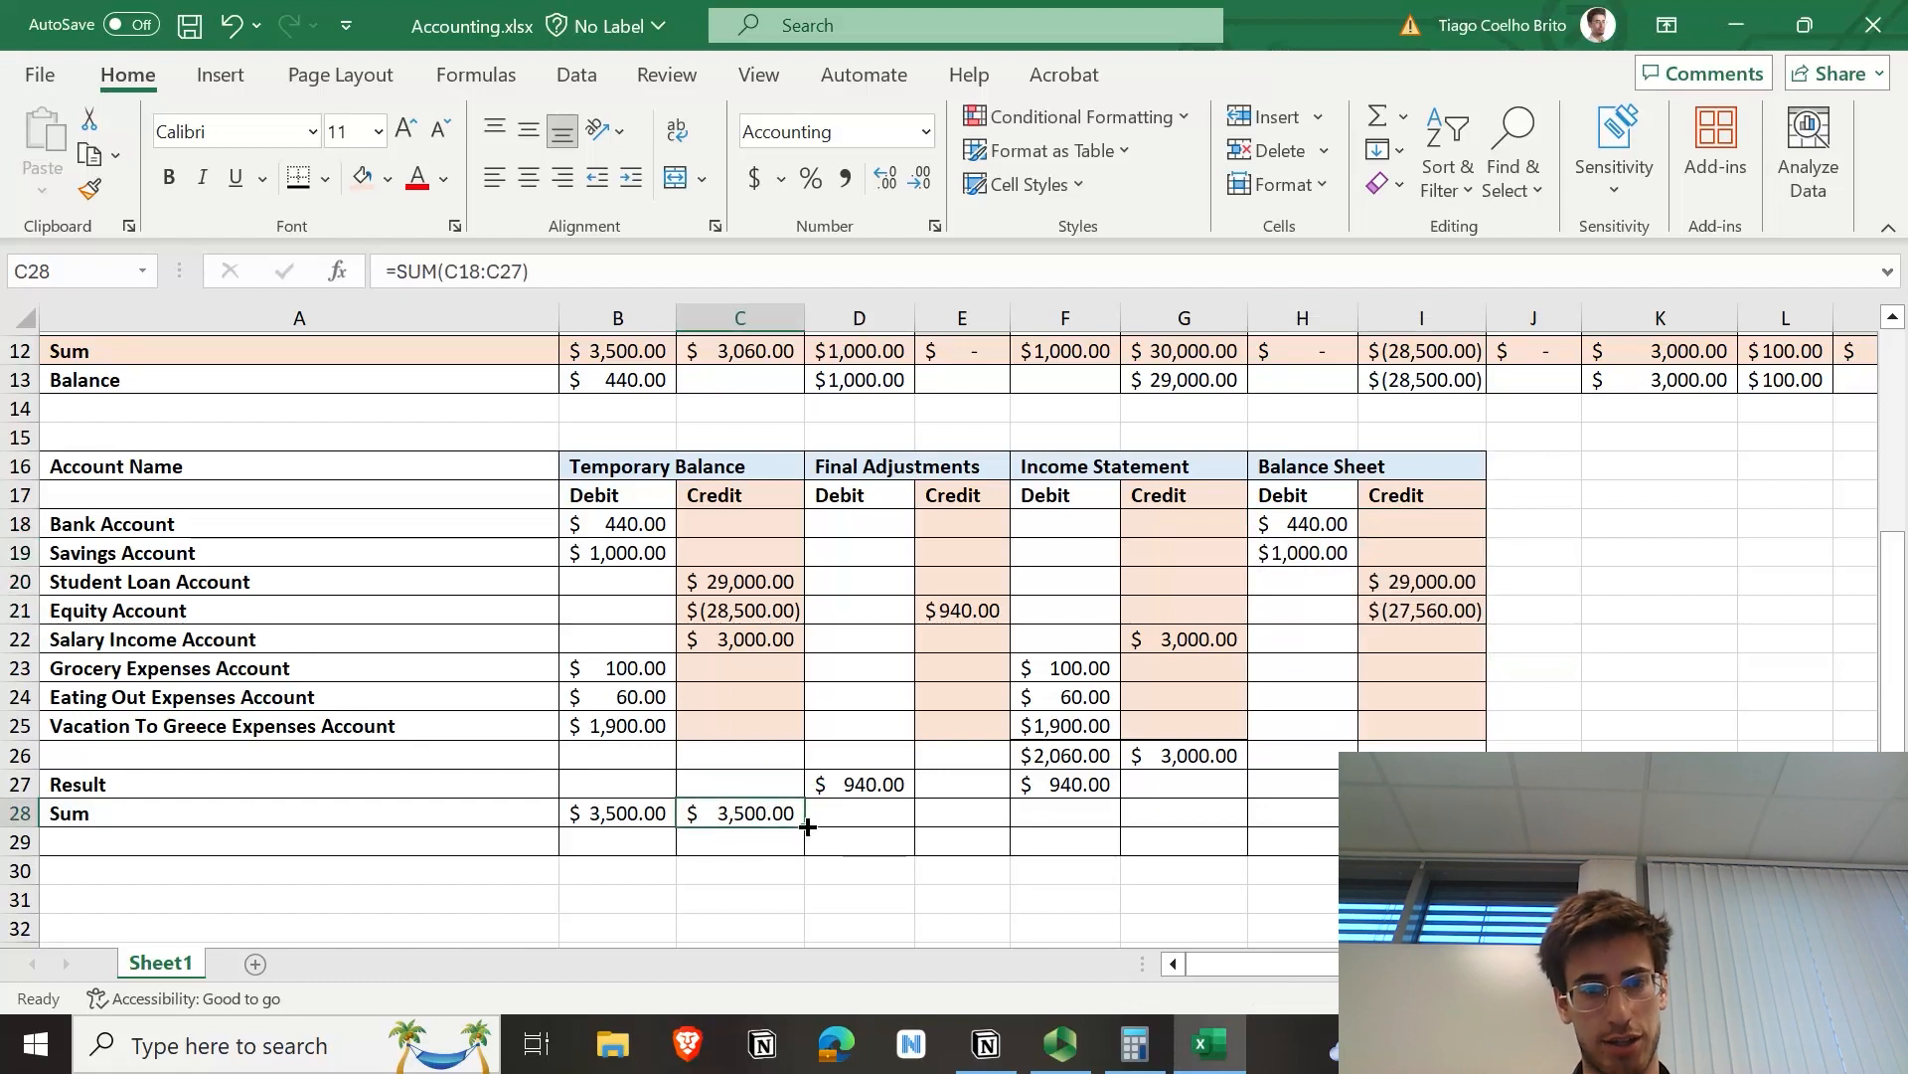
drag(807, 826, 1421, 813)
click(1206, 845)
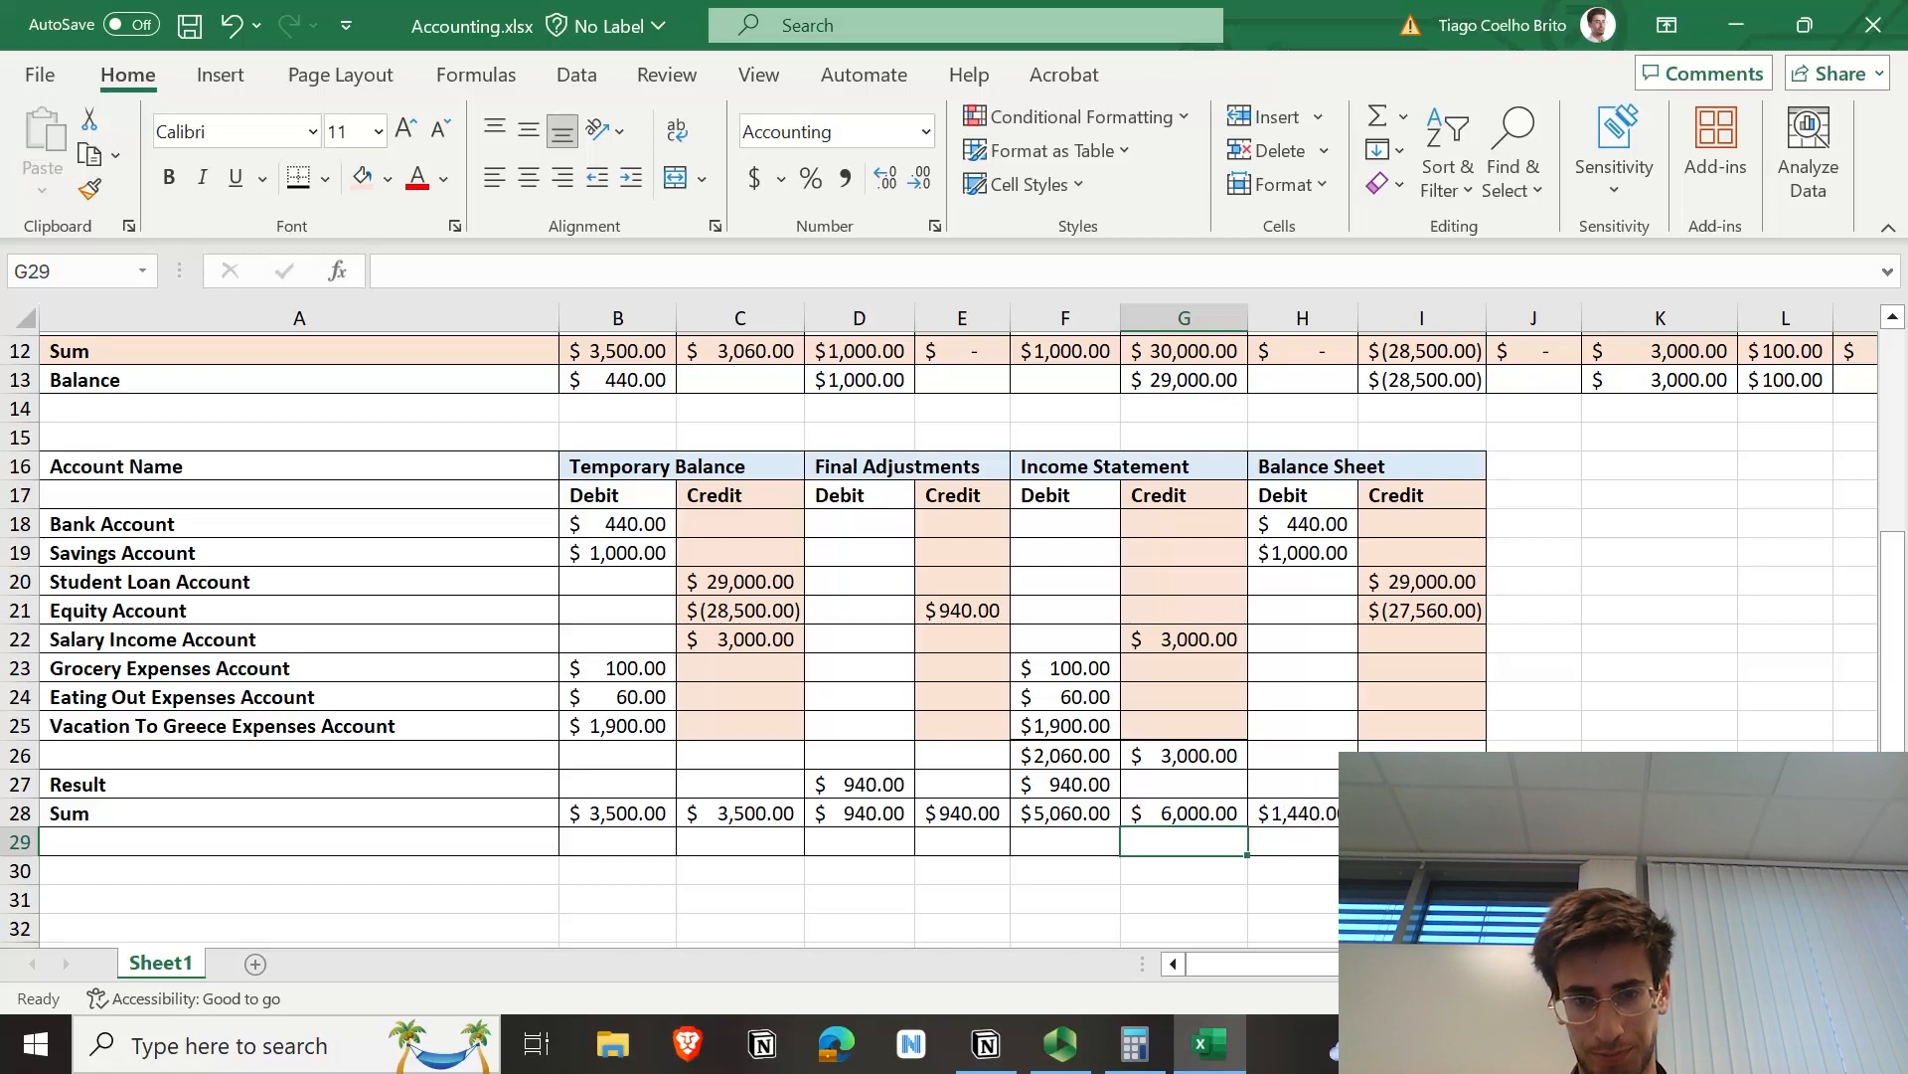
Step: Replace the income statement debit sum in F28 with a SUM of F26:F27 only
click(1050, 817)
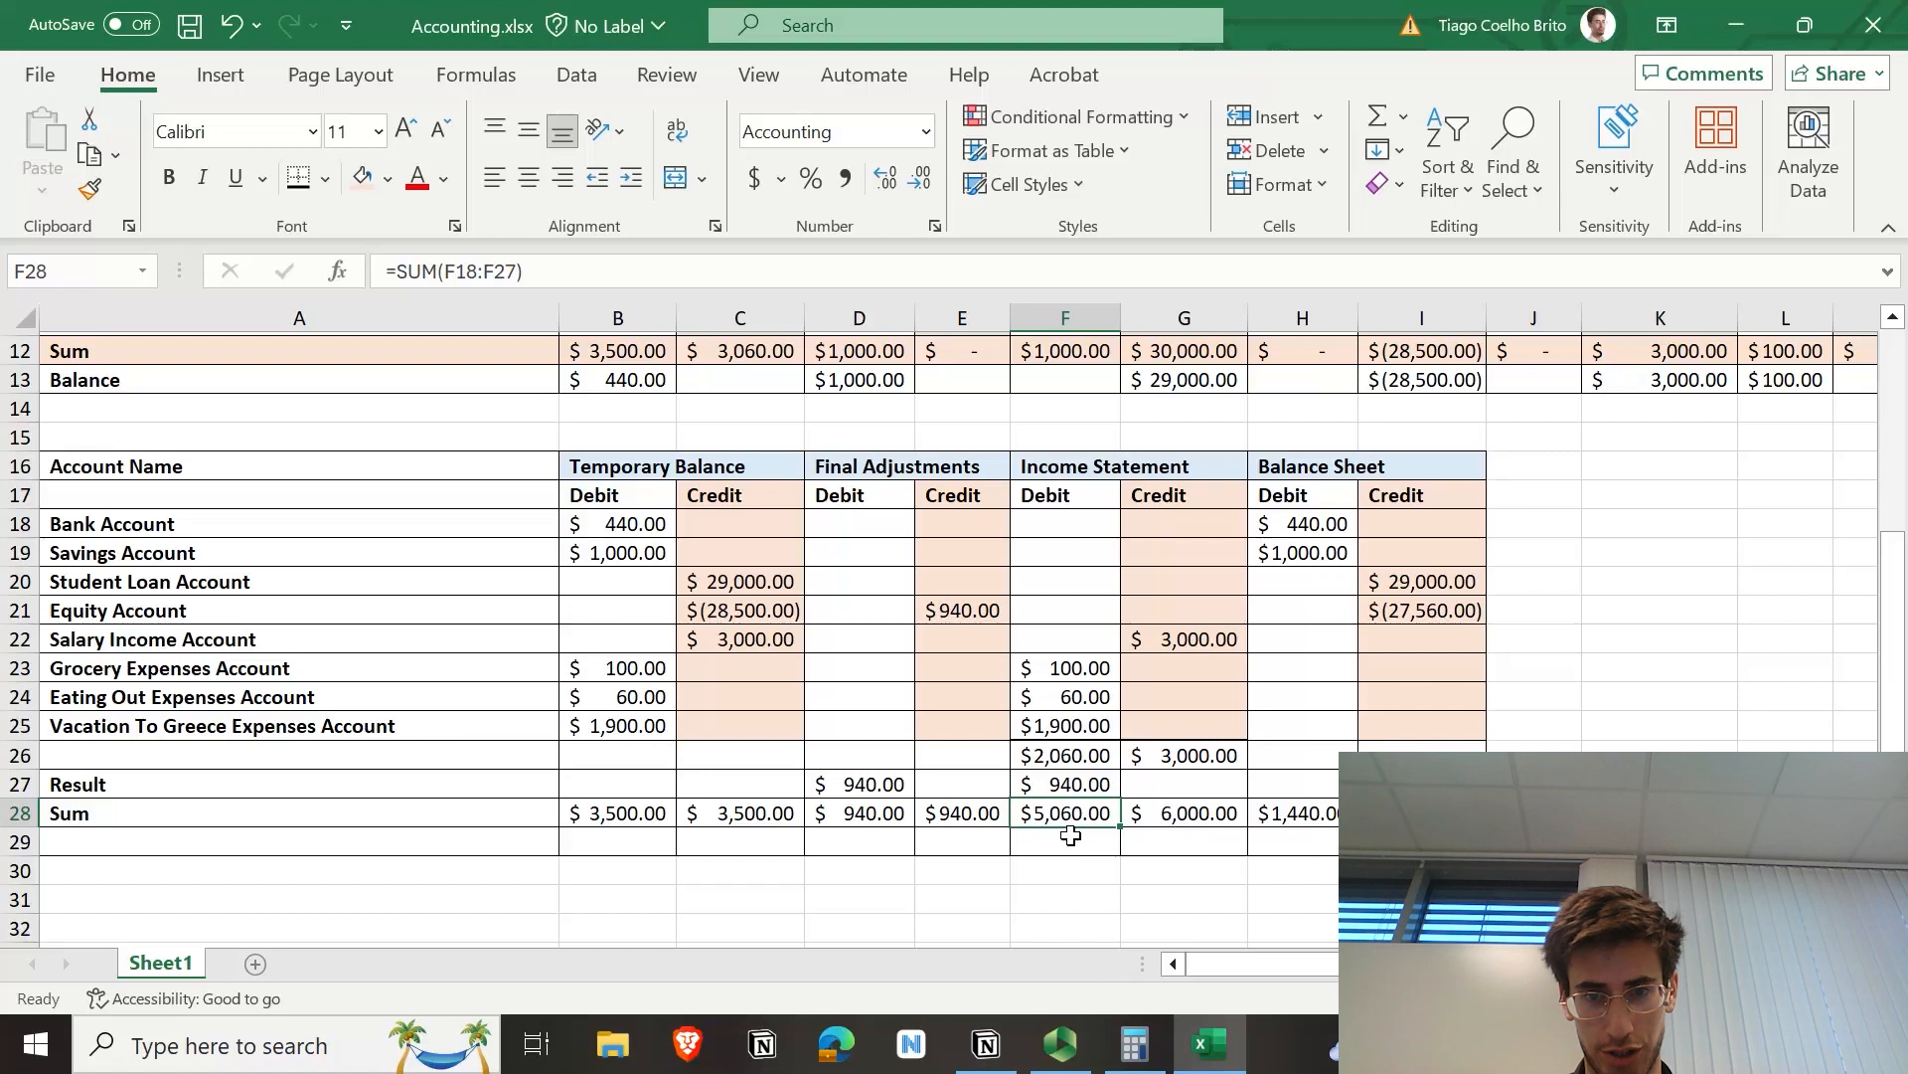
text(=SUM()
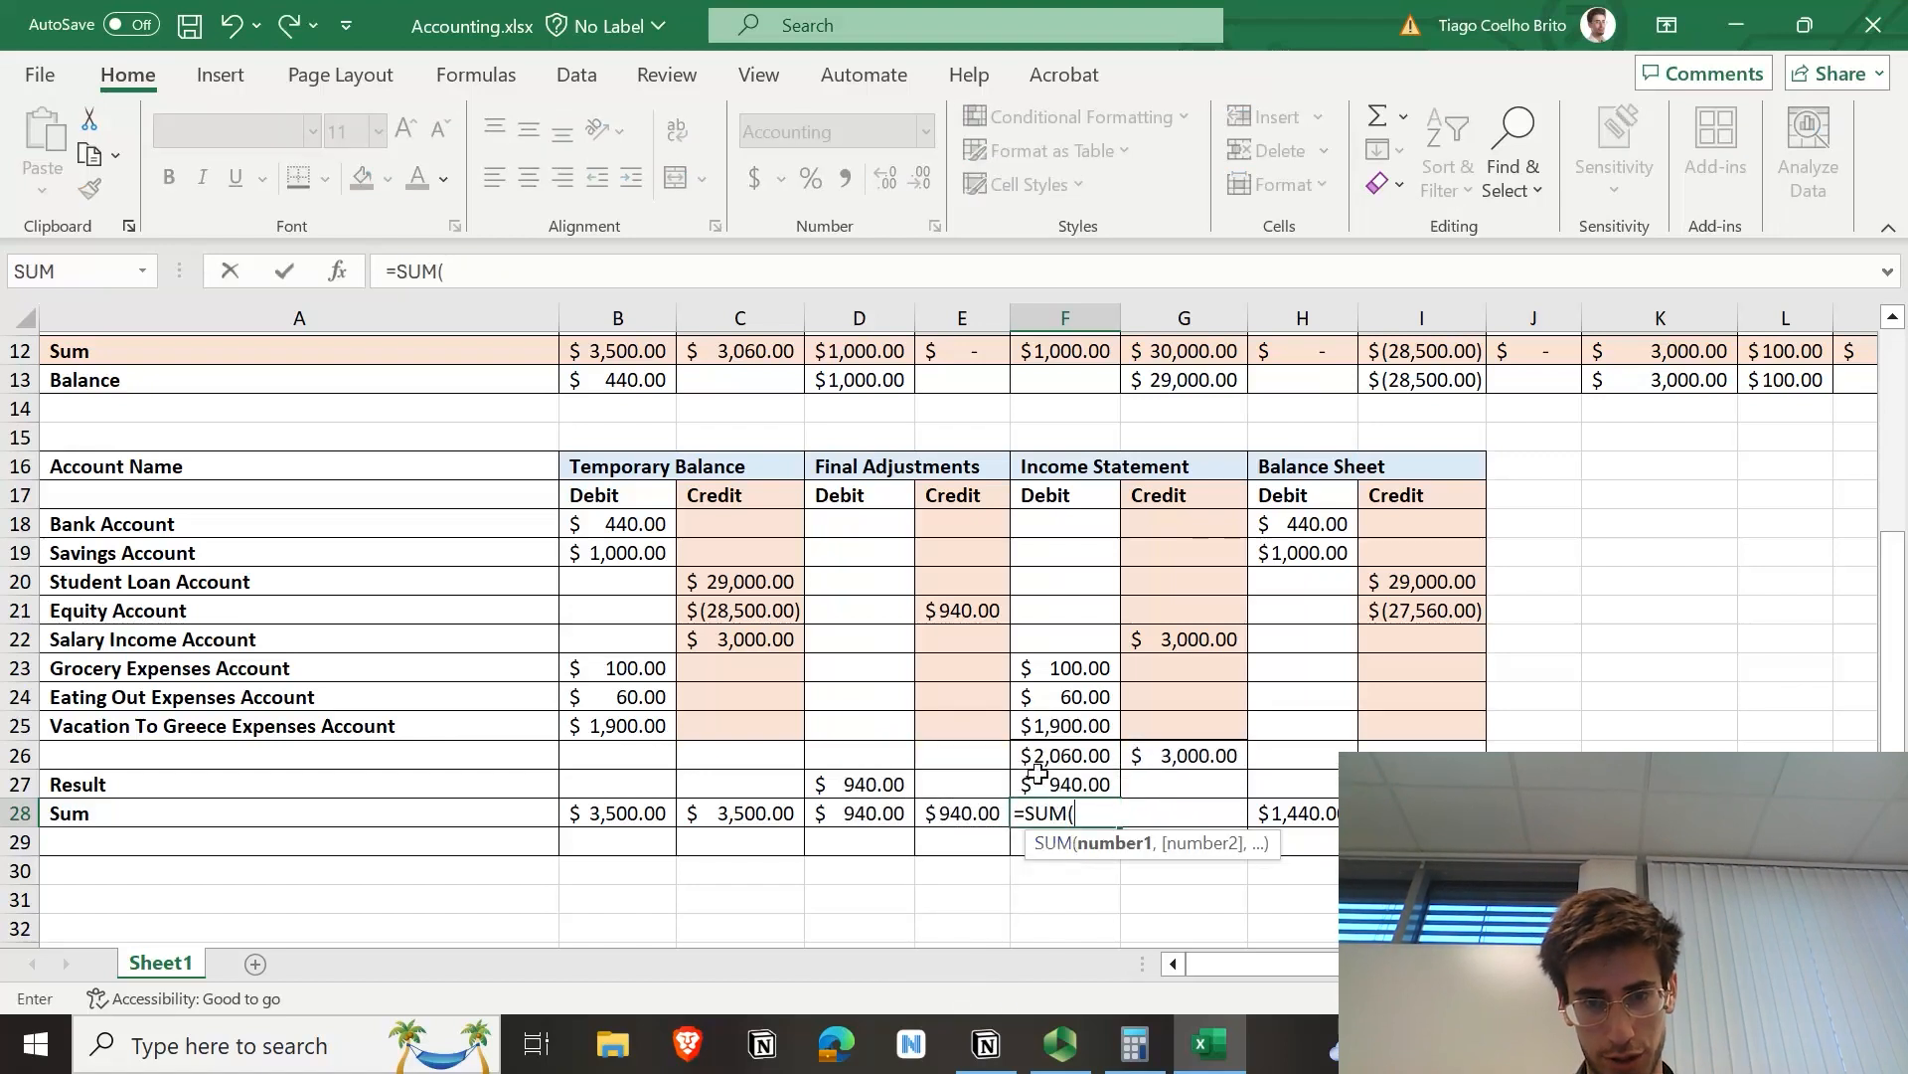
drag(1044, 782, 1048, 755)
key(Tab)
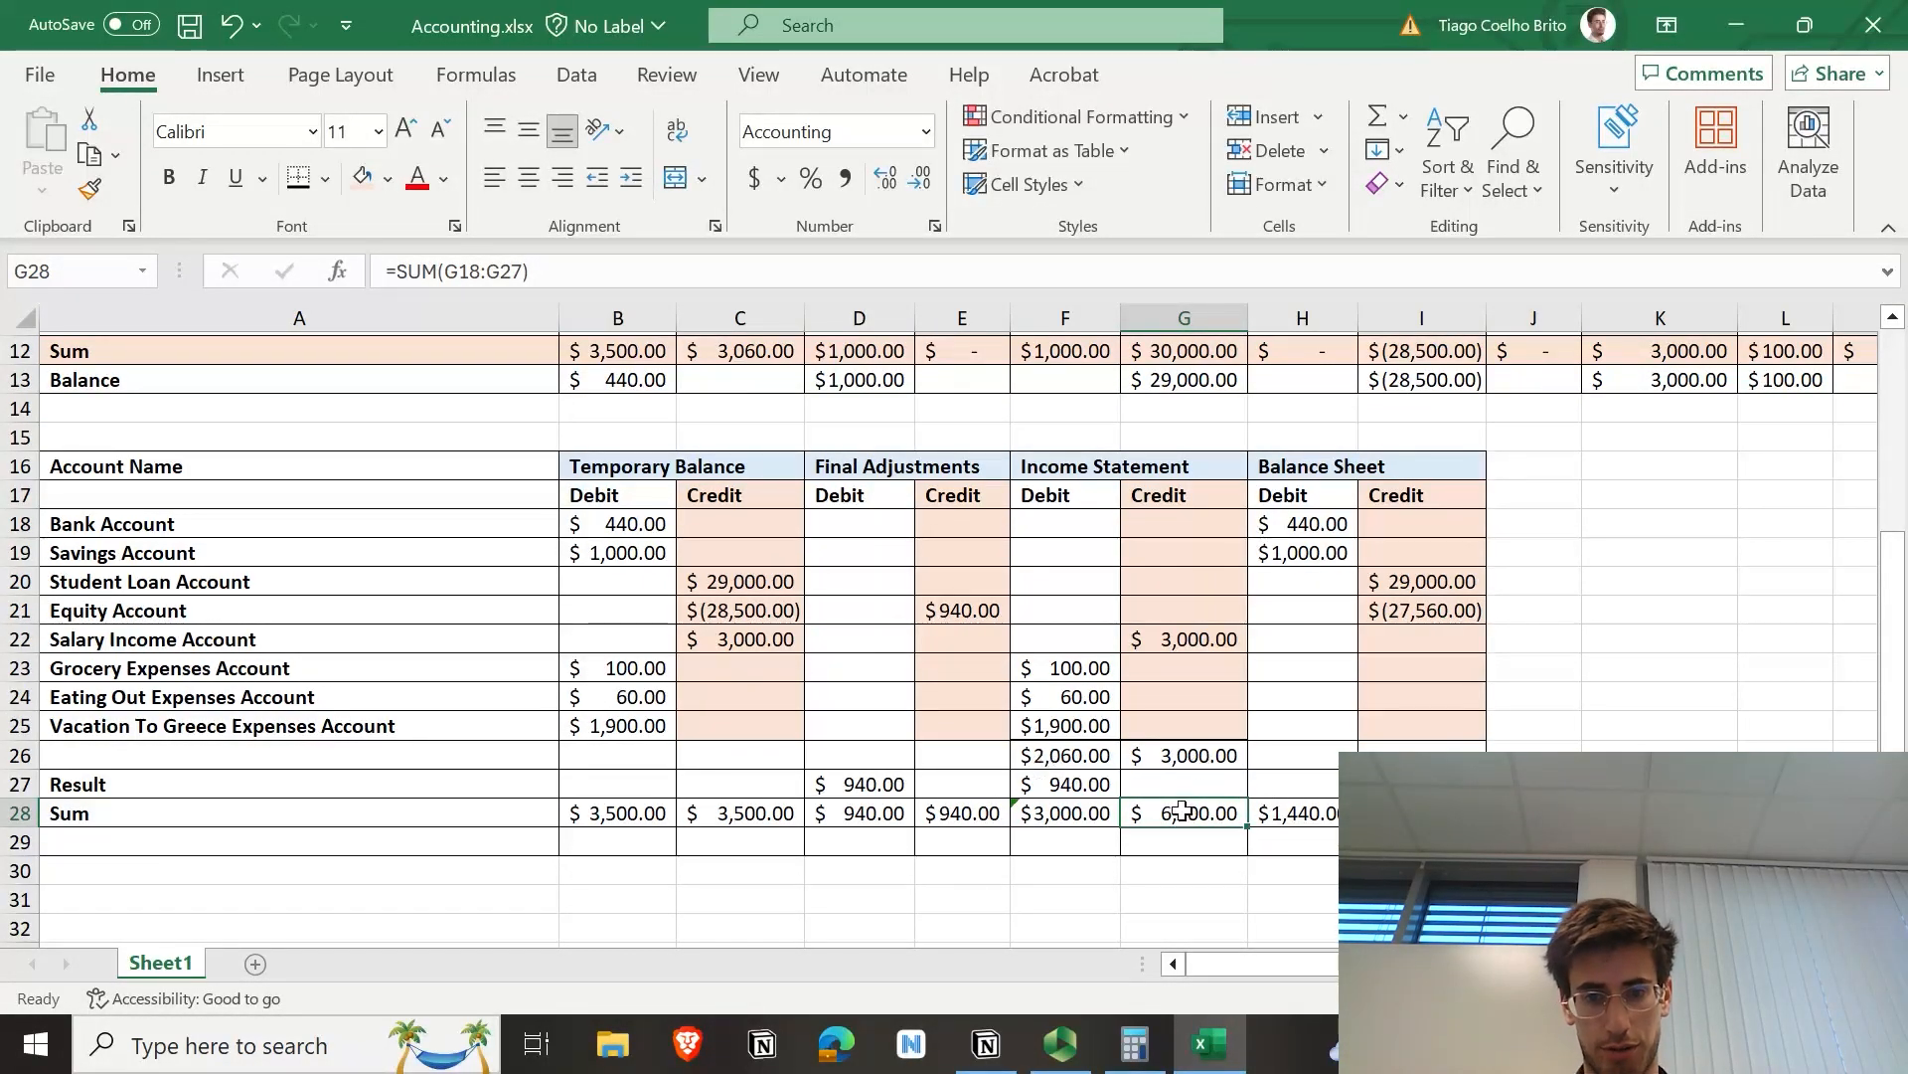
Step: Set the income statement credit sum in G28 to =G26 and save the workbook
text(=)
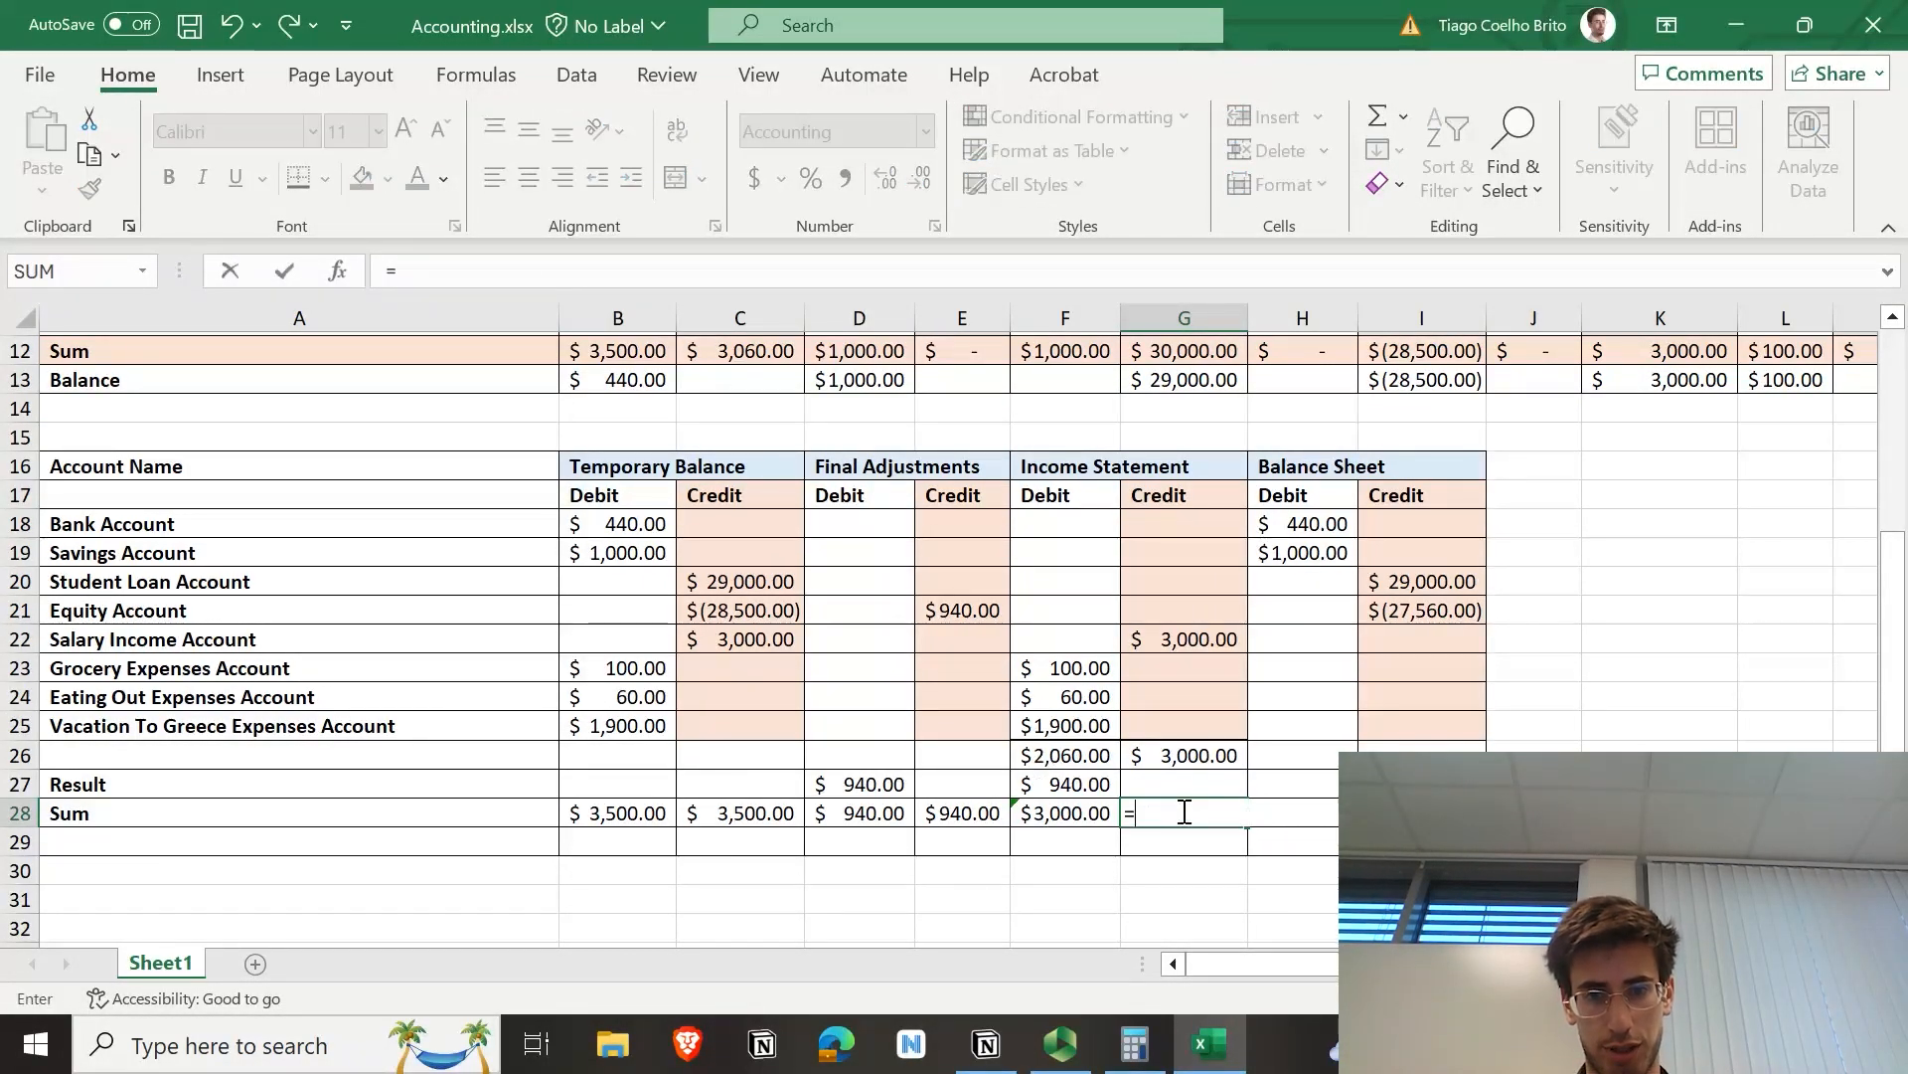
click(1168, 759)
key(Return)
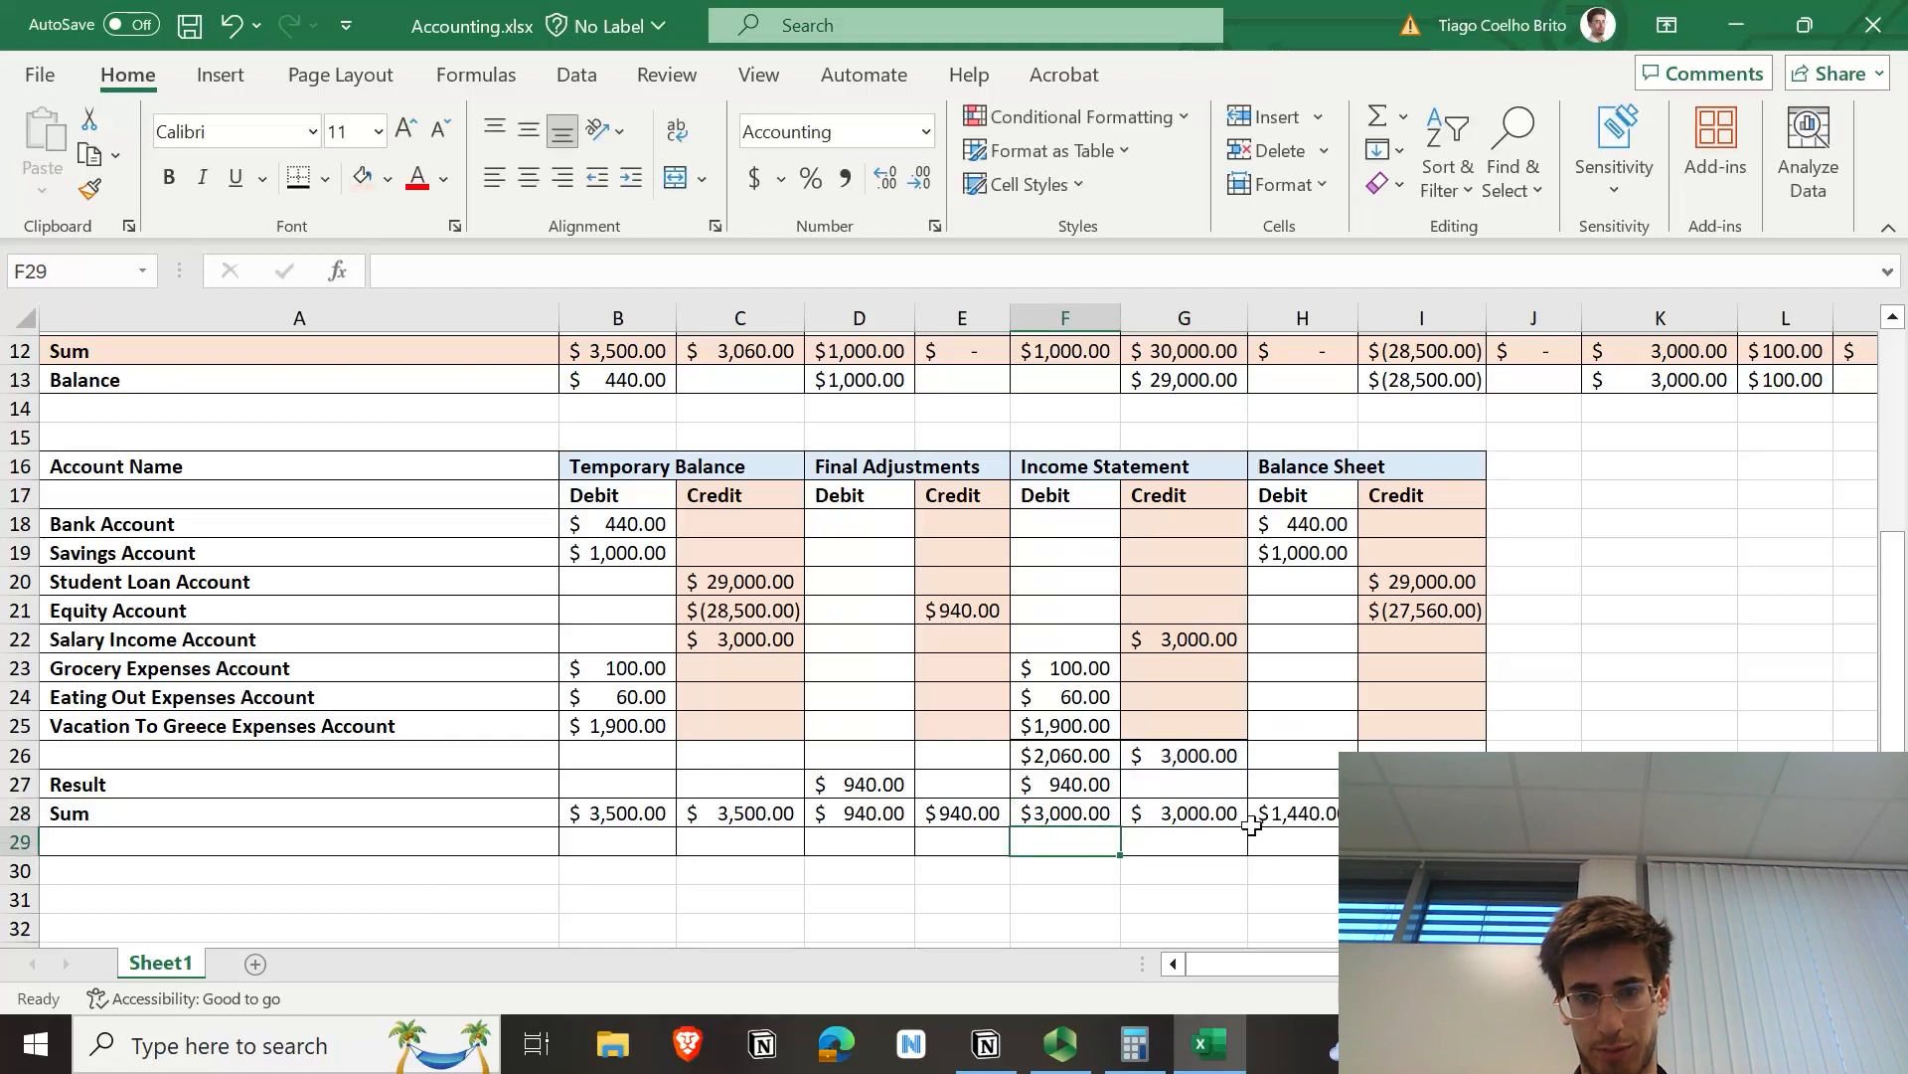
key(ctrl+s)
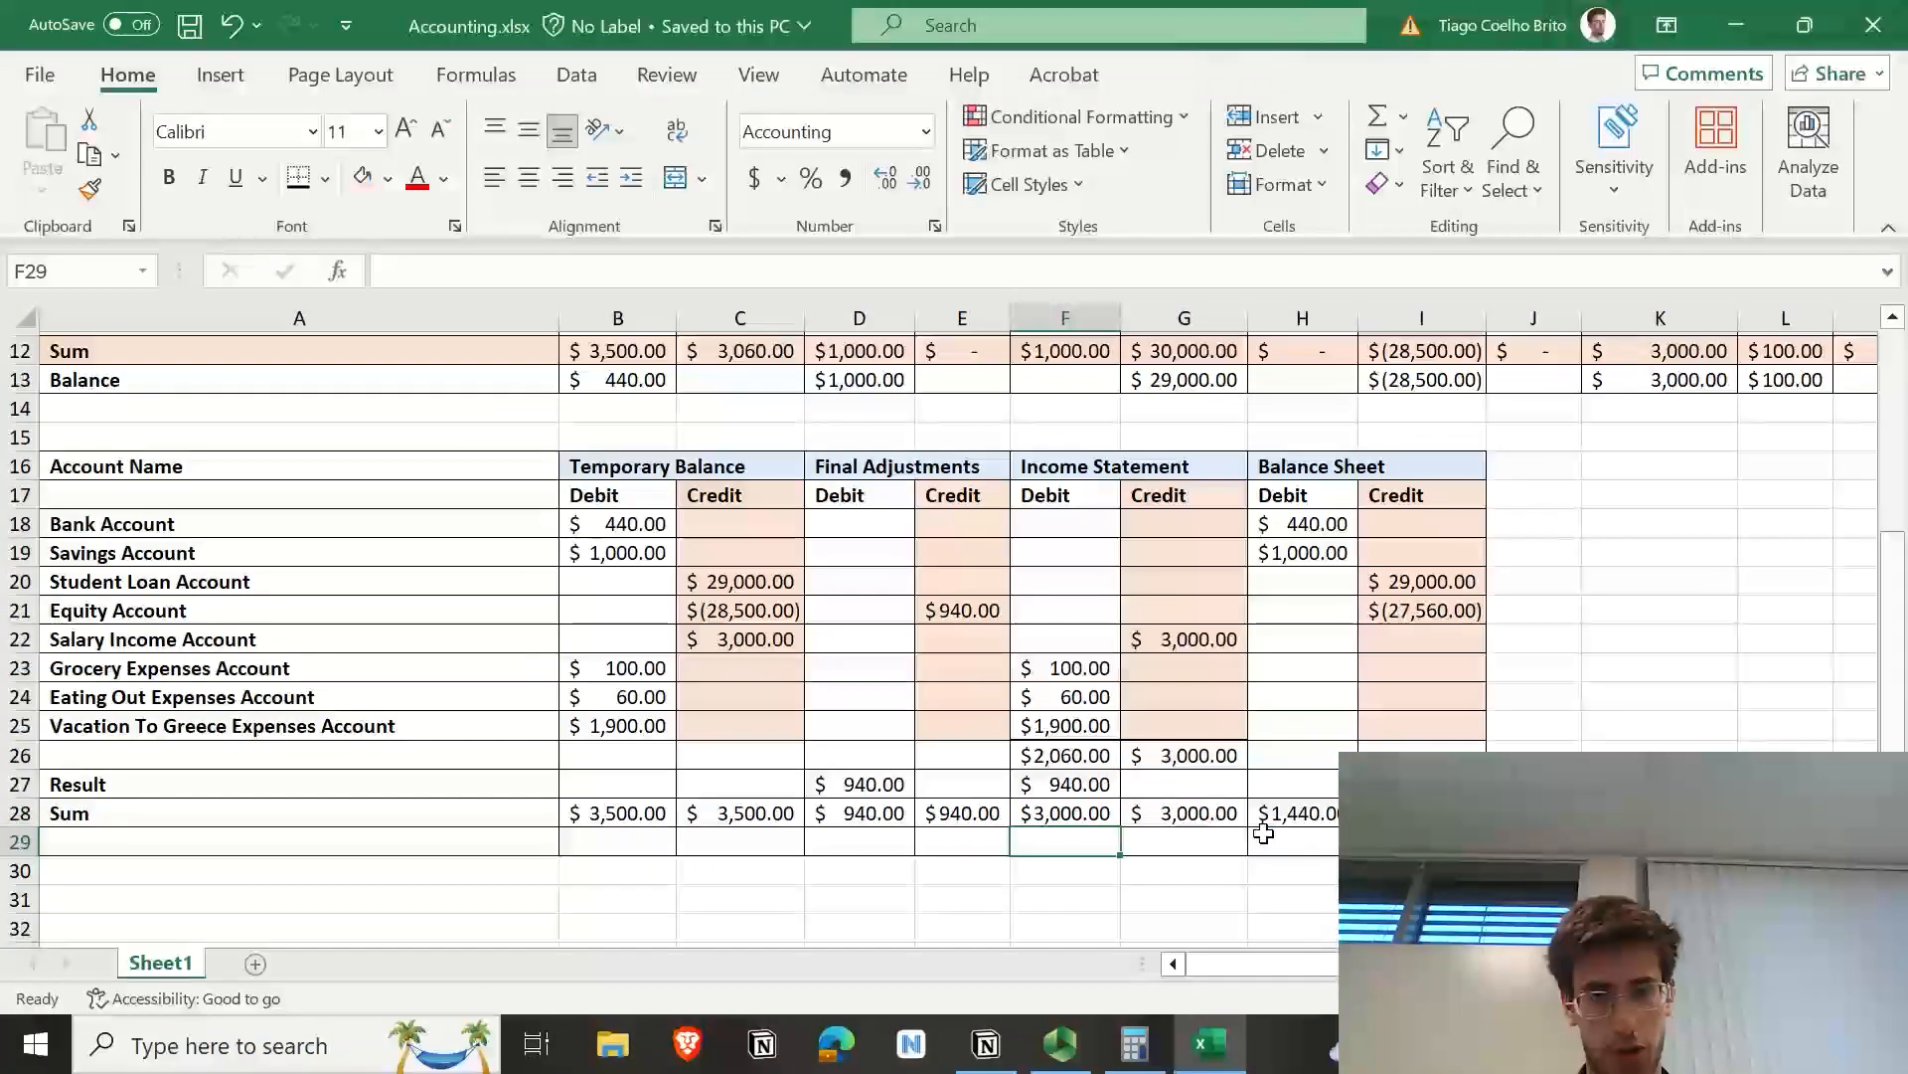
Step: Rename Sheet1 as May and save the workbook
scroll(1580, 753, up, 1)
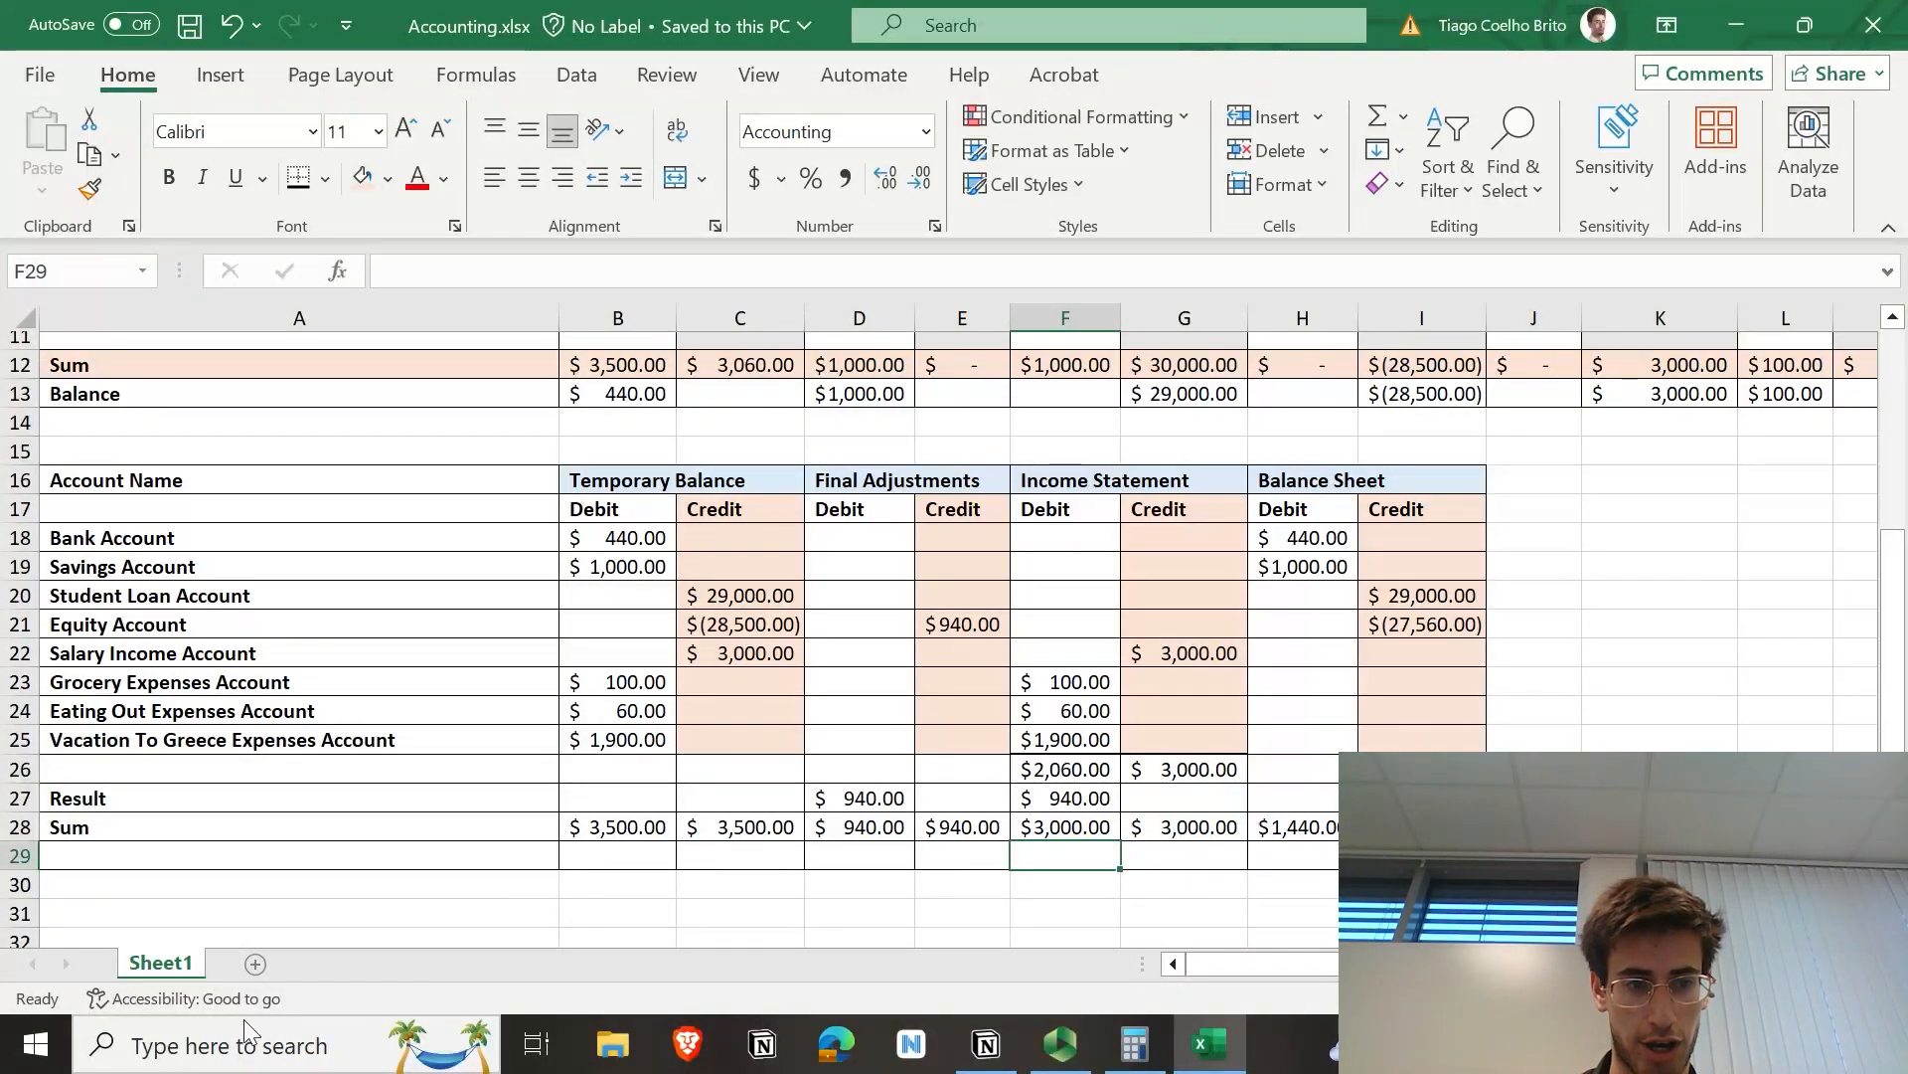
double_click(161, 962)
text(May)
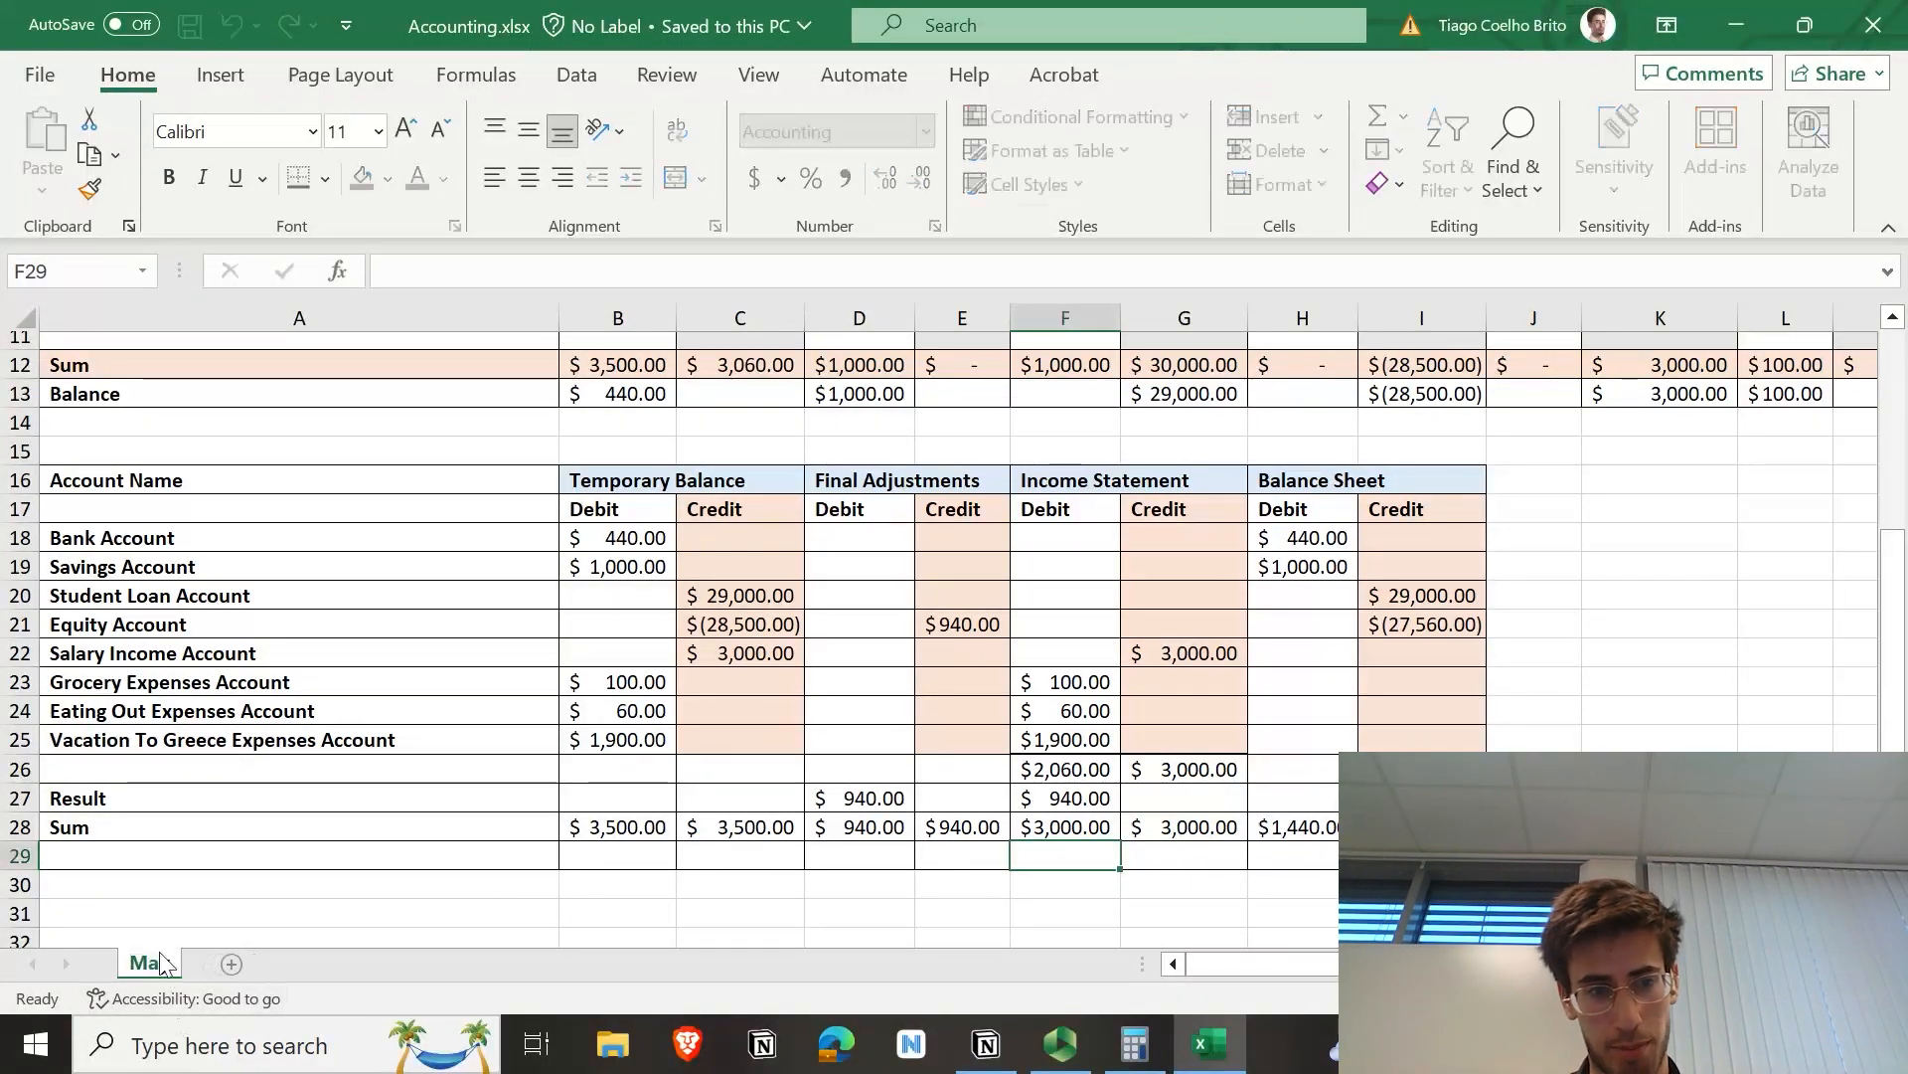
key(Return)
click(391, 729)
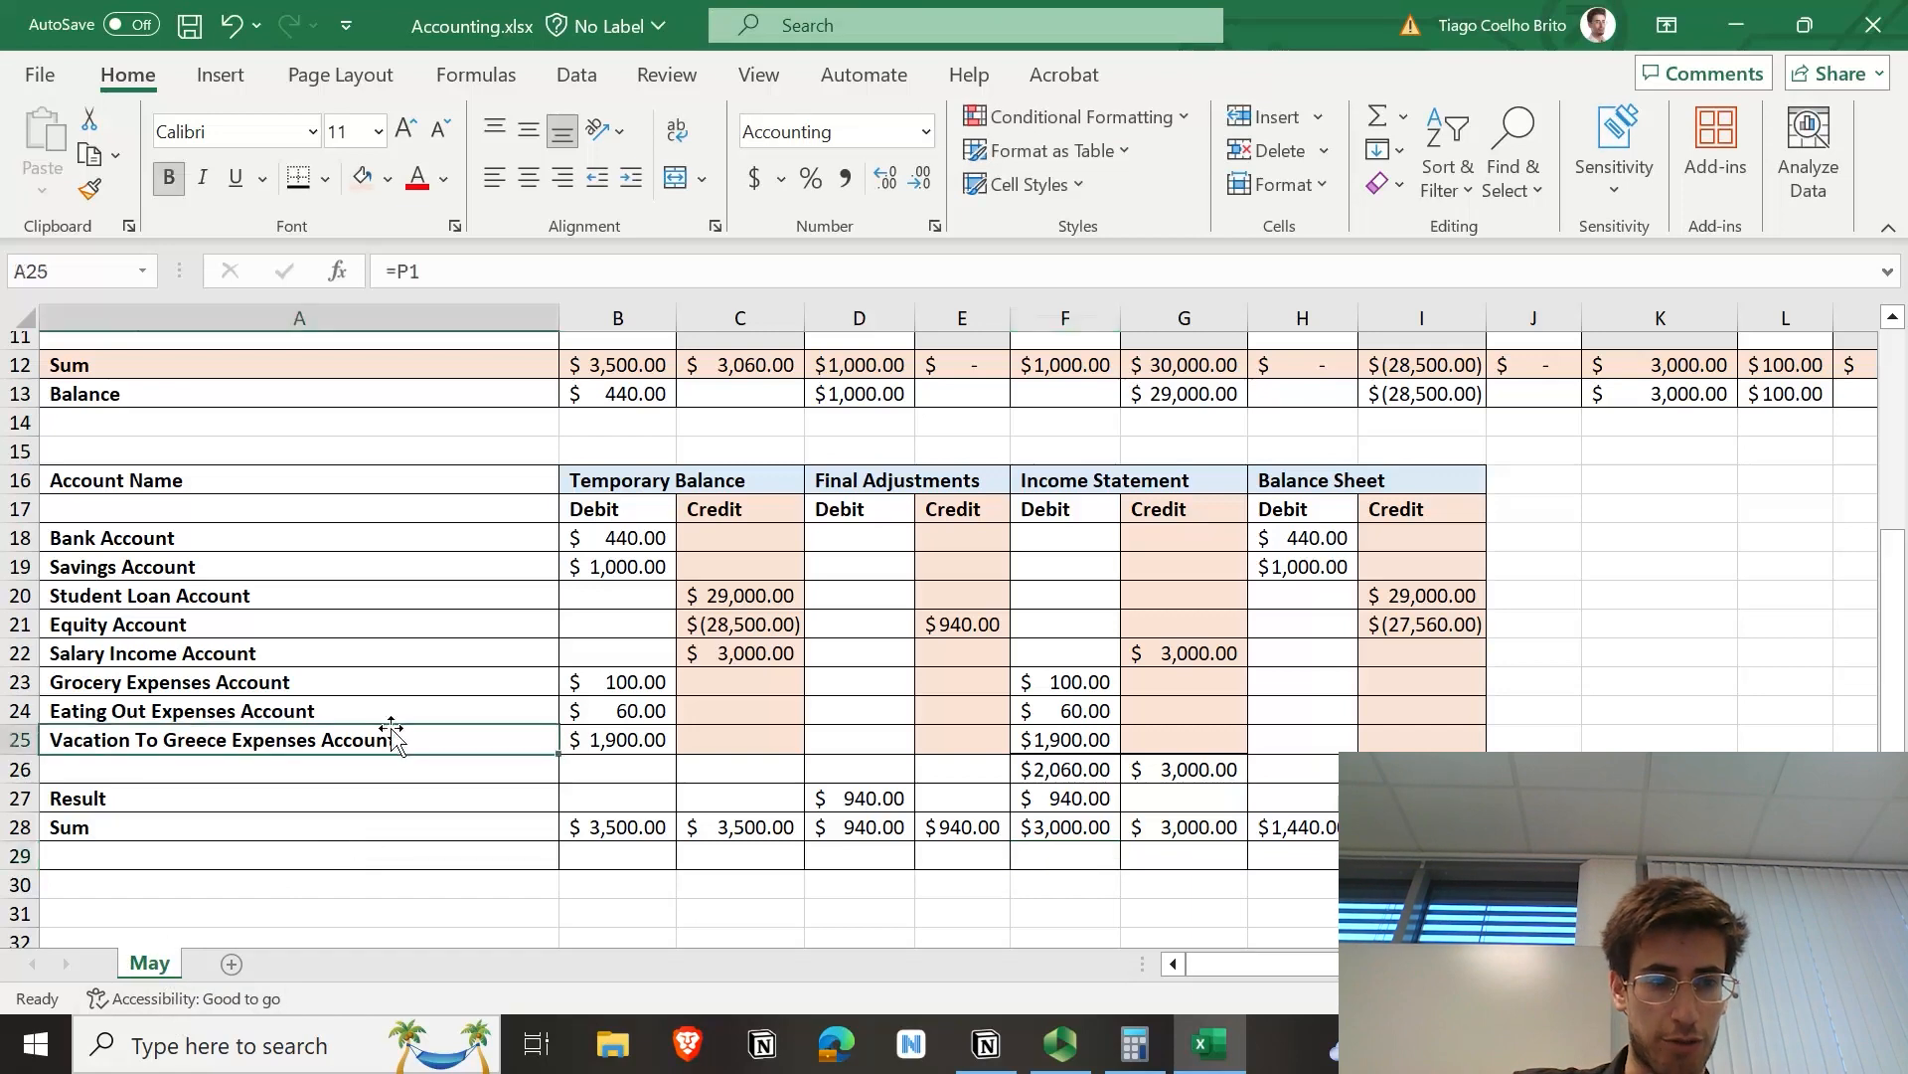
key(ctrl+s)
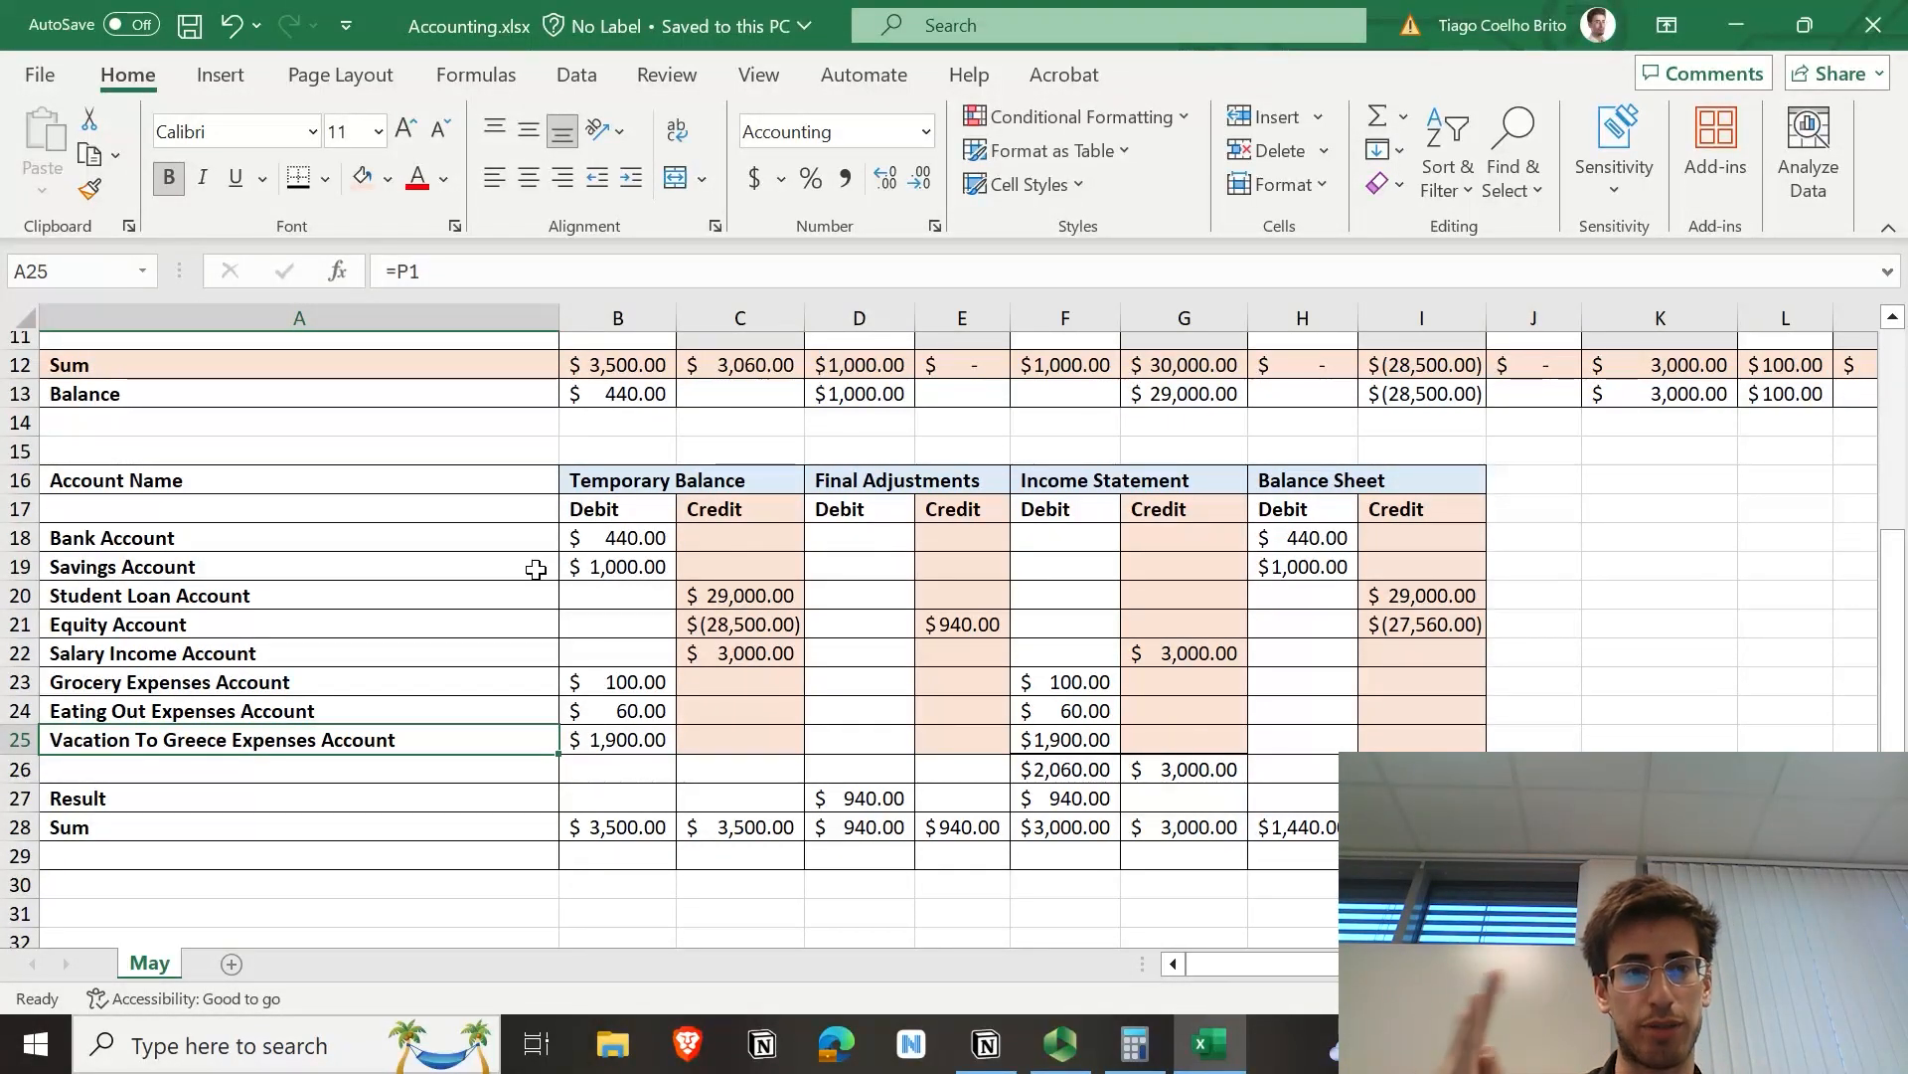
Step: Review the transaction ledger across all accounts against the account summary, including the balance sheet debits in H18:H19
scroll(536, 568, up, 4)
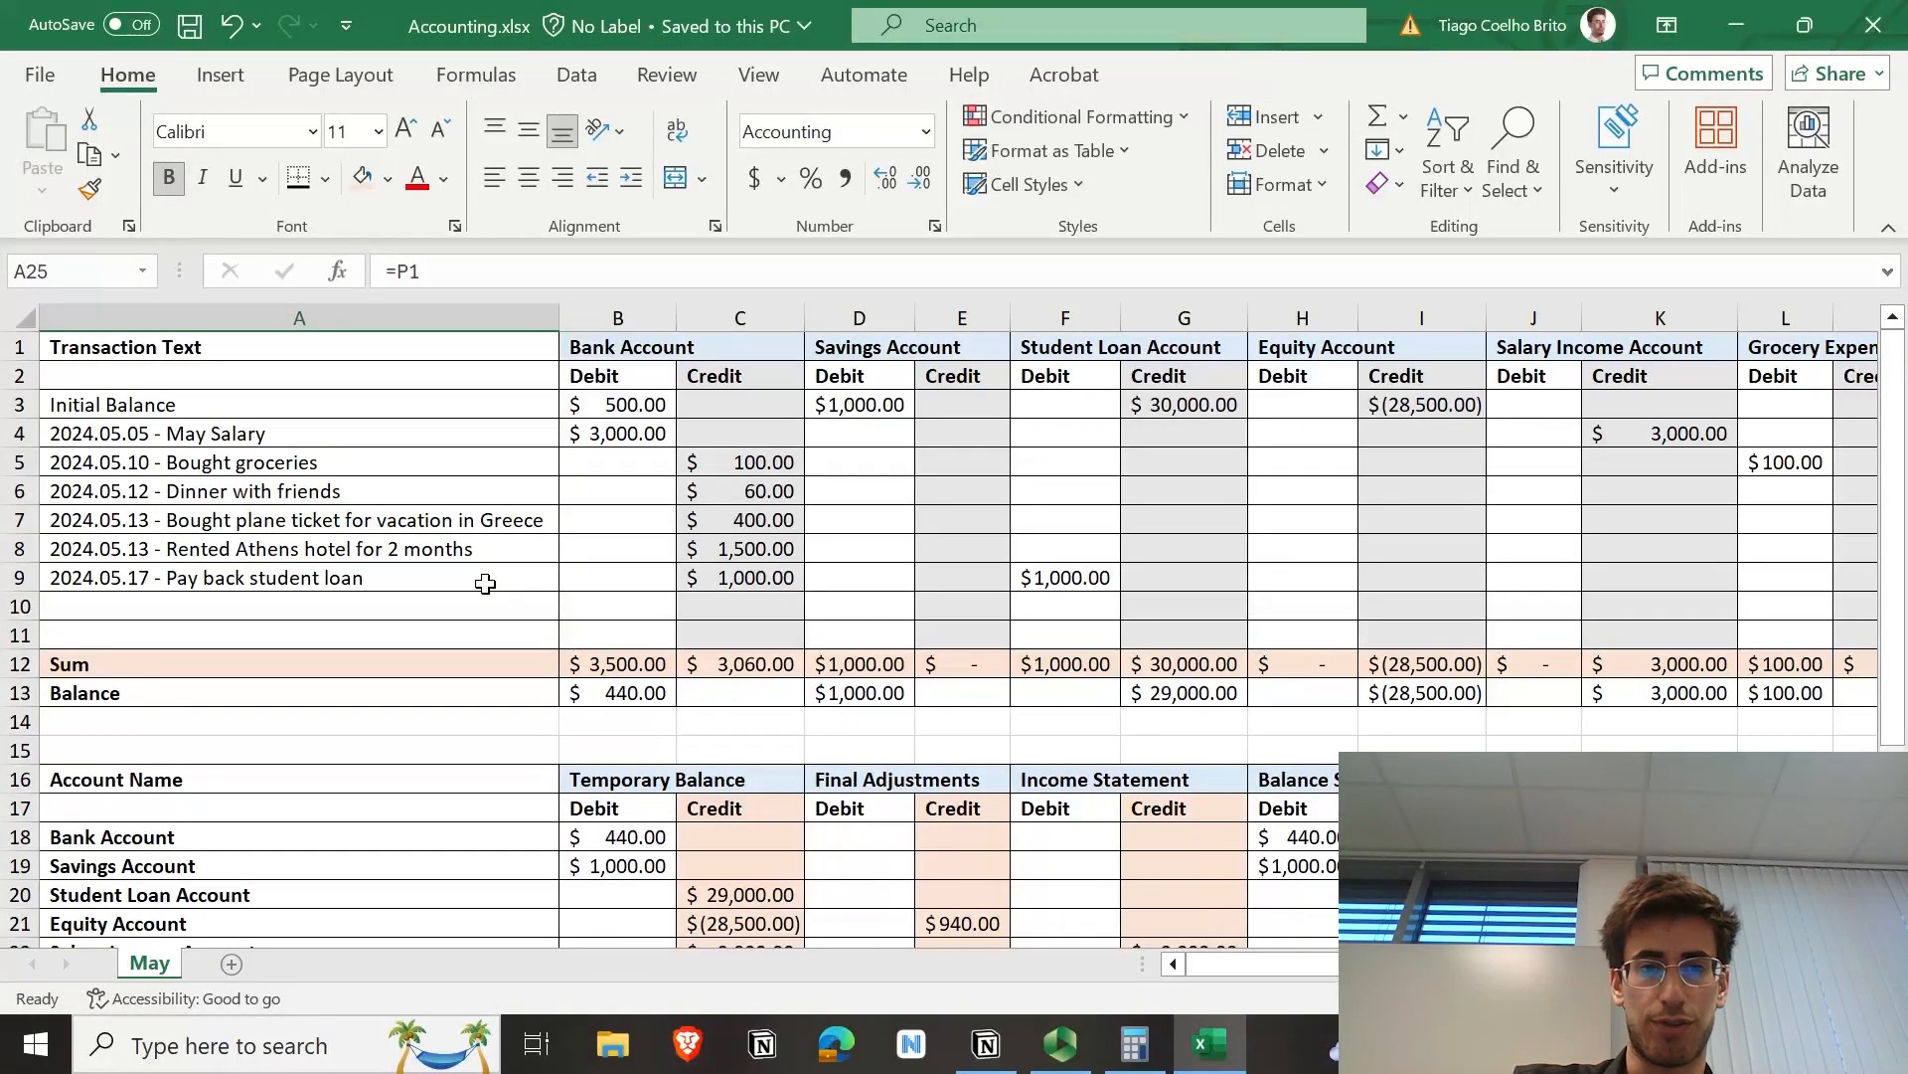
scroll(850, 673, down, 3)
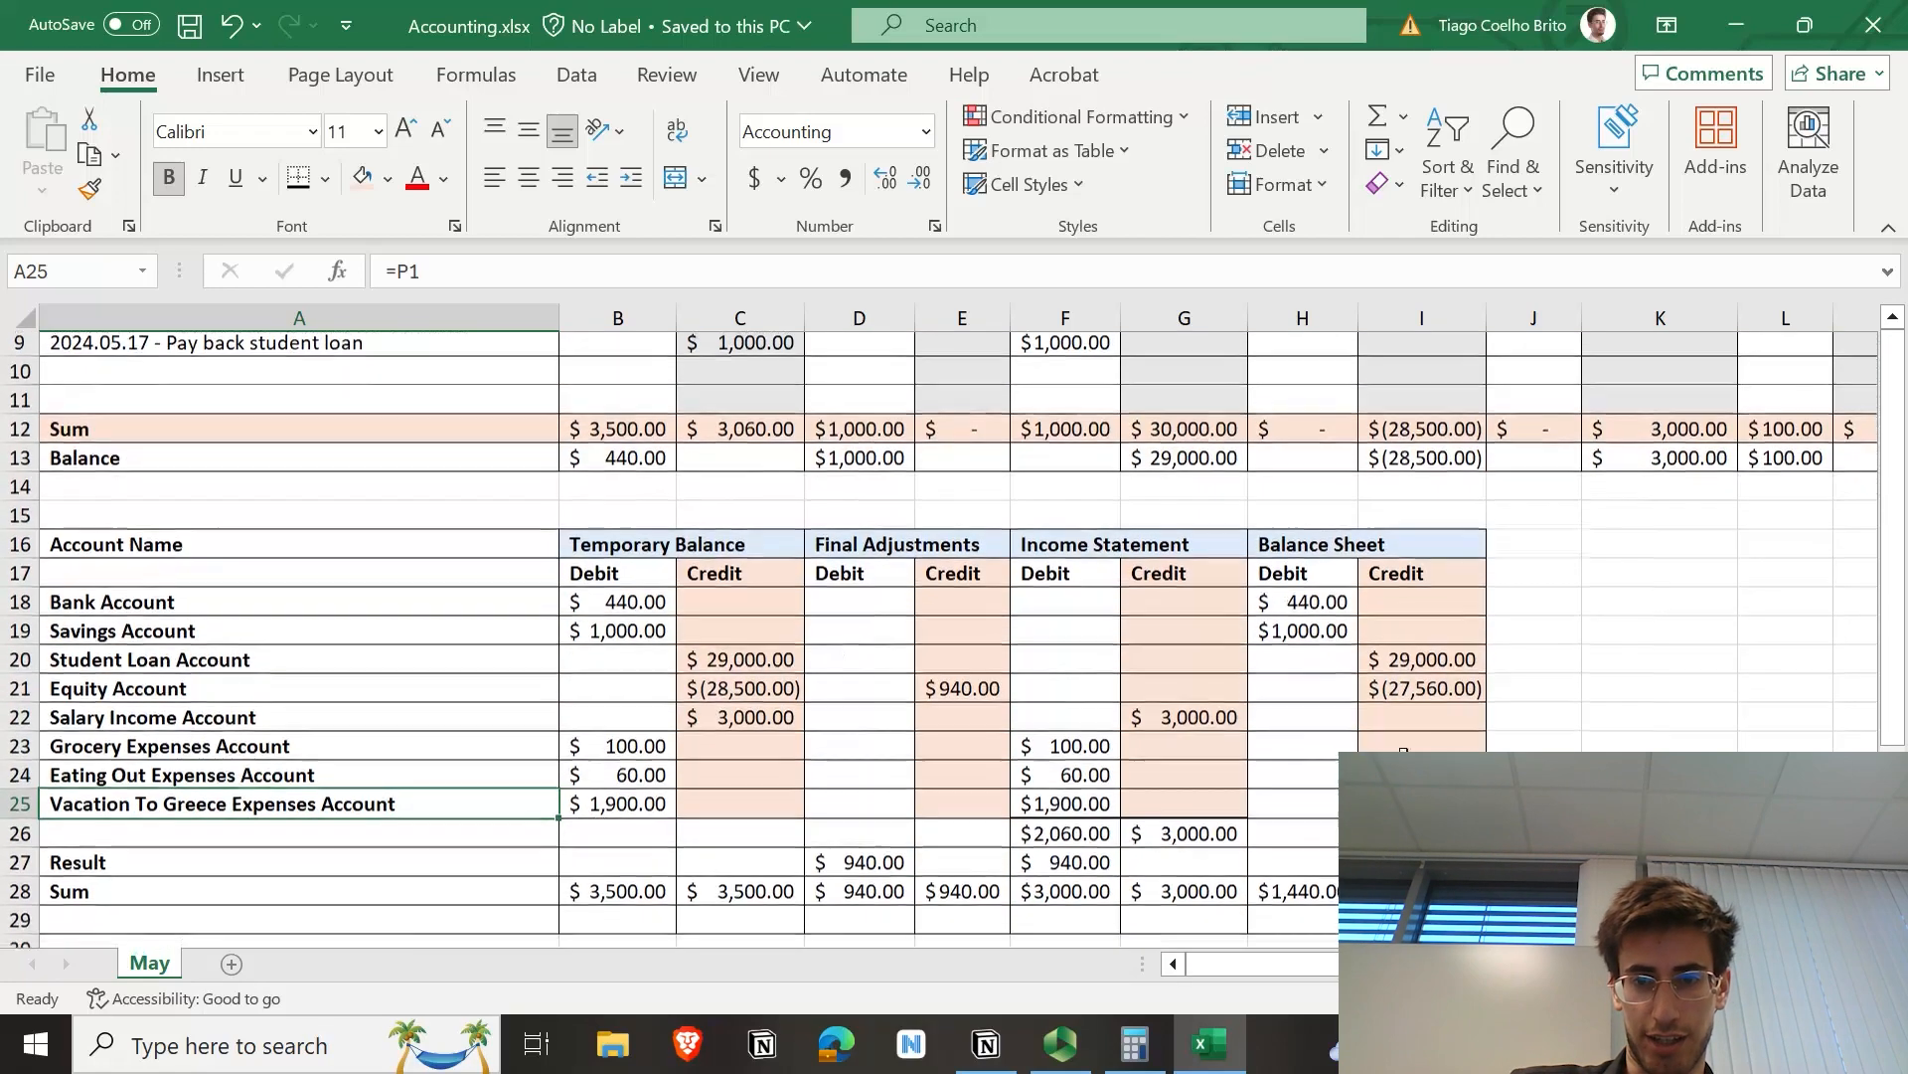
drag(1304, 579, 1304, 592)
scroll(1304, 592, up, 3)
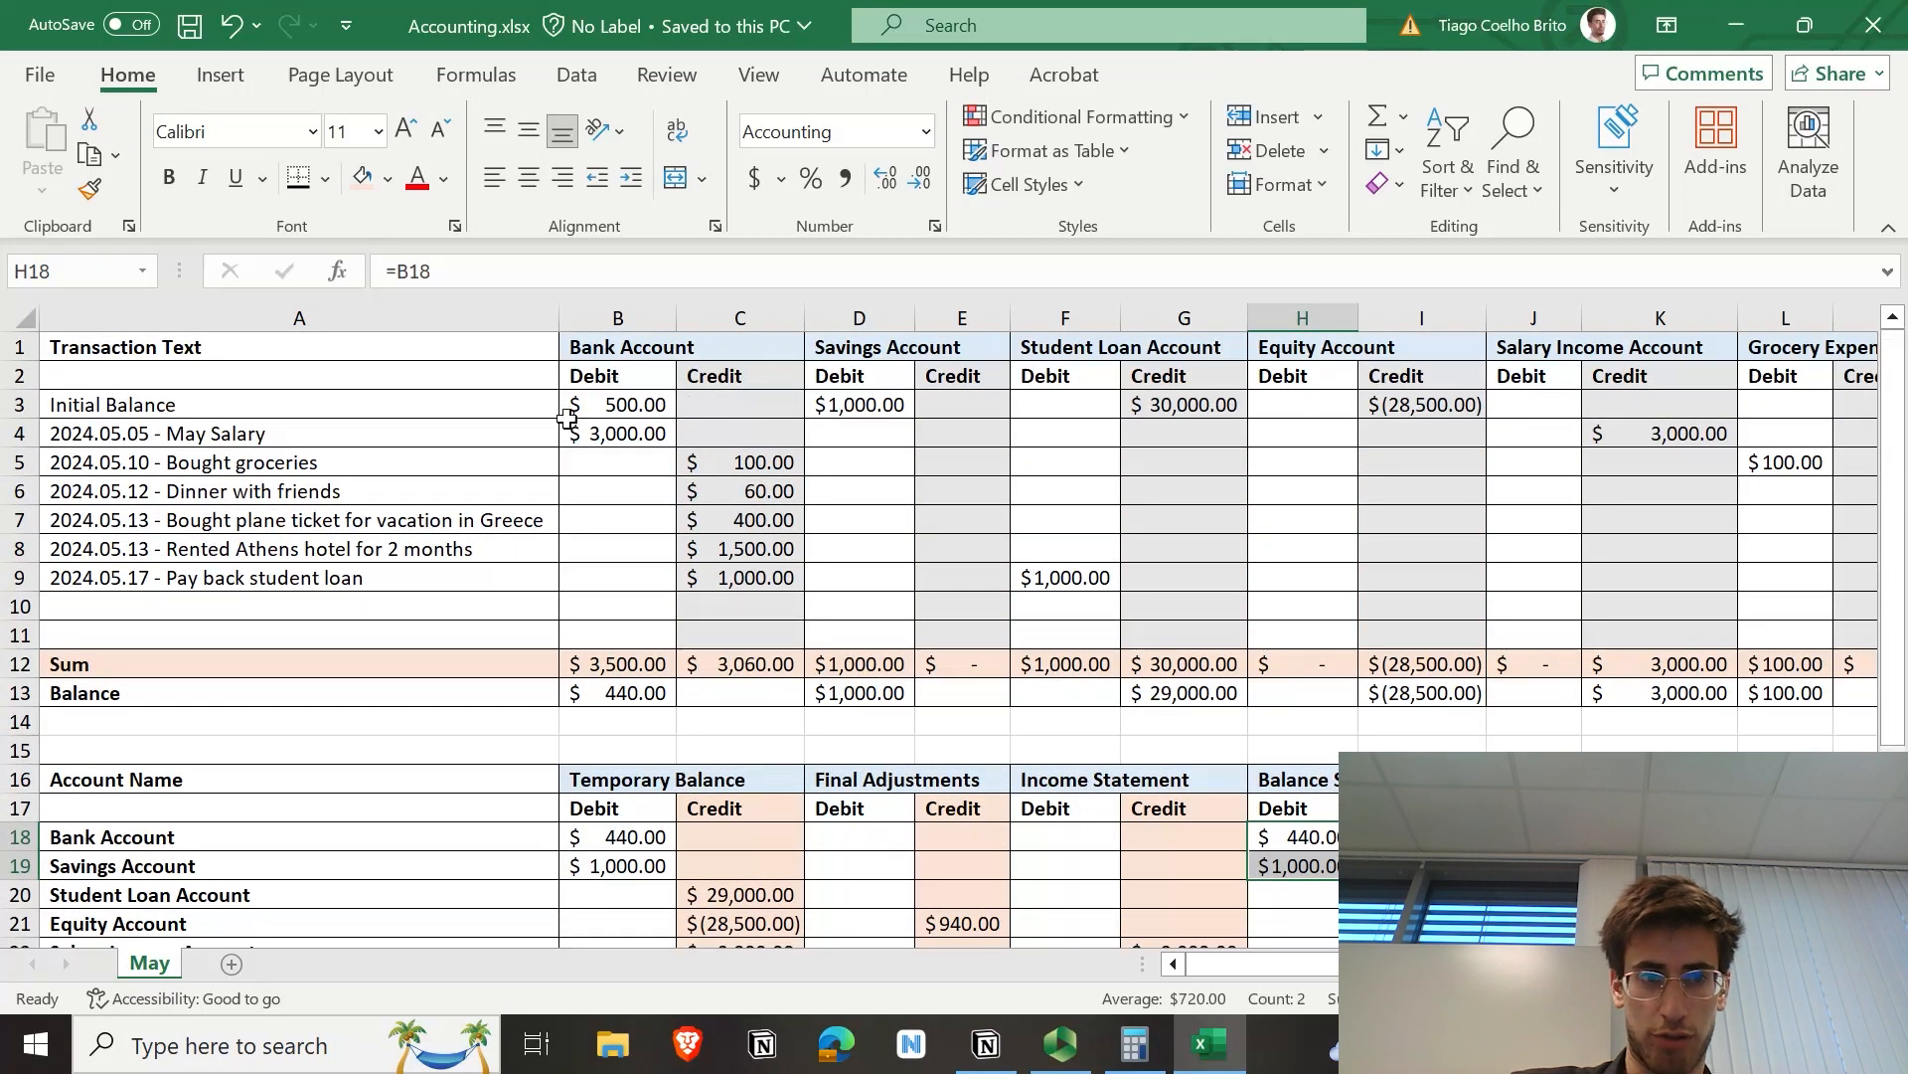
scroll(575, 408, right, 4)
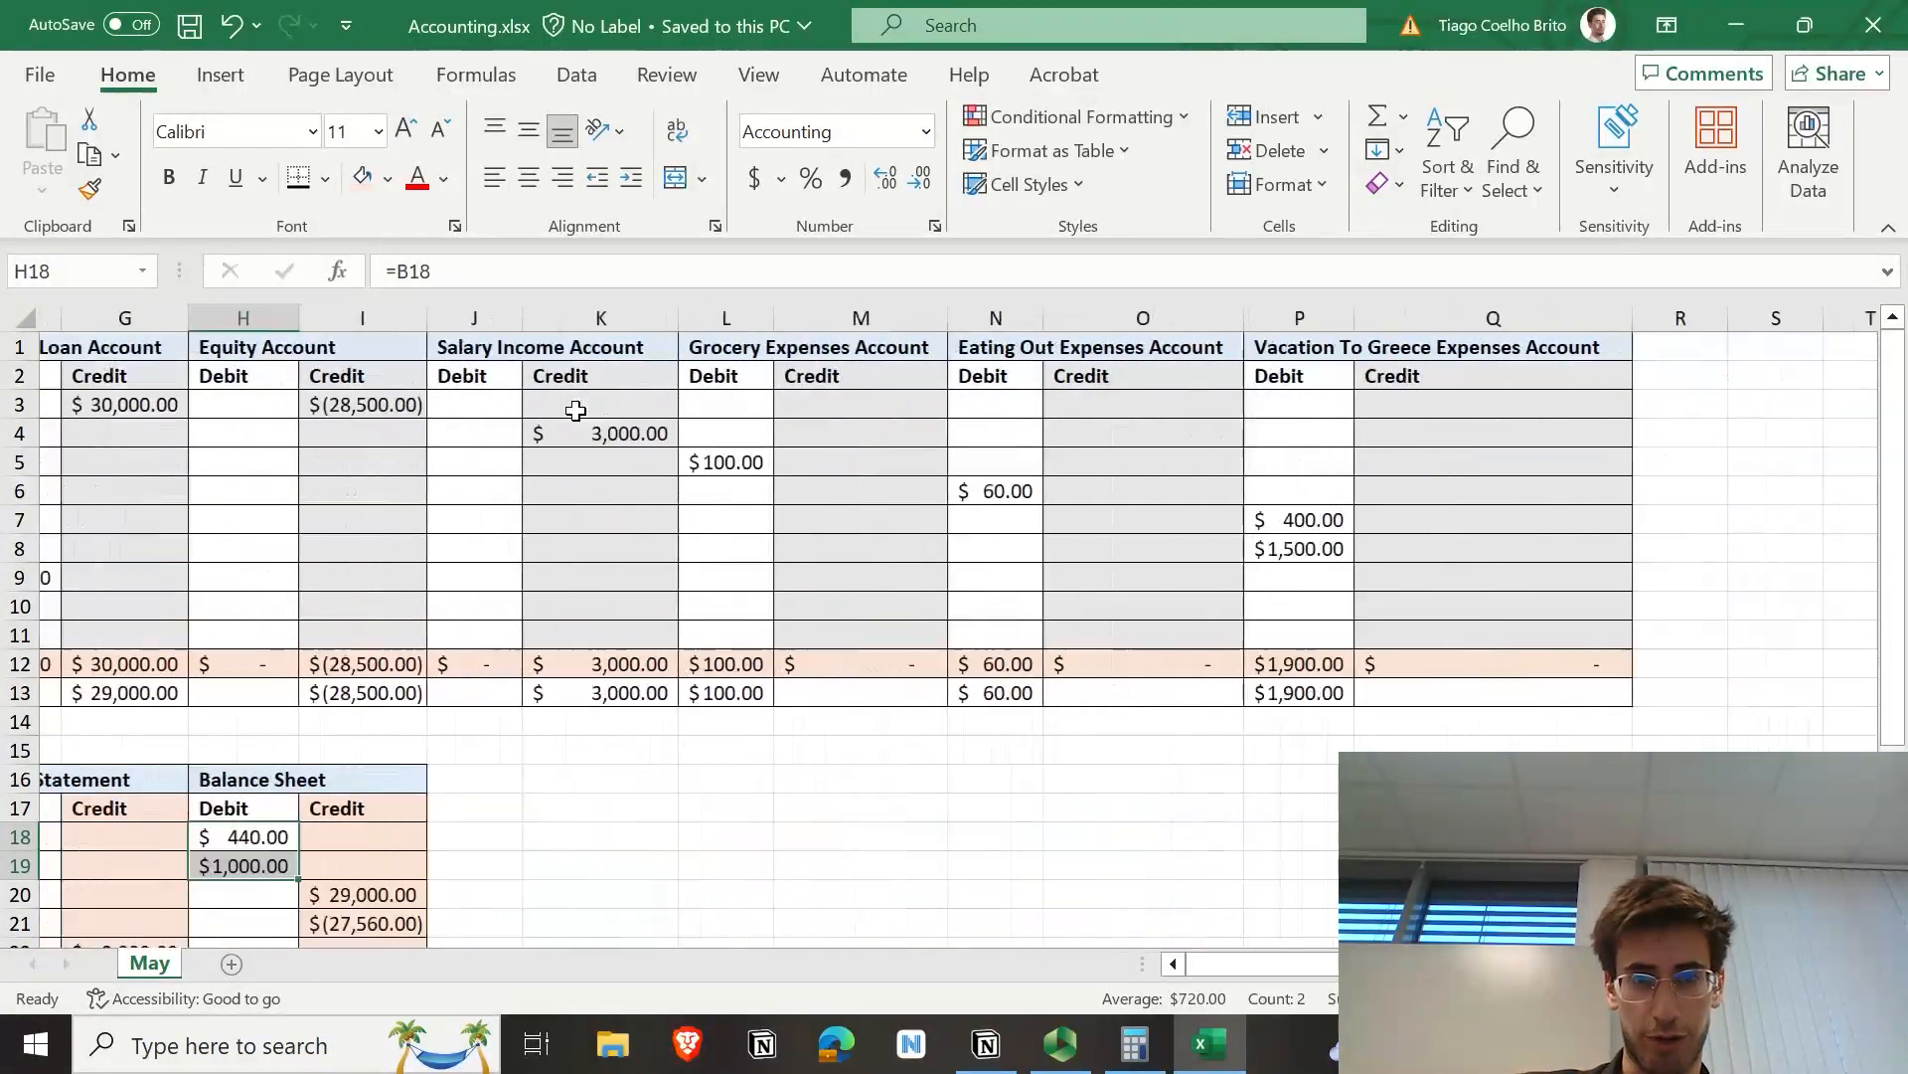
scroll(686, 480, left, 4)
scroll(696, 484, down, 4)
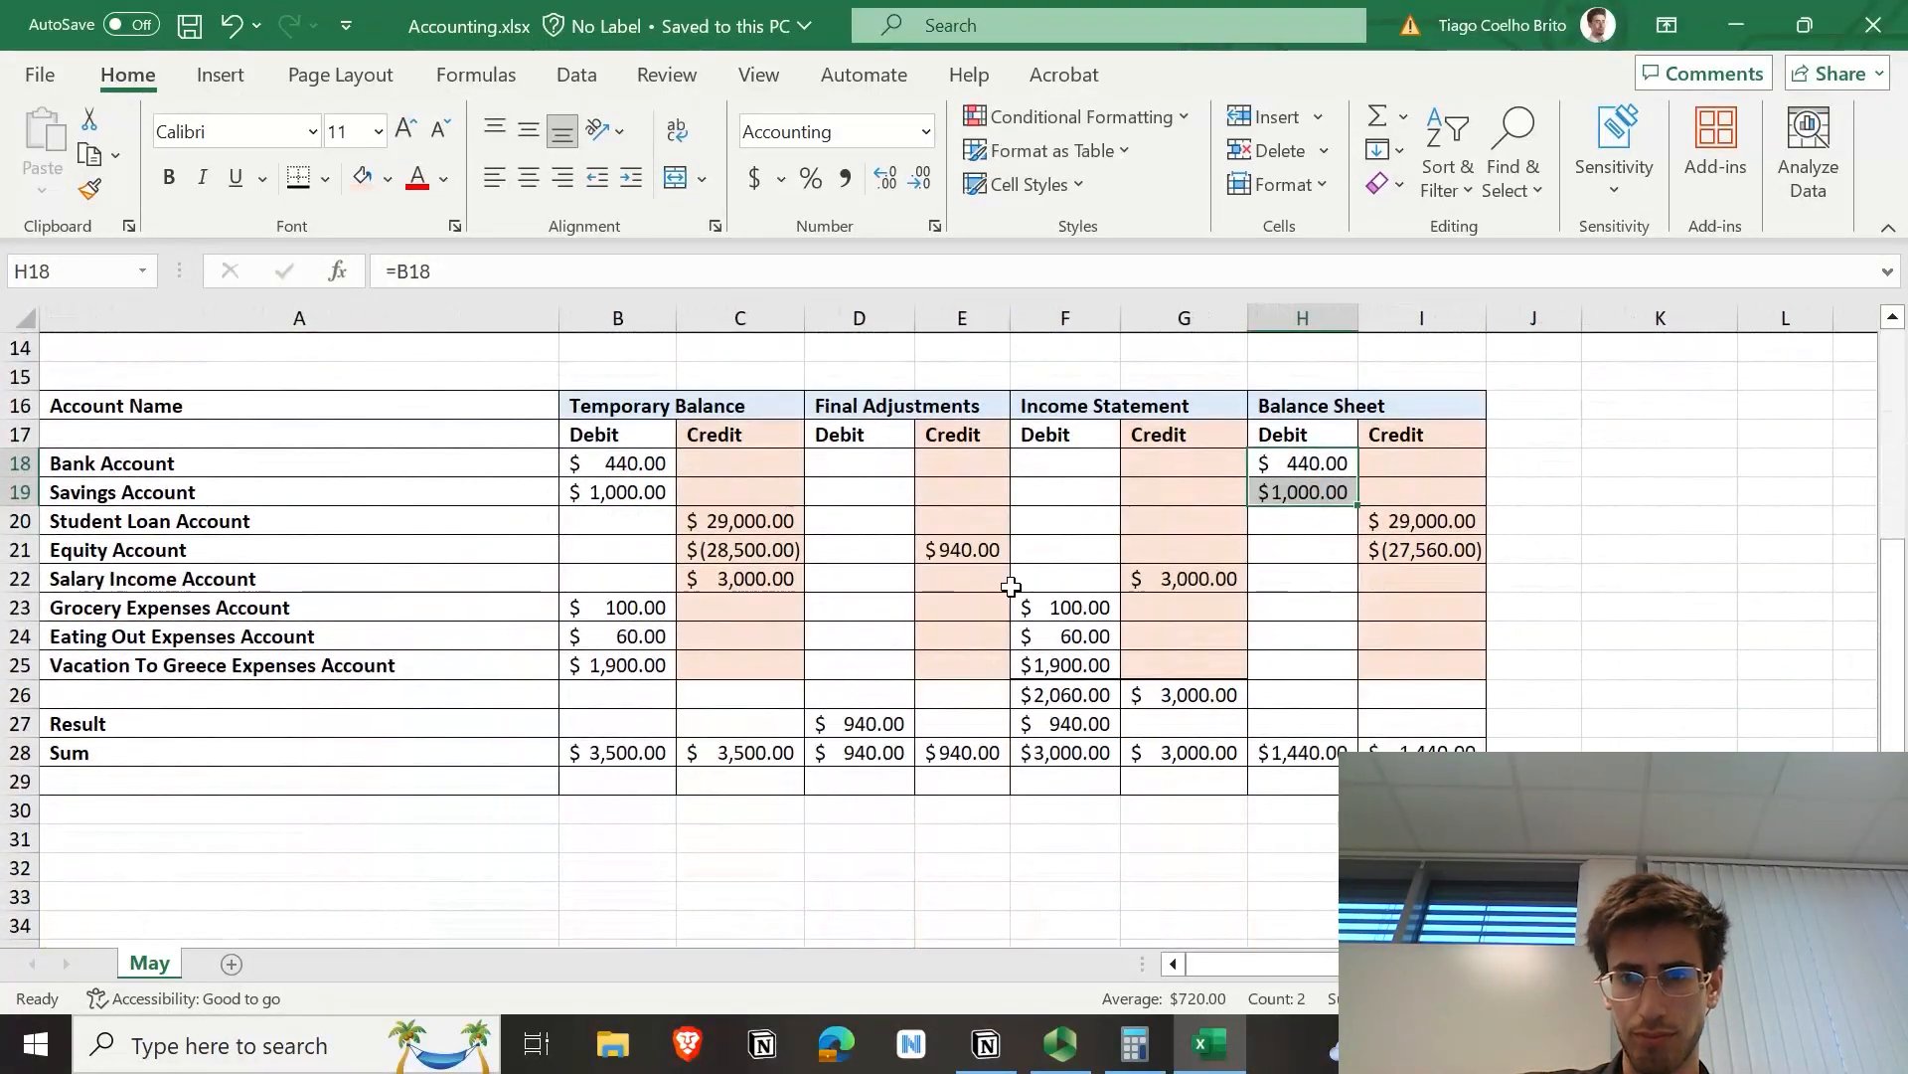
scroll(1014, 587, up, 1)
click(933, 590)
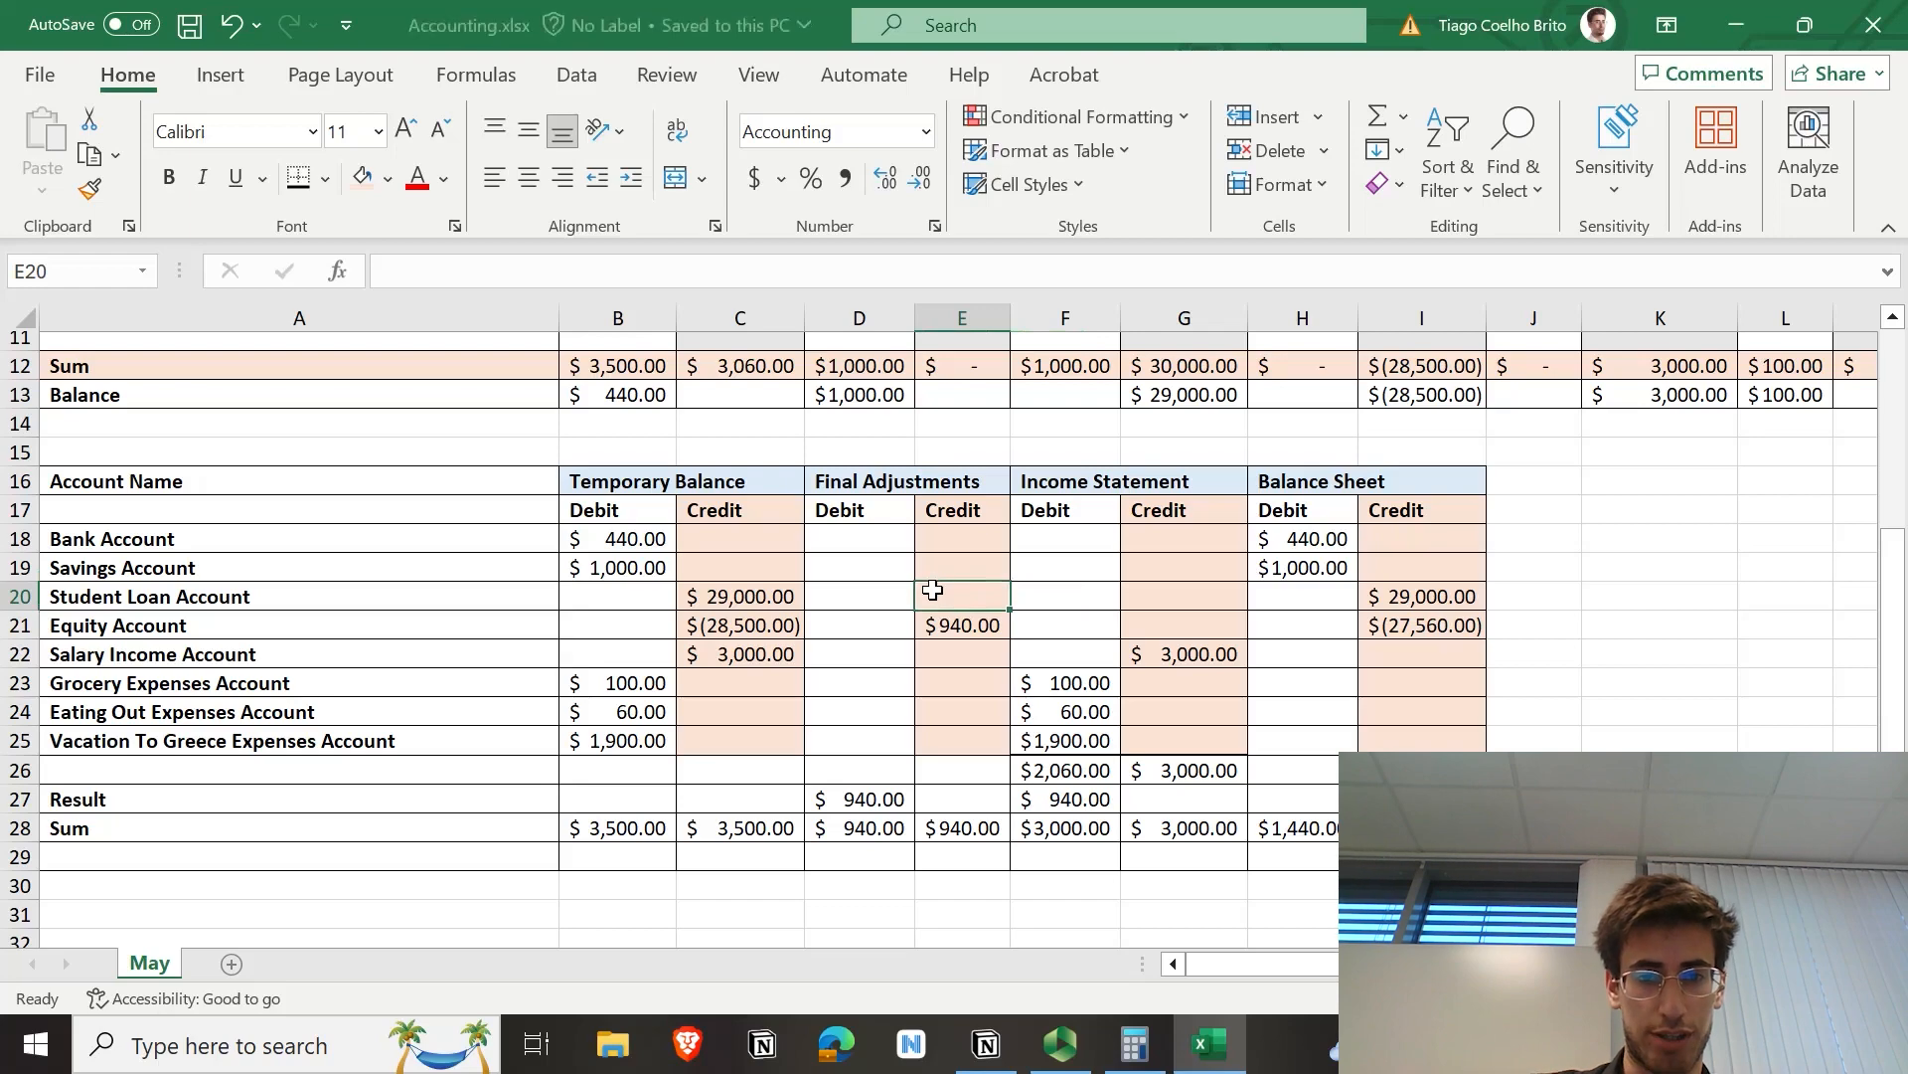
scroll(847, 613, up, 4)
click(621, 748)
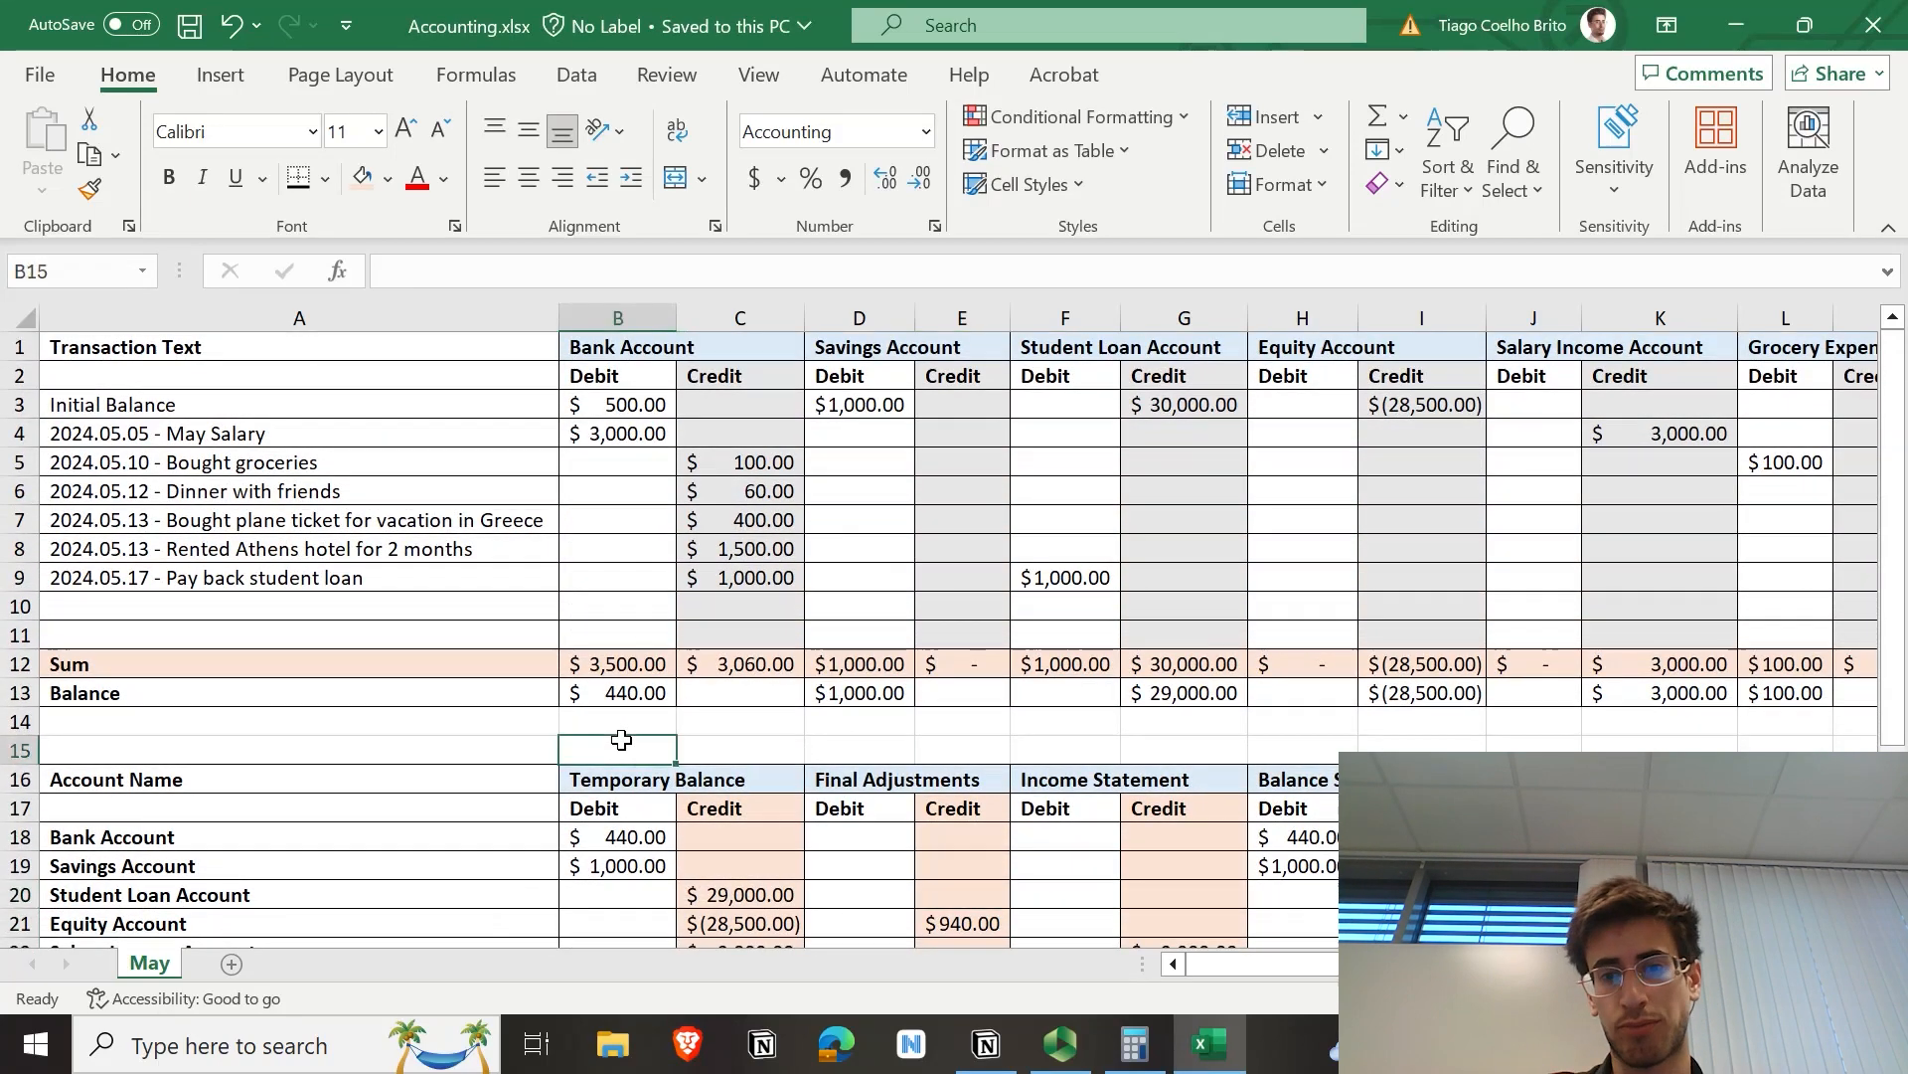
scroll(1058, 721, down, 4)
click(1621, 606)
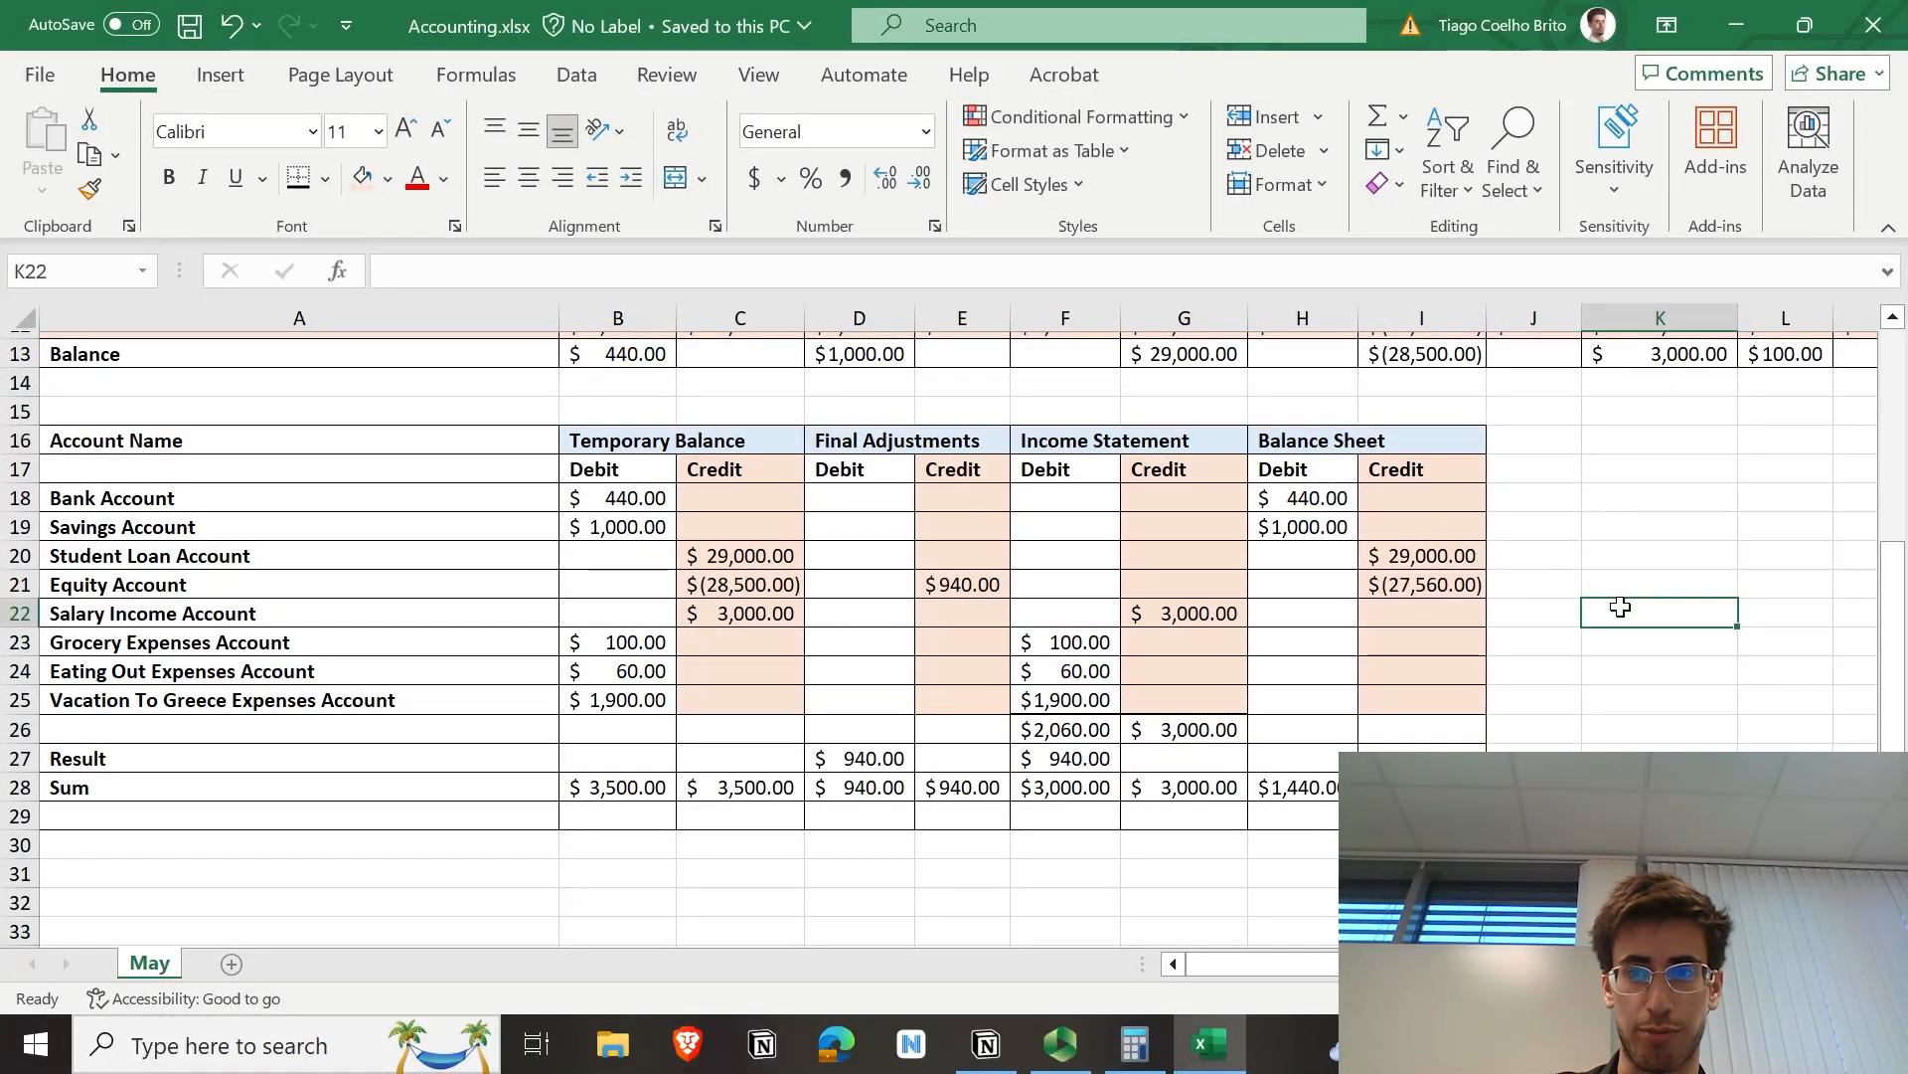
click(1631, 472)
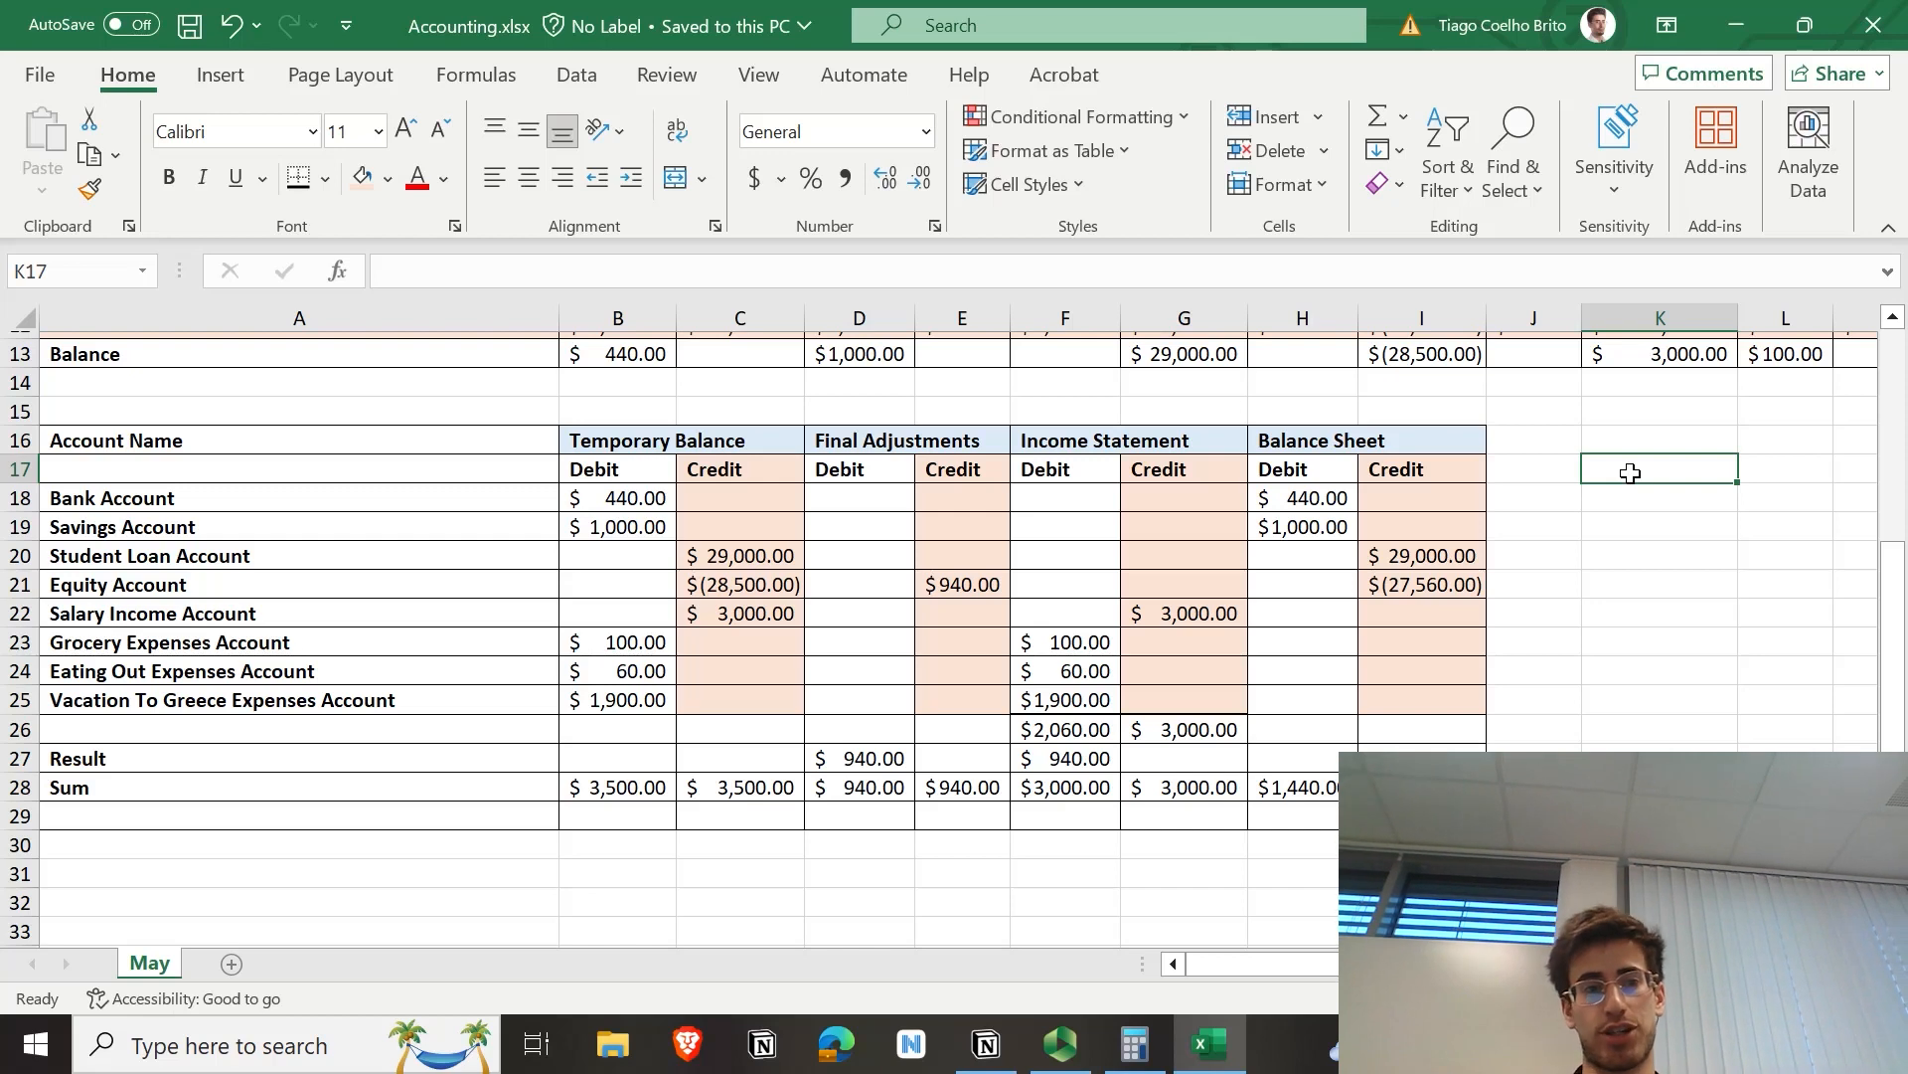
Step: Examine the balance sheet credits of the Equity and Student Loan Accounts in I21 and I20 and compare them with the ledger
click(1423, 586)
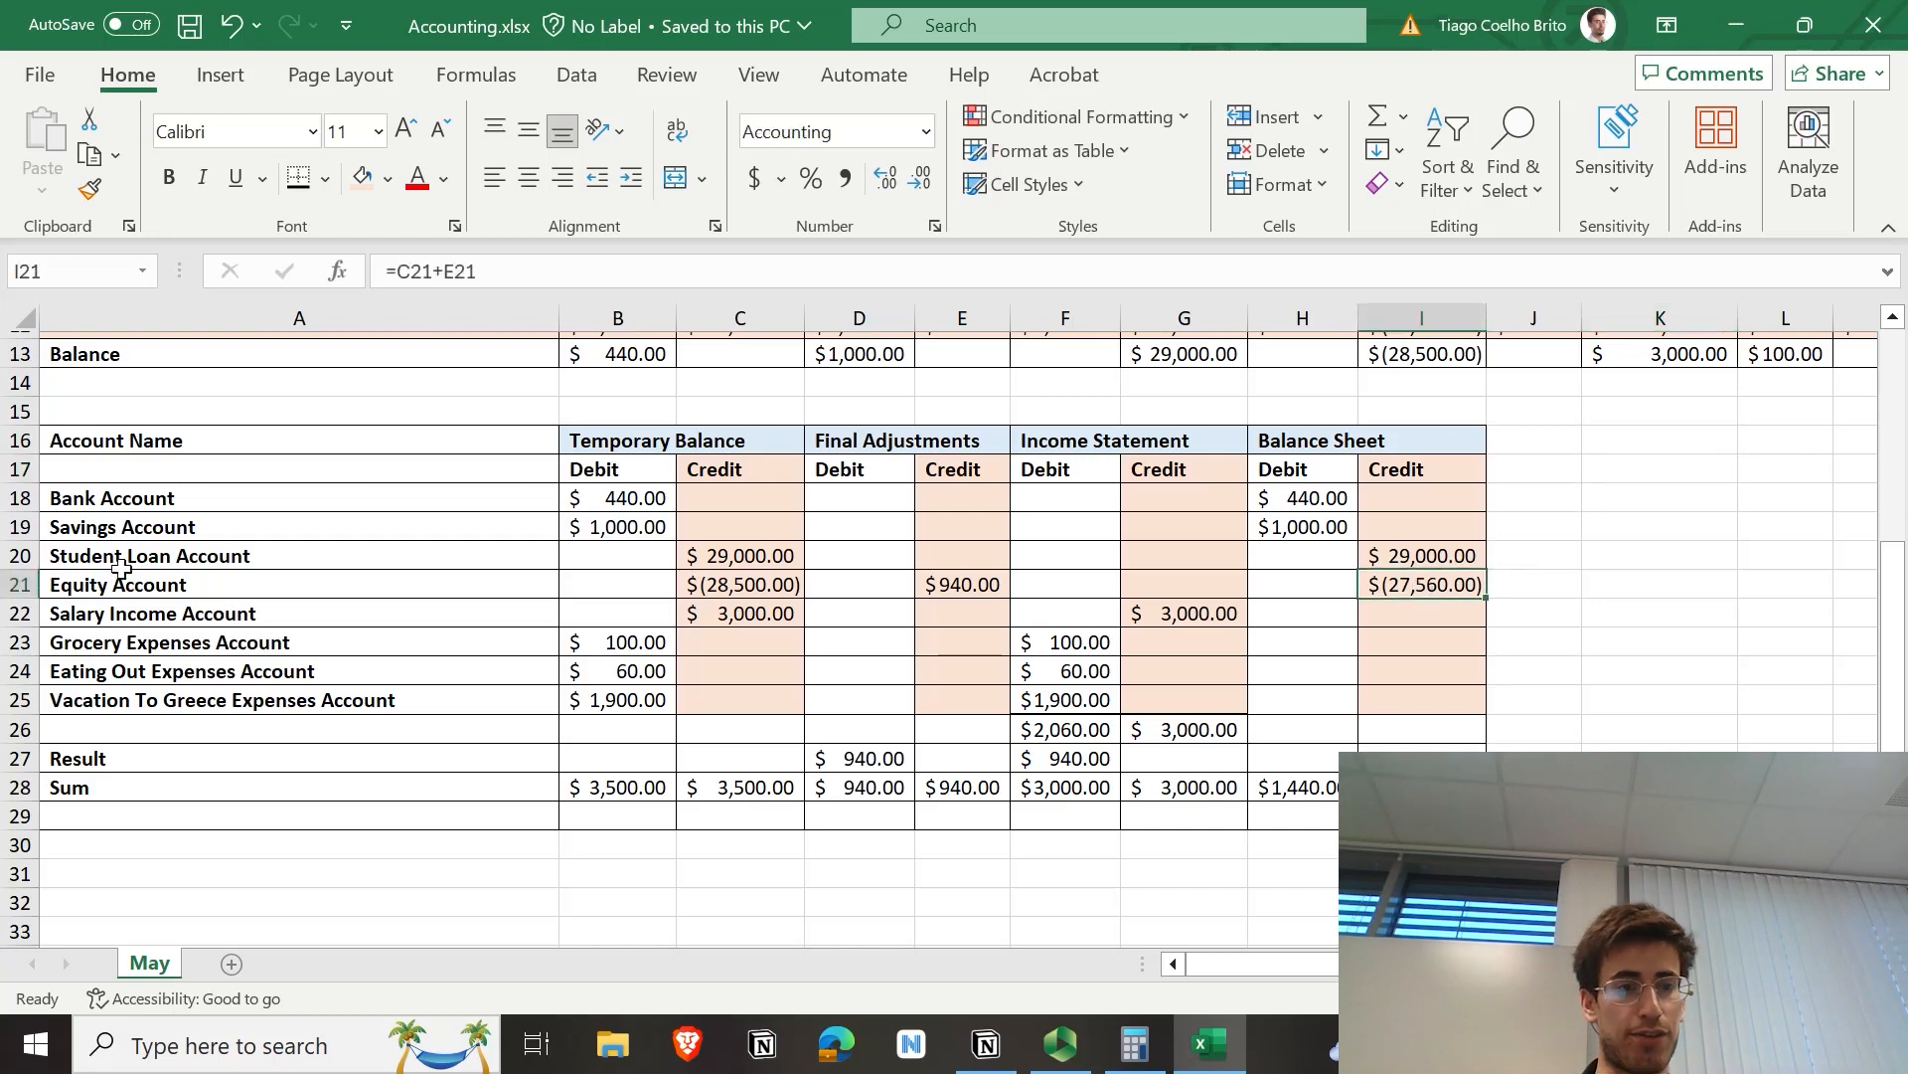
click(166, 584)
click(1421, 597)
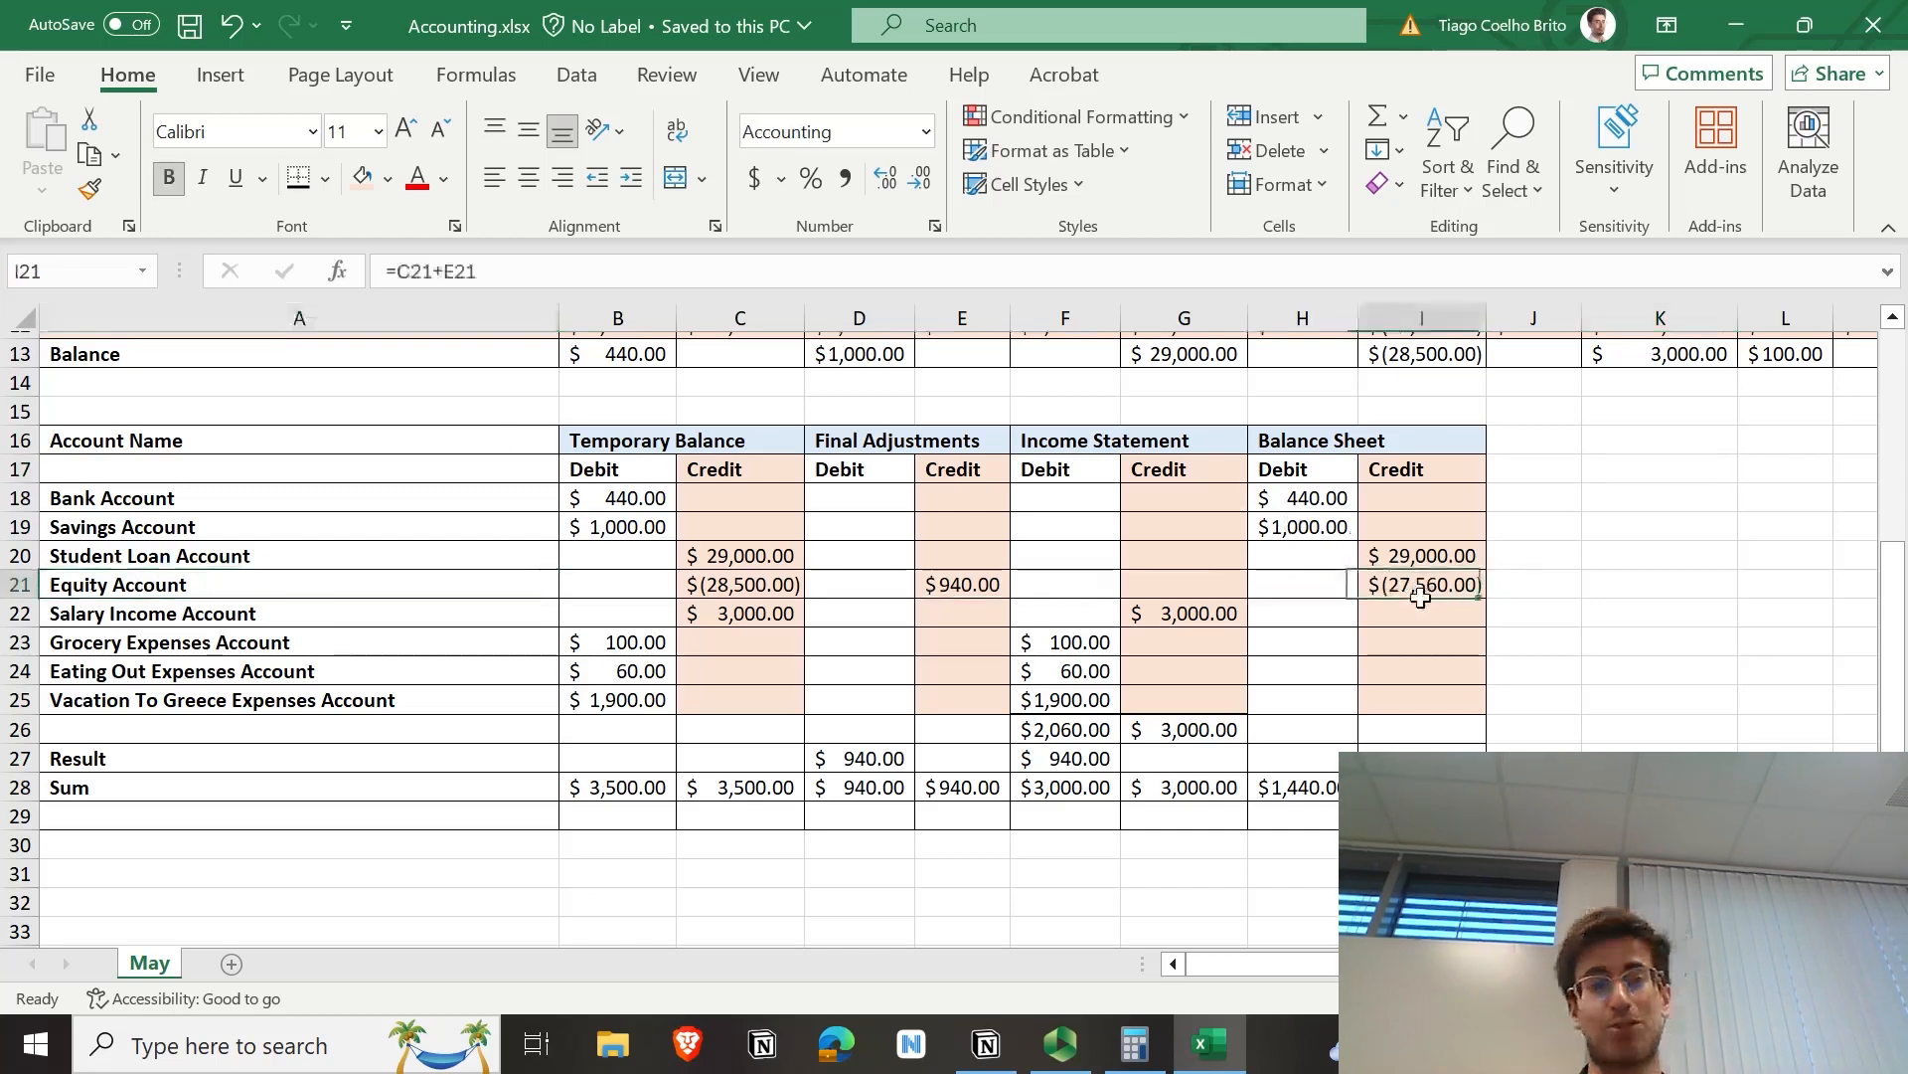
click(1403, 558)
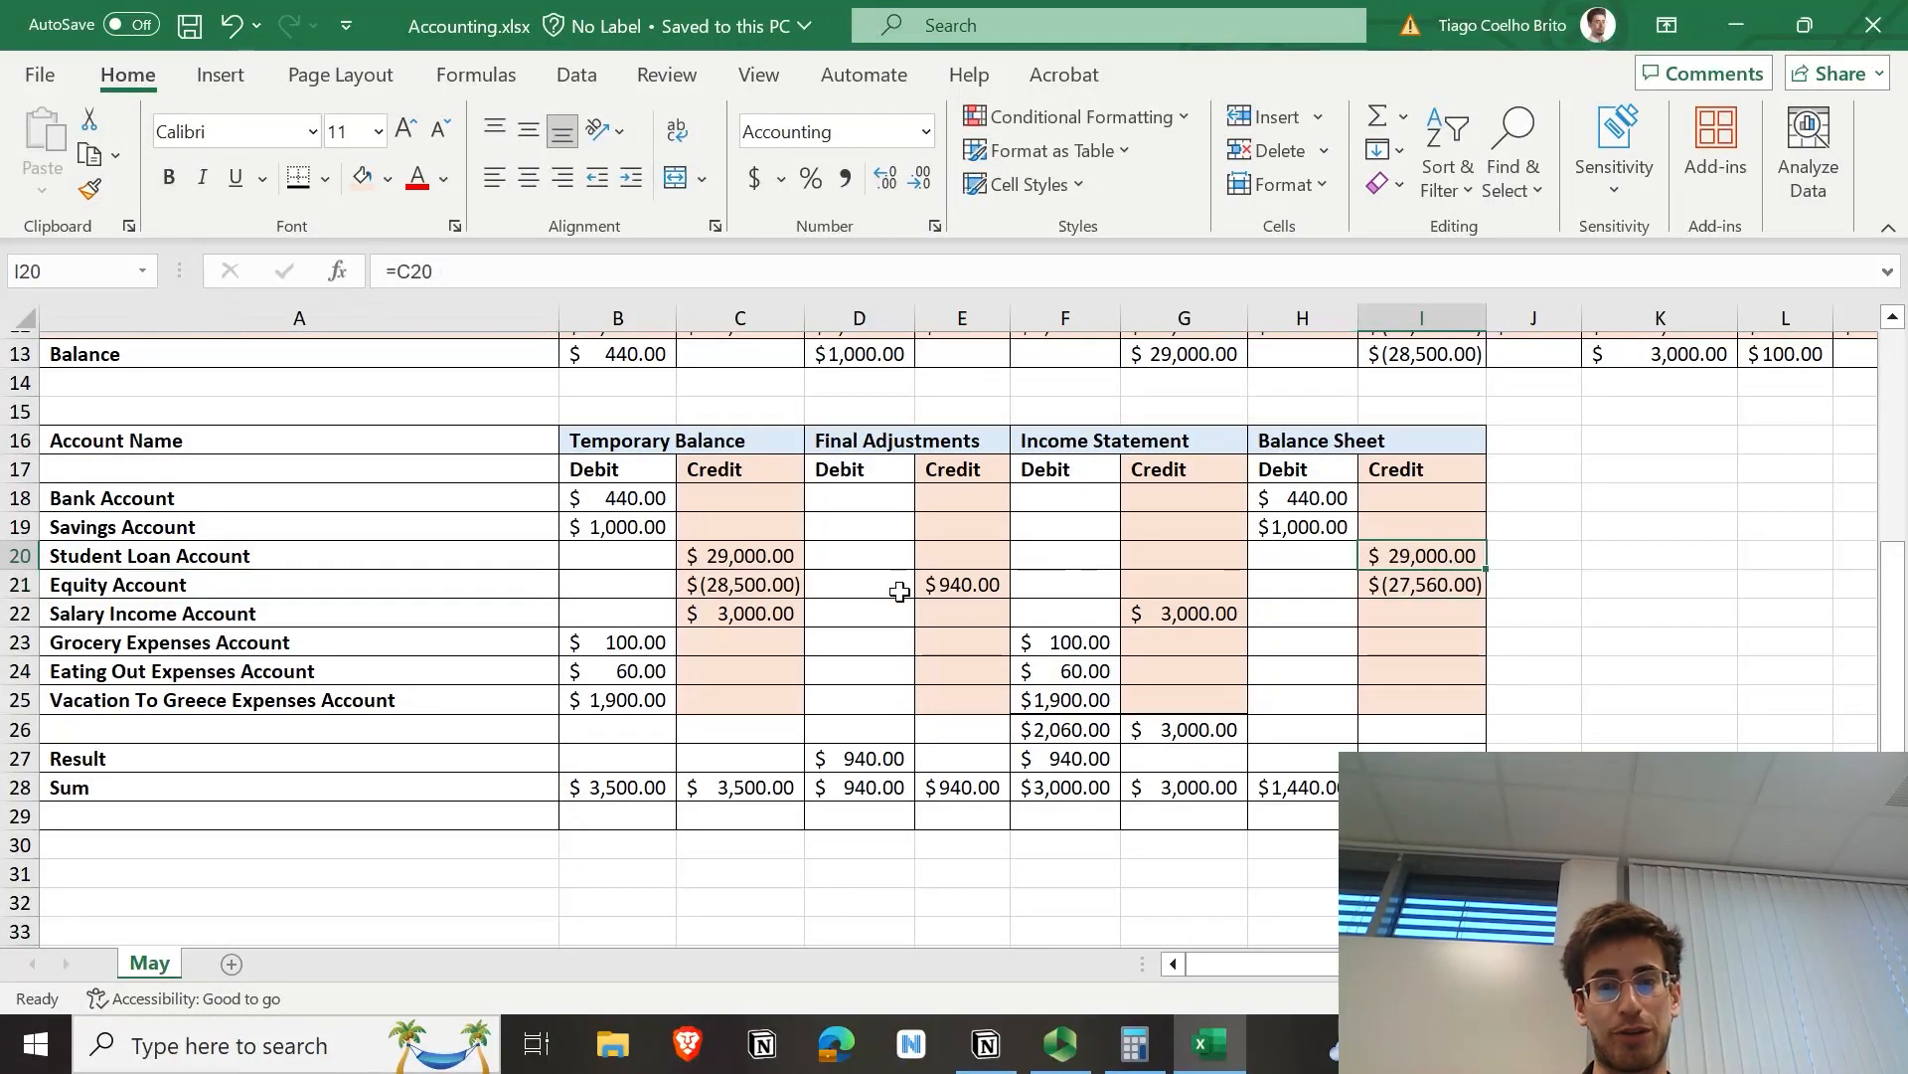
scroll(933, 772, up, 2)
scroll(934, 768, down, 1)
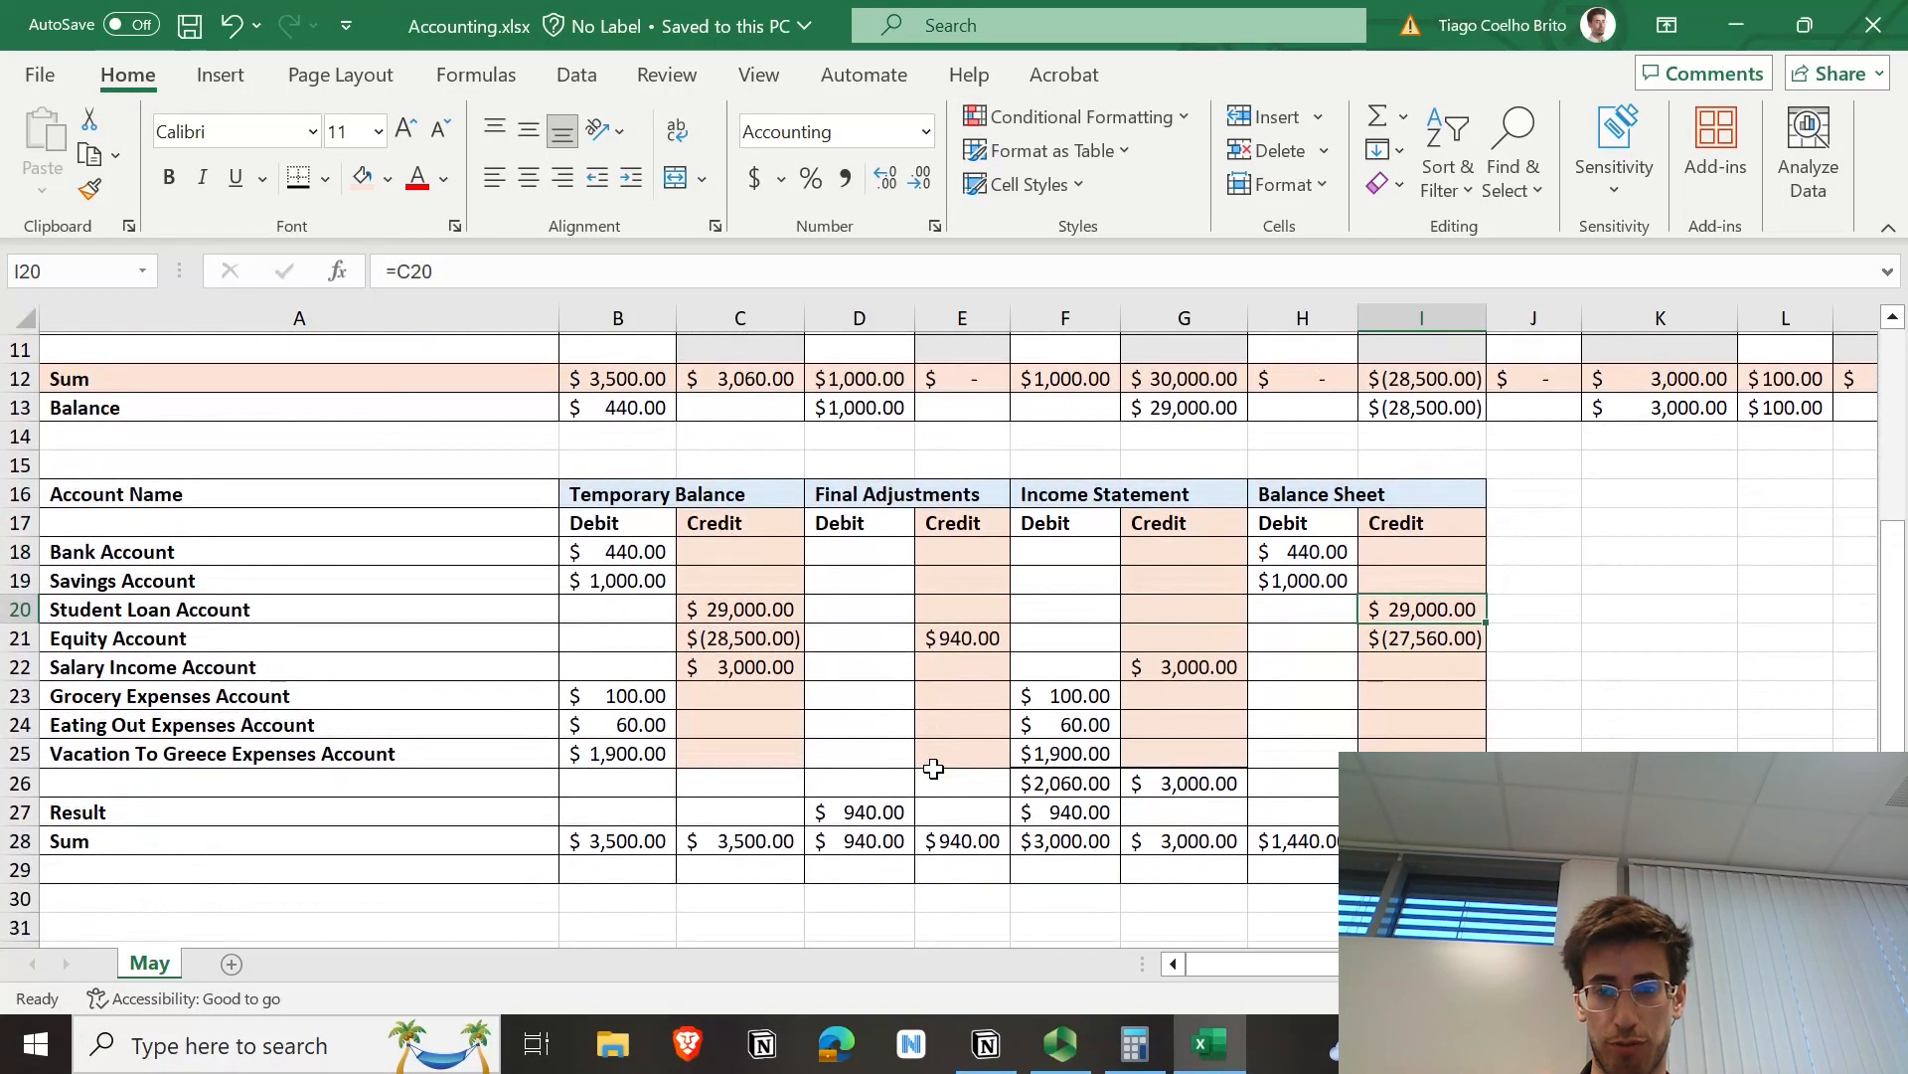
scroll(933, 768, up, 3)
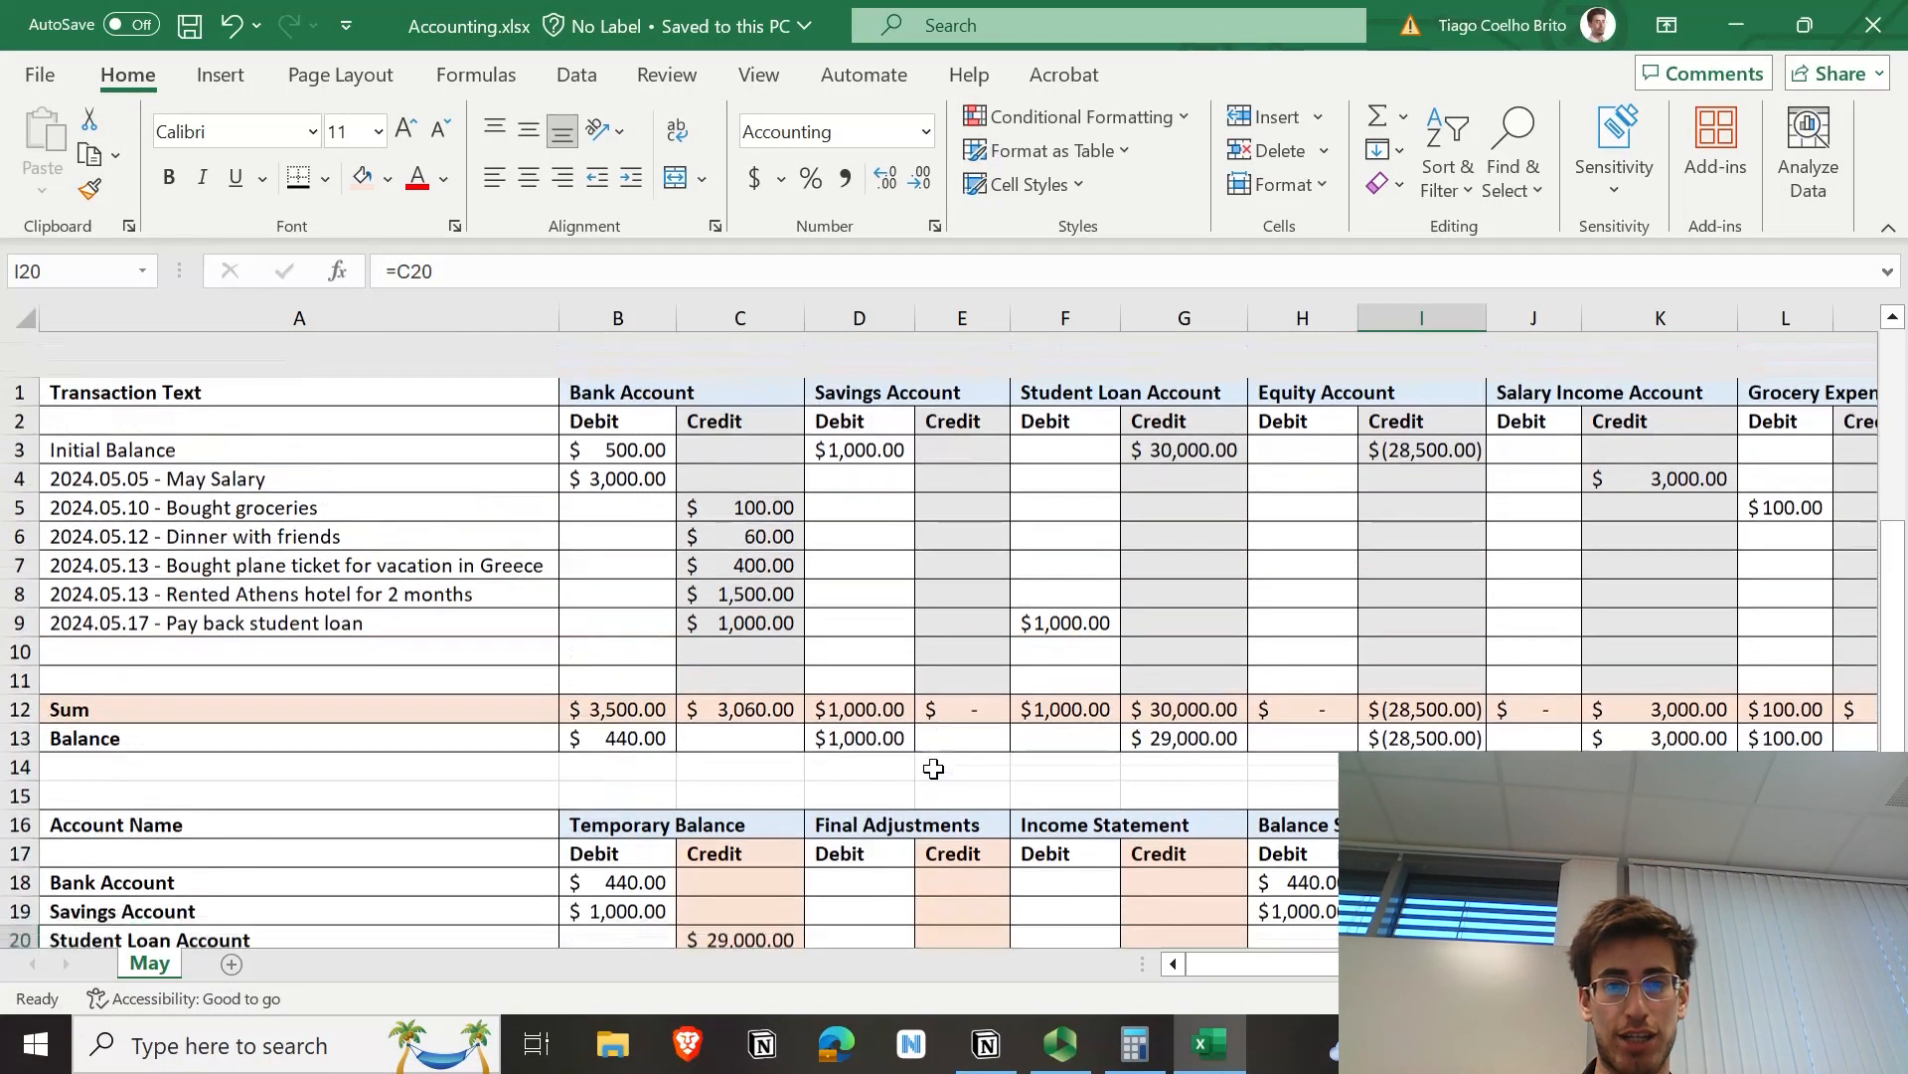
scroll(1053, 610, right, 4)
scroll(1053, 609, left, 4)
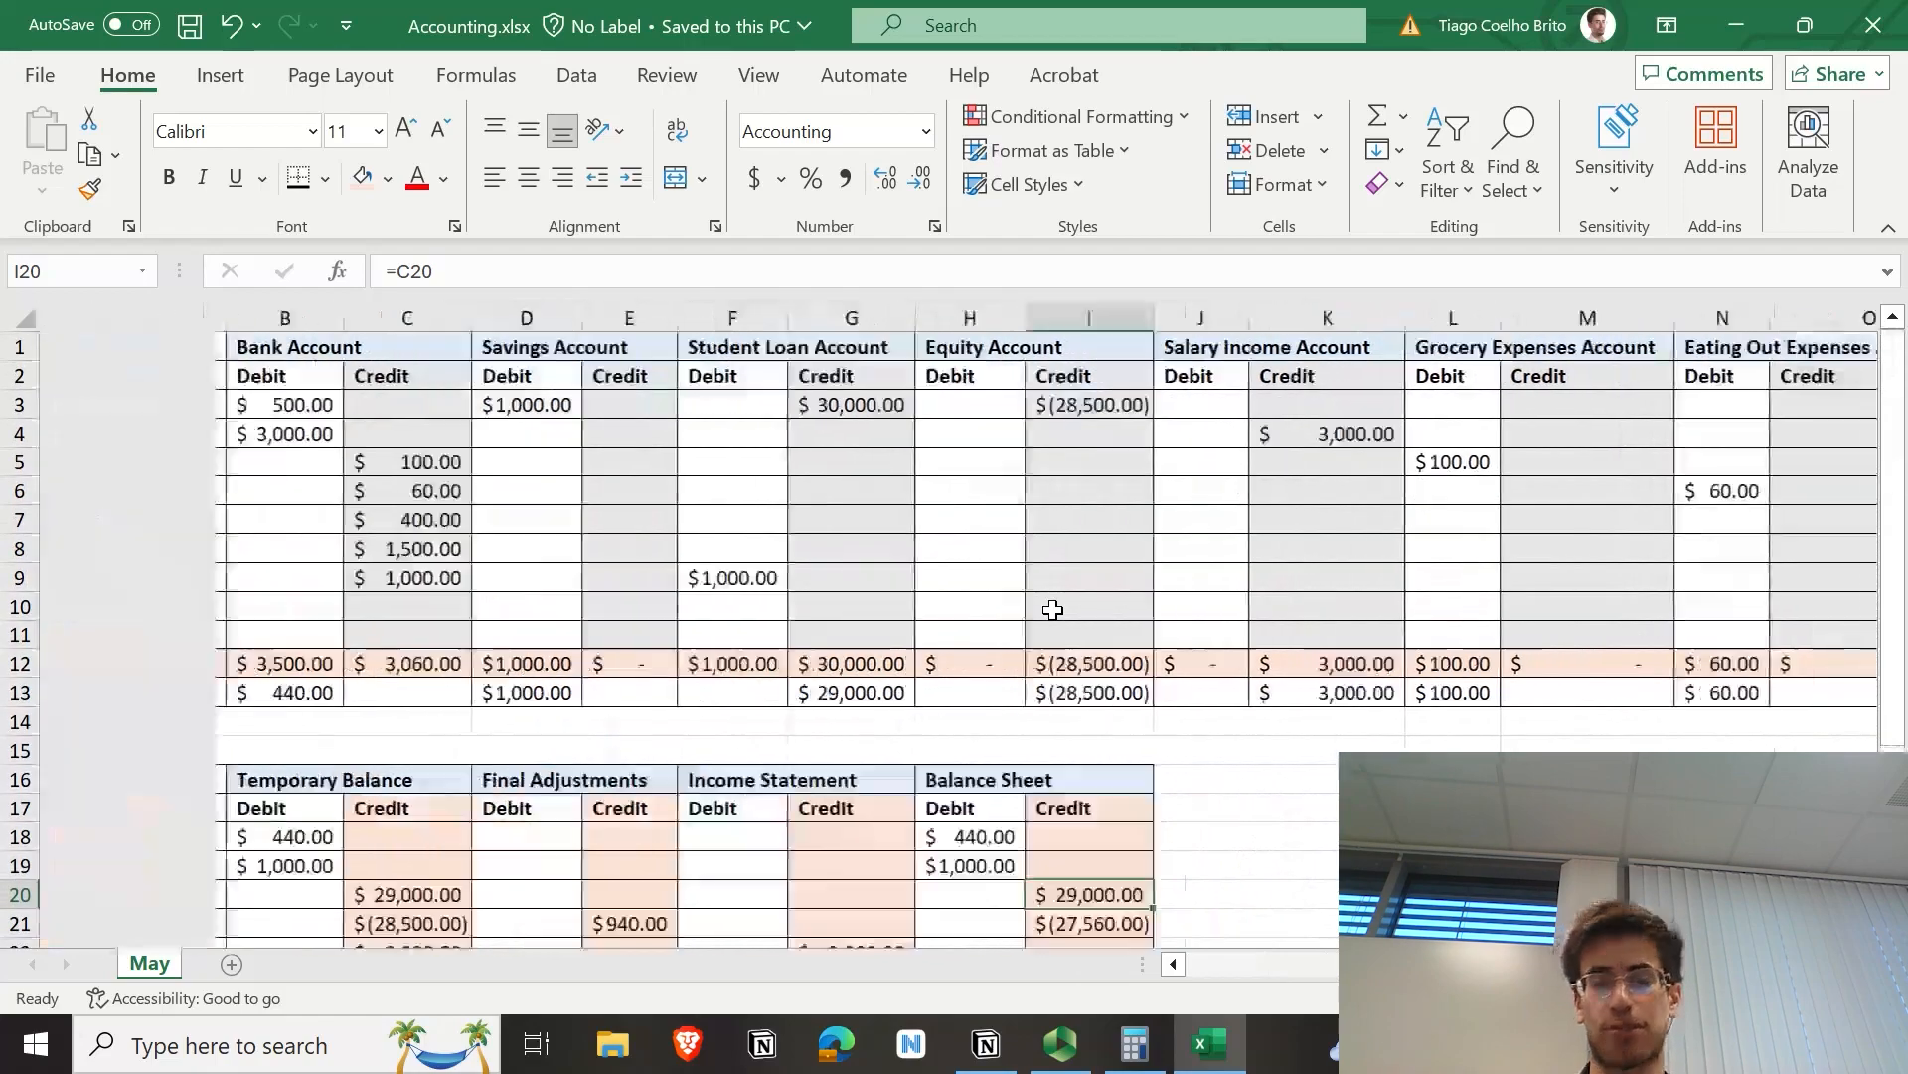
scroll(1053, 609, down, 4)
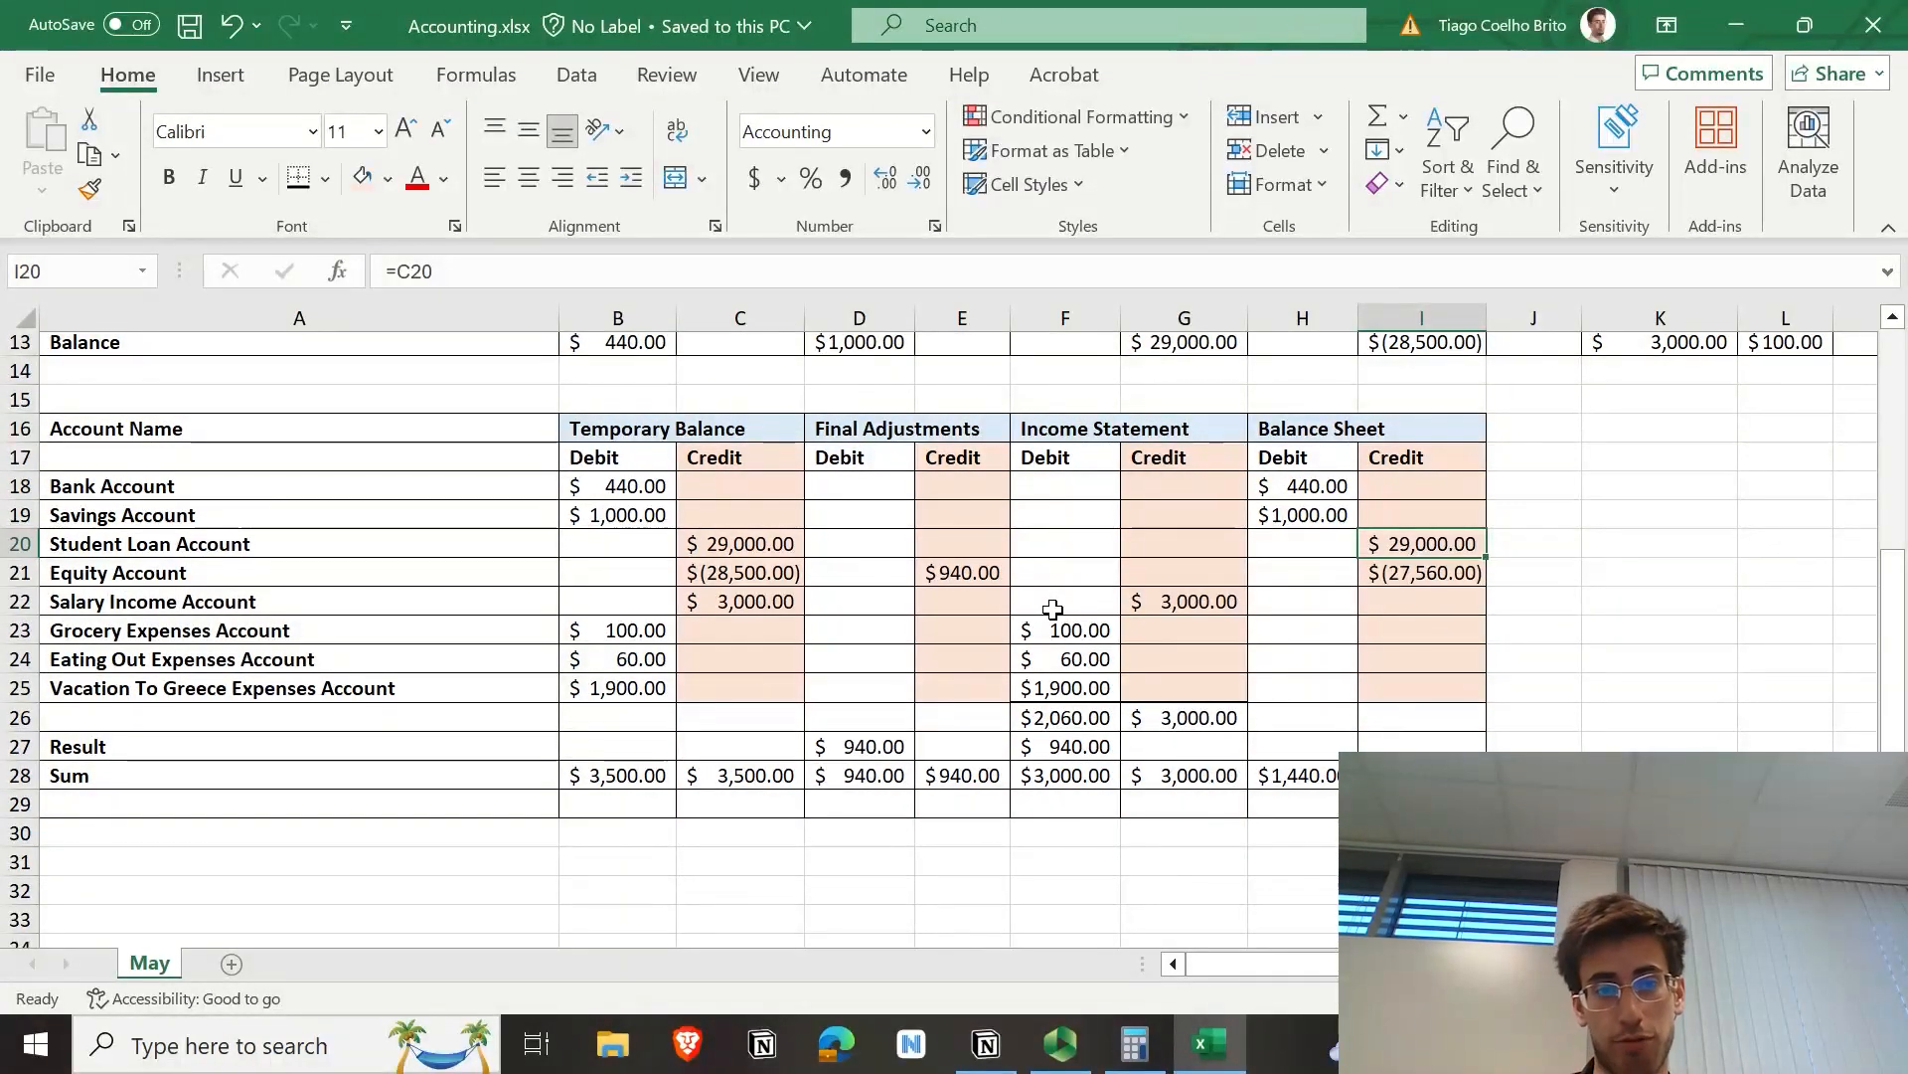
scroll(1053, 610, up, 4)
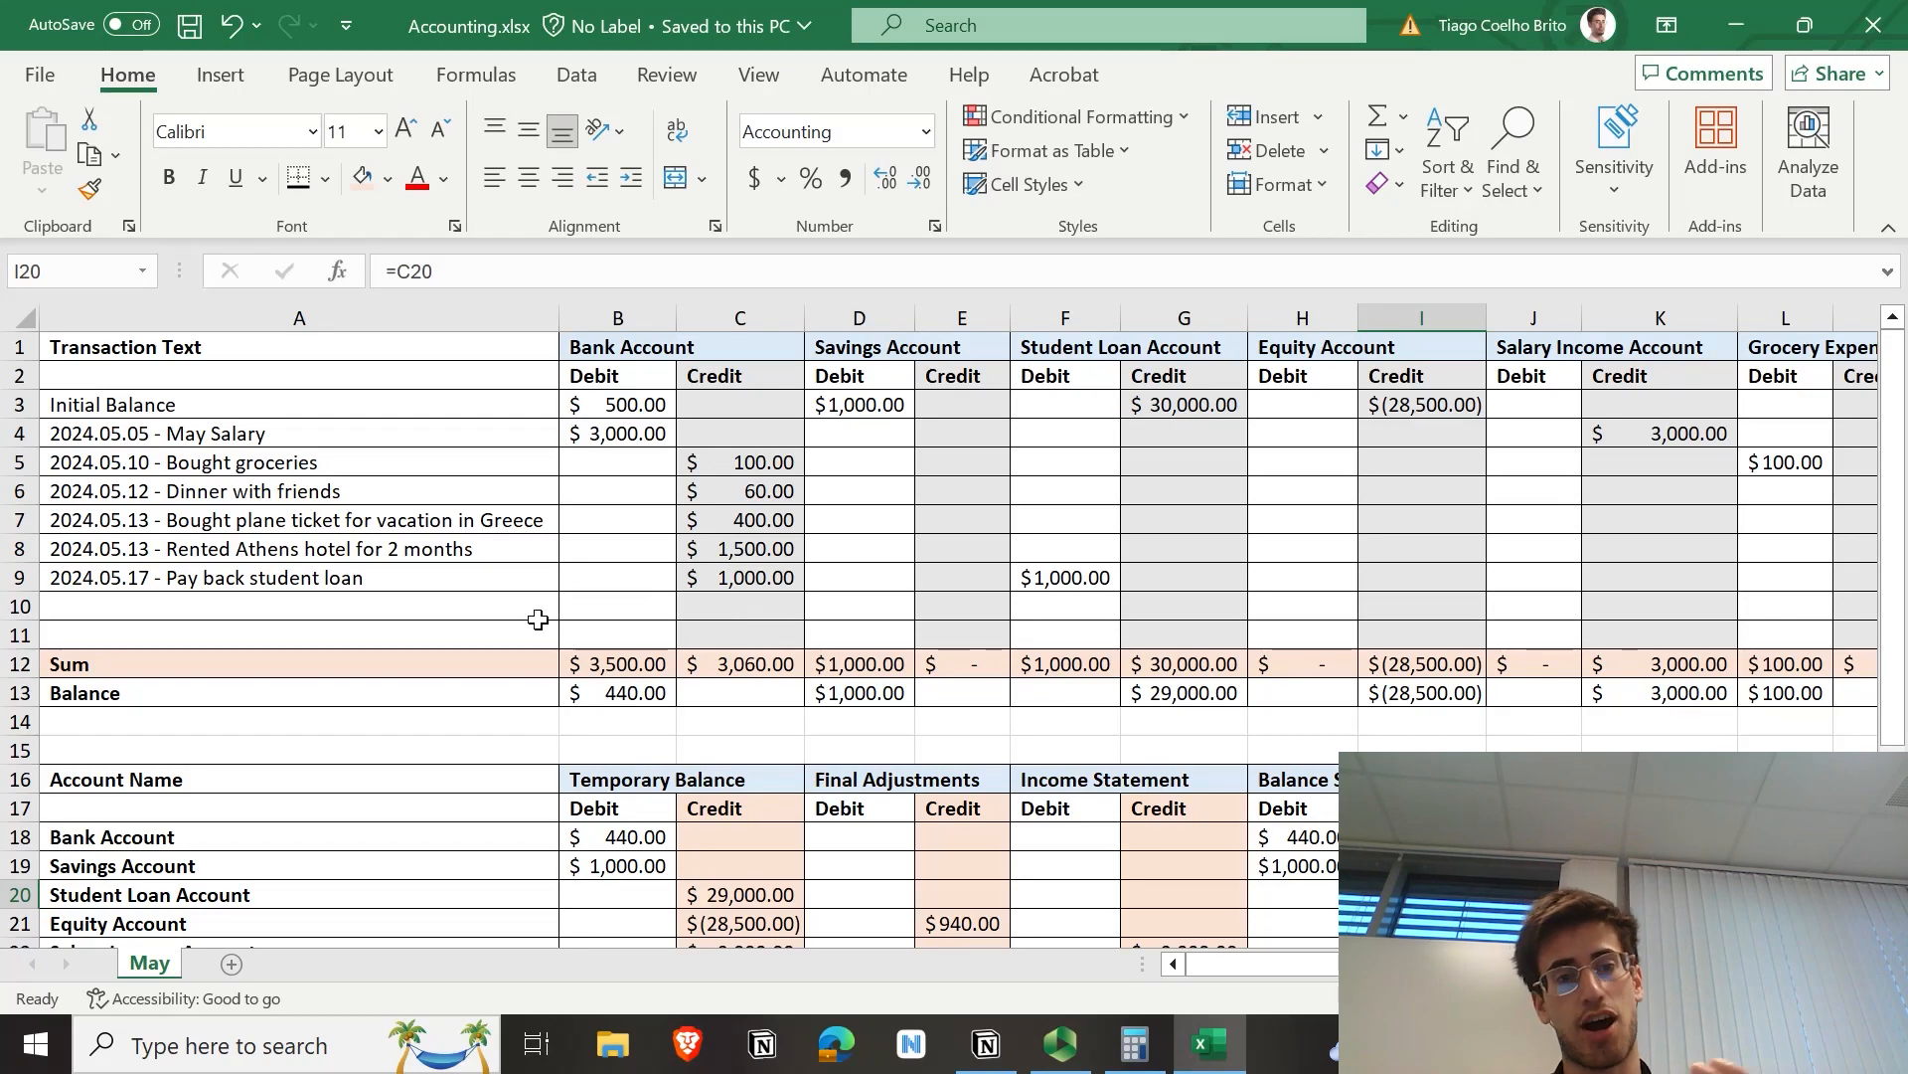
scroll(538, 619, down, 3)
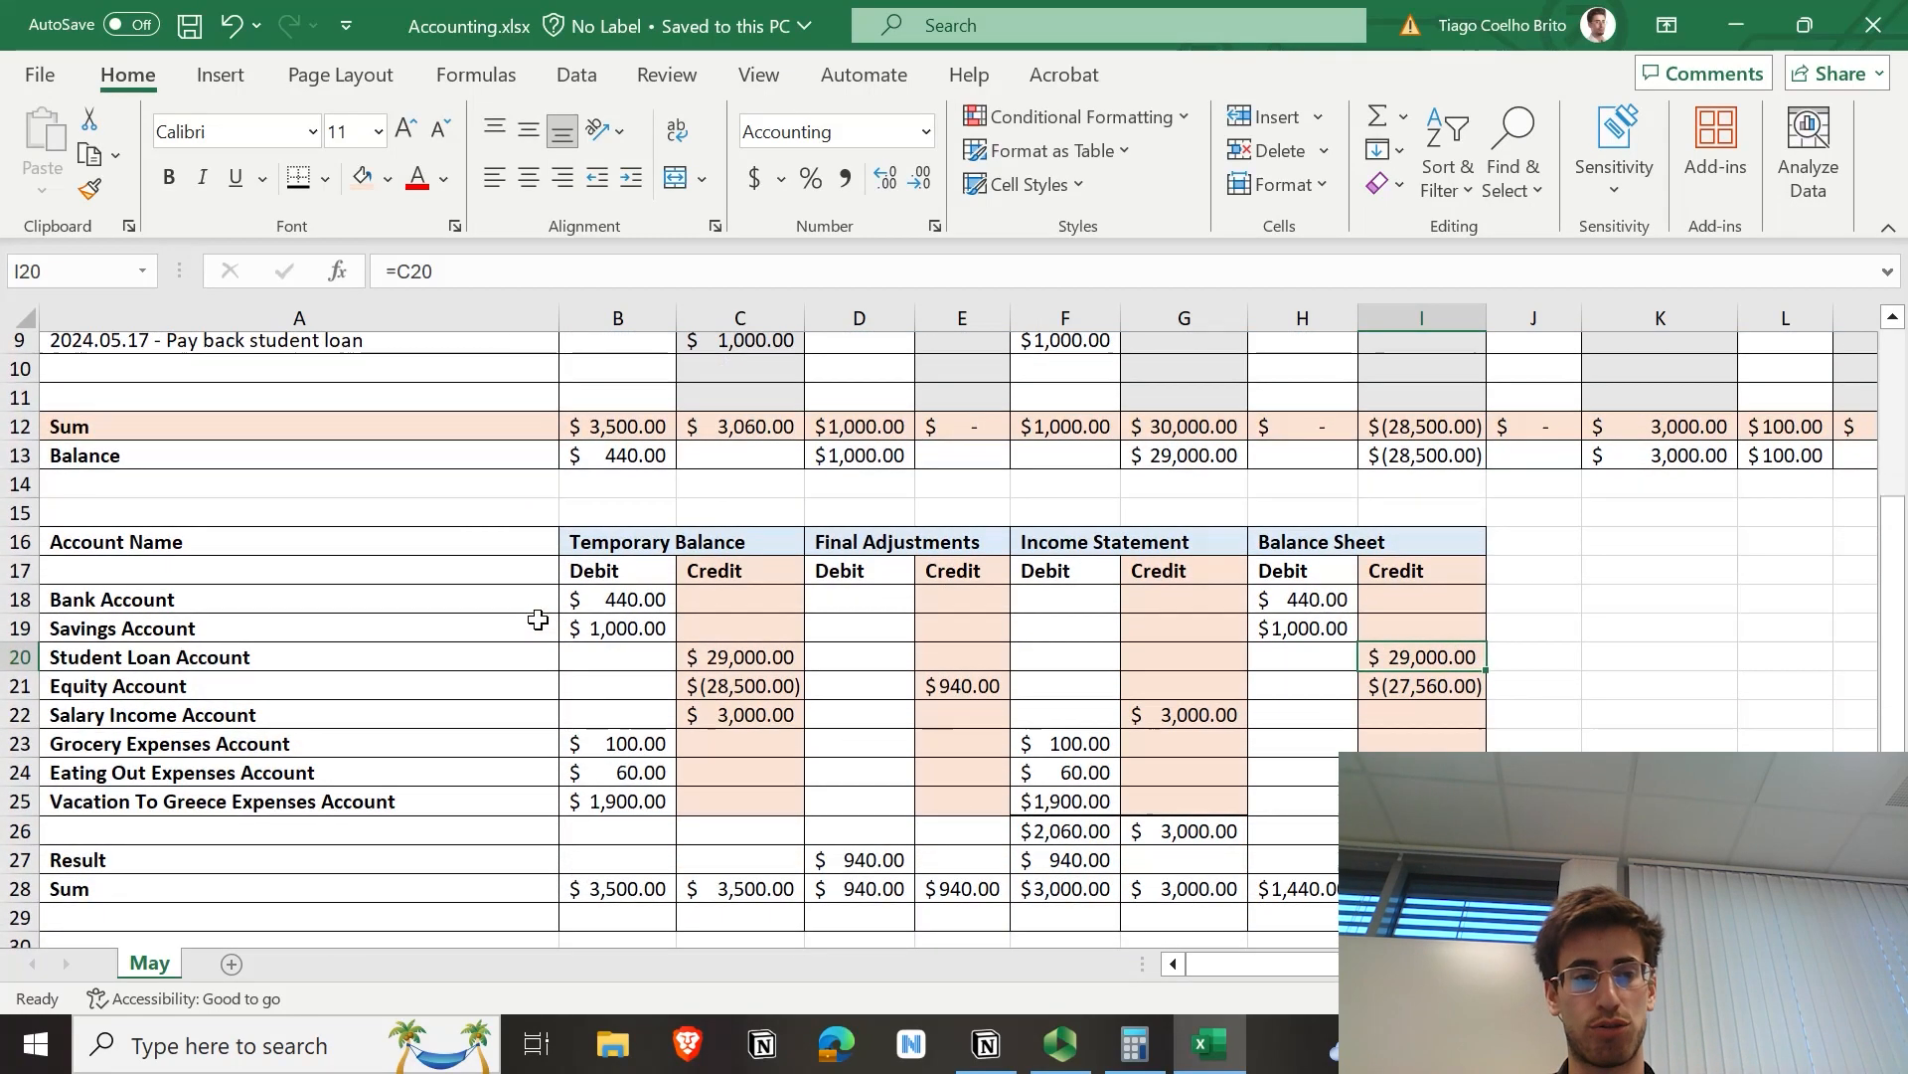